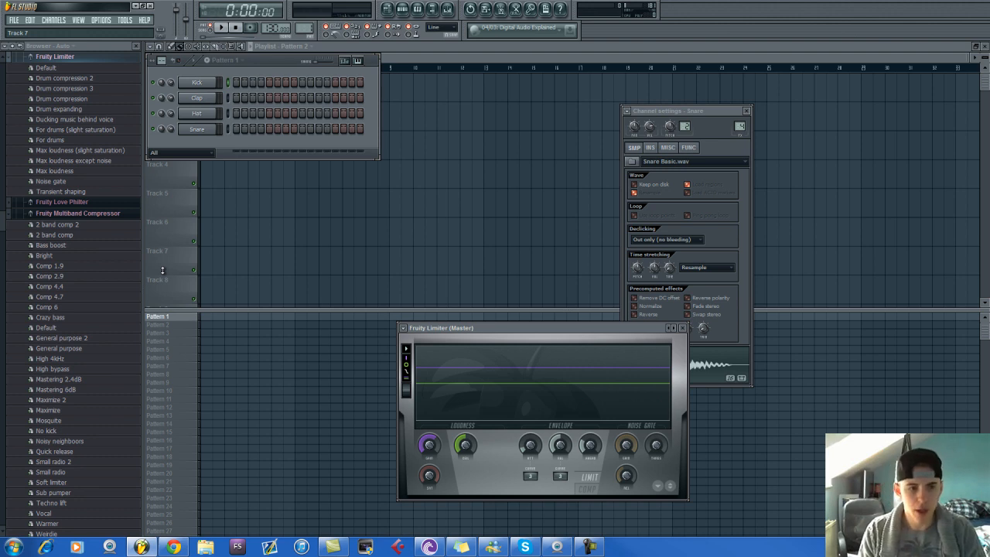
pyautogui.press('z')
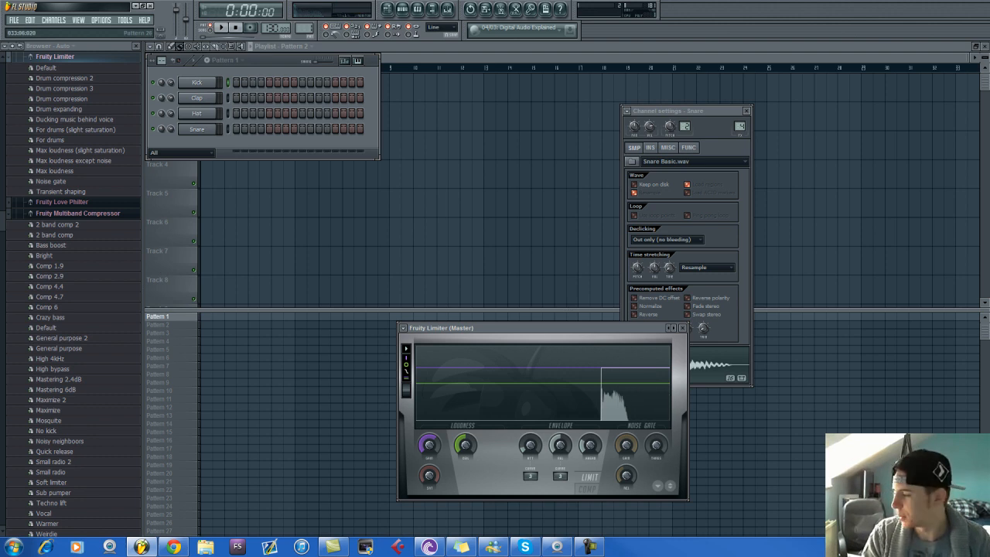
pyautogui.hotkey('alt', 'Tab')
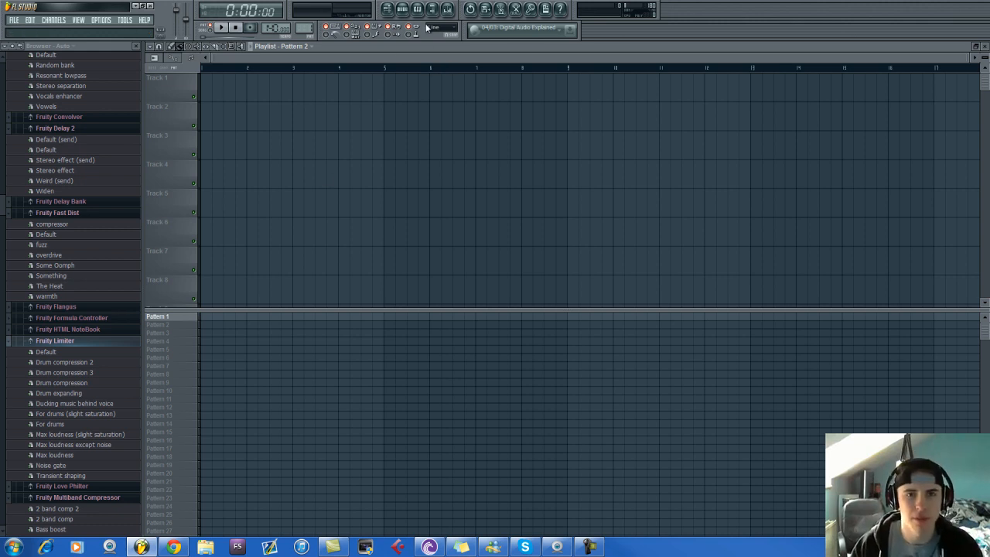
# Show the step sequencer, collapse the bangin sounds pack, and insert an Orchestral instrument channel.
pyautogui.click(402, 9)
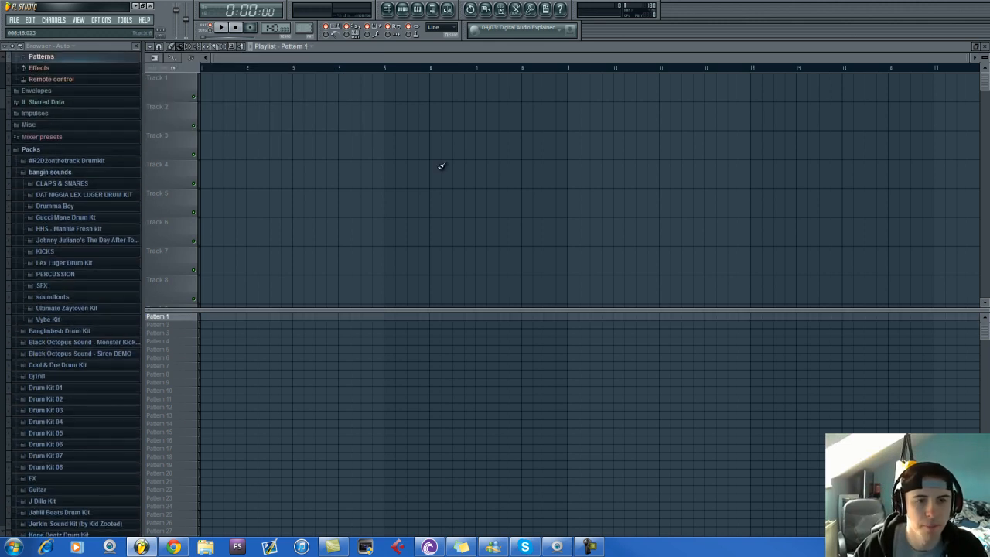
pyautogui.click(403, 8)
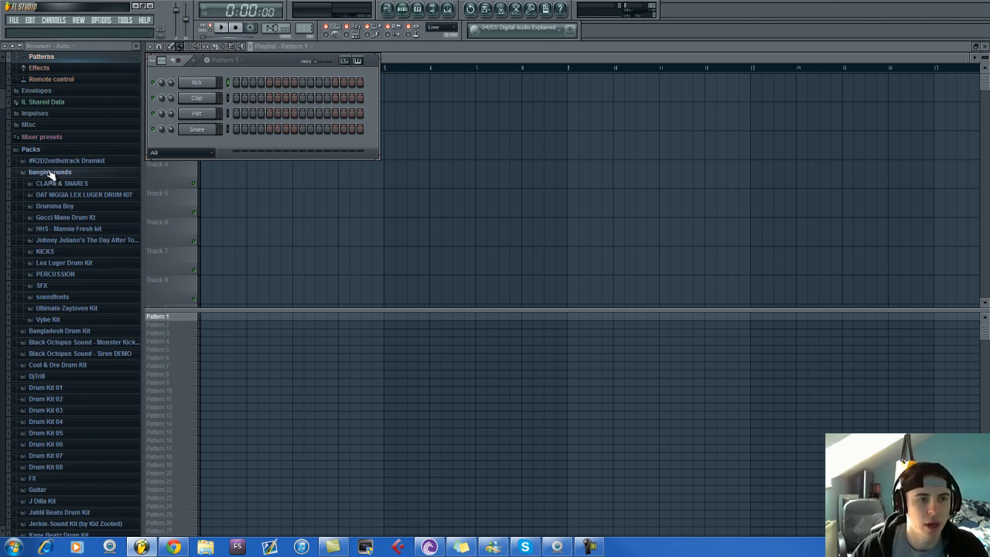
pyautogui.click(50, 173)
pyautogui.rightClick(217, 126)
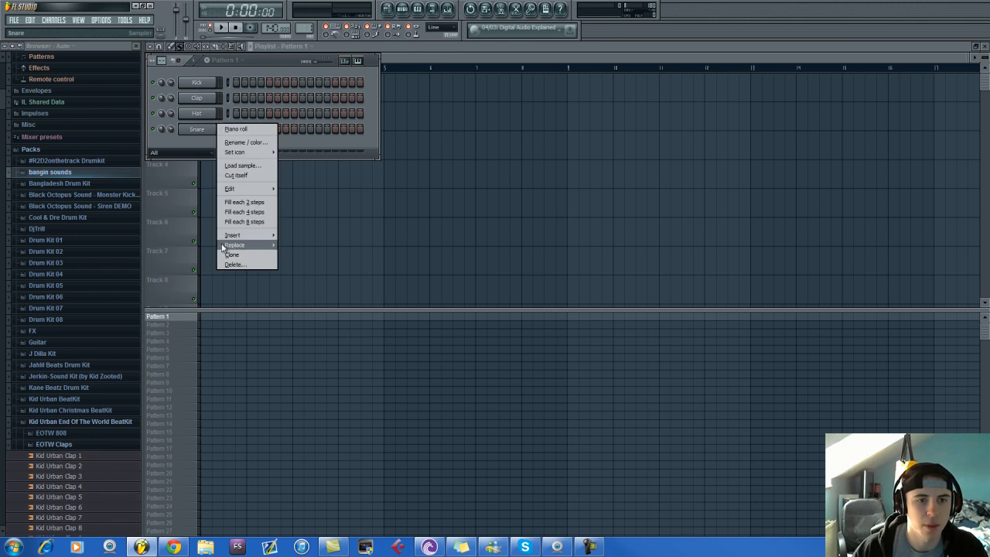
pyautogui.moveTo(232, 234)
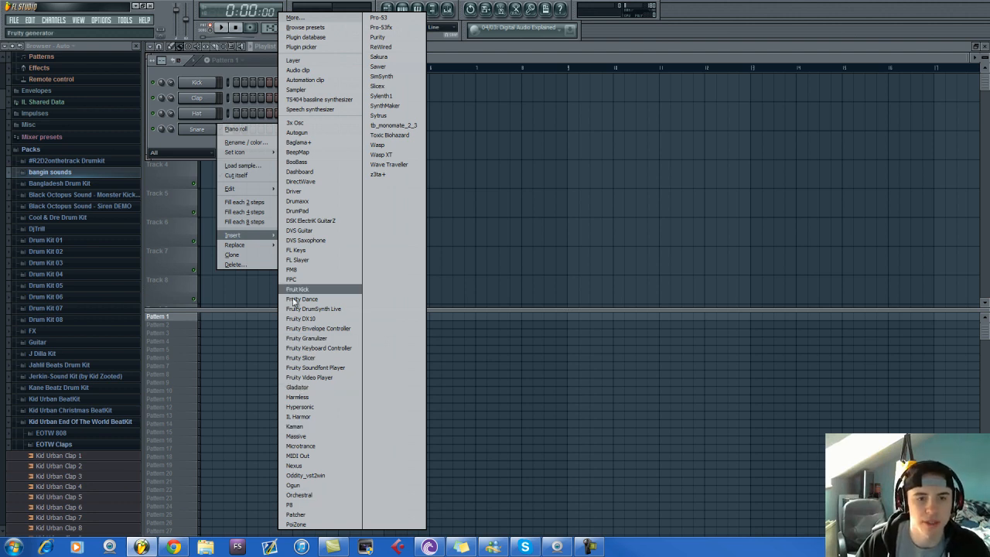
pyautogui.click(322, 495)
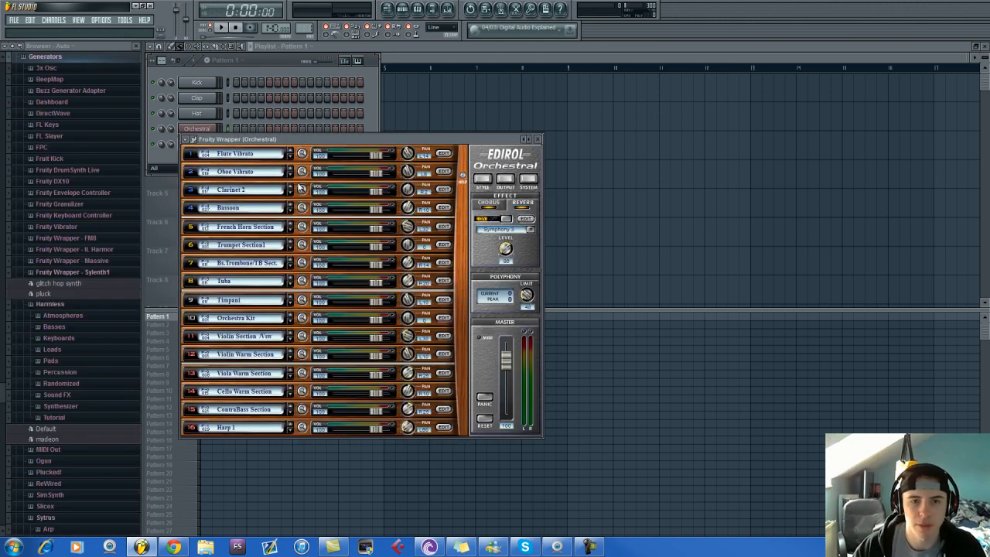
# Assign the Full Strings sound to part 1 of the Orchestral instrument.
pyautogui.click(243, 154)
pyautogui.moveTo(305, 159)
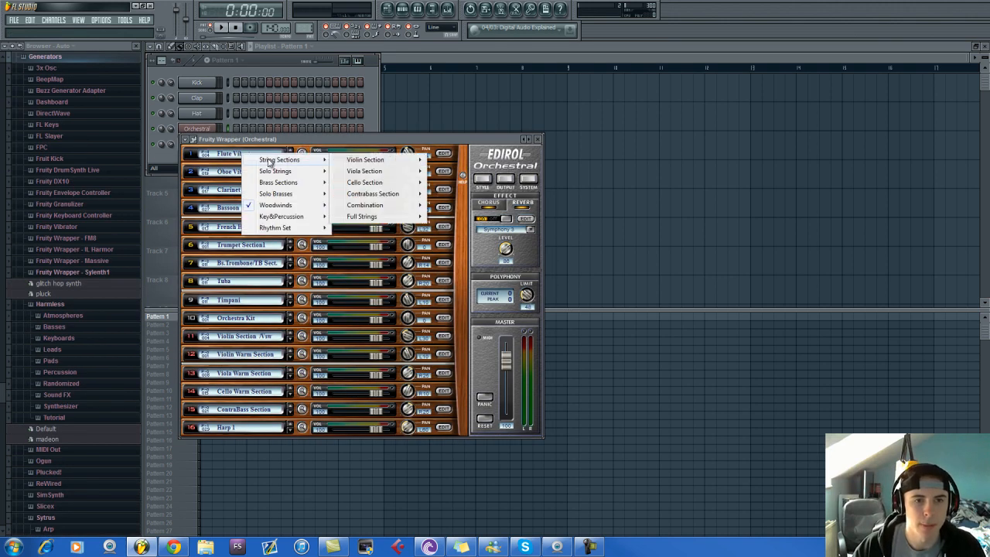
pyautogui.moveTo(363, 216)
pyautogui.click(483, 239)
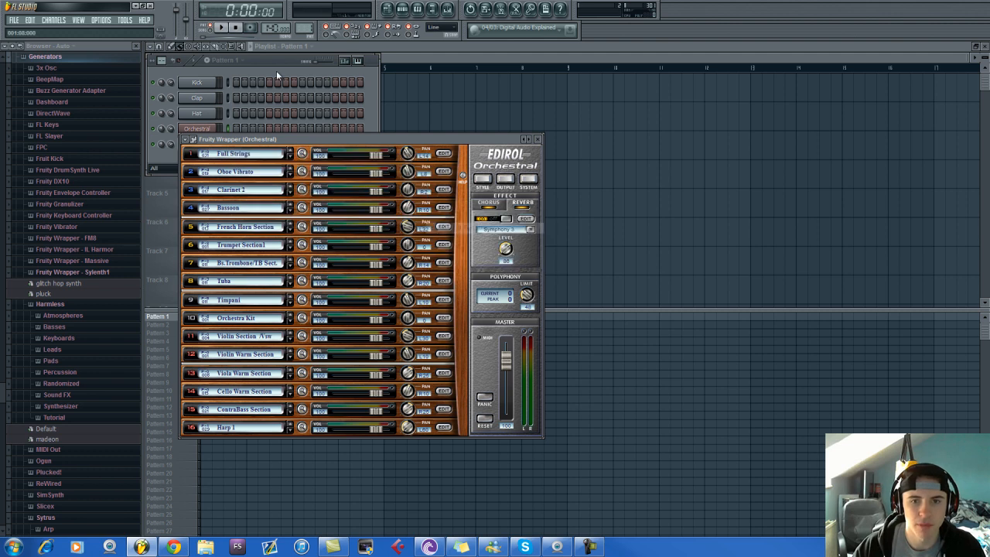
# Open the Orchestral channel's piano roll for note editing.
pyautogui.click(236, 93)
pyautogui.rightClick(222, 129)
pyautogui.click(225, 132)
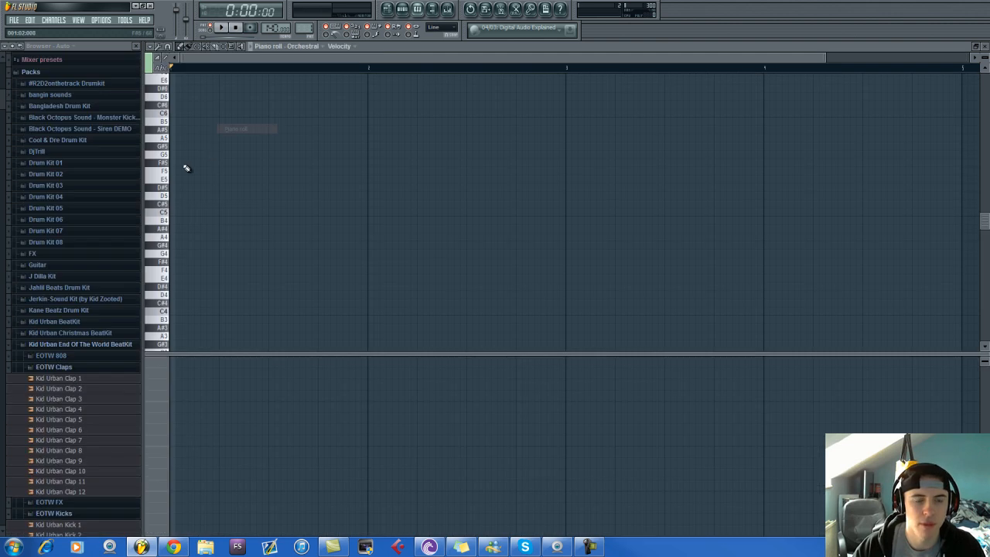
# Draw a C5 note one bar long at the start of the pattern and play it back.
pyautogui.click(188, 213)
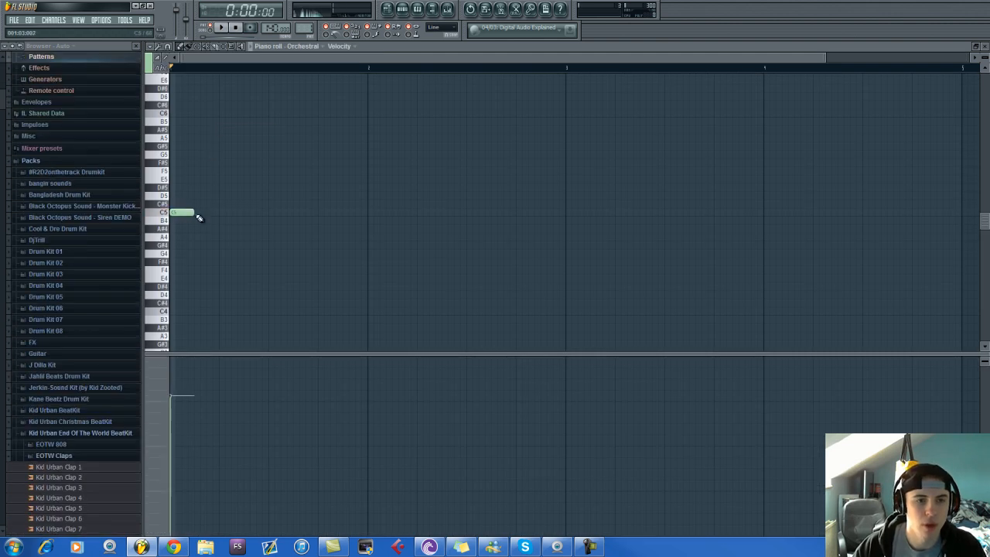
pyautogui.moveTo(192, 214); pyautogui.dragTo(360, 224)
pyautogui.scroll(-2, 360, 224)
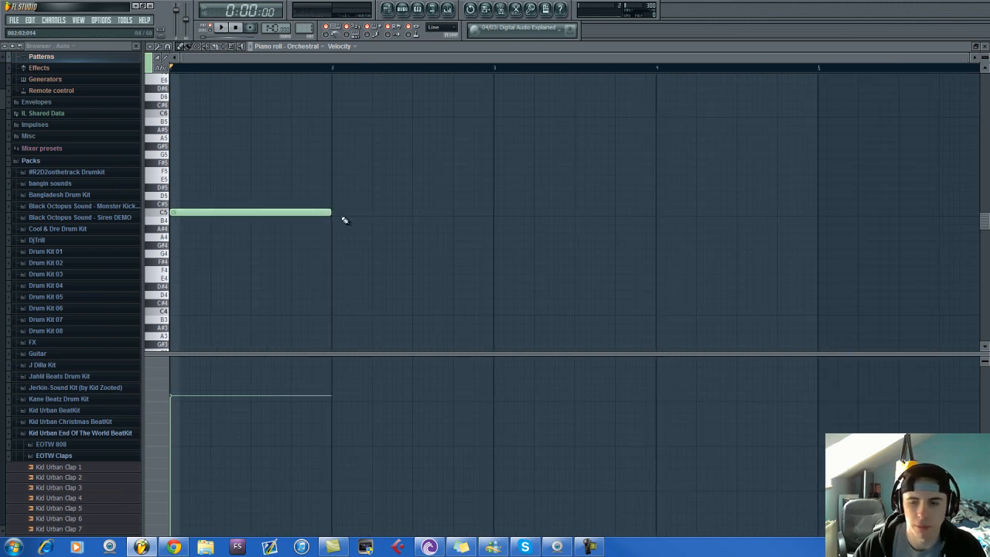
pyautogui.press('space')
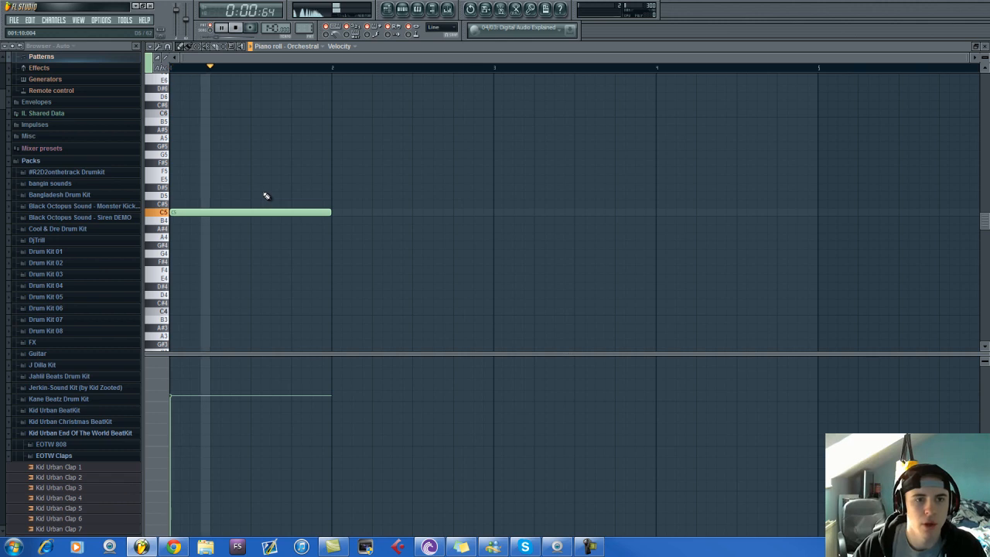
pyautogui.press('space')
# Replace the single note with consecutive one-bar notes on C5, B4 and E4, and play the melody back.
pyautogui.moveTo(193, 212); pyautogui.dragTo(182, 287)
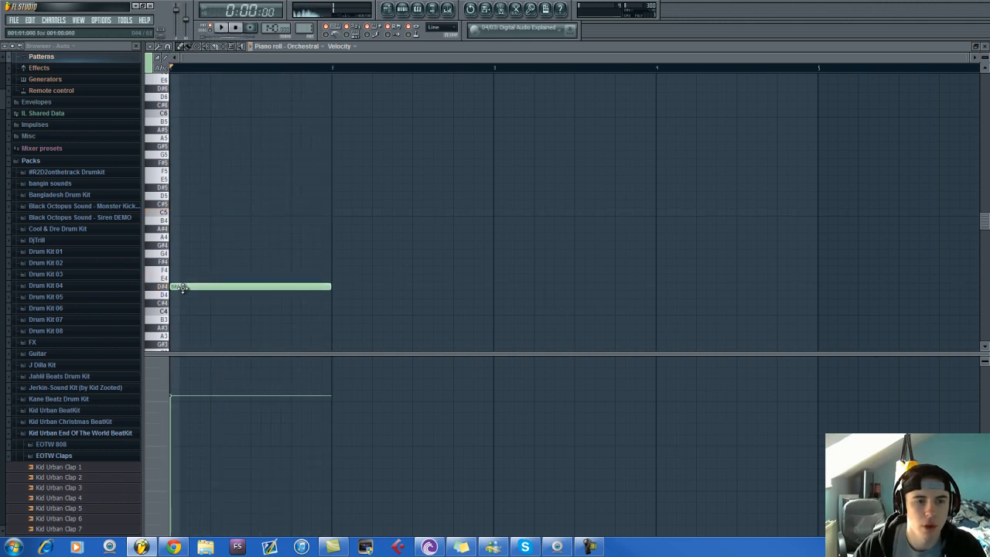
pyautogui.rightClick(182, 287)
pyautogui.click(186, 214)
pyautogui.click(332, 220)
pyautogui.click(497, 278)
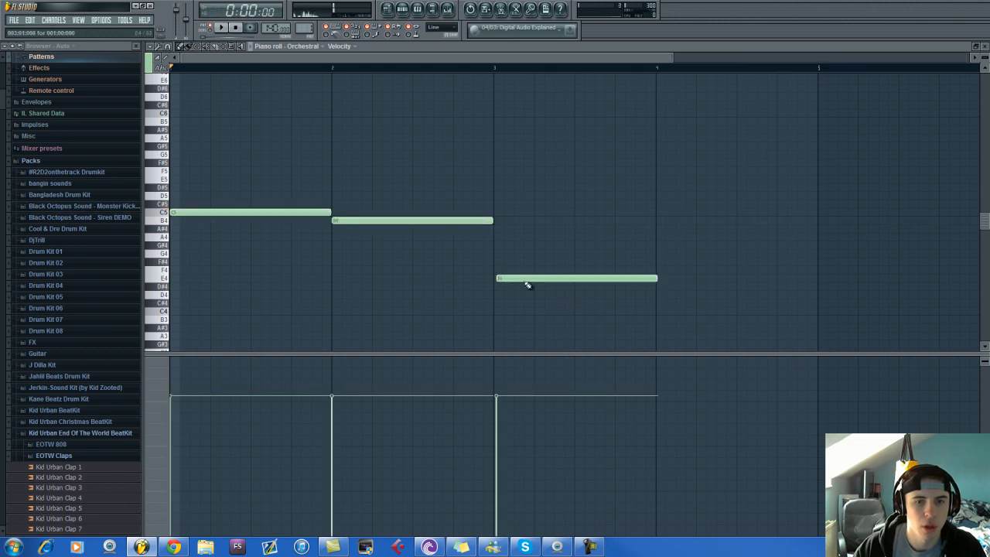
pyautogui.press('space')
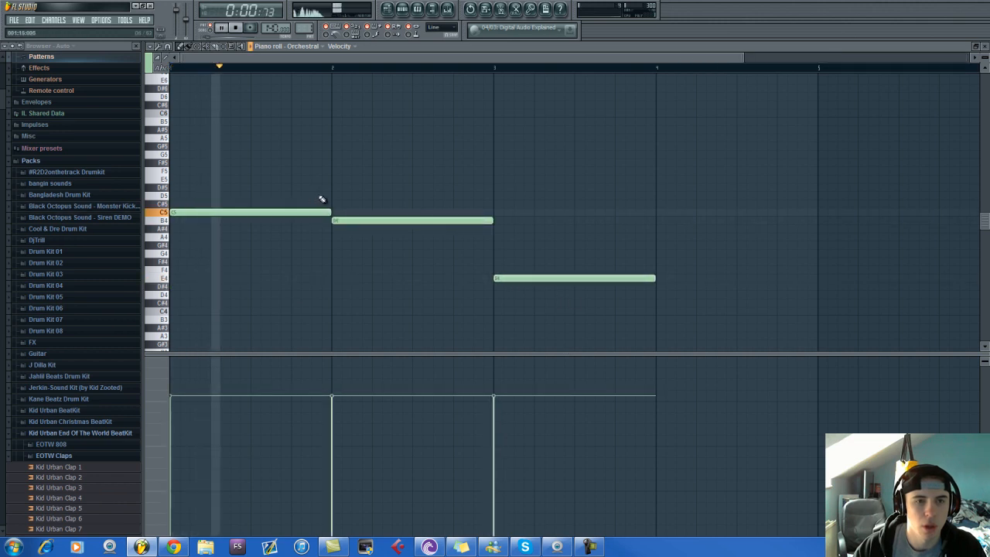
pyautogui.scroll(-1, 403, 223)
pyautogui.scroll(-1, 402, 223)
pyautogui.press('space')
# Shorten the C5 note to 12 steps, follow it with an 8-step B4 note, and move E4 directly behind it.
pyautogui.moveTo(281, 214); pyautogui.dragTo(254, 214)
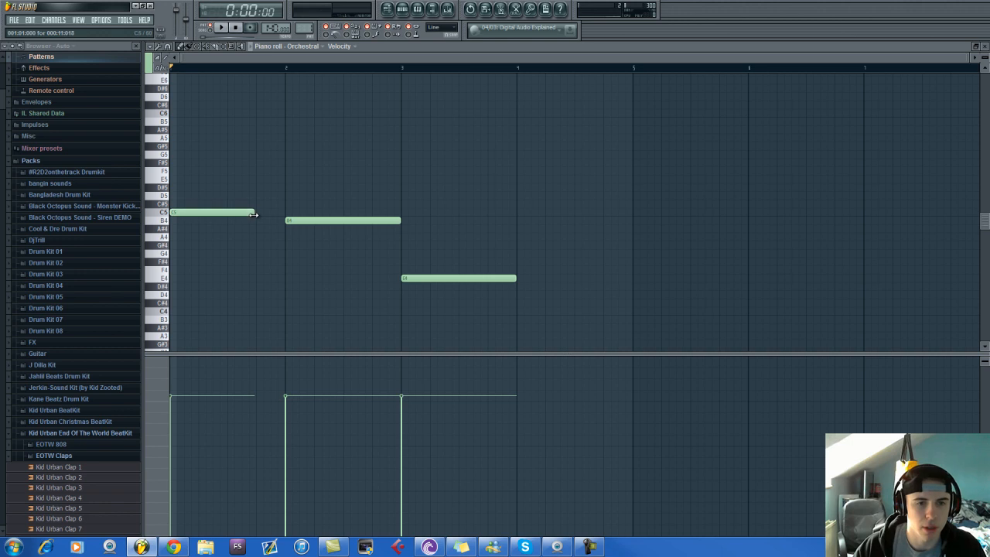
pyautogui.rightClick(315, 220)
pyautogui.click(260, 221)
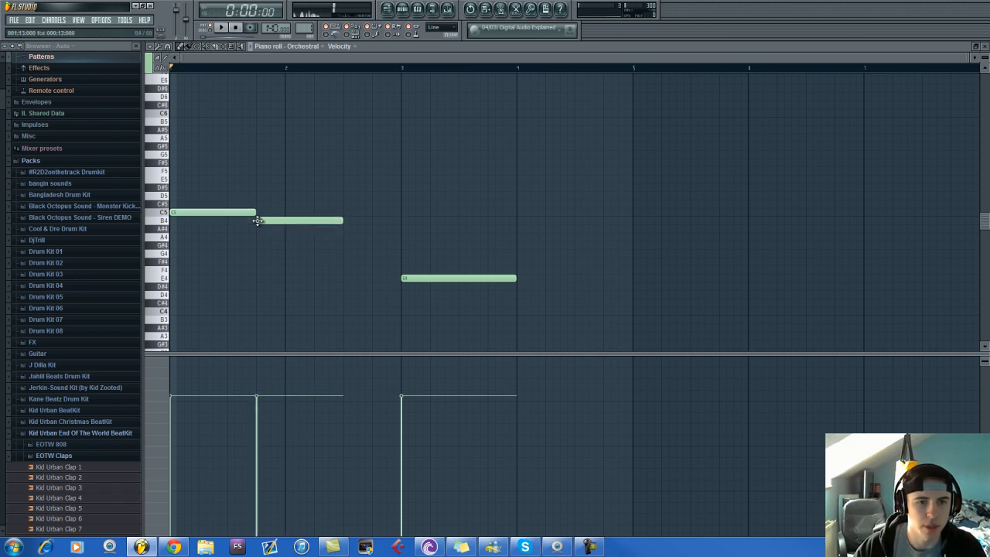
pyautogui.moveTo(341, 222); pyautogui.dragTo(315, 223)
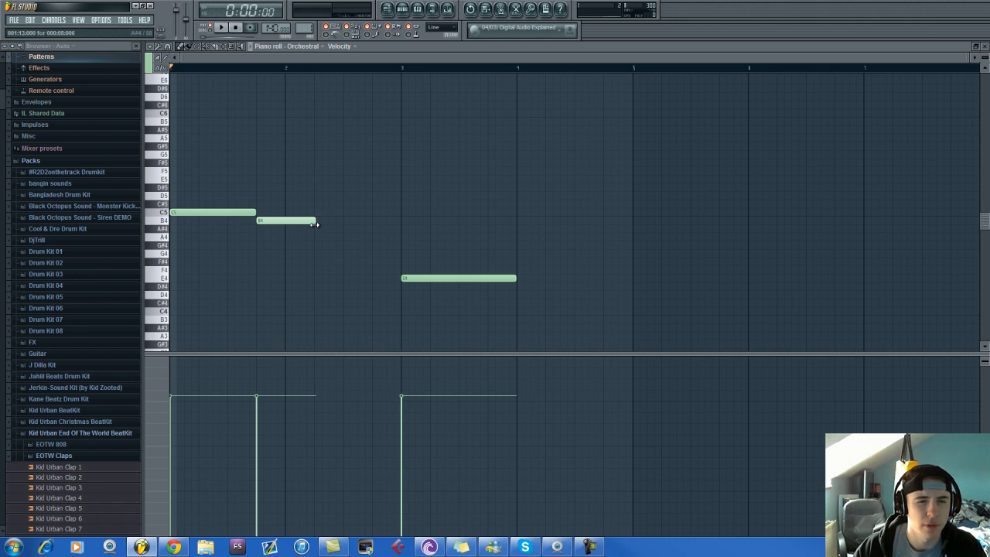
pyautogui.moveTo(417, 278); pyautogui.dragTo(330, 277)
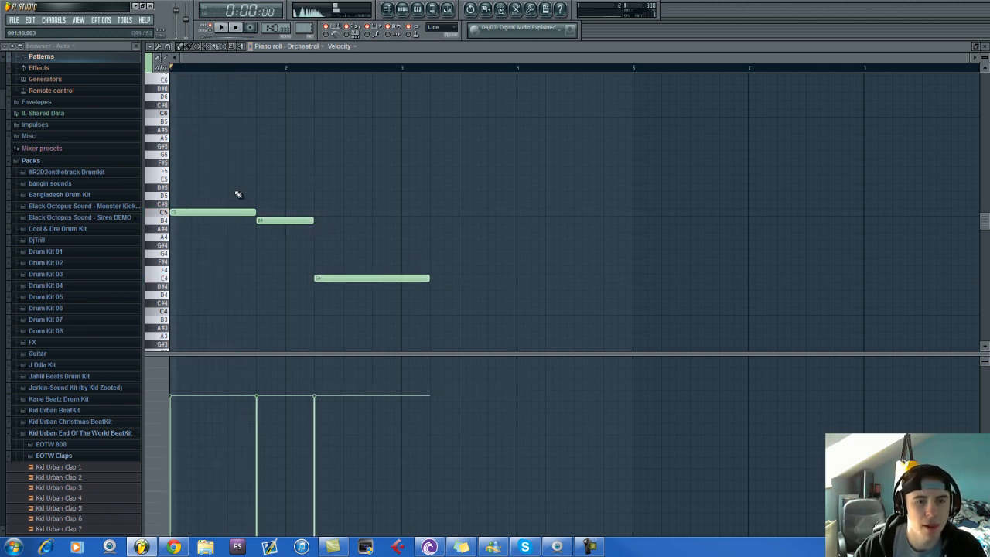
# Tighten the melody to 6-step C5 and B4 notes followed by an E4 lasting until bar 3, and play it.
pyautogui.moveTo(255, 211); pyautogui.dragTo(211, 219)
pyautogui.rightClick(257, 220)
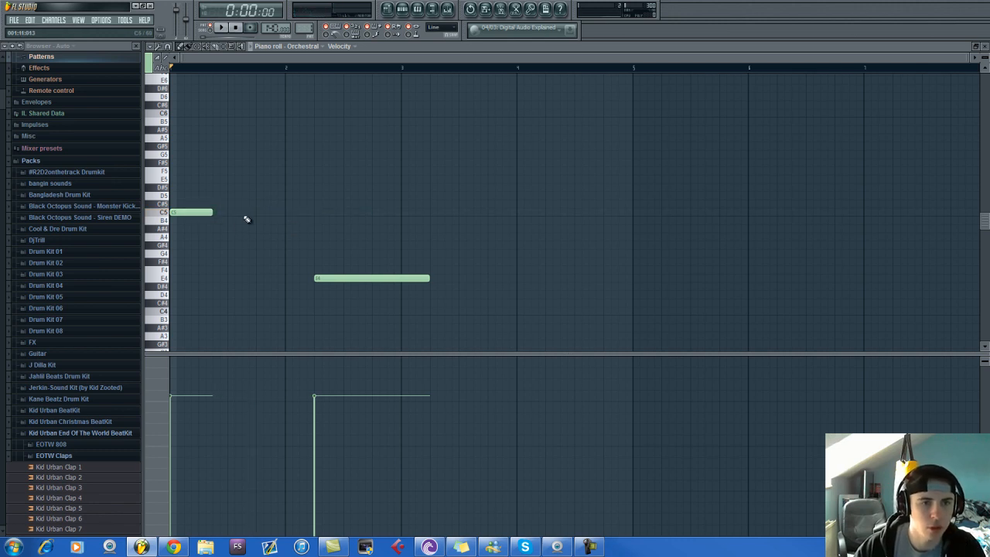
pyautogui.click(219, 221)
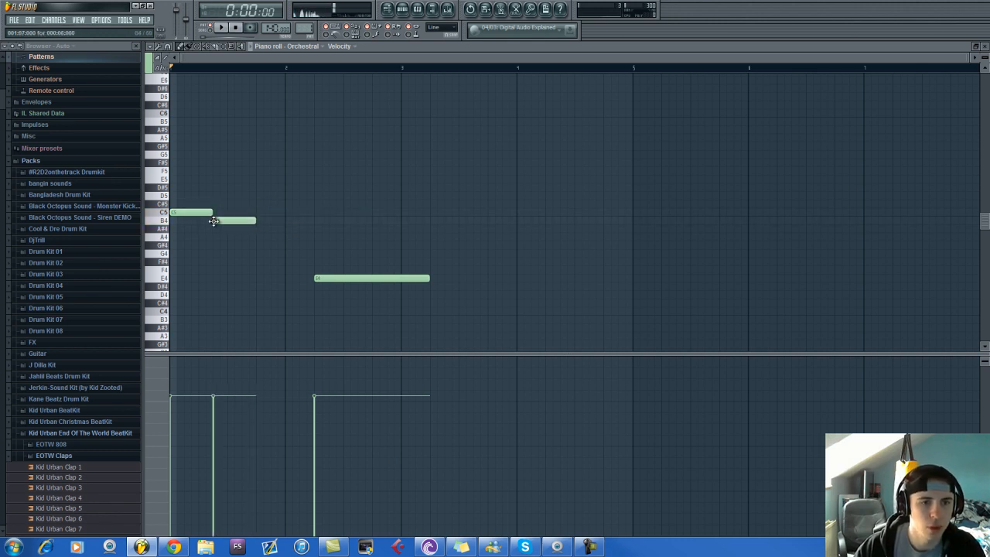
pyautogui.click(257, 278)
pyautogui.rightClick(325, 278)
pyautogui.press('space')
pyautogui.moveTo(299, 278); pyautogui.dragTo(401, 280)
pyautogui.press('space')
pyautogui.press('space')
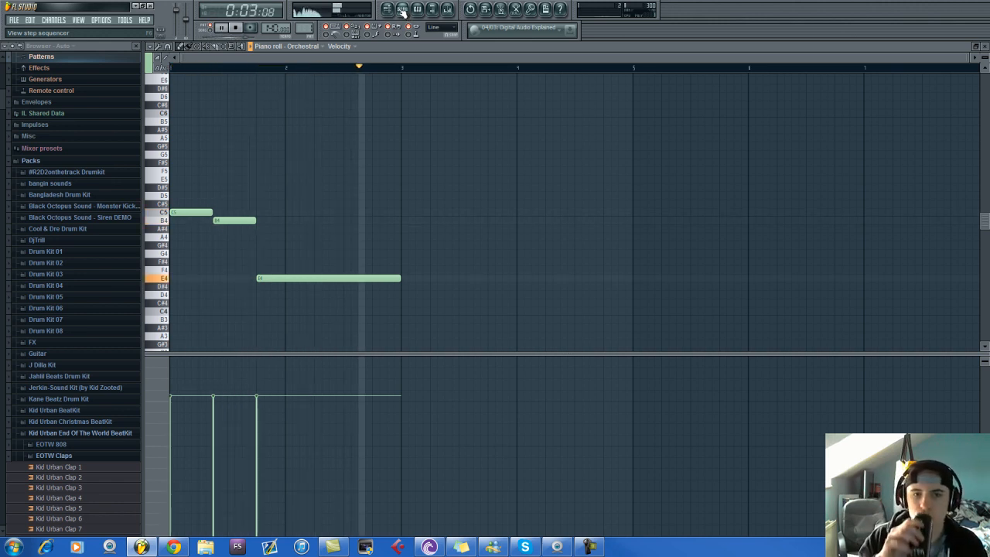
pyautogui.press('space')
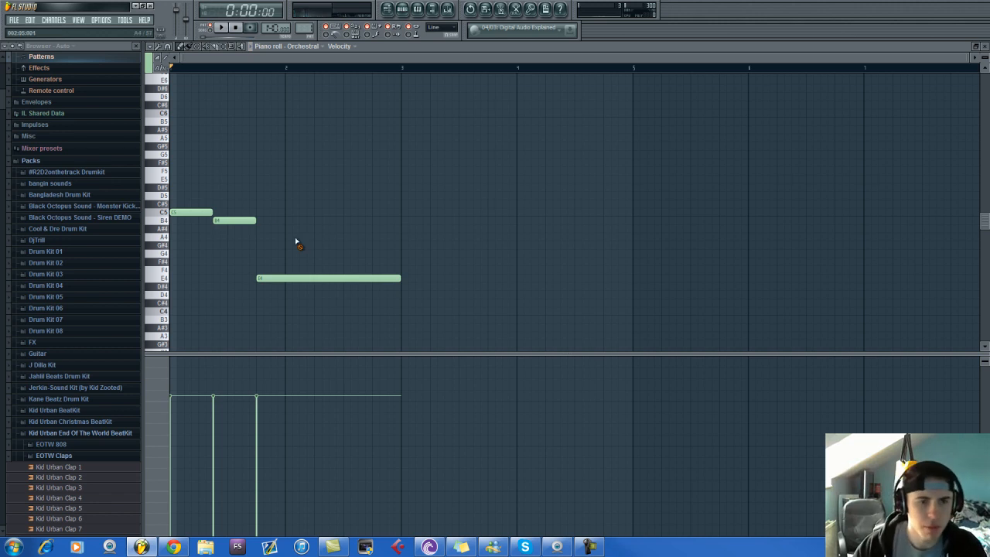
# Delete all the melody notes from the piano roll.
pyautogui.rightClick(236, 221)
pyautogui.rightClick(191, 212)
pyautogui.rightClick(263, 278)
pyautogui.click(267, 302)
pyautogui.rightClick(275, 302)
# Stack C5, D#5 and G5 notes at the start of the pattern to form a chord.
pyautogui.click(182, 212)
pyautogui.click(178, 188)
pyautogui.click(196, 155)
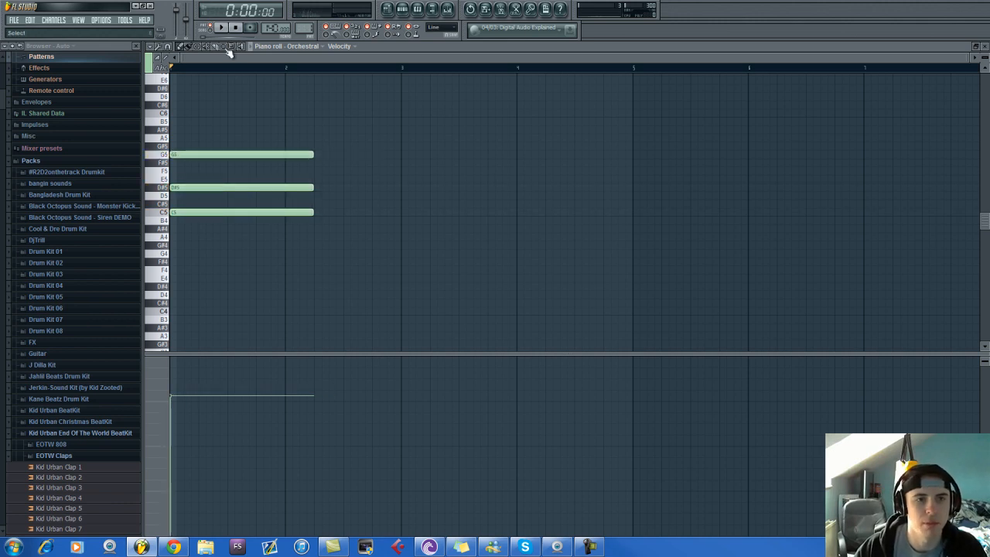
# Transpose the whole chord down to D#4, F#4 and A#4, play it, and shorten it to 12 steps.
pyautogui.hotkey('ctrl', 'a')
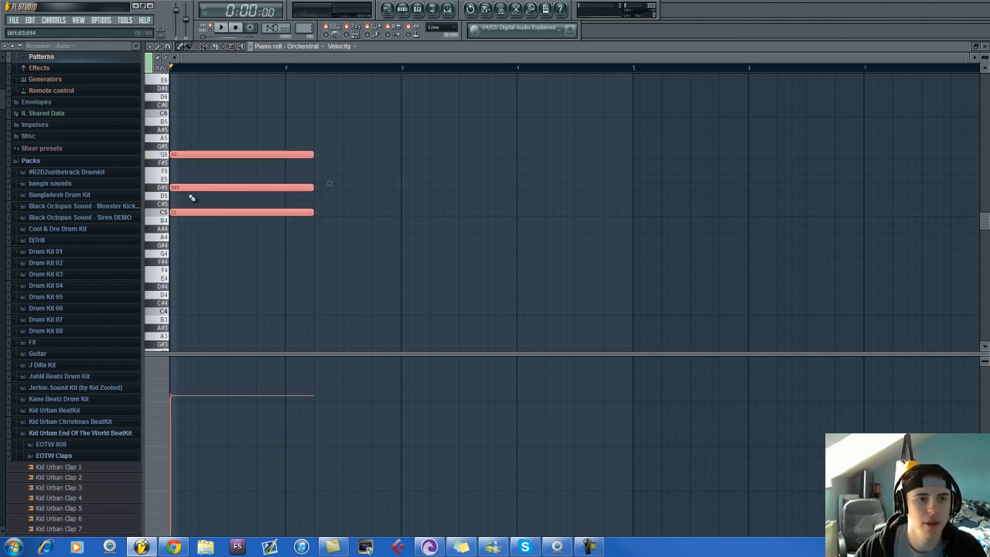
pyautogui.moveTo(185, 212); pyautogui.dragTo(176, 287)
pyautogui.press('space')
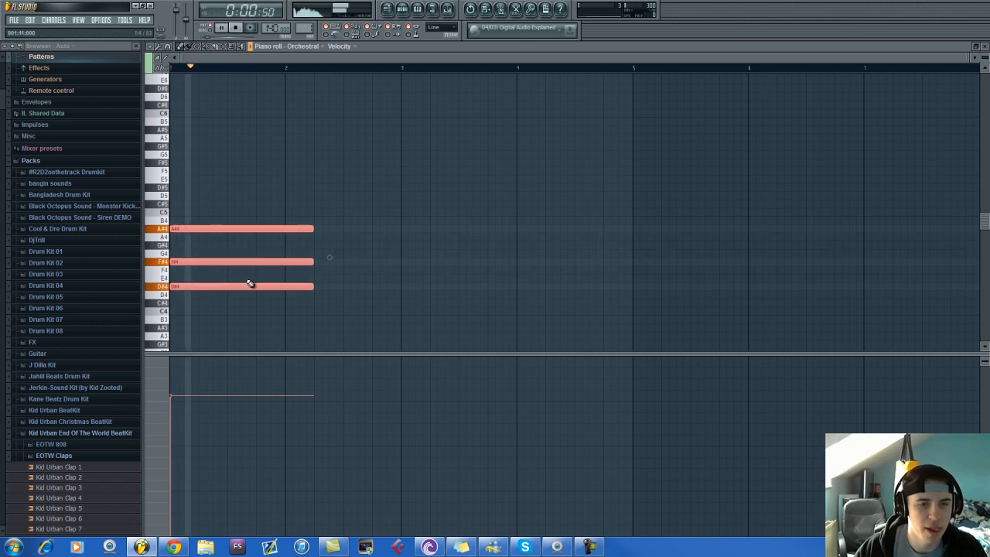
pyautogui.moveTo(312, 231); pyautogui.dragTo(254, 233)
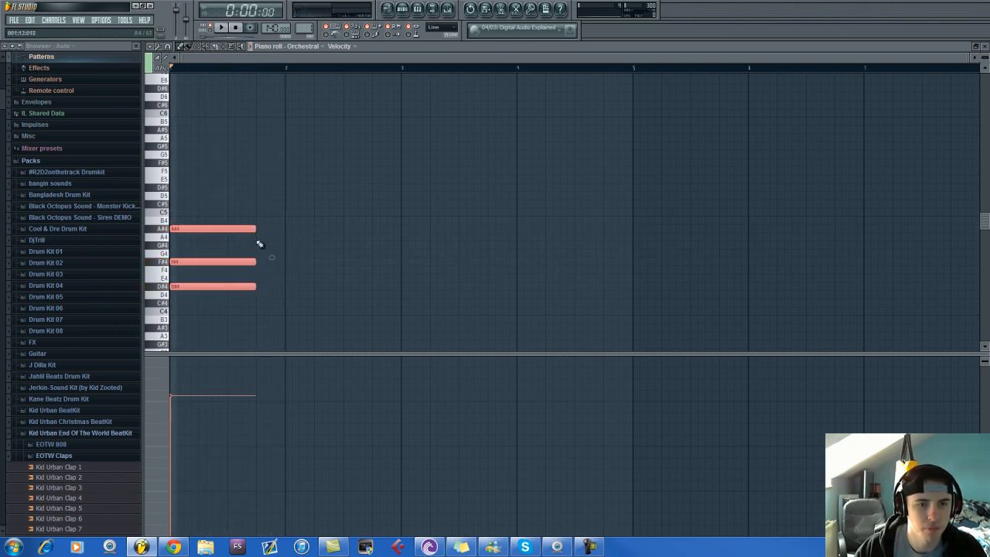
# Add a second chord of 12-step D#4, F#4 and B4 notes directly after the first chord and play both.
pyautogui.click(260, 287)
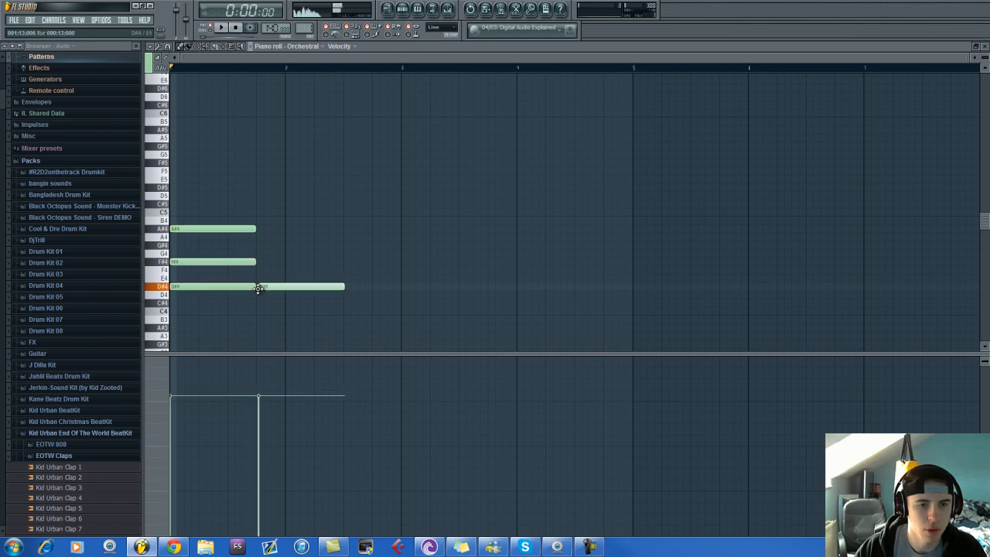
pyautogui.click(259, 262)
pyautogui.click(260, 220)
pyautogui.press('space')
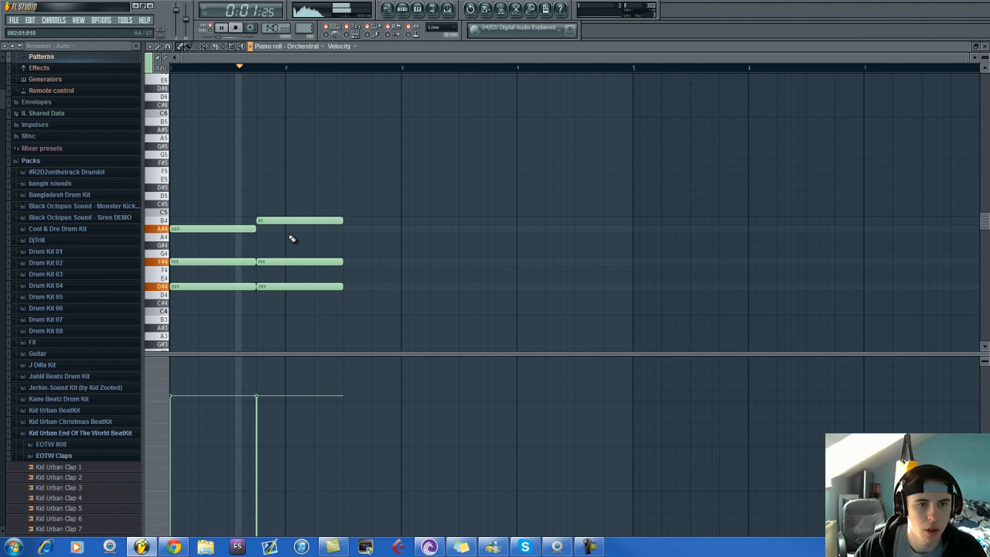
pyautogui.press('space')
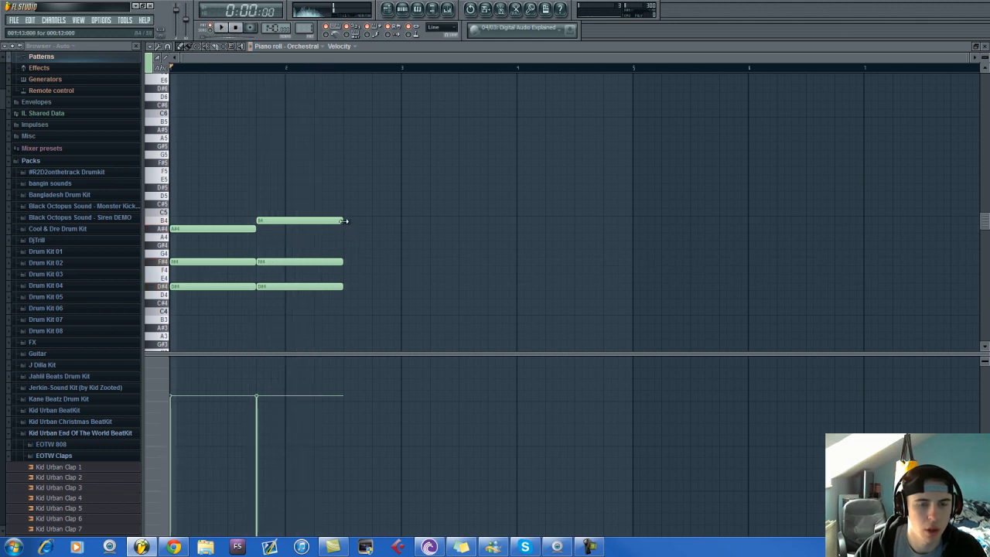
# Lengthen all three notes of the second chord to end at bar 3 and play the progression.
pyautogui.moveTo(345, 221); pyautogui.dragTo(403, 236)
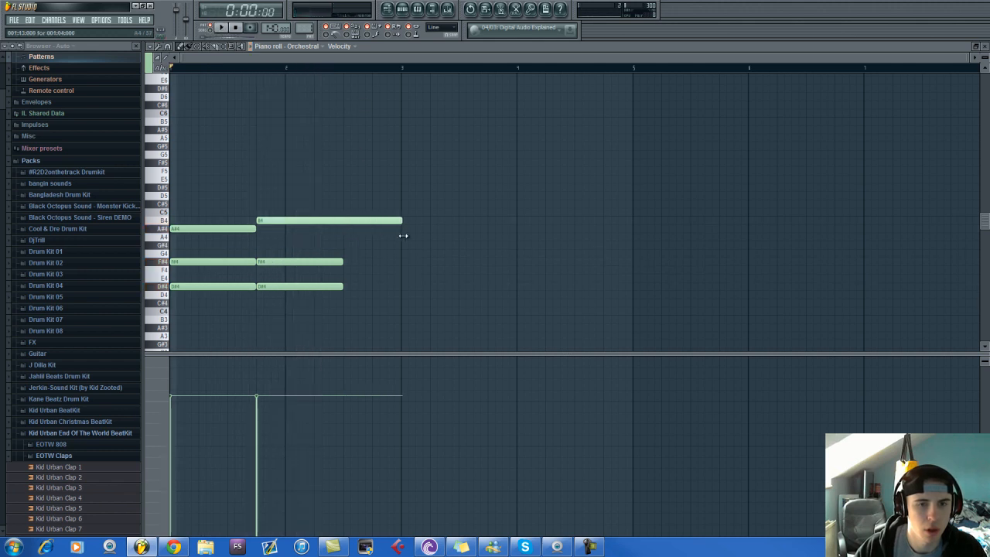
pyautogui.rightClick(261, 261)
pyautogui.click(260, 261)
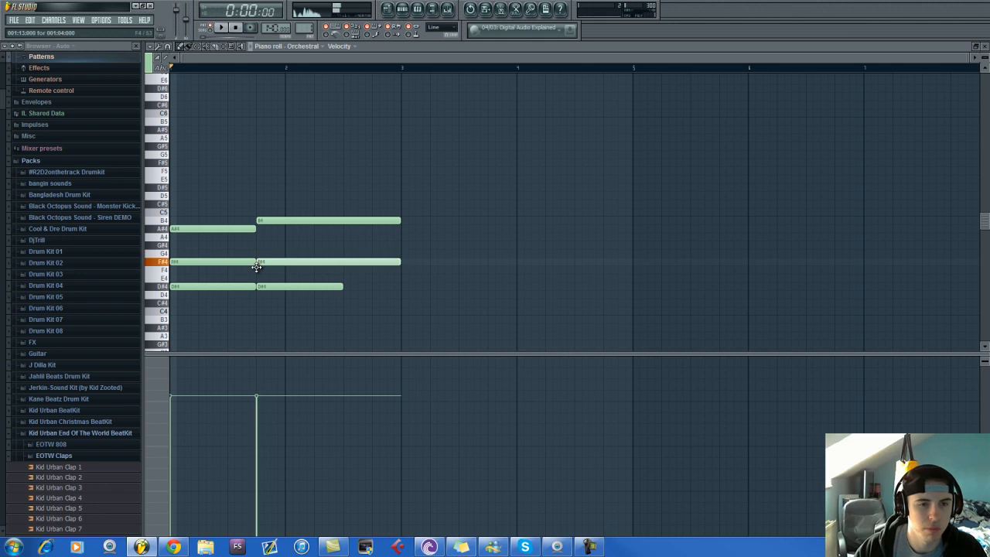
pyautogui.rightClick(263, 287)
pyautogui.click(262, 295)
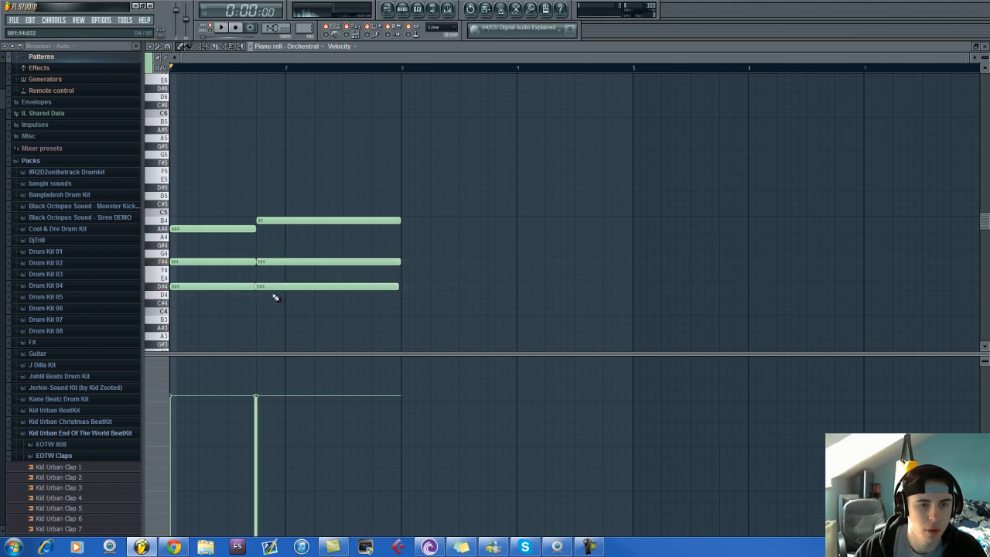
pyautogui.press('space')
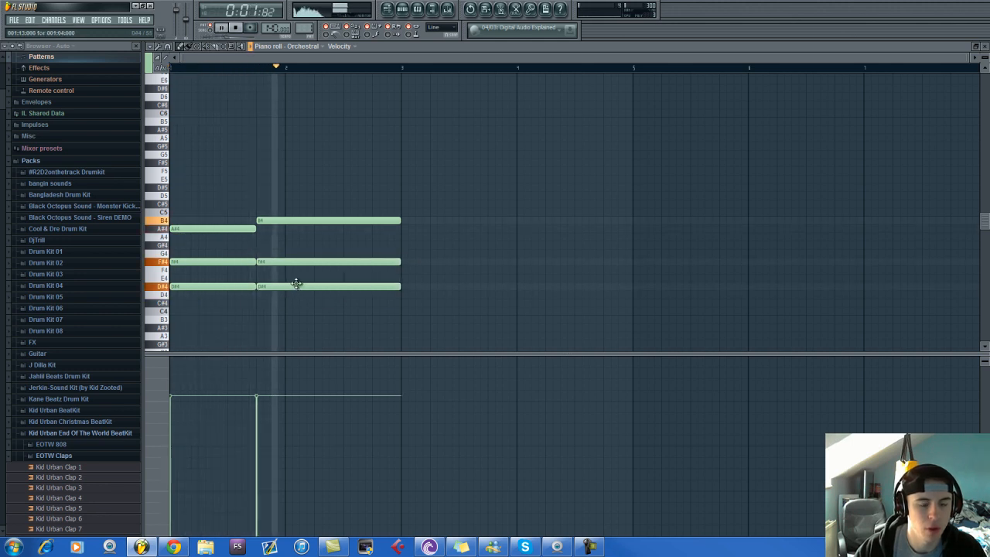
# Stop playback and erase all the notes of both string chords from the piano roll.
pyautogui.scroll(1, 296, 284)
pyautogui.press('space')
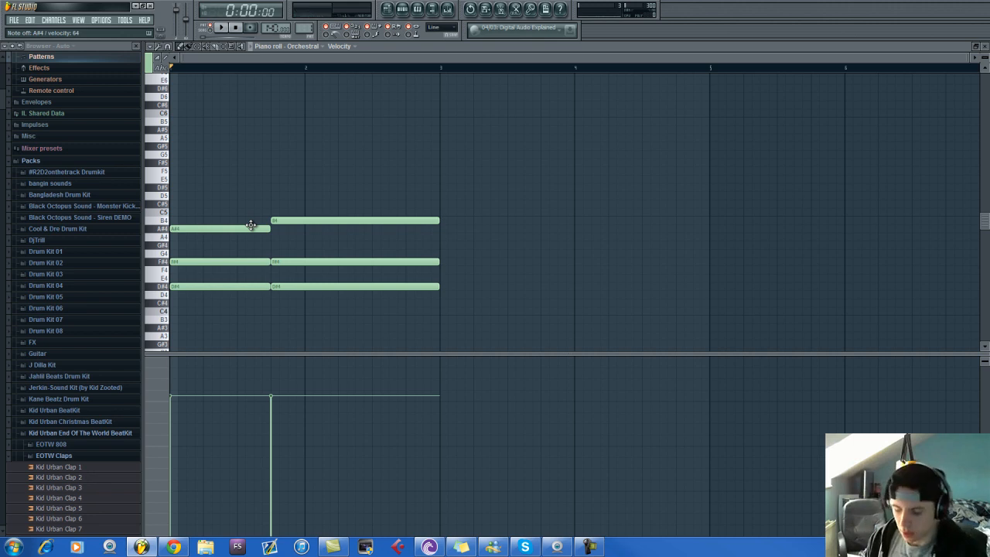
pyautogui.rightClick(252, 229)
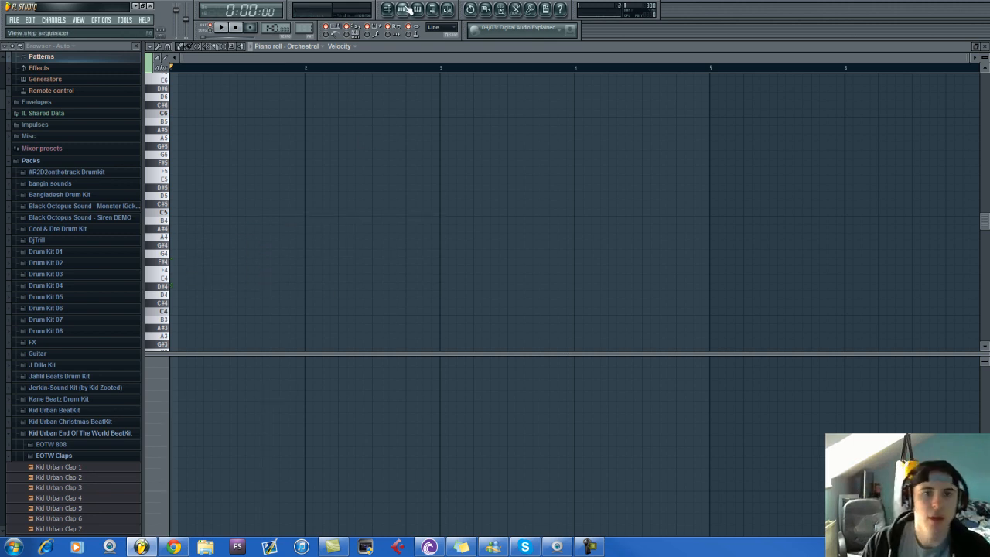
# Replace the Orchestral channel's instrument with Gladiator from the step sequencer.
pyautogui.click(405, 9)
pyautogui.rightClick(195, 130)
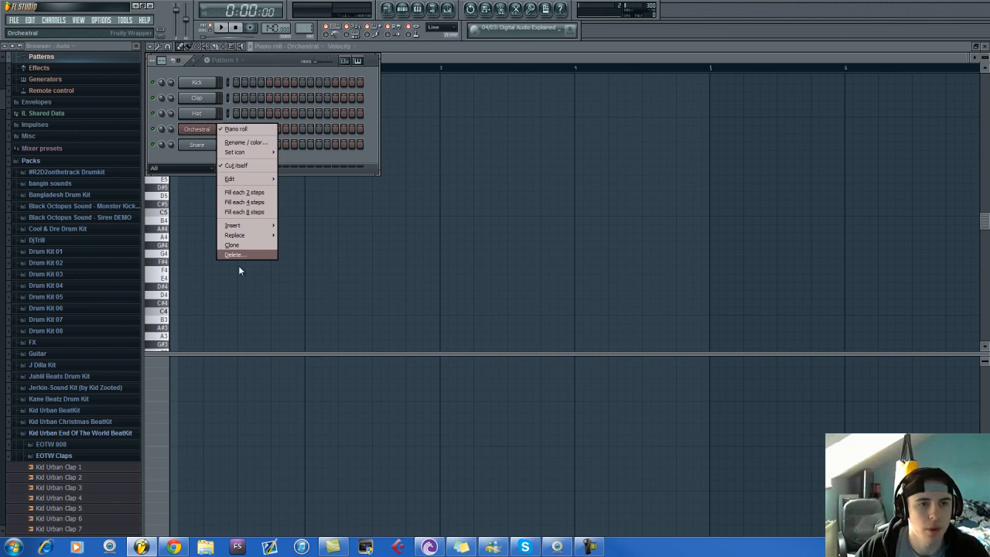
pyautogui.moveTo(242, 237)
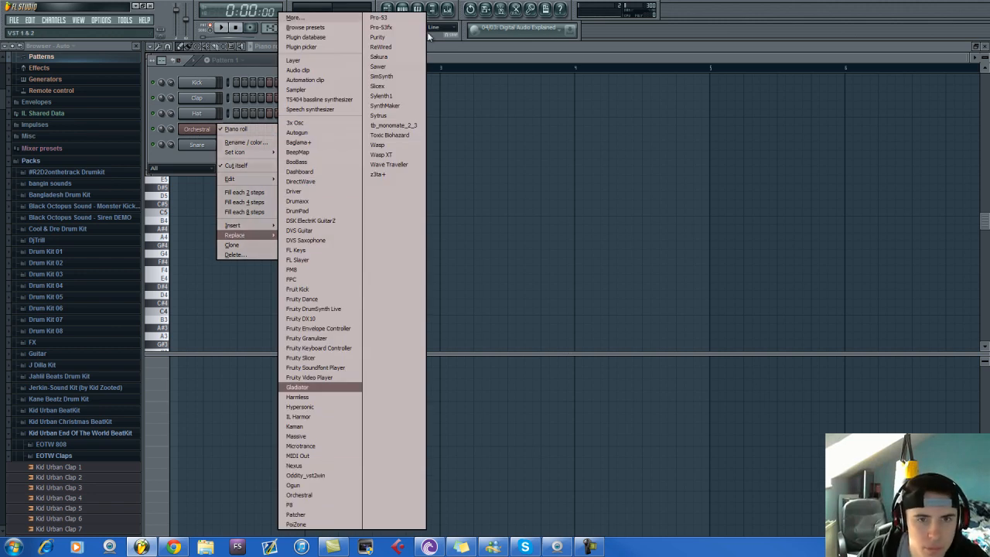
pyautogui.click(325, 388)
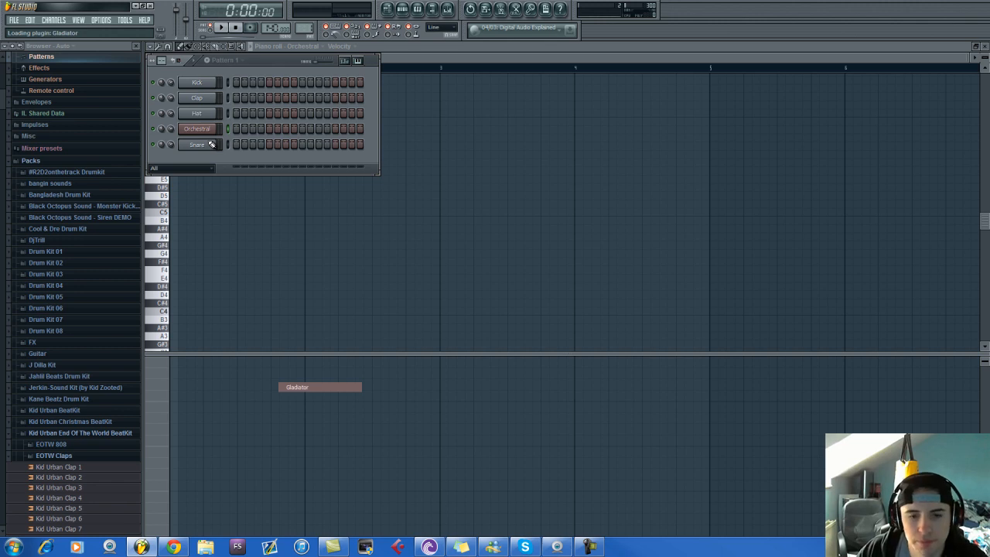
# Load the Lead patch LD Time for Sid MS in Gladiator, audition it, and show the full synth editor.
pyautogui.click(300, 166)
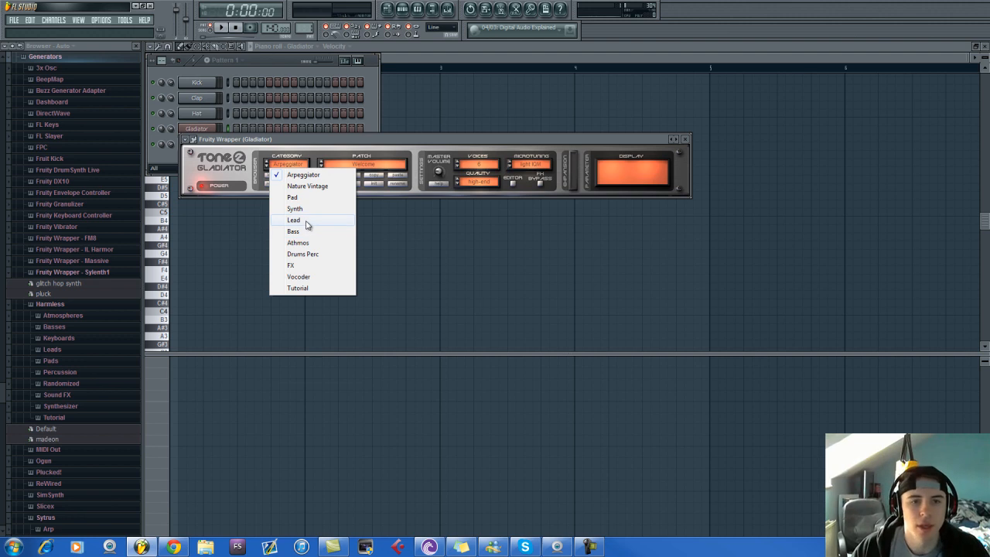
pyautogui.click(294, 220)
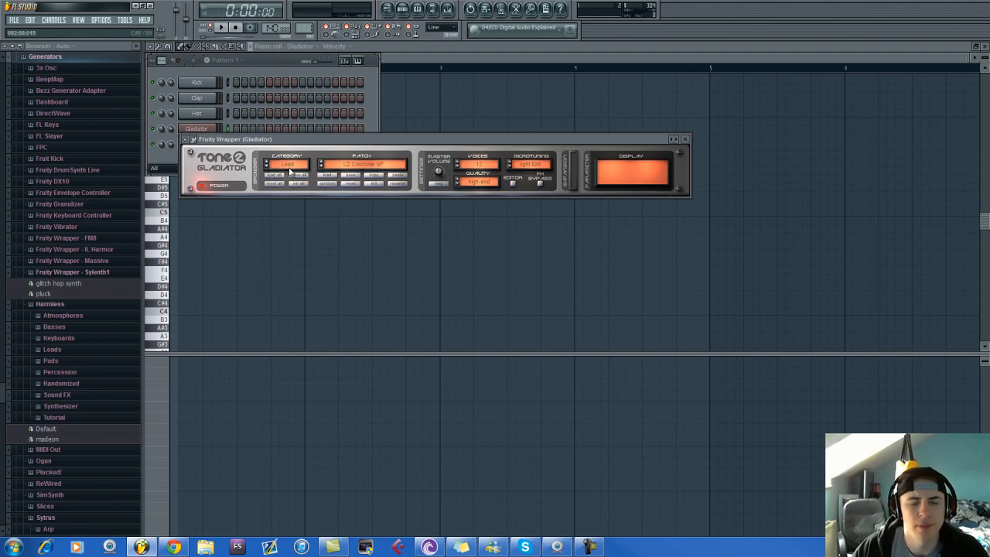
pyautogui.click(364, 166)
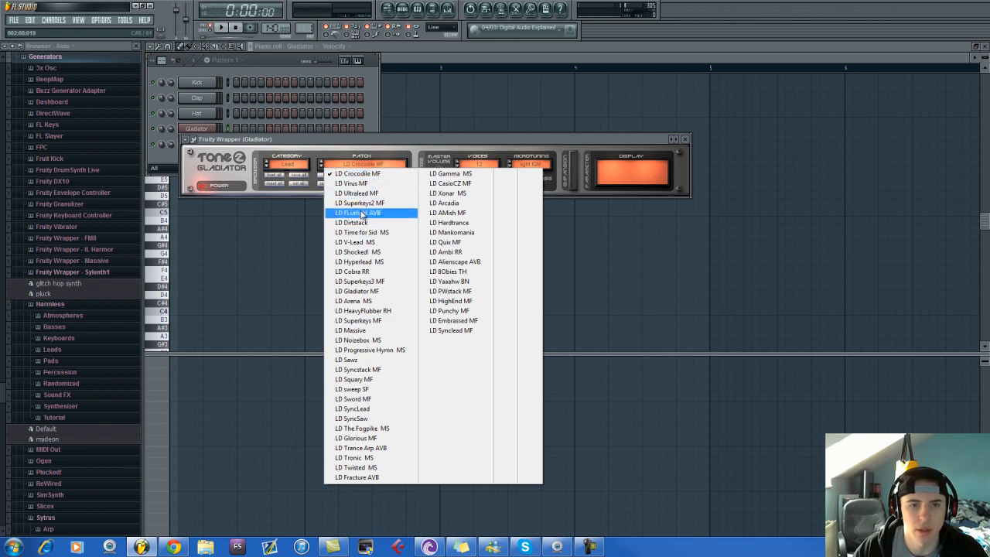
pyautogui.click(363, 232)
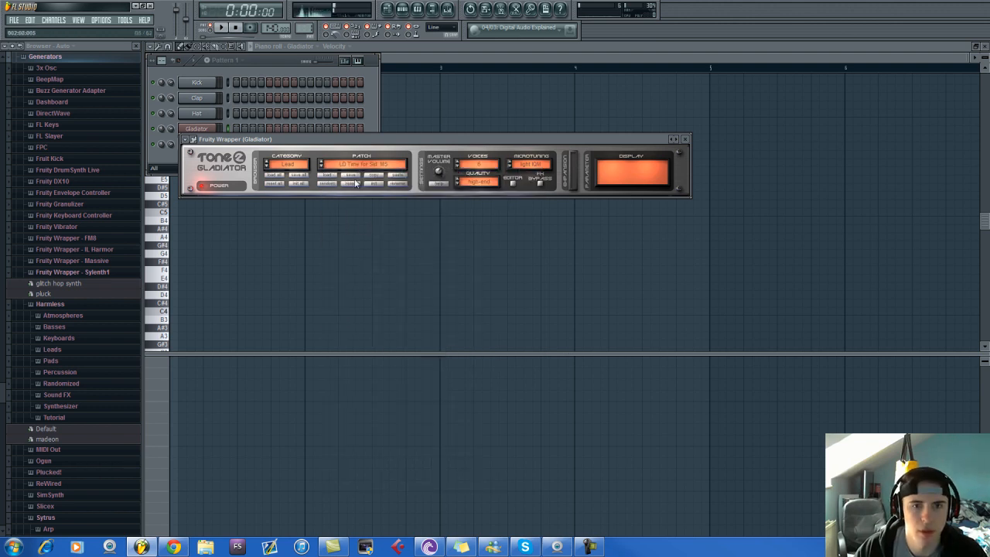
pyautogui.press('m')
pyautogui.click(513, 184)
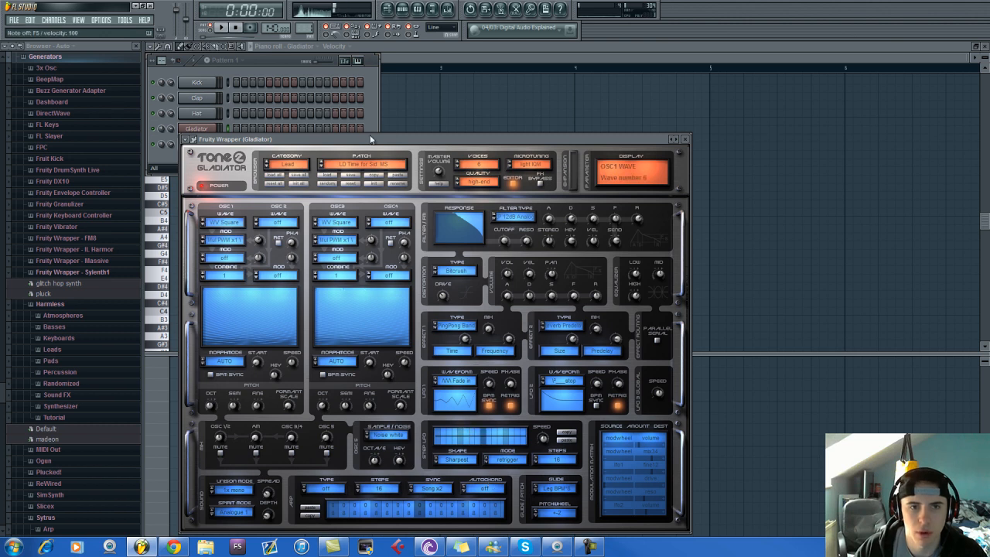
# Open Gladiator's piano roll, place a C7 note at the start of the pattern, and shorten it to one step.
pyautogui.click(254, 61)
pyautogui.rightClick(205, 130)
pyautogui.click(229, 130)
pyautogui.rightClick(208, 130)
pyautogui.click(231, 129)
pyautogui.click(183, 113)
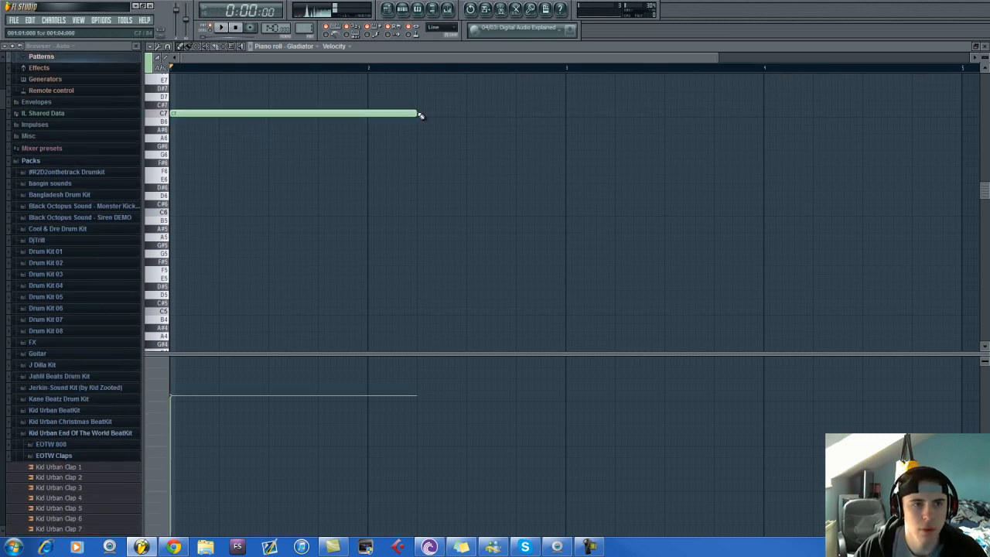
pyautogui.moveTo(412, 113); pyautogui.dragTo(180, 114)
# Reopen the Gladiator synth to look over its patch and effect settings, and return to the piano roll.
pyautogui.click(402, 8)
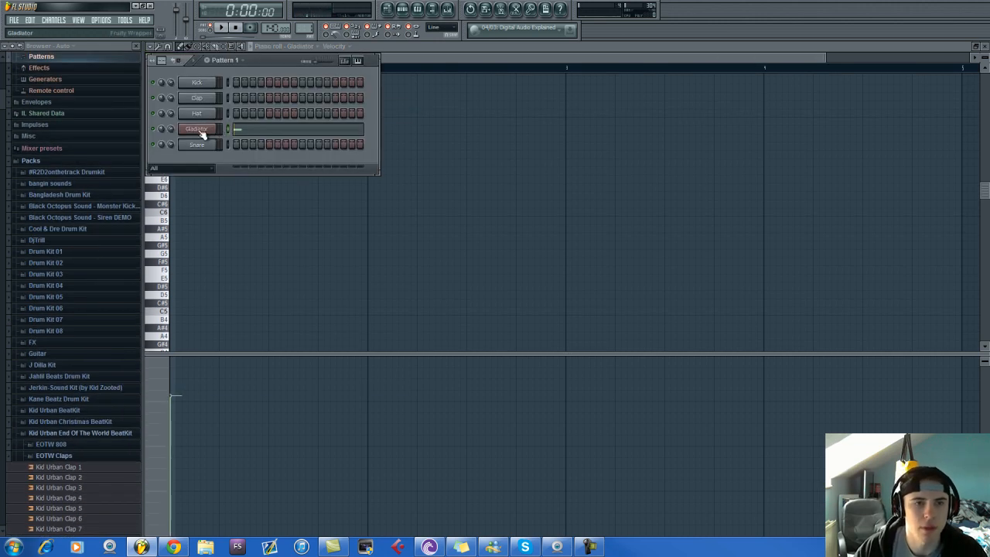
pyautogui.click(202, 129)
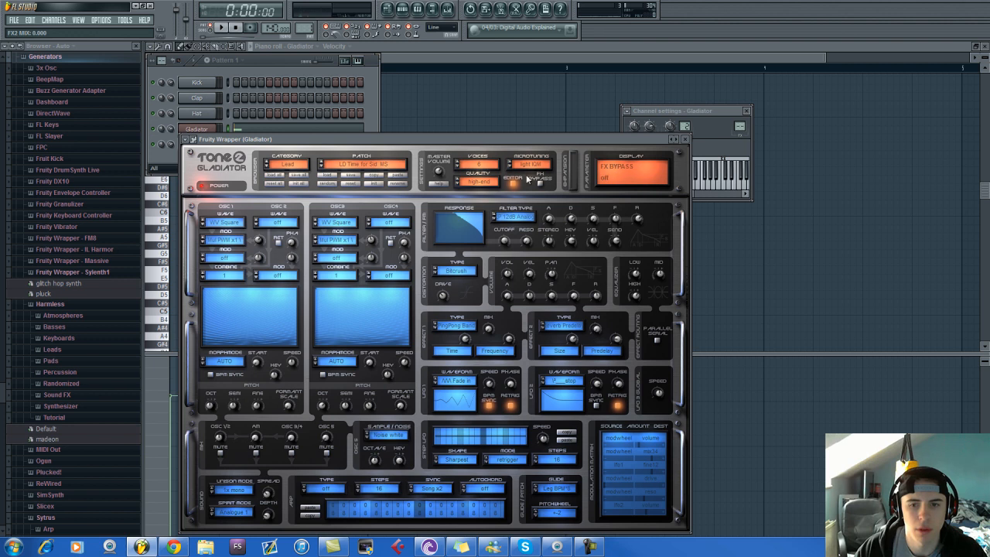
pyautogui.click(463, 106)
pyautogui.rightClick(463, 107)
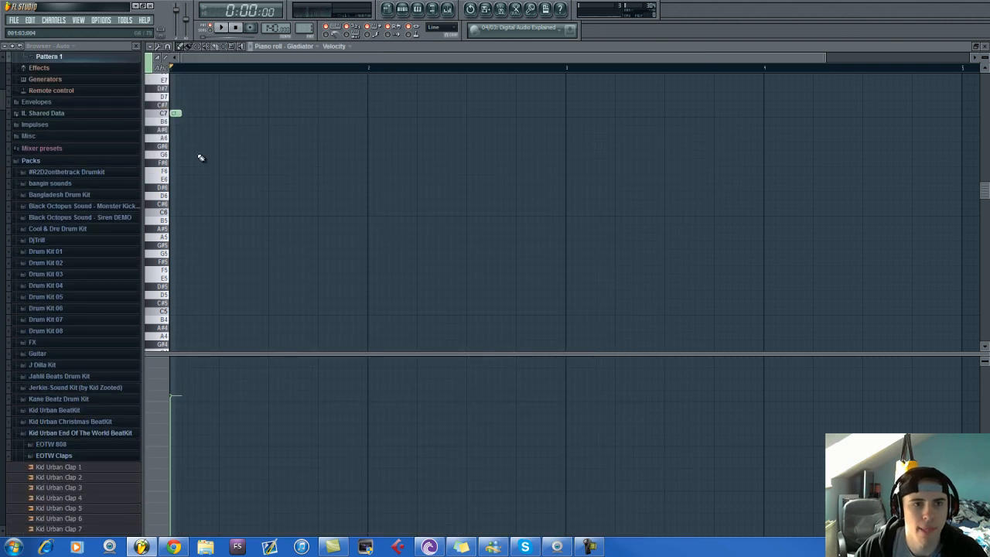
# Add a one-step G#6 note at step 5 of bar 1 and play the start of the melody.
pyautogui.scroll(1, 198, 156)
pyautogui.click(221, 147)
pyautogui.press('space')
pyautogui.press('space')
pyautogui.rightClick(230, 148)
pyautogui.press('space')
pyautogui.click(225, 146)
pyautogui.press('space')
pyautogui.press('space')
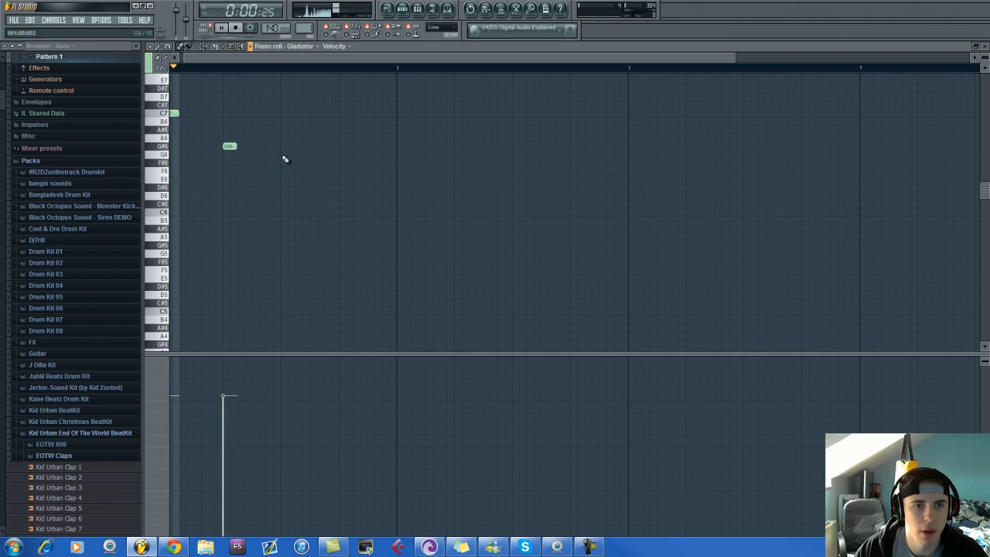
# Continue the descending melody with G6 at step 9 and D#6 at step 13 of bar 1, and play it.
pyautogui.click(283, 155)
pyautogui.scroll(-1, 287, 170)
pyautogui.press('space')
pyautogui.click(294, 187)
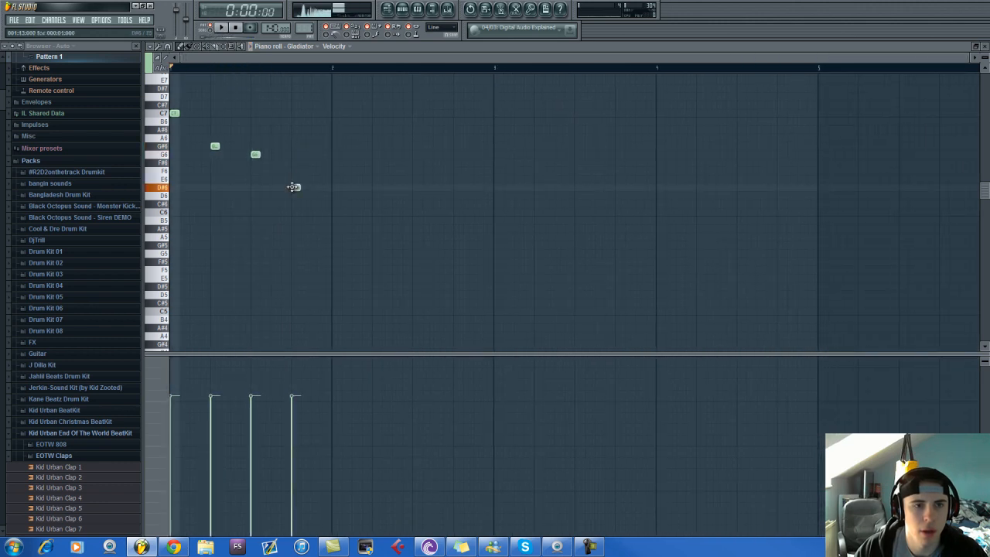
pyautogui.press('space')
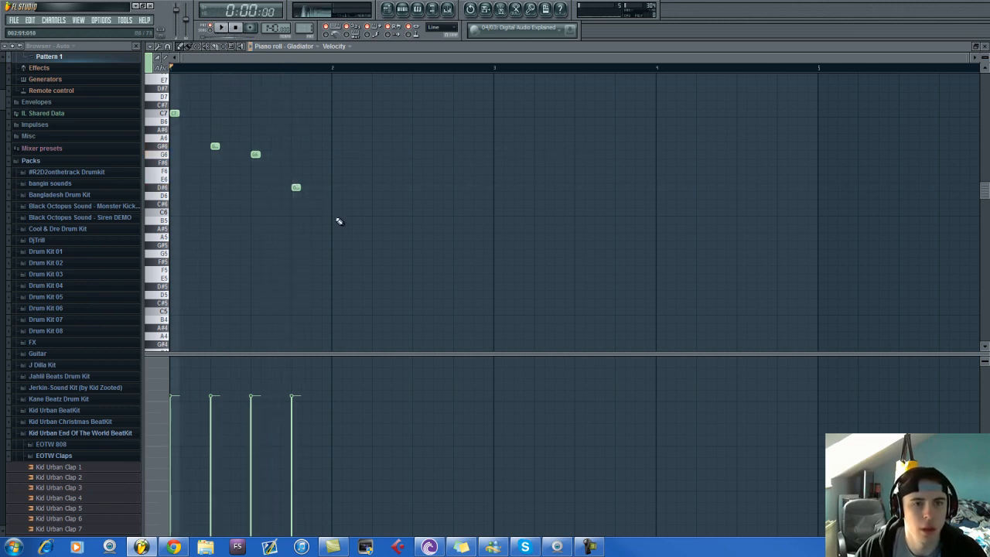
# Repeat the descending line an octave lower in bar 2 with C6, G#5, G5 and D#5, four steps apart, and play it.
pyautogui.click(336, 212)
pyautogui.click(376, 245)
pyautogui.click(417, 253)
pyautogui.click(458, 286)
pyautogui.press('space')
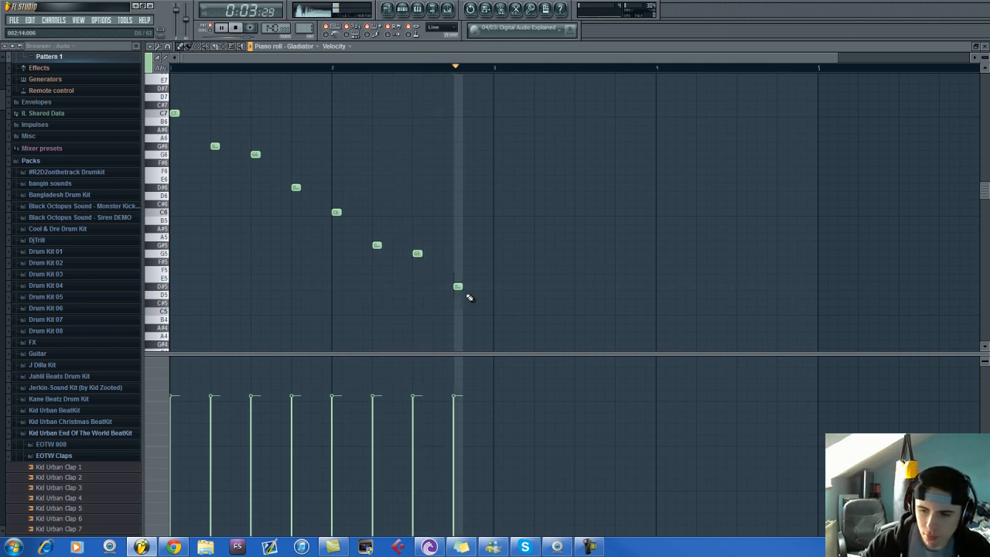
# Stop playback, select the whole descending melody, and delete it.
pyautogui.scroll(-3, 467, 291)
pyautogui.press('space')
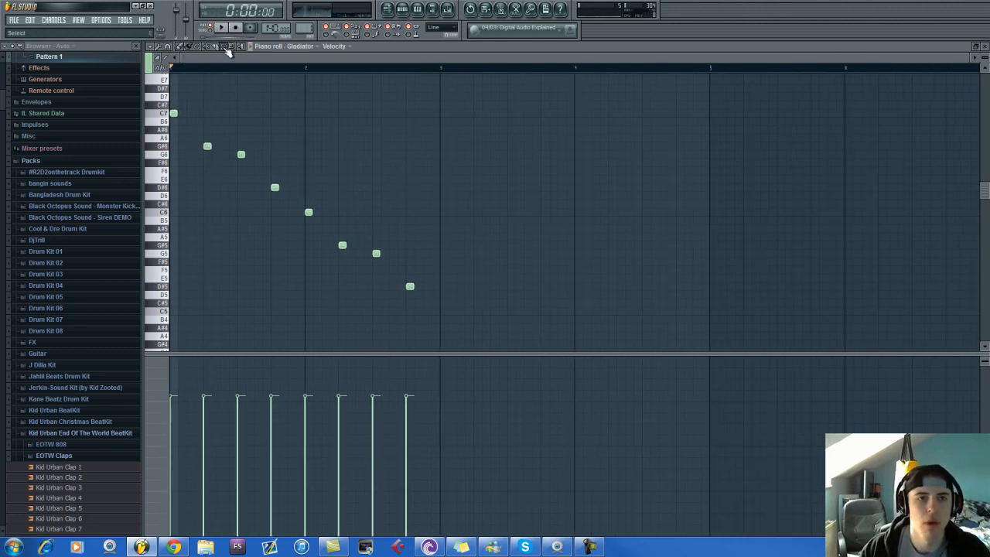
pyautogui.moveTo(178, 101); pyautogui.dragTo(187, 300)
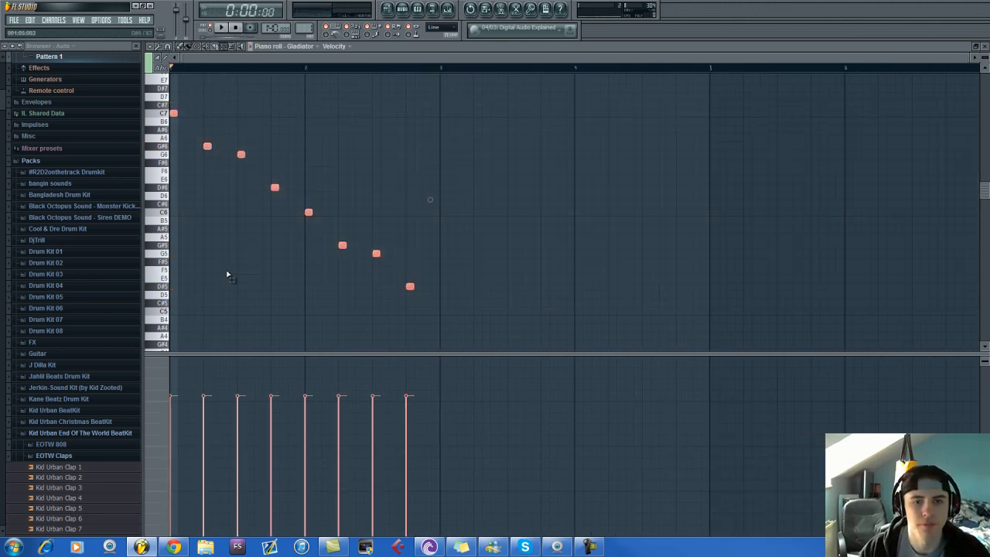
pyautogui.press('Delete')
# Start a new melody in bar 1 with C5 at step 1, G5 at step 7, and G#5 at steps 11 and 13.
pyautogui.click(174, 311)
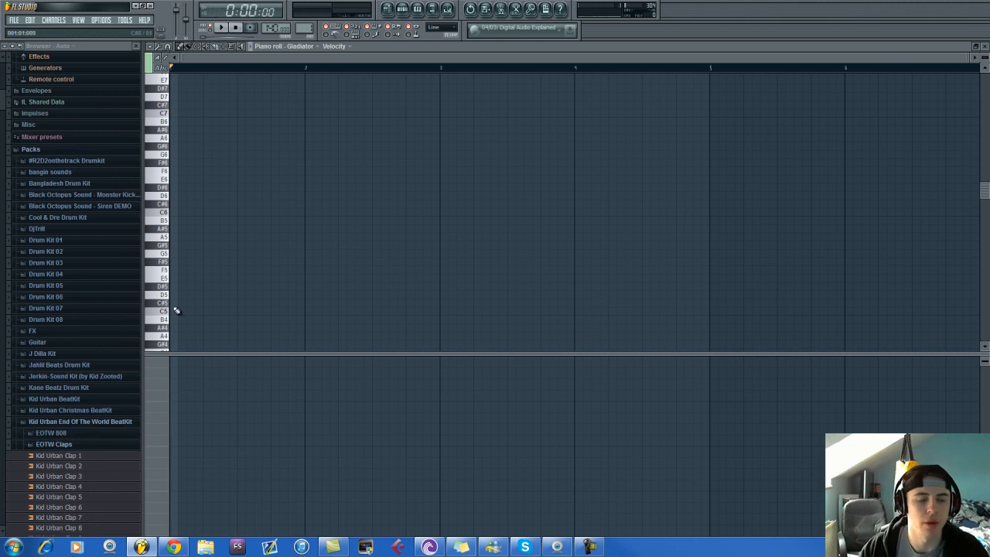
pyautogui.press('space')
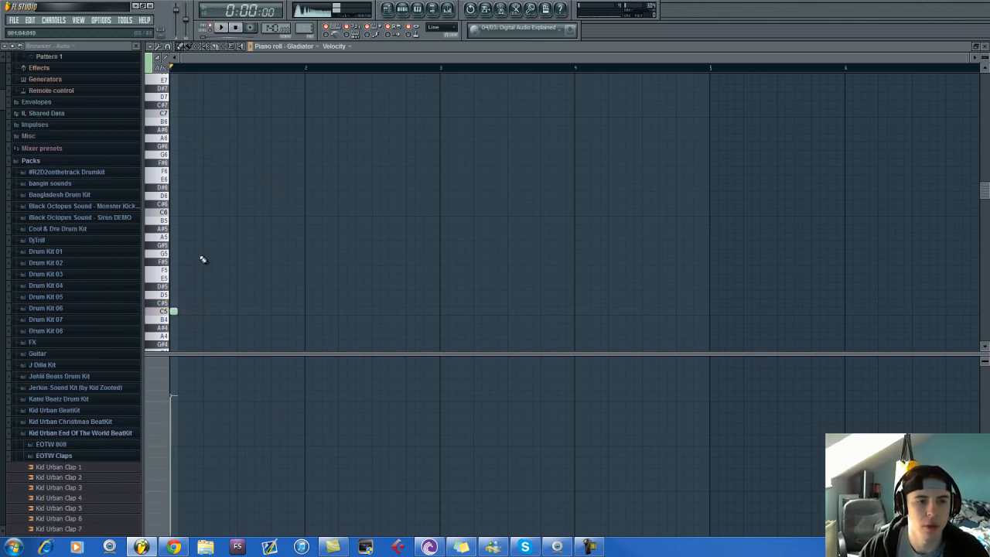
pyautogui.scroll(2, 217, 256)
pyautogui.click(232, 254)
pyautogui.rightClick(232, 255)
pyautogui.click(233, 253)
pyautogui.click(273, 245)
pyautogui.click(295, 245)
pyautogui.press('space')
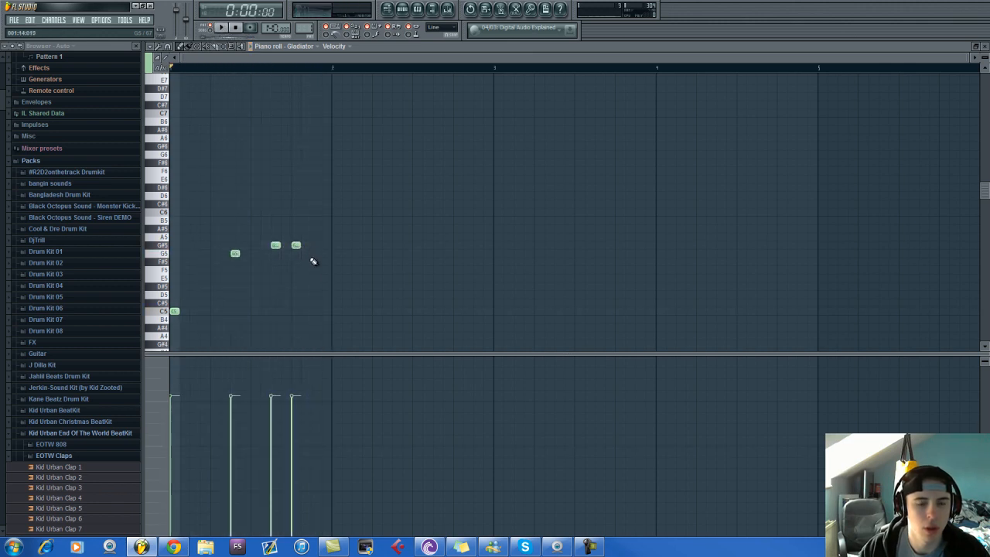
# Add D#5 notes at steps 3 and 5 of bar 2 and play the melody.
pyautogui.click(352, 287)
pyautogui.click(376, 286)
pyautogui.press('space')
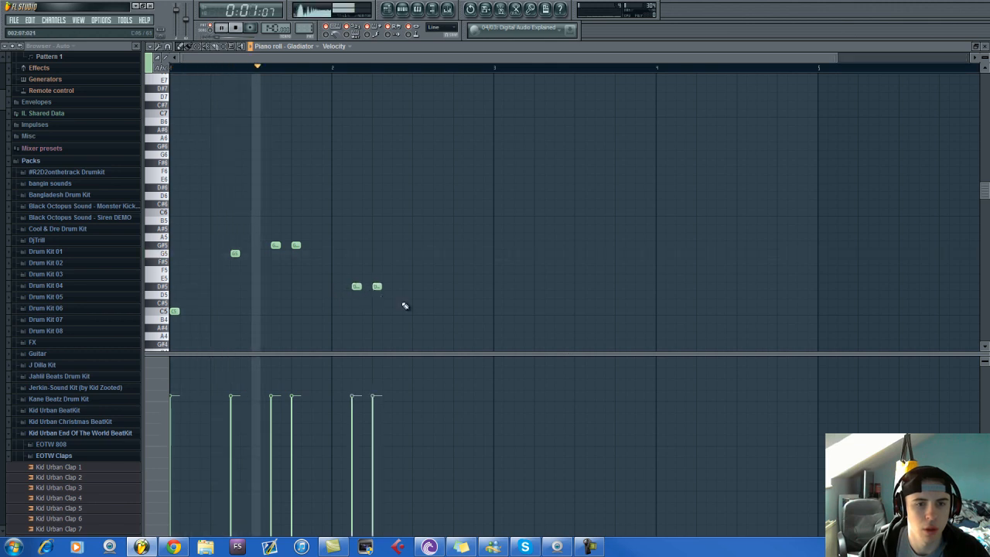
pyautogui.scroll(-1, 404, 305)
pyautogui.scroll(-1, 409, 307)
pyautogui.press('space')
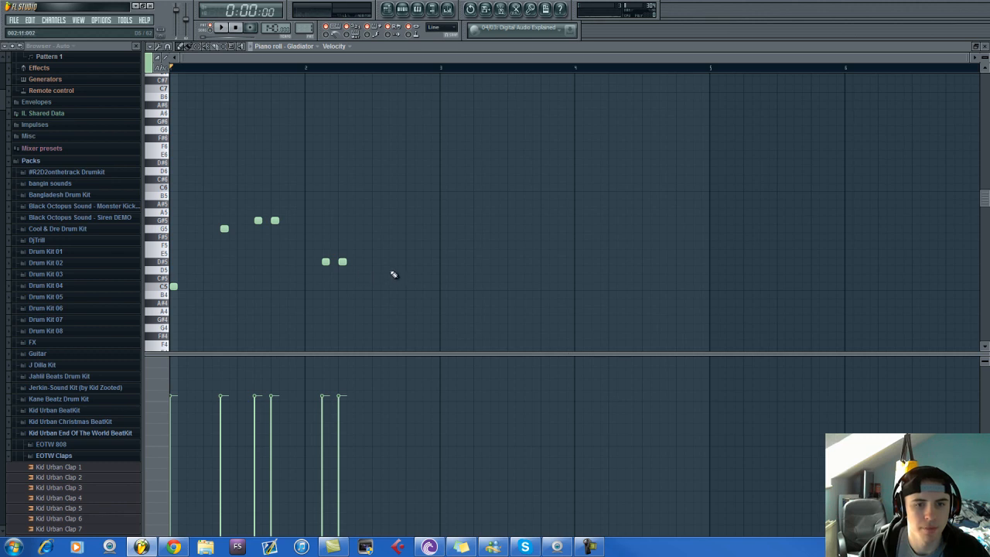
# Add D5 notes at steps 11 and 13 and a closing G5 at step 15 of bar 2, and play the melody.
pyautogui.click(393, 270)
pyautogui.click(410, 269)
pyautogui.click(426, 221)
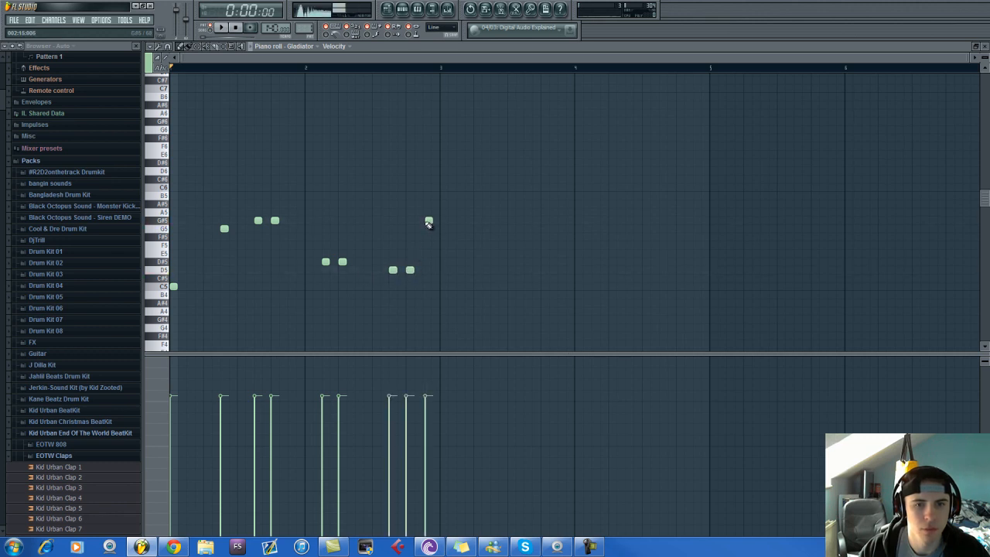
pyautogui.press('space')
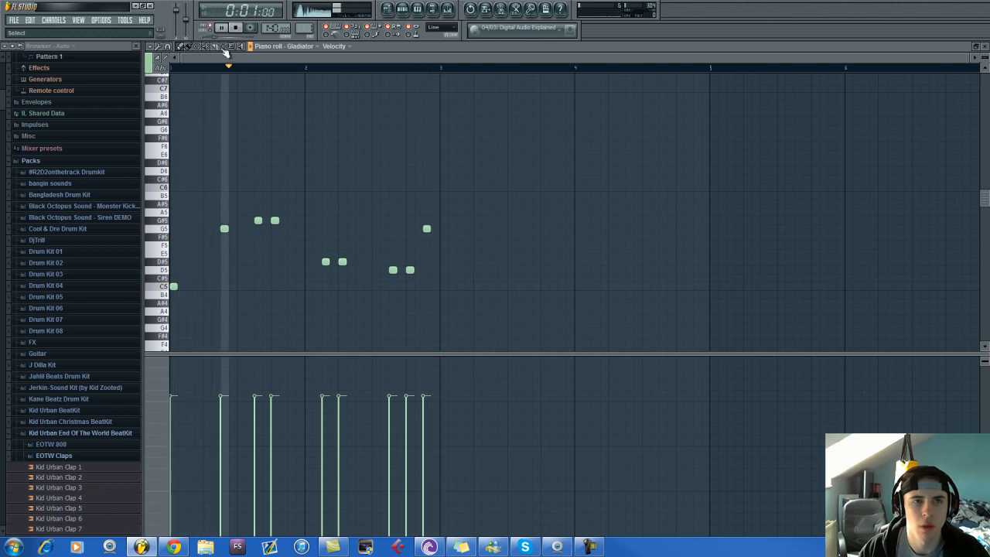
# Stop playback and delete every note of the second melody.
pyautogui.press('space')
pyautogui.moveTo(437, 222); pyautogui.dragTo(45, 376)
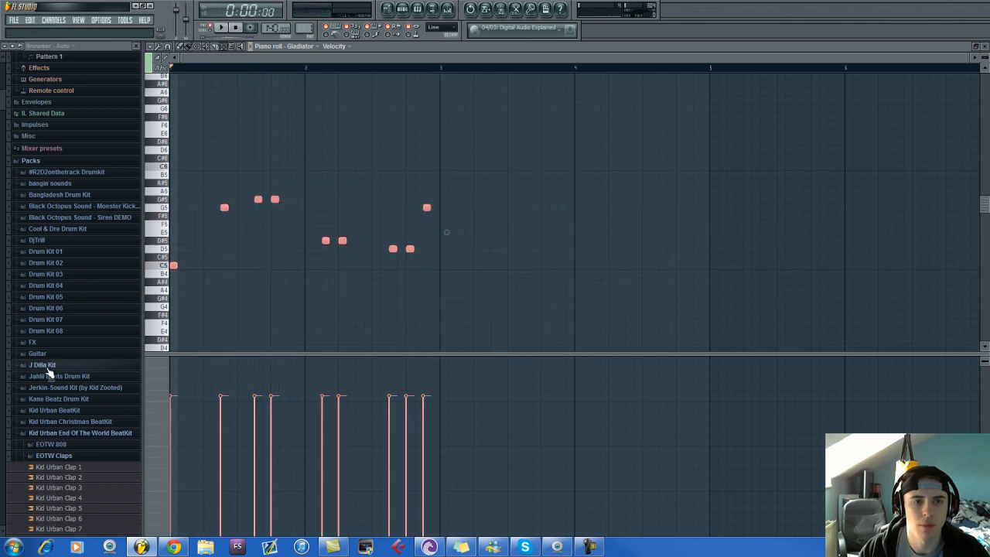
pyautogui.press('Delete')
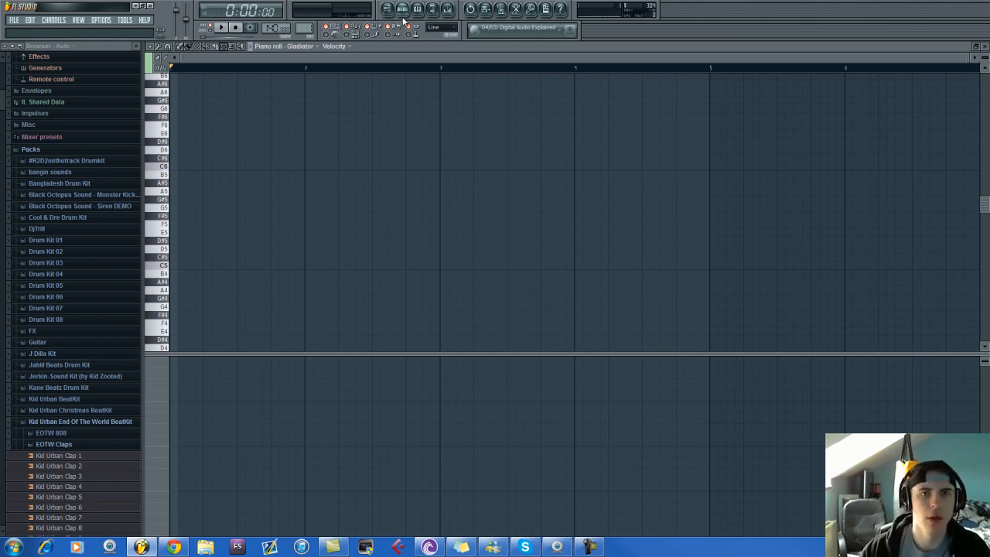
pyautogui.click(14, 21)
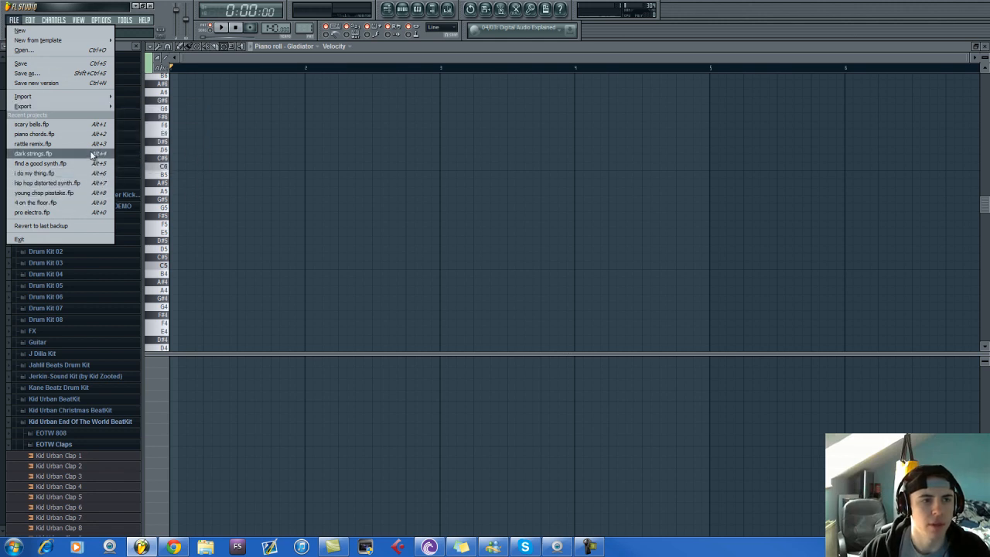
pyautogui.click(411, 10)
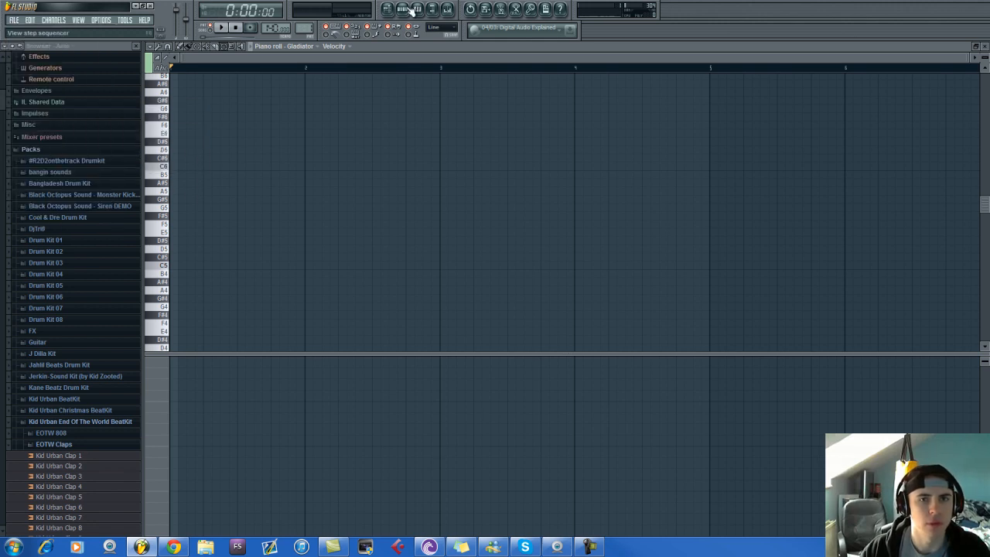
# Reopen the Gladiator synth and step forward through the Lead patches to LD Hyperlead MS, auditioning the sounds.
pyautogui.click(411, 9)
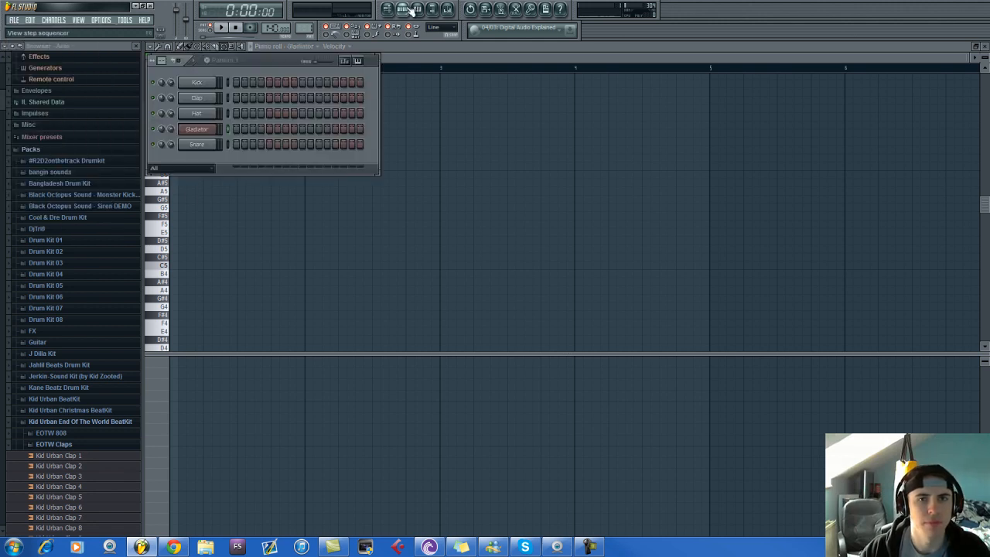
pyautogui.rightClick(195, 131)
pyautogui.click(195, 130)
pyautogui.click(195, 129)
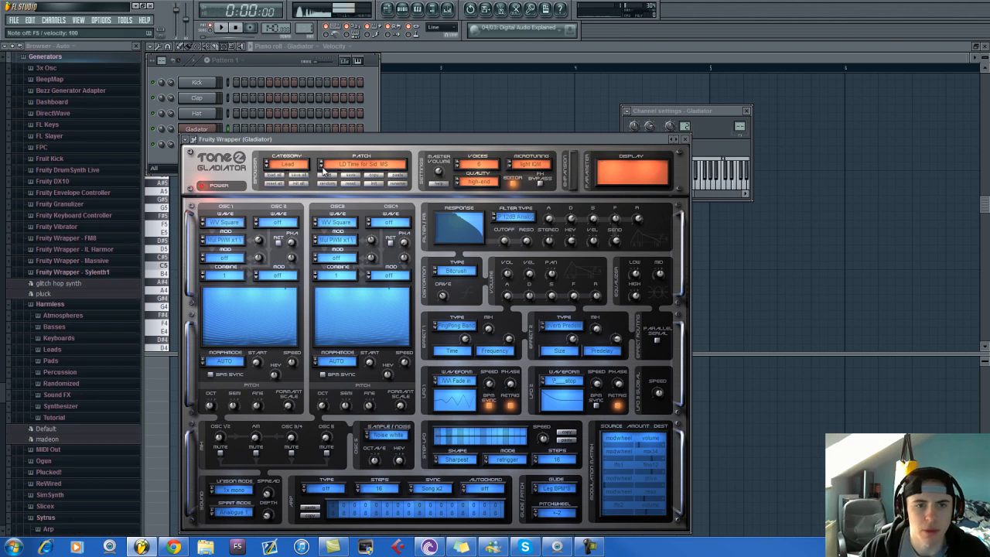
pyautogui.click(321, 167)
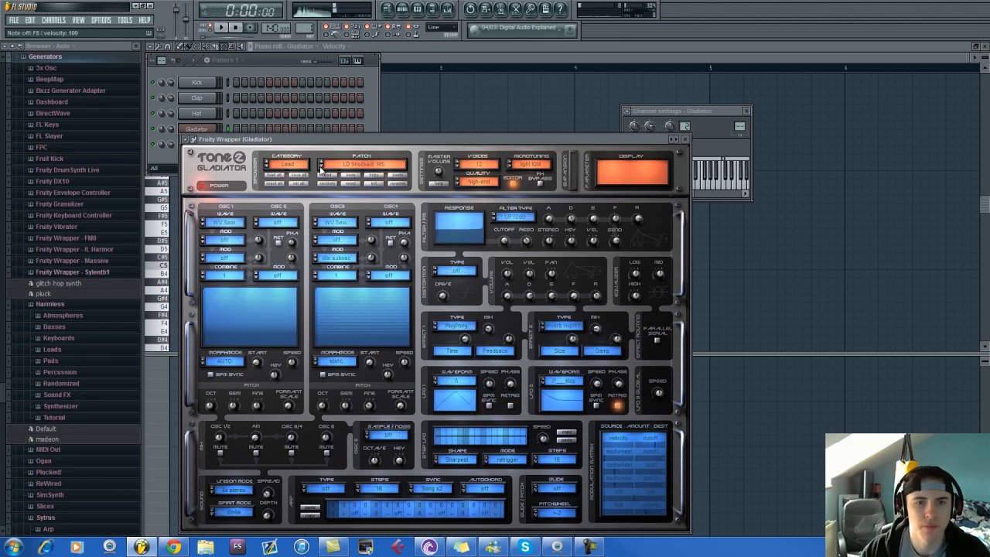
pyautogui.click(321, 168)
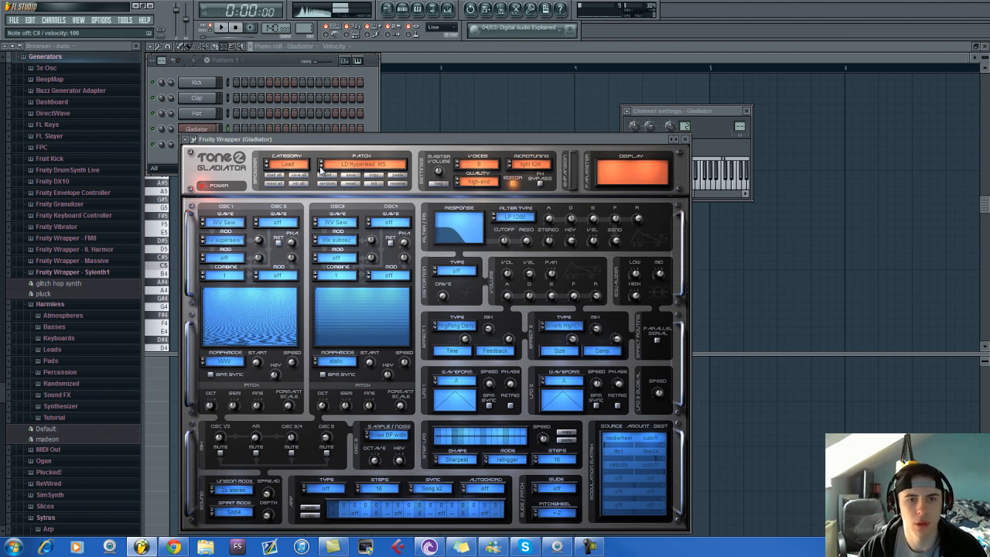
# Step forward two more patches in Gladiator's Lead category and audition the sounds.
pyautogui.click(321, 168)
pyautogui.click(320, 168)
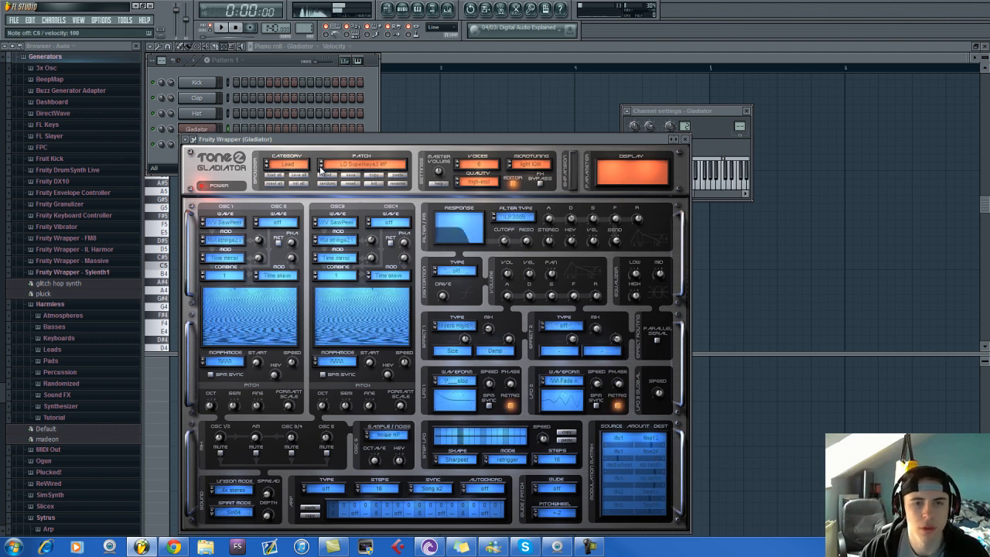
# Insert a Nexus synth channel above the Gladiator channel.
pyautogui.click(272, 55)
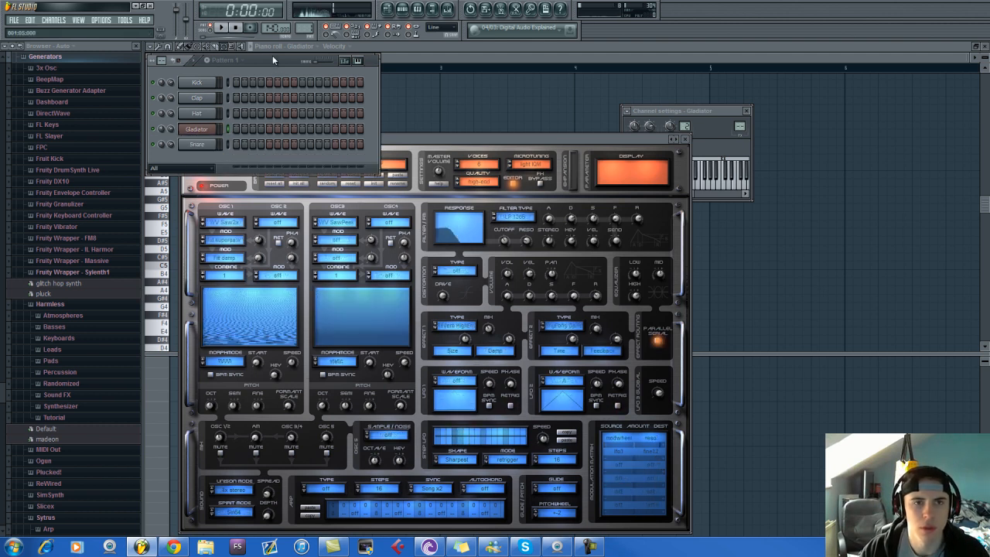
pyautogui.rightClick(215, 133)
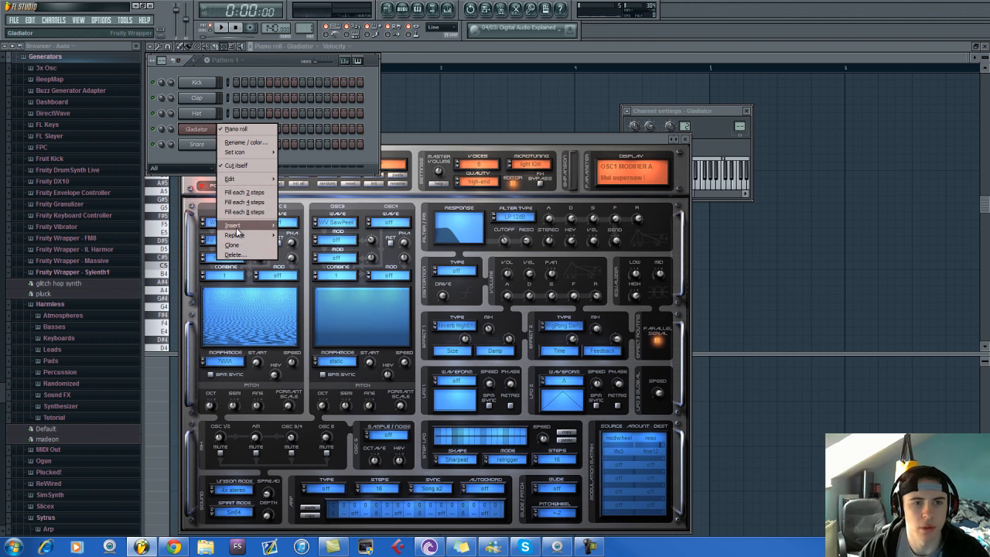
pyautogui.moveTo(235, 227)
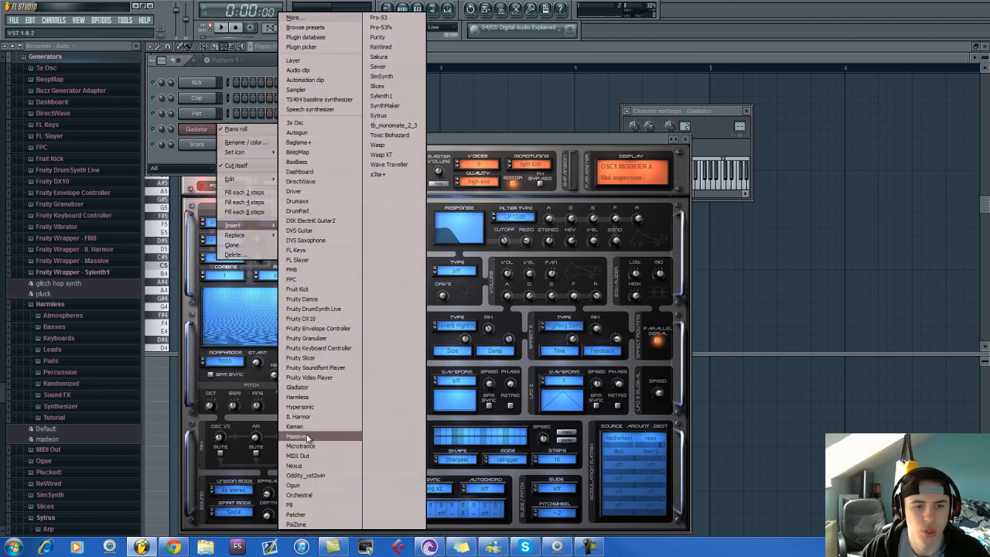
pyautogui.click(305, 466)
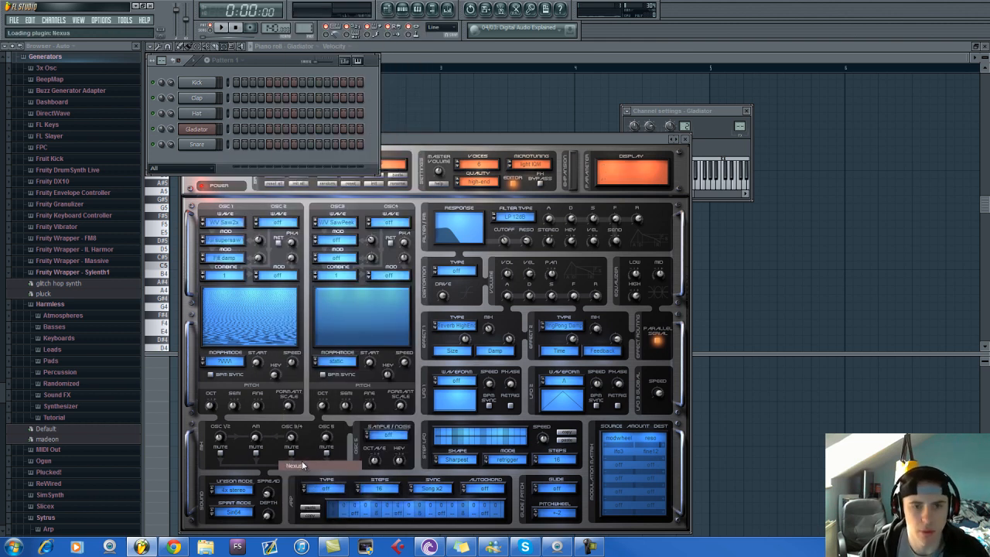
# Load the String Slapback preset from Nexus's XP Dance Orchestra category.
pyautogui.click(594, 315)
pyautogui.scroll(-3, 393, 265)
pyautogui.click(387, 245)
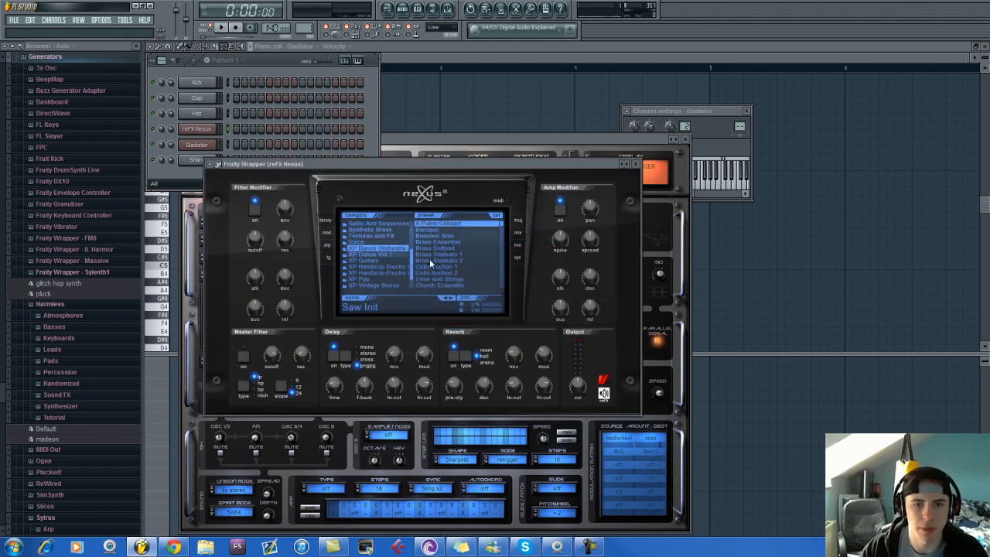
pyautogui.scroll(-3, 456, 274)
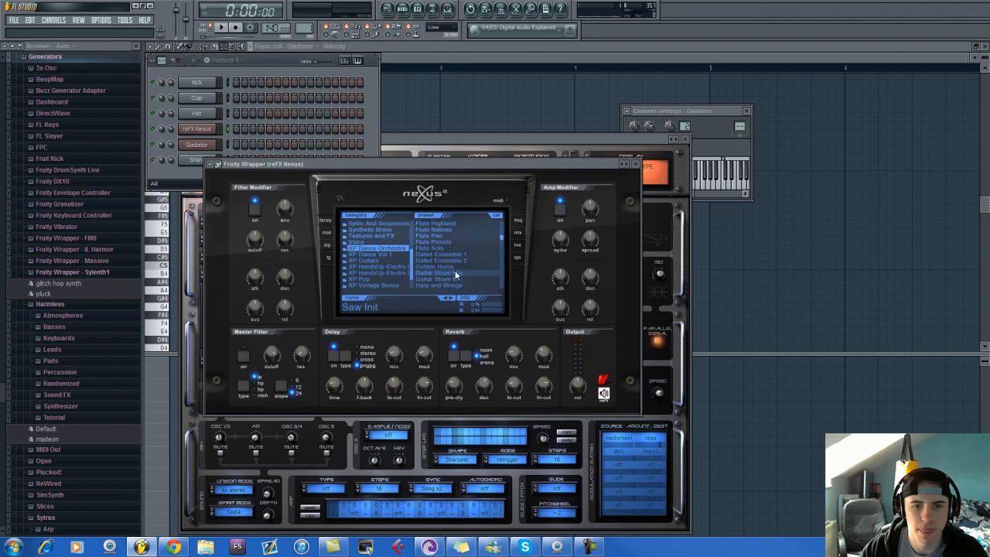
pyautogui.scroll(-3, 455, 270)
pyautogui.scroll(-3, 456, 269)
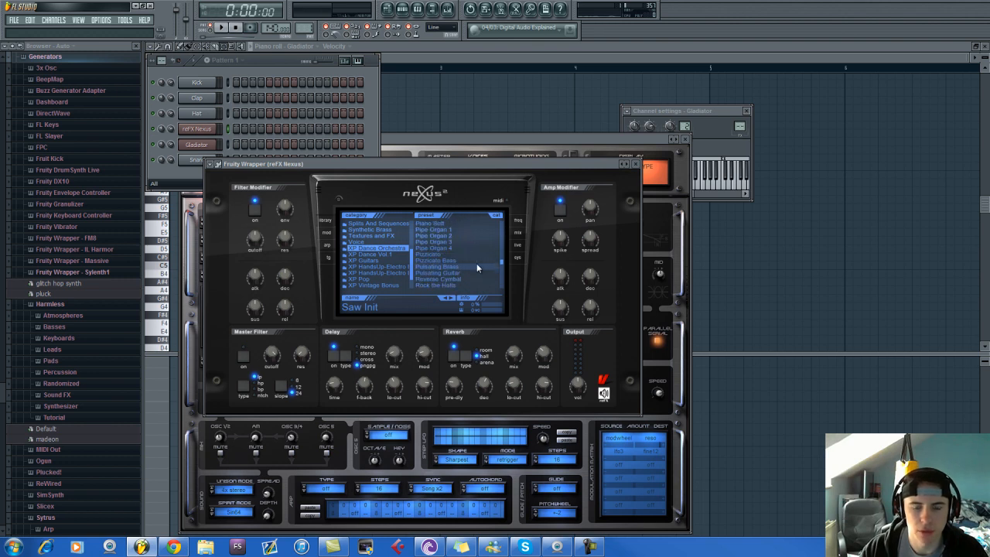
pyautogui.scroll(-3, 472, 266)
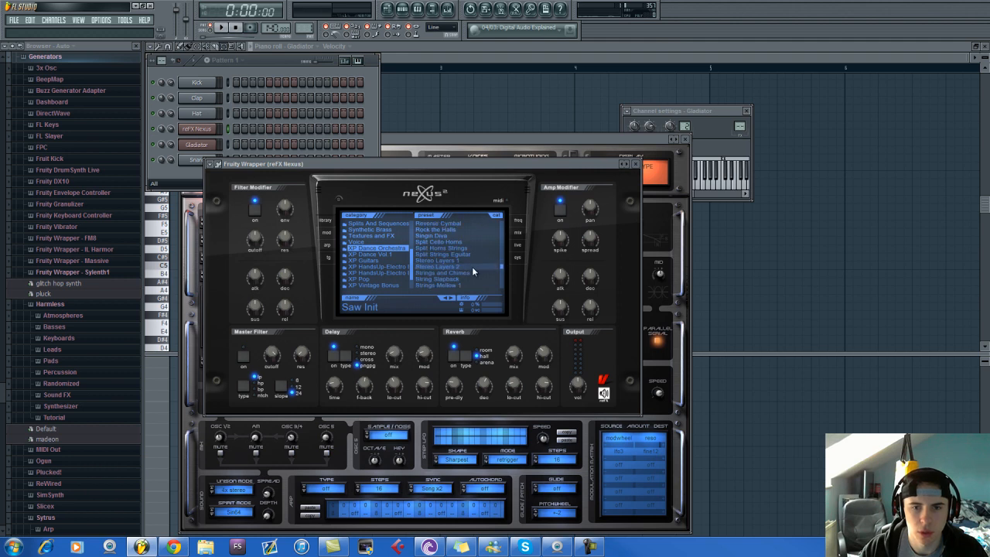
pyautogui.scroll(-2, 472, 268)
pyautogui.click(472, 266)
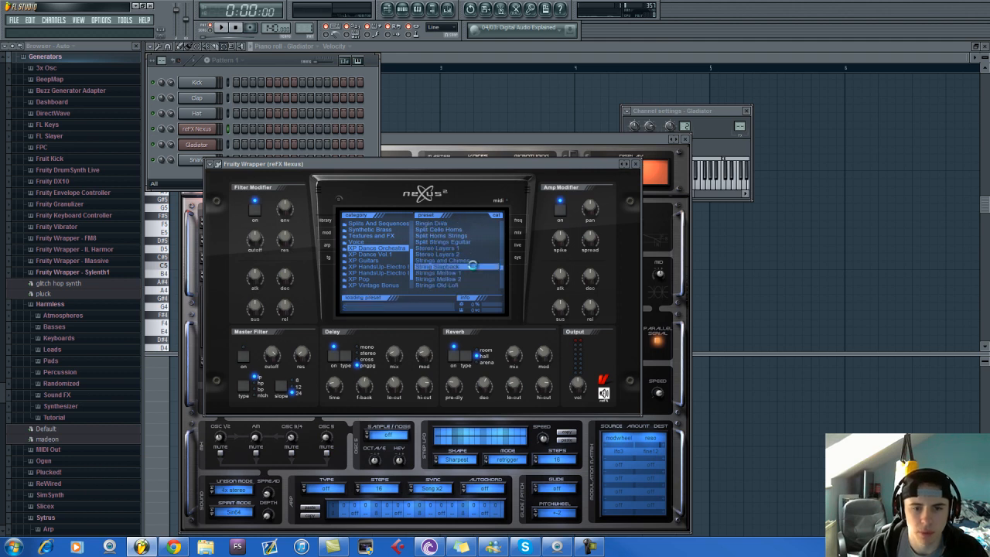
# Open the reFX Nexus channel's piano roll, place a C5, D#5 and G5 chord at the start of bar 1, and play it.
pyautogui.click(248, 82)
pyautogui.rightClick(203, 129)
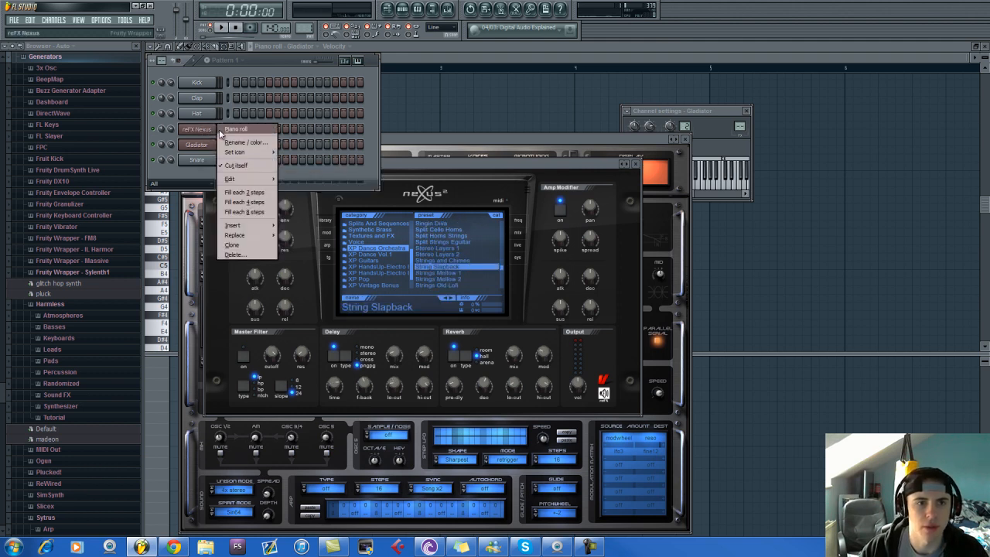
pyautogui.click(240, 137)
pyautogui.click(159, 211)
pyautogui.click(159, 188)
pyautogui.click(159, 155)
pyautogui.press('space')
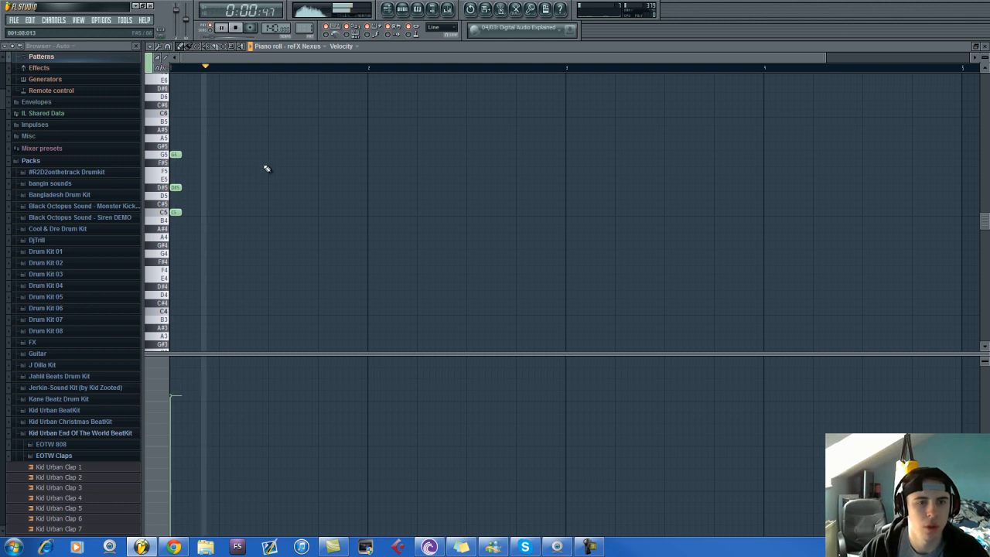
# Add a second chord of C5, D#5 and G#5 at step 7 of bar 1 and play the progression.
pyautogui.click(248, 211)
pyautogui.press('space')
pyautogui.scroll(1, 261, 212)
pyautogui.press('space')
pyautogui.press('space')
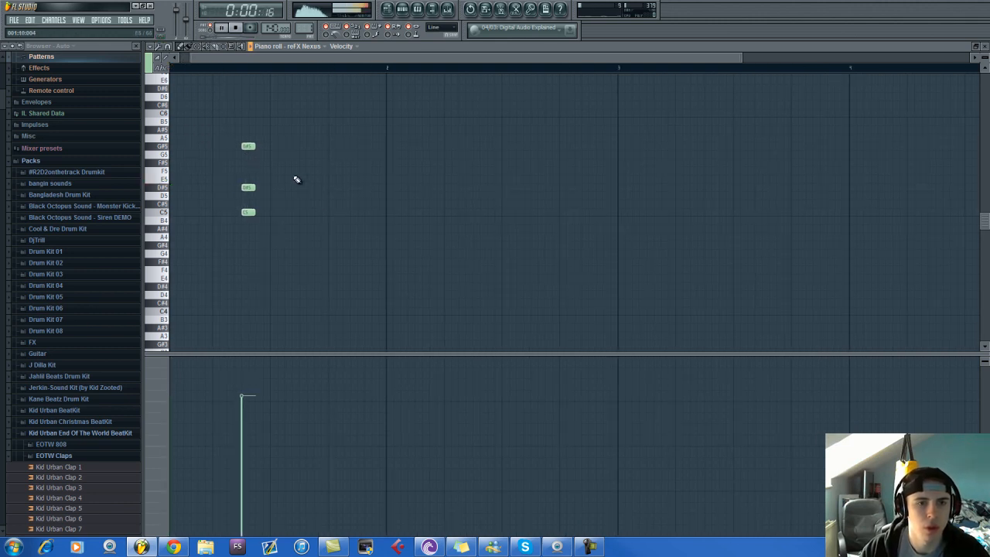
pyautogui.scroll(-1, 250, 147)
pyautogui.press('space')
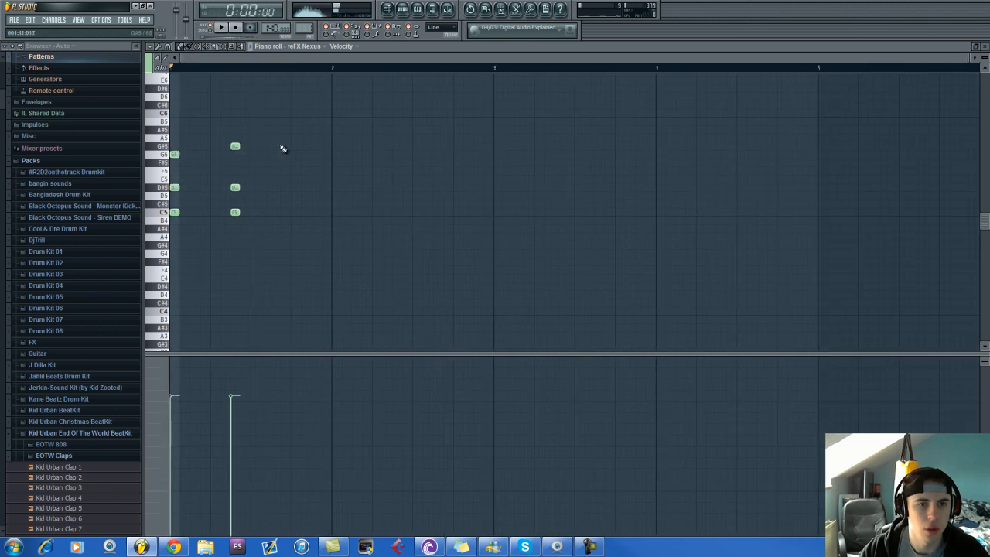
pyautogui.press('space')
# Try a D5, F5 and A5 chord at the start of bar 2, play it, and remove it.
pyautogui.click(336, 129)
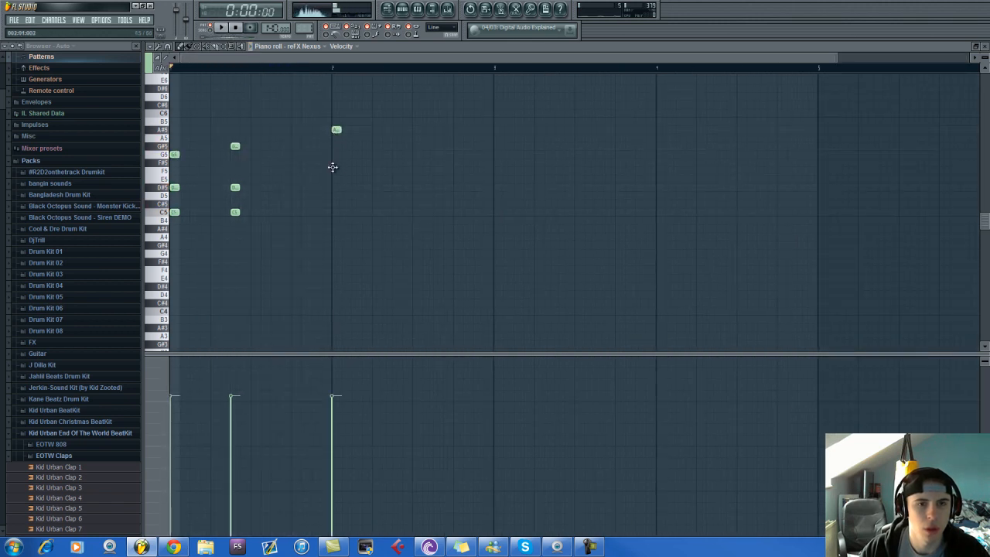
pyautogui.press('space')
pyautogui.moveTo(337, 129); pyautogui.dragTo(336, 138)
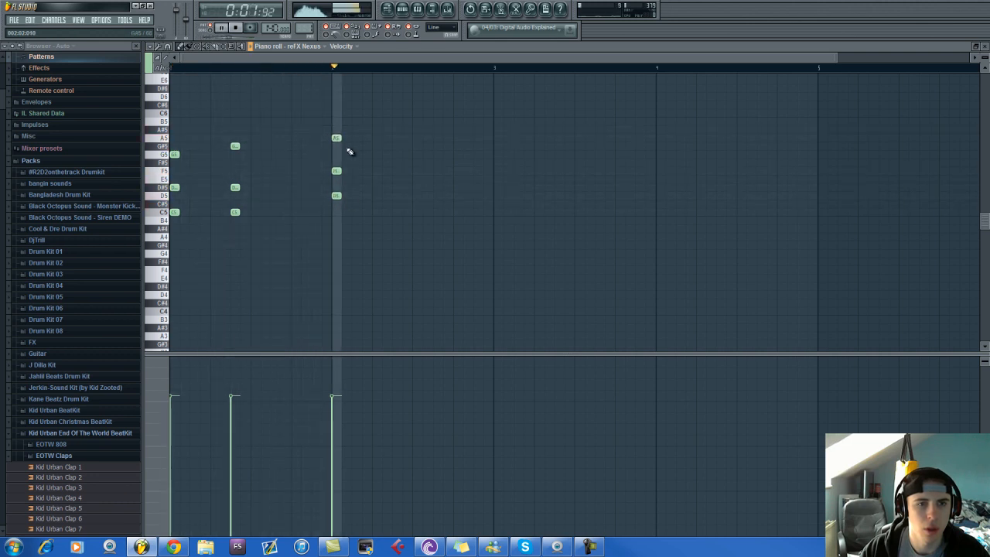
pyautogui.press('space')
pyautogui.rightClick(336, 138)
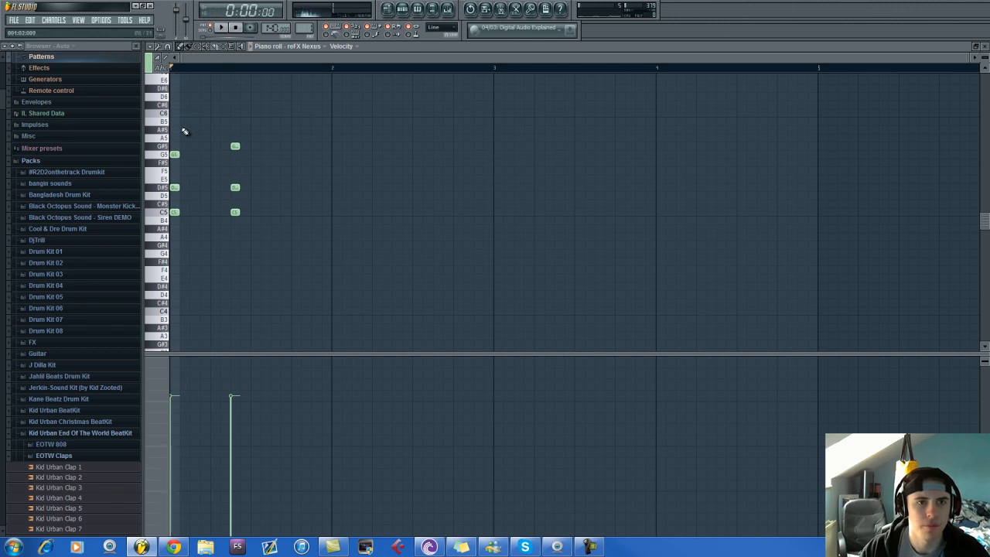
# Replace the remaining chords with a higher C6, D#6 and G6 chord at the start of bar 1 and play it.
pyautogui.scroll(3, 223, 214)
pyautogui.click(165, 163)
pyautogui.press('space')
pyautogui.scroll(1, 262, 191)
pyautogui.scroll(-2, 265, 191)
pyautogui.scroll(2, 267, 191)
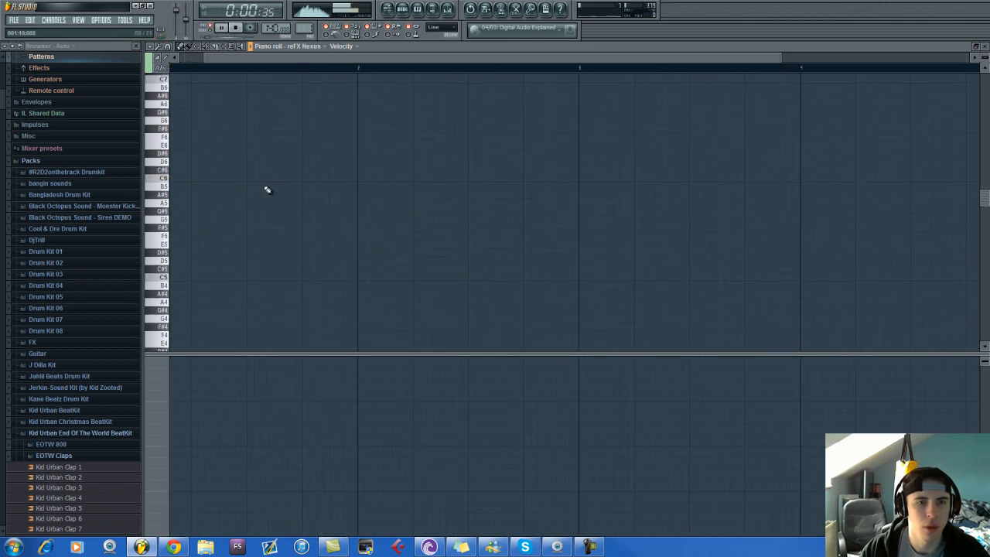
# Add a C6, D#6 and G#6 chord at step 9 of bar 1, align its notes, and play the pattern.
pyautogui.scroll(-1, 267, 190)
pyautogui.press('space')
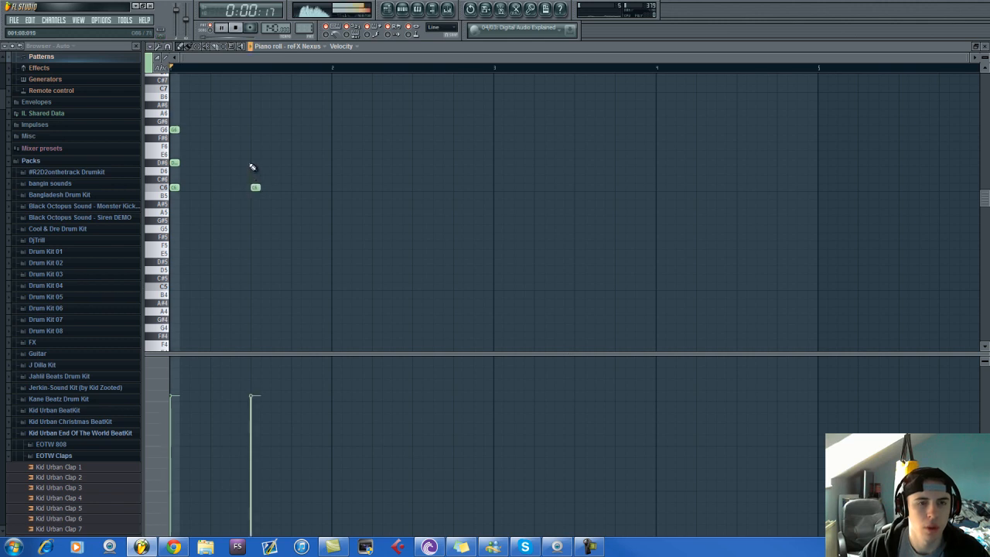
pyautogui.click(254, 164)
pyautogui.click(252, 122)
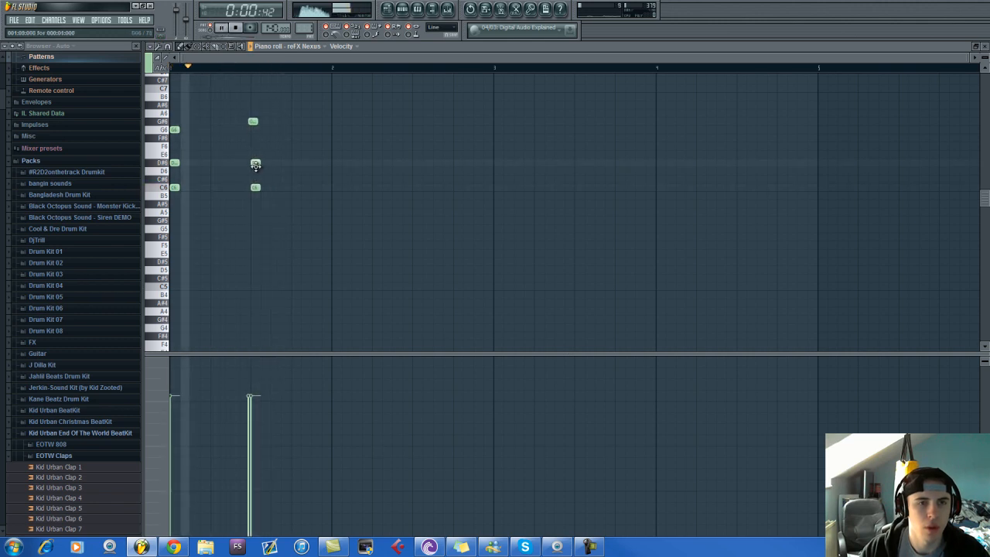
pyautogui.press('space')
pyautogui.moveTo(251, 124); pyautogui.dragTo(256, 124)
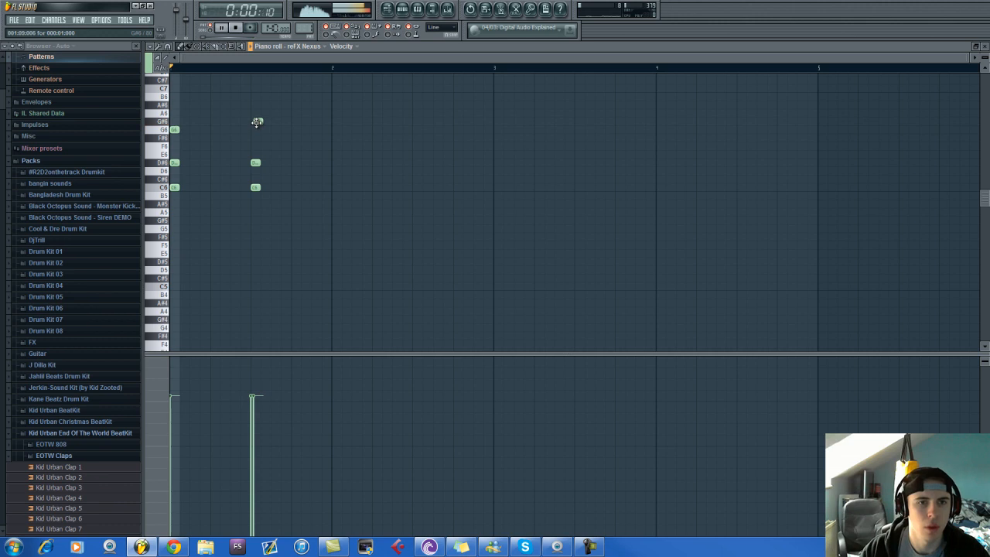
pyautogui.press('space')
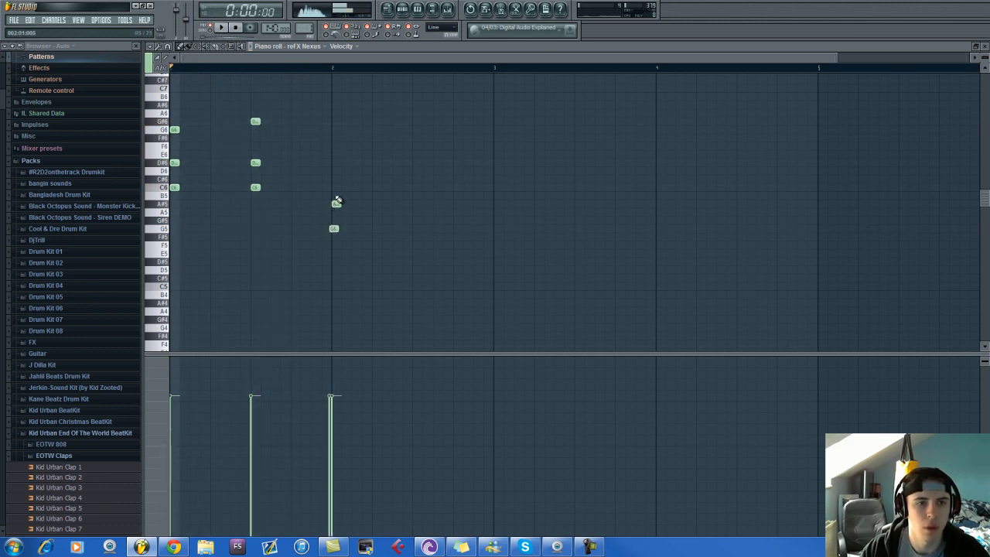
# Line up a G5, A#5 and D6 chord at the start of bar 2 and play the progression.
pyautogui.moveTo(334, 231); pyautogui.dragTo(337, 231)
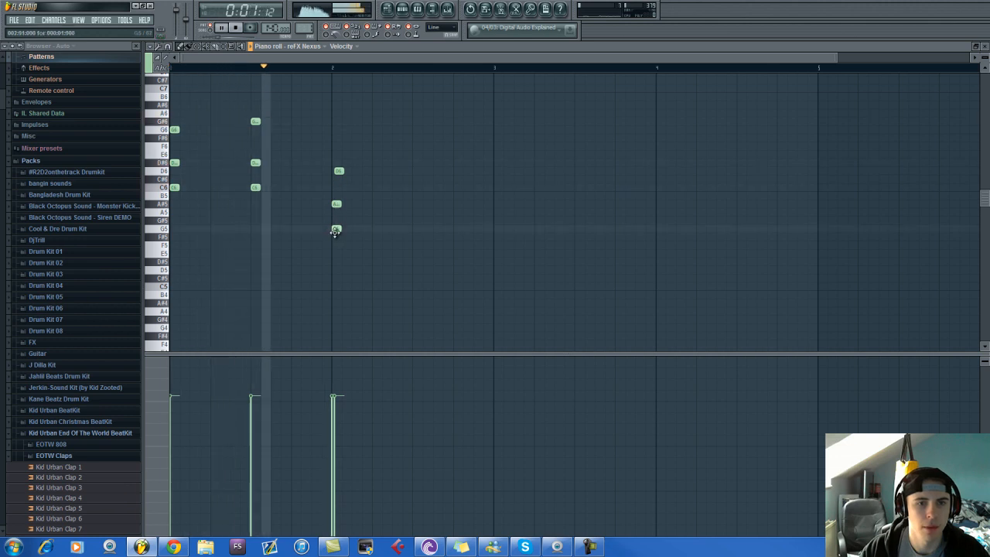
pyautogui.click(338, 171)
pyautogui.press('space')
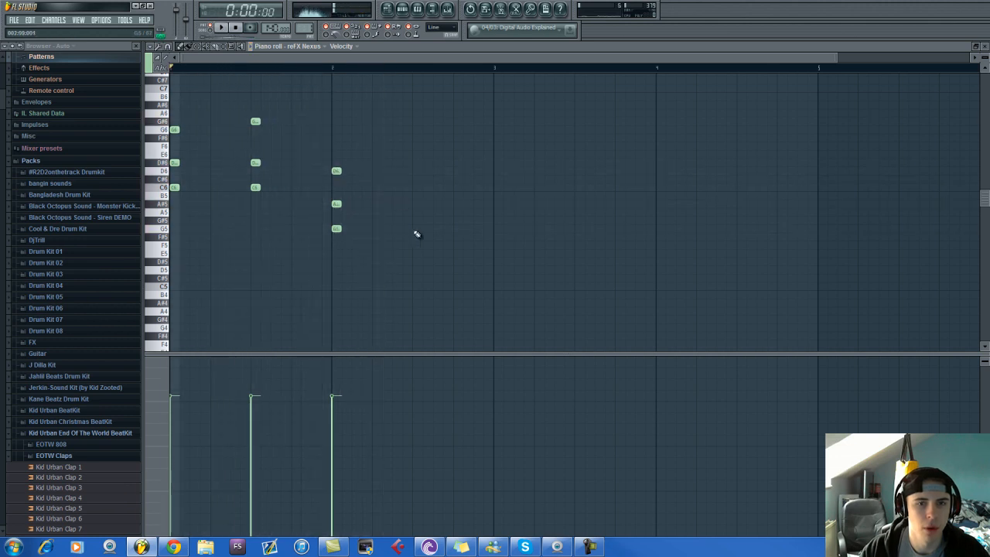
# Add a G5, A#5 and D#6 chord at step 9 of bar 2 and play the progression.
pyautogui.click(417, 204)
pyautogui.press('space')
pyautogui.click(417, 163)
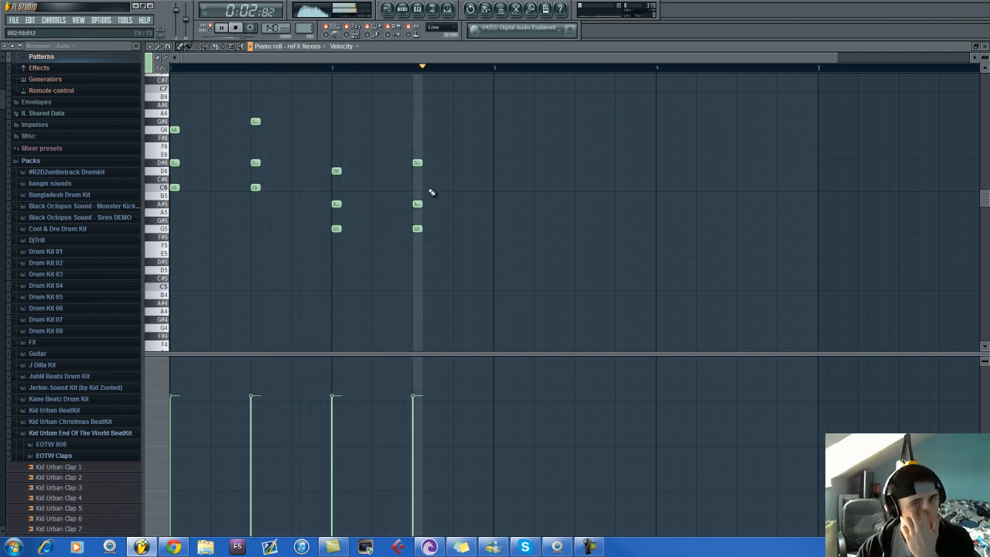
# Stop playback and delete every note of the chord progression.
pyautogui.press('space')
pyautogui.moveTo(474, 103); pyautogui.dragTo(167, 260)
pyautogui.press('Delete')
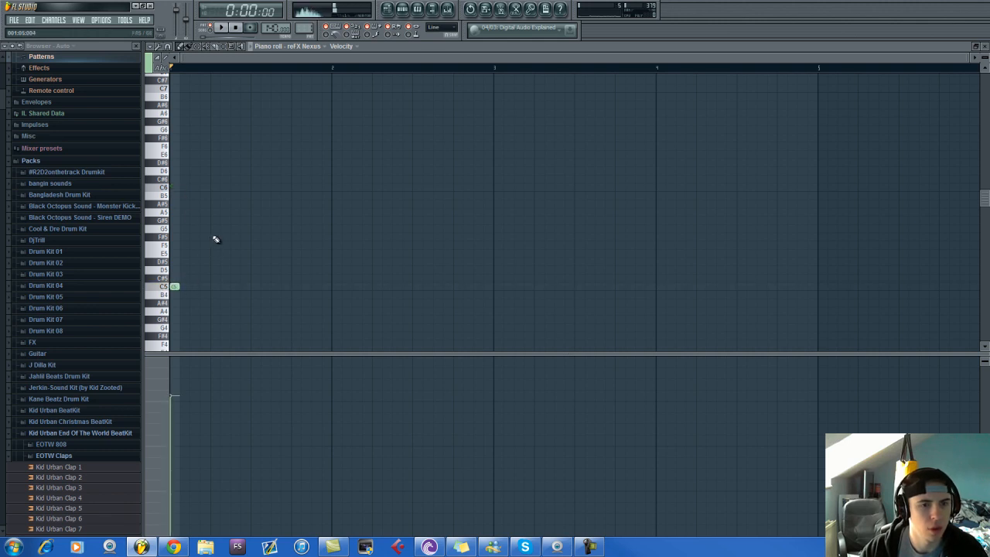
# Build a bar 1 melody of C5, G5, D#5 and D5 at steps 1, 5, 9 and 13, and play it.
pyautogui.press('space')
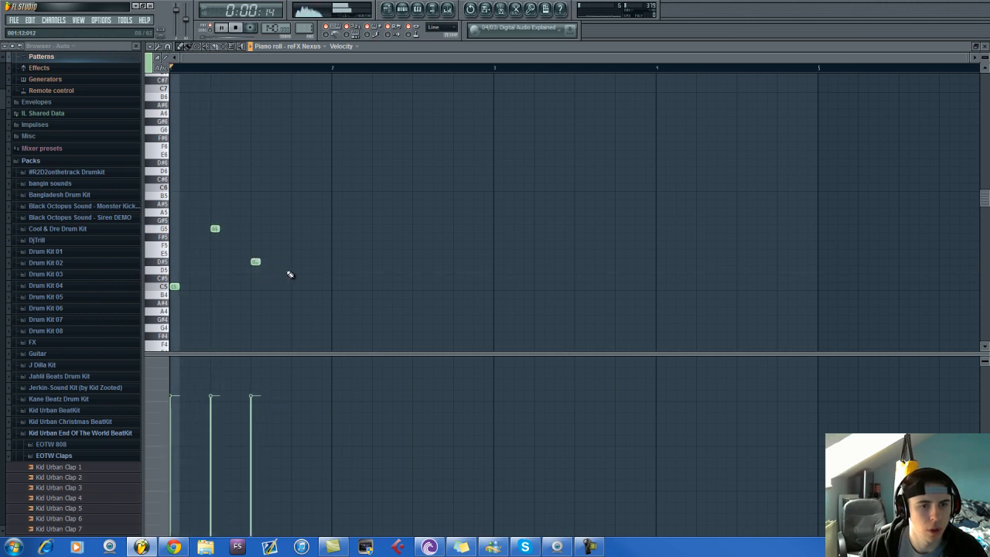
pyautogui.click(295, 270)
pyautogui.press('space')
pyautogui.press('space')
# Continue the melody with G4 at the start of bar 2 and D#5 at step 5, and play it.
pyautogui.scroll(-3, 340, 283)
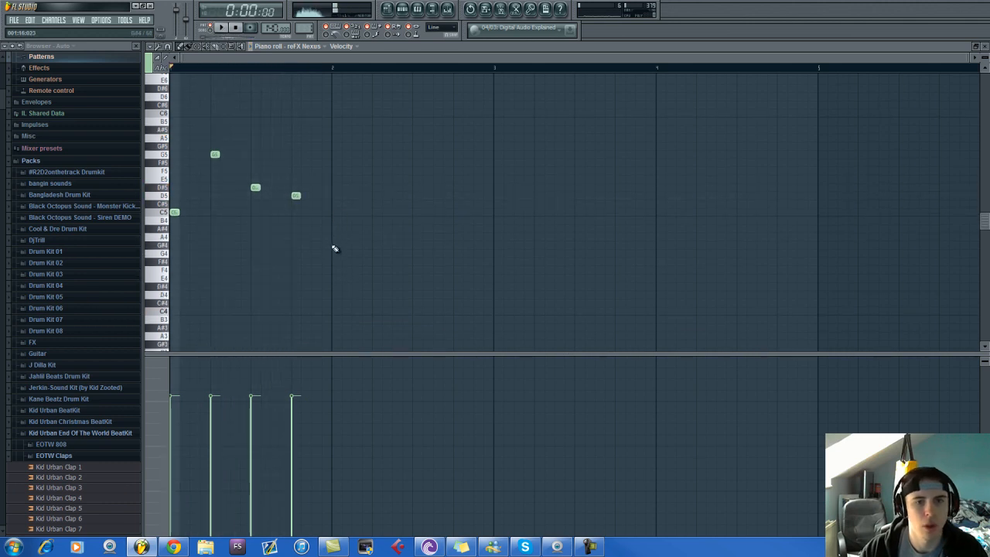
pyautogui.click(335, 256)
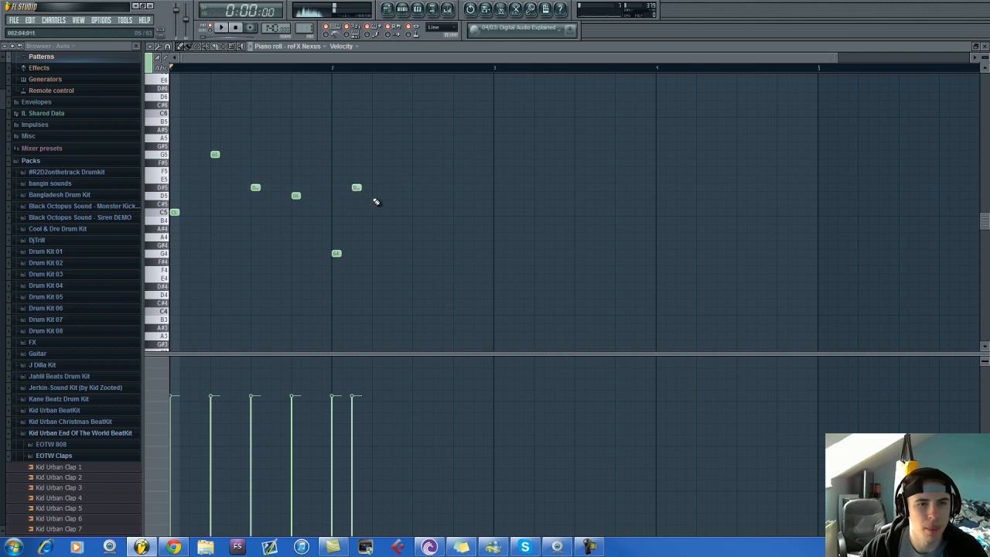
pyautogui.press('space')
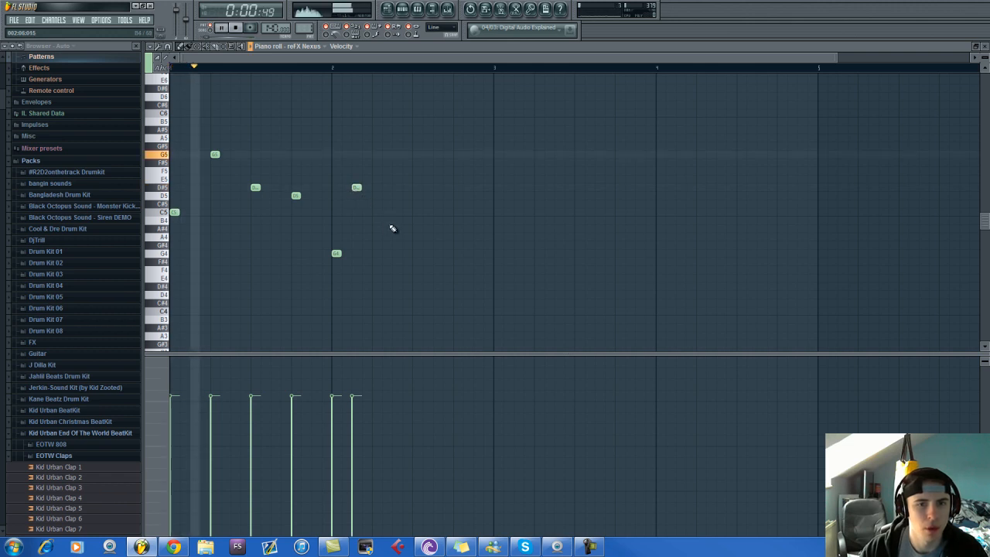
pyautogui.moveTo(356, 187); pyautogui.dragTo(376, 194)
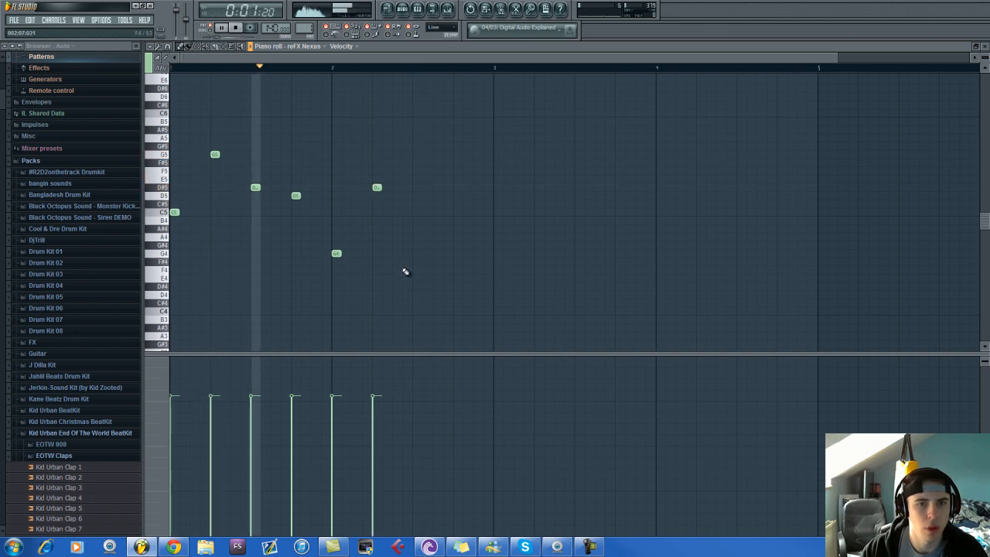
# Add two closing notes at steps 9 and 11 of bar 2, setting them to B4 and A#4, and play the melody.
pyautogui.scroll(-1, 408, 266)
pyautogui.press('space')
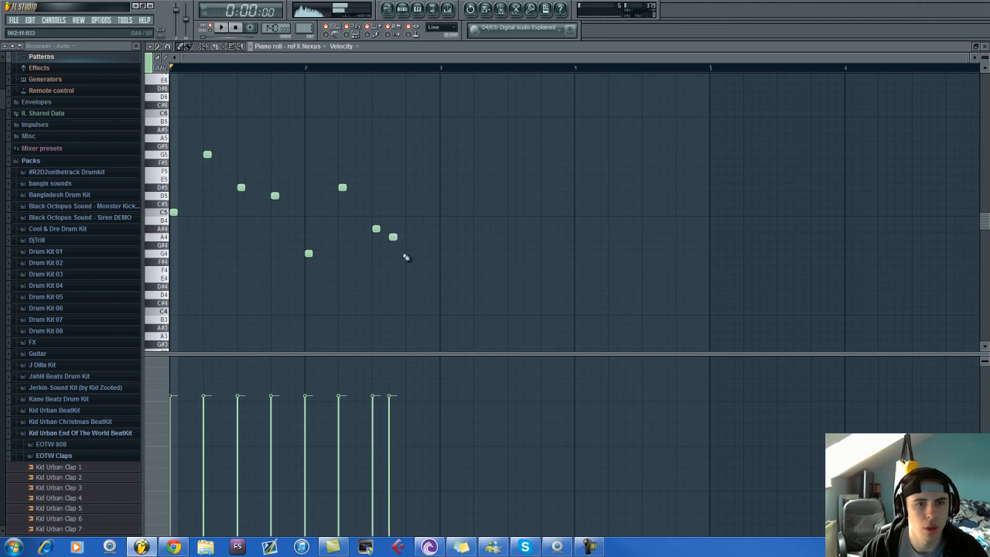
pyautogui.moveTo(389, 236); pyautogui.dragTo(375, 221)
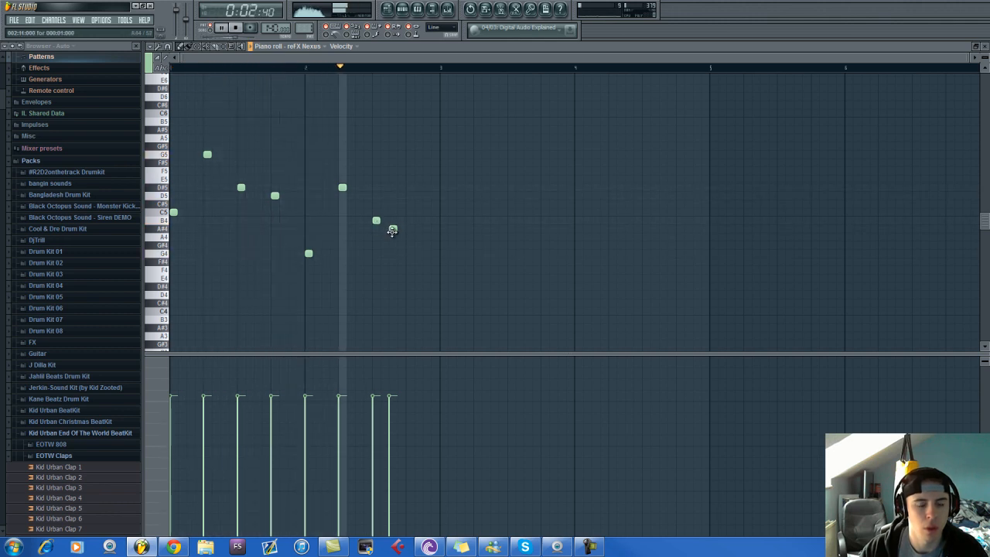
# Delete the four melody notes in bar 2, keeping only the bar 1 phrase.
pyautogui.rightClick(392, 229)
pyautogui.press('space')
pyautogui.rightClick(375, 220)
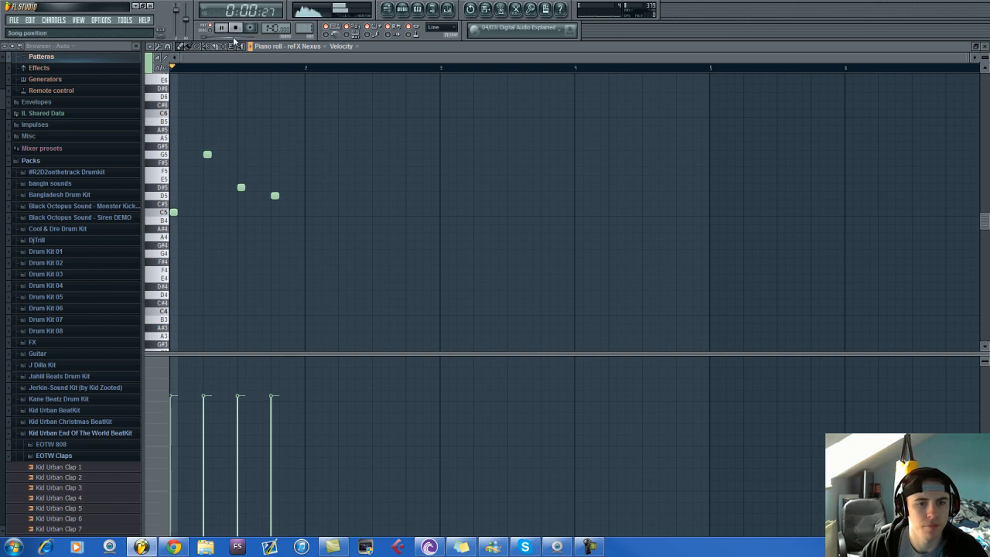
# Copy the bar 1 phrase to the start of bar 2, transposed down to begin on G4, and play both phrases.
pyautogui.moveTo(323, 100); pyautogui.dragTo(170, 213)
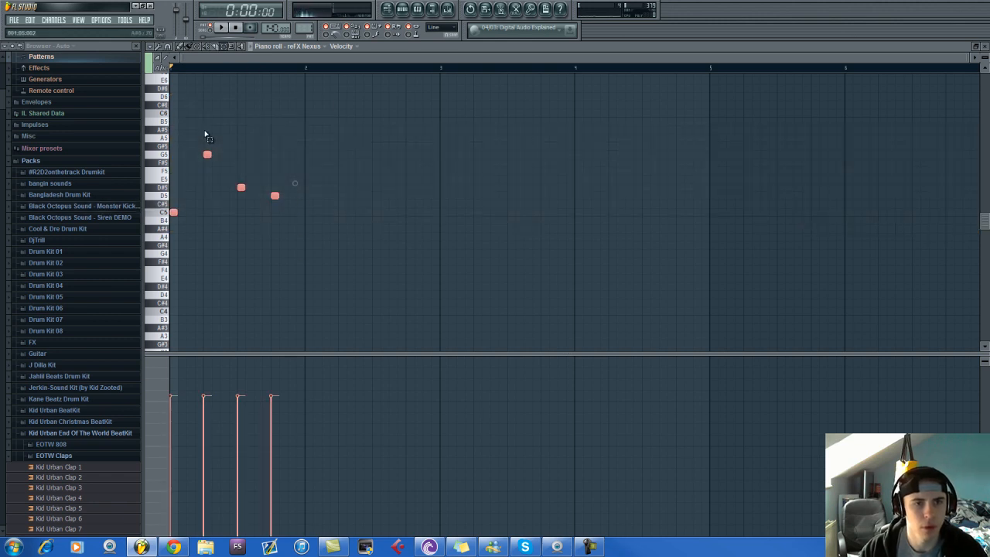
pyautogui.press('space')
pyautogui.moveTo(187, 211); pyautogui.dragTo(308, 253)
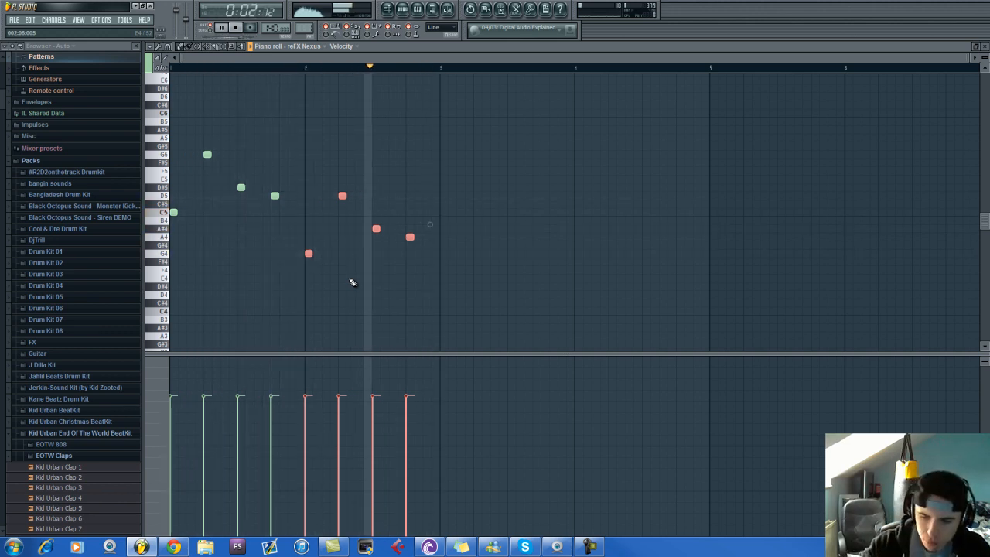
pyautogui.press('space')
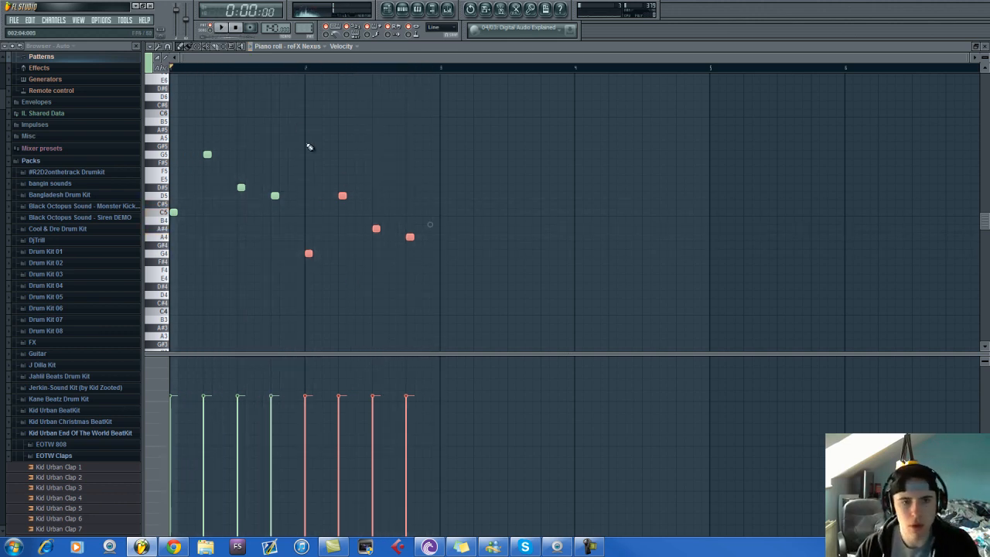
# Move the phrase beginning on G4 from bar 2 to exactly the start of bar 3.
pyautogui.moveTo(308, 255); pyautogui.dragTo(443, 257)
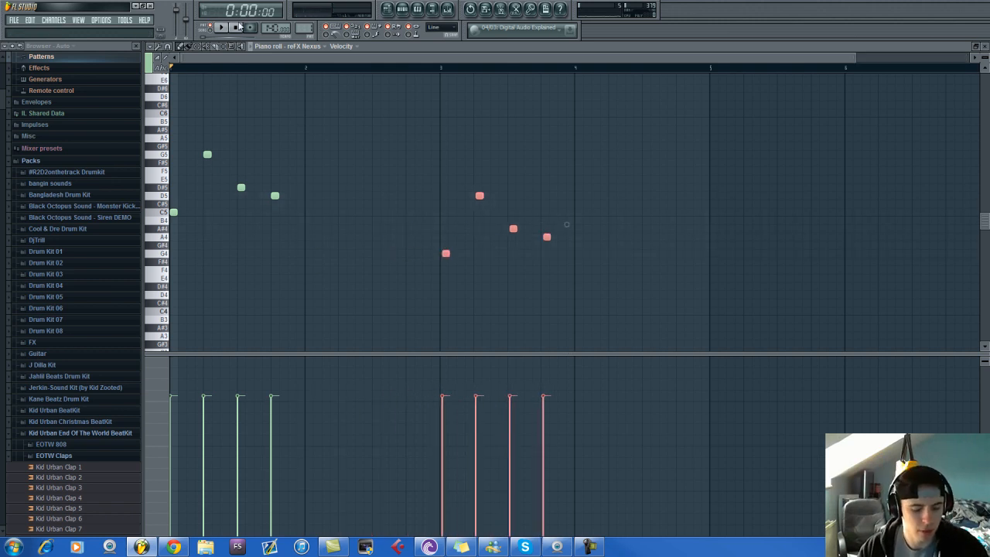
pyautogui.moveTo(622, 116); pyautogui.dragTo(3, 268)
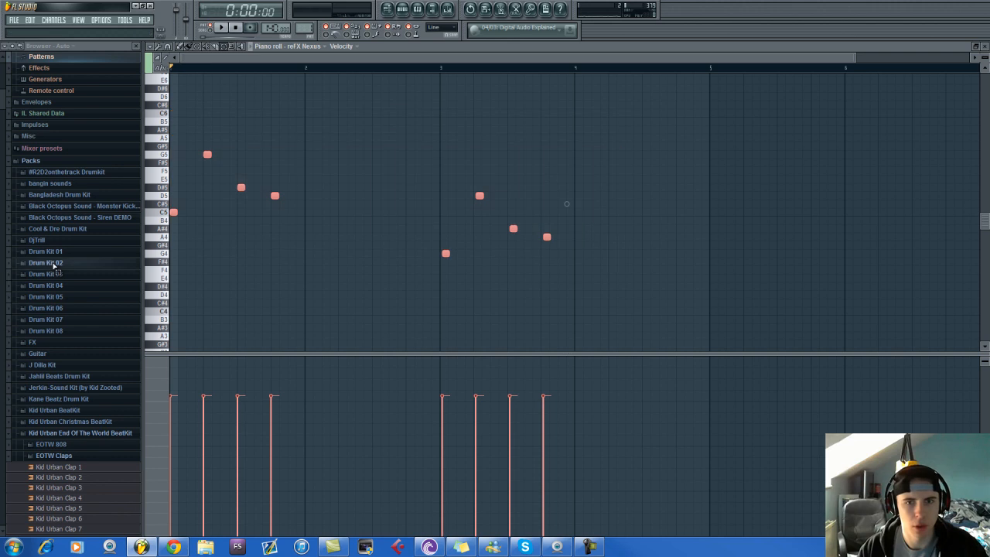
pyautogui.click(434, 253)
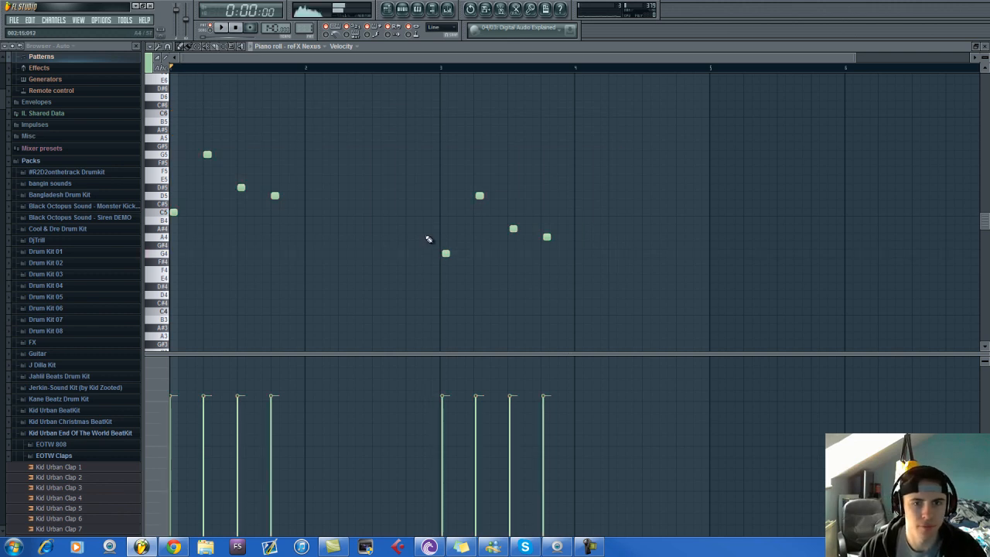
pyautogui.moveTo(581, 145); pyautogui.dragTo(362, 349)
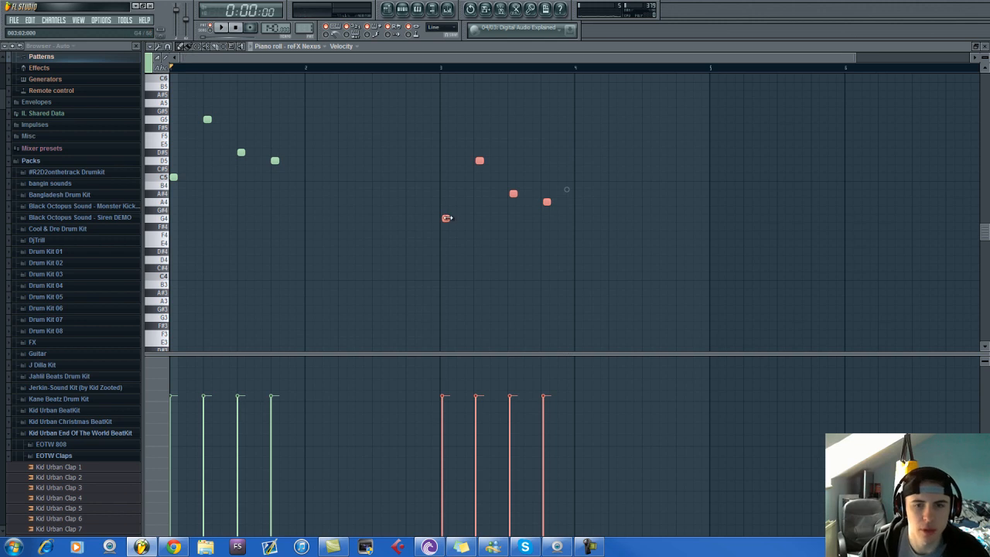
pyautogui.moveTo(445, 220); pyautogui.dragTo(443, 220)
# Copy both phrases one bar onward so they repeat in bars 2 and 4, and play the four-bar melody.
pyautogui.hotkey('ctrl', 'a')
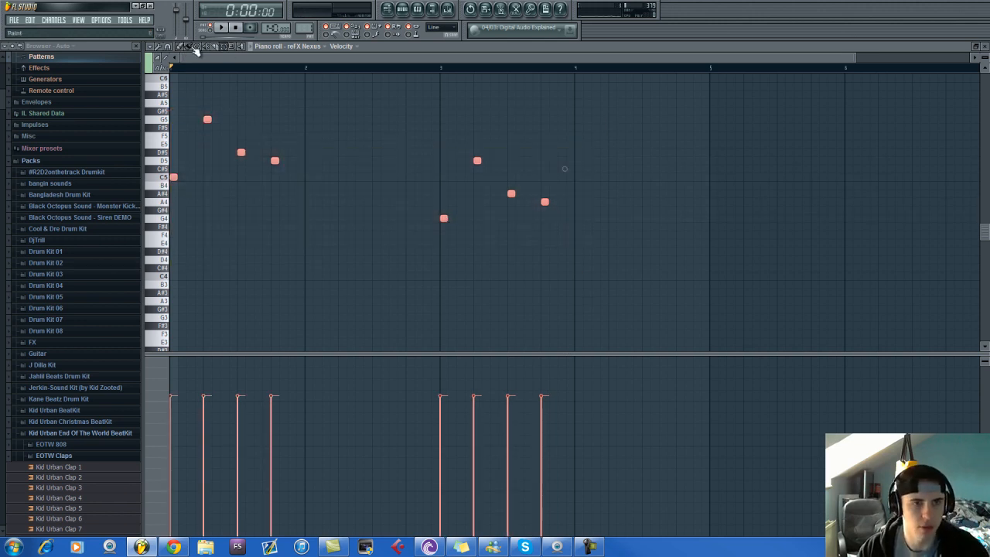
pyautogui.moveTo(174, 177); pyautogui.dragTo(308, 177)
pyautogui.press('space')
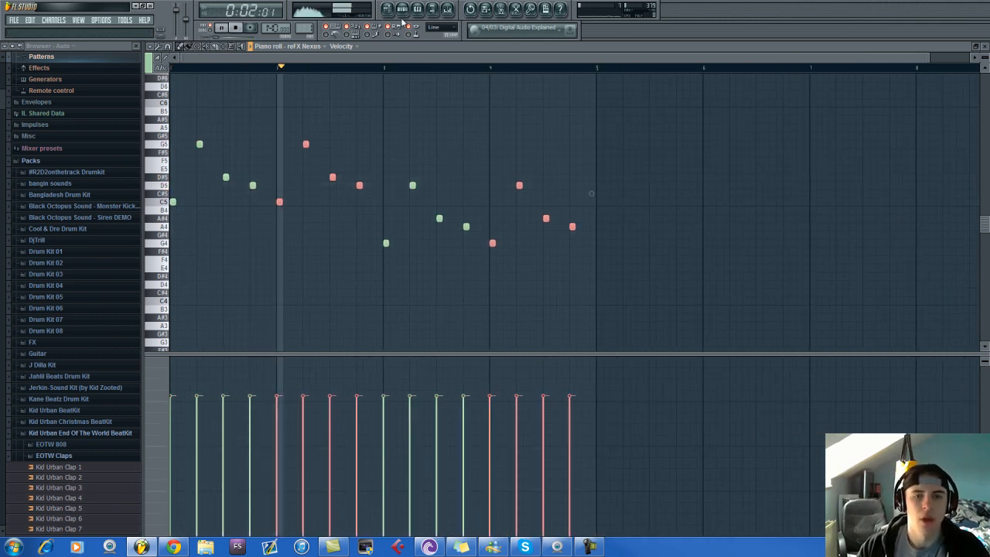
# Stop playback and clone the reFX Nexus channel.
pyautogui.click(403, 10)
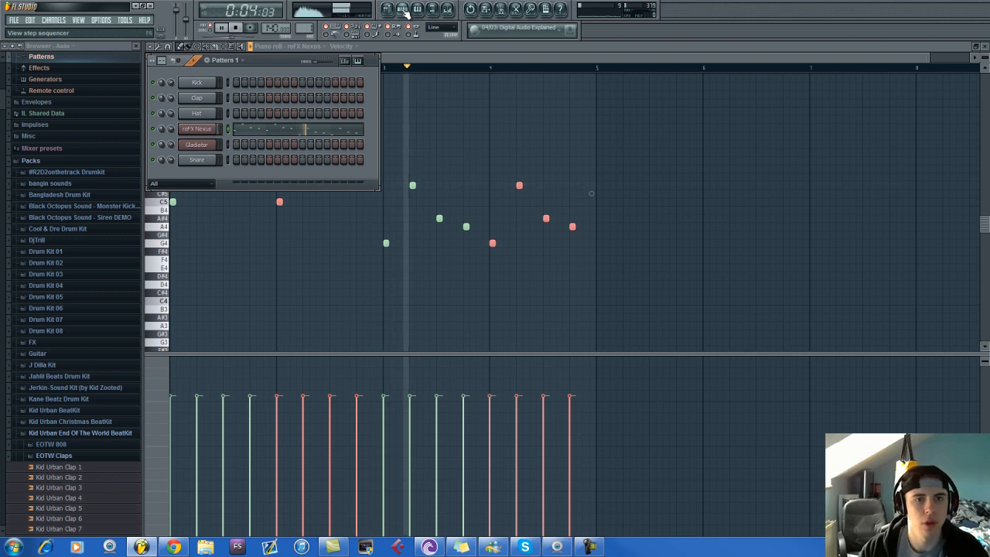
pyautogui.press('space')
pyautogui.rightClick(211, 131)
pyautogui.press('c')
pyautogui.press('Return')
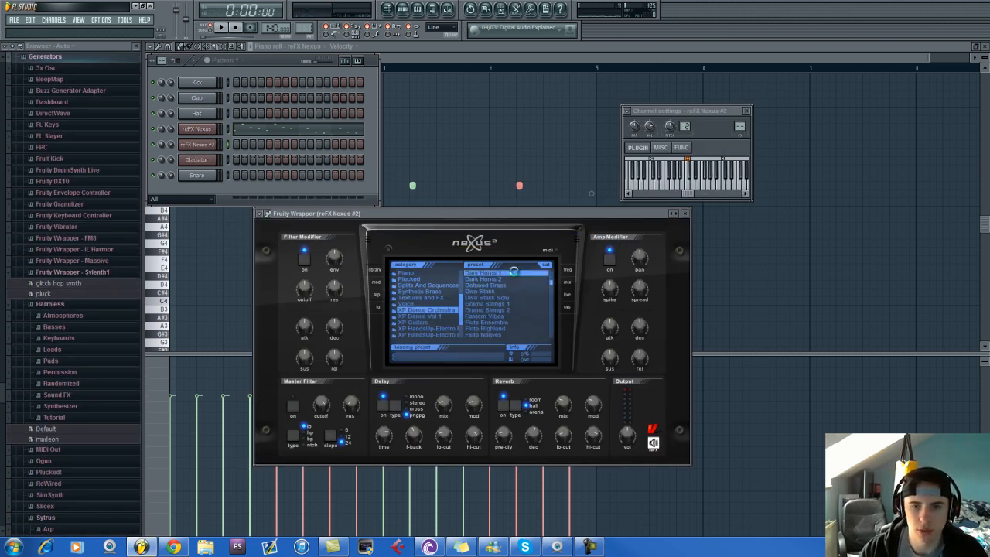
# In the cloned reFX Nexus #2 channel's piano roll, add a C4 note at bar 1, extend it across most of the bar, and play it.
pyautogui.rightClick(199, 151)
pyautogui.click(224, 260)
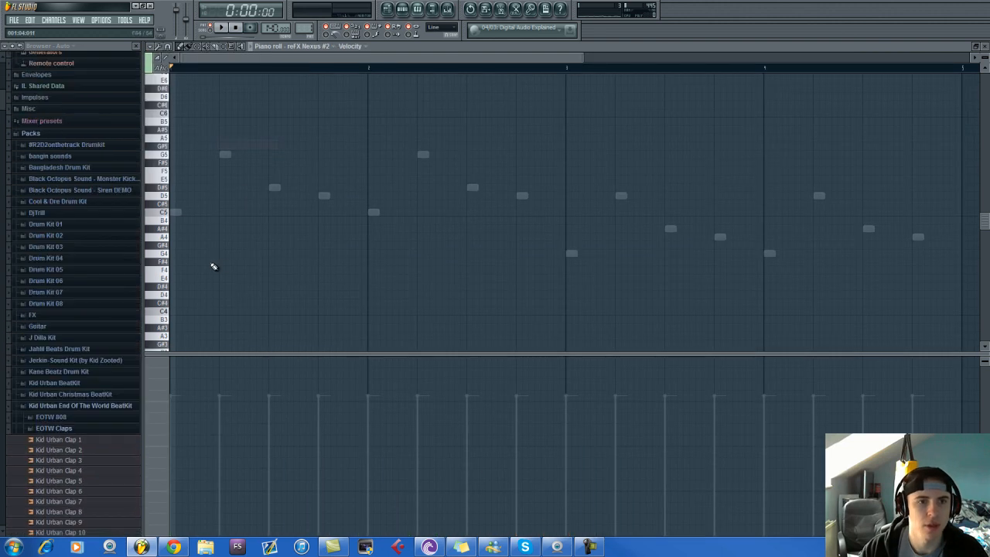
pyautogui.scroll(-5, 166, 225)
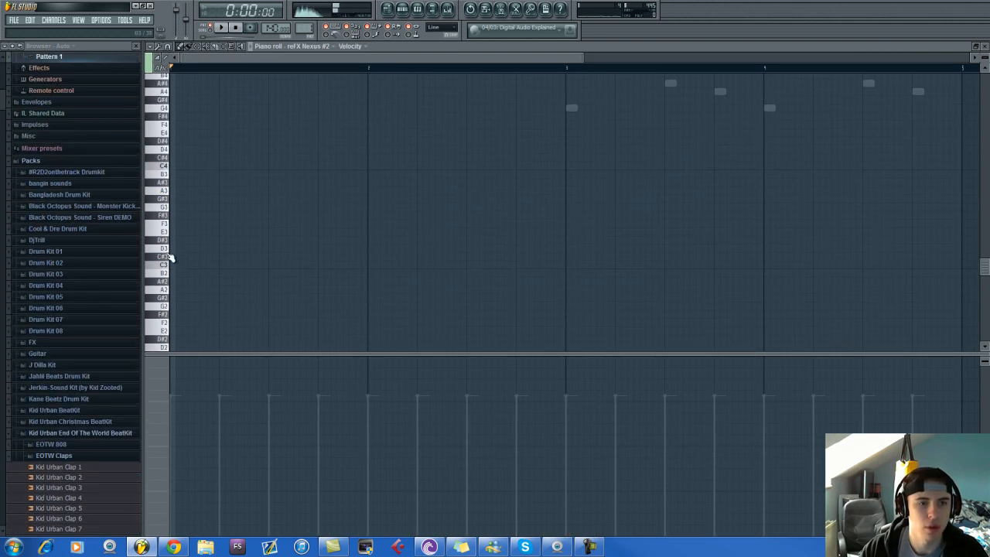
pyautogui.click(177, 163)
pyautogui.moveTo(320, 168); pyautogui.dragTo(352, 168)
pyautogui.press('space')
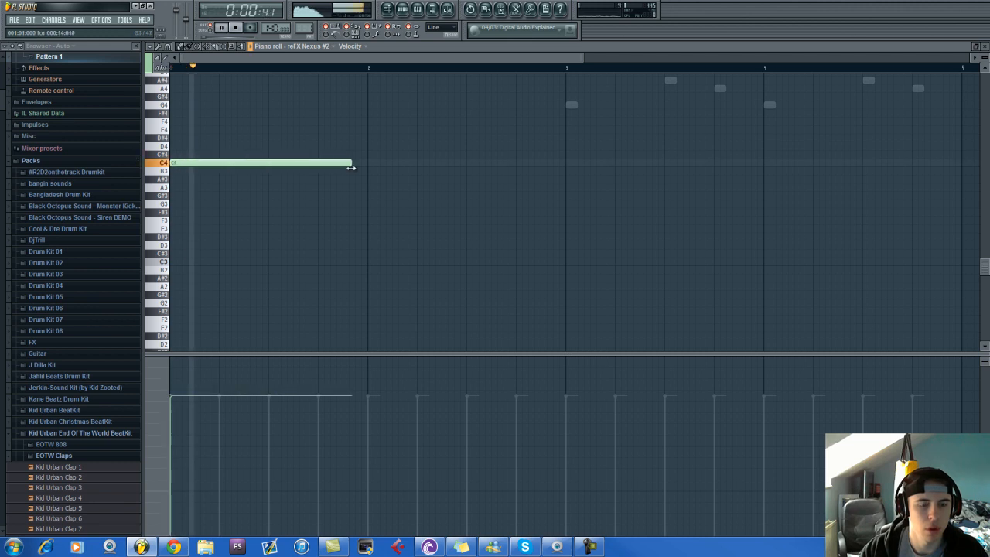
# Listen to the melody together with the long C4 note, and stop playback.
pyautogui.press('F6')
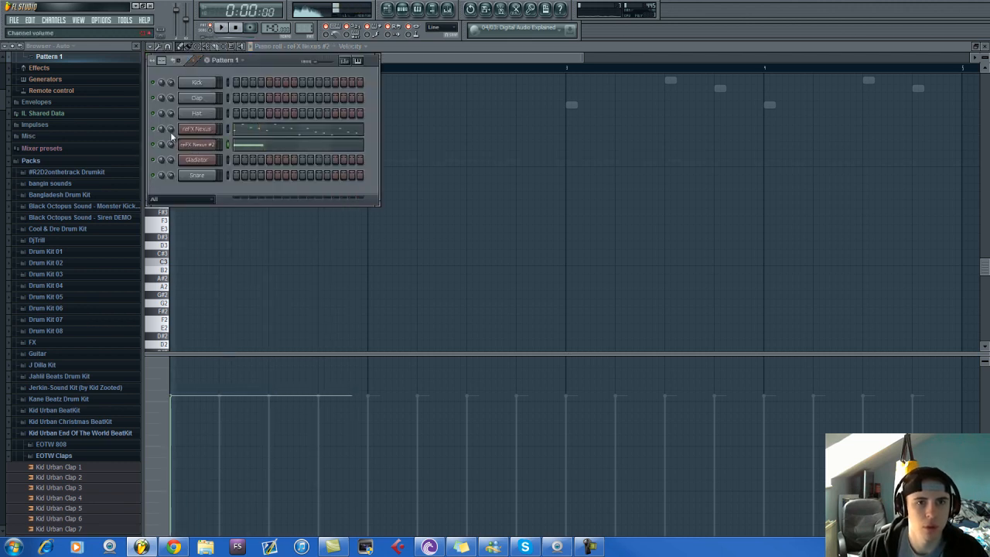
pyautogui.press('space')
pyautogui.click(519, 187)
pyautogui.rightClick(519, 186)
pyautogui.scroll(3, 403, 181)
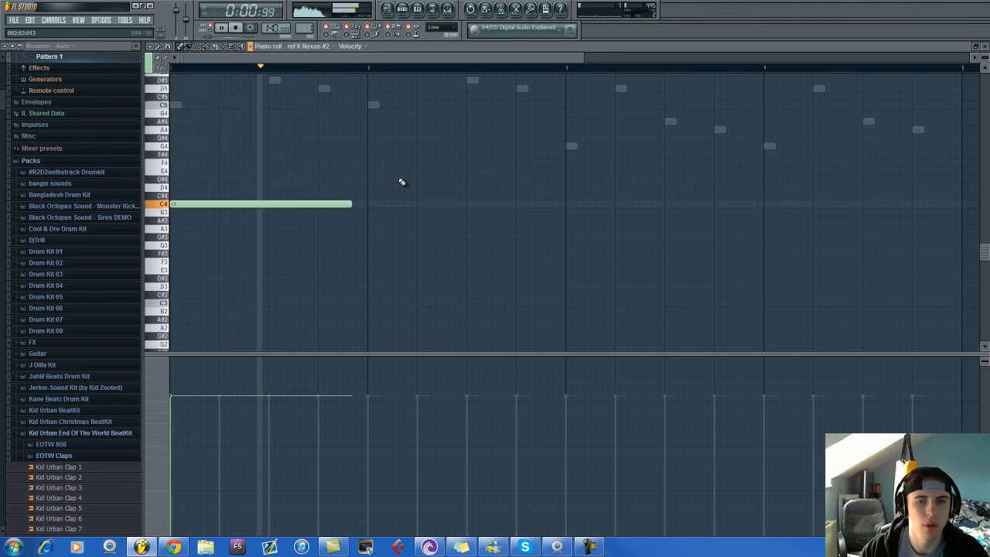
pyautogui.press('space')
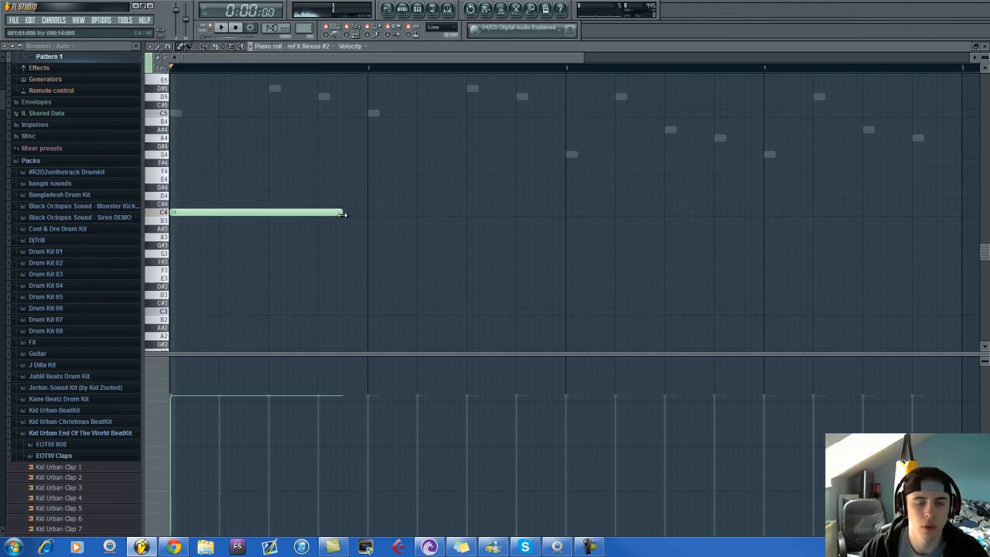
# Shorten the first C4 note to about nine and a half steps and add a second C4 at step 13 of bar 1.
pyautogui.scroll(2, 300, 223)
pyautogui.press('space')
pyautogui.moveTo(298, 214); pyautogui.dragTo(283, 215)
pyautogui.click(334, 212)
pyautogui.scroll(-2, 344, 215)
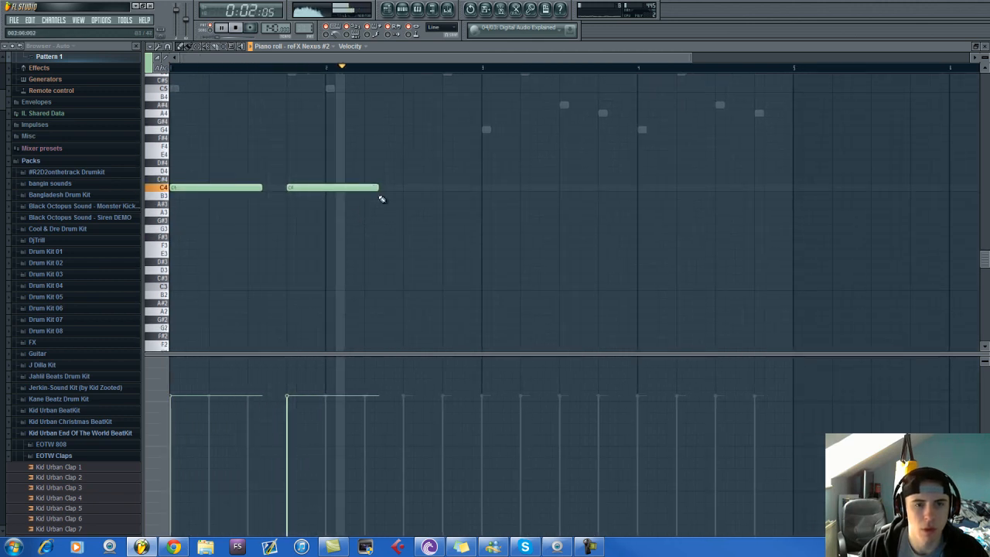
# Stop playback and lengthen the second C4 note to the end of bar 2.
pyautogui.scroll(1, 375, 205)
pyautogui.press('space')
pyautogui.moveTo(378, 213); pyautogui.dragTo(476, 219)
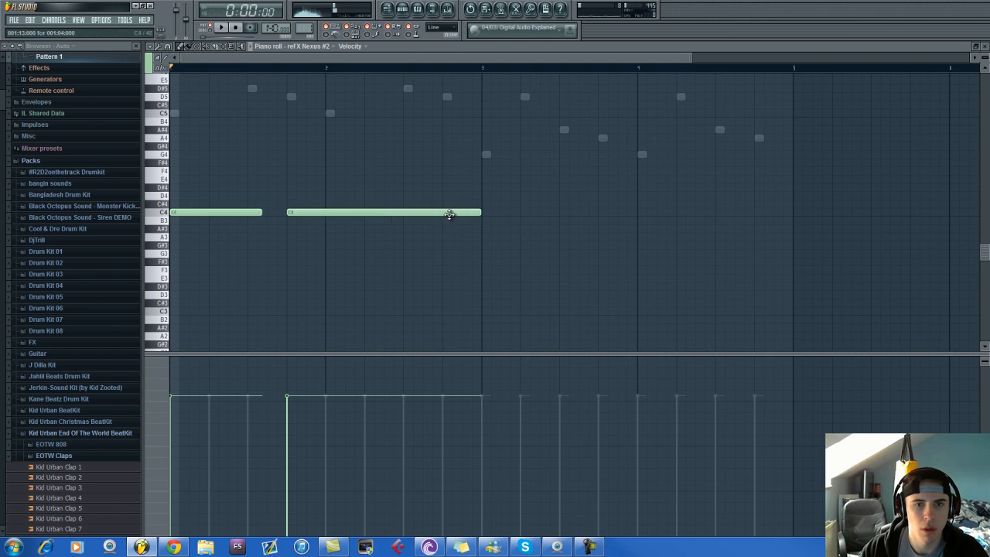
# Add a G3 note at the start of bar 3 and an A#3 from step 13 to the end of bar 4, and play the line.
pyautogui.click(483, 255)
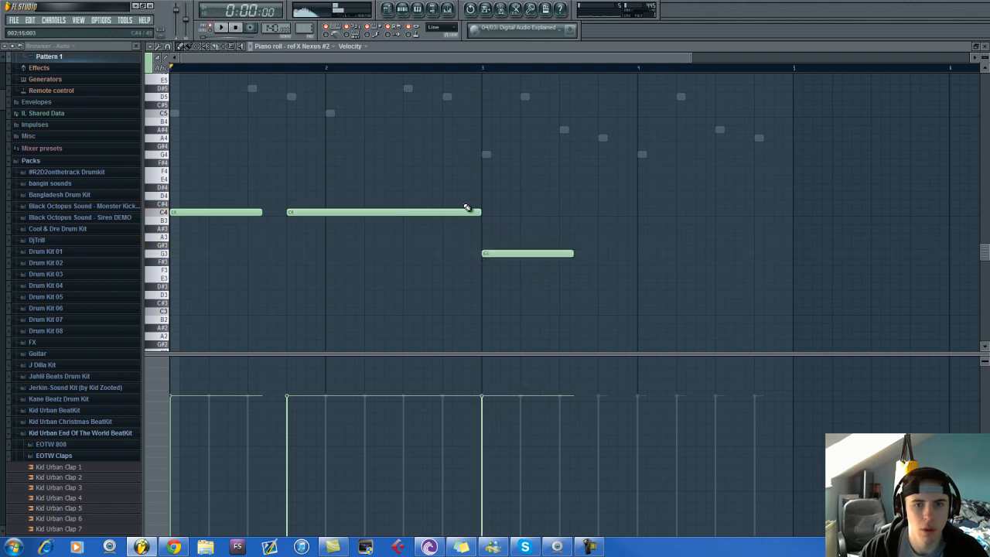
pyautogui.click(599, 236)
pyautogui.moveTo(625, 236); pyautogui.dragTo(625, 229)
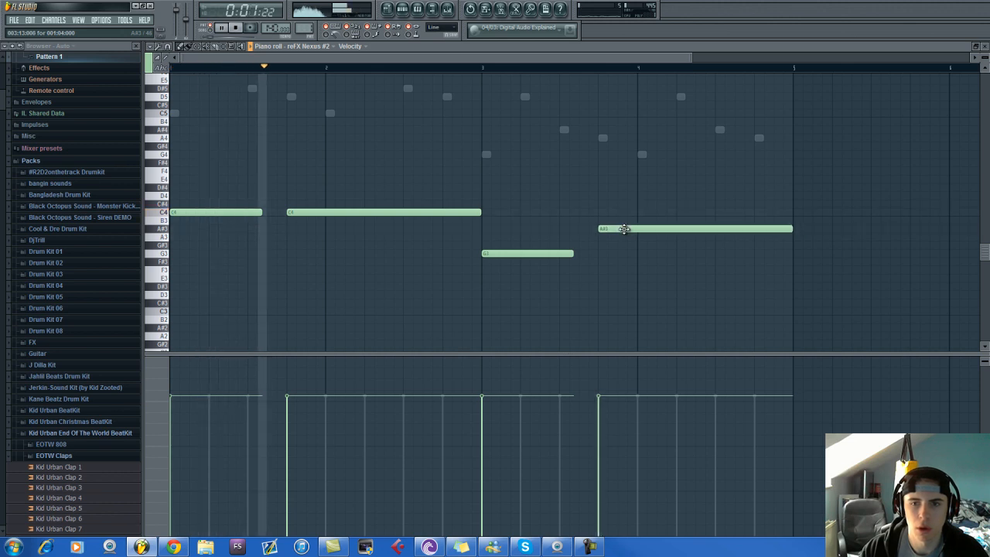
pyautogui.scroll(-1, 625, 228)
pyautogui.scroll(-1, 623, 229)
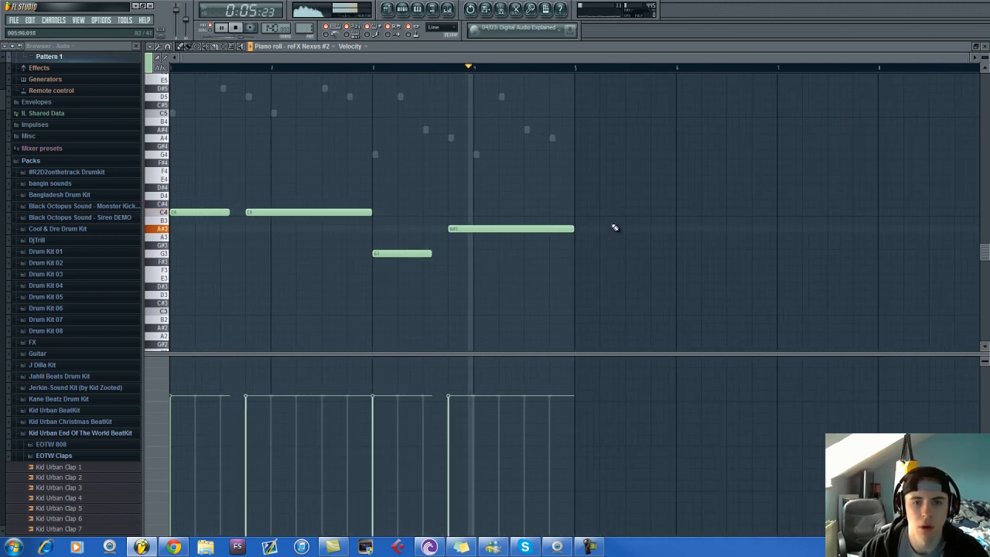
# Lower the last long note to G#3 and play the pattern.
pyautogui.press('space')
pyautogui.moveTo(481, 229); pyautogui.dragTo(481, 246)
pyautogui.press('space')
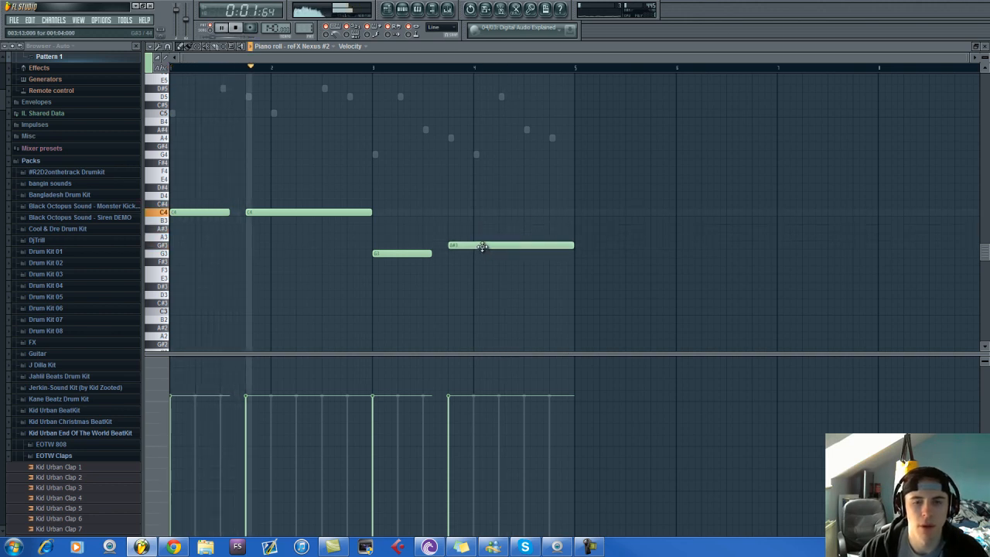
pyautogui.click(404, 10)
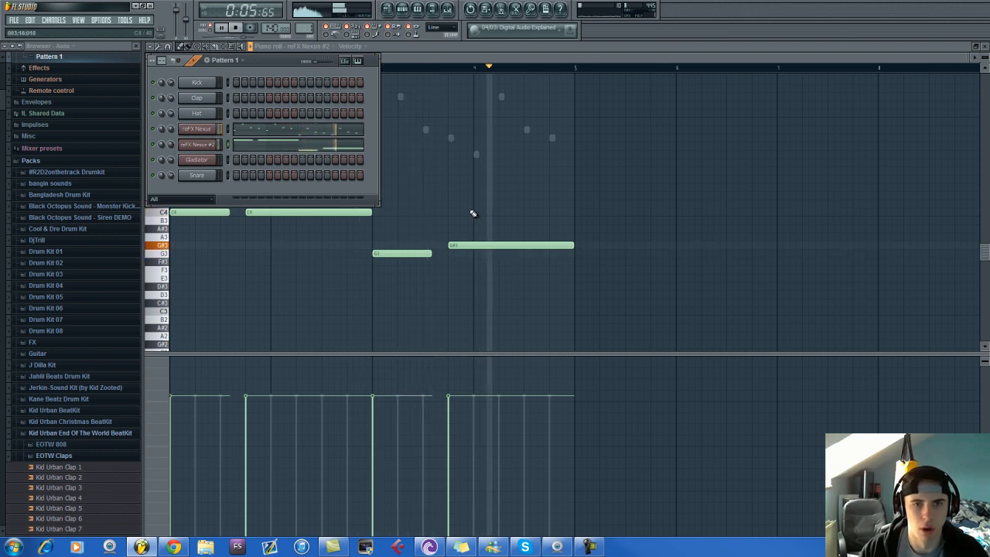
pyautogui.press('F6')
# Raise the last long note back to A#3 and replay the pattern.
pyautogui.press('space')
pyautogui.moveTo(459, 245); pyautogui.dragTo(457, 227)
pyautogui.press('space')
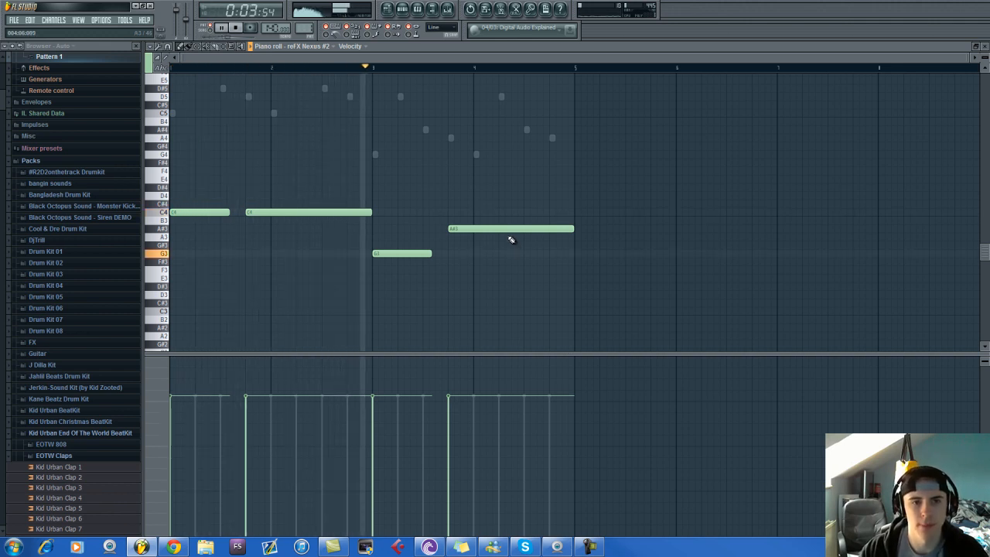
# Lower the last long note to G3, matching the bar 3 note, and play the pattern.
pyautogui.press('space')
pyautogui.moveTo(531, 231); pyautogui.dragTo(539, 253)
pyautogui.press('space')
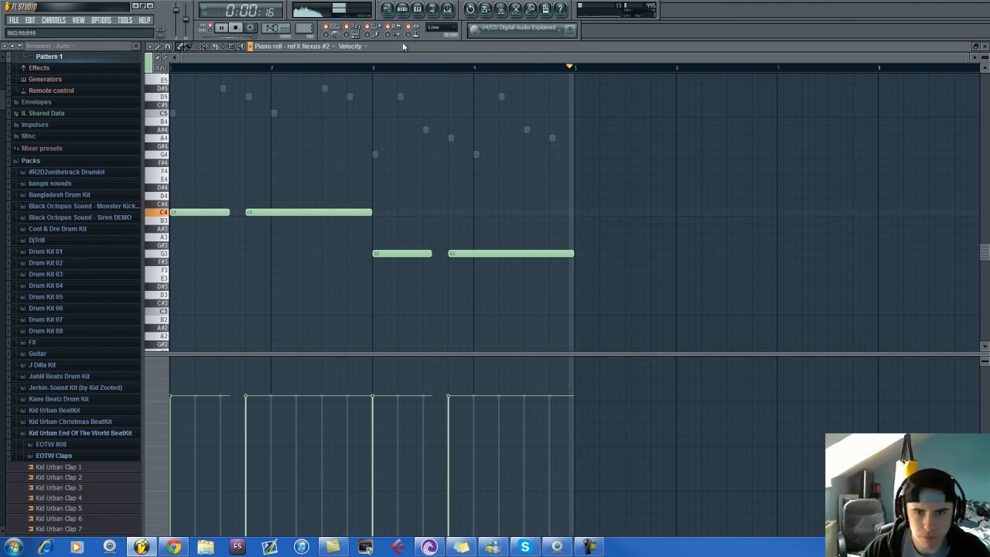
# Insert a Sylenth1 channel below the first reFX Nexus channel and stop playback.
pyautogui.click(404, 10)
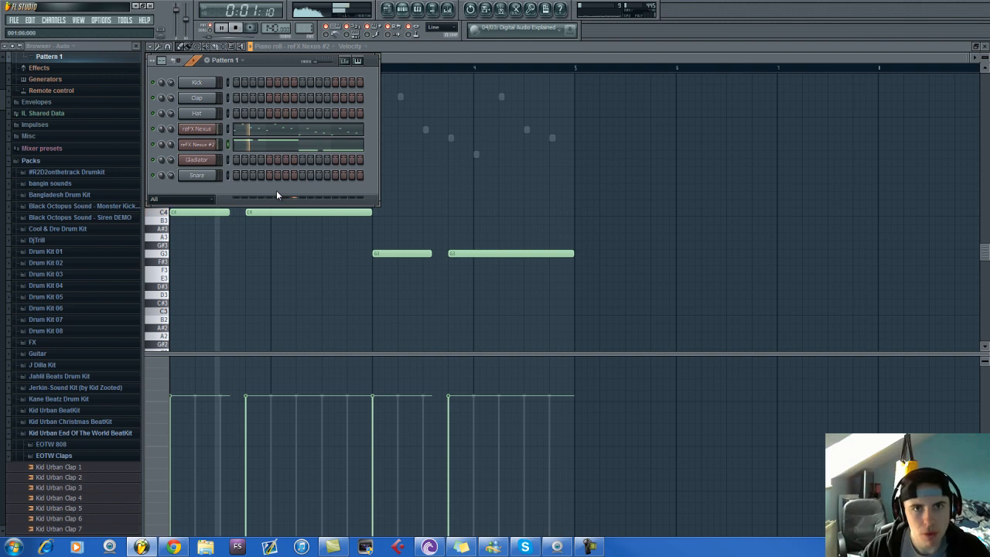
pyautogui.rightClick(211, 147)
pyautogui.moveTo(239, 246)
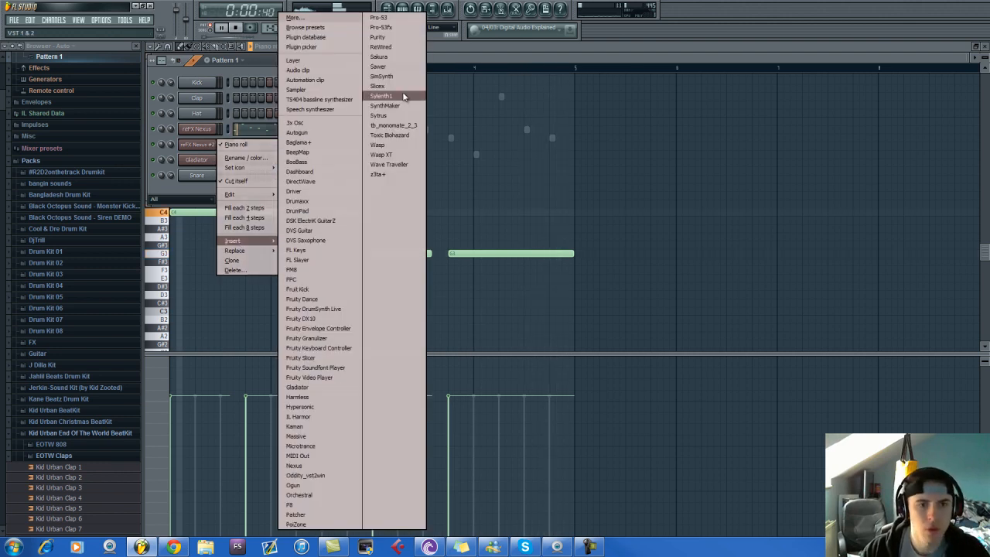
pyautogui.click(380, 95)
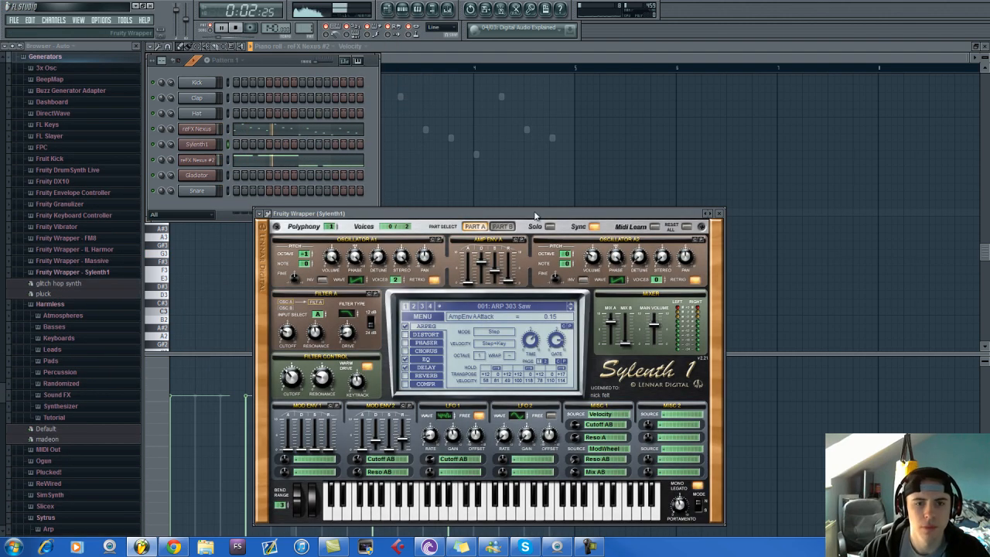
pyautogui.click(237, 28)
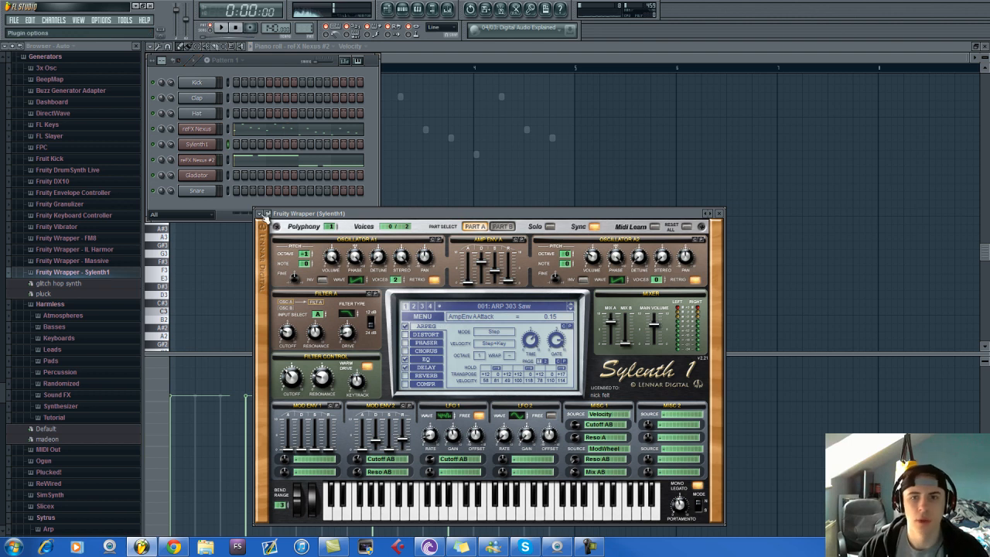
# Load the LD Double HP preset in Sylenth1.
pyautogui.click(267, 214)
pyautogui.moveTo(294, 242)
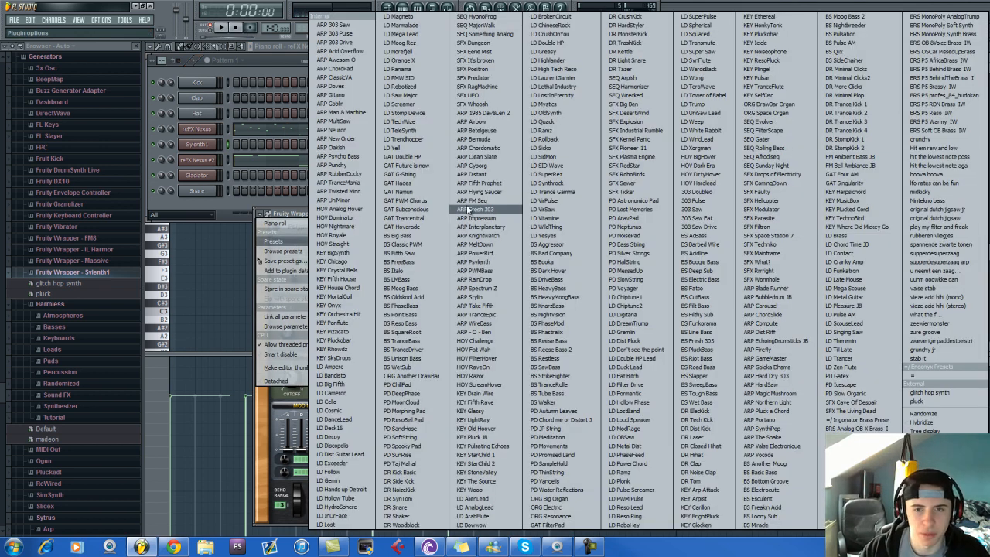
pyautogui.click(568, 44)
pyautogui.click(253, 72)
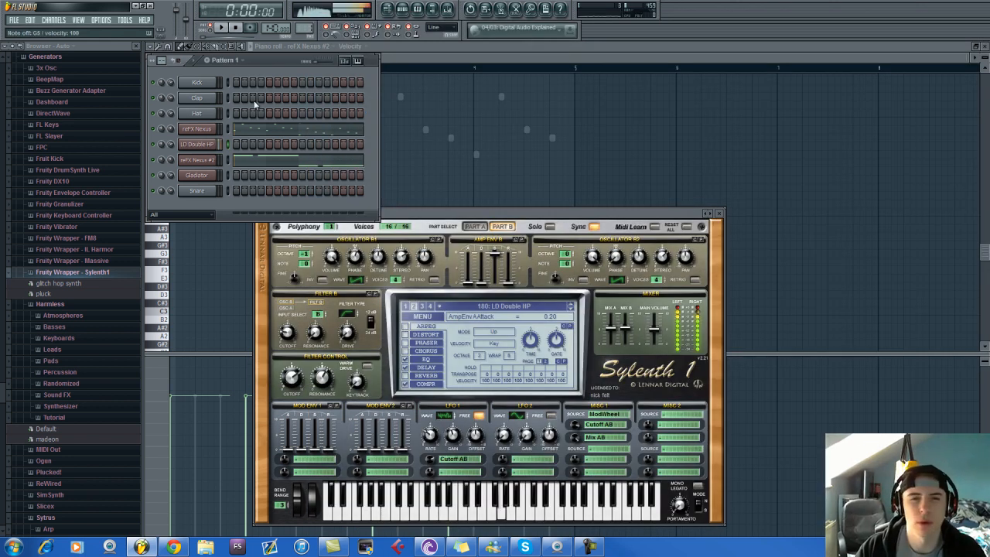
pyautogui.click(186, 147)
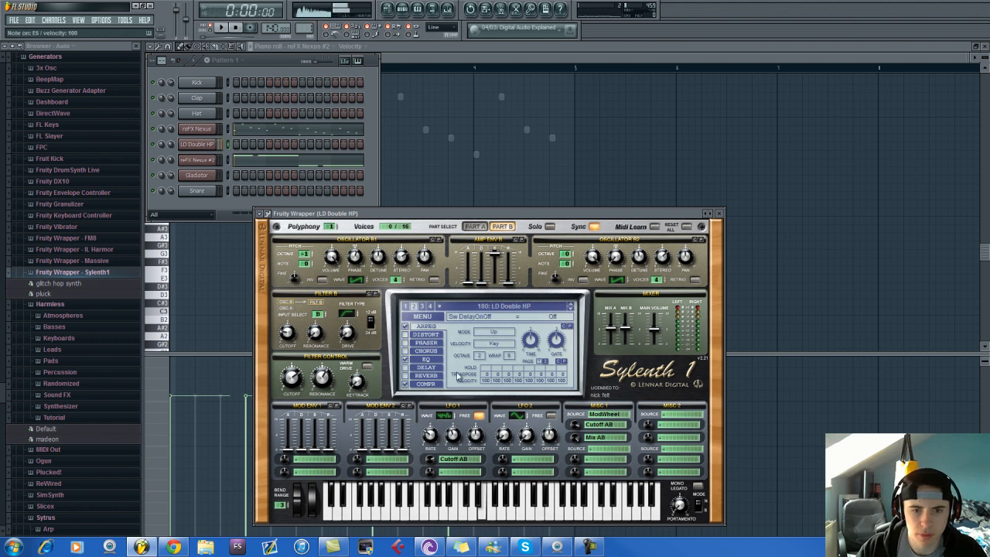
# Load the GAT Double HP preset in Sylenth1.
pyautogui.click(273, 229)
pyautogui.moveTo(280, 244)
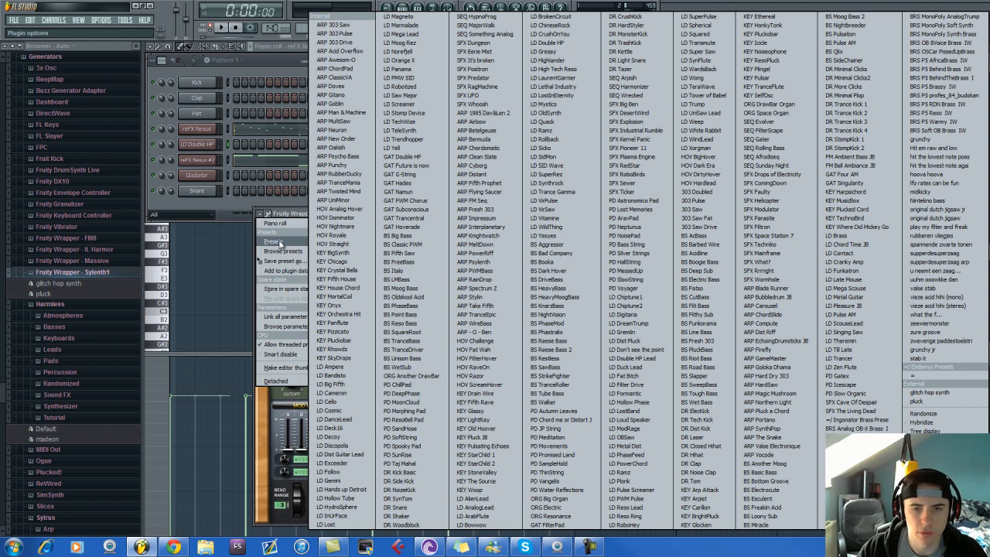
pyautogui.click(415, 157)
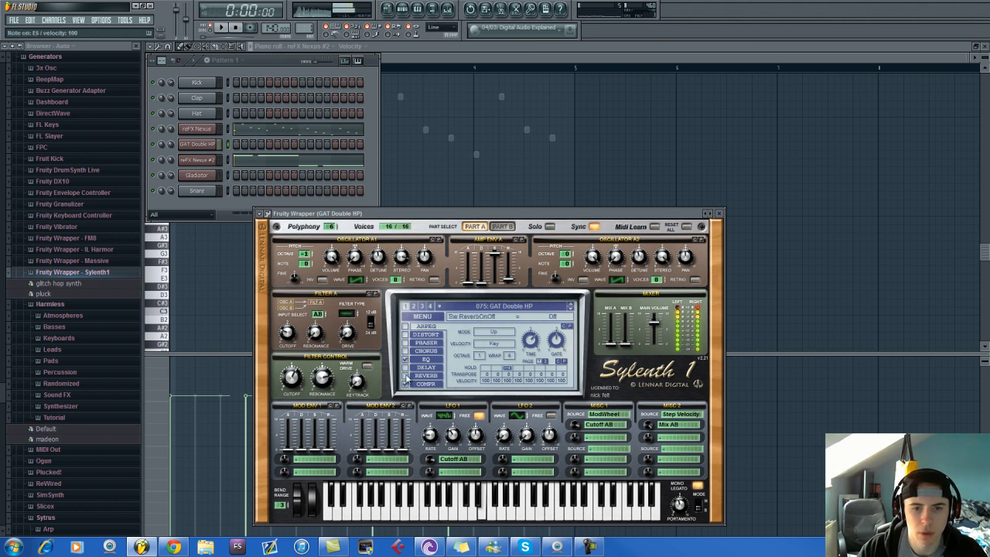
# Open the GAT Double HP channel's piano roll and draw two C4 notes across bars 1–2, matching the ghost notes.
pyautogui.rightClick(179, 145)
pyautogui.click(221, 147)
pyautogui.moveTo(189, 310); pyautogui.dragTo(160, 310)
pyautogui.moveTo(416, 311); pyautogui.dragTo(282, 312)
pyautogui.press('space')
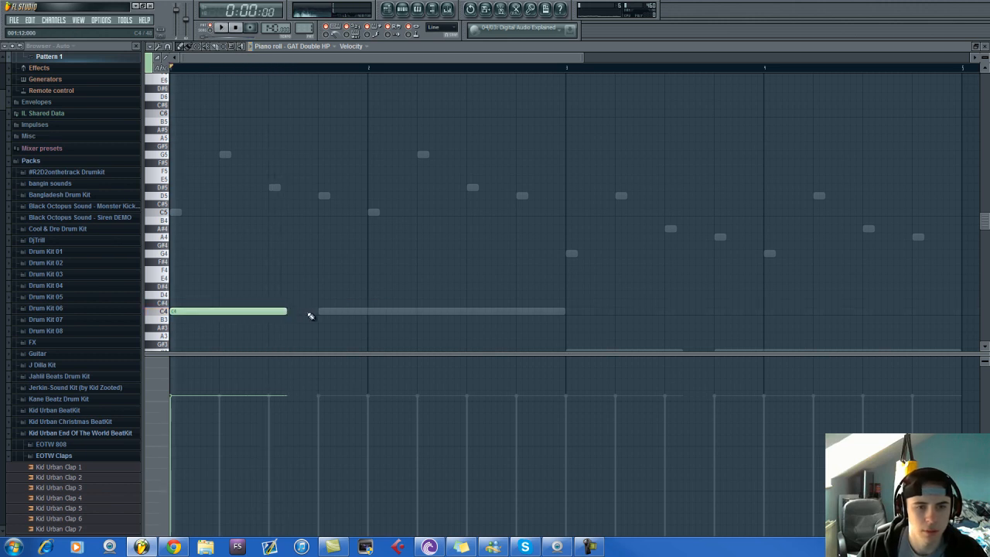
pyautogui.press('space')
pyautogui.moveTo(434, 312); pyautogui.dragTo(566, 312)
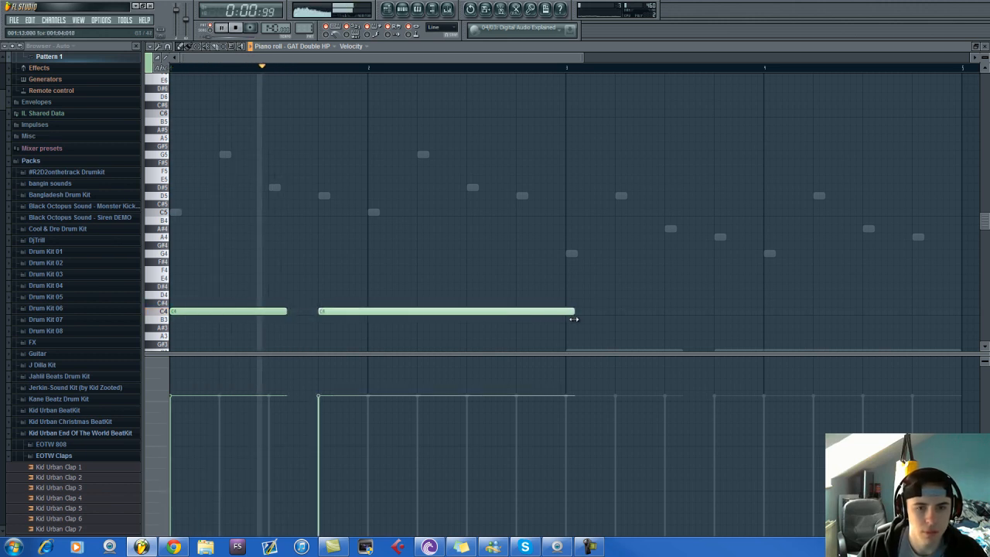
# Draw a short and a long G3 note across bars 3–4, matching the ghost notes, and stop playback.
pyautogui.scroll(-3, 570, 318)
pyautogui.click(570, 303)
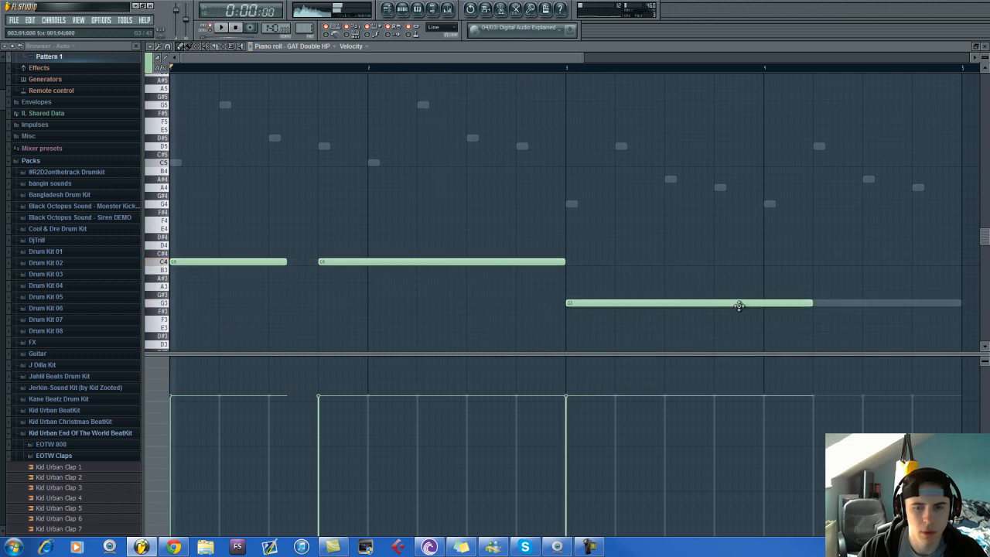
pyautogui.moveTo(810, 301); pyautogui.dragTo(682, 308)
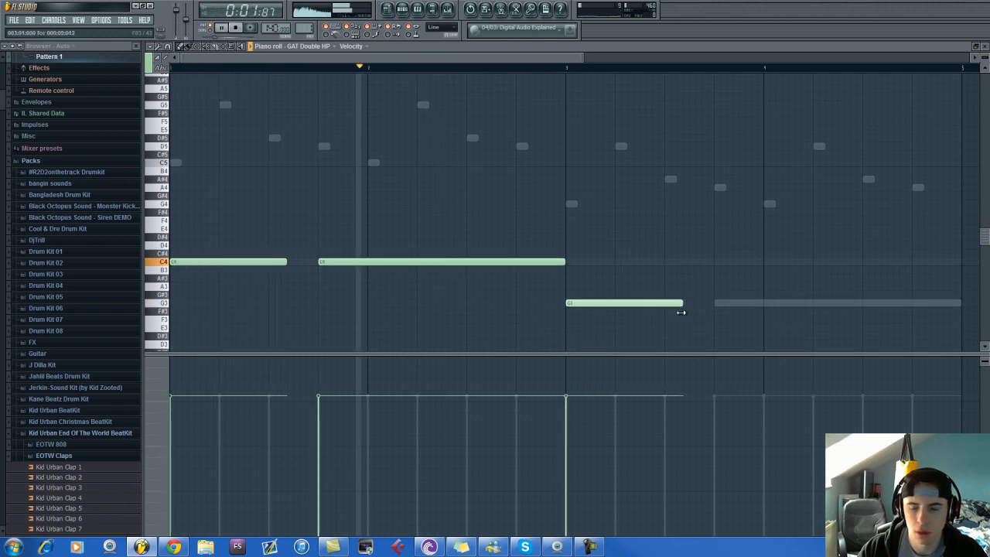
pyautogui.click(716, 303)
pyautogui.moveTo(817, 302); pyautogui.dragTo(959, 318)
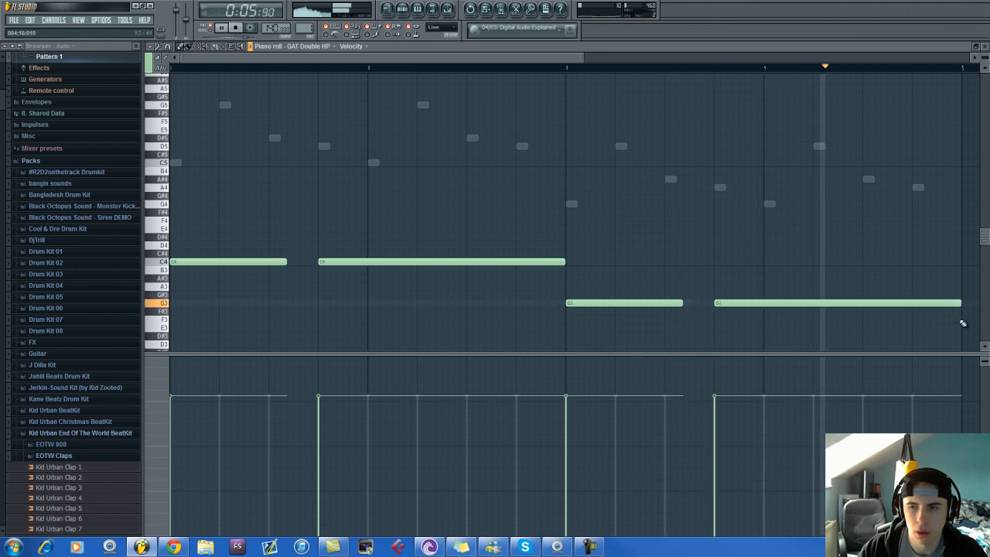
pyautogui.press('space')
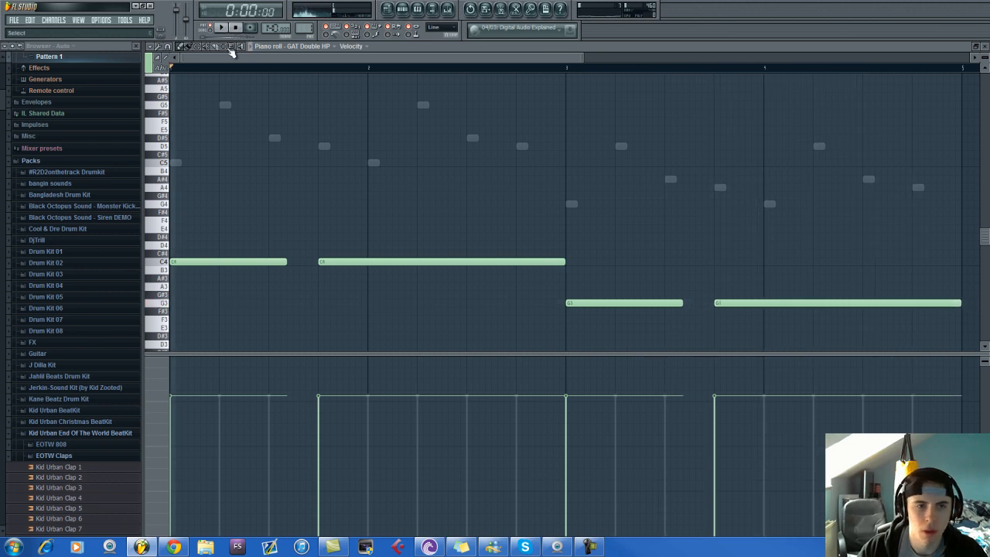
# Raise all notes one octave to C5 and G4, duplicate them at D#5 and A#4, and play the pattern.
pyautogui.moveTo(233, 143); pyautogui.dragTo(837, 352)
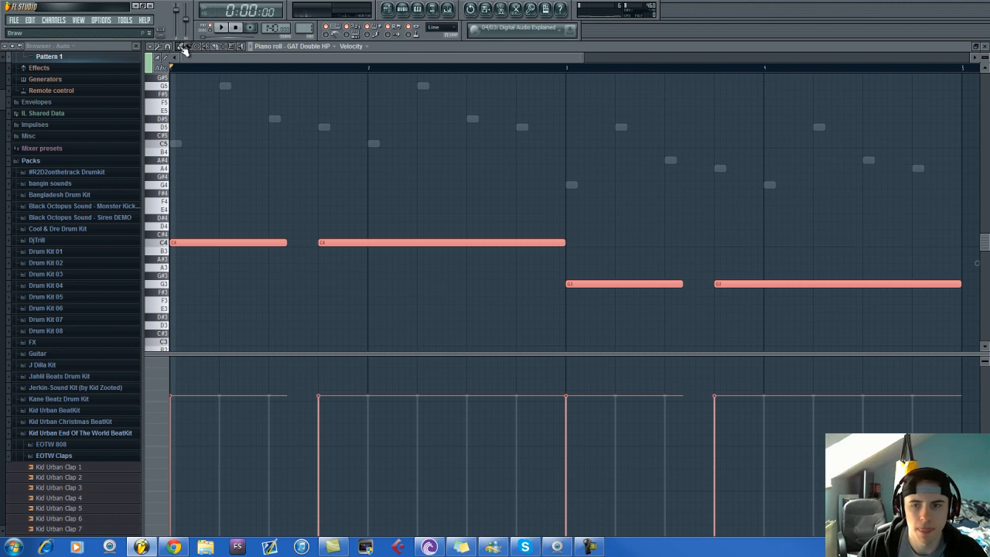
pyautogui.scroll(2, 312, 172)
pyautogui.moveTo(240, 267); pyautogui.dragTo(172, 171)
pyautogui.scroll(4, 220, 181)
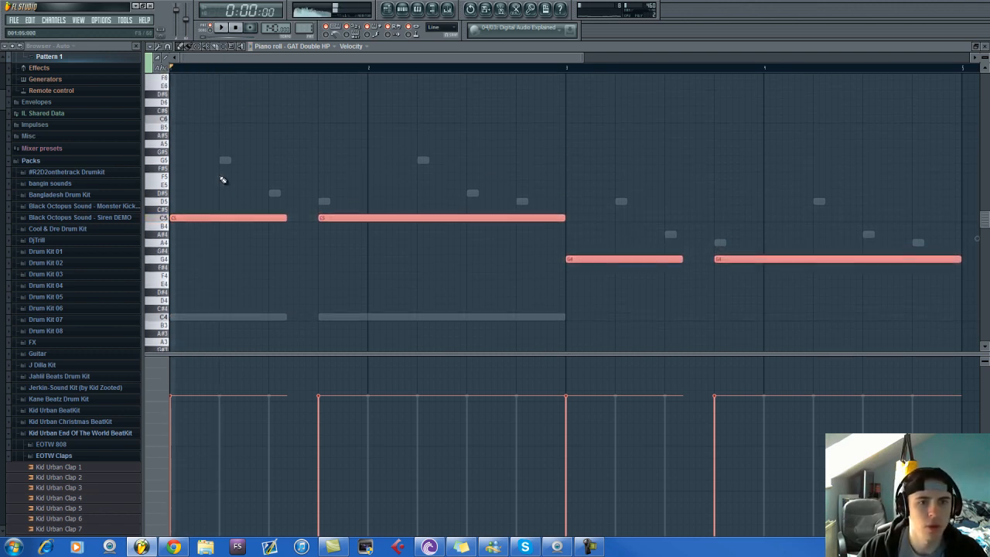
pyautogui.moveTo(210, 216); pyautogui.dragTo(206, 193)
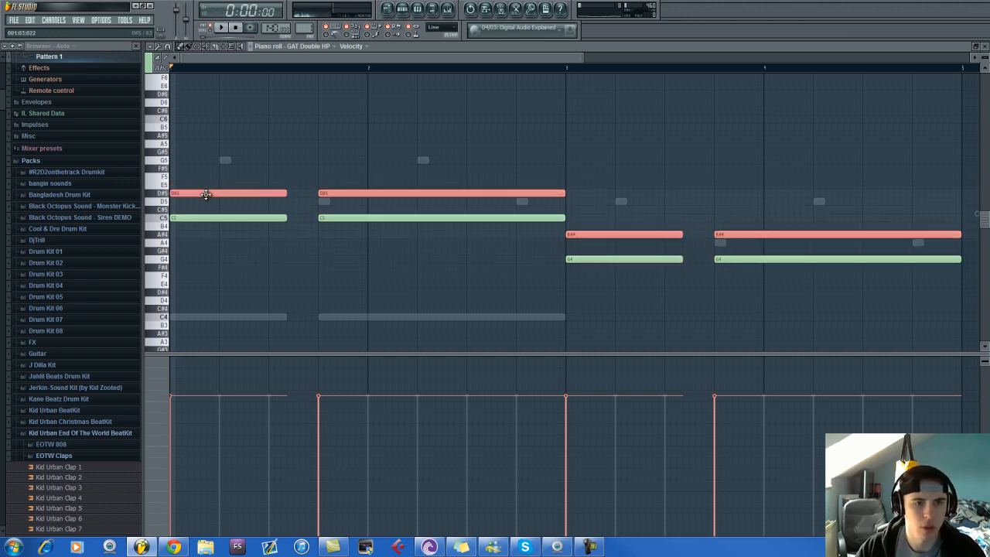
pyautogui.press('space')
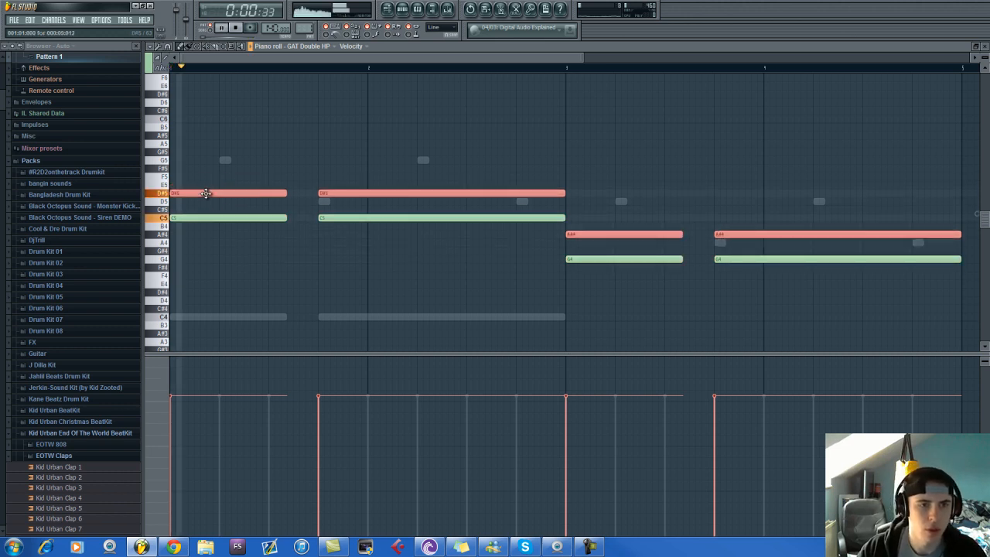
# Look over the GAT Double HP settings in Sylenth1 while listening to the two-note chords in the pattern.
pyautogui.click(402, 8)
pyautogui.click(198, 143)
pyautogui.press('space')
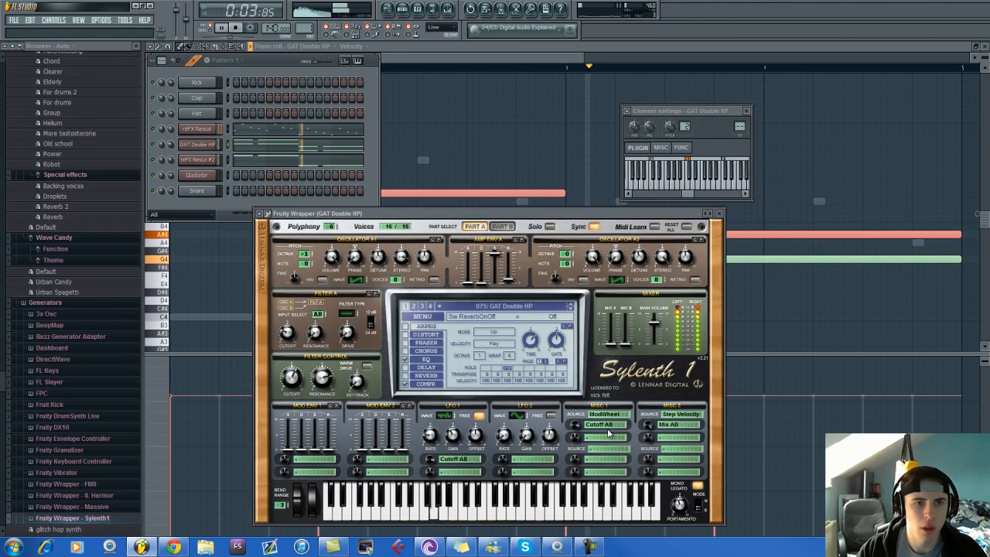
pyautogui.click(401, 66)
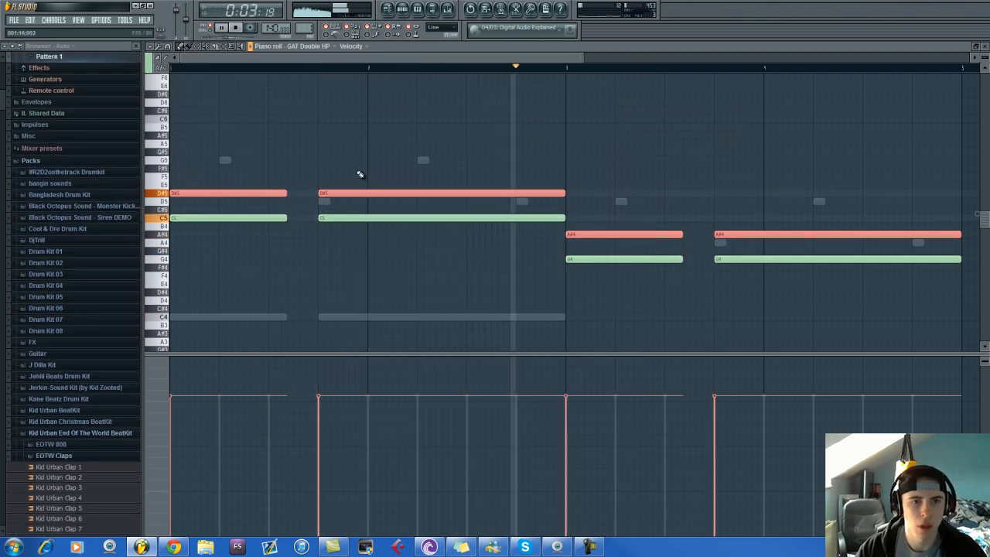
pyautogui.scroll(2, 360, 174)
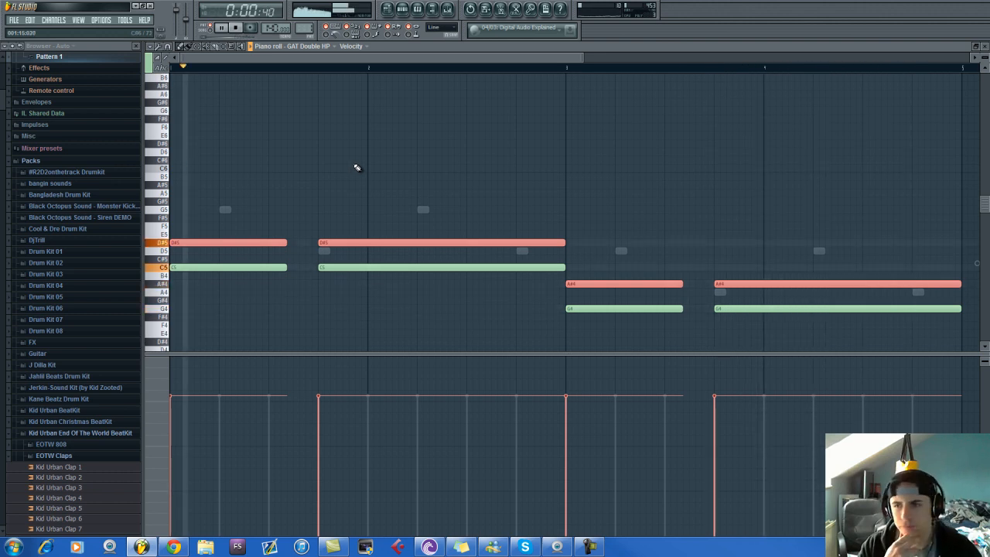
pyautogui.press('space')
pyautogui.click(402, 10)
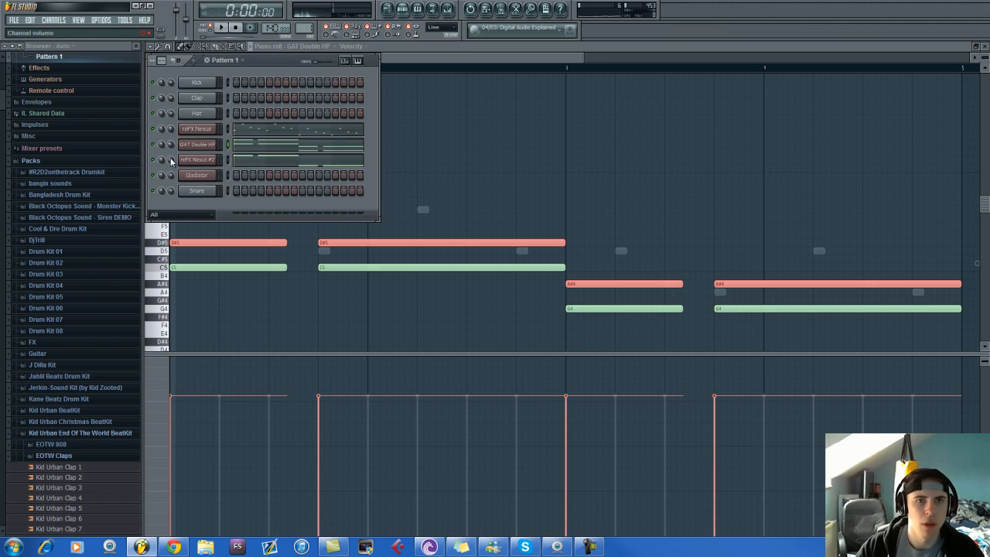
pyautogui.click(425, 144)
pyautogui.rightClick(429, 145)
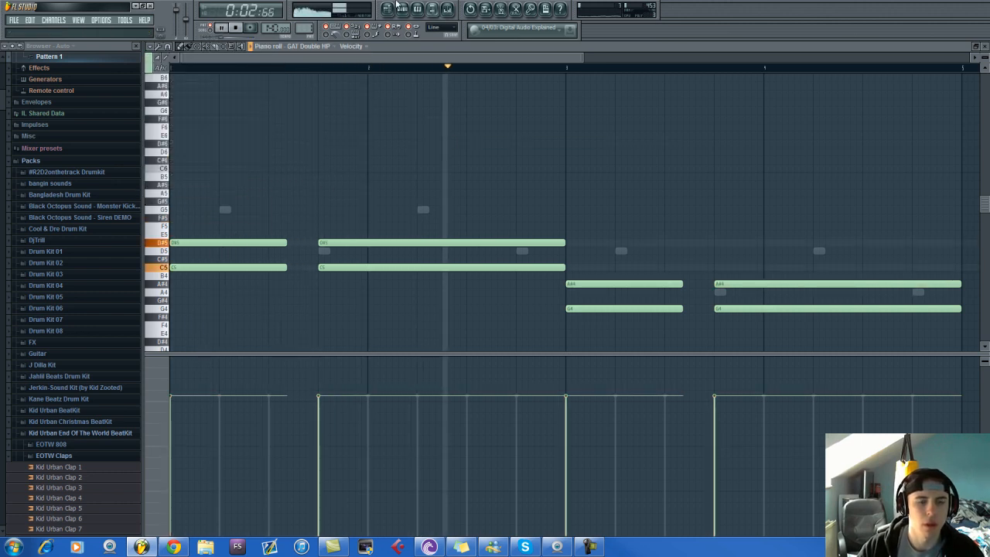
pyautogui.press('F6')
pyautogui.press('space')
pyautogui.click(198, 145)
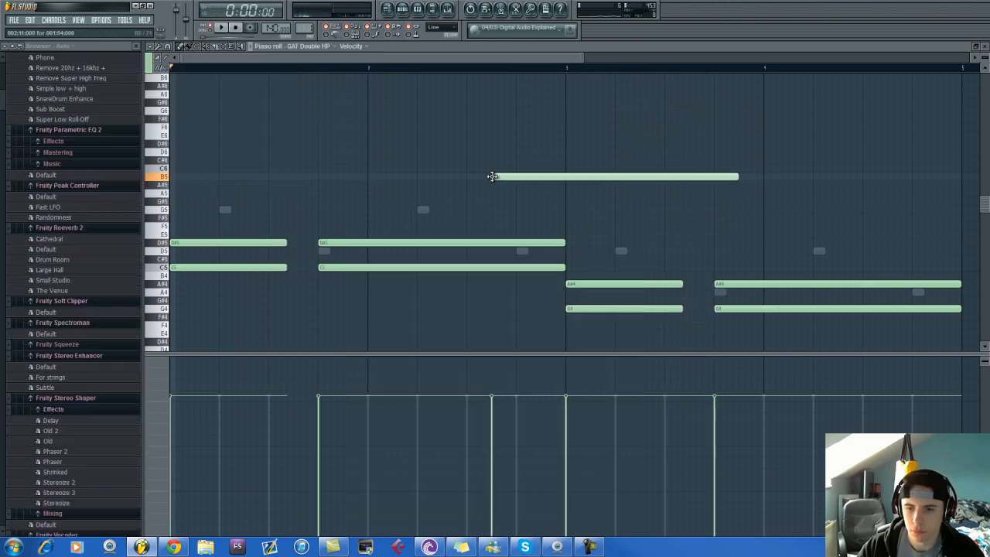
pyautogui.click(493, 177)
pyautogui.rightClick(499, 178)
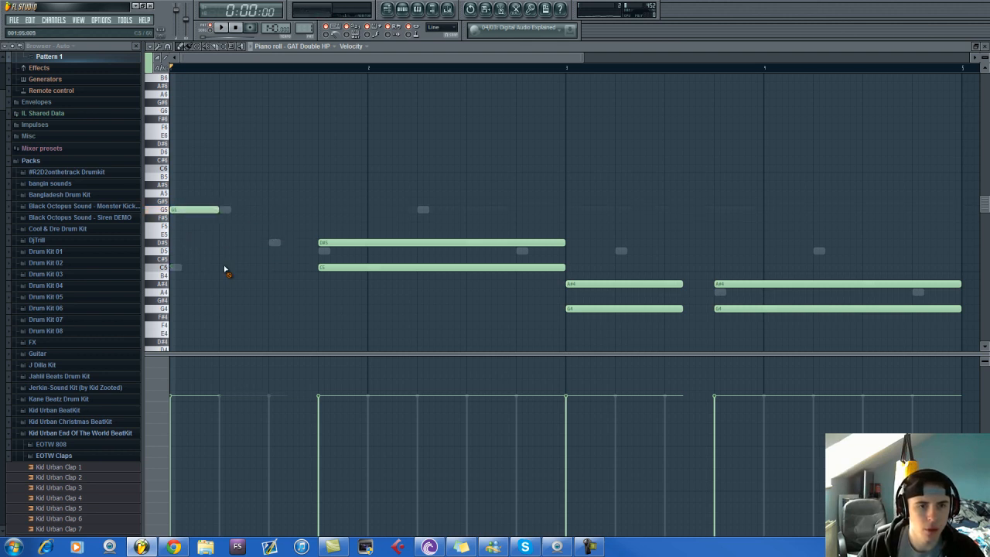
# Try replacing the first chord in bar 1 with a descending G5, D#5, C5 melody and play the pattern.
pyautogui.moveTo(254, 241); pyautogui.dragTo(251, 241)
pyautogui.press('space')
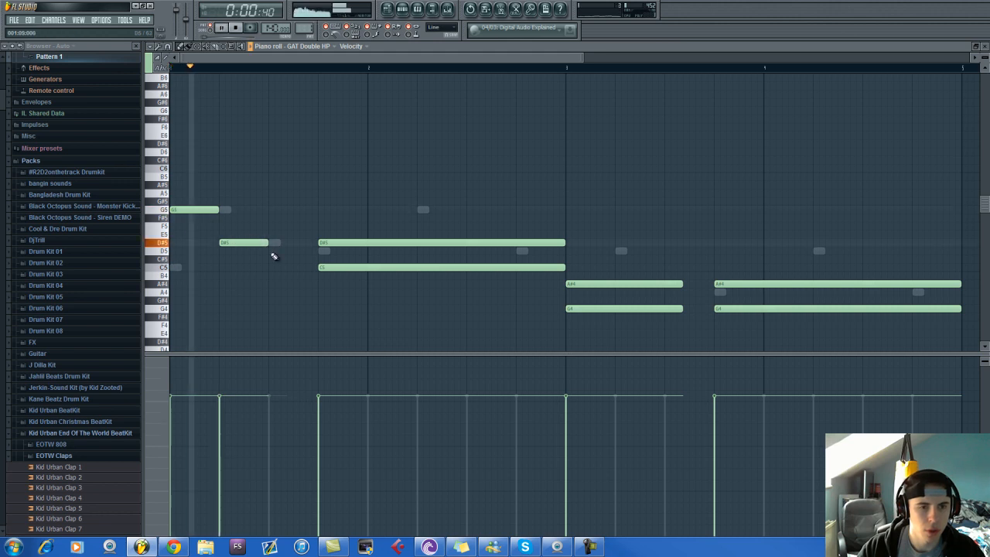
pyautogui.press('space')
pyautogui.moveTo(311, 269); pyautogui.dragTo(289, 268)
pyautogui.press('space')
pyautogui.scroll(-1, 290, 276)
pyautogui.scroll(-3, 290, 271)
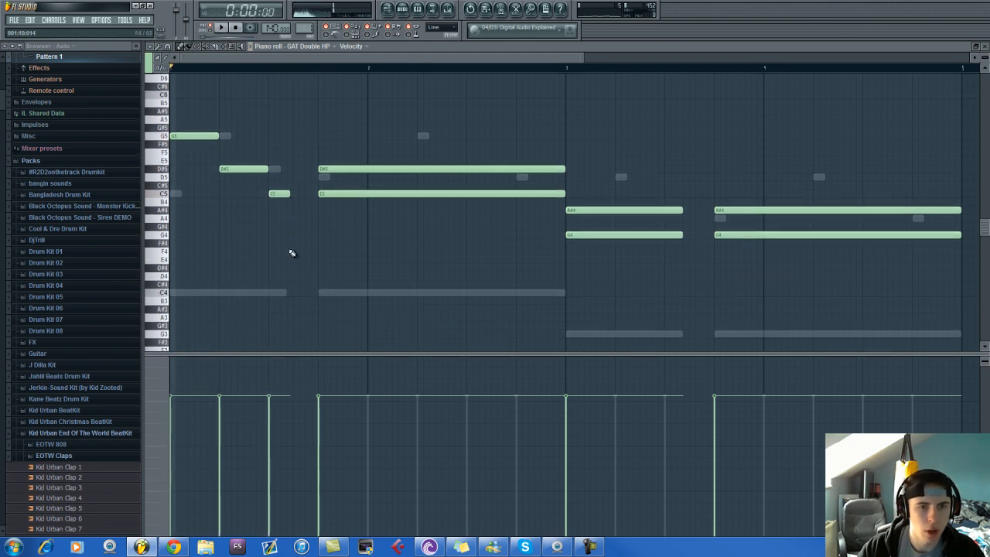
pyautogui.scroll(1, 294, 240)
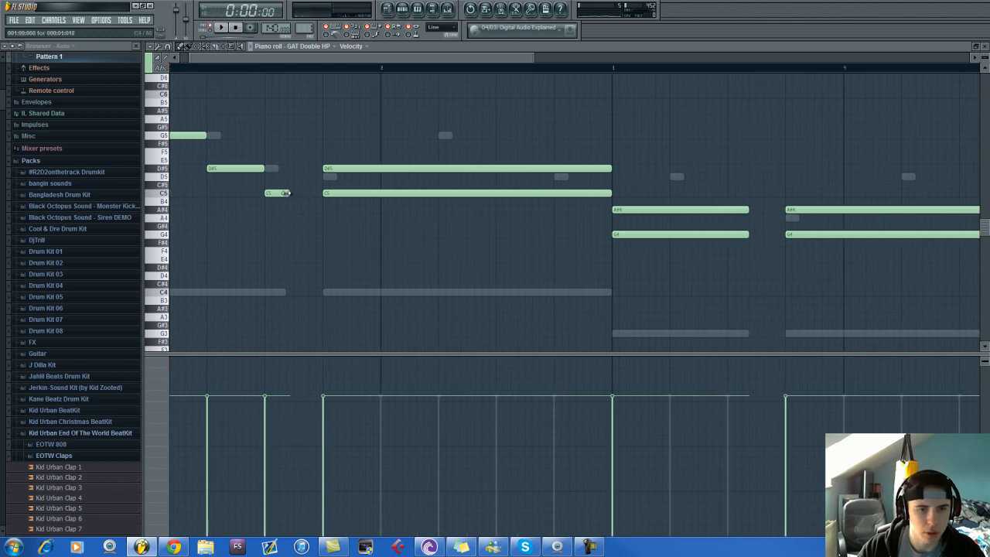
pyautogui.scroll(-2, 283, 195)
pyautogui.press('space')
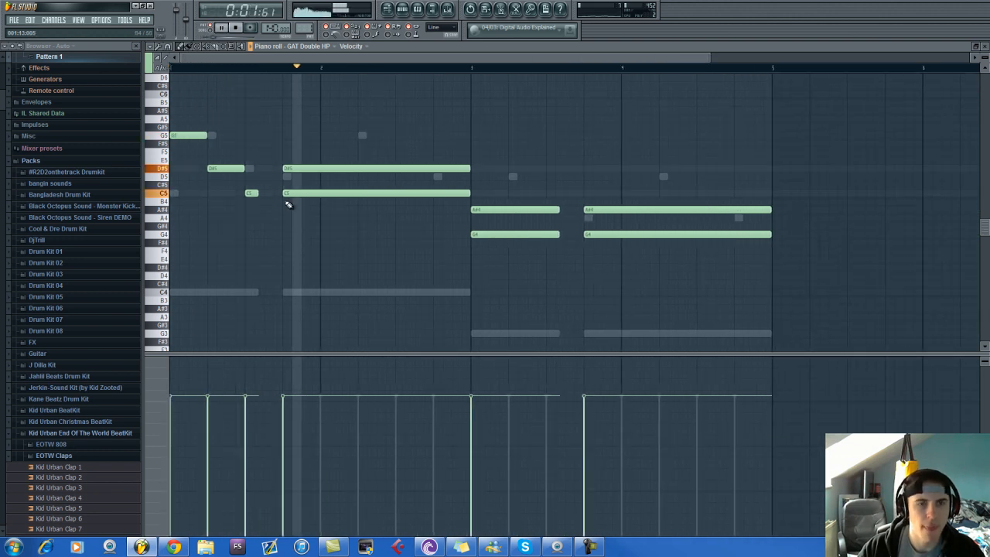
# Try replacing the long chord in bars 1–2 with a short C5 note followed by G5, D#5 and C5.
pyautogui.rightClick(295, 192)
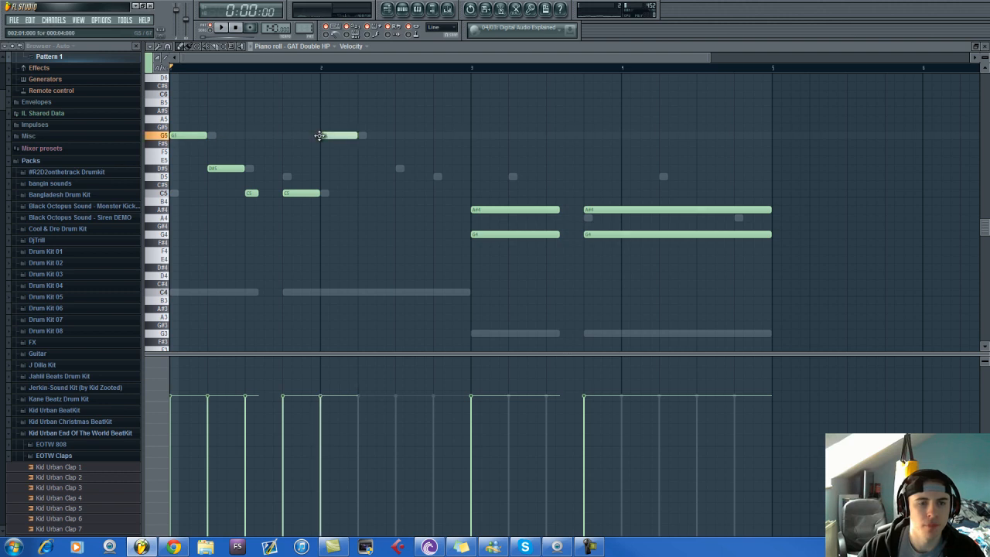
pyautogui.click(360, 170)
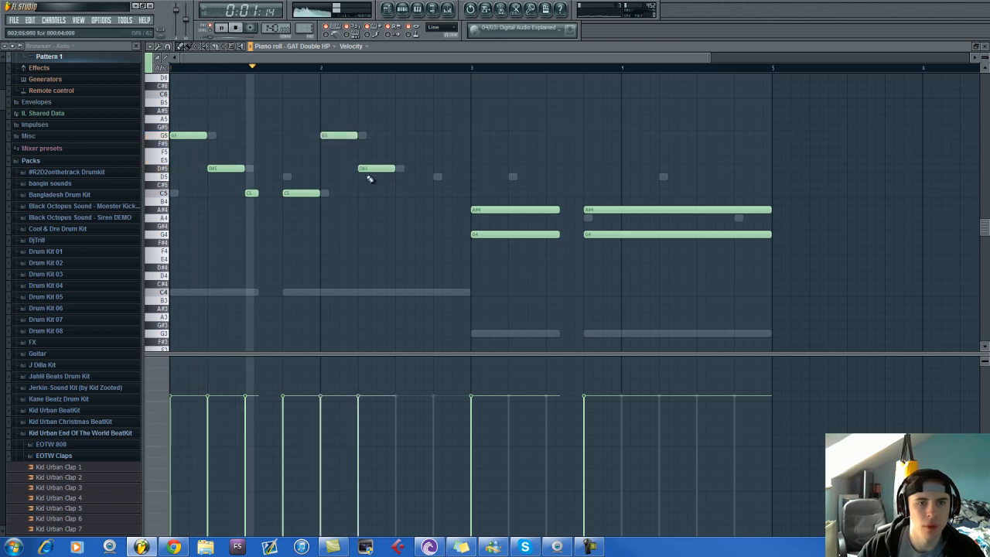
pyautogui.click(416, 194)
pyautogui.moveTo(432, 194); pyautogui.dragTo(472, 207)
pyautogui.scroll(-2, 461, 189)
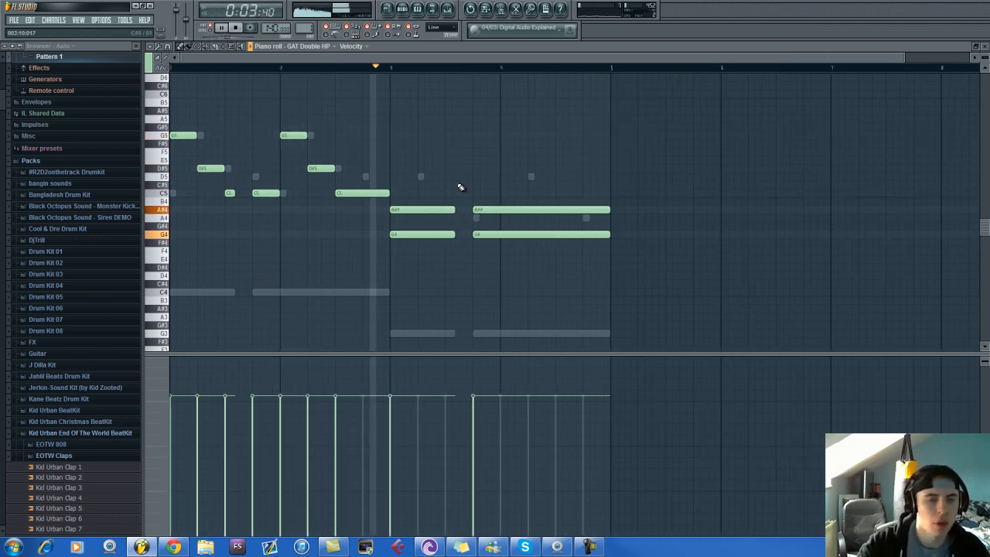
# Replay the pattern and remove the melody notes drawn in bars 1–2.
pyautogui.press('space')
pyautogui.press('space')
pyautogui.press('space')
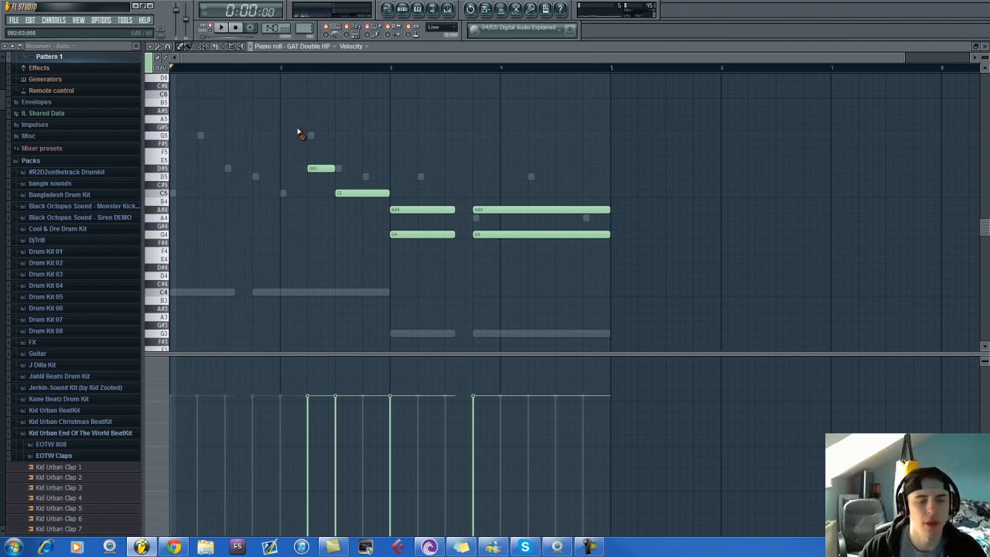
# Copy the bars 3–4 chords to bars 1–2 at C5 and D#5, and add G5 and D5 top notes to the respective chords.
pyautogui.moveTo(380, 174); pyautogui.dragTo(548, 279)
pyautogui.hotkey('ctrl', 'c')
pyautogui.hotkey('ctrl', 'v')
pyautogui.moveTo(175, 233); pyautogui.dragTo(173, 192)
pyautogui.click(223, 116)
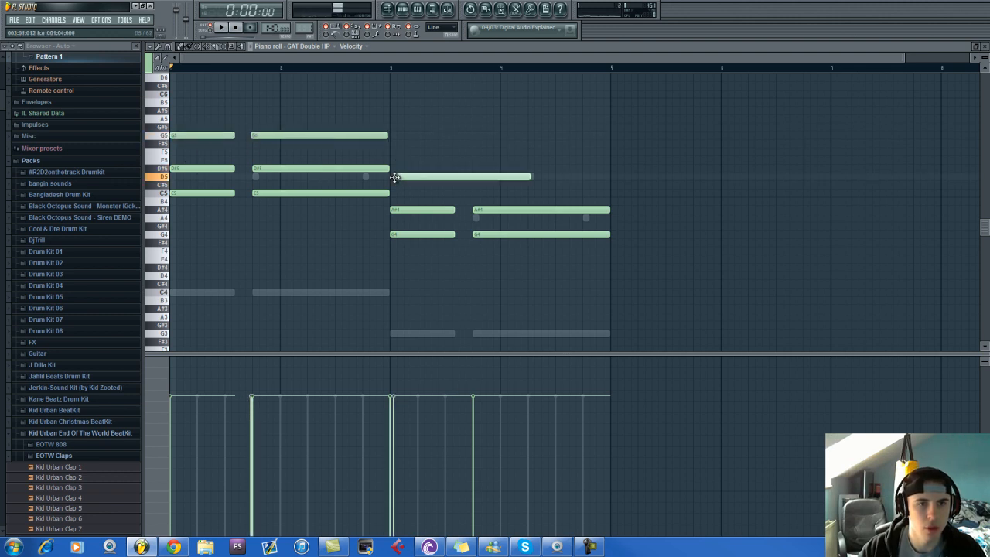
pyautogui.moveTo(429, 176); pyautogui.dragTo(526, 176)
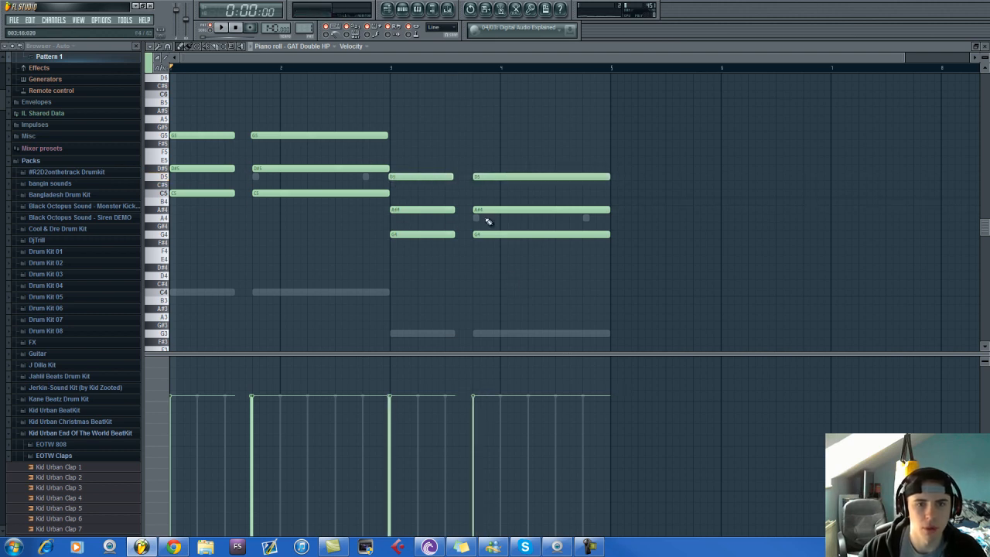
# Turn off Mono Legato in the GAT Double HP Sylenth1 channel and return to its piano roll during playback.
pyautogui.click(409, 11)
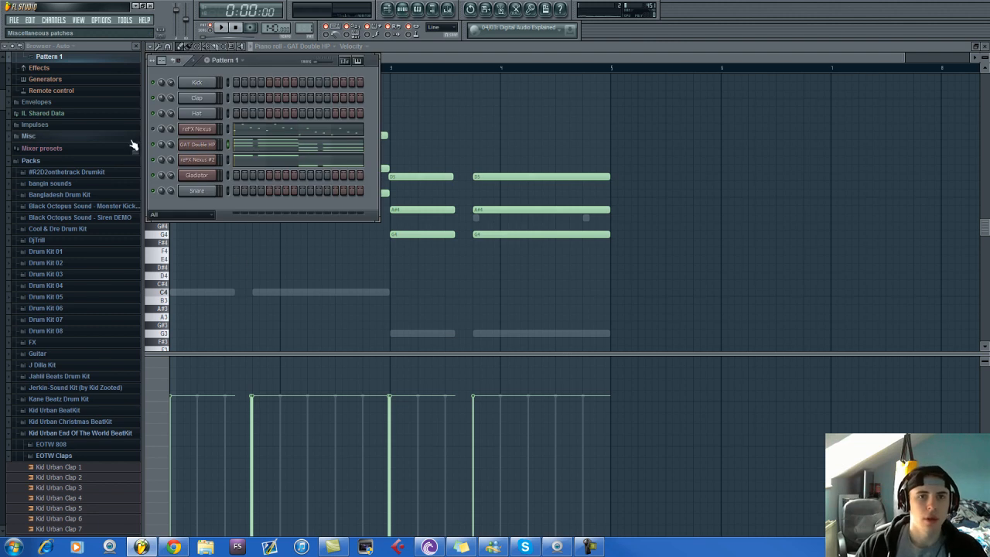
pyautogui.click(203, 145)
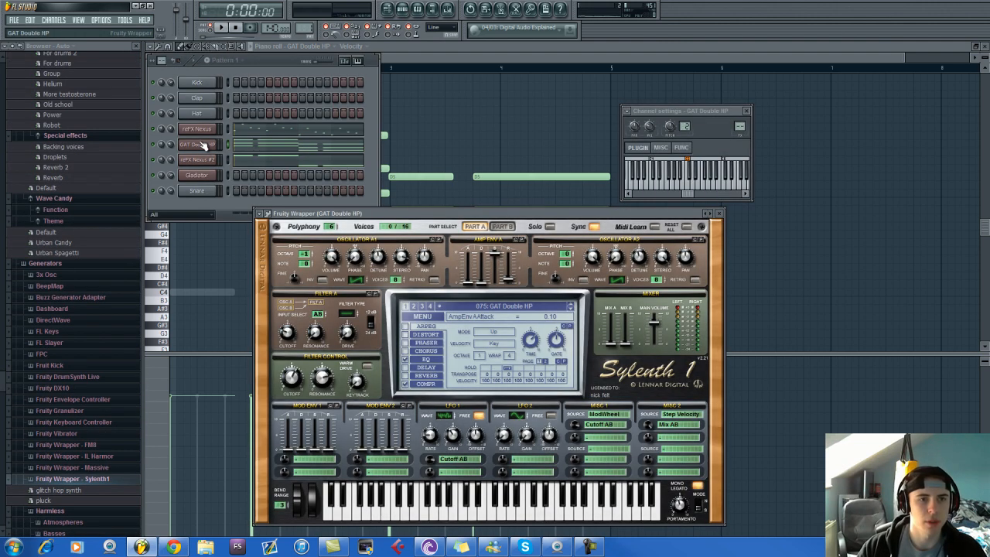
pyautogui.click(162, 130)
pyautogui.click(452, 216)
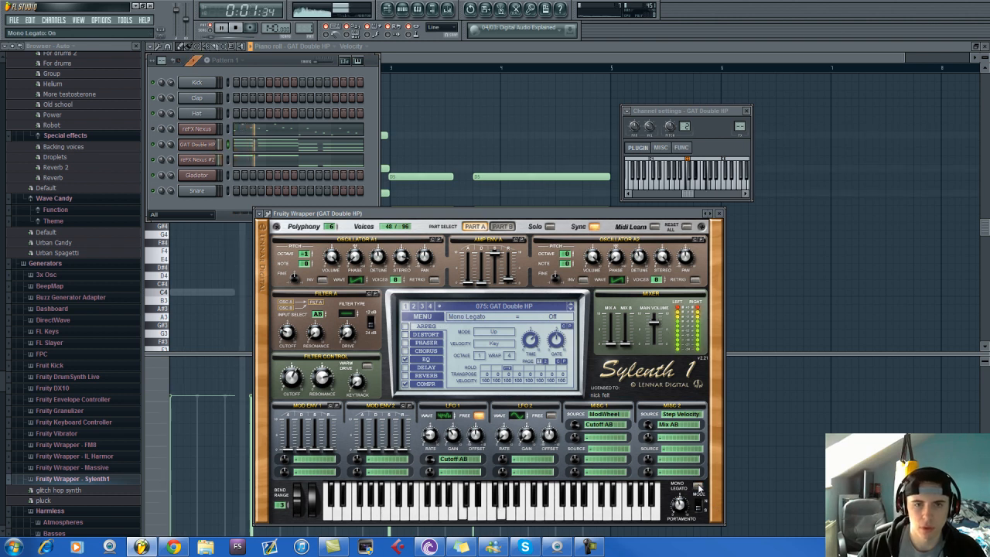
pyautogui.click(272, 138)
pyautogui.click(276, 141)
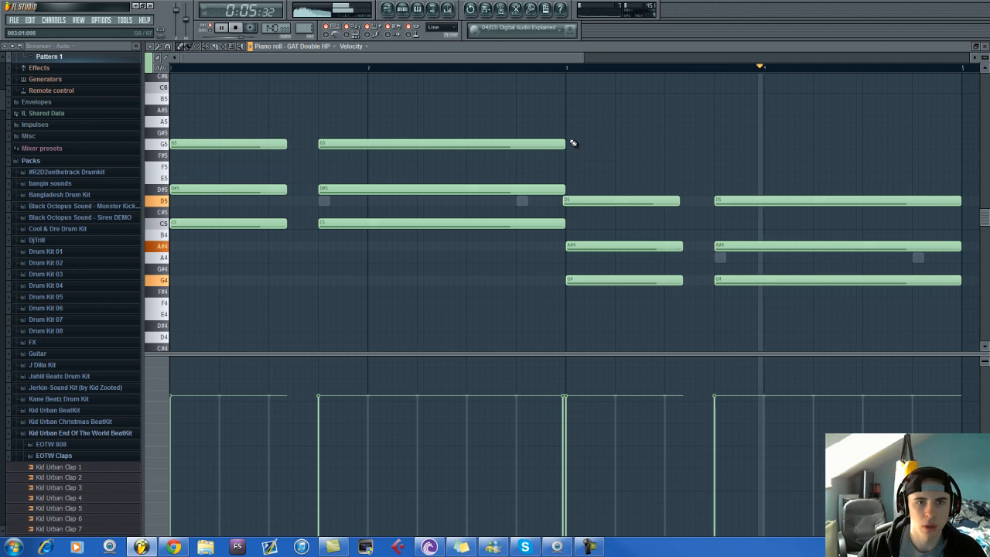
# Raise all the chord notes one octave, so the first chord sits at C6, D#6 and G6, and replay the pattern.
pyautogui.click(407, 11)
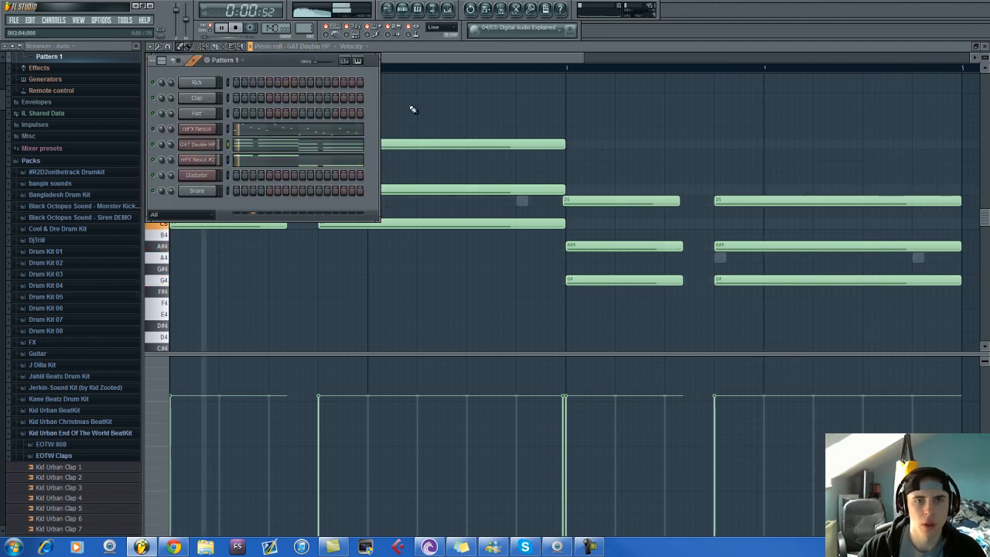
pyautogui.click(416, 49)
pyautogui.moveTo(215, 83); pyautogui.dragTo(857, 289)
pyautogui.scroll(3, 203, 229)
pyautogui.press('space')
pyautogui.moveTo(198, 325); pyautogui.dragTo(177, 190)
pyautogui.press('space')
pyautogui.scroll(2, 235, 204)
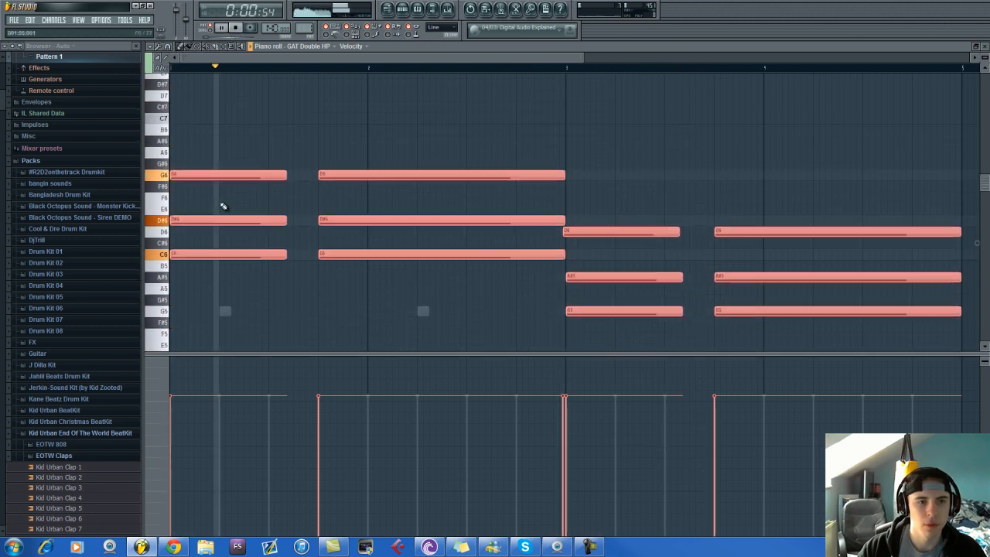
# Shift the first D6 chord note so it starts exactly at bar 3 with the A#5 and G5 notes below it.
pyautogui.scroll(-3, 234, 205)
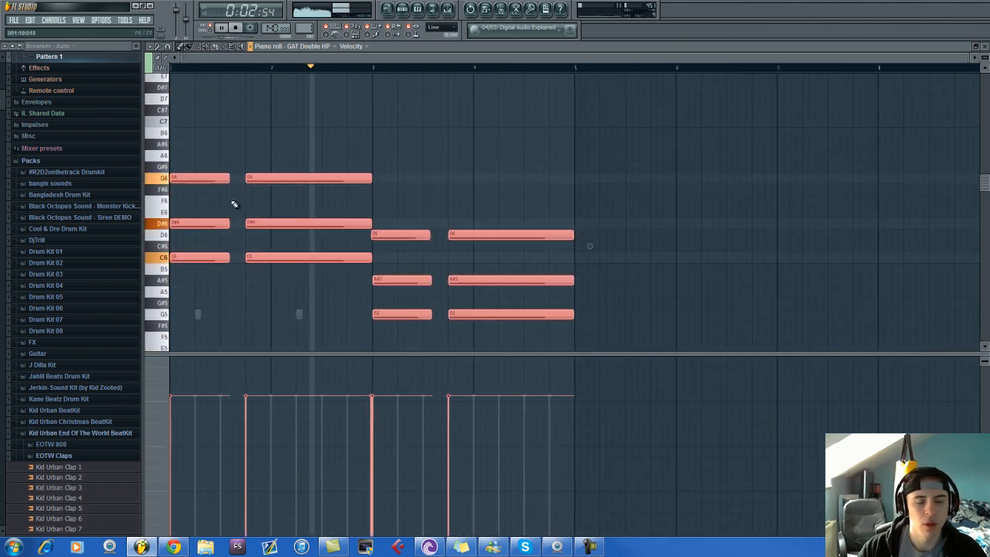
pyautogui.keyDown('ctrl'); pyautogui.click(431, 160); pyautogui.keyUp('ctrl')
pyautogui.scroll(3, 441, 197)
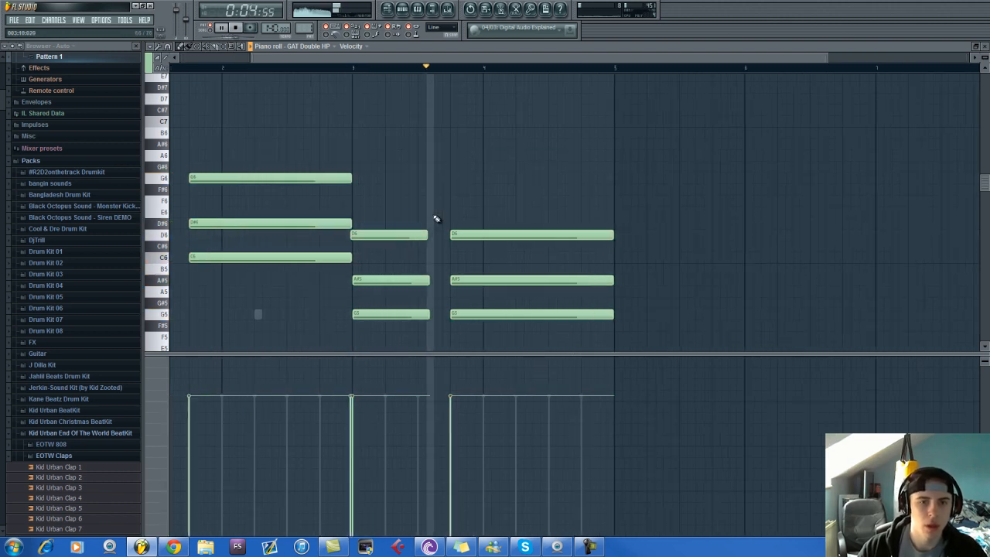
pyautogui.moveTo(378, 233); pyautogui.dragTo(381, 233)
pyautogui.scroll(-1, 382, 234)
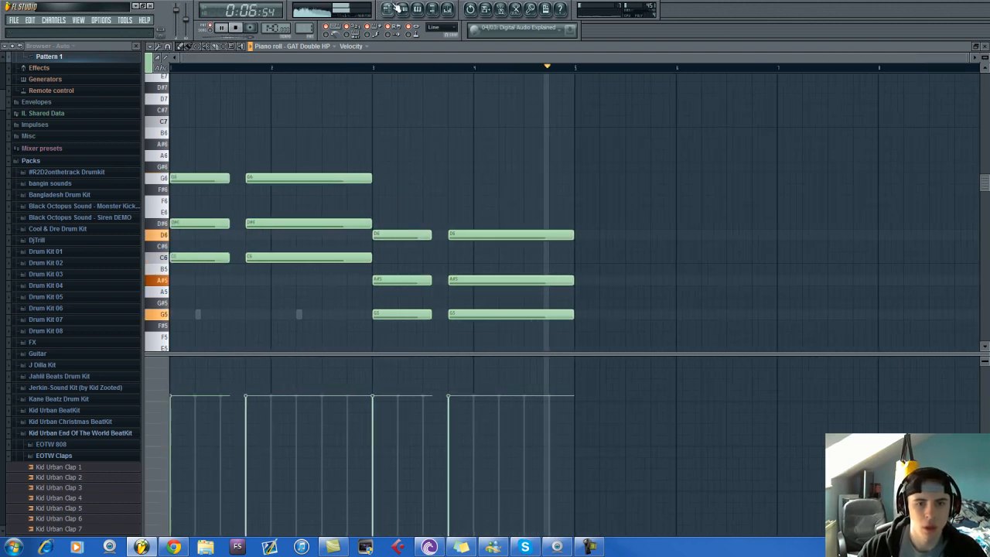
# Insert a new Sylenth1 channel after GAT Double HP and load the SuperStar bank from the Full Bank folder.
pyautogui.click(401, 10)
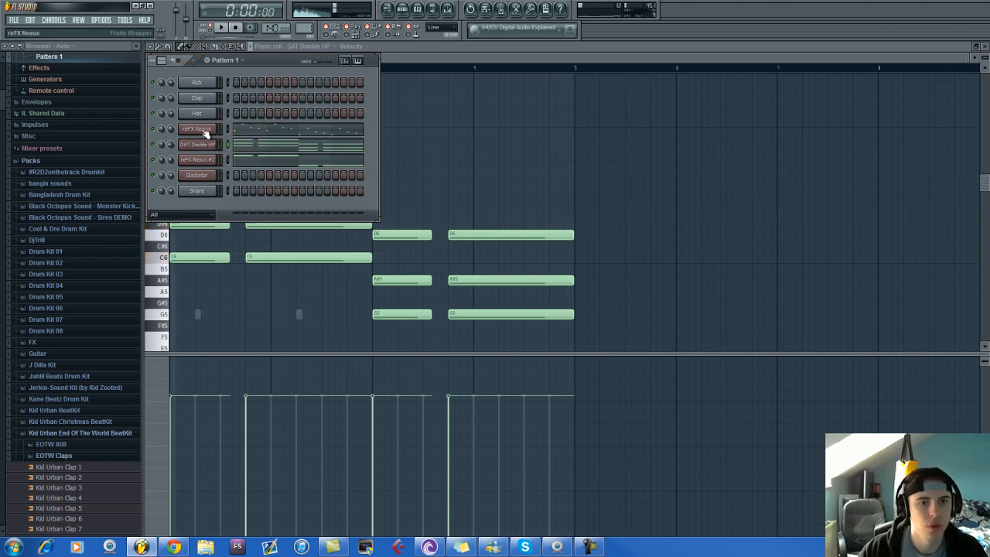
pyautogui.rightClick(206, 163)
pyautogui.moveTo(255, 256)
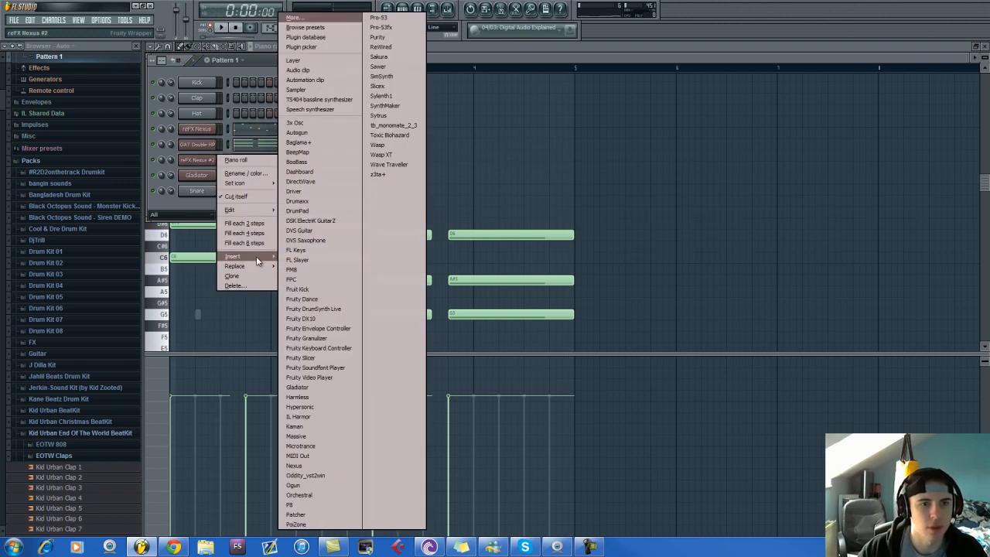
pyautogui.click(382, 96)
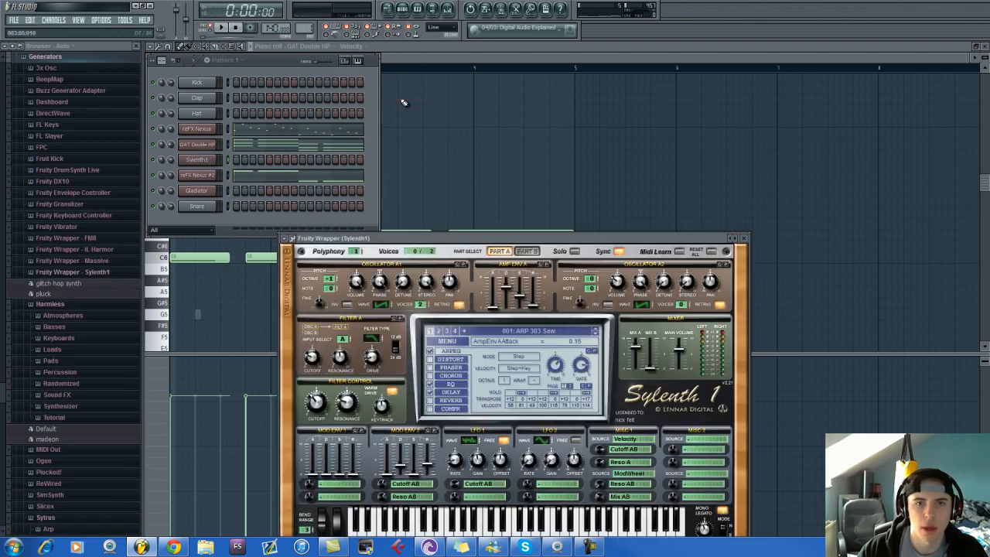
pyautogui.click(442, 344)
pyautogui.click(461, 376)
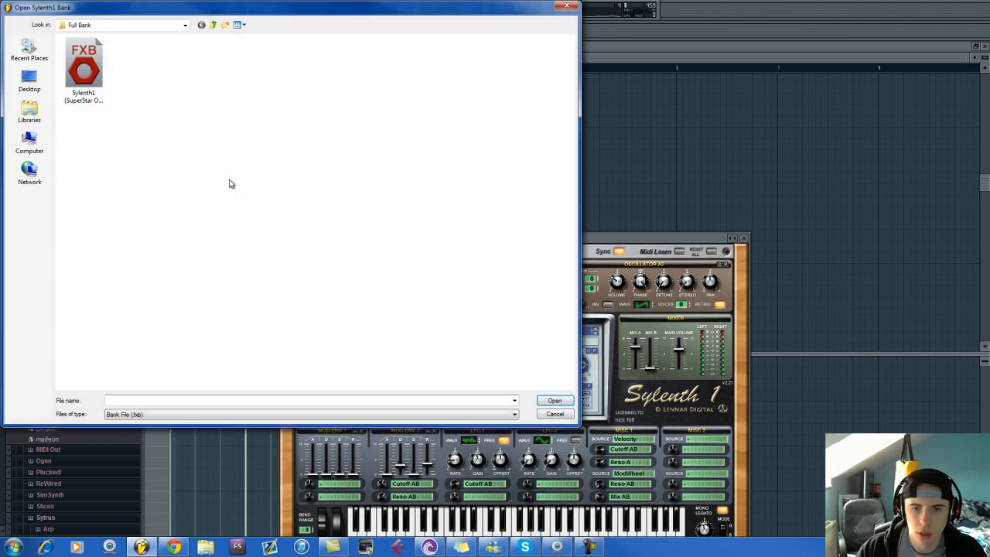
pyautogui.doubleClick(77, 69)
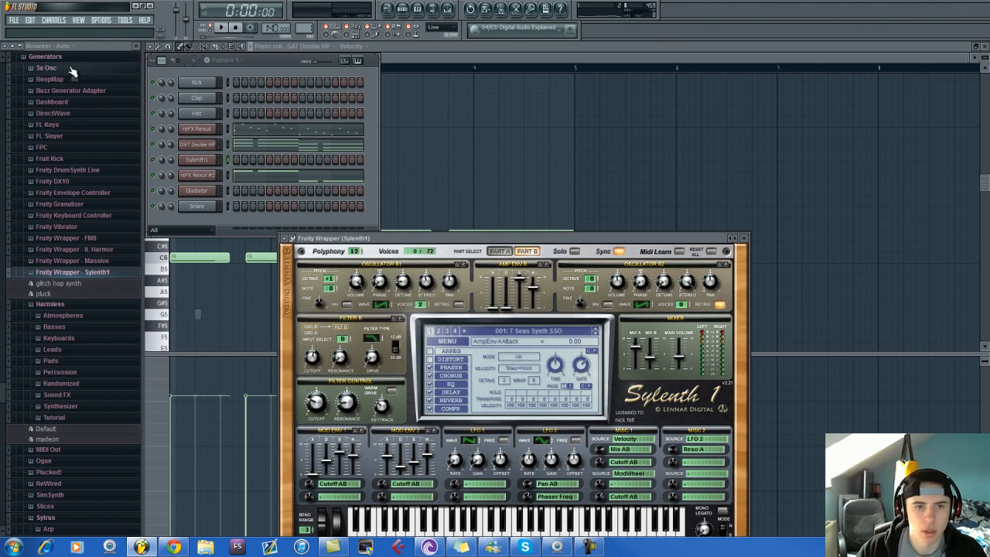
# Audition the Pluck Of The Club SSO preset and switch to MIA yo SSO.
pyautogui.click(534, 335)
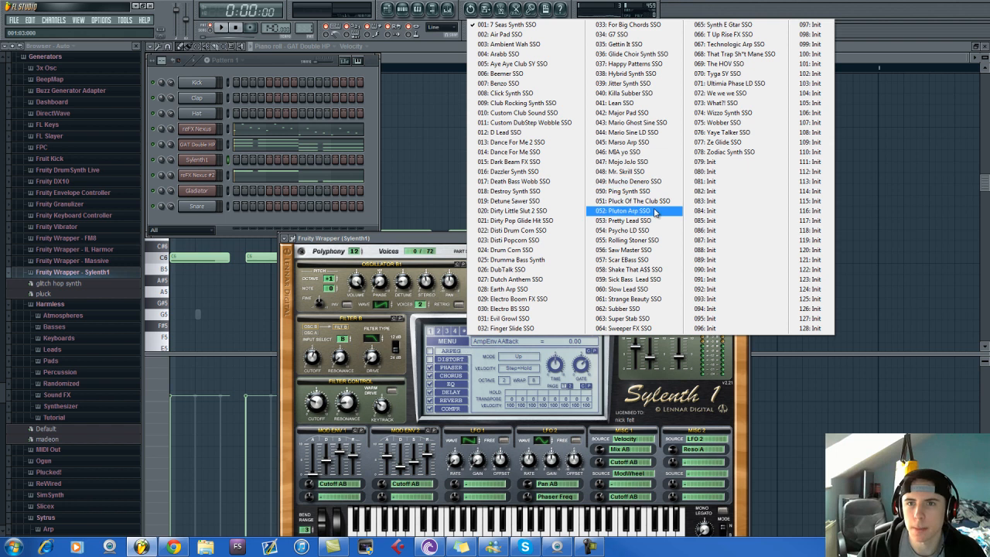
pyautogui.click(651, 203)
pyautogui.press('v')
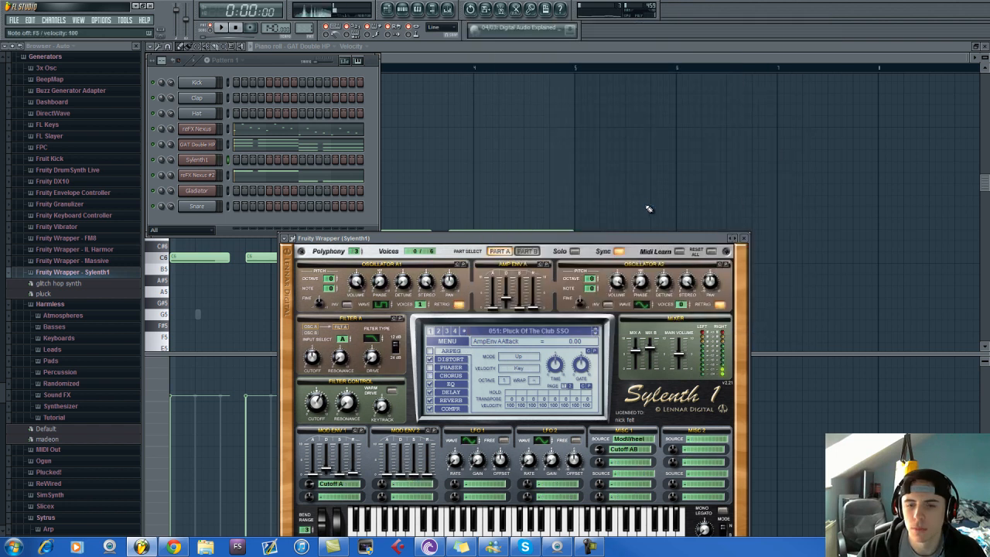
pyautogui.click(534, 331)
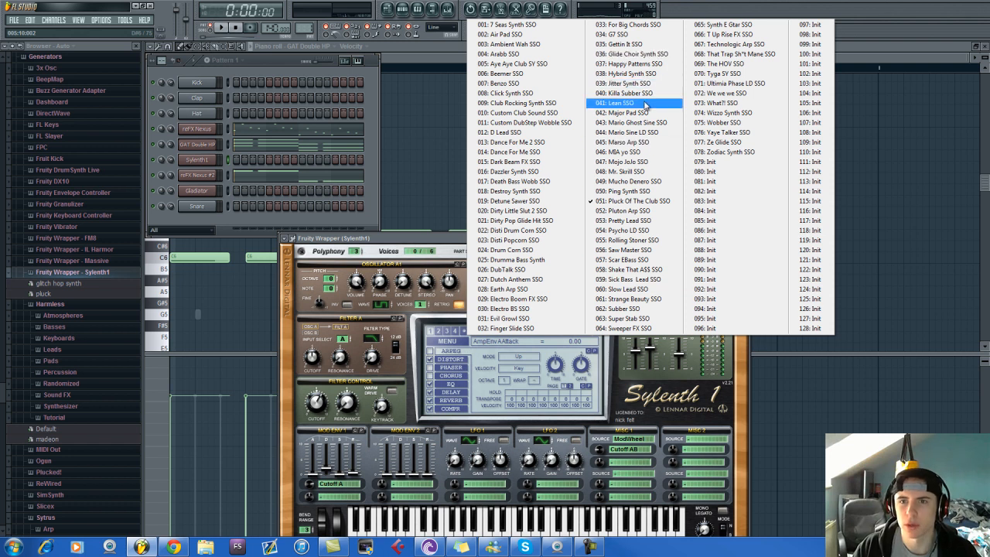
pyautogui.click(647, 154)
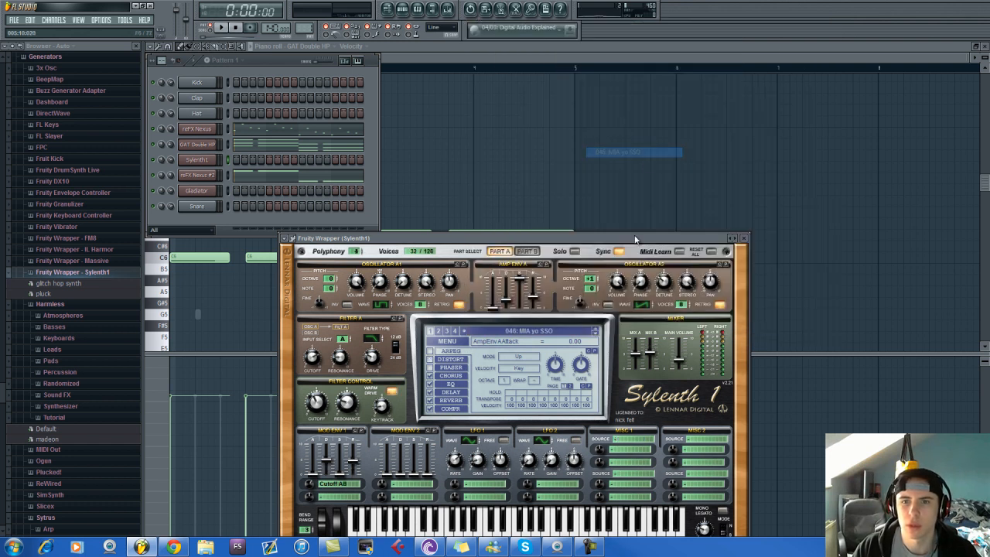
# Audition the following presets one by one up to 052: Pluton Arp SSO and switch off its chorus.
pyautogui.click(594, 334)
pyautogui.click(595, 334)
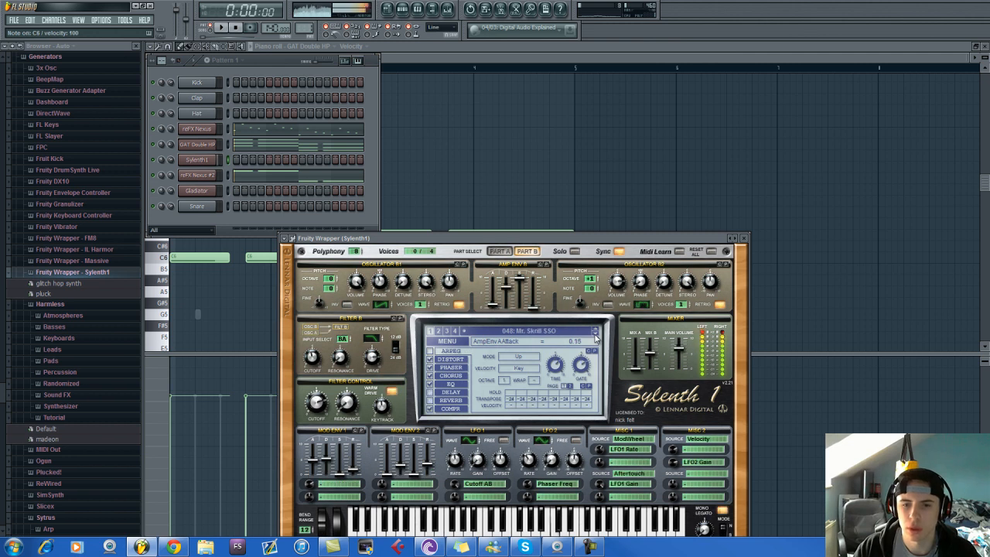
pyautogui.click(595, 335)
pyautogui.click(595, 334)
pyautogui.click(595, 334)
pyautogui.click(594, 334)
pyautogui.click(595, 334)
pyautogui.click(595, 331)
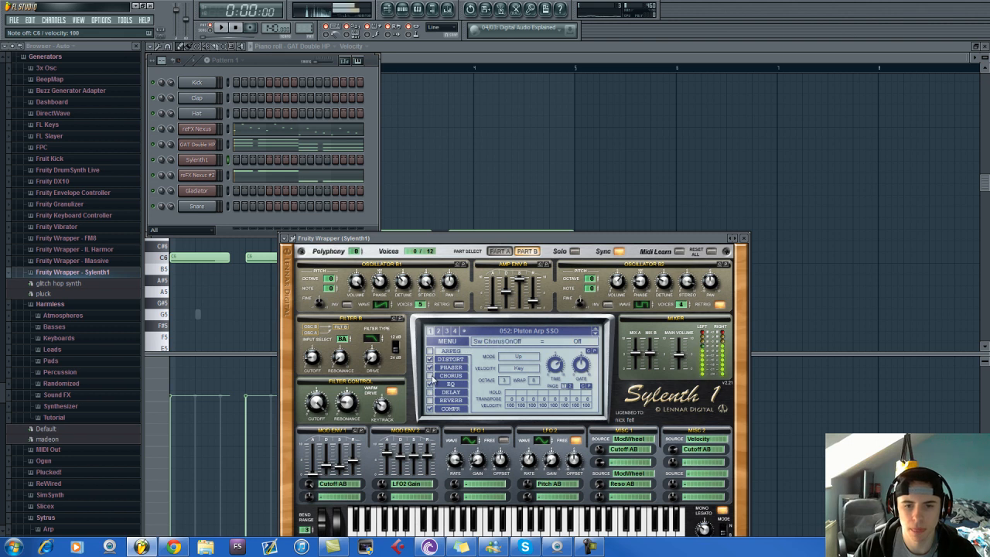
# Open the piano roll of the new Sylenth1 channel.
pyautogui.rightClick(209, 164)
pyautogui.click(246, 168)
pyautogui.scroll(-4, 255, 184)
pyautogui.rightClick(236, 238)
# Try a short C6 note in bar 1 with playback and remove it.
pyautogui.click(241, 138)
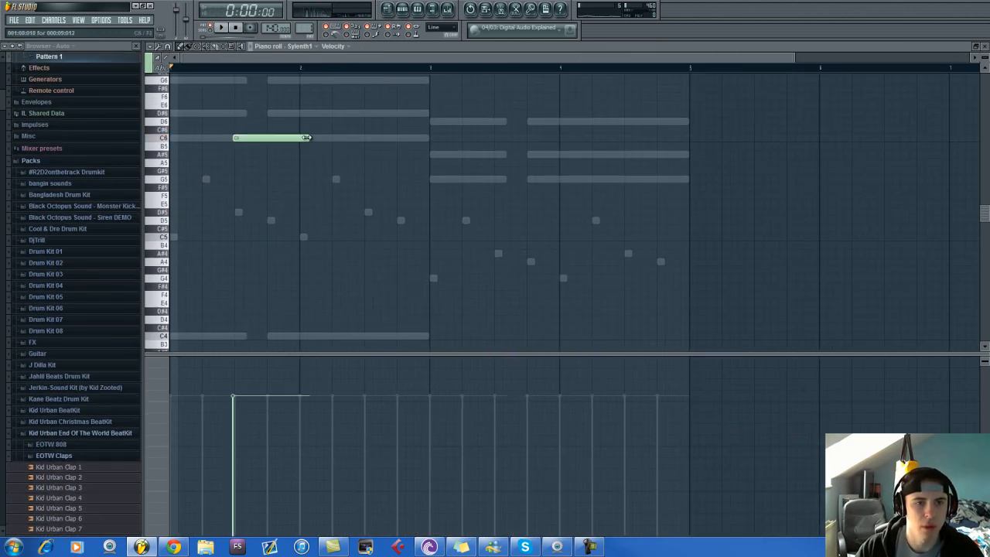
pyautogui.scroll(3, 259, 148)
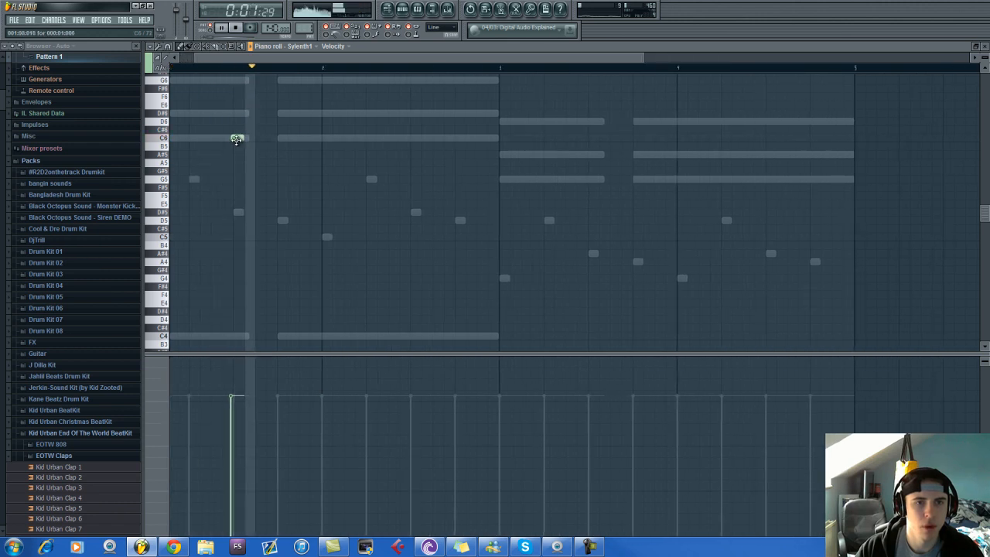
pyautogui.press('space')
pyautogui.scroll(-3, 268, 141)
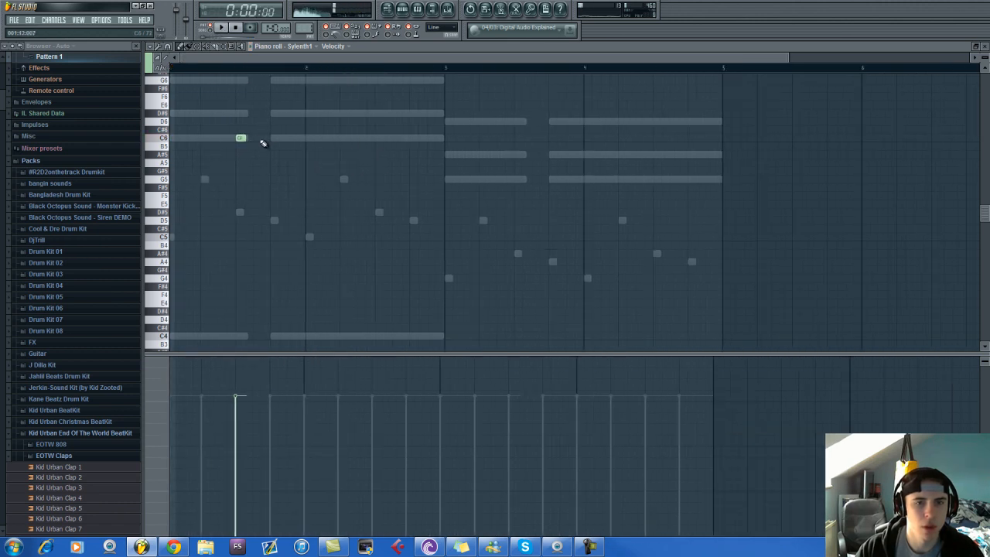
pyautogui.rightClick(239, 138)
pyautogui.press('space')
# Draw short Sylenth1 notes over every second ghost melody note, alternating G5 and D5 in bars 1–2 and D5 and A4 in bars 3–4.
pyautogui.click(206, 181)
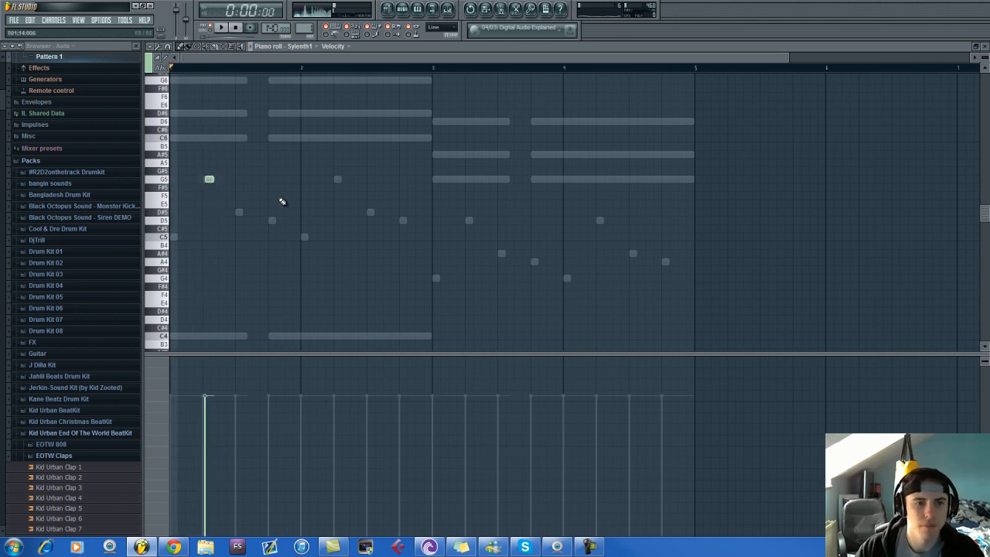
pyautogui.click(270, 220)
pyautogui.press('space')
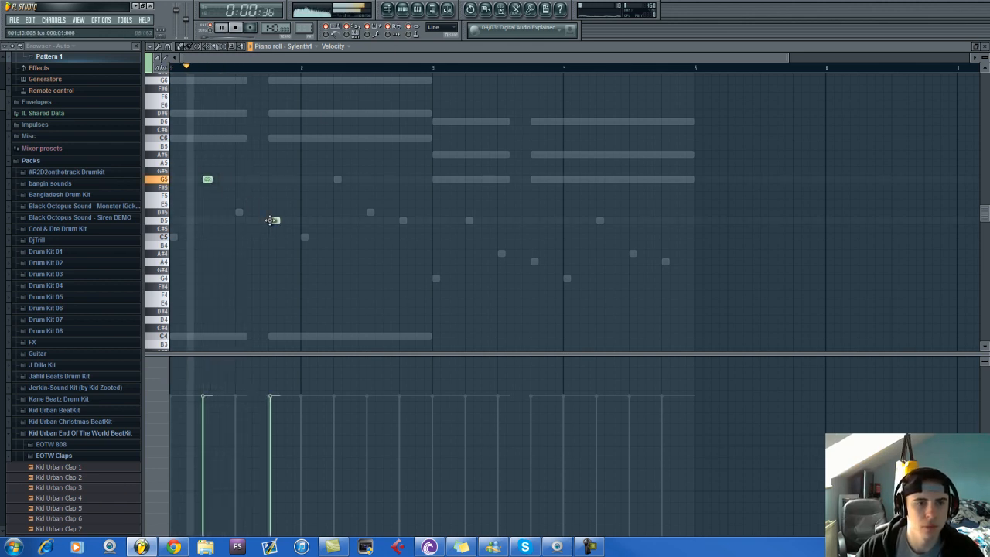
pyautogui.click(337, 180)
pyautogui.click(401, 221)
pyautogui.click(468, 221)
pyautogui.click(533, 262)
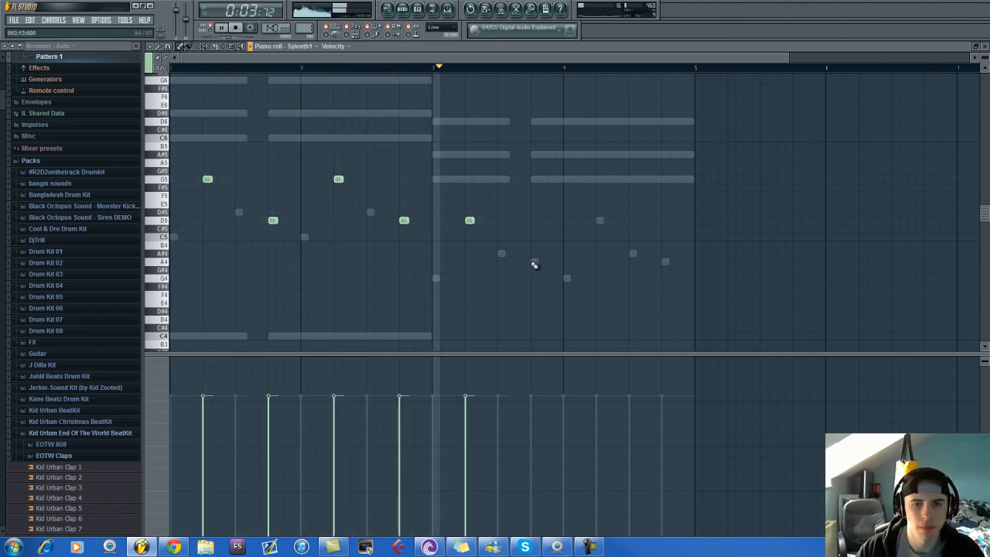
pyautogui.click(601, 221)
pyautogui.click(664, 261)
# Stop playback, reopen the Sylenth1 plug-in and switch off Distort in the Pluton Arp SSO preset.
pyautogui.press('F6')
pyautogui.press('space')
pyautogui.click(199, 160)
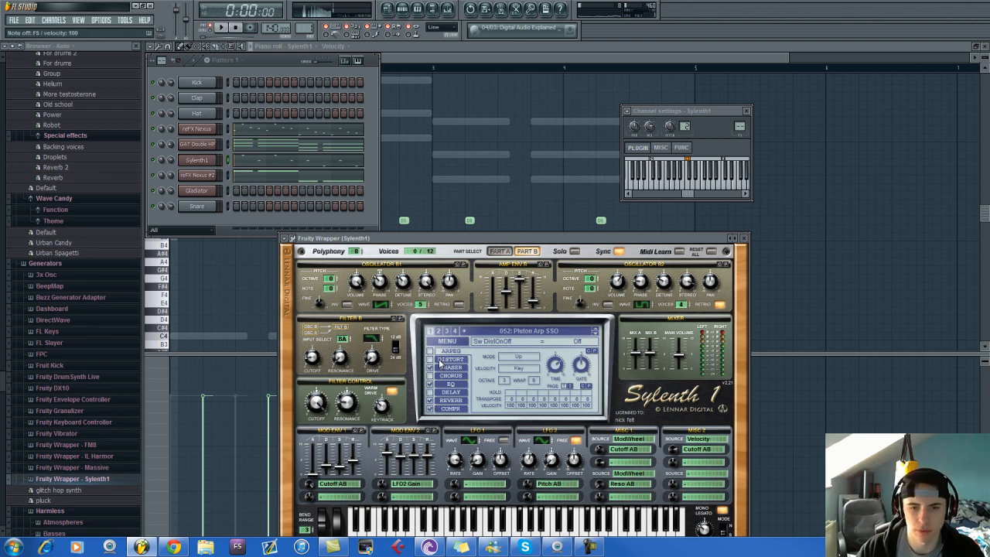
pyautogui.click(443, 361)
pyautogui.click(431, 360)
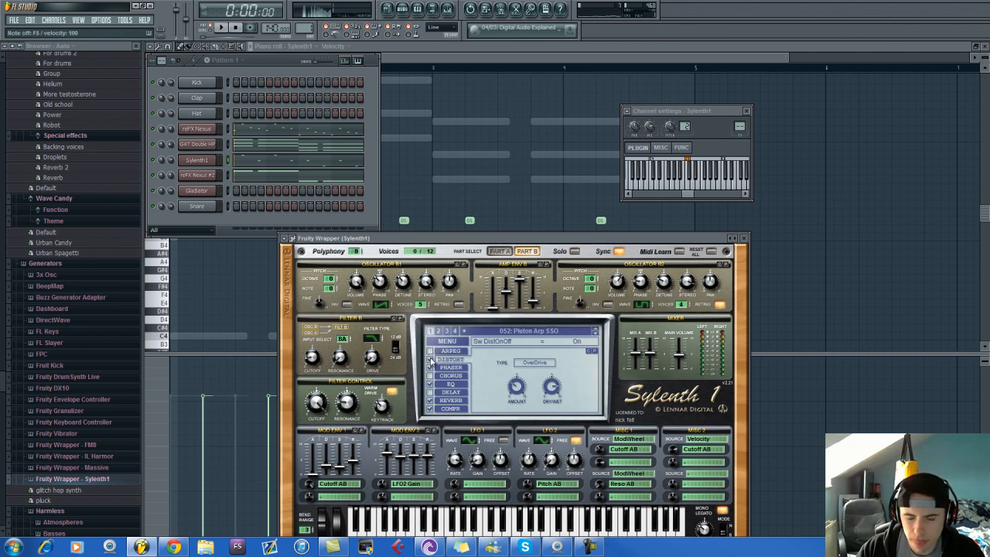
pyautogui.press('v')
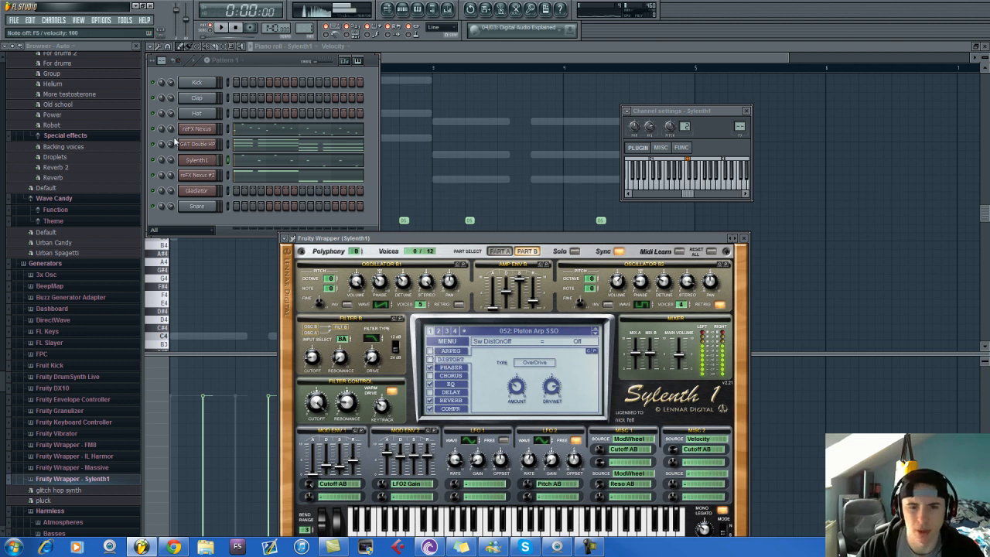
# Set Filter B to Highpass with its cutoff at 1.85 Hz, auditioning the sound with test notes.
pyautogui.click(371, 340)
pyautogui.click(377, 328)
pyautogui.press('v')
pyautogui.moveTo(311, 357); pyautogui.dragTo(309, 371)
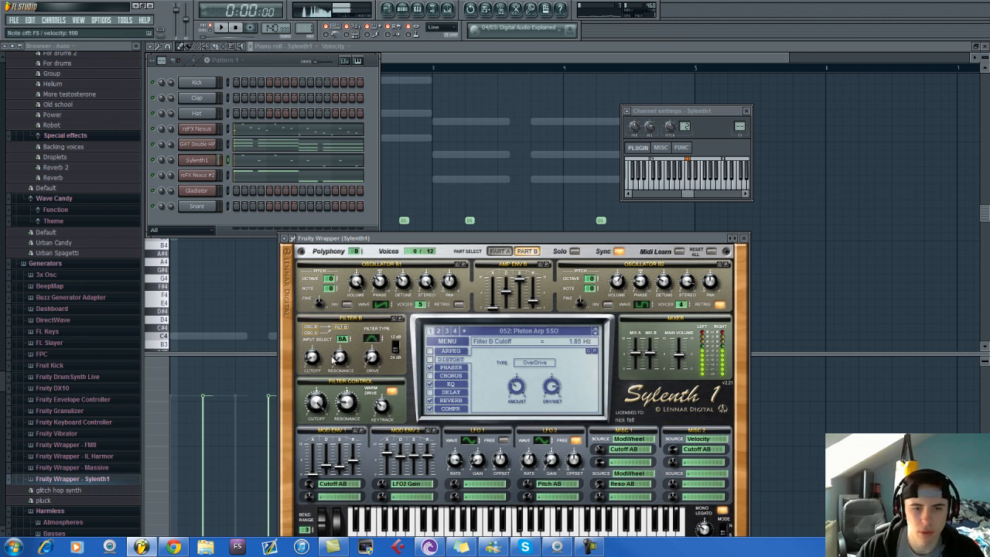
pyautogui.click(375, 340)
pyautogui.press('v')
pyautogui.press('v')
pyautogui.press('v')
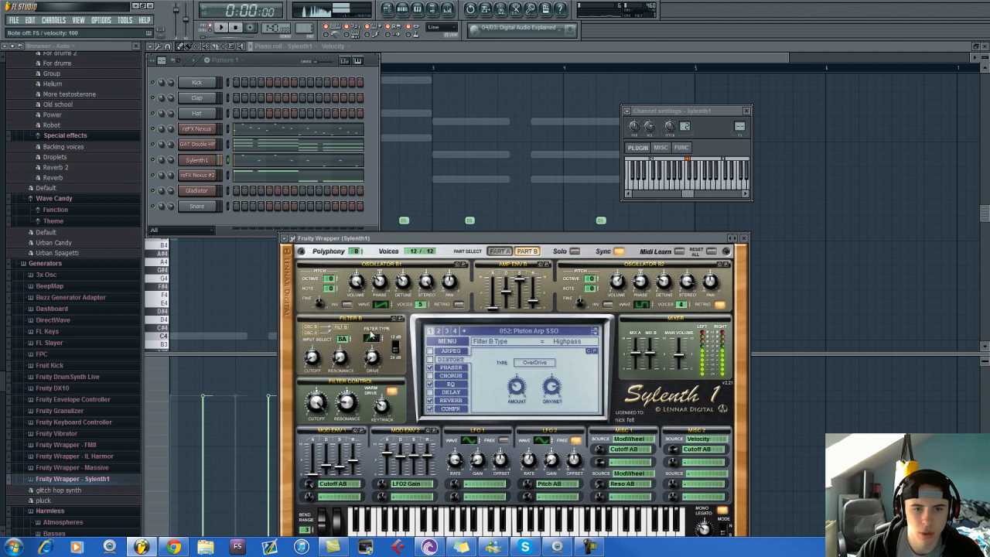
# Adjust the Filter Control cutoff and set Mod Env 1's first destination amount to -0.38, with the whole Sylenth1 window in view.
pyautogui.moveTo(321, 524); pyautogui.dragTo(316, 440)
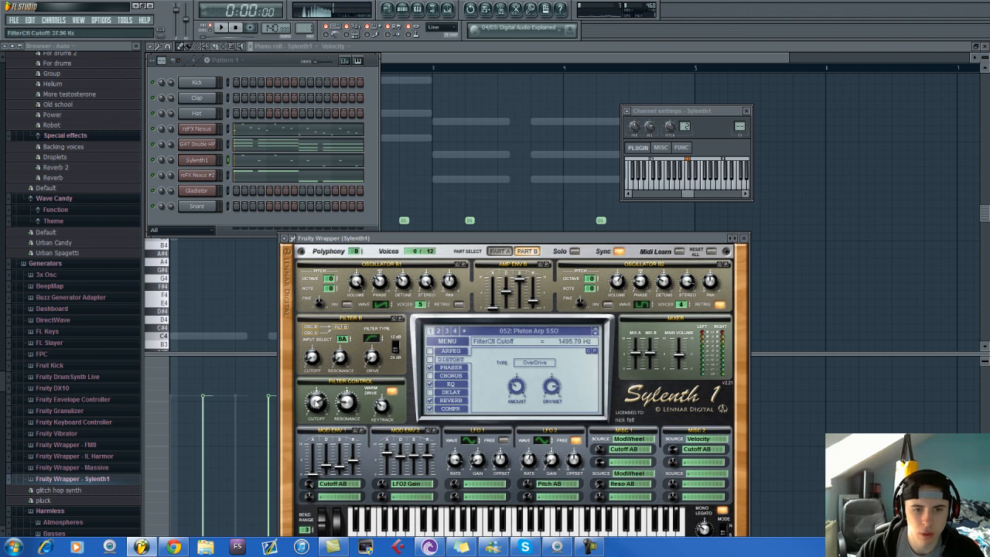
pyautogui.moveTo(329, 556); pyautogui.dragTo(331, 548)
pyautogui.moveTo(399, 232); pyautogui.dragTo(396, 152)
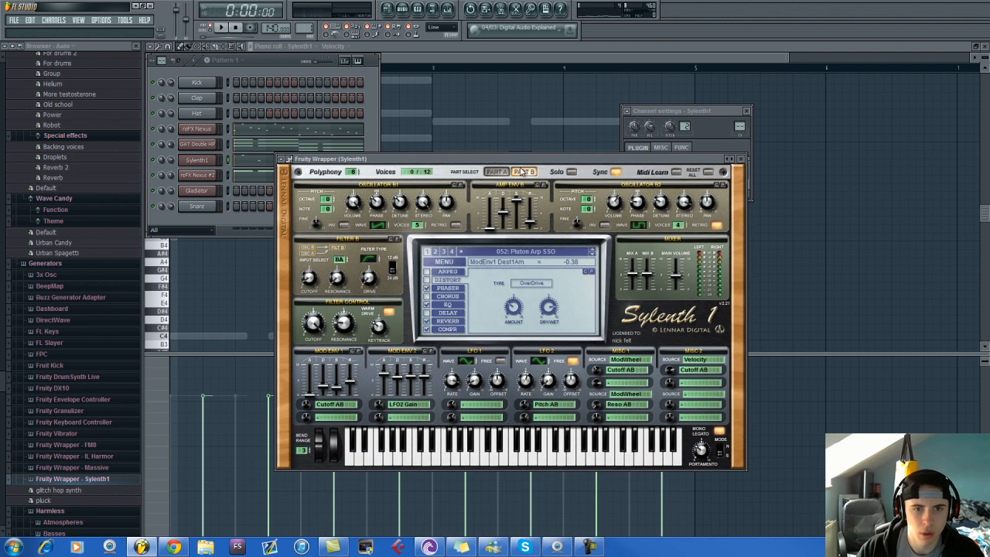
# Solo Part A, adjust its filter with the Filter Control cutoff at 415.25 Hz, and play the pattern.
pyautogui.click(571, 172)
pyautogui.click(497, 172)
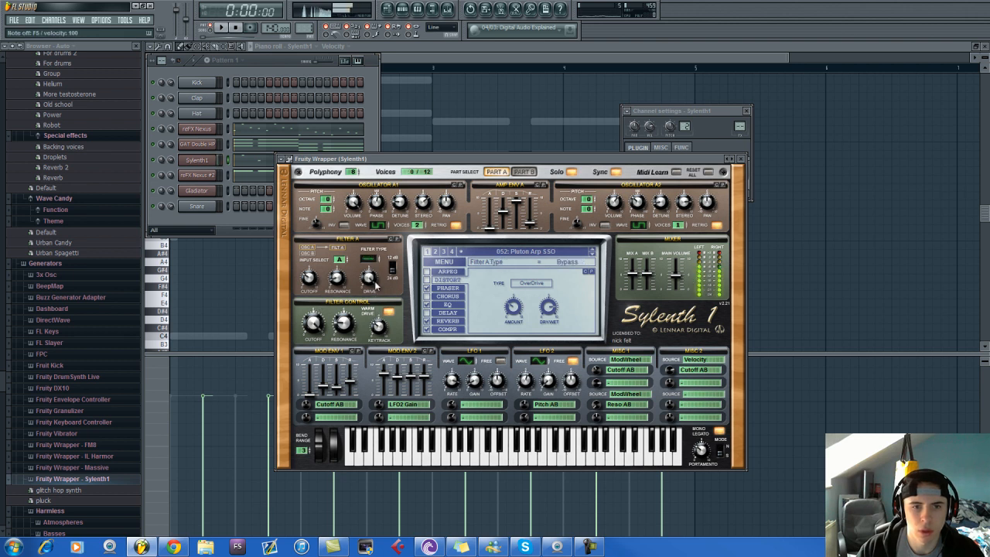
pyautogui.moveTo(308, 284); pyautogui.dragTo(307, 283)
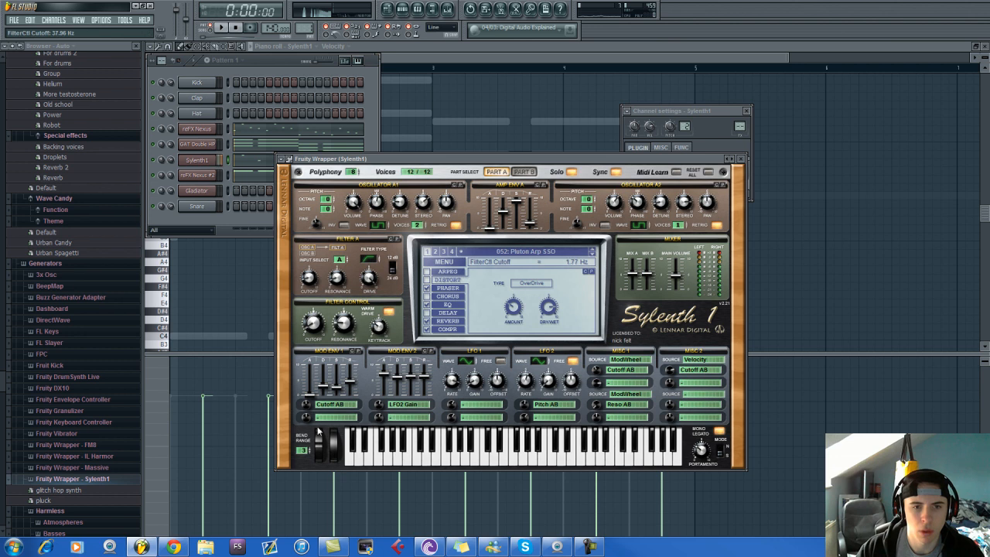
pyautogui.press('space')
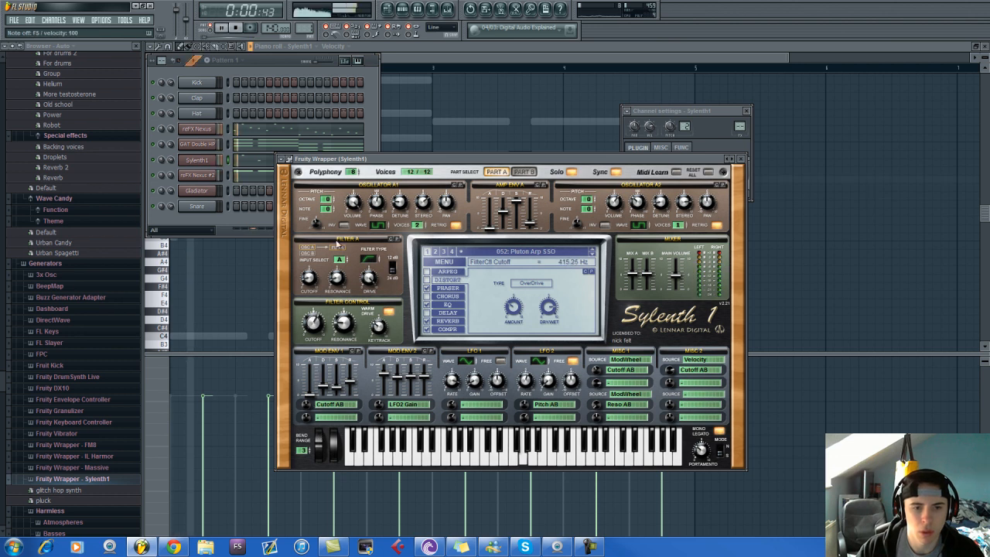
# Set the Sylenth1 portamento time to 3.76 during playback and stop the pattern.
pyautogui.click(171, 165)
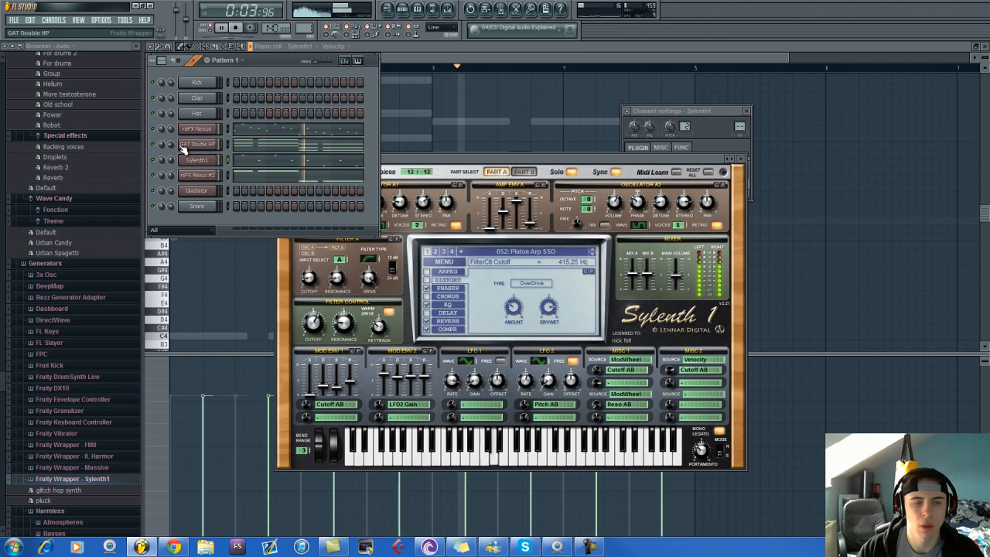
pyautogui.moveTo(700, 450)
pyautogui.mouseDown()
pyautogui.moveTo(707, 421)
pyautogui.moveTo(706, 448)
pyautogui.mouseUp()
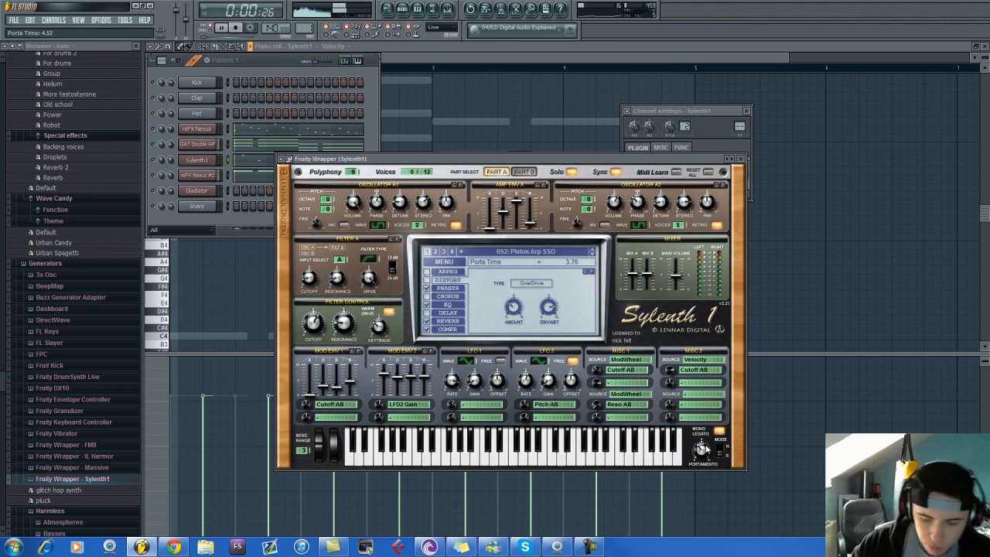
pyautogui.click(267, 55)
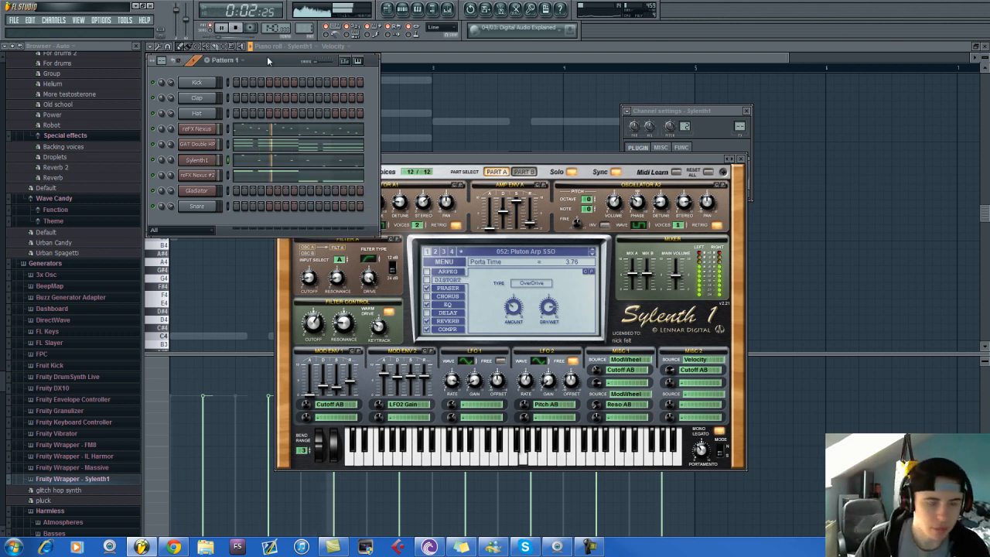
pyautogui.press('space')
# Copy the reFX Nexus #2 bass notes from Pattern 1 into the first empty pattern, Pattern 2.
pyautogui.click(276, 180)
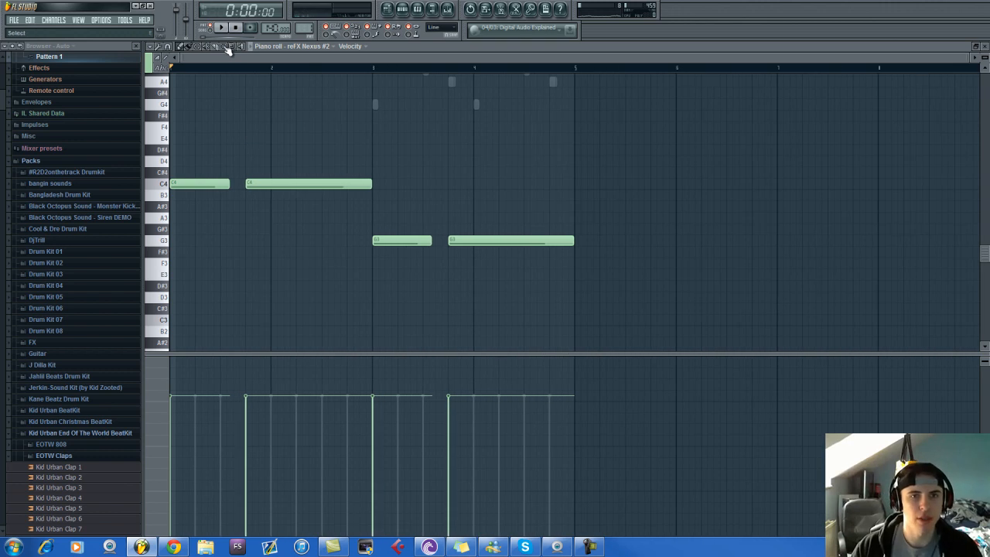
pyautogui.moveTo(207, 111); pyautogui.dragTo(498, 307)
pyautogui.rightClick(305, 26)
pyautogui.click(371, 34)
pyautogui.click(528, 276)
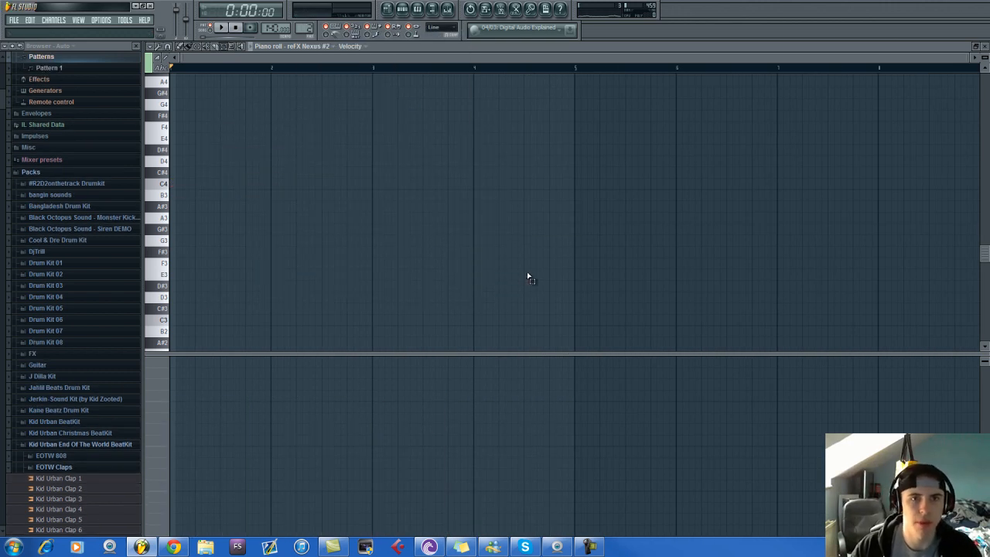
pyautogui.hotkey('ctrl', 'v')
# Return to Pattern 1 and delete its original reFX Nexus #2 notes.
pyautogui.moveTo(313, 29); pyautogui.dragTo(313, 33)
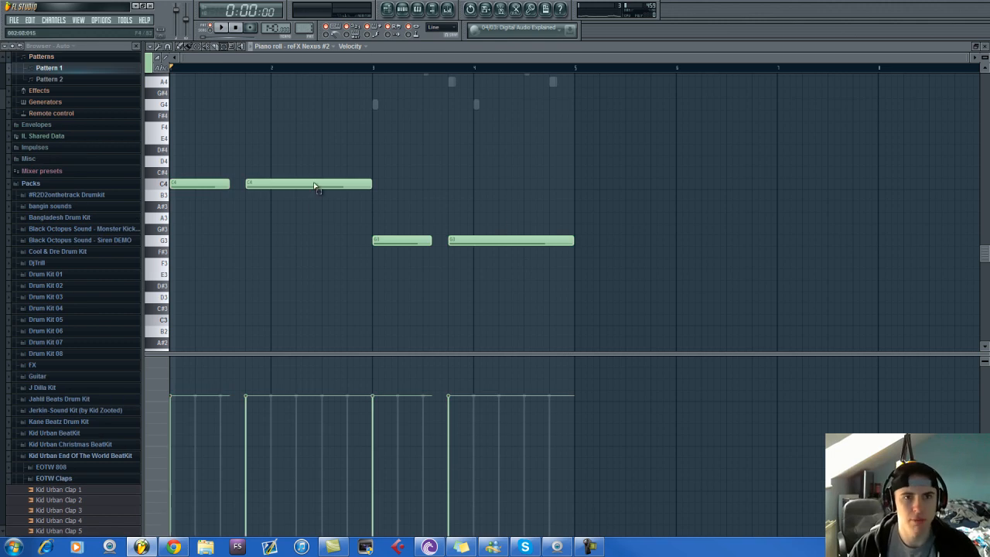
pyautogui.hotkey('ctrl', 'a')
pyautogui.press('Delete')
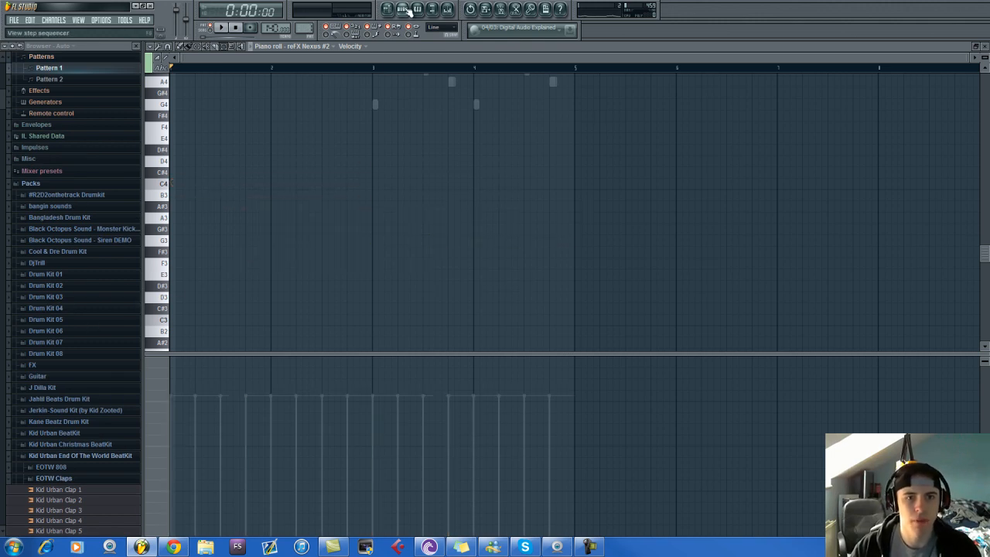
# Move the Sylenth1 notes out of Pattern 1 into a new empty Pattern 3.
pyautogui.click(408, 10)
pyautogui.click(281, 141)
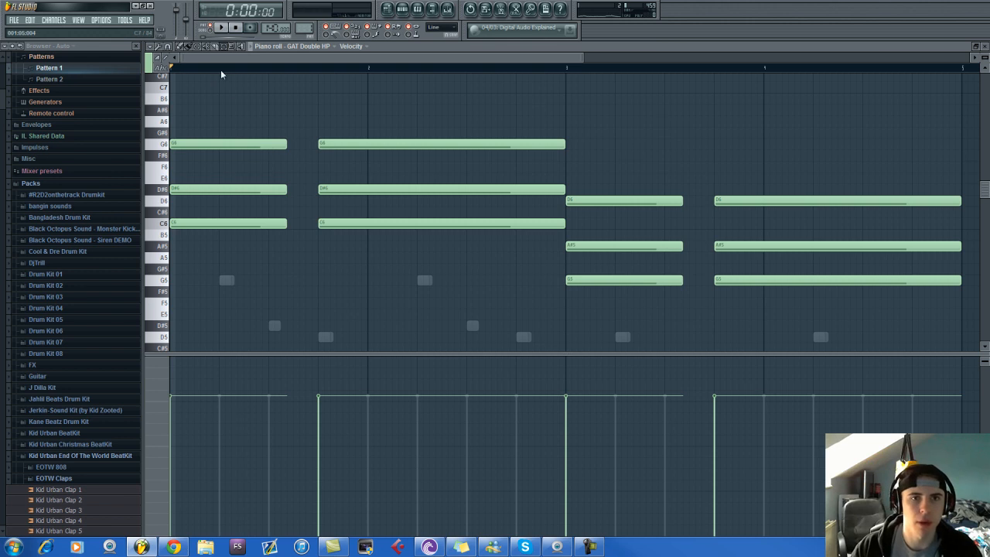
pyautogui.click(402, 10)
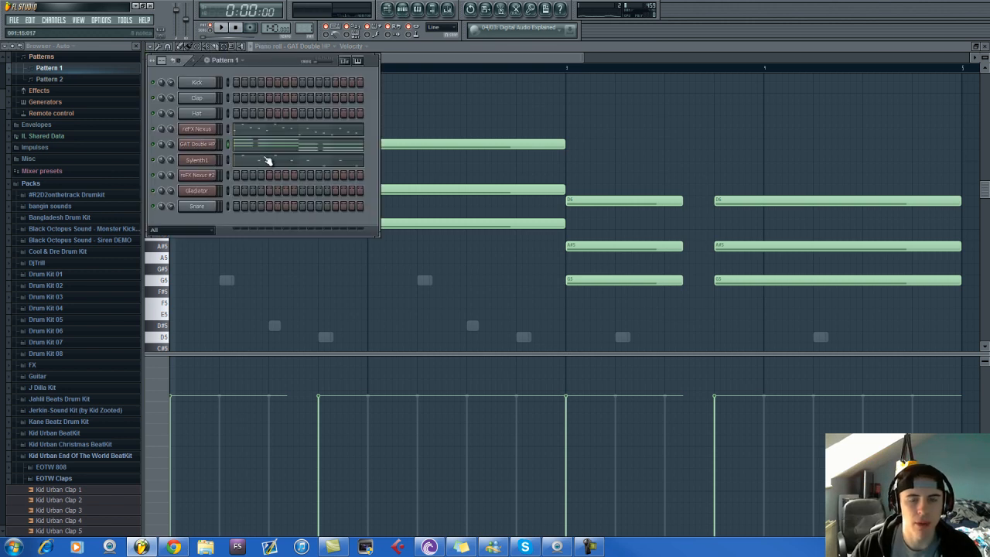
pyautogui.click(266, 160)
pyautogui.moveTo(194, 118); pyautogui.dragTo(941, 321)
pyautogui.press('Delete')
pyautogui.click(305, 28)
pyautogui.click(371, 31)
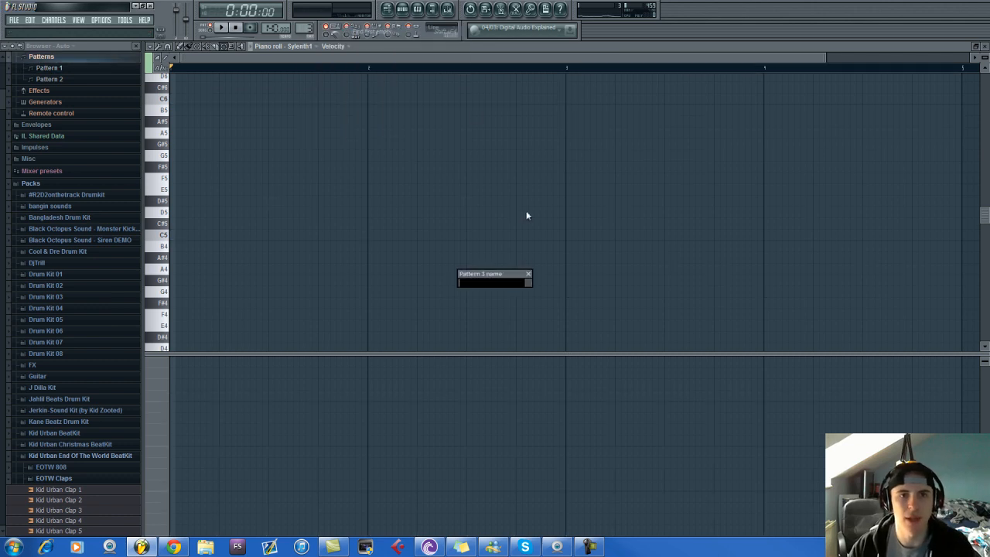
pyautogui.hotkey('ctrl', 'v')
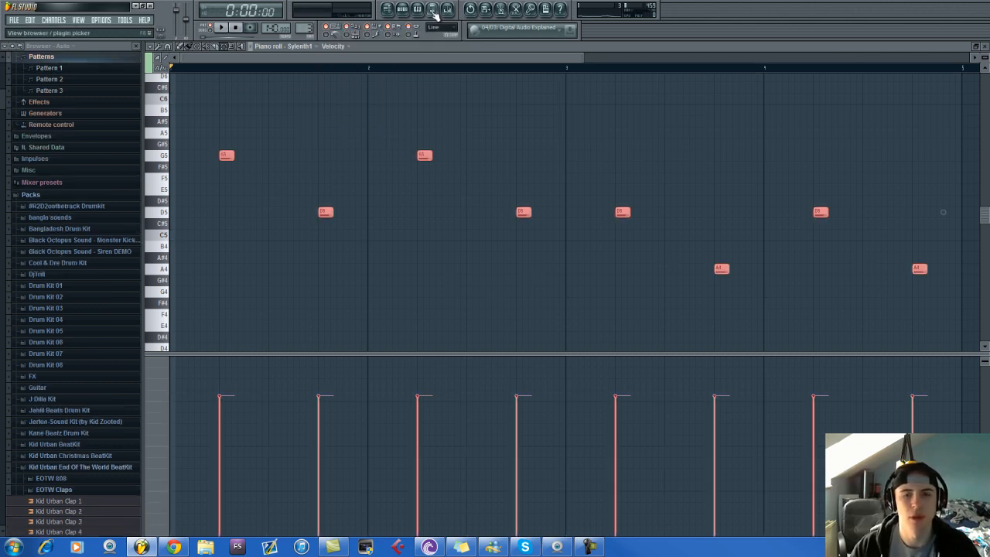
# Move the GAT Double HP chords out of Pattern 1 into a new empty Pattern 4.
pyautogui.click(393, 12)
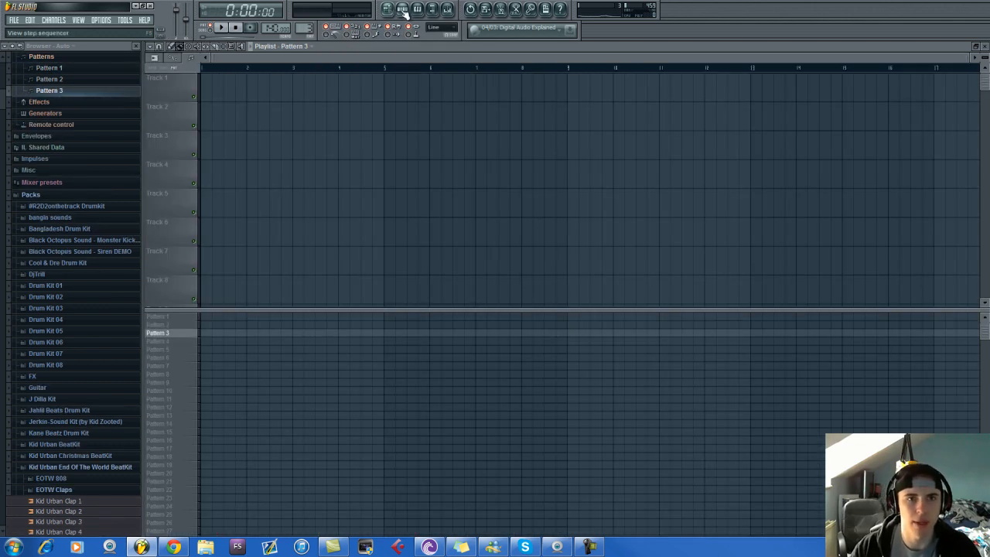
pyautogui.click(399, 11)
pyautogui.moveTo(304, 29); pyautogui.dragTo(302, 46)
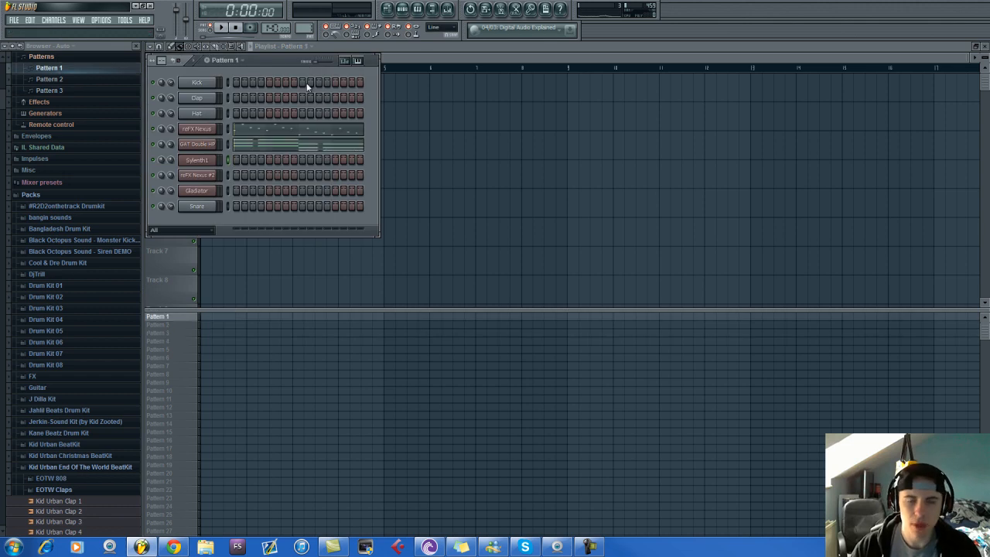
pyautogui.click(292, 145)
pyautogui.moveTo(203, 73); pyautogui.dragTo(876, 317)
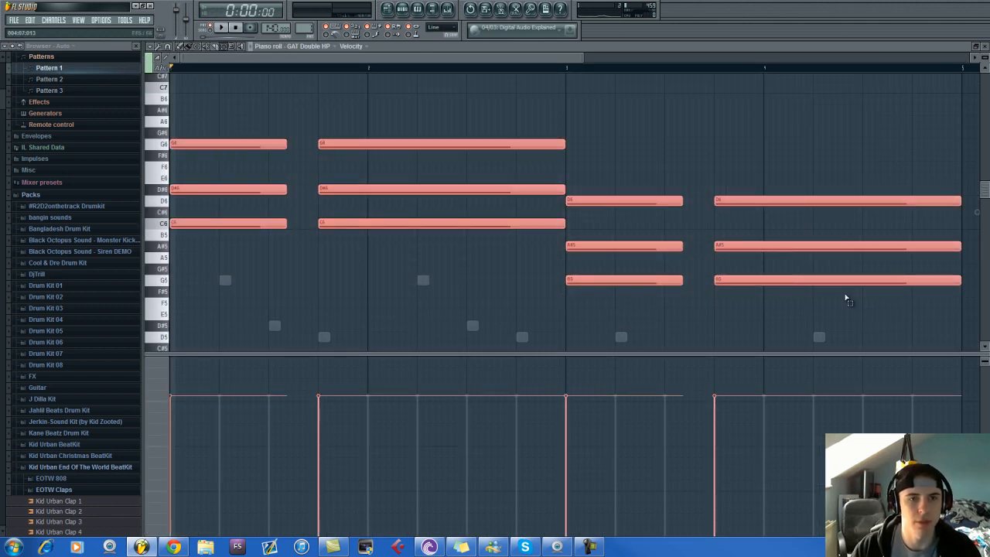
pyautogui.press('Delete')
pyautogui.rightClick(302, 26)
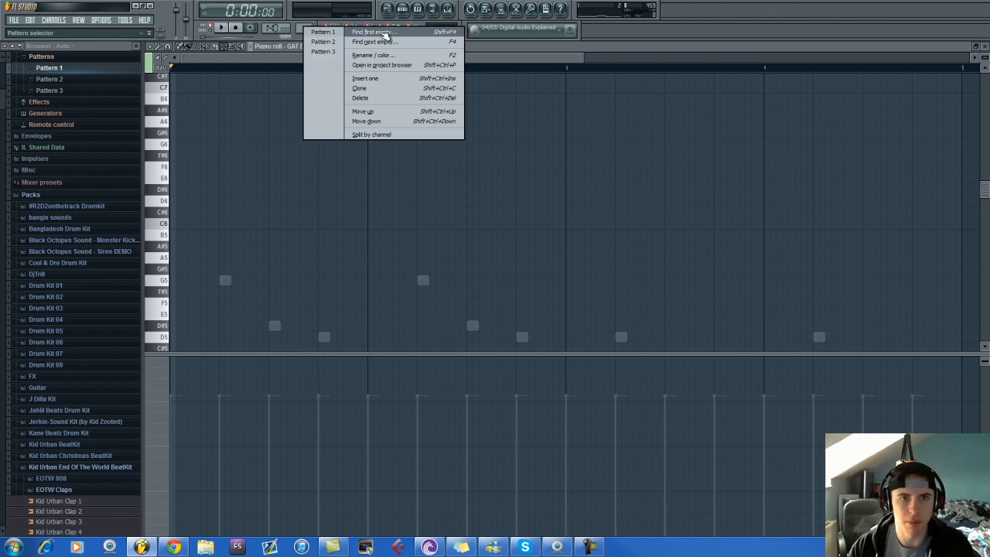
pyautogui.click(380, 33)
pyautogui.click(530, 274)
pyautogui.hotkey('ctrl', 'v')
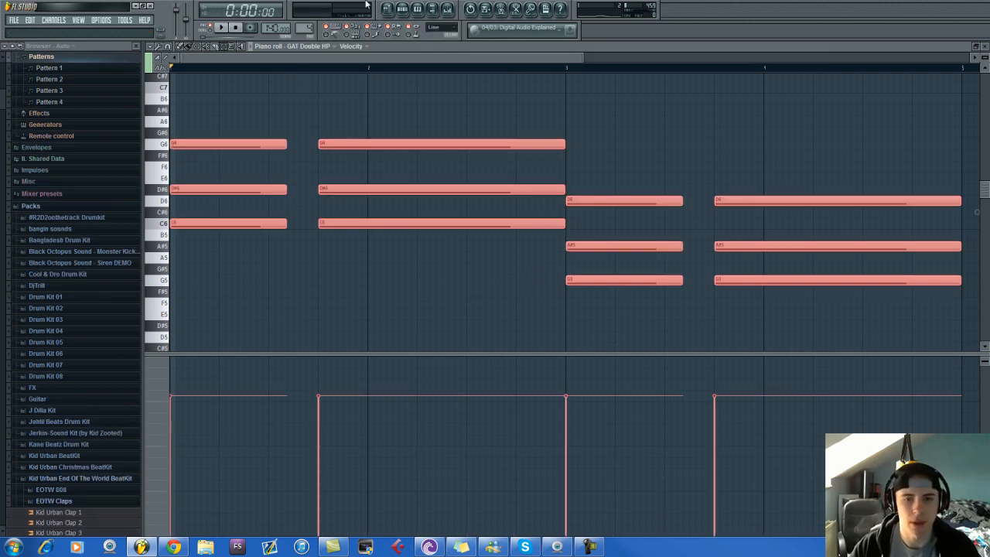
# Fill the playlist rows of Patterns 1, 2 and 3 with clips from bar 1 up to bar 9.
pyautogui.scroll(-3, 302, 26)
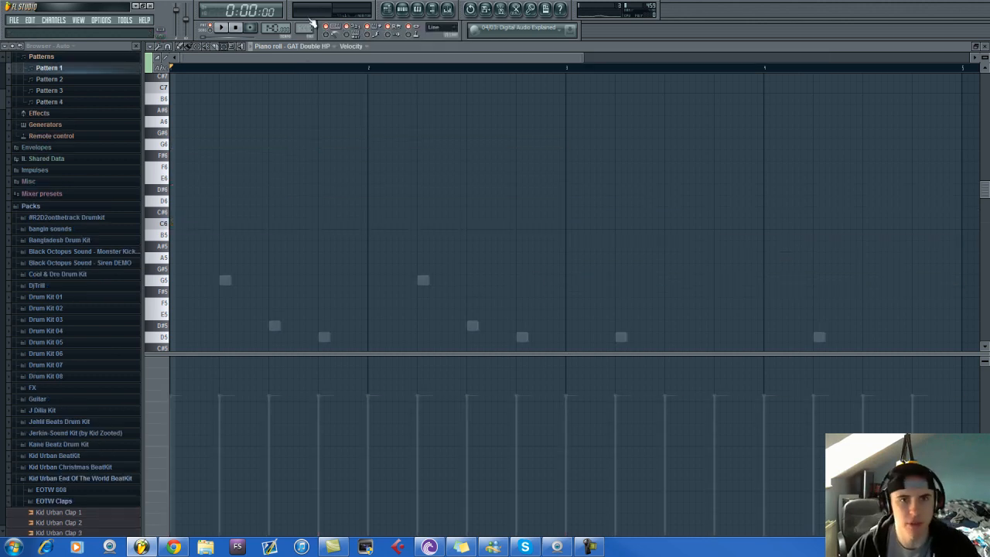
pyautogui.click(387, 8)
pyautogui.press('space')
pyautogui.moveTo(206, 317)
pyautogui.mouseDown()
pyautogui.moveTo(572, 325)
pyautogui.moveTo(603, 302)
pyautogui.mouseUp()
pyautogui.click(199, 325)
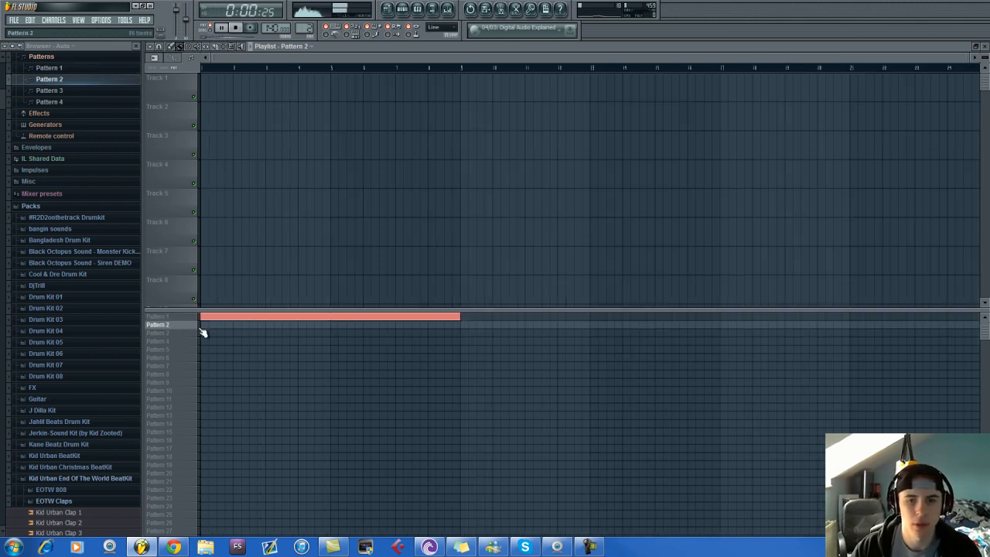
pyautogui.click(201, 334)
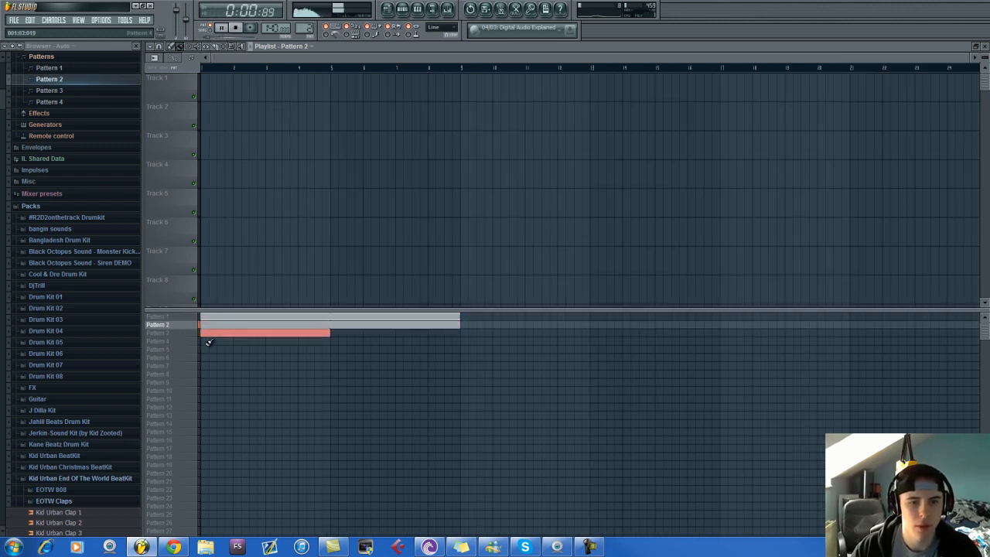
# Place two back-to-back Pattern 4 clips at bars 1 and 5 in the playlist, with the song playing.
pyautogui.click(209, 340)
pyautogui.press('space')
pyautogui.click(338, 341)
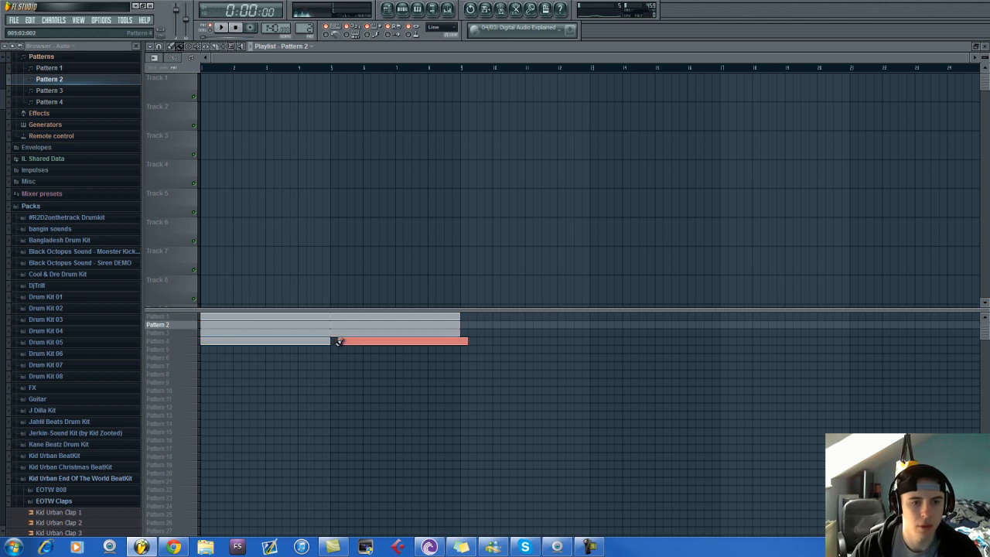
pyautogui.press('space')
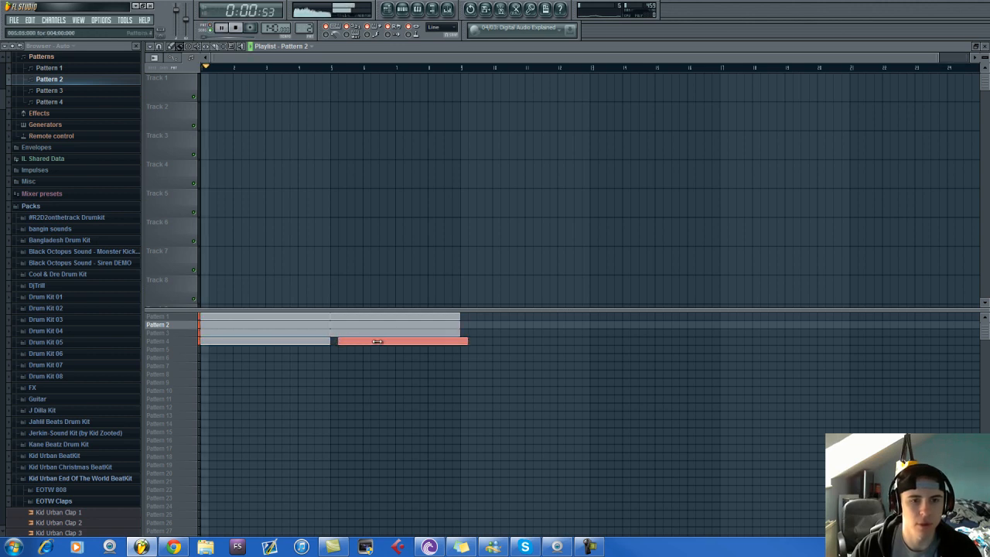
pyautogui.moveTo(379, 341); pyautogui.dragTo(370, 341)
# Listen to the arranged song with the step sequencer open and stop playback.
pyautogui.press('F6')
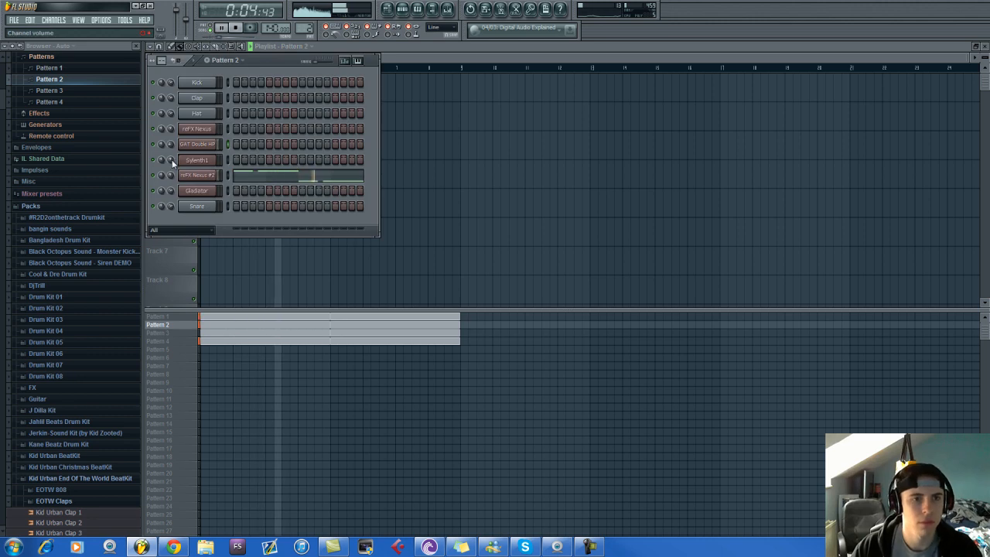
pyautogui.click(509, 145)
pyautogui.rightClick(510, 145)
pyautogui.click(402, 10)
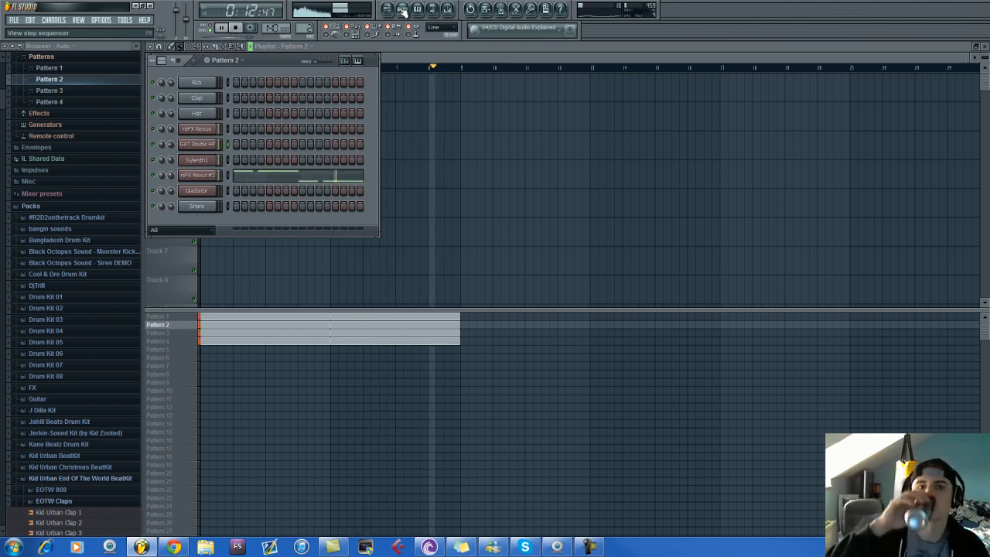
pyautogui.press('space')
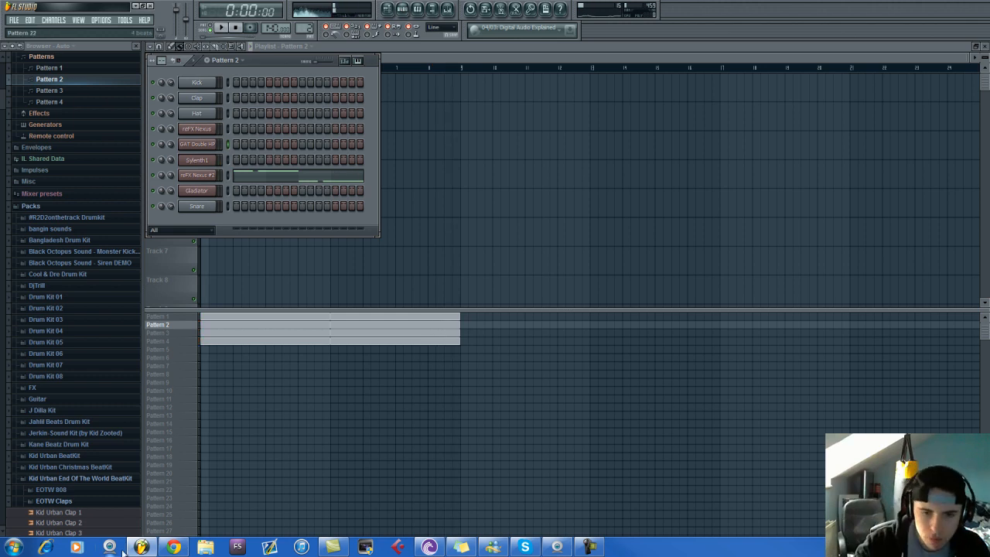
# Add the pinned LV - 808 (10) sample as a new channel below Snare in the step sequencer.
pyautogui.click(144, 548)
pyautogui.click(144, 547)
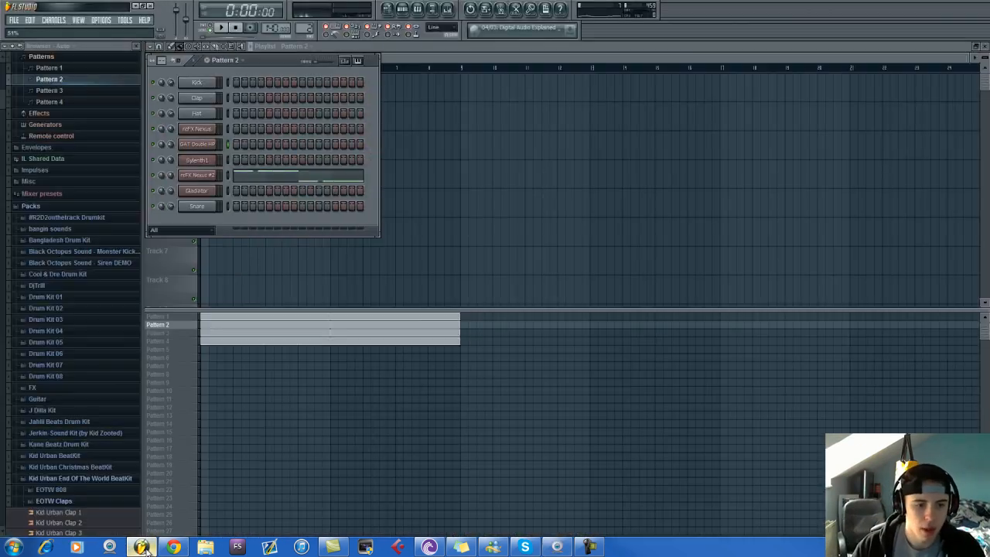
pyautogui.rightClick(144, 548)
pyautogui.moveTo(123, 357); pyautogui.dragTo(208, 223)
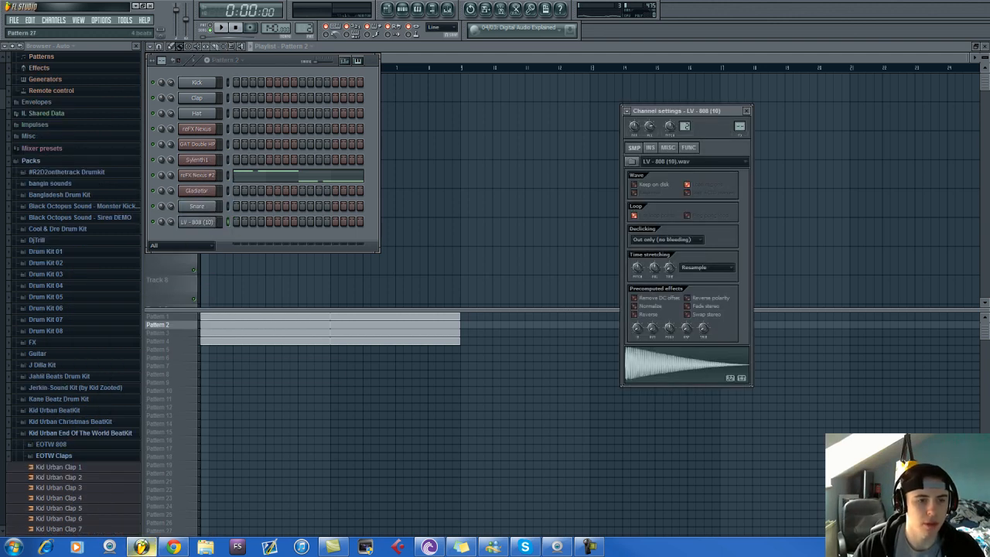
pyautogui.moveTo(141, 546)
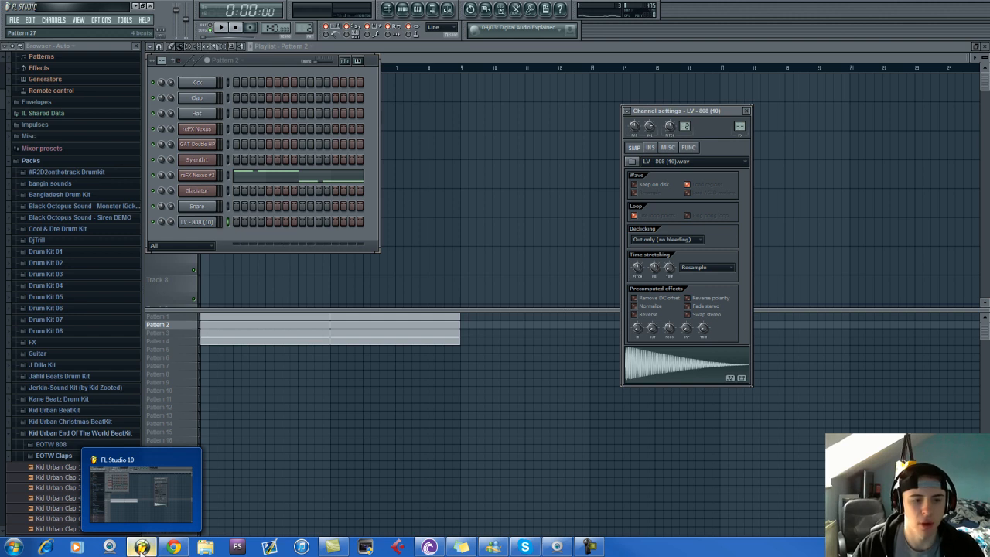
pyautogui.rightClick(141, 546)
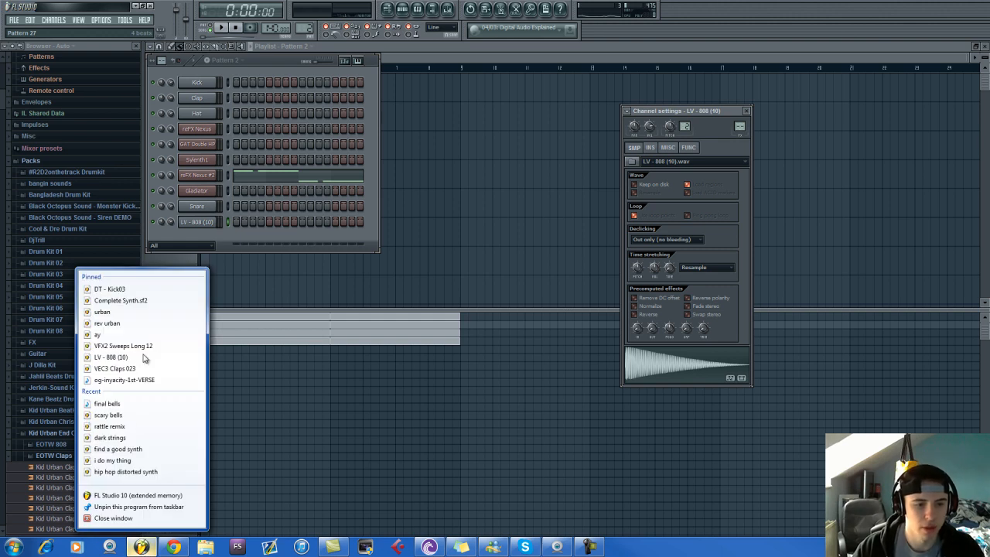
pyautogui.click(289, 234)
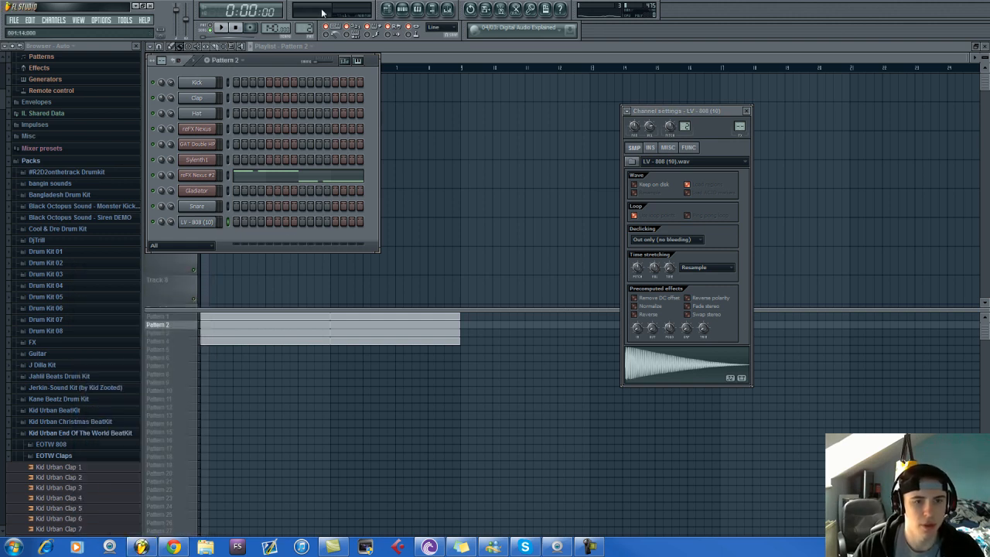
# Switch to the empty Pattern 5 and open the reFX Nexus #2 instrument.
pyautogui.moveTo(309, 28); pyautogui.dragTo(309, 539)
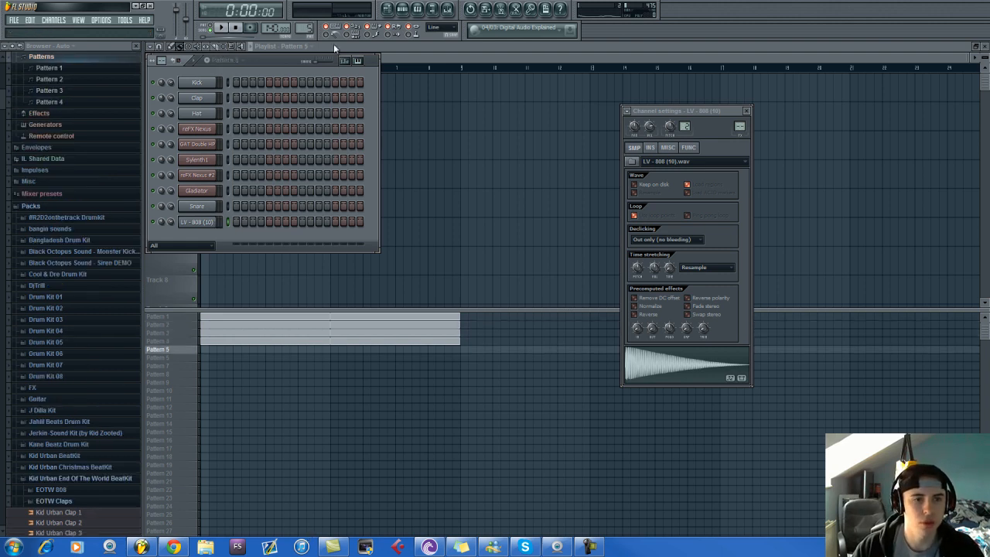
pyautogui.click(206, 133)
pyautogui.click(280, 71)
pyautogui.click(197, 175)
pyautogui.click(592, 314)
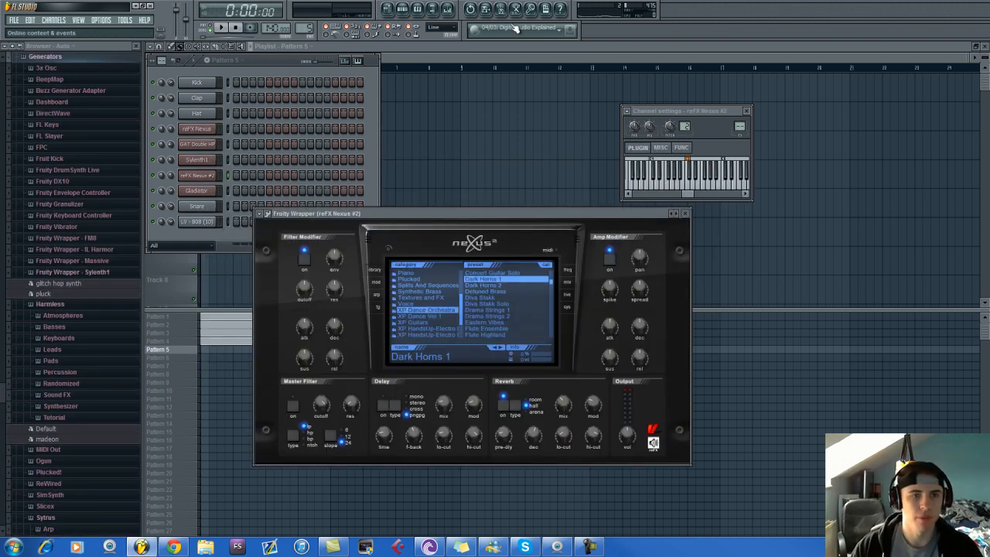
# Route reFX Nexus #2 to mixer track 5 and load Fruity Parametric EQ 2 in its first effect slot.
pyautogui.press('F9')
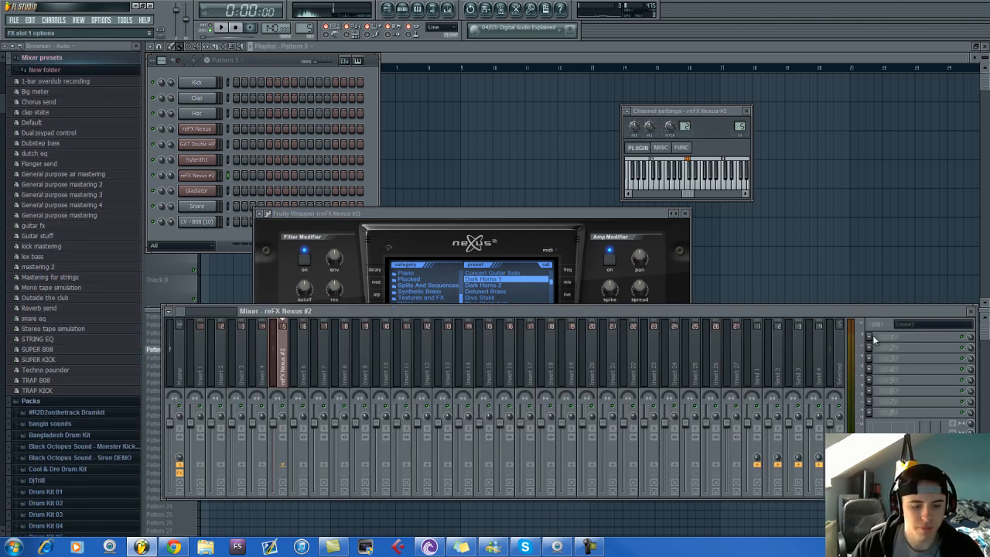
pyautogui.click(877, 341)
pyautogui.click(859, 408)
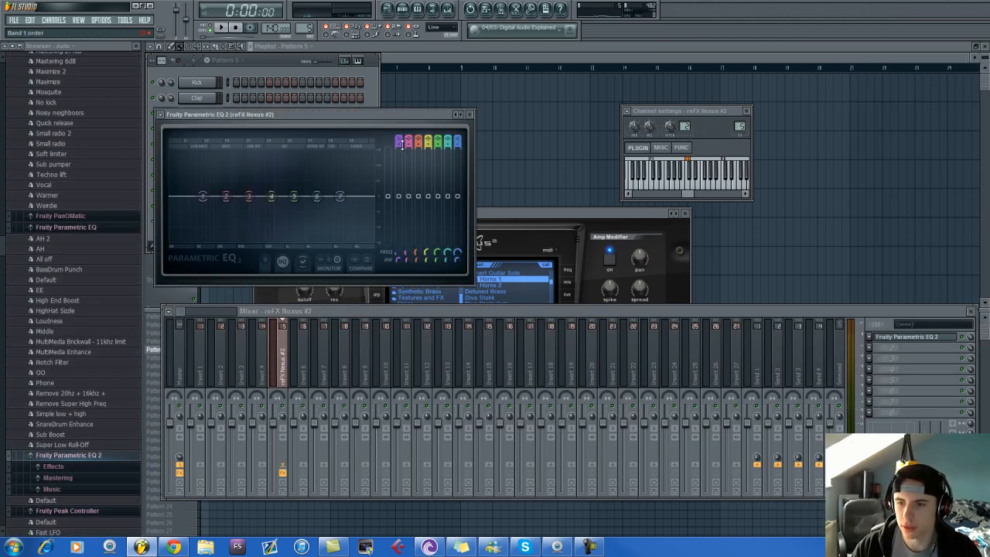
# Turn EQ band 1 into a steep high-pass, raise its frequency to cut the lows, and audition it in song playback.
pyautogui.moveTo(399, 138); pyautogui.dragTo(400, 150)
pyautogui.moveTo(199, 197); pyautogui.dragTo(240, 205)
pyautogui.press('space')
pyautogui.click(219, 30)
pyautogui.rightClick(283, 406)
pyautogui.press('space')
pyautogui.press('space')
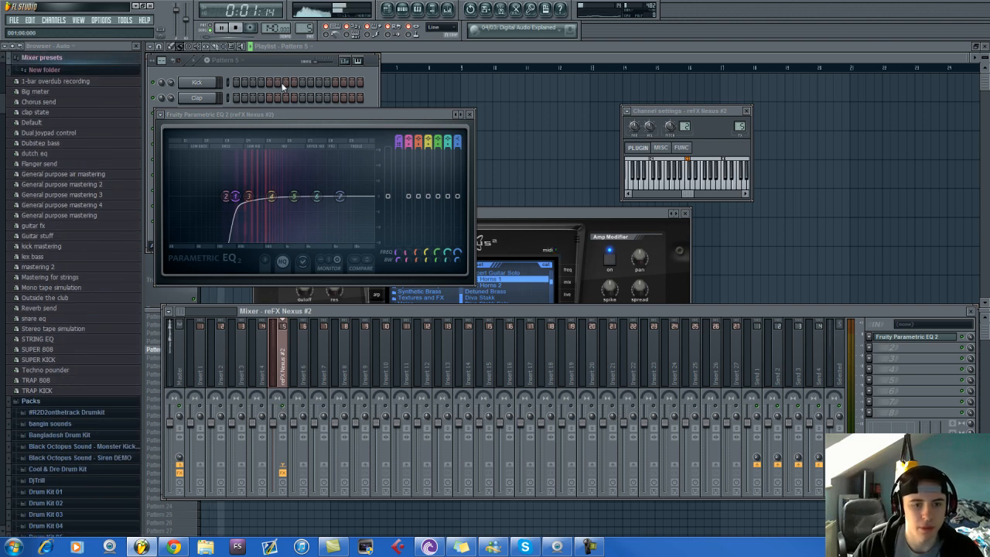
# Play Pattern 2 on its own to check the filtered bass, stop it and switch to Pattern 1.
pyautogui.click(267, 58)
pyautogui.scroll(-3, 294, 29)
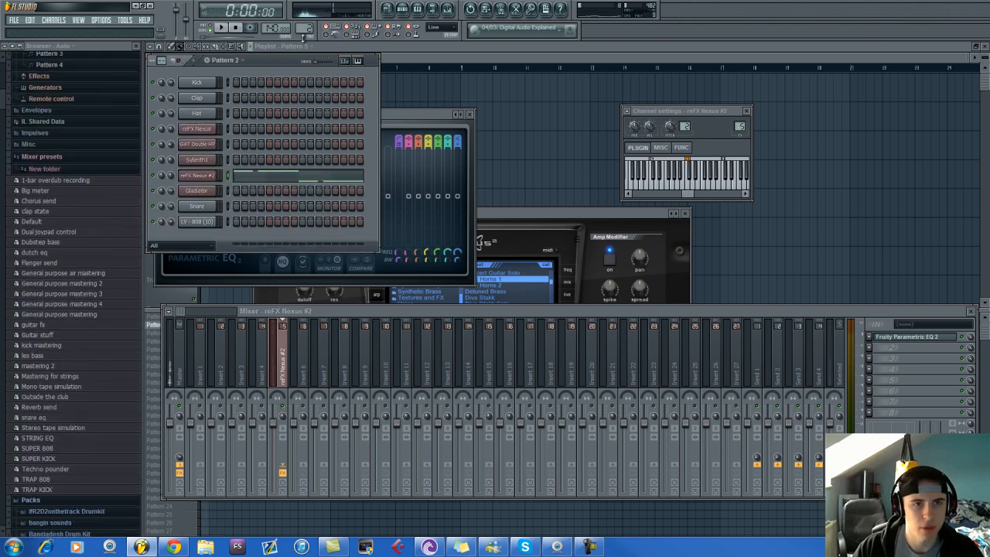
pyautogui.press('space')
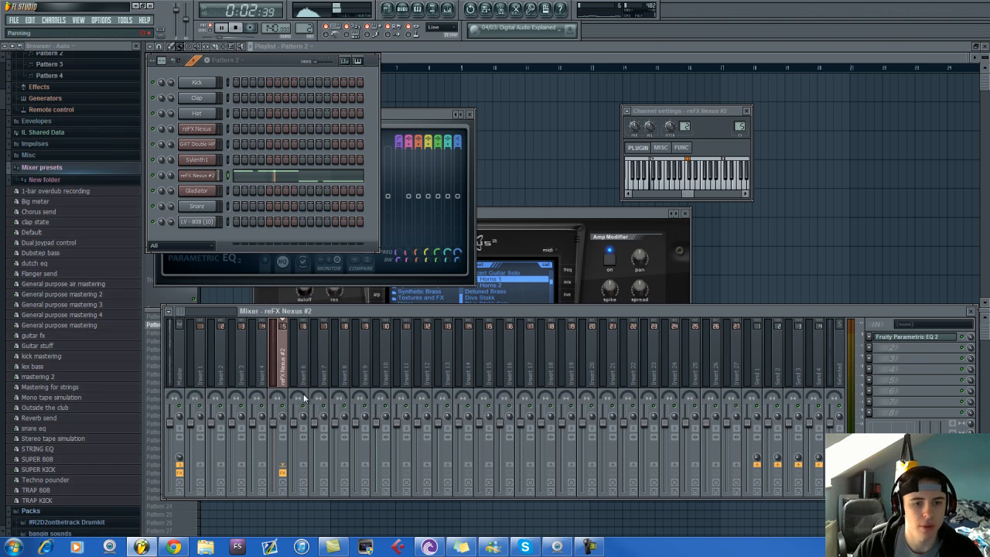
pyautogui.press('space')
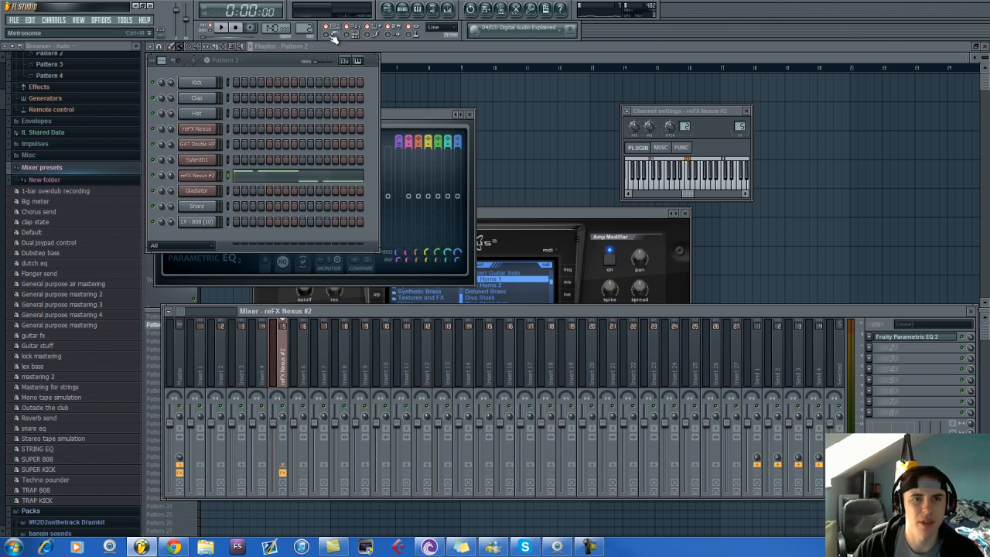
pyautogui.moveTo(309, 26); pyautogui.dragTo(308, 33)
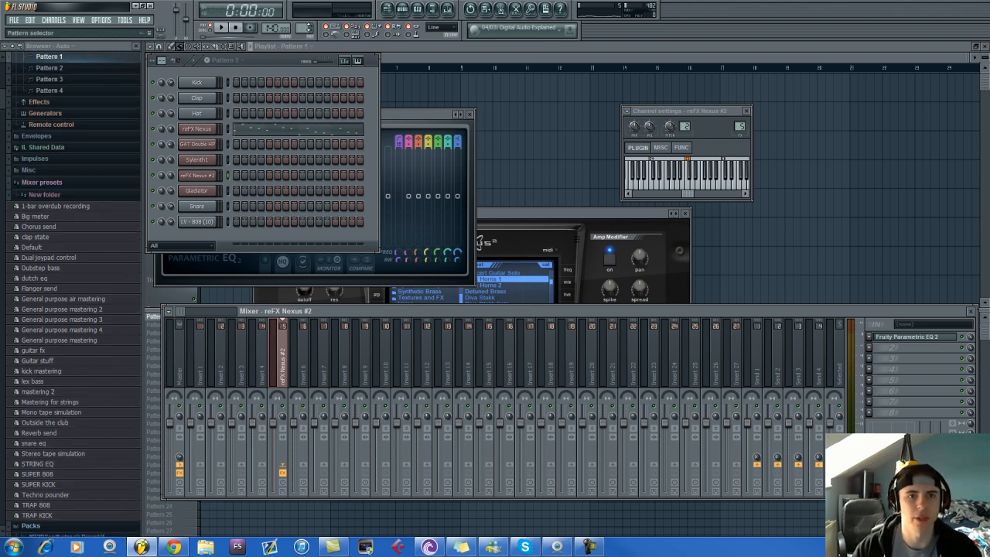
# Route Pattern 1's reFX Nexus to mixer track 6 during playback and load Fruity Parametric EQ 2 in its first effect slot.
pyautogui.click(225, 29)
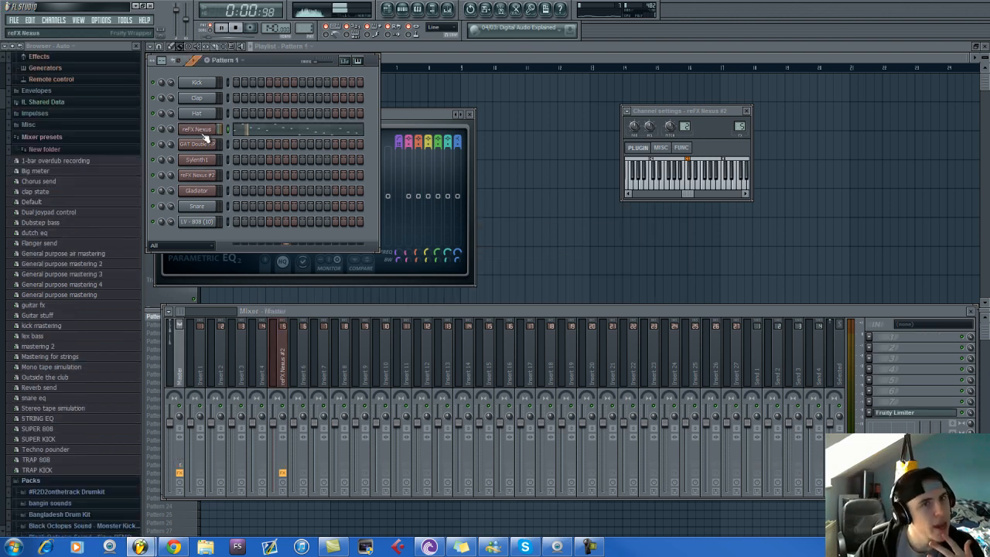
pyautogui.click(203, 132)
pyautogui.press('Return')
pyautogui.click(628, 111)
pyautogui.click(640, 134)
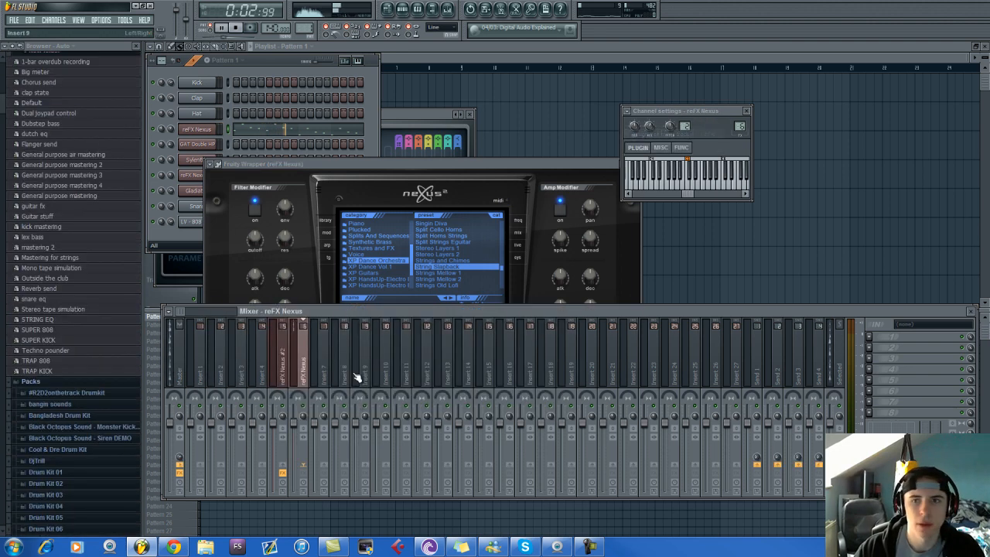
pyautogui.click(873, 336)
pyautogui.click(858, 410)
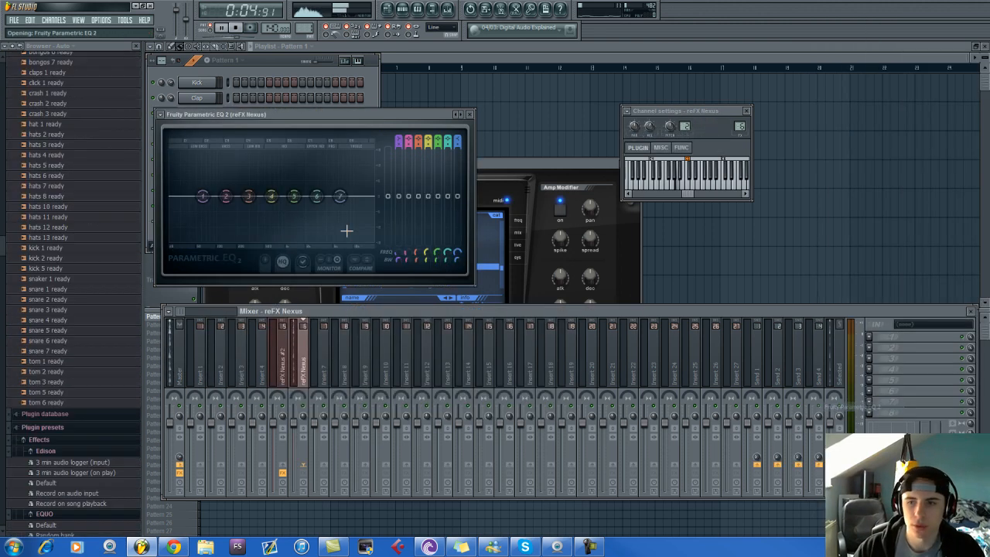
# Make band 1 of the reFX Nexus EQ a high-pass, raise its frequency to cut the lows, and audition Pattern 1.
pyautogui.moveTo(398, 142)
pyautogui.mouseDown()
pyautogui.moveTo(400, 184)
pyautogui.moveTo(400, 142)
pyautogui.mouseUp()
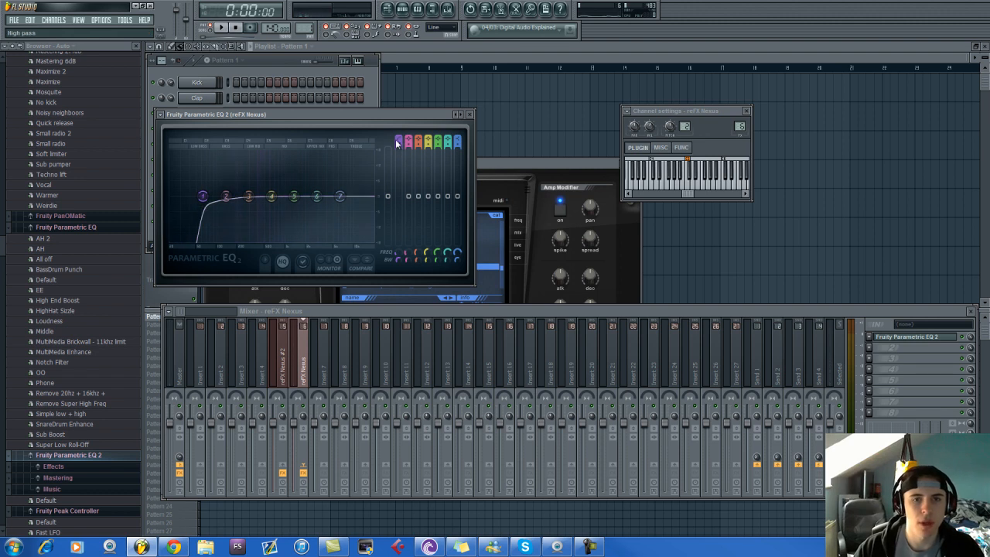
pyautogui.press('space')
pyautogui.moveTo(208, 203); pyautogui.dragTo(245, 204)
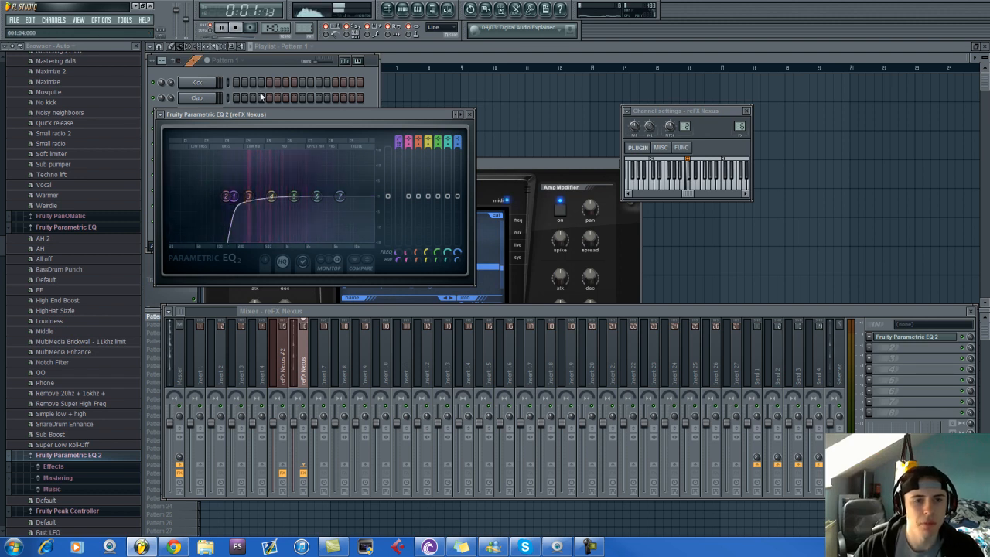
pyautogui.click(269, 61)
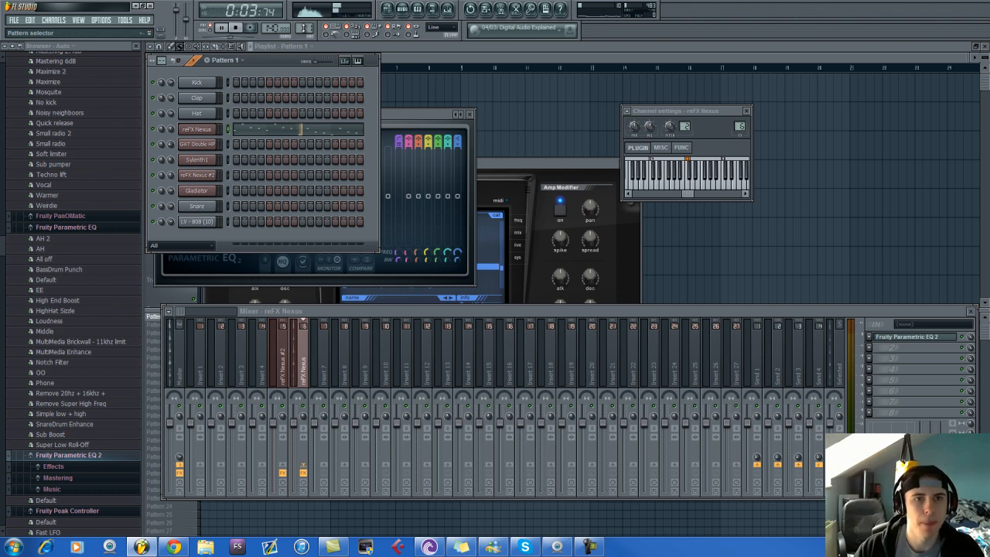
pyautogui.press('space')
# Switch to Pattern 4, route GAT Double HP to mixer track 7 and load Fruity Parametric EQ 2 in its first effect slot.
pyautogui.moveTo(308, 27); pyautogui.dragTo(304, 22)
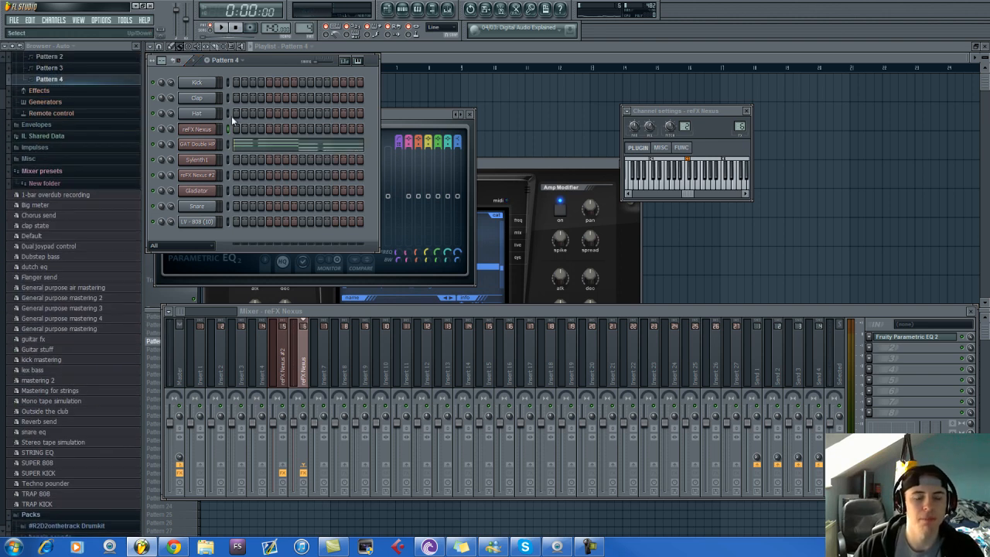
pyautogui.click(197, 144)
pyautogui.click(626, 112)
pyautogui.click(635, 133)
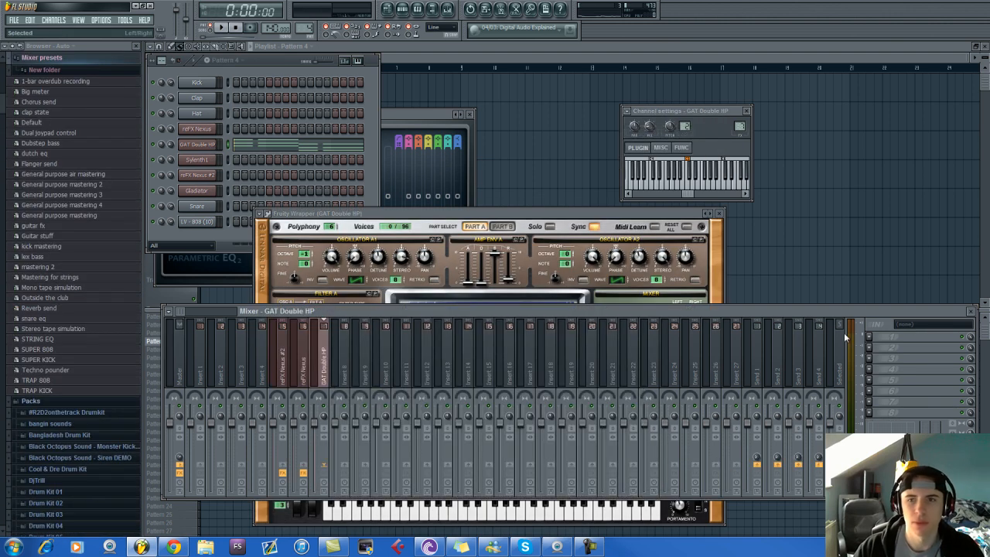
pyautogui.click(866, 339)
pyautogui.click(849, 407)
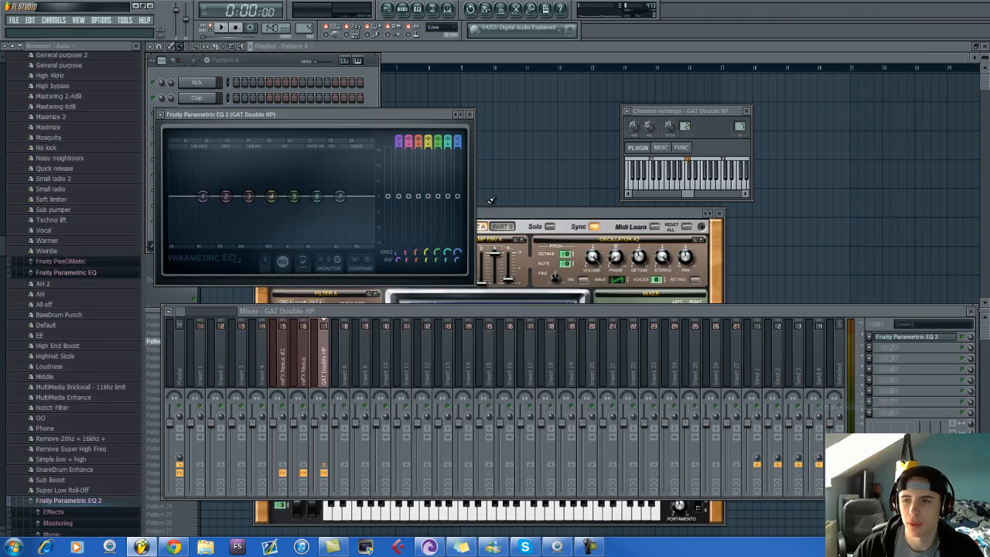
# Make band 1 of the GAT Double HP EQ a high-pass and raise its frequency to cut the lows while Pattern 4 plays.
pyautogui.moveTo(397, 142); pyautogui.dragTo(403, 197)
pyautogui.press('space')
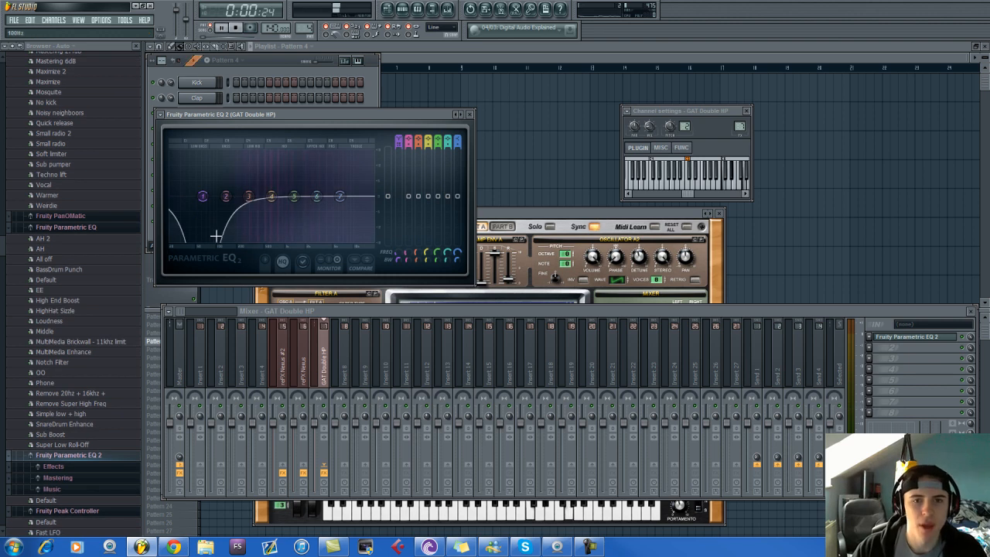
pyautogui.moveTo(399, 142); pyautogui.dragTo(400, 164)
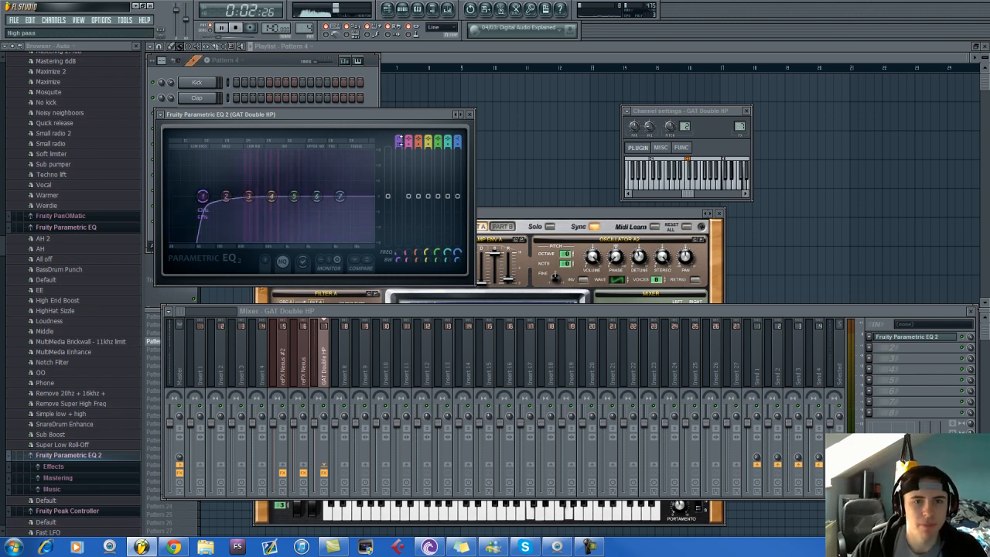
pyautogui.moveTo(203, 196); pyautogui.dragTo(252, 199)
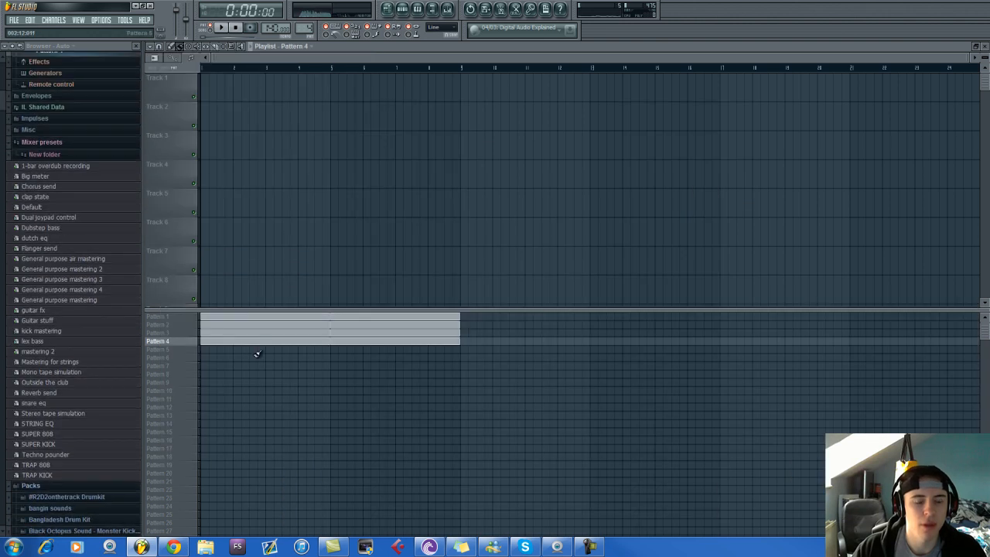
# Play the arranged patterns in song mode to check the filtered instruments, stop playback and reopen the step sequencer.
pyautogui.click(221, 27)
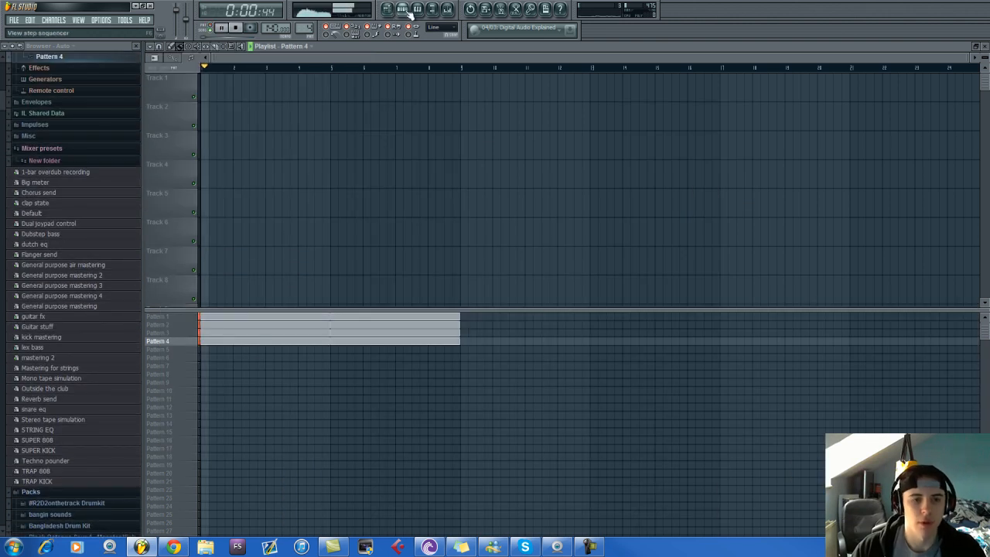
pyautogui.press('space')
pyautogui.click(403, 10)
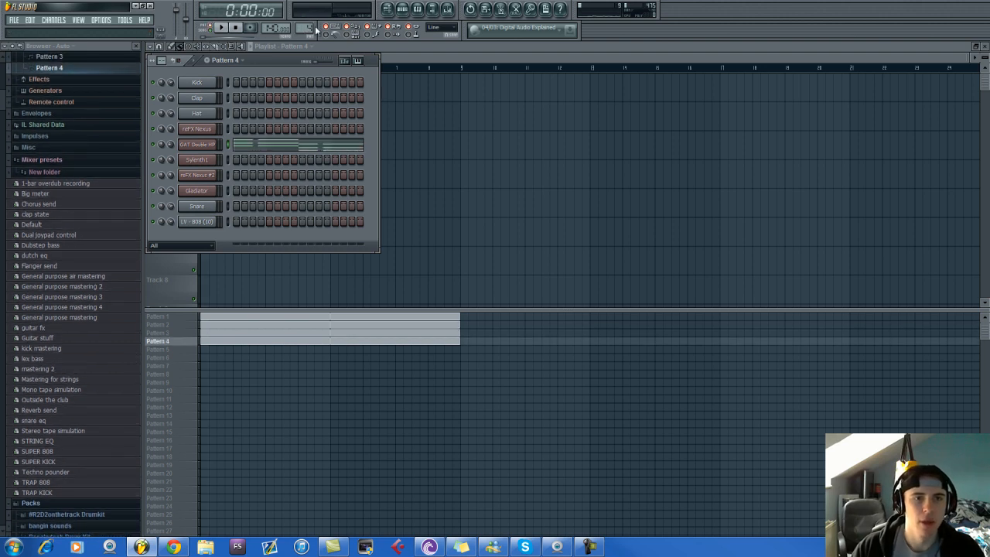
# Transpose all reFX Nexus notes in Pattern 1 up three semitones so the first lands on D#5, and audition them.
pyautogui.moveTo(308, 30); pyautogui.dragTo(306, 58)
pyautogui.click(290, 130)
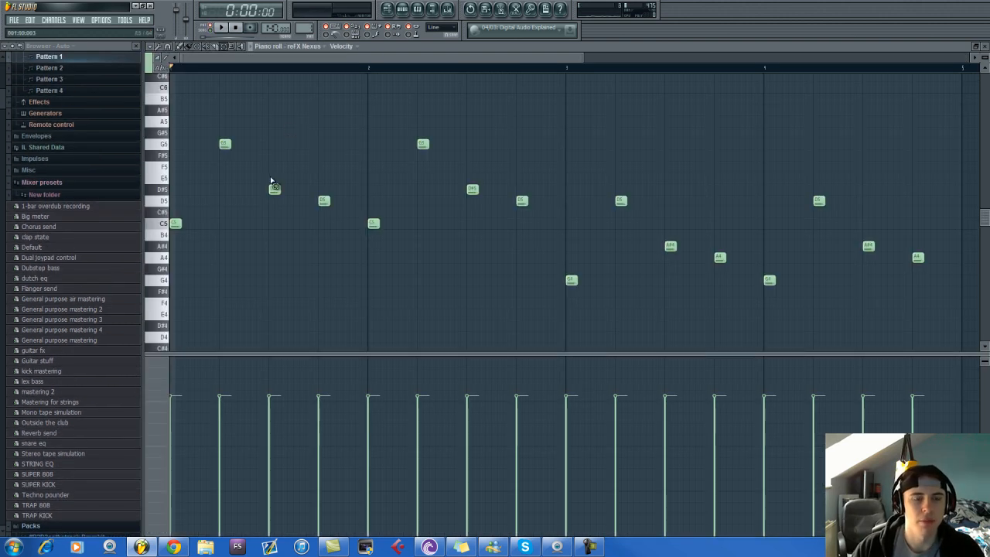
pyautogui.scroll(-2, 579, 165)
pyautogui.moveTo(660, 129); pyautogui.dragTo(79, 296)
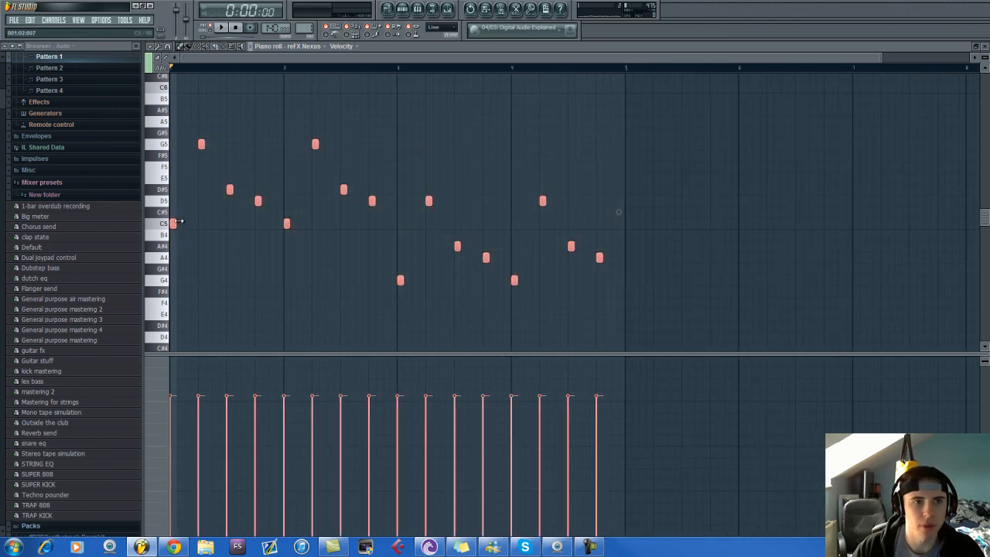
pyautogui.moveTo(171, 224); pyautogui.dragTo(161, 189)
pyautogui.press('space')
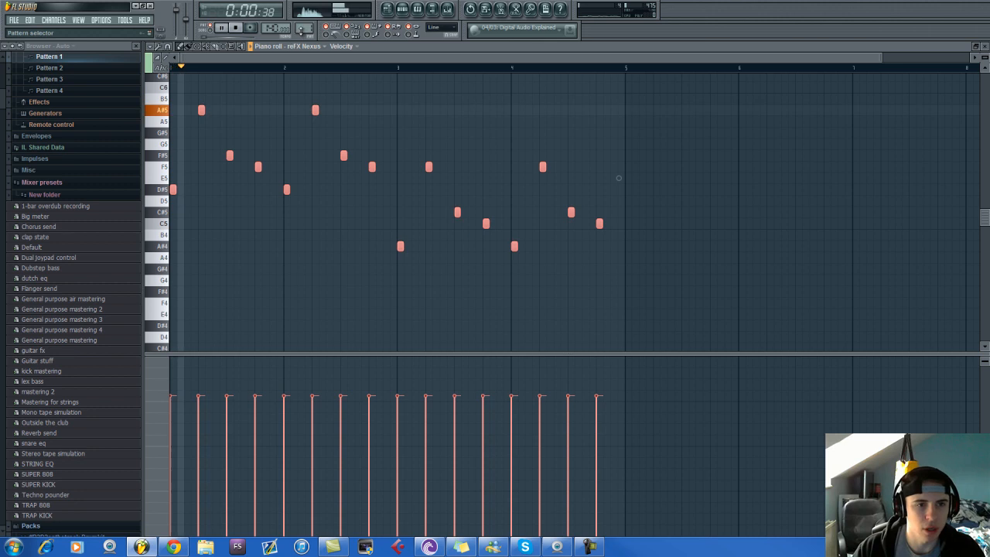
# Transpose all reFX Nexus #2 bass notes in Pattern 2 down nine semitones so the first lands on D#3, and audition them.
pyautogui.click(387, 10)
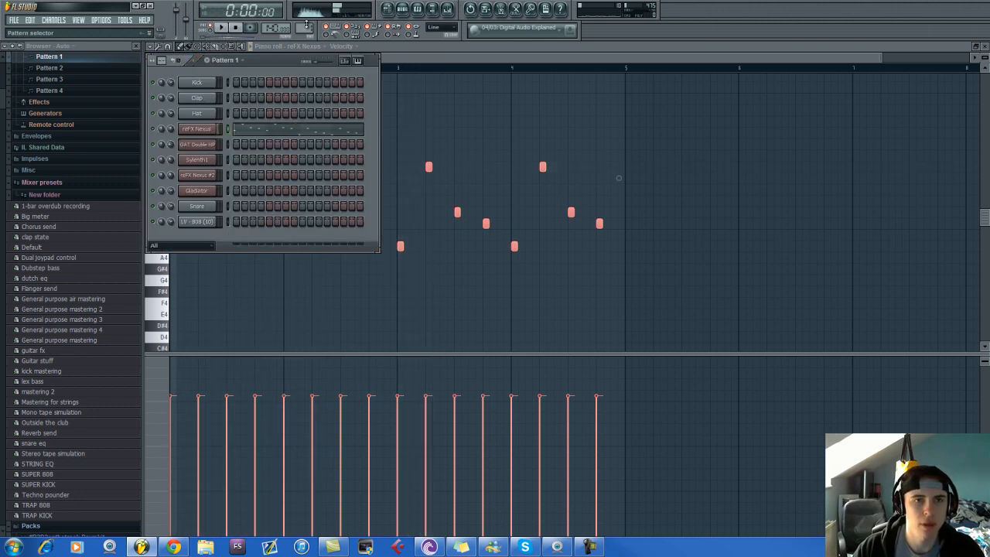
pyautogui.moveTo(307, 28); pyautogui.dragTo(307, 24)
pyautogui.click(270, 178)
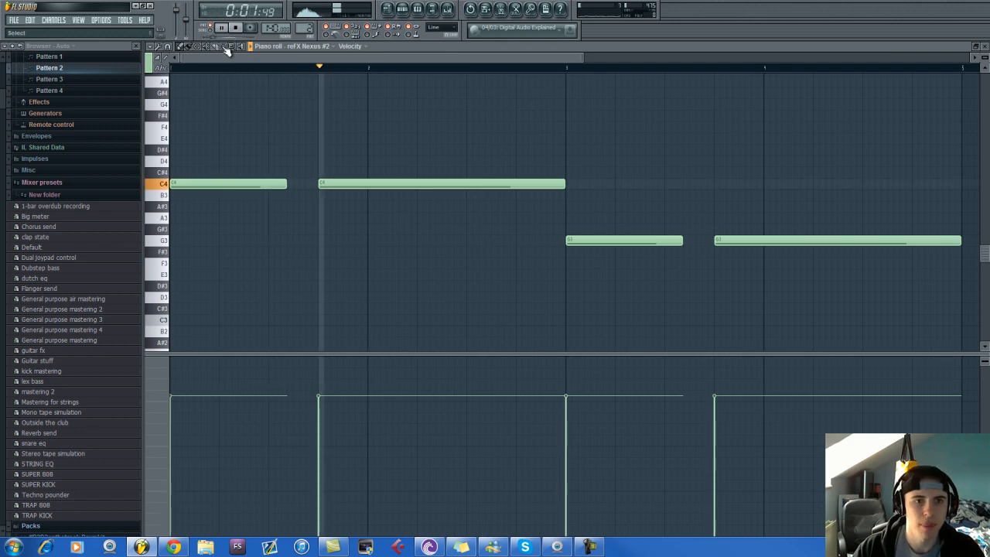
pyautogui.moveTo(208, 123); pyautogui.dragTo(782, 312)
pyautogui.press('space')
pyautogui.moveTo(208, 190); pyautogui.dragTo(182, 198)
pyautogui.press('space')
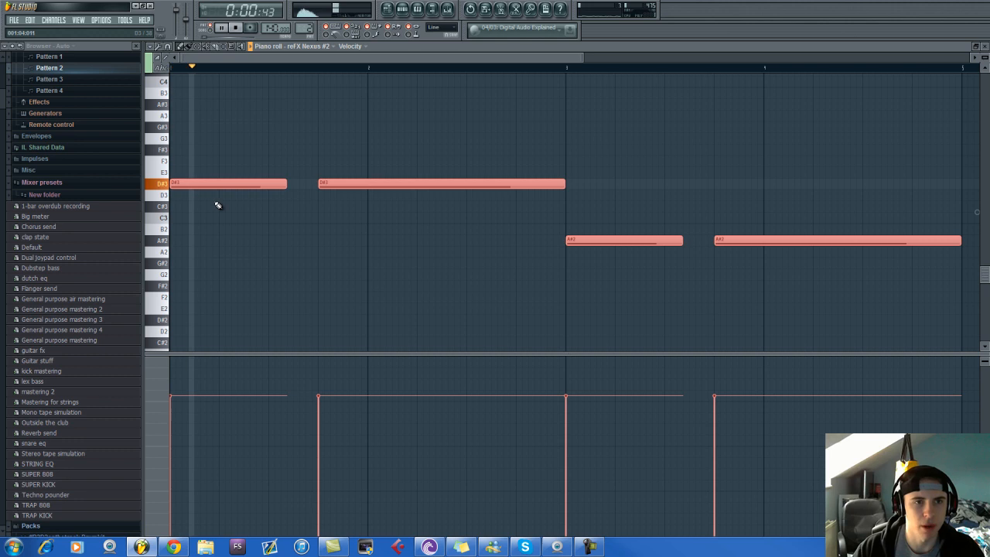
# Move all Sylenth1 notes in Pattern 3 down four semitones so the first lands on D#5, and audition them.
pyautogui.click(403, 10)
pyautogui.scroll(1, 305, 27)
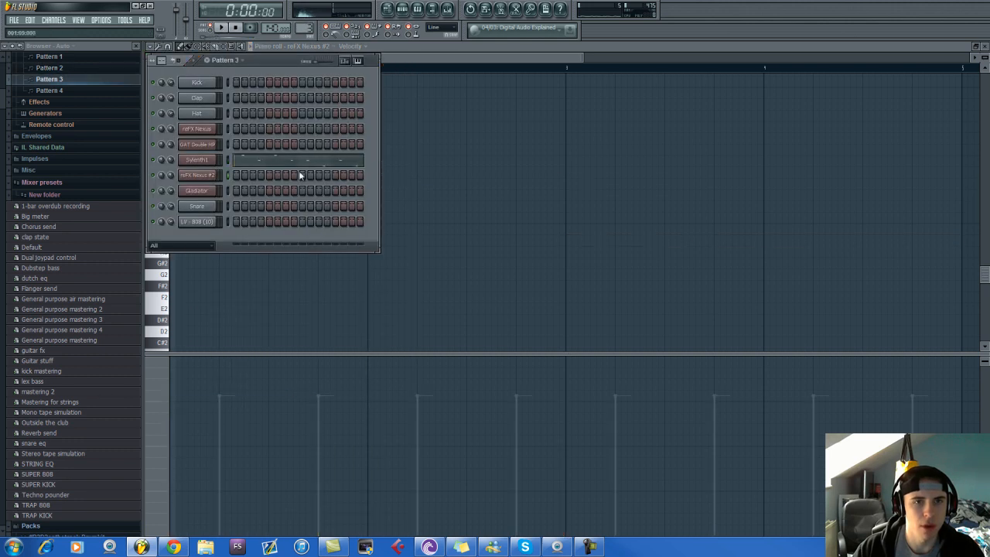
pyautogui.click(269, 160)
pyautogui.click(224, 48)
pyautogui.moveTo(219, 76); pyautogui.dragTo(945, 321)
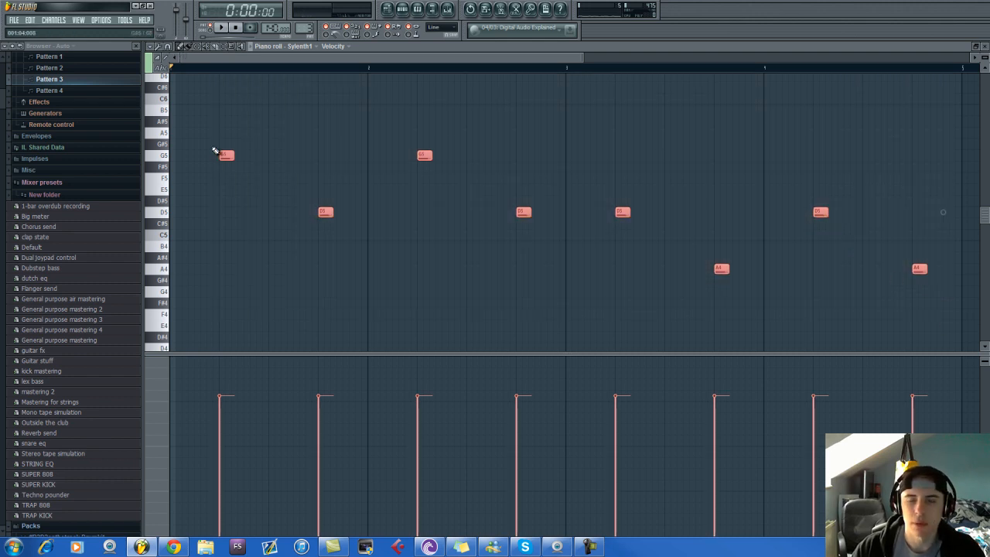
pyautogui.moveTo(223, 156); pyautogui.dragTo(223, 199)
pyautogui.press('space')
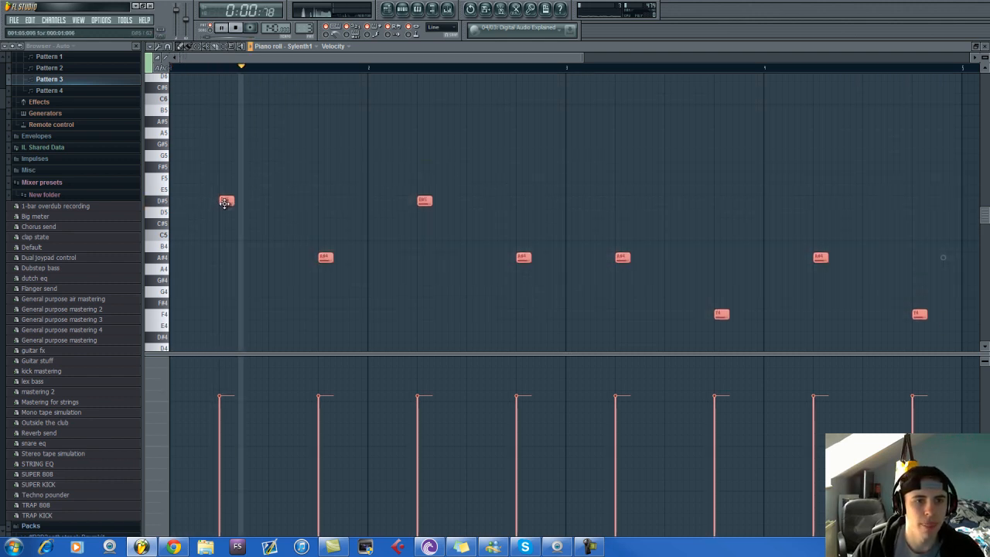
# Raise the selected Sylenth1 notes one octave so the first lands on D#6, and check the playback.
pyautogui.scroll(1, 228, 207)
pyautogui.scroll(2, 228, 208)
pyautogui.moveTo(232, 270); pyautogui.dragTo(232, 135)
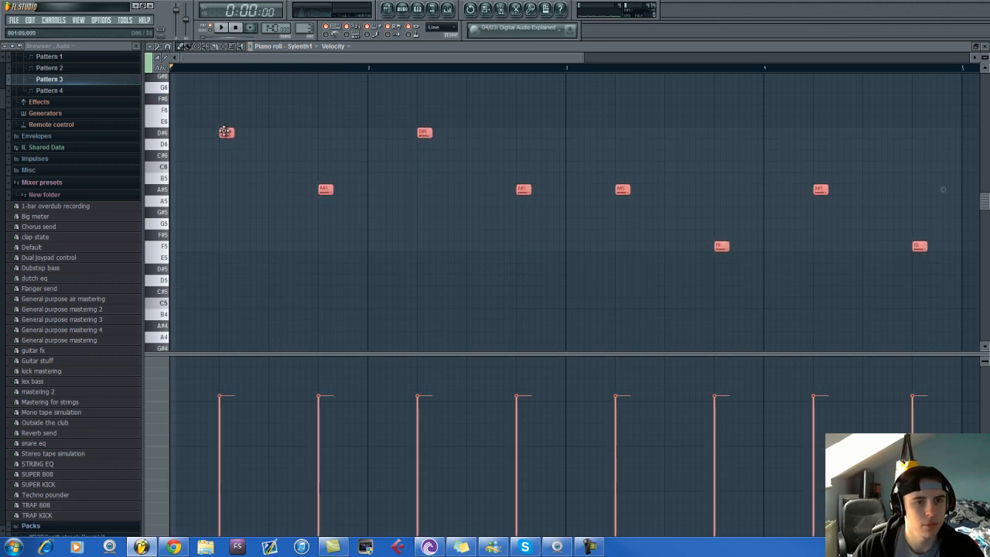
pyautogui.press('space')
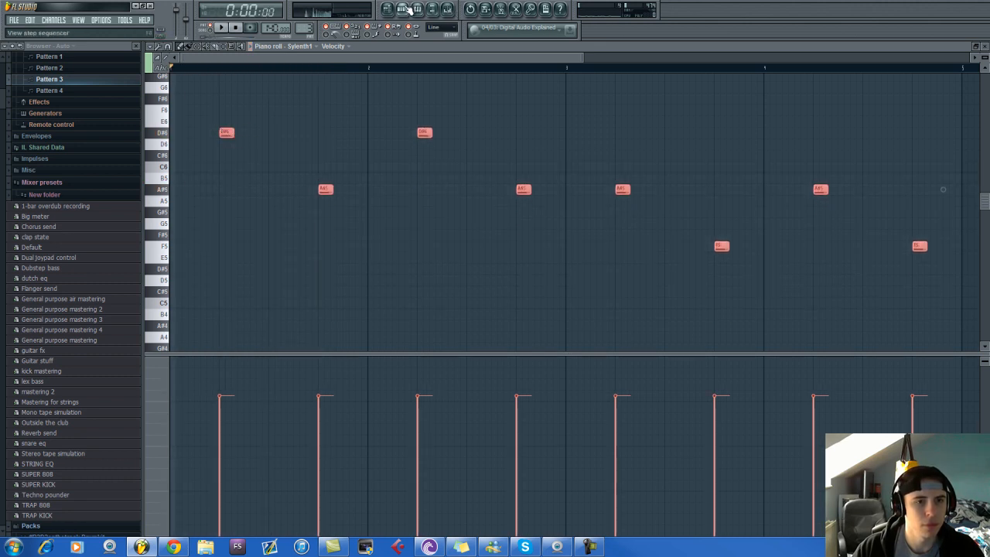
# Transpose all GAT Double HP chords in Pattern 4 down nine semitones so the first chord's lowest note is D#5, and audition them.
pyautogui.press('F6')
pyautogui.moveTo(311, 28); pyautogui.dragTo(311, 23)
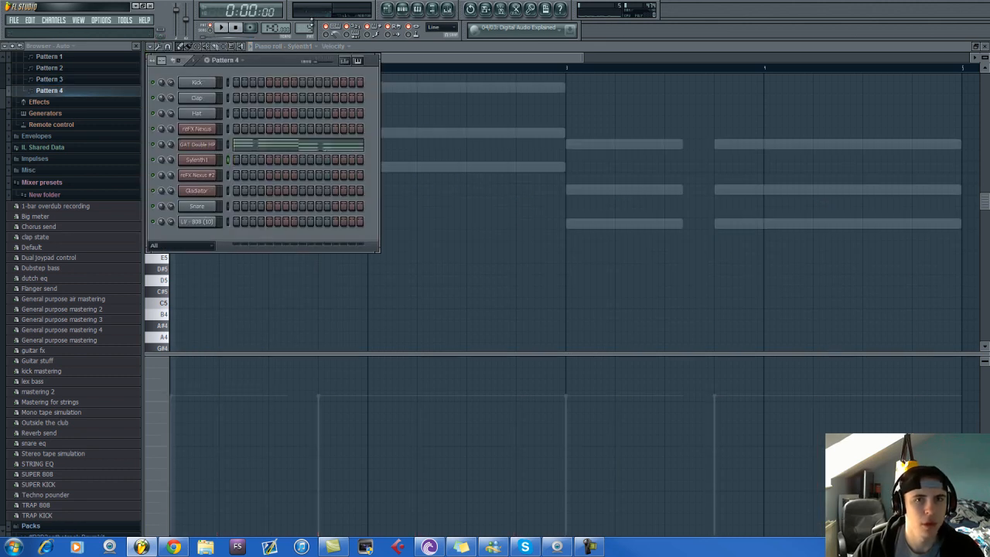
pyautogui.click(315, 144)
pyautogui.moveTo(223, 103); pyautogui.dragTo(748, 326)
pyautogui.click(183, 48)
pyautogui.scroll(-1, 187, 58)
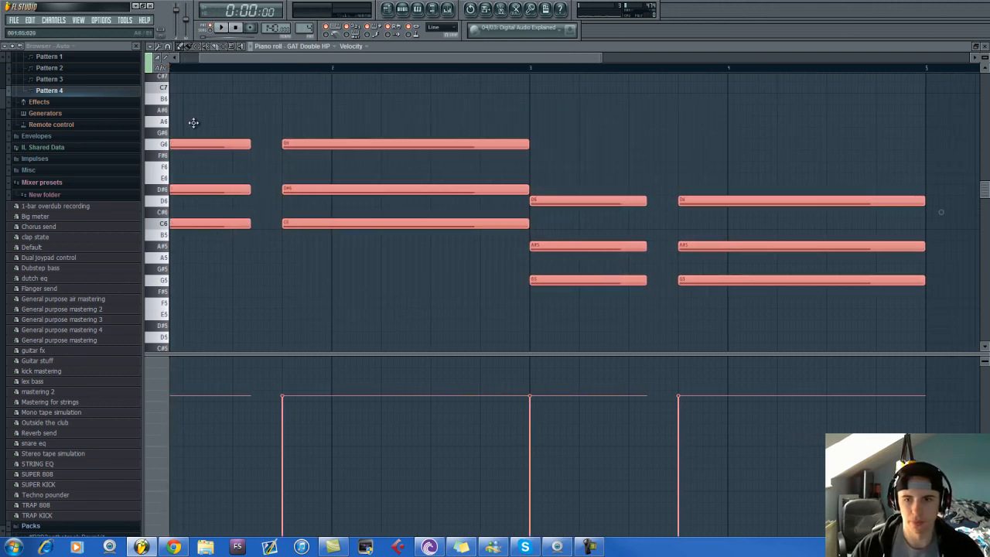
pyautogui.scroll(-3, 210, 59)
pyautogui.scroll(-3, 215, 243)
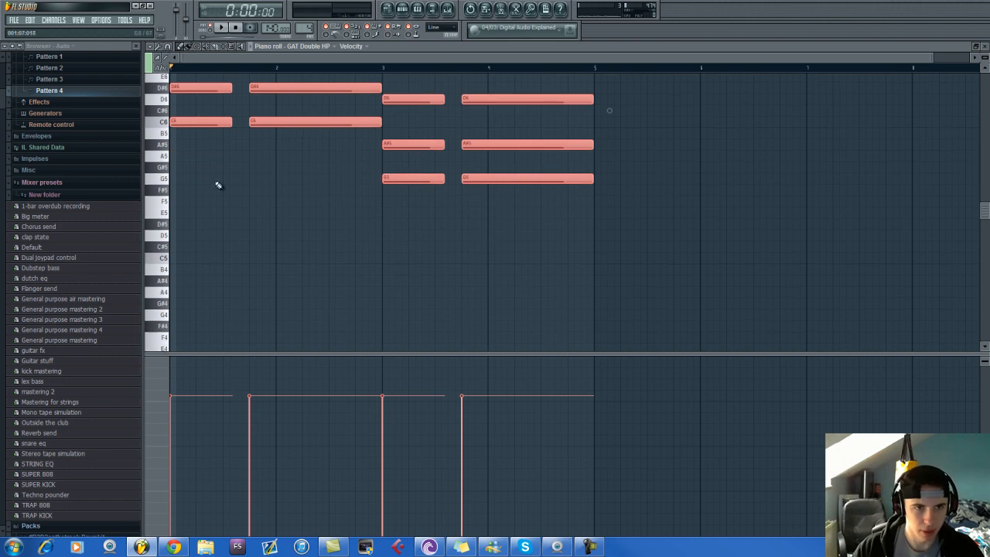
pyautogui.moveTo(193, 123); pyautogui.dragTo(187, 233)
pyautogui.press('space')
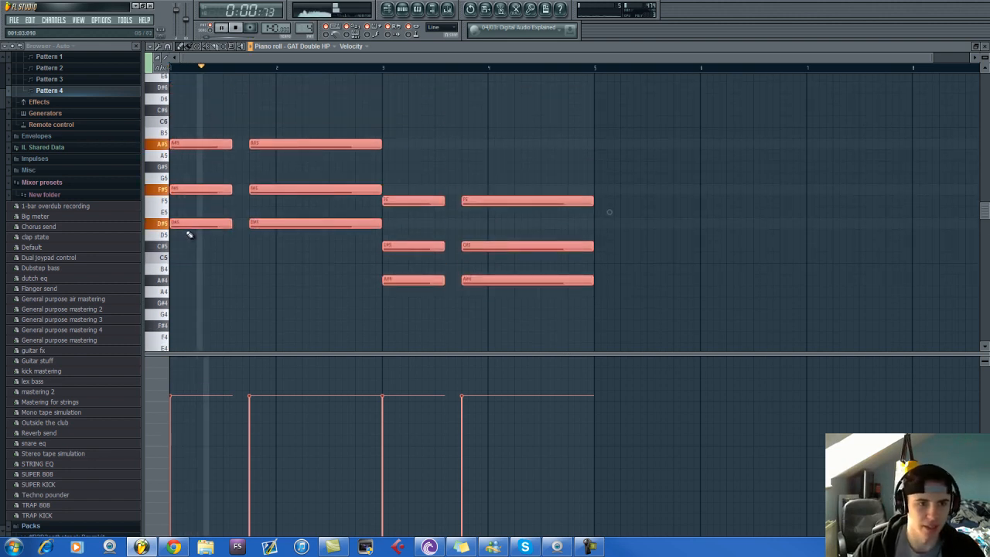
pyautogui.press('space')
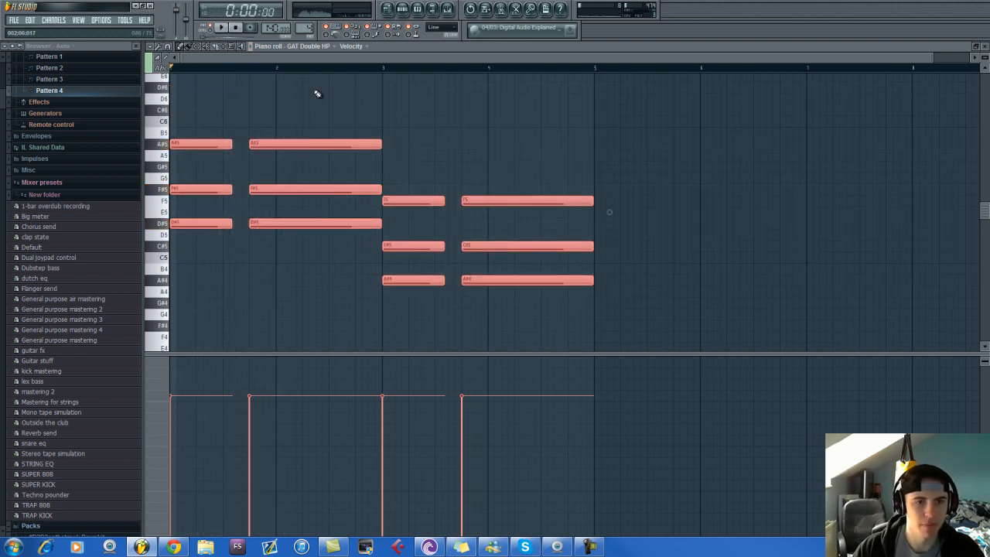
# Return to the playlist and play the transposed patterns together in song mode, stopping after a few bars.
pyautogui.click(387, 8)
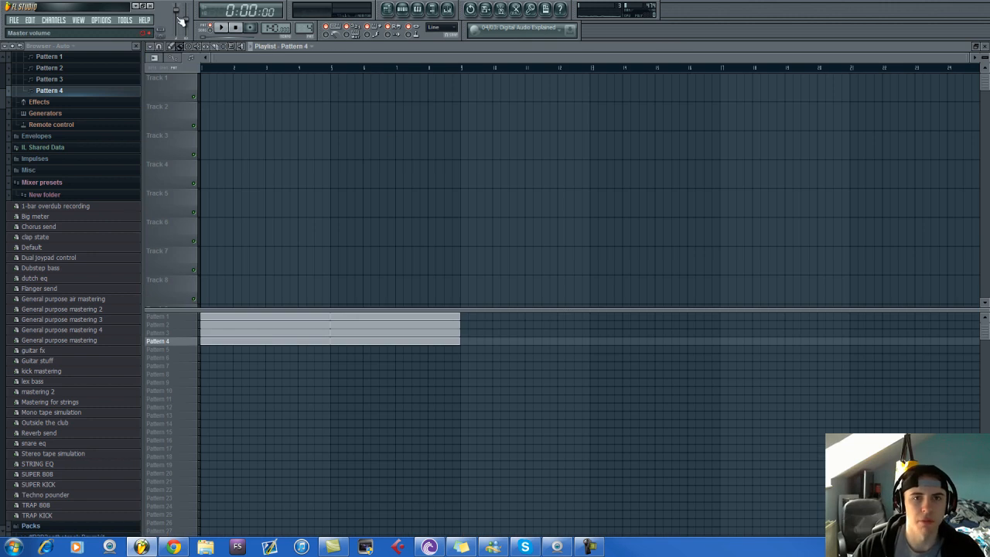
pyautogui.click(210, 30)
pyautogui.press('space')
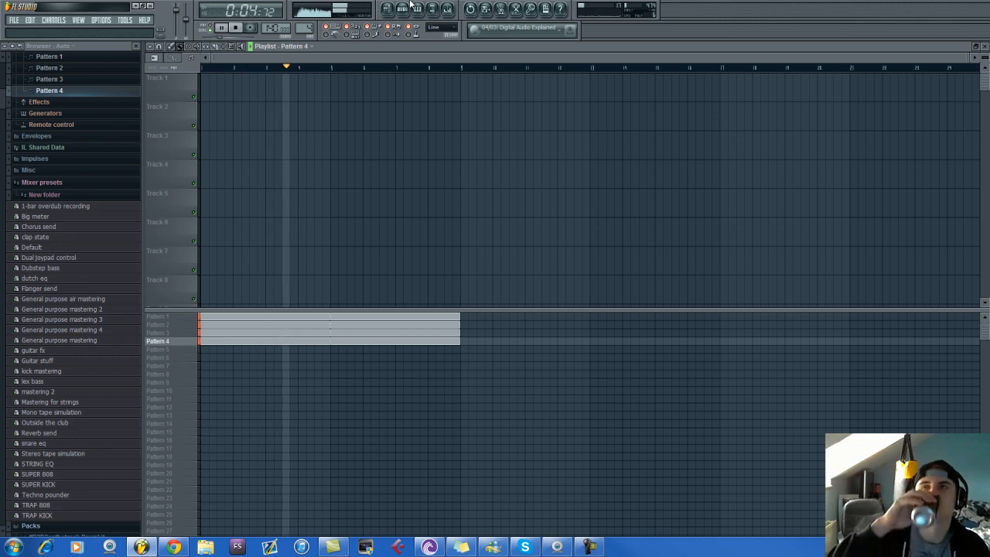
pyautogui.press('space')
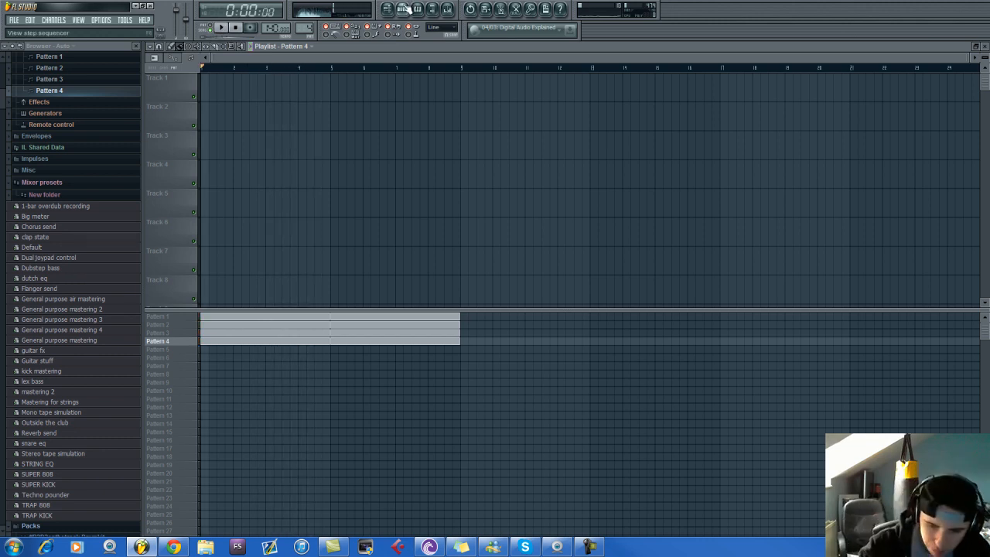
# Look at the Sylenth1 plugin from the channel list, audition the playback briefly, and return to the step sequencer.
pyautogui.click(402, 8)
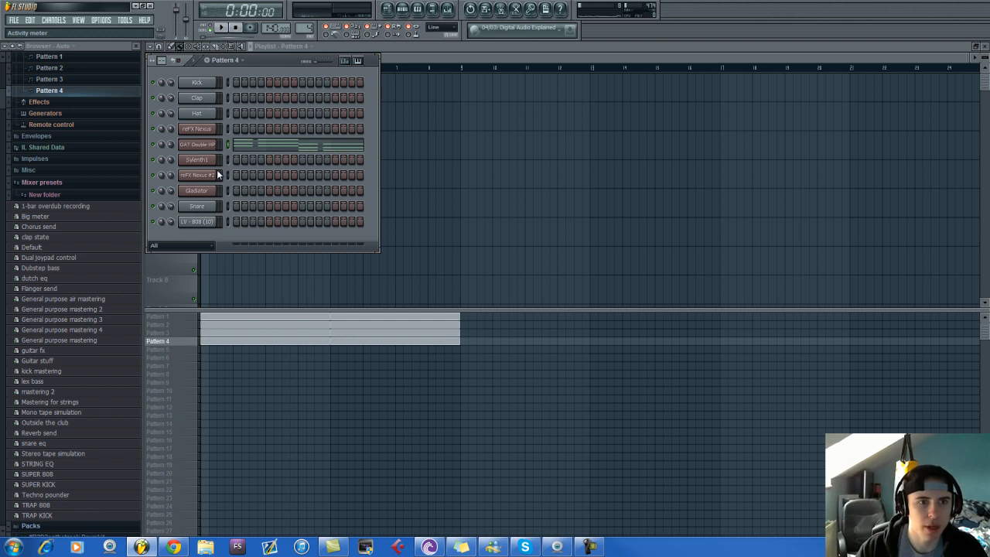
pyautogui.click(190, 162)
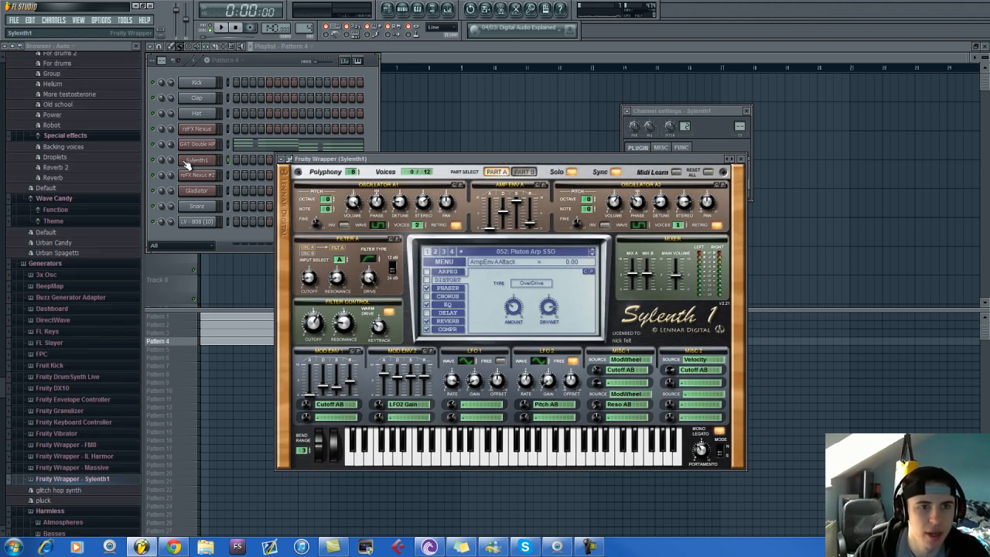
pyautogui.press('space')
pyautogui.press('space')
pyautogui.click(403, 45)
pyautogui.click(402, 9)
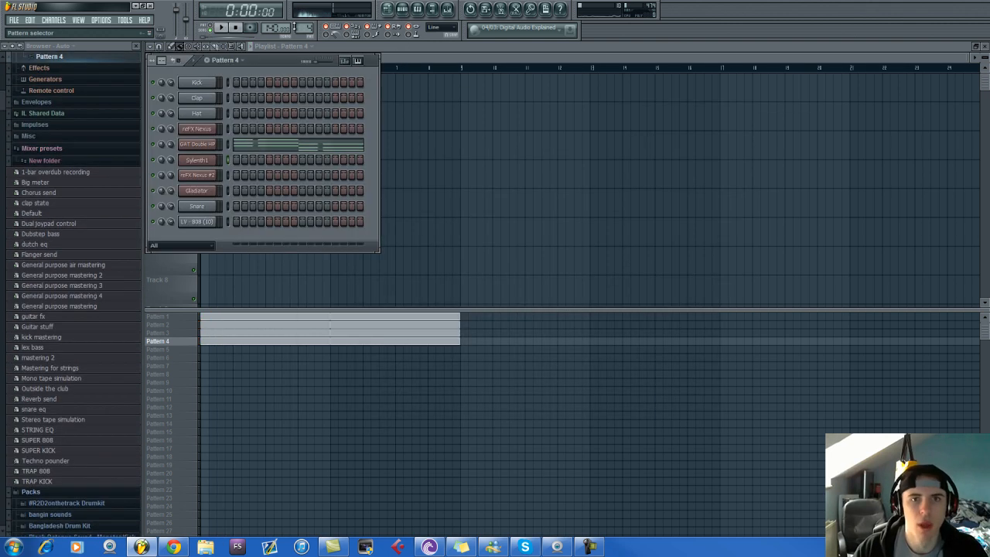
# Preview Kid Urban Kick 5 from the EOTW Kicks folder and add it as a new channel below LV - 808 (10).
pyautogui.scroll(2, 307, 17)
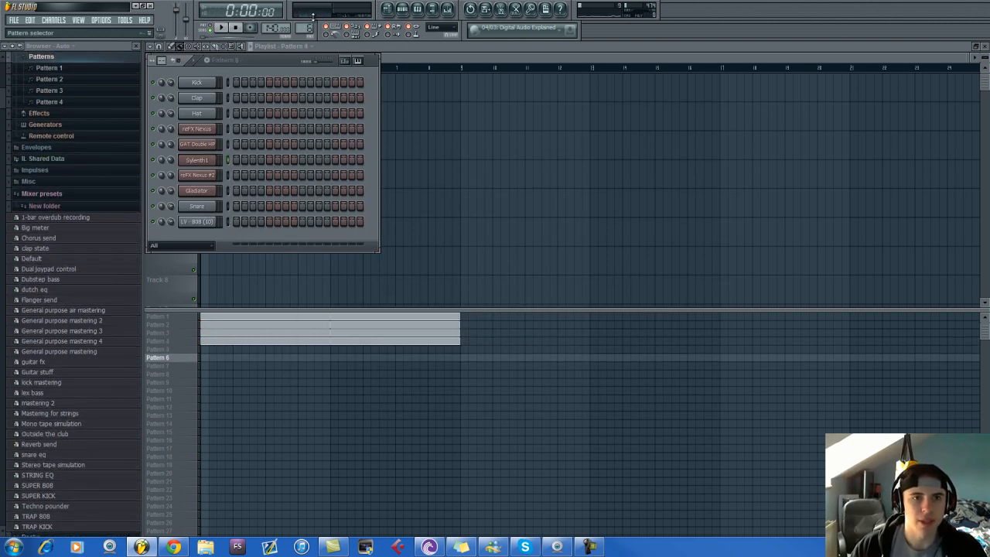
pyautogui.click(33, 196)
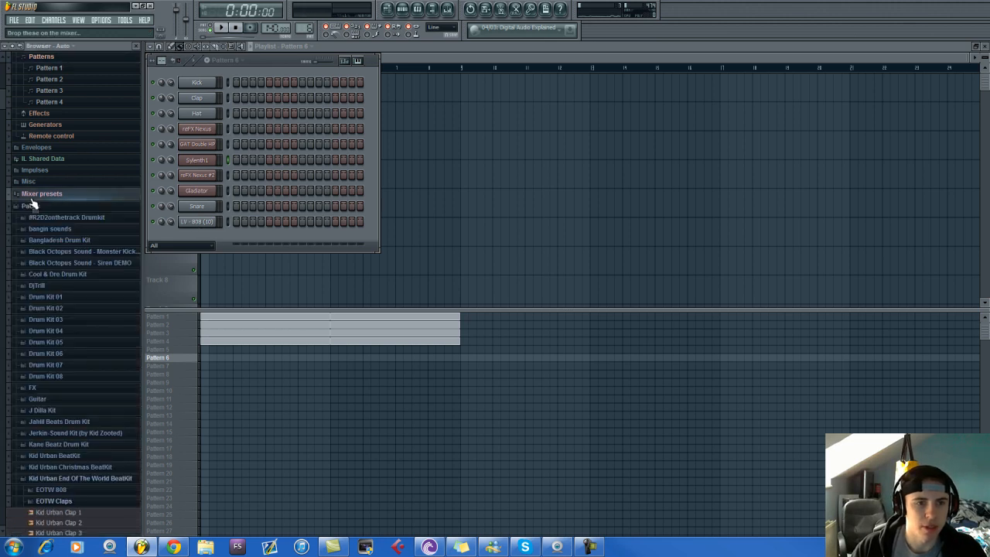
pyautogui.click(87, 501)
pyautogui.click(69, 524)
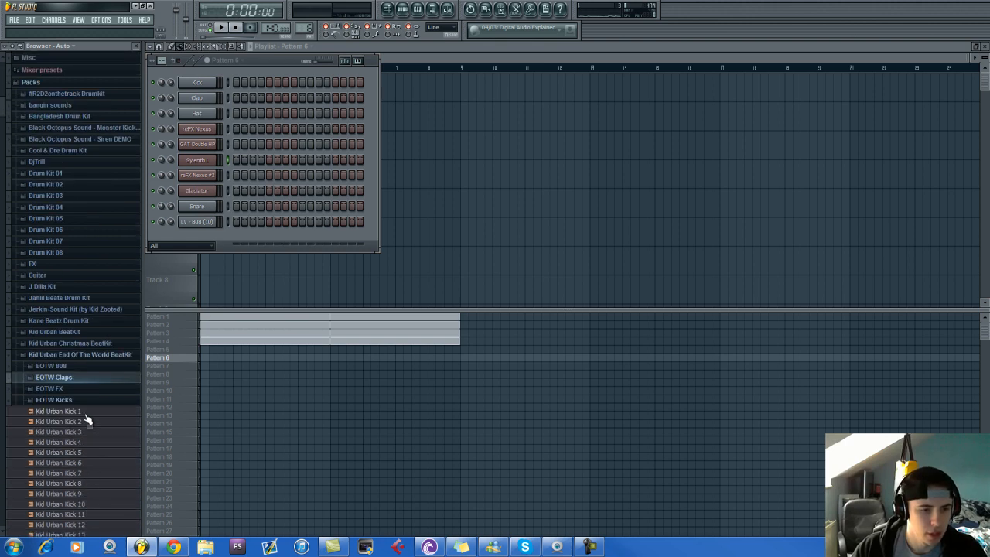
pyautogui.click(88, 454)
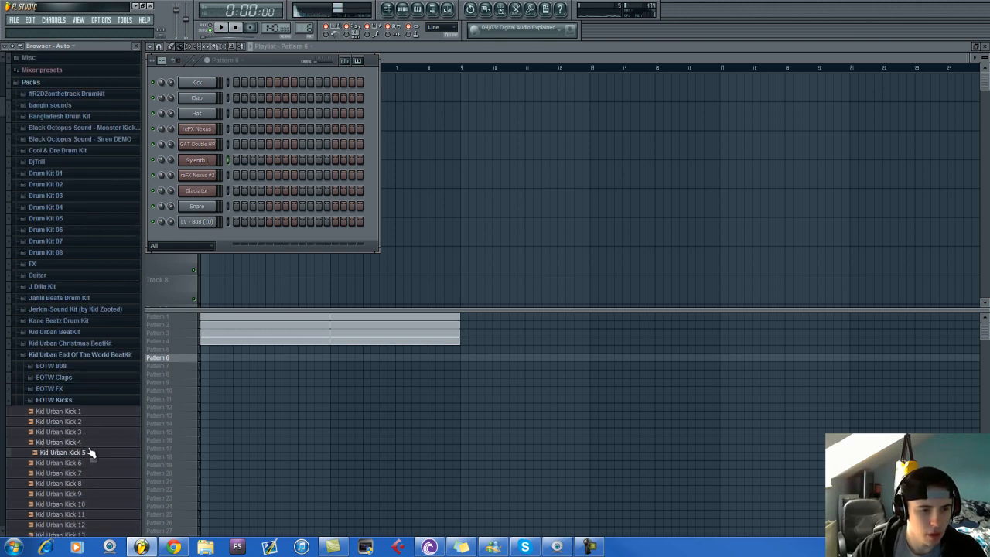
pyautogui.moveTo(88, 457); pyautogui.dragTo(206, 241)
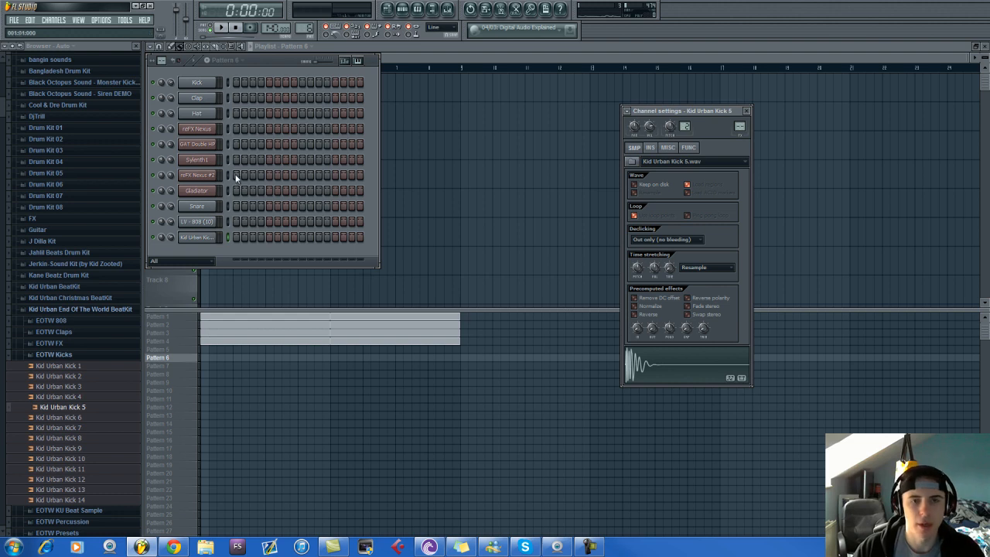
# Switch to Pattern 1 and place a D#5 note at the start of bar 1 in the LV - 808 (10) piano roll.
pyautogui.moveTo(306, 29); pyautogui.dragTo(307, 45)
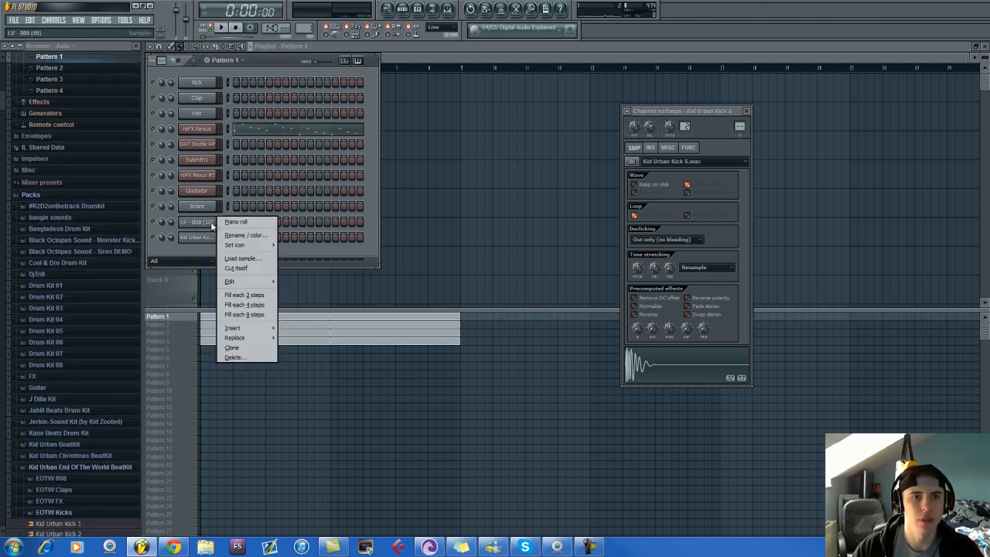
pyautogui.rightClick(201, 226)
pyautogui.click(227, 221)
pyautogui.click(181, 188)
pyautogui.rightClick(181, 188)
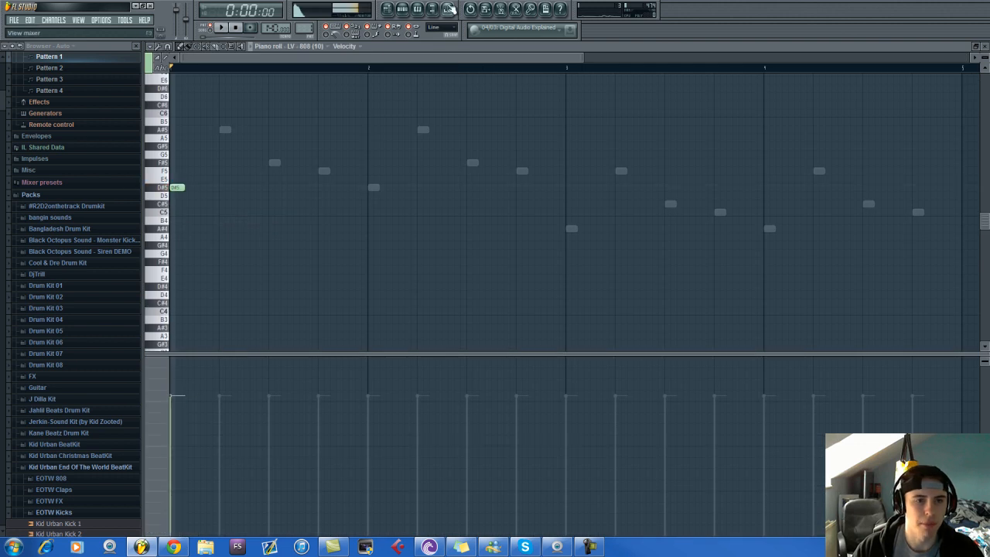
# Enable the volume envelope on the LV - 808 (10) channel, reduce its release time to the minimum, and audition a few notes.
pyautogui.click(402, 9)
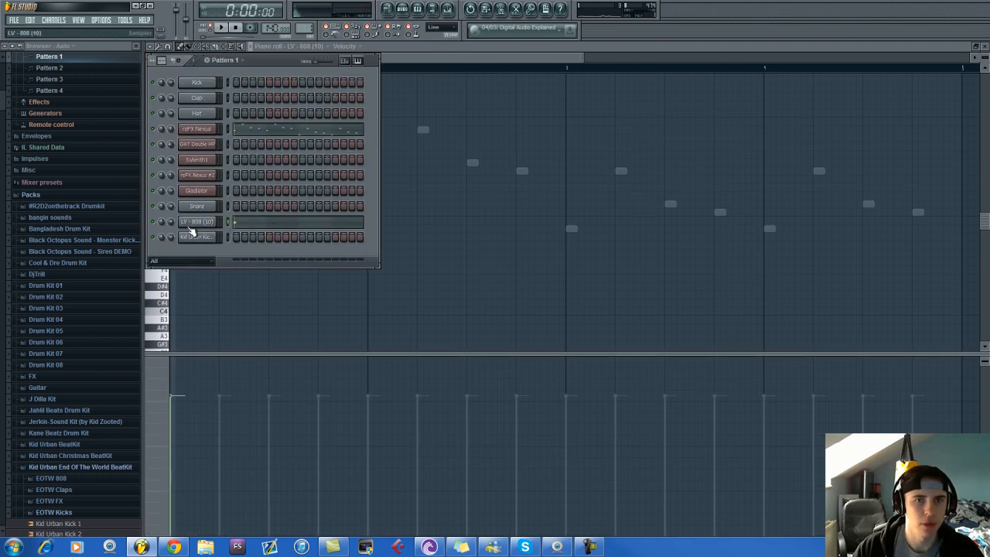
pyautogui.click(194, 224)
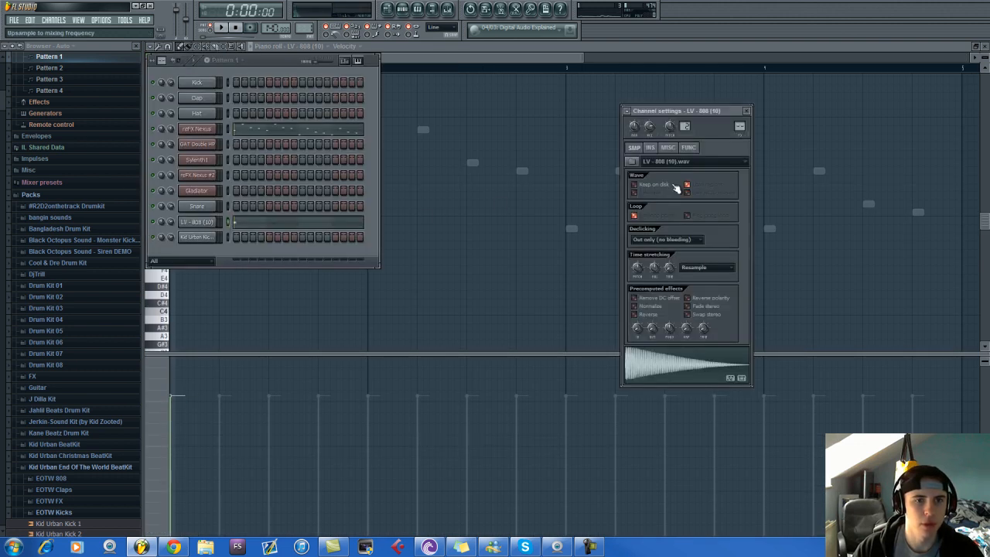
pyautogui.click(651, 149)
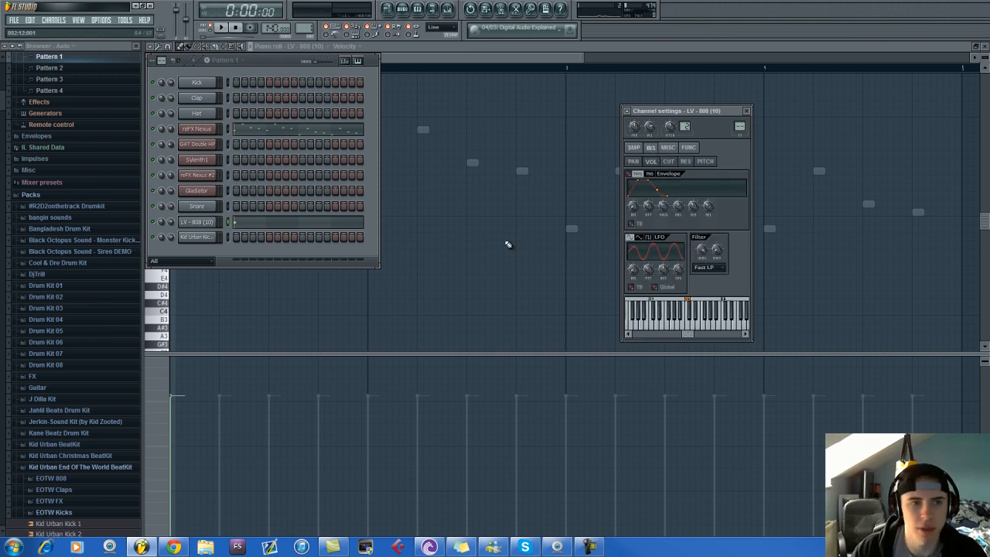
pyautogui.press('b')
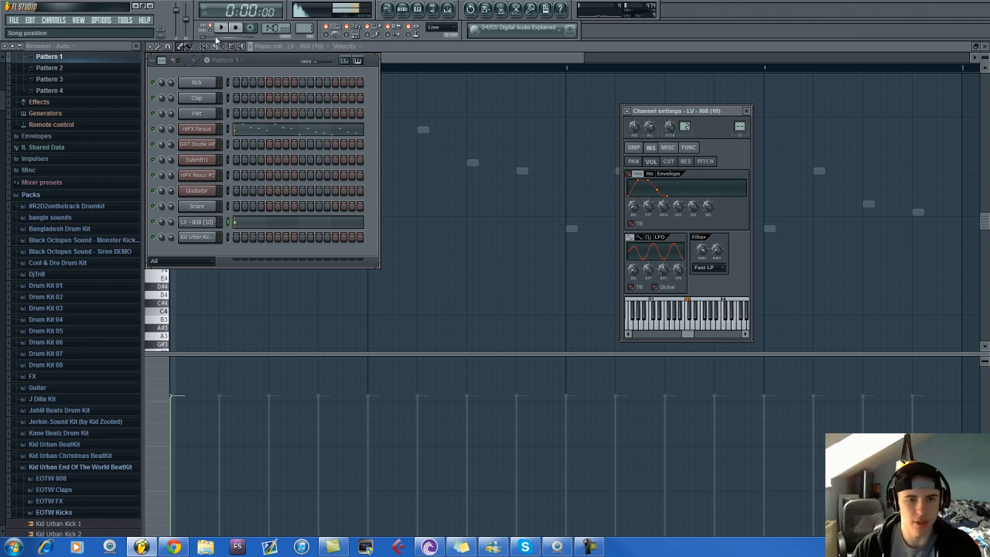
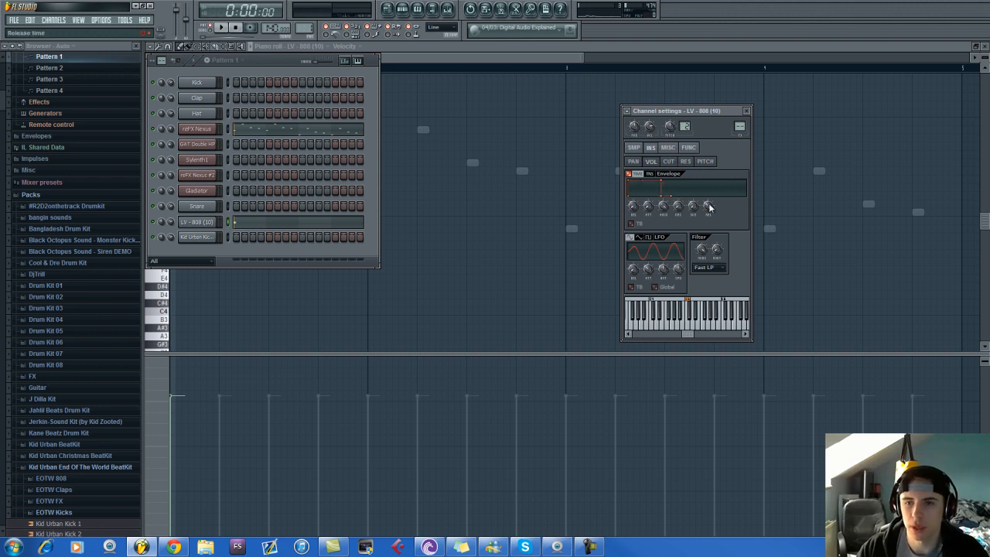
pyautogui.press('q')
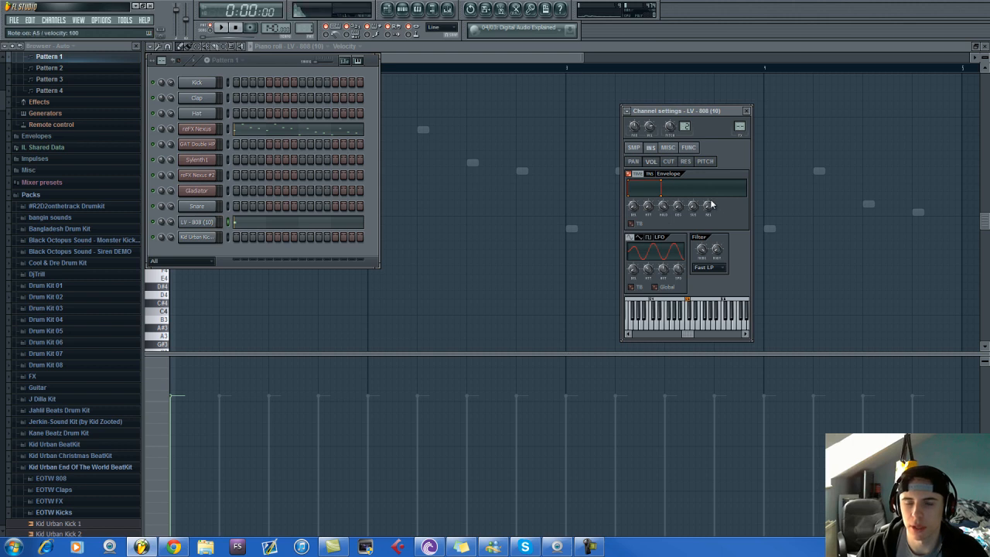
pyautogui.press('e')
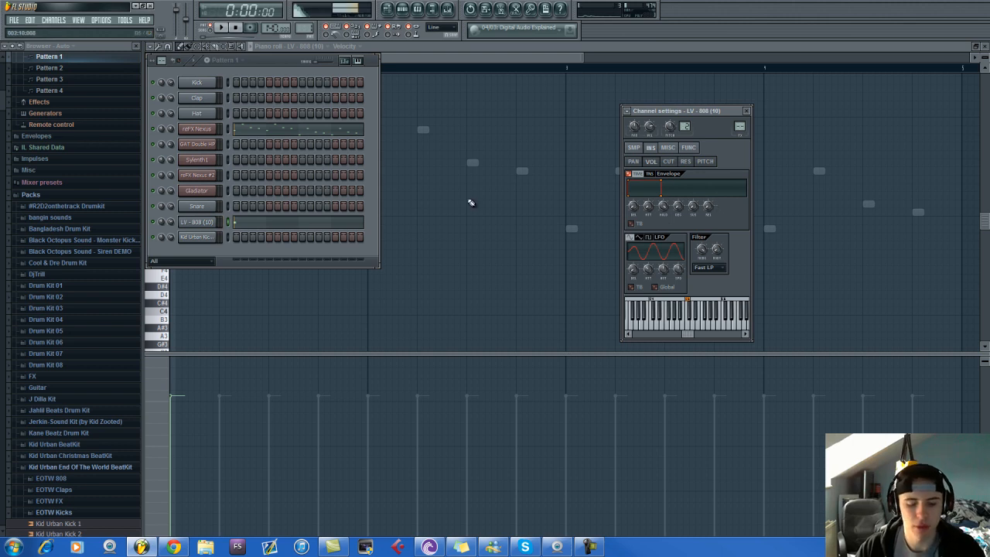
# Lengthen the opening 808 note on D#5 to just past the start of bar 2, trying out an extra G5 note and removing it.
pyautogui.press('F5')
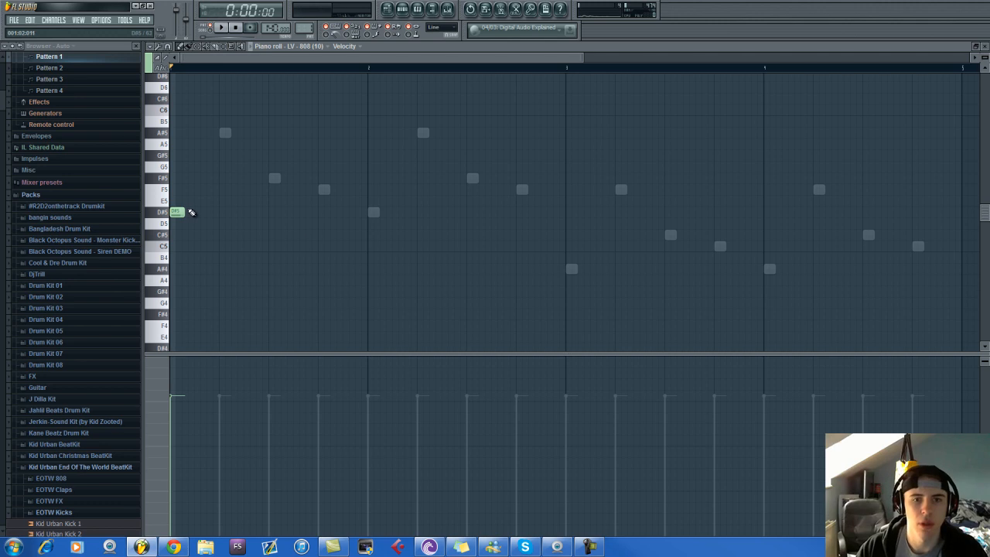
pyautogui.moveTo(185, 212); pyautogui.dragTo(274, 214)
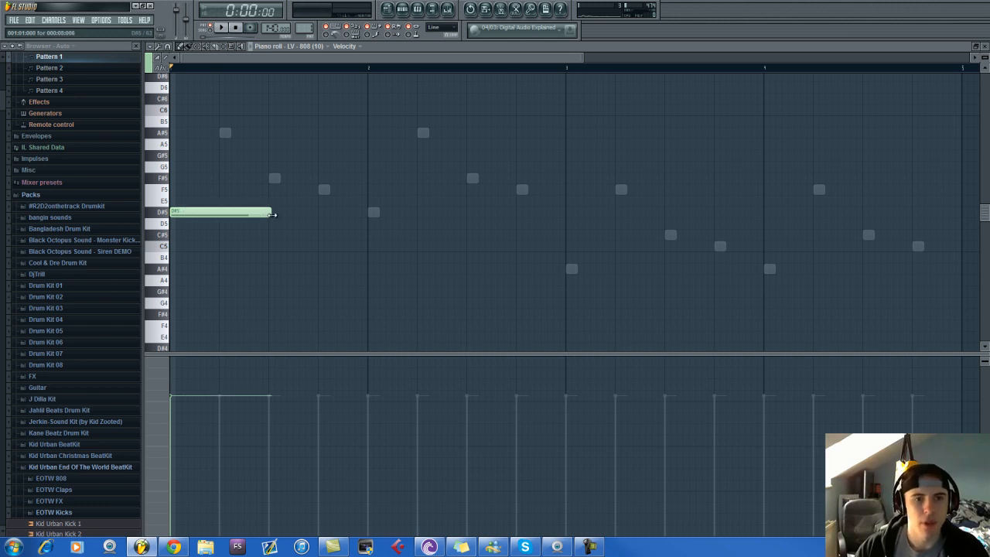
pyautogui.moveTo(193, 168); pyautogui.dragTo(128, 168)
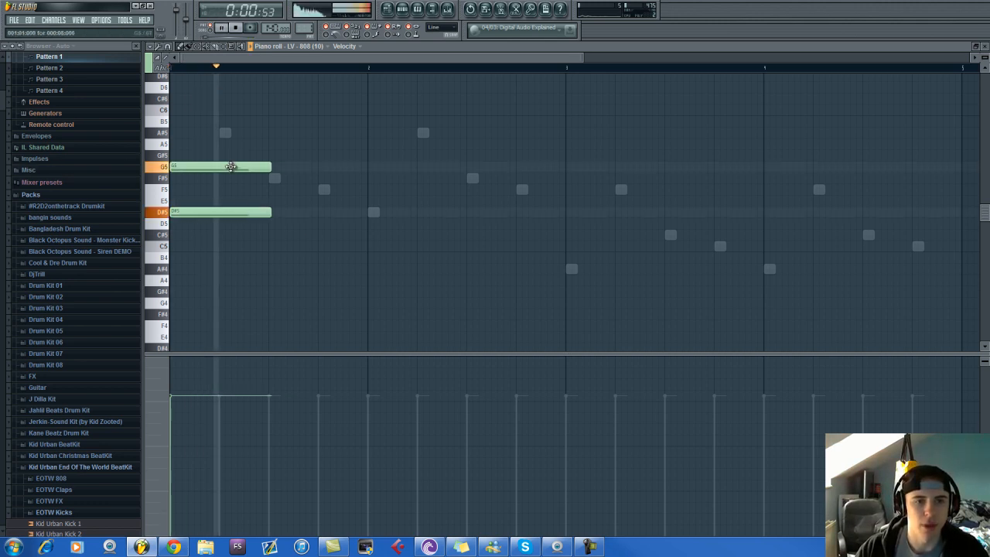
pyautogui.rightClick(232, 166)
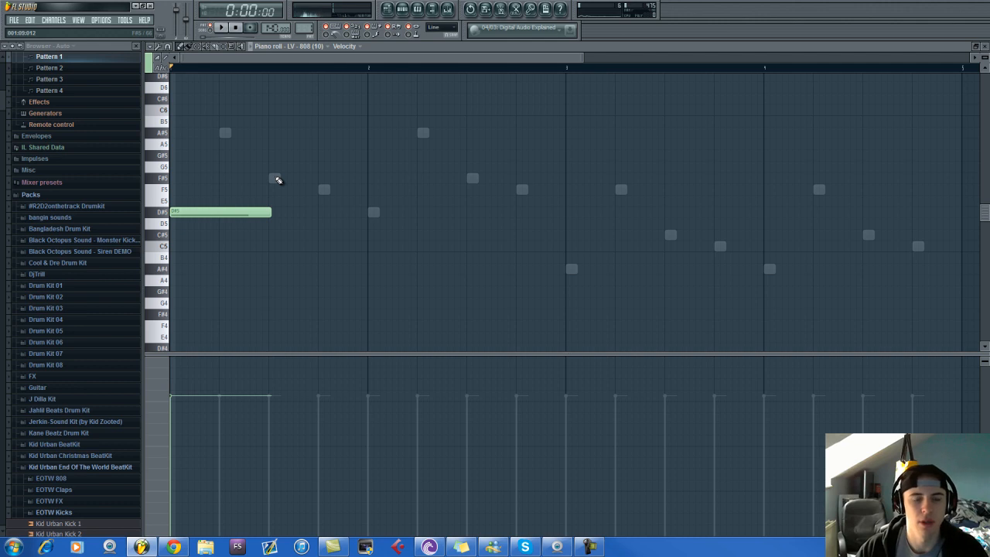
pyautogui.moveTo(267, 216); pyautogui.dragTo(303, 220)
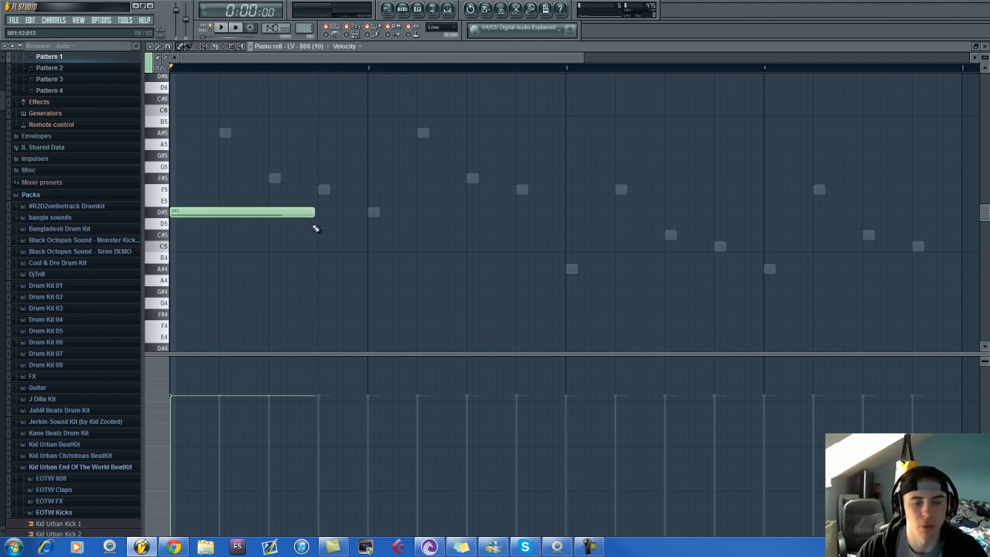
pyautogui.moveTo(315, 211); pyautogui.dragTo(400, 215)
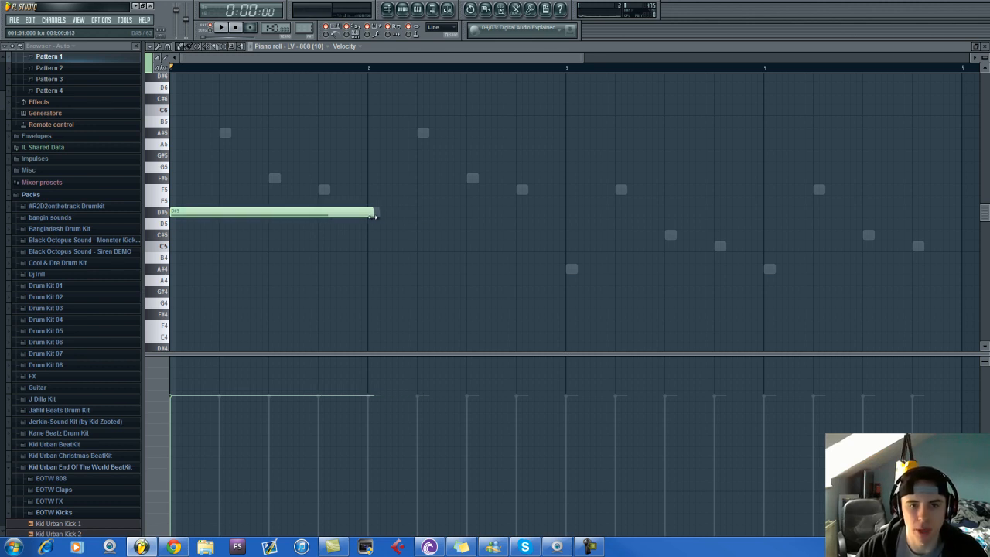
# Add a second 808 note on D#5 from the second beat of bar 2, lasting 12 steps, and play it back.
pyautogui.scroll(3, 393, 217)
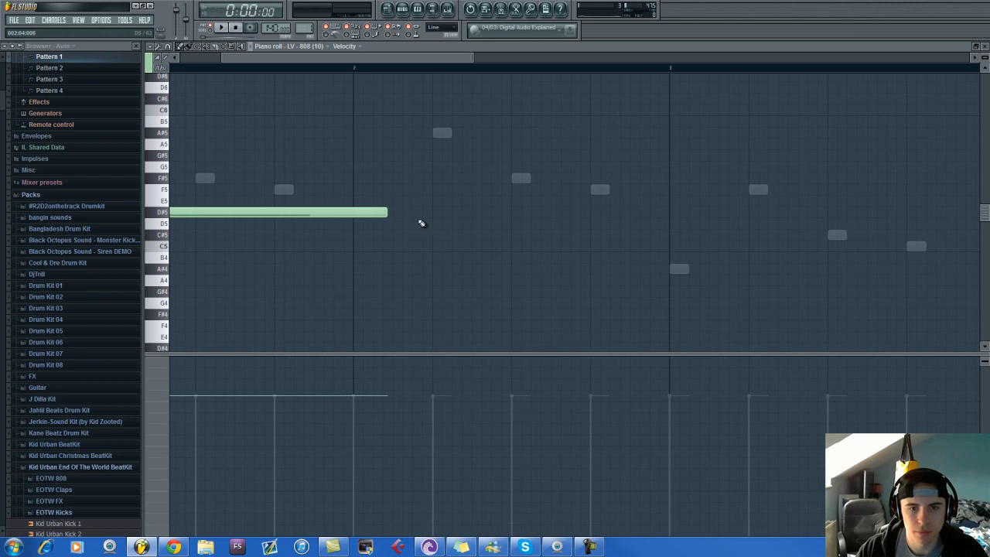
pyautogui.click(432, 219)
pyautogui.scroll(-3, 619, 239)
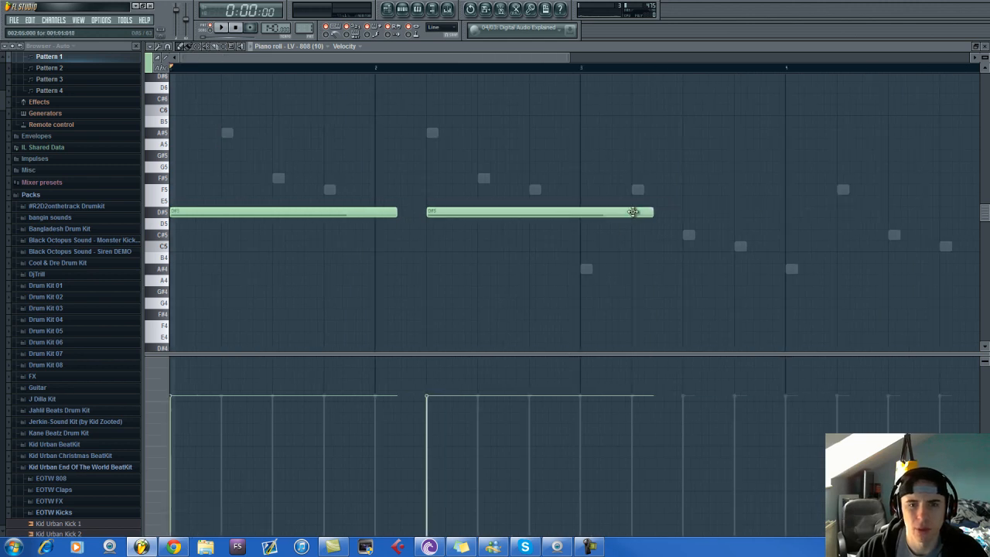
pyautogui.moveTo(653, 212); pyautogui.dragTo(580, 214)
pyautogui.press('space')
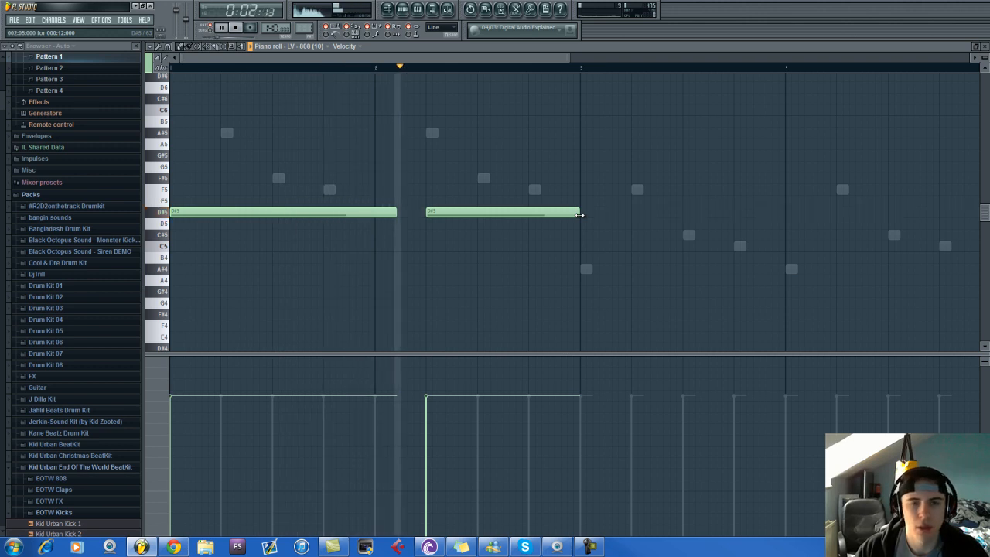
pyautogui.press('space')
# Add an 808 note on A#4 at the start of bar 3 with the same length as the first D#5 note.
pyautogui.scroll(-2, 590, 268)
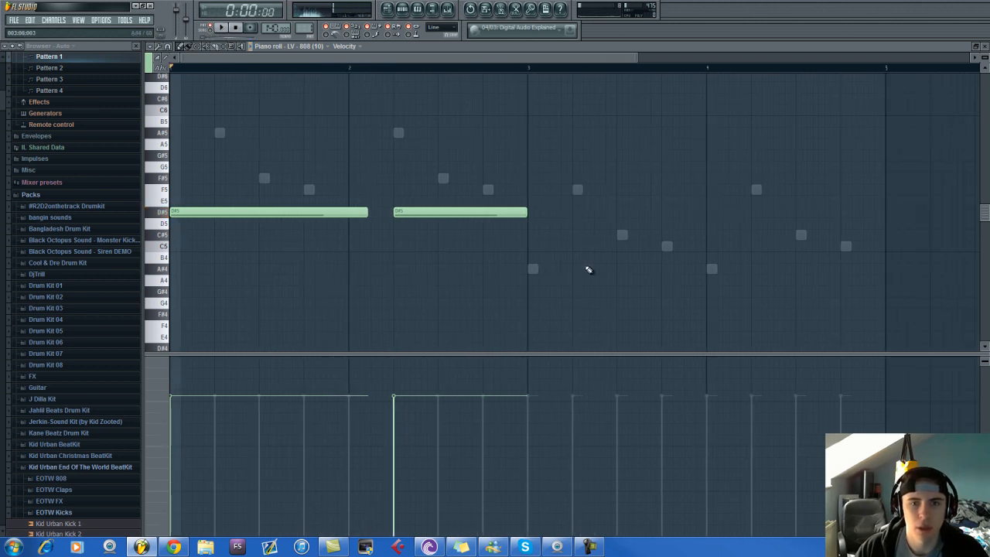
pyautogui.click(519, 268)
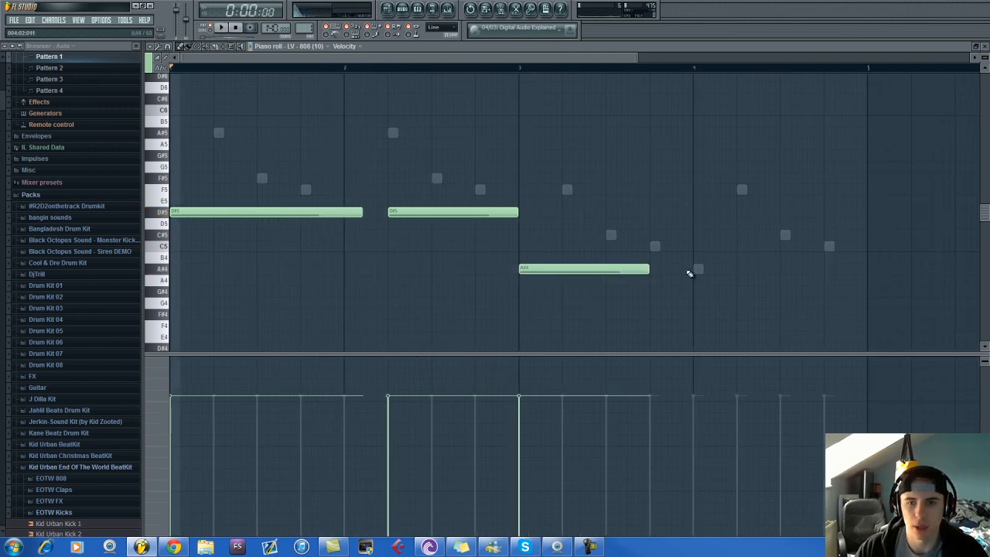
pyautogui.click(327, 209)
pyautogui.rightClick(522, 270)
pyautogui.click(520, 269)
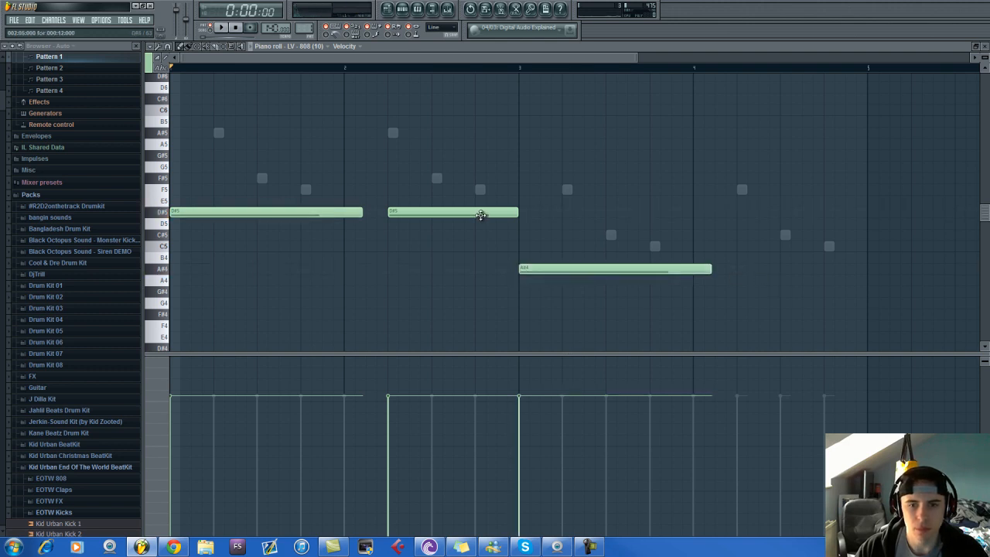
# Add another A#4 note from the second beat of bar 4 and shorten it to 10 steps.
pyautogui.click(733, 270)
pyautogui.moveTo(770, 271); pyautogui.dragTo(775, 271)
pyautogui.moveTo(866, 269); pyautogui.dragTo(840, 270)
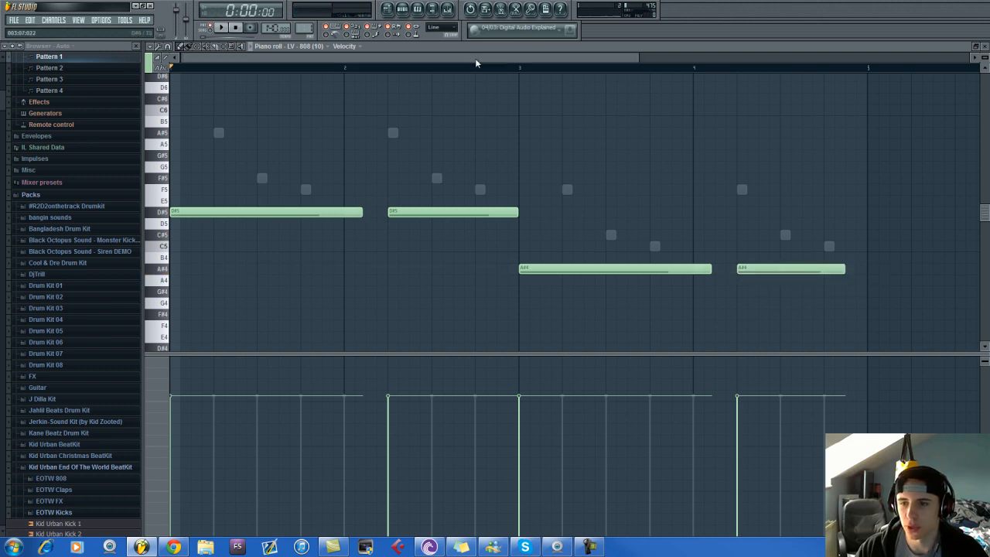
# Add an F5 808 note covering the last two steps of bar 4 and play the bass line.
pyautogui.hscroll(3, 662, 100)
pyautogui.scroll(2, 608, 205)
pyautogui.click(602, 190)
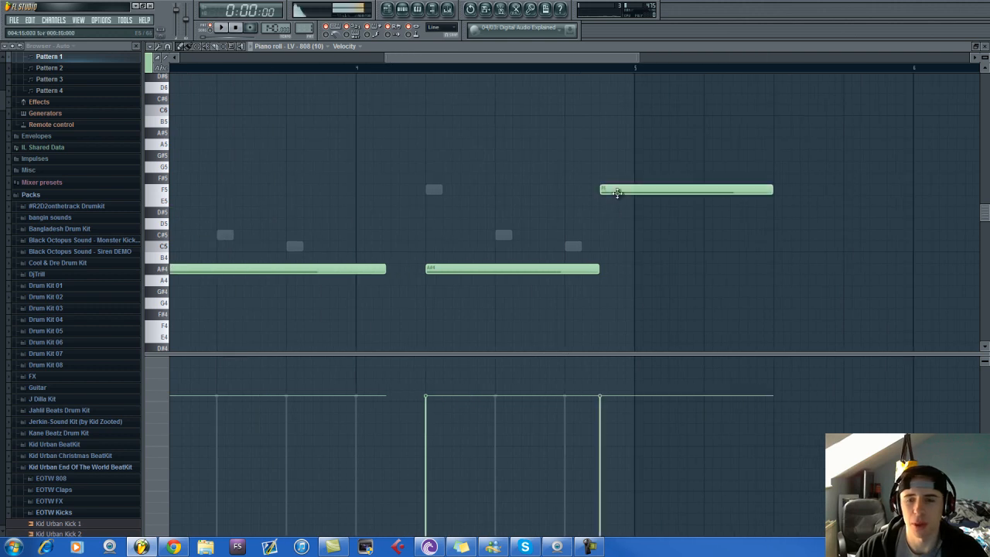
pyautogui.moveTo(771, 191); pyautogui.dragTo(637, 197)
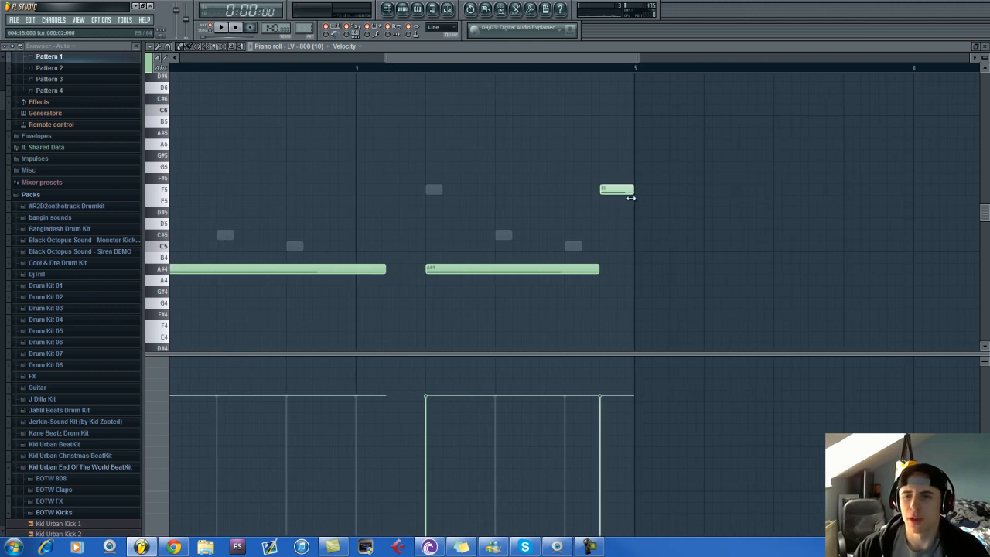
pyautogui.scroll(-3, 541, 220)
pyautogui.press('space')
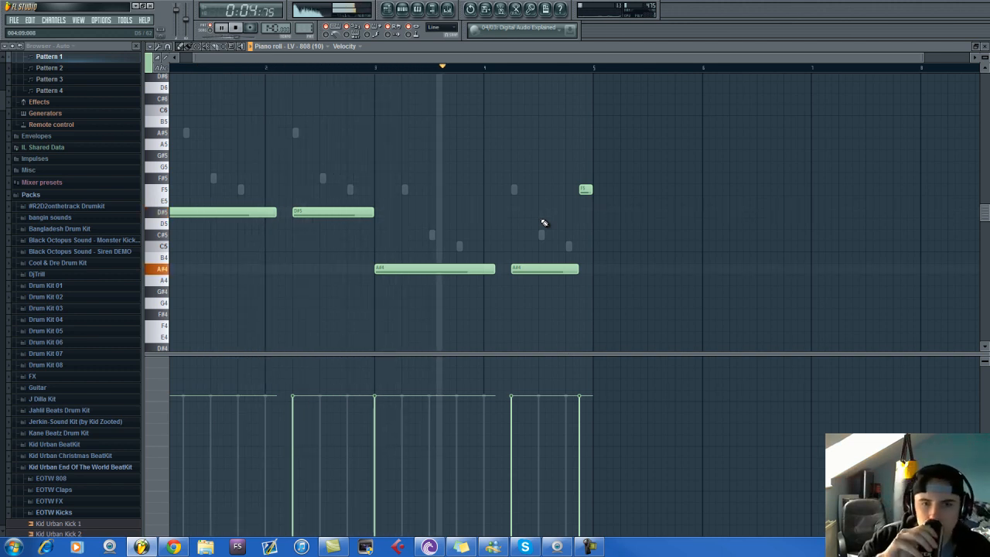
# Add Kid Urban Kick 5 notes on C5 at the starts of bars 1 and 3 and on the second beat of bars 2 and 4.
pyautogui.click(405, 9)
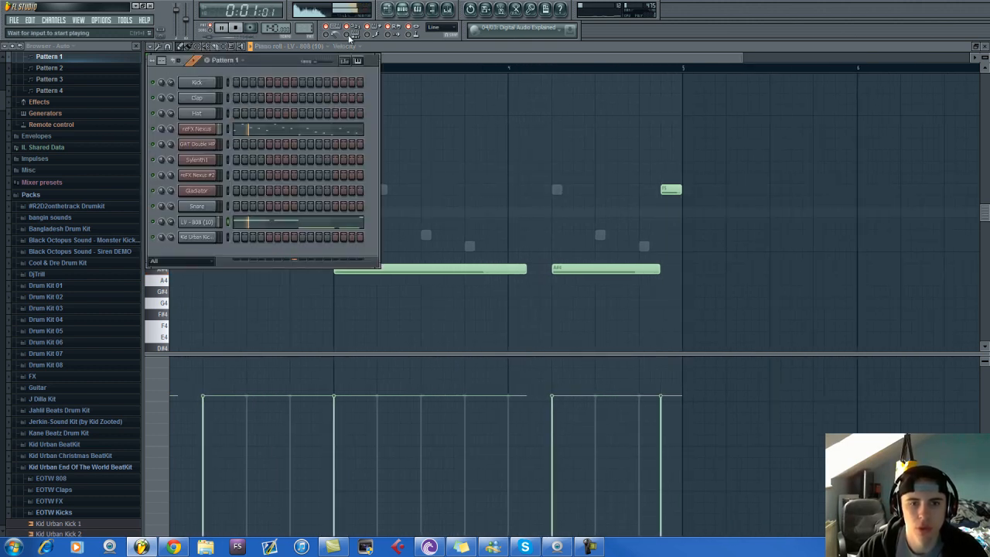
pyautogui.rightClick(197, 238)
pyautogui.click(234, 244)
pyautogui.press('space')
pyautogui.scroll(-2, 224, 211)
pyautogui.hscroll(-1, 228, 65)
pyautogui.click(175, 212)
pyautogui.click(304, 212)
pyautogui.click(387, 212)
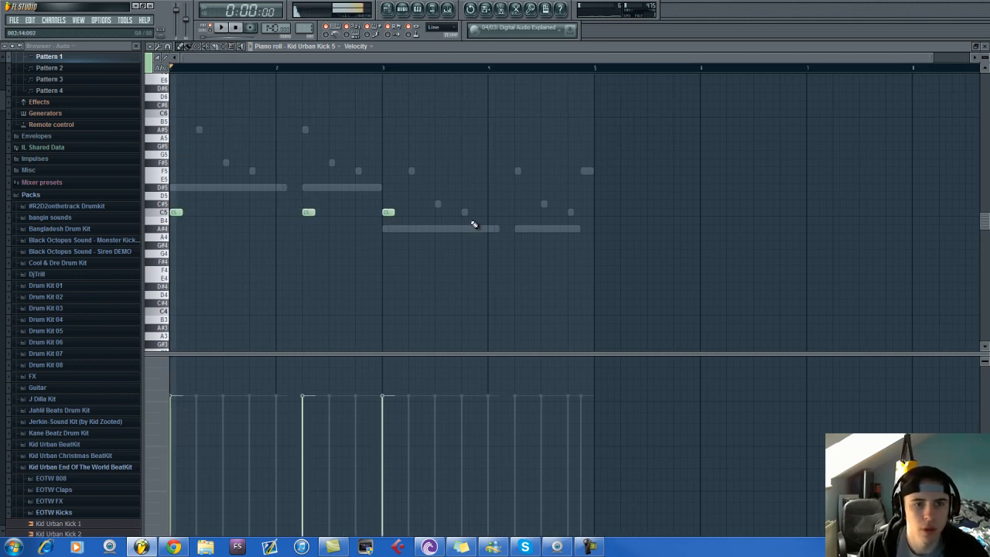
pyautogui.press('space')
pyautogui.click(519, 211)
# Add a C5 kick note two steps before the second beat of bar 2 and lower its velocity.
pyautogui.click(292, 211)
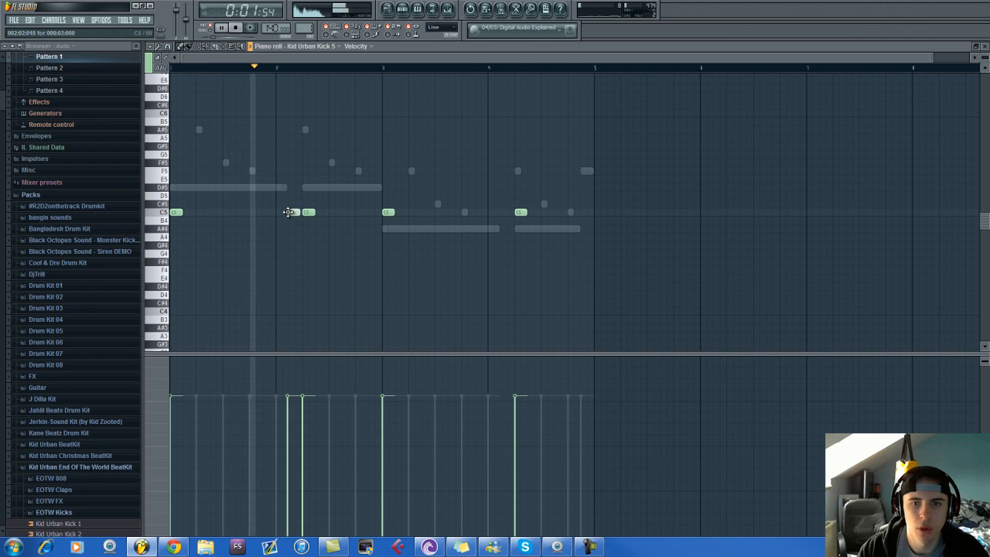
pyautogui.press('space')
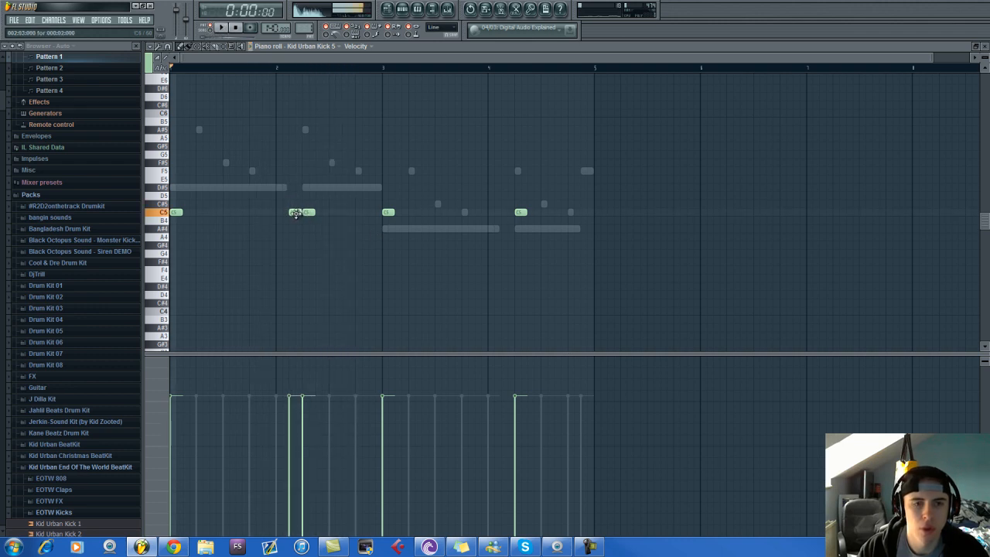
pyautogui.press('space')
pyautogui.click(292, 416)
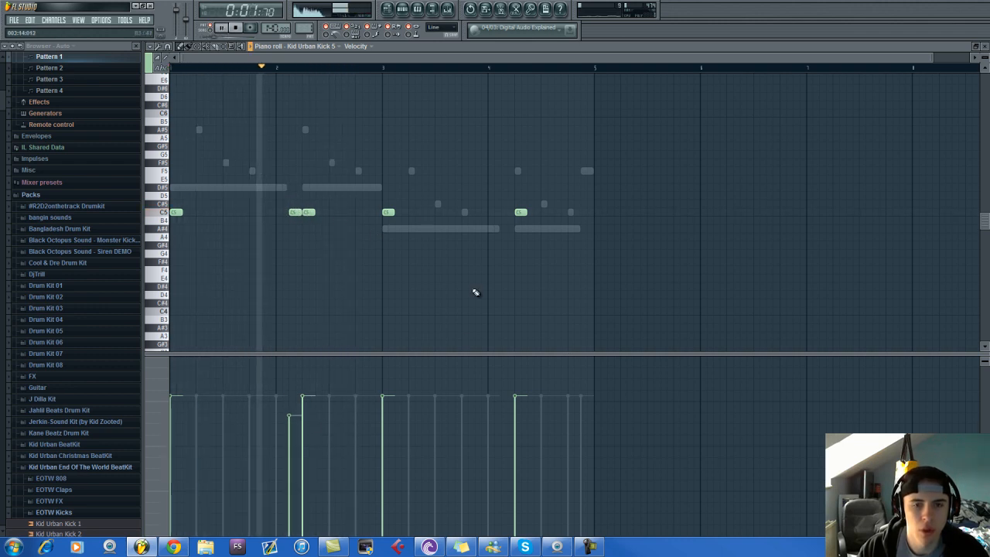
# Add softer C5 kick notes two steps before bar 4's second beat and on bar 4's last two steps, and play the pattern.
pyautogui.click(507, 212)
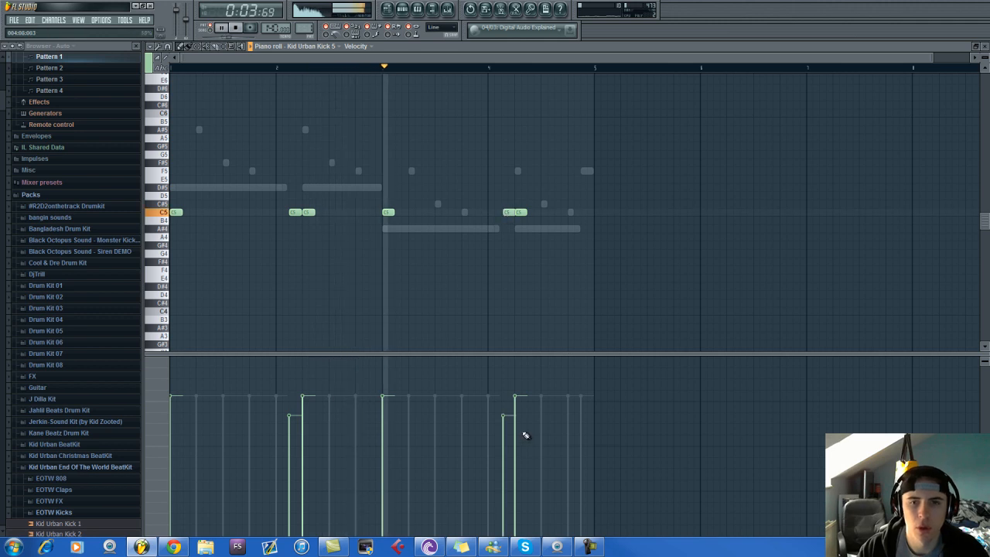
pyautogui.click(584, 212)
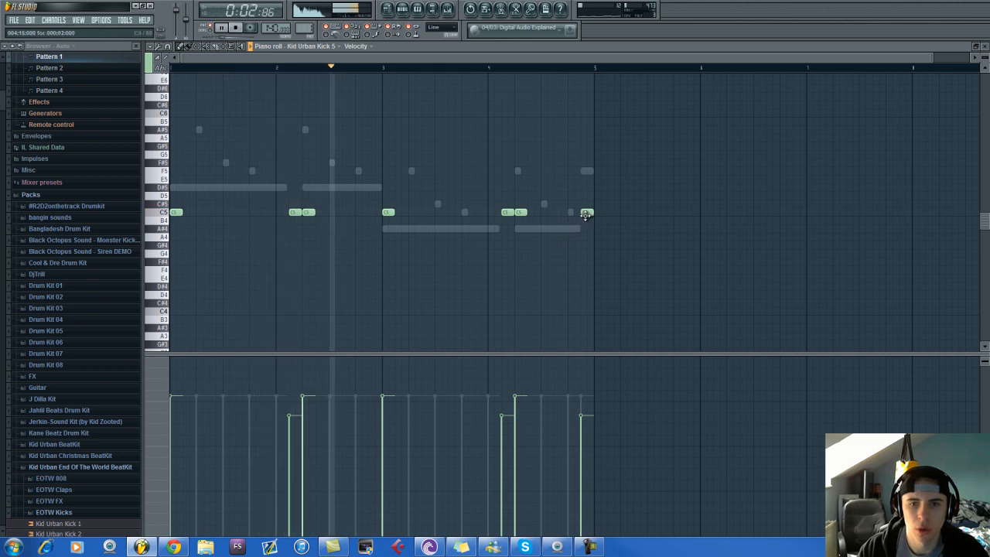
pyautogui.press('F6')
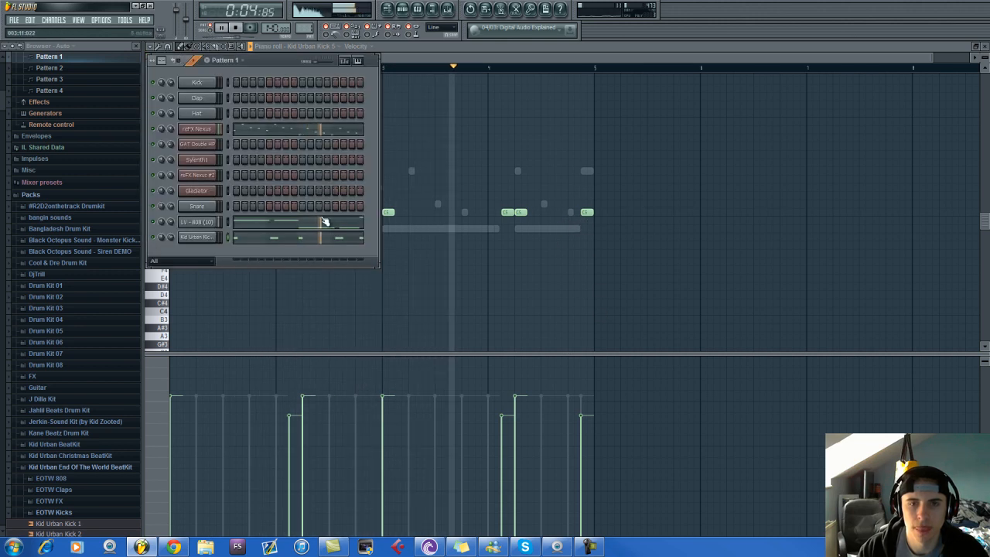
pyautogui.press('space')
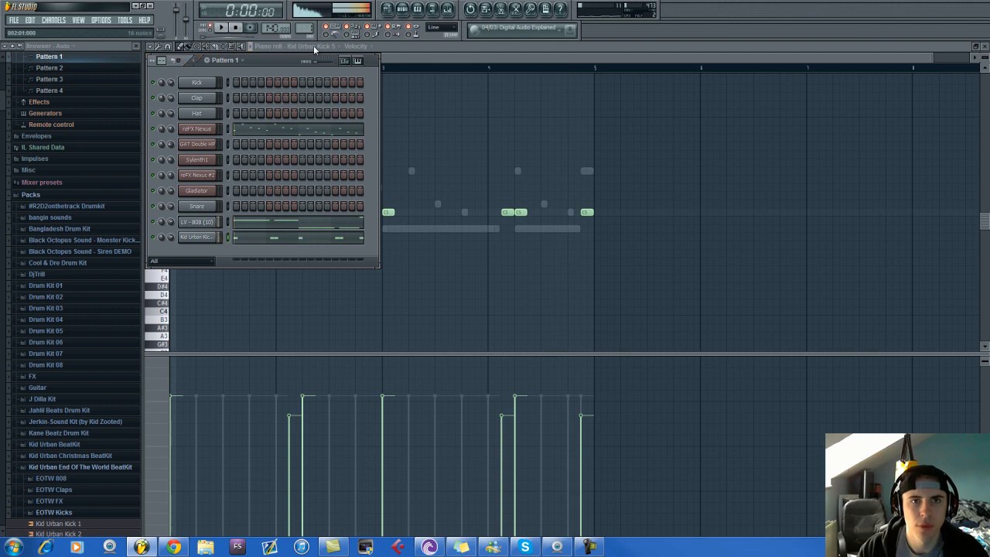
# Assign the LV - 808 (10) and Kid Urban Kick 5 channels to free mixer tracks and load the TRAP 808 and TRAP KICK presets on them.
pyautogui.click(202, 223)
pyautogui.click(627, 112)
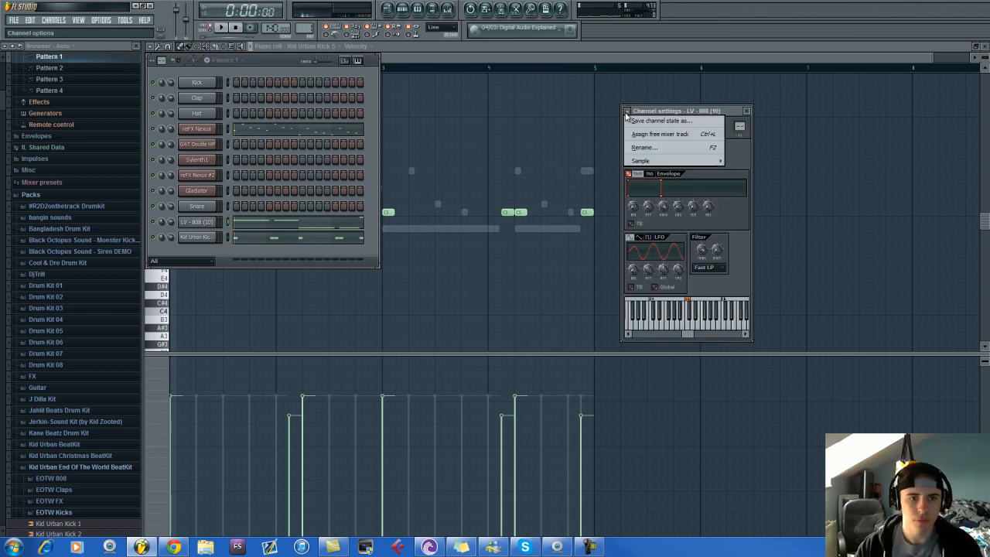
pyautogui.click(636, 134)
pyautogui.click(197, 236)
pyautogui.click(626, 112)
pyautogui.click(657, 134)
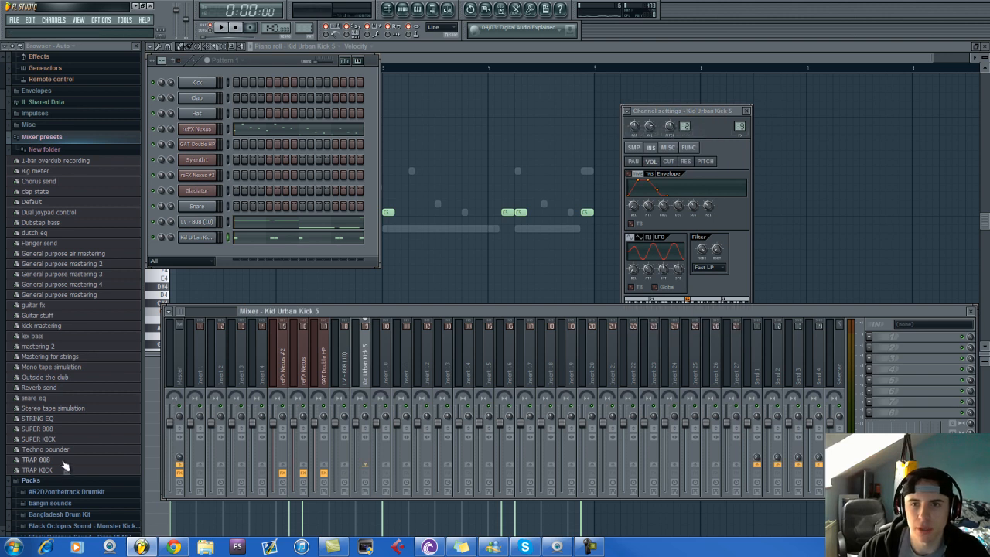
pyautogui.moveTo(62, 472); pyautogui.dragTo(352, 365)
pyautogui.moveTo(62, 472); pyautogui.dragTo(367, 364)
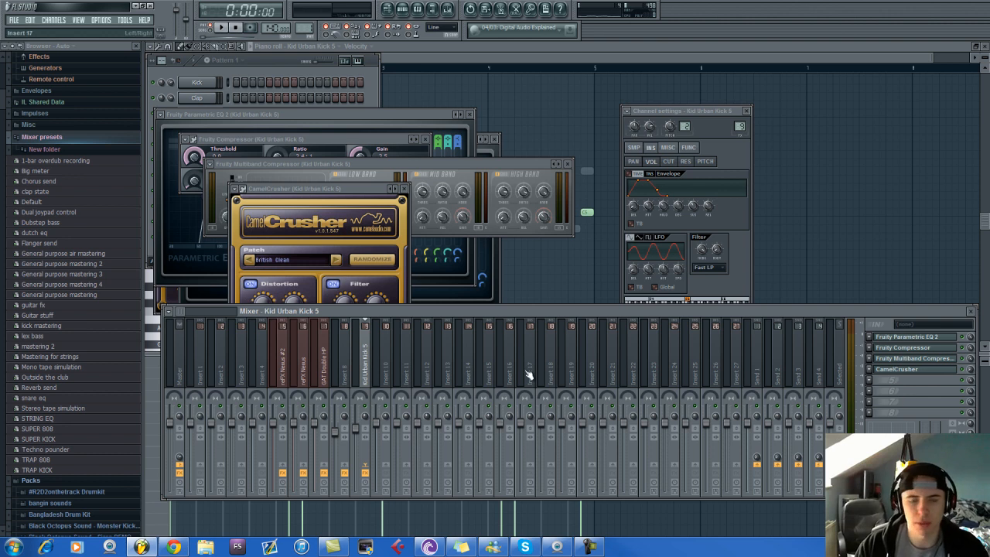
# Cut all the 808 notes from Pattern 1 and paste them into the first empty pattern, Pattern 5.
pyautogui.click(263, 78)
pyautogui.click(262, 226)
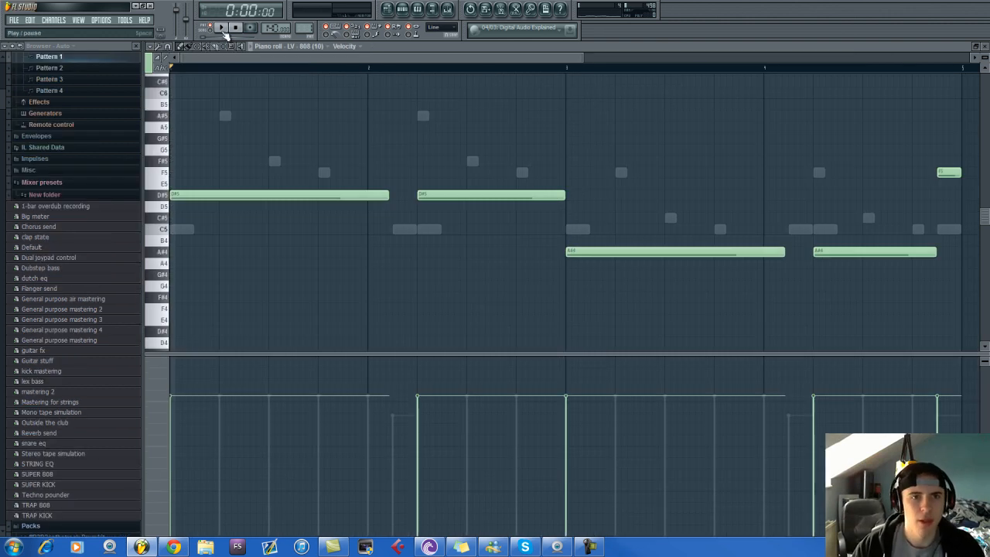
pyautogui.scroll(-3, 293, 197)
pyautogui.moveTo(654, 144); pyautogui.dragTo(202, 311)
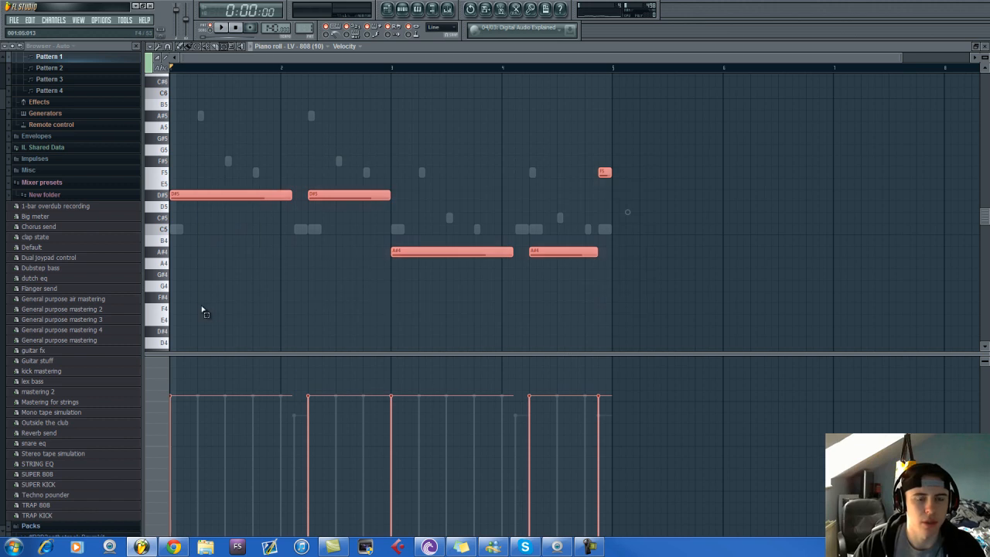
pyautogui.hotkey('ctrl', 'x')
pyautogui.rightClick(299, 29)
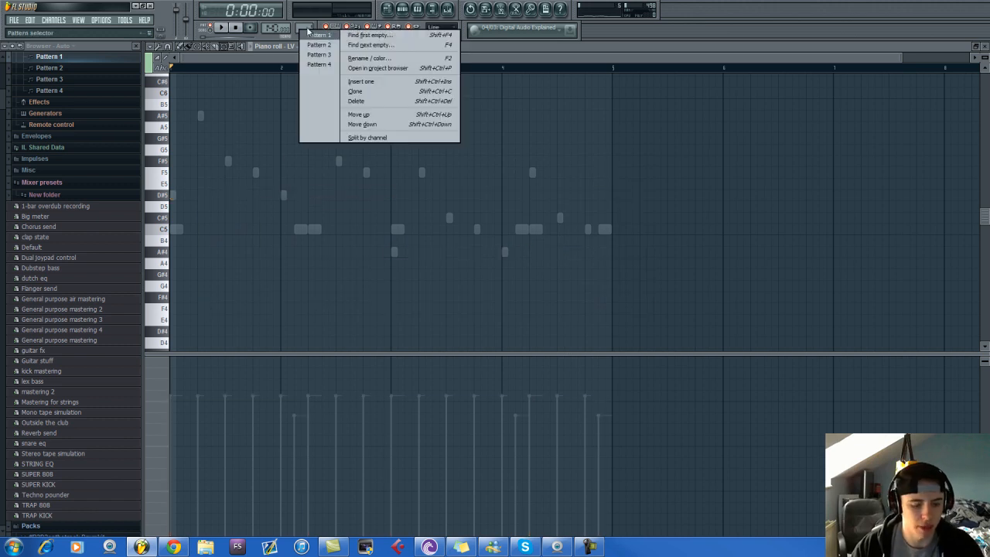
pyautogui.click(359, 35)
pyautogui.click(532, 277)
pyautogui.hotkey('ctrl', 'v')
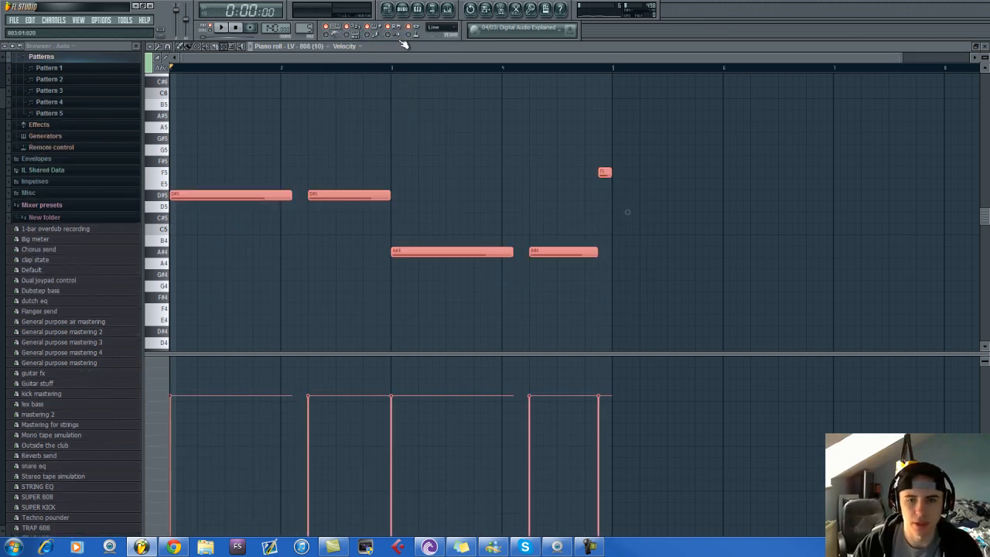
# Cut all the Kid Urban Kick 5 notes from Pattern 1 and paste them into a new empty pattern, Pattern 6.
pyautogui.click(402, 8)
pyautogui.moveTo(308, 28); pyautogui.dragTo(278, 173)
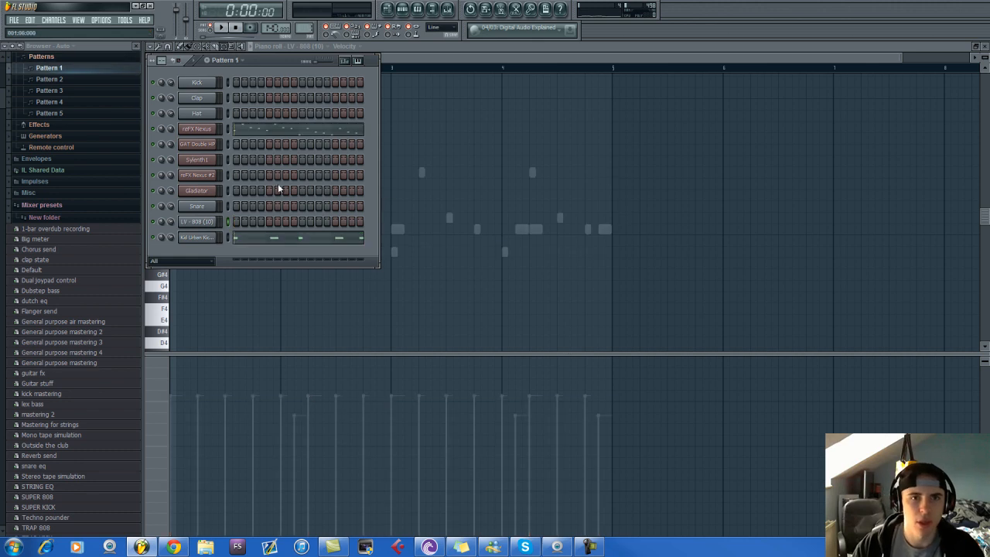
pyautogui.click(290, 240)
pyautogui.click(164, 214)
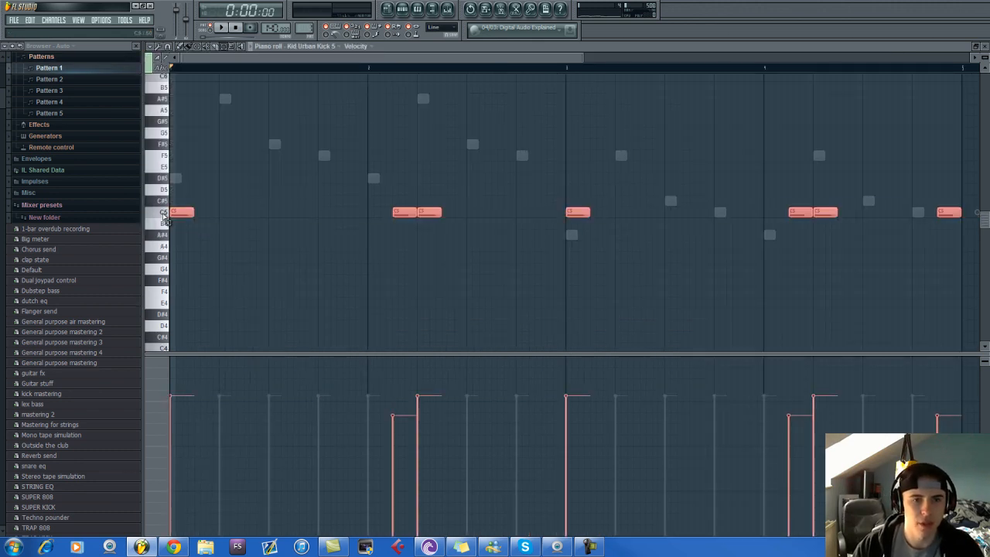
pyautogui.hotkey('ctrl', 'x')
pyautogui.rightClick(306, 29)
pyautogui.click(356, 36)
pyautogui.click(534, 276)
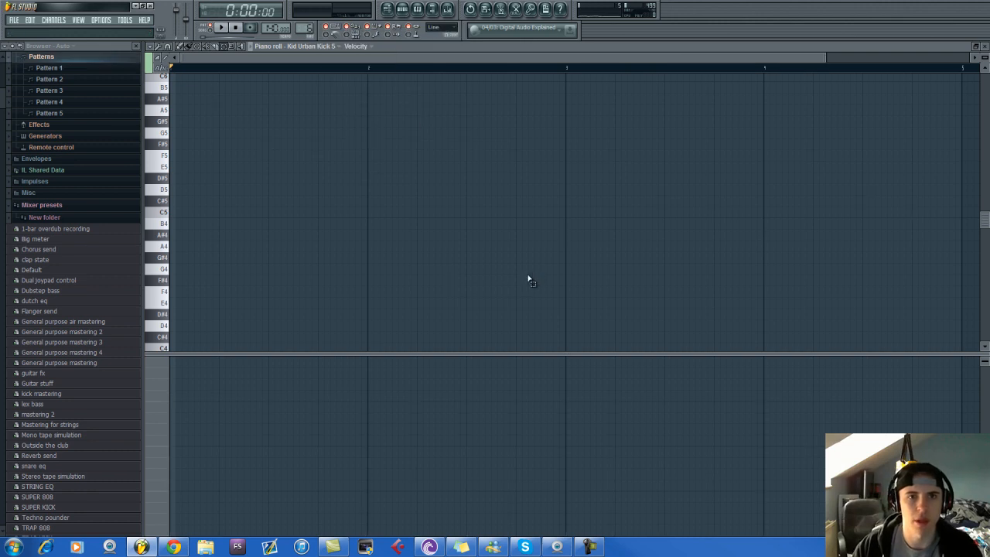
pyautogui.hotkey('ctrl', 'v')
# Place Patterns 5 and 6 in the playlist across bars 1 to 8 and play the arrangement in song mode.
pyautogui.click(386, 10)
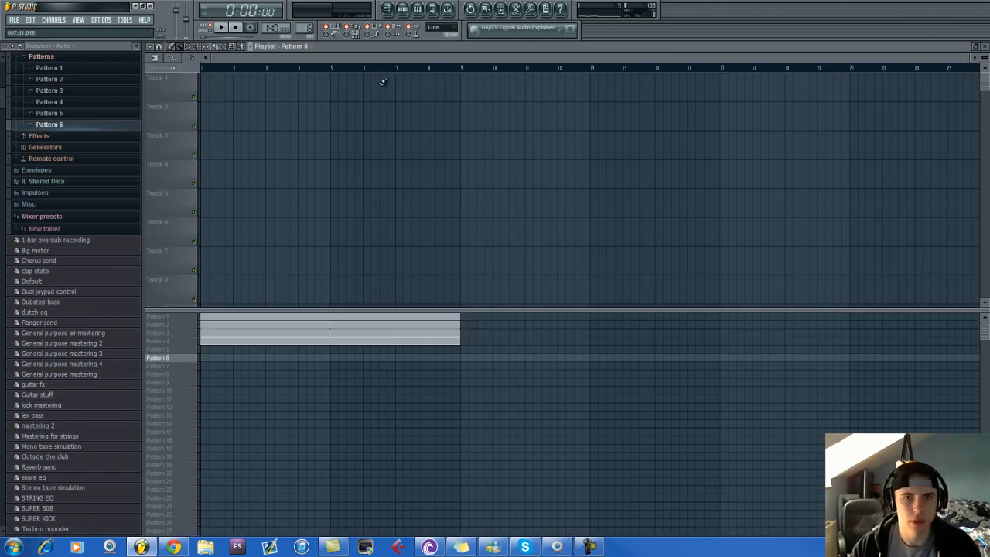
pyautogui.moveTo(218, 350); pyautogui.dragTo(360, 357)
pyautogui.click(447, 8)
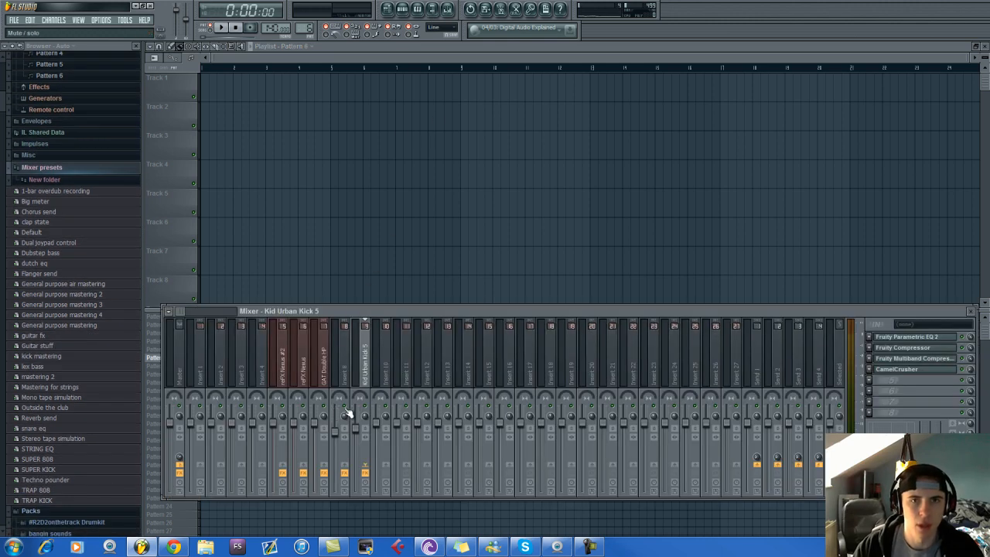
pyautogui.press('space')
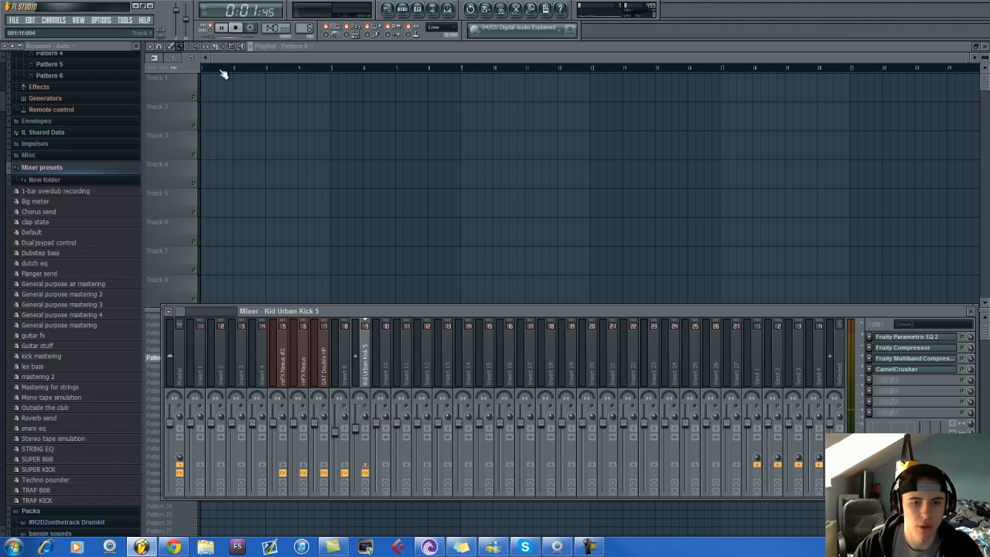
pyautogui.click(210, 29)
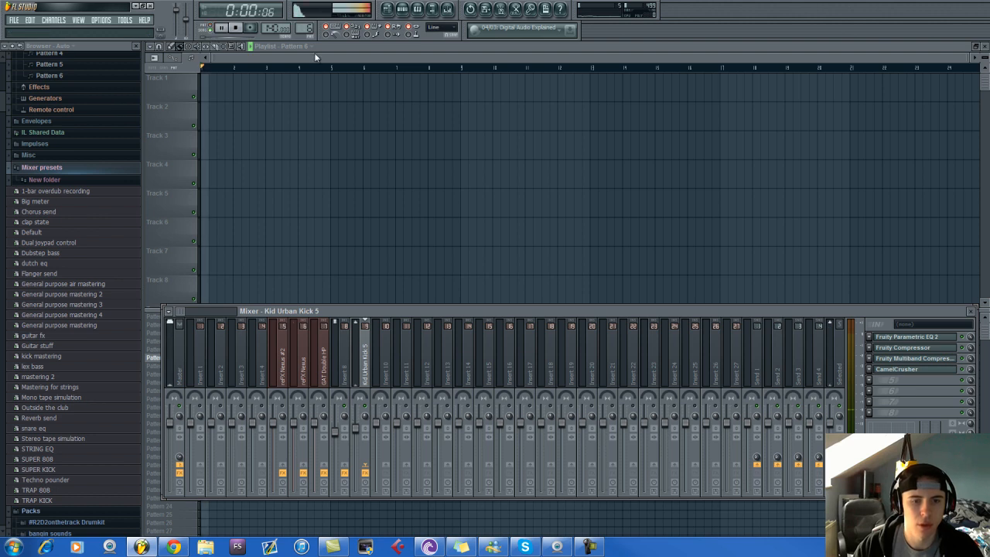
# Assign the Sylenth1 channel to a free mixer track.
pyautogui.click(402, 8)
pyautogui.click(197, 159)
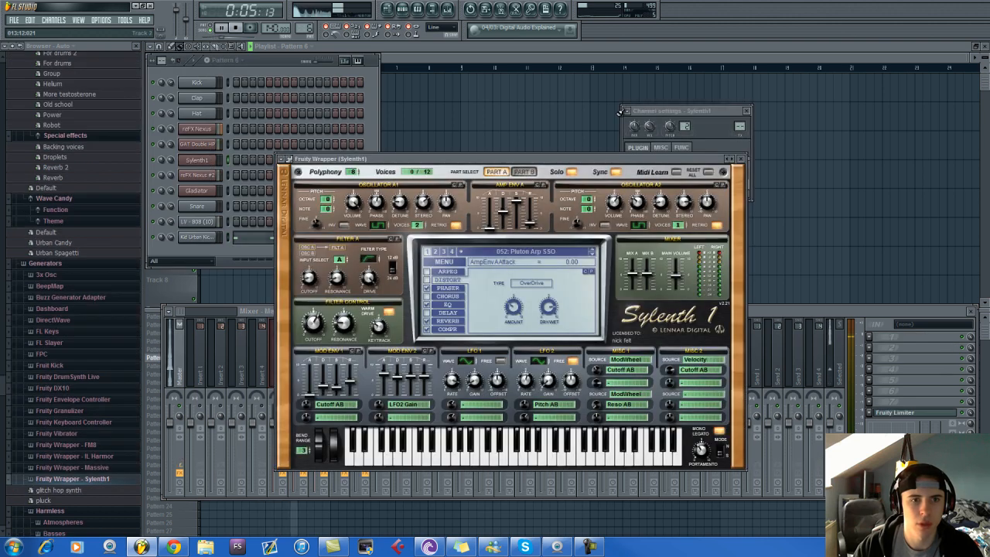
pyautogui.click(627, 111)
pyautogui.click(636, 134)
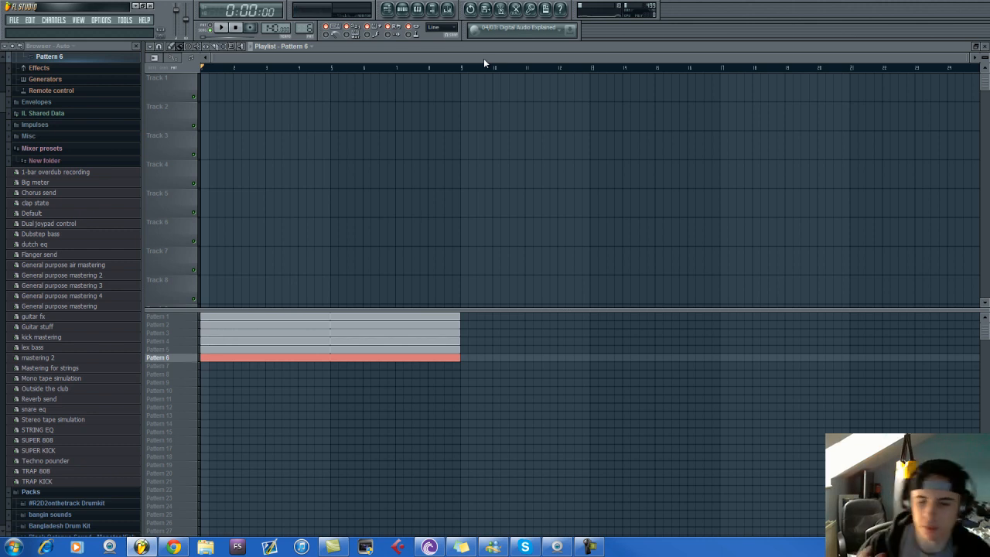
# Inspect the Parametric EQ 2 and CamelCrusher on the 808's mixer track and audition the sound with CamelCrusher toggled.
pyautogui.click(450, 12)
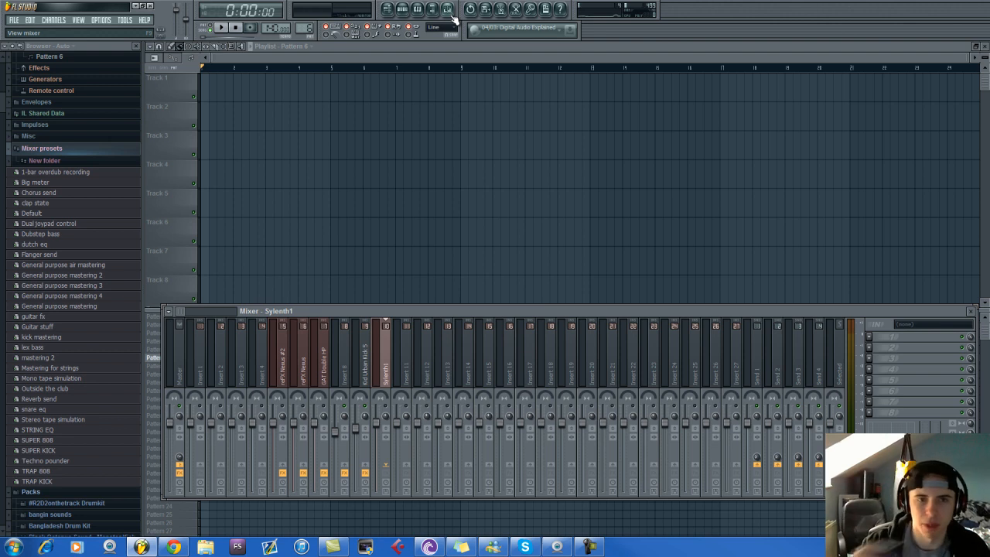
pyautogui.click(348, 362)
pyautogui.click(906, 349)
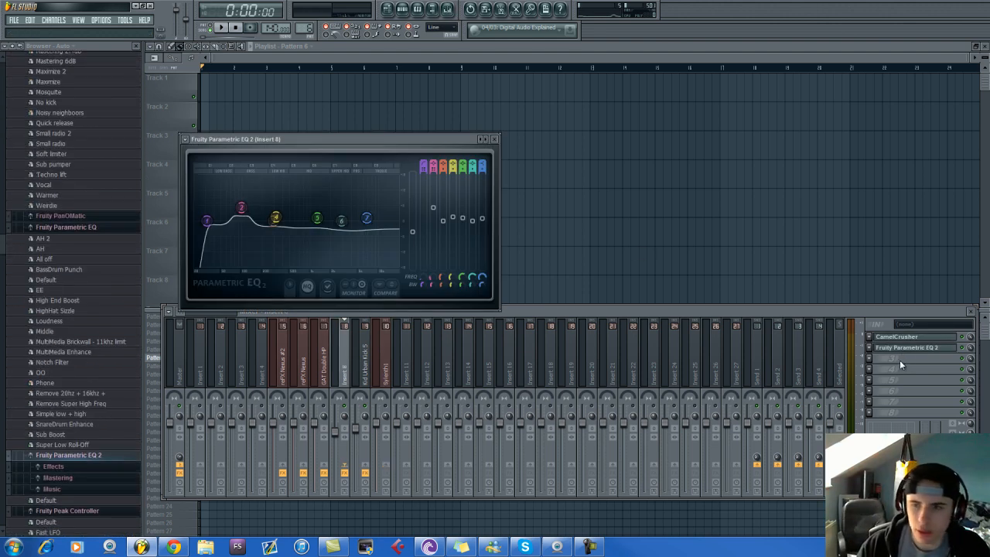
pyautogui.click(897, 337)
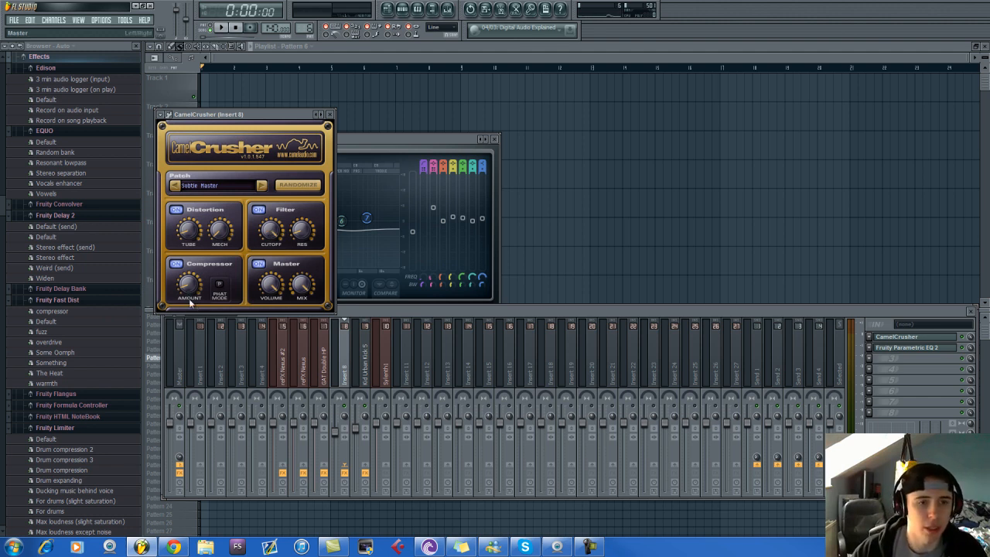
pyautogui.click(964, 338)
pyautogui.press('space')
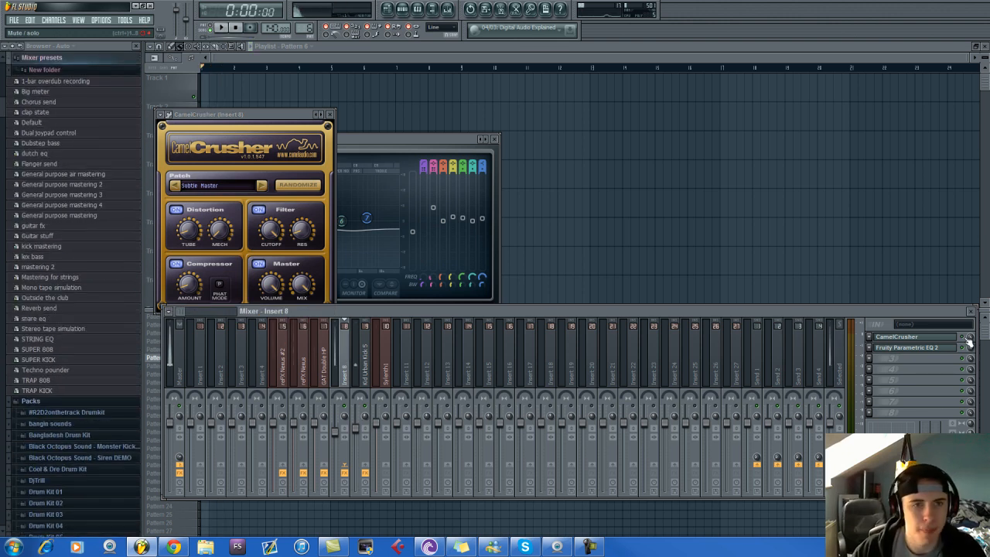
pyautogui.press('space')
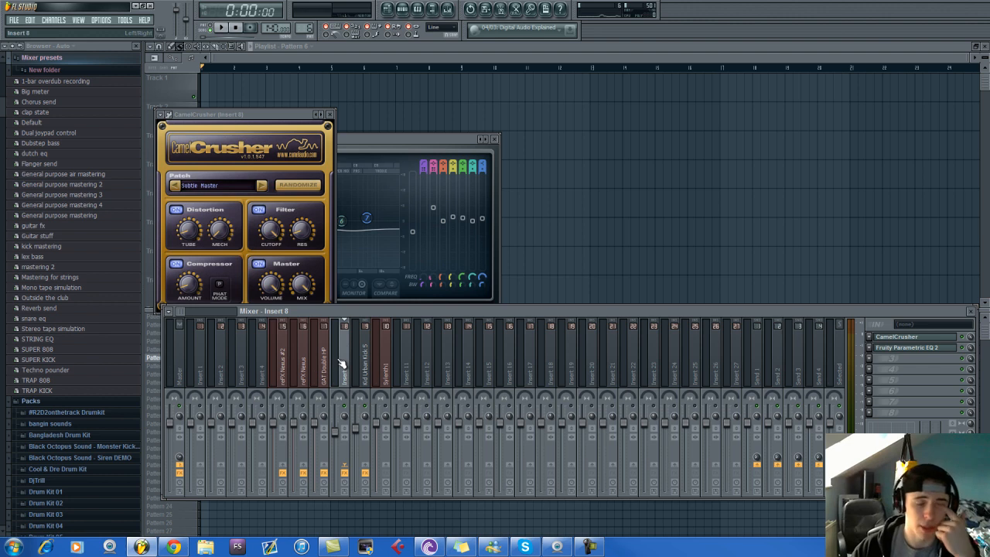
# Examine the 808 track's Parametric EQ 2 curve during playback, focusing on the band 2 boost.
pyautogui.click(909, 348)
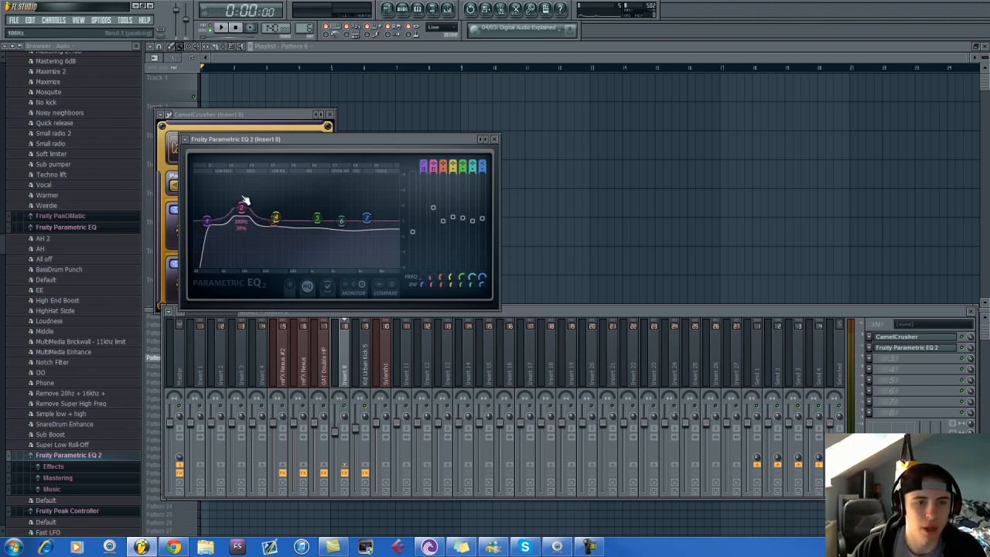
pyautogui.press('space')
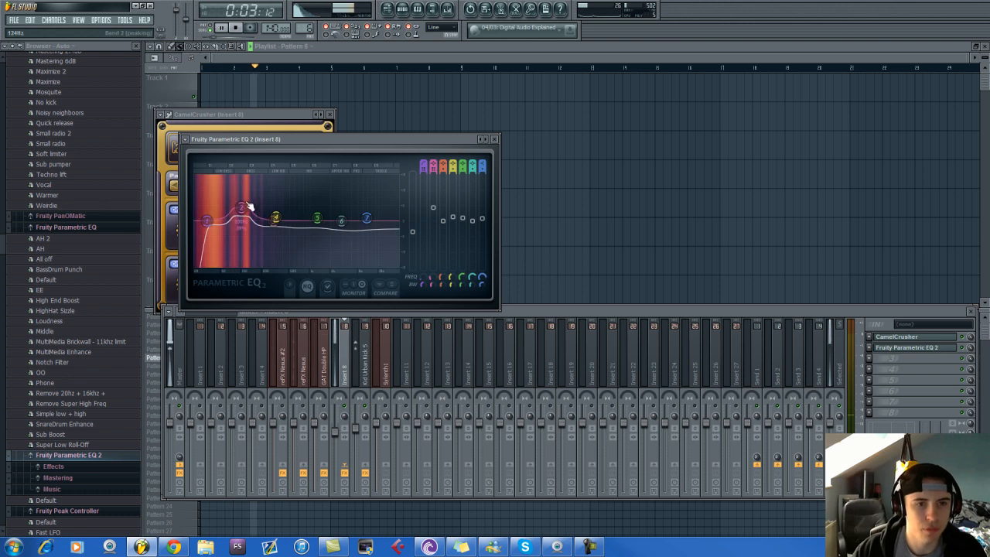
pyautogui.press('space')
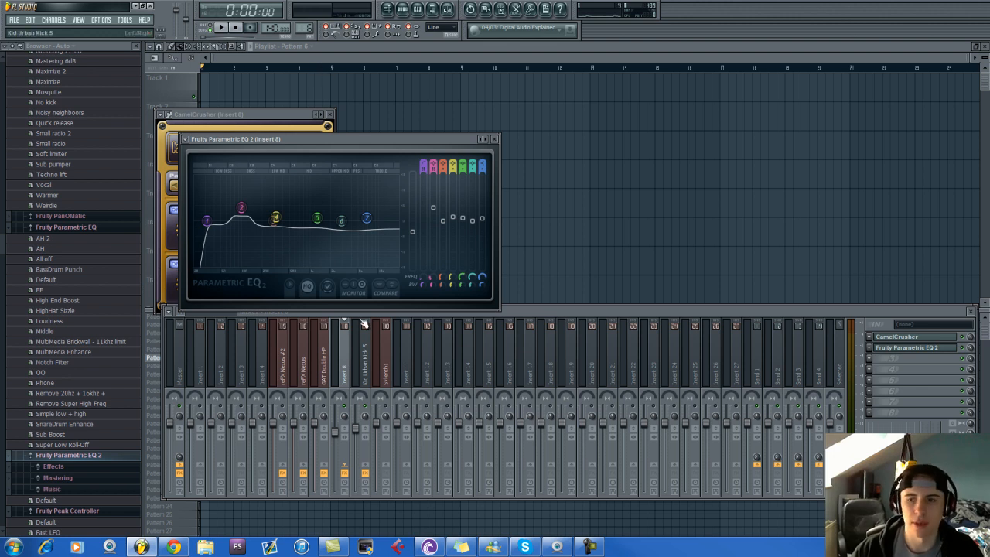
pyautogui.moveTo(286, 139); pyautogui.dragTo(481, 118)
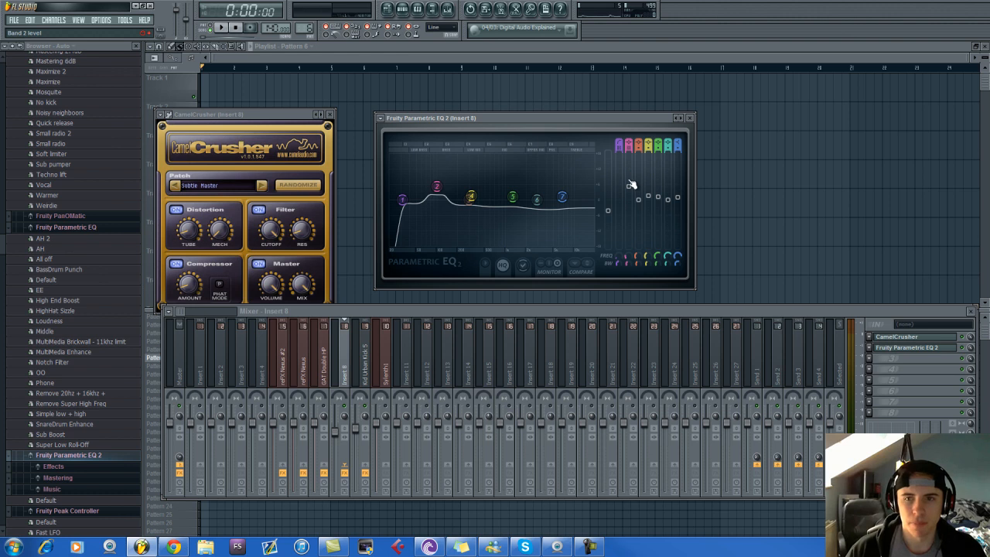
pyautogui.moveTo(630, 146); pyautogui.dragTo(632, 331)
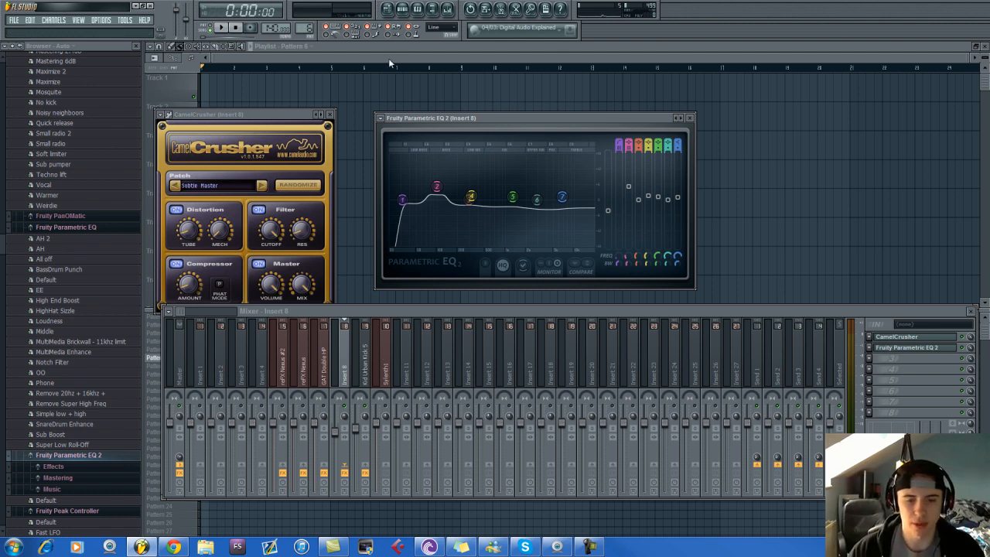
# Close the open plugin windows and play the arrangement with the step sequencer and mixer brought up.
pyautogui.press('F12')
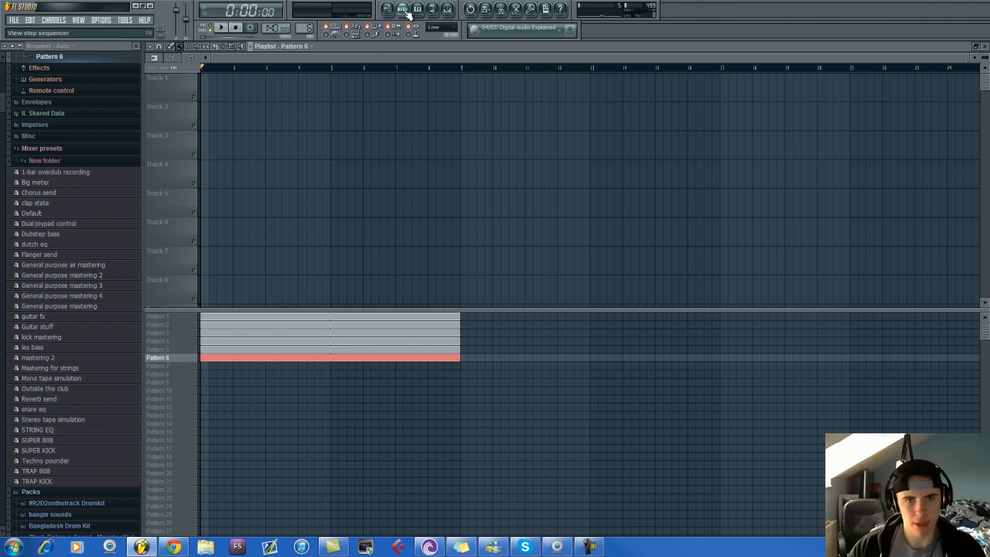
pyautogui.click(405, 10)
pyautogui.press('space')
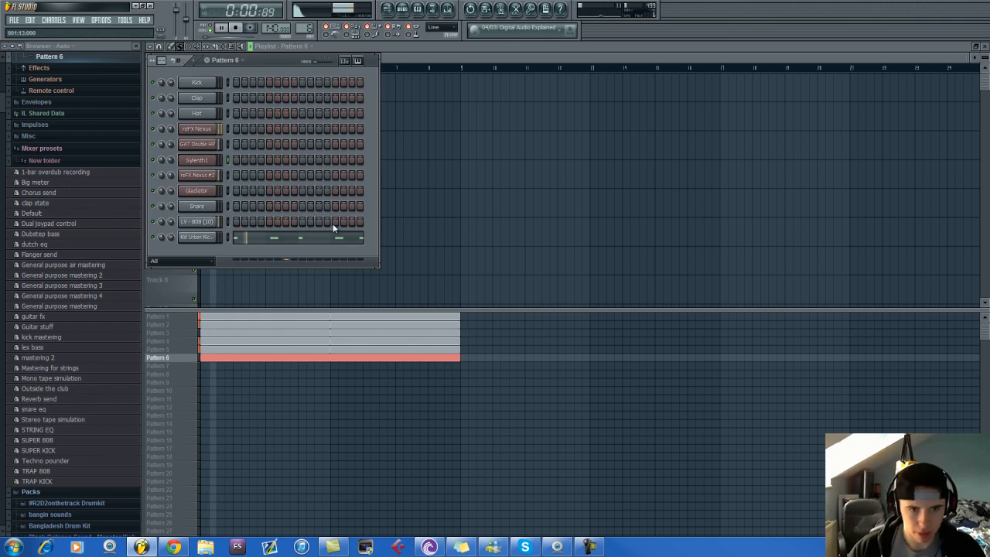
pyautogui.press('space')
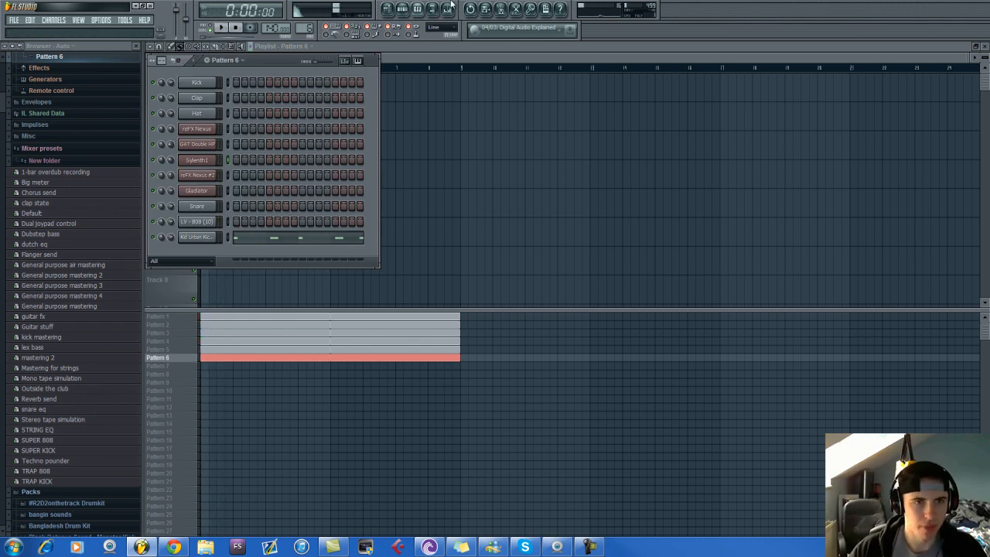
pyautogui.click(452, 9)
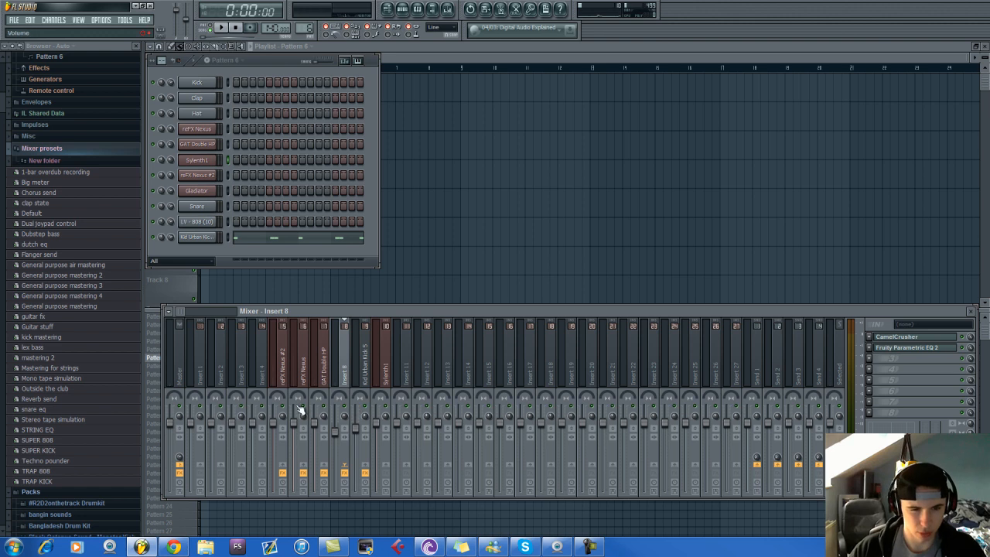
pyautogui.press('space')
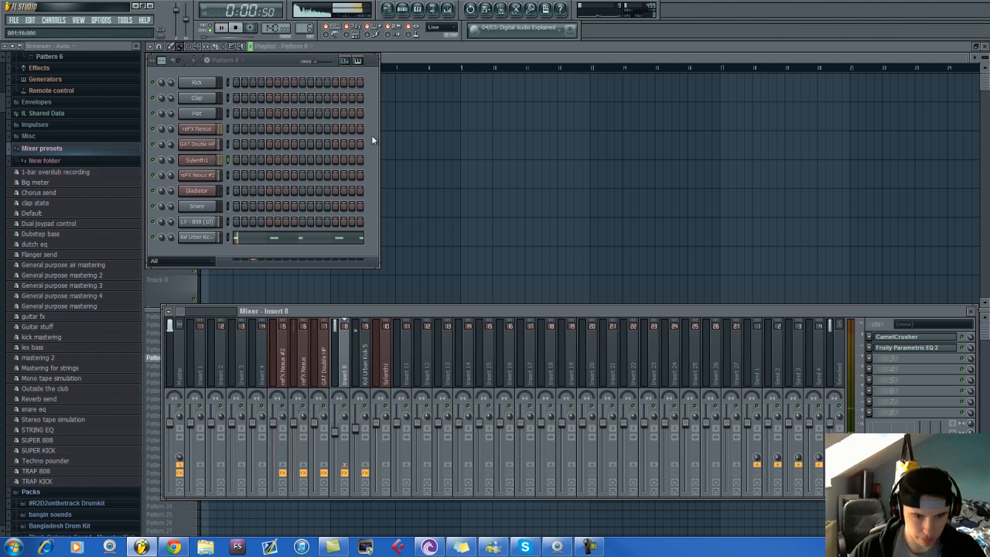
pyautogui.click(419, 62)
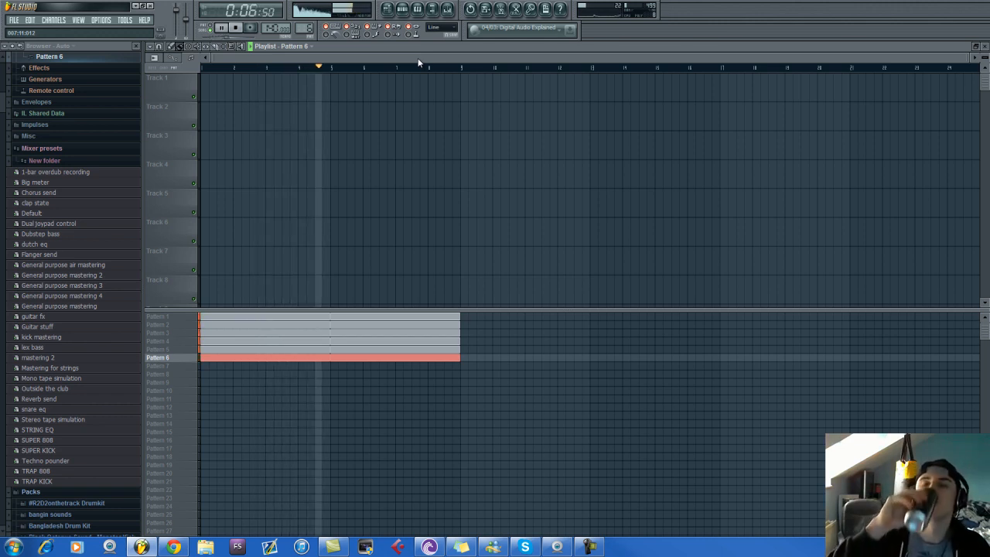
# During playback, lower the reFX Nexus mixer fader to about -2.2 dB and the GAT Double HP and Sylenth1 faders to a similar level.
pyautogui.click(402, 8)
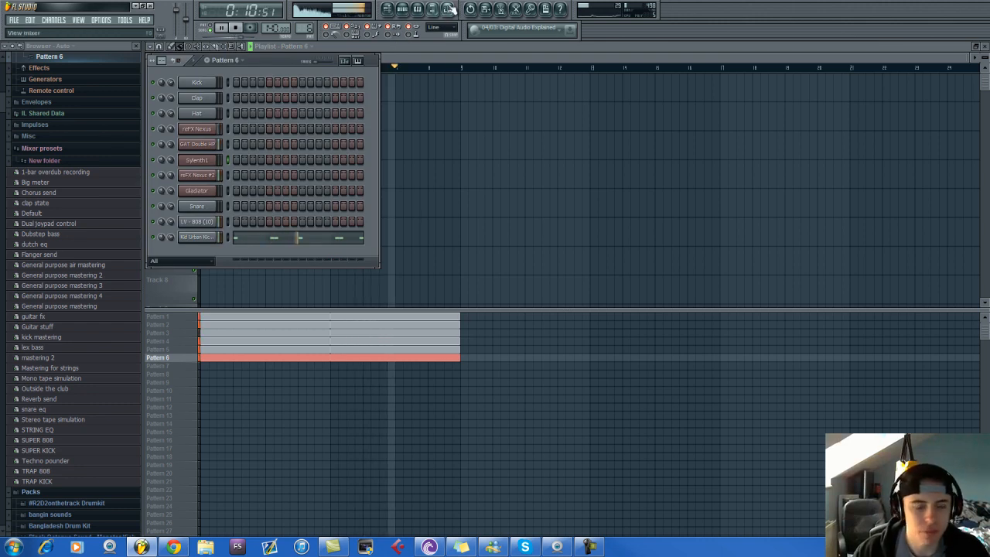
pyautogui.press('F9')
pyautogui.click(297, 429)
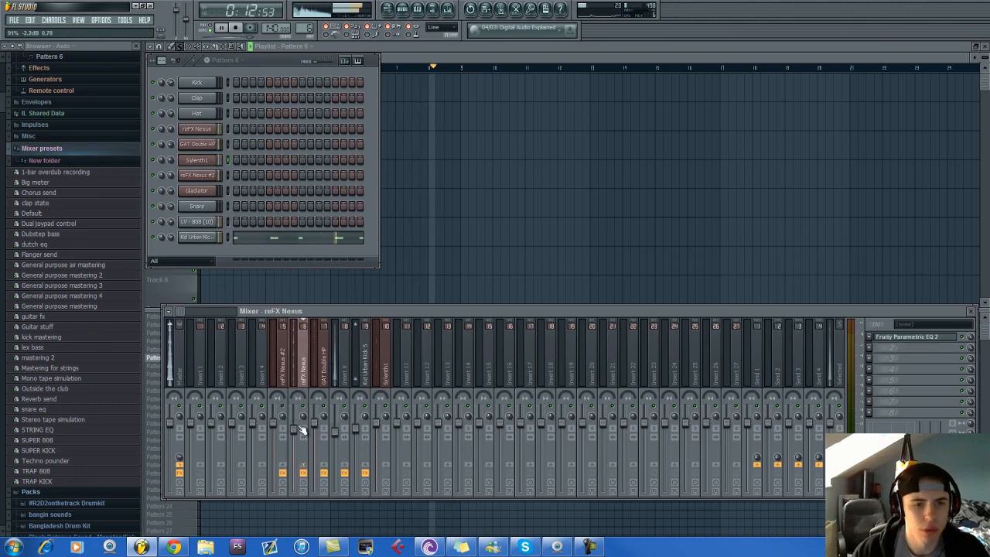
pyautogui.click(320, 430)
pyautogui.click(379, 431)
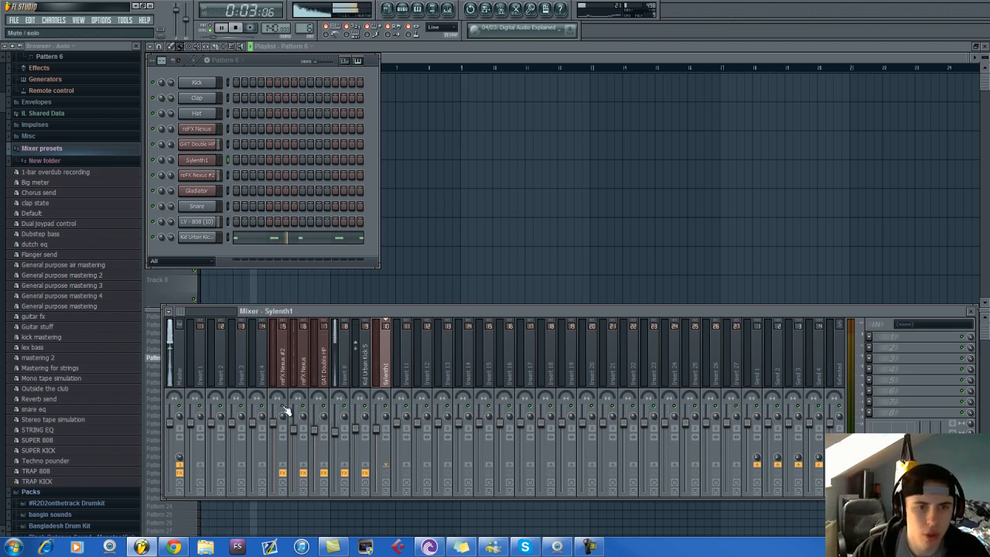
pyautogui.press('space')
# In Pattern 2's reFX Nexus #2 part, delete the first D#3 note, move the long D#3 to bar 1 and shorten it to just past bar 2.
pyautogui.moveTo(305, 28)
pyautogui.mouseDown()
pyautogui.moveTo(291, 55)
pyautogui.moveTo(304, 22)
pyautogui.mouseUp()
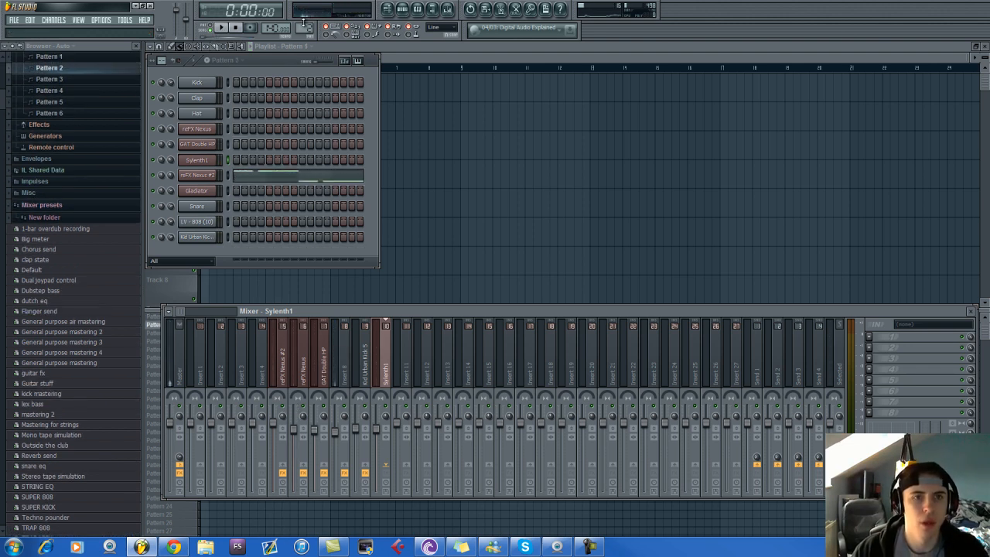
pyautogui.click(295, 179)
pyautogui.scroll(-3, 274, 155)
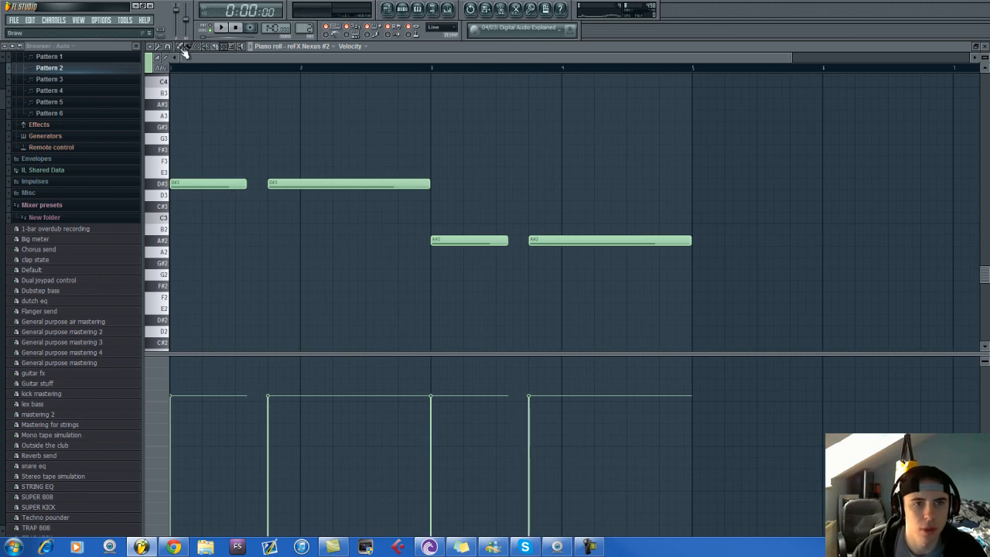
pyautogui.rightClick(214, 184)
pyautogui.moveTo(301, 186); pyautogui.dragTo(108, 193)
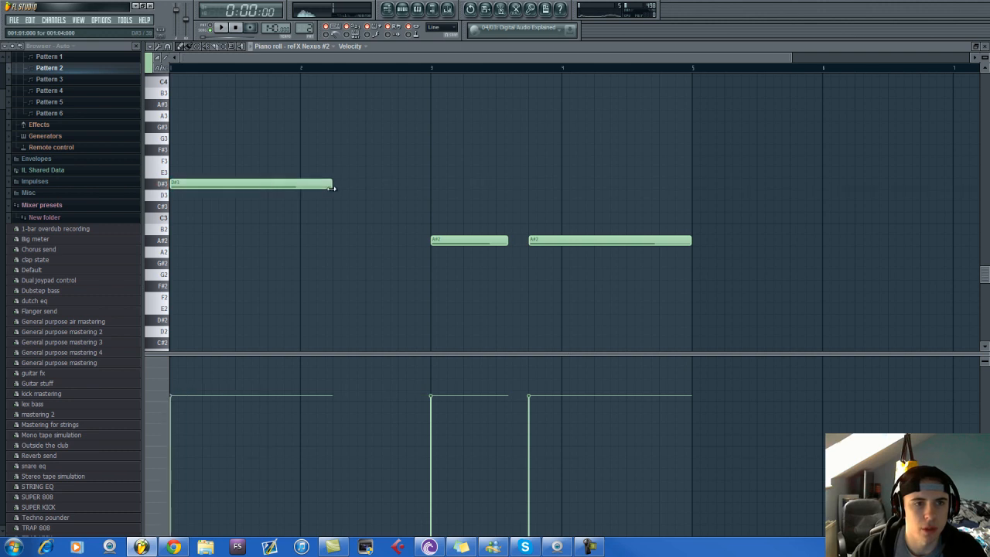
pyautogui.scroll(2, 331, 188)
pyautogui.moveTo(332, 187); pyautogui.dragTo(306, 186)
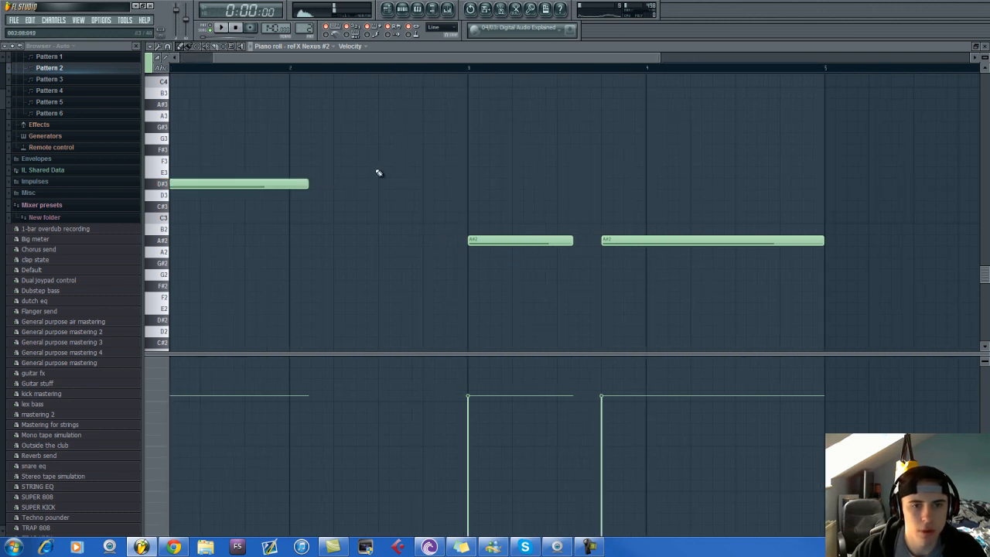
# Add a short D#3 note before bar 3 and rebuild the A#2 notes from bar 3 in the same long-short rhythm.
pyautogui.click(337, 185)
pyautogui.click(469, 239)
pyautogui.click(374, 184)
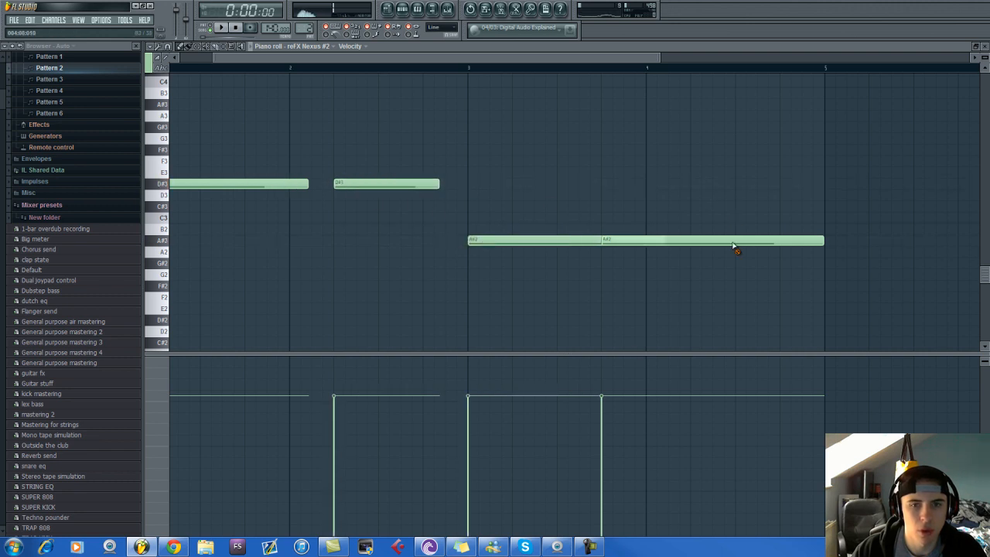
pyautogui.rightClick(731, 240)
pyautogui.click(706, 248)
pyautogui.moveTo(706, 249); pyautogui.dragTo(696, 238)
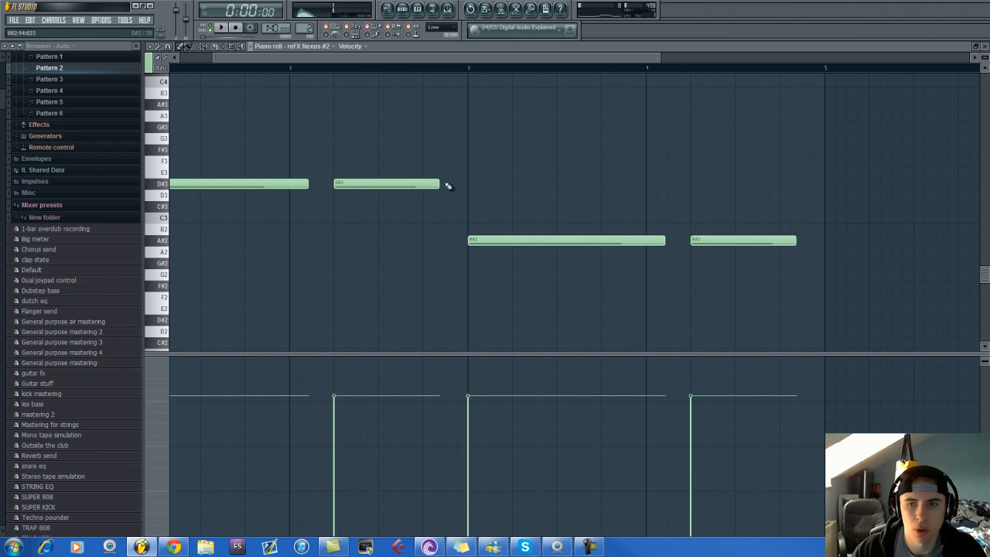
# Lengthen the short D#3 note slightly, replace the short A#2 note with one of the same length, and play the arrangement.
pyautogui.rightClick(692, 241)
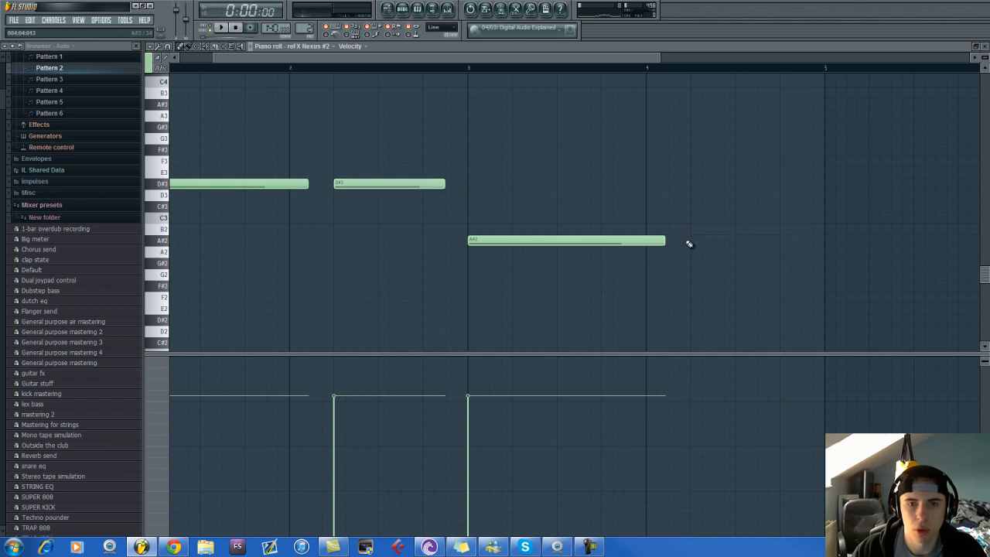
pyautogui.press('space')
pyautogui.click(694, 240)
pyautogui.scroll(-2, 661, 234)
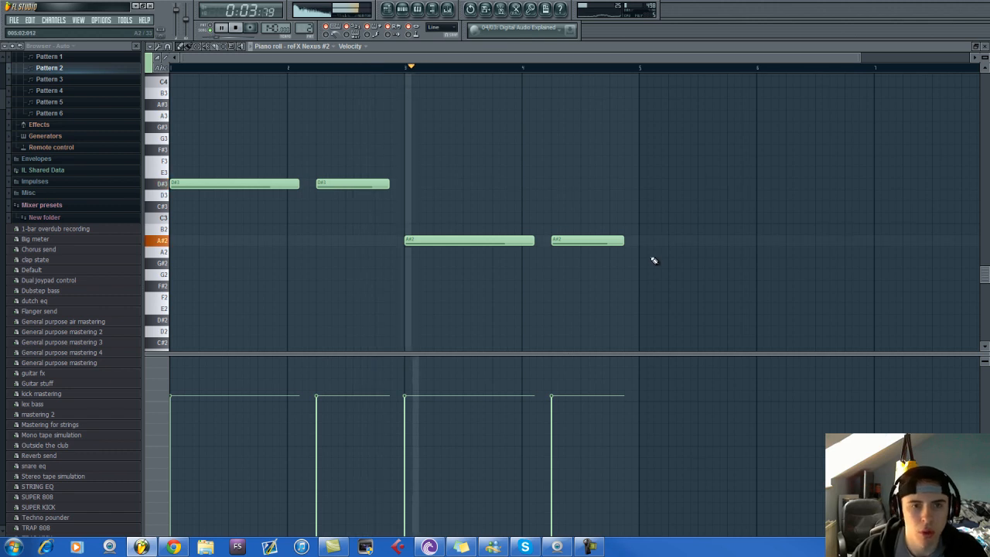
pyautogui.scroll(-1, 655, 261)
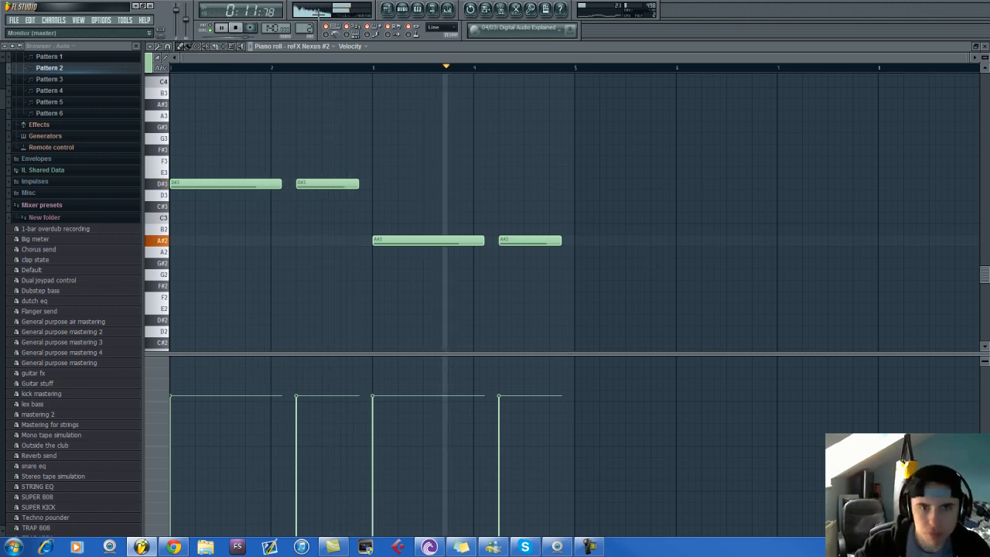
# Bring up the step sequencer and mixer, select the GAT Double HP track, and audition the arrangement's balance.
pyautogui.click(405, 9)
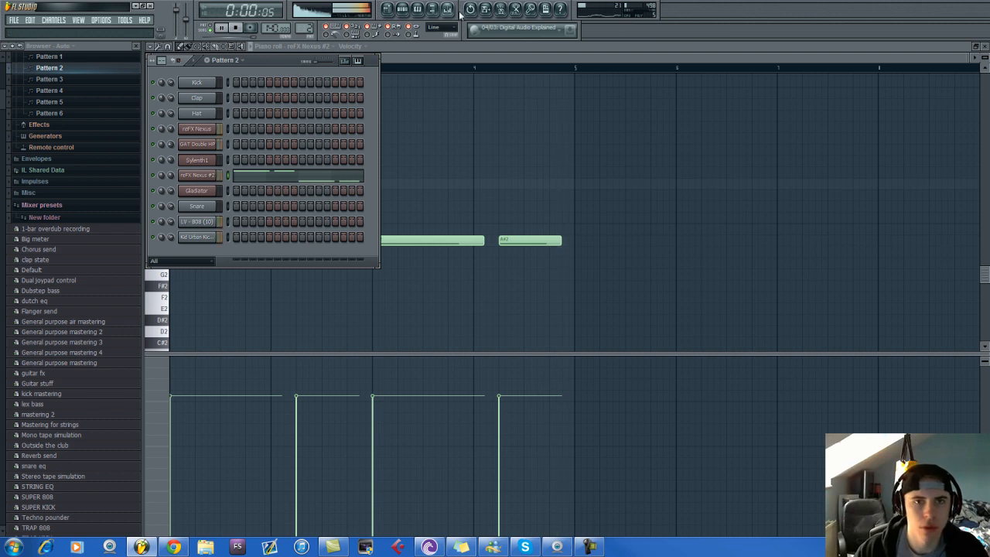
pyautogui.press('F9')
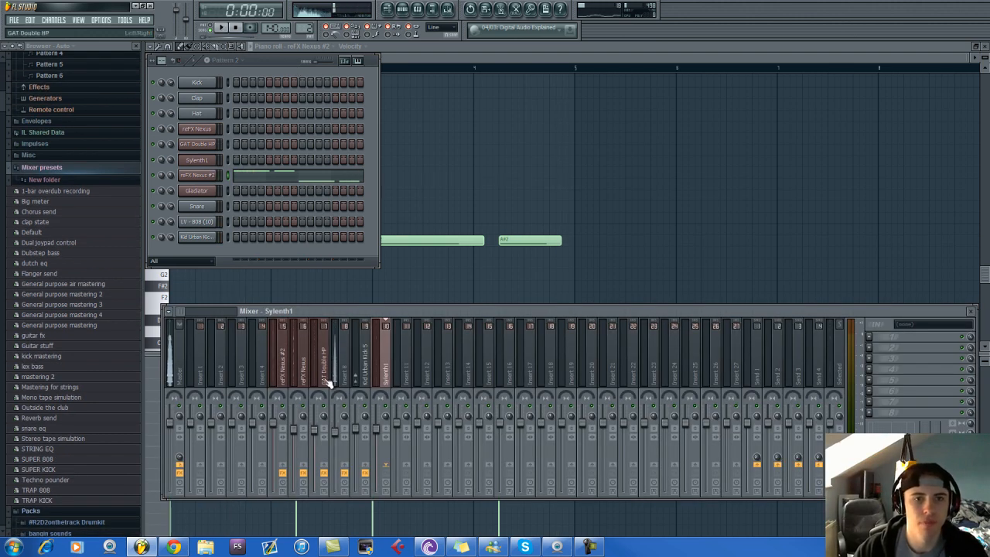
pyautogui.click(328, 379)
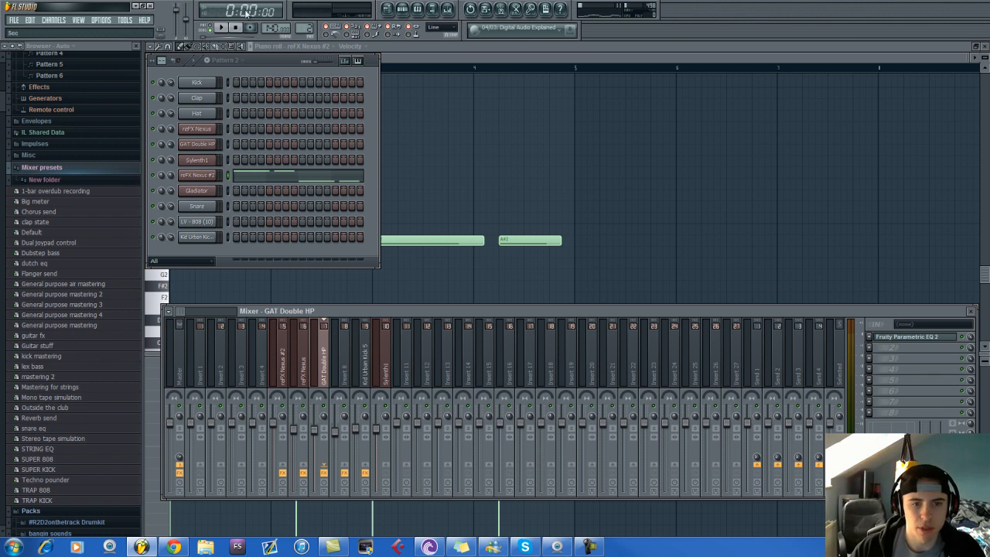
pyautogui.click(272, 60)
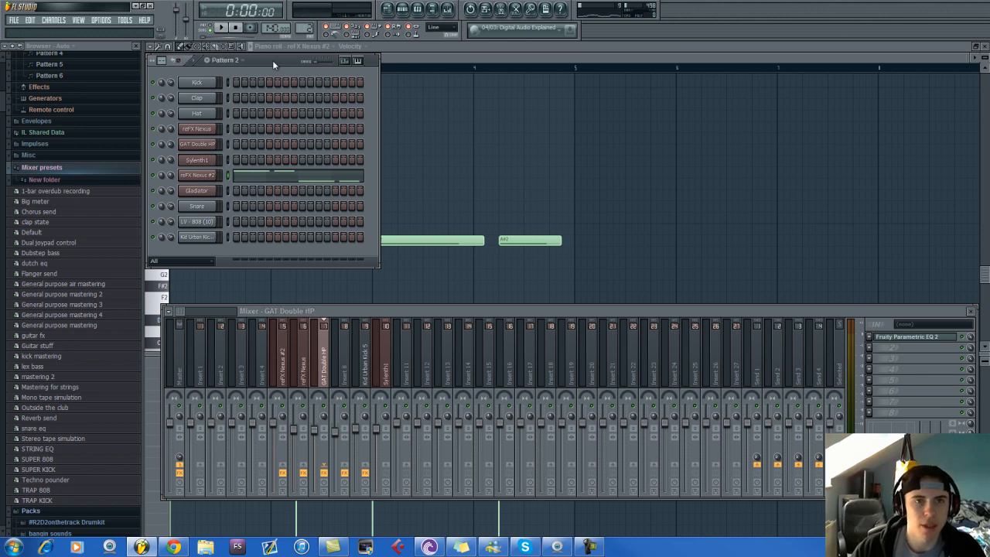
pyautogui.click(350, 430)
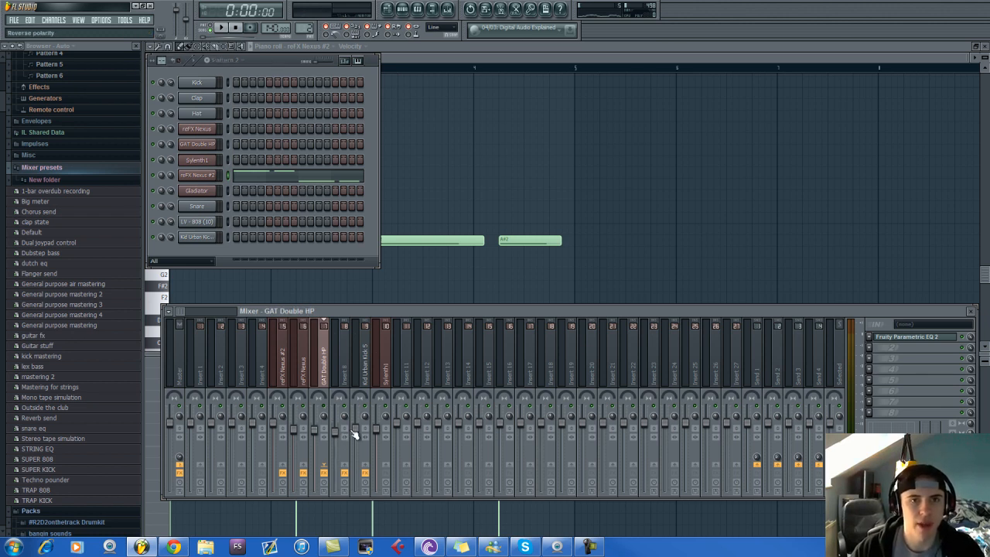
pyautogui.press('space')
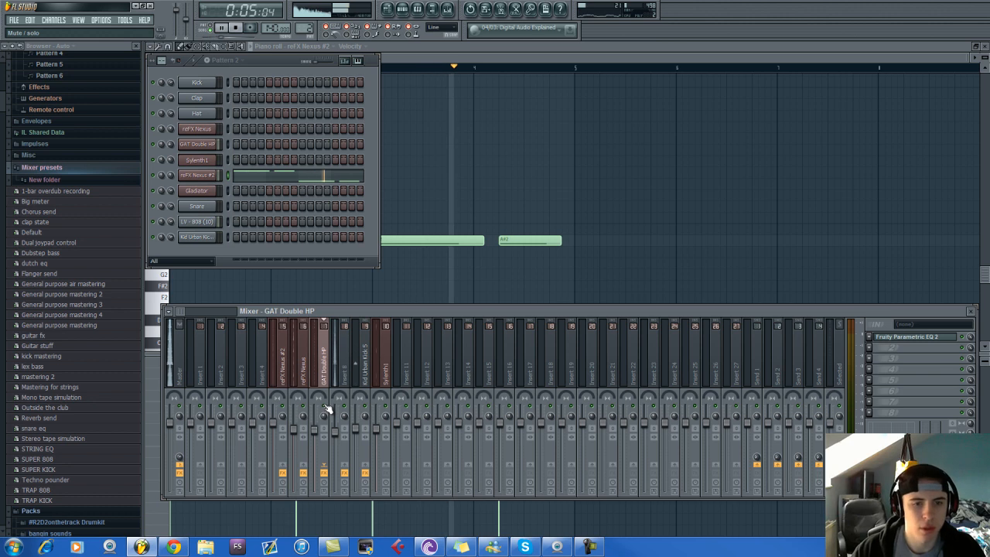
pyautogui.press('space')
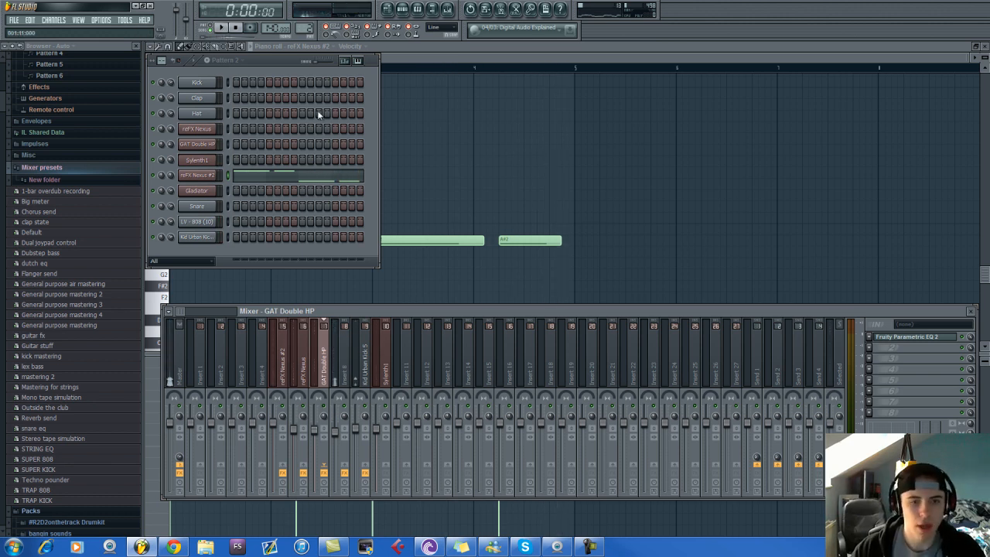
# Collapse the mixer presets, Packs, plugin presets and channel presets folders in the browser.
pyautogui.click(48, 169)
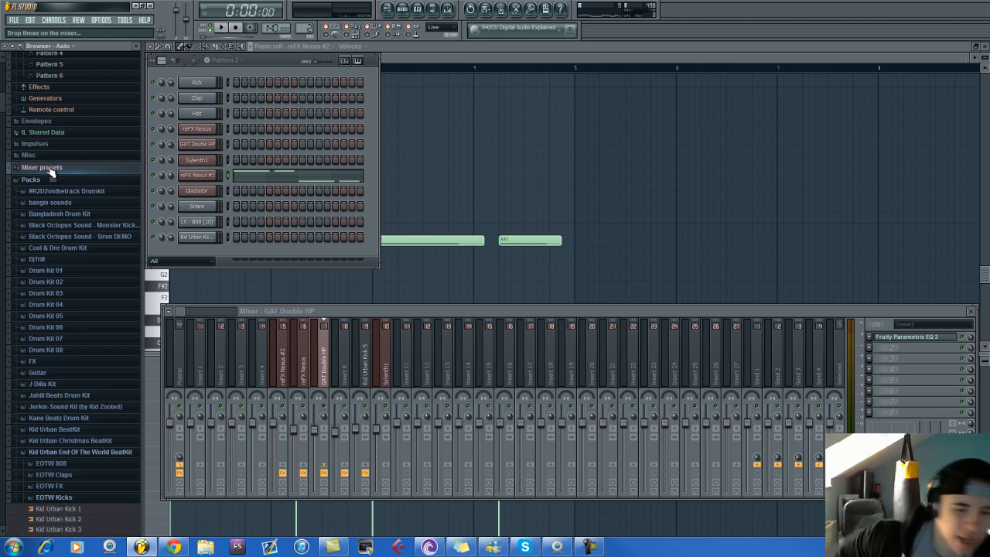
pyautogui.click(18, 180)
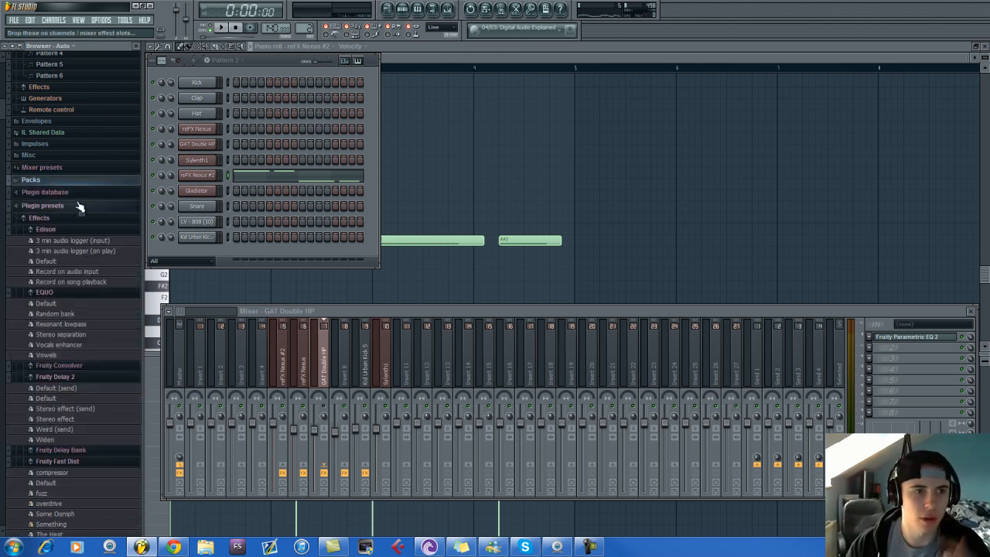
pyautogui.click(77, 211)
pyautogui.scroll(10, 77, 210)
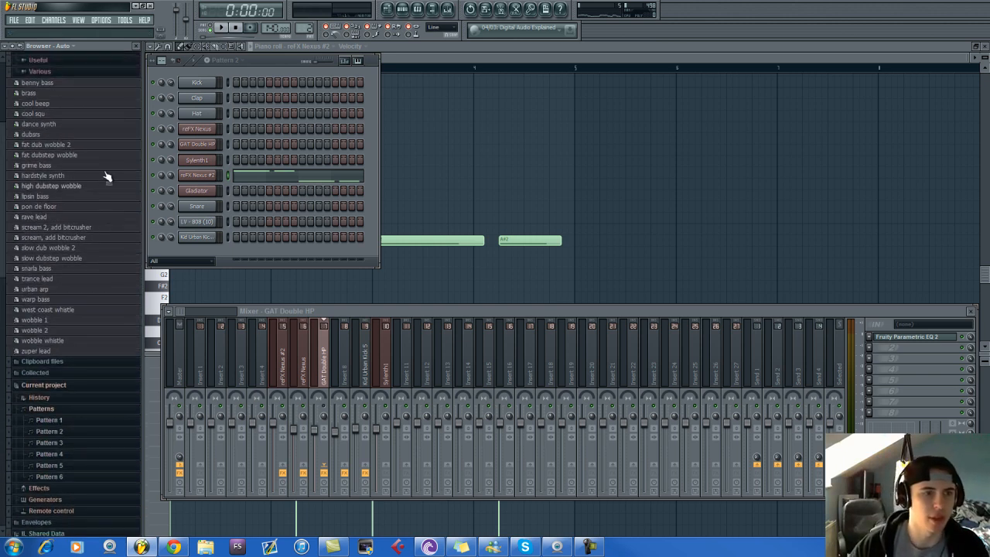
pyautogui.click(54, 70)
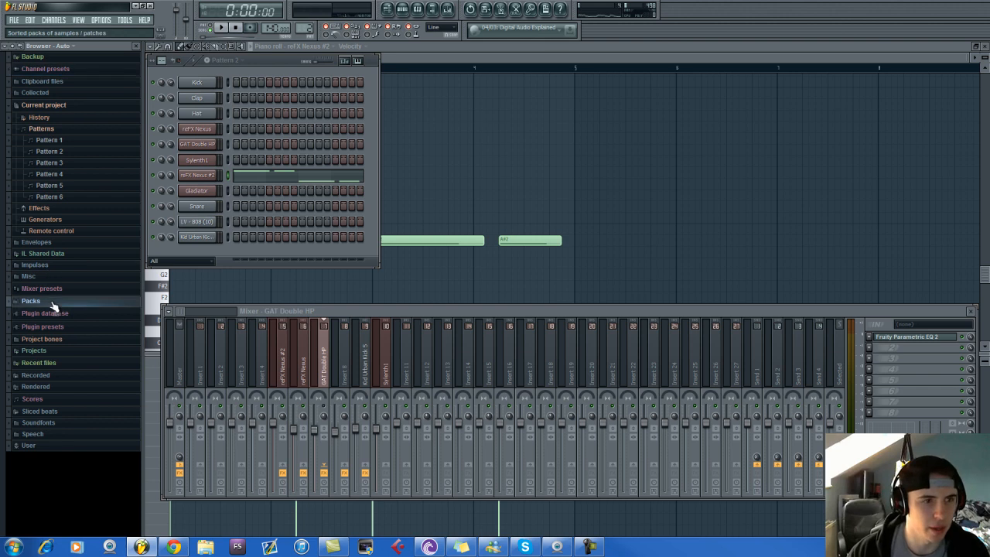
# Reopen the Packs folder, collapse EOTW Kicks and expand EOTW Percussion in the Kid Urban End Of The World BeatKit.
pyautogui.click(27, 301)
pyautogui.click(68, 376)
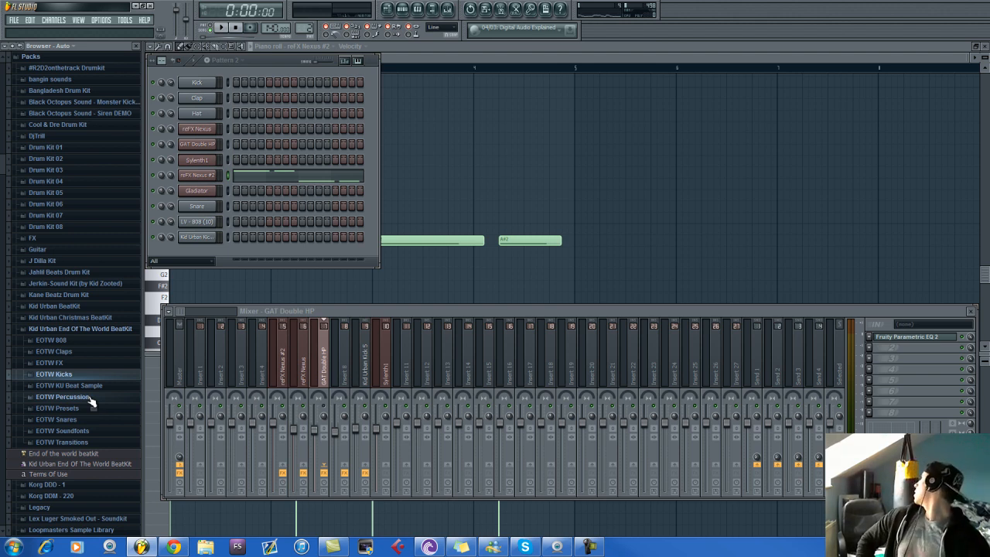
pyautogui.scroll(-3, 81, 400)
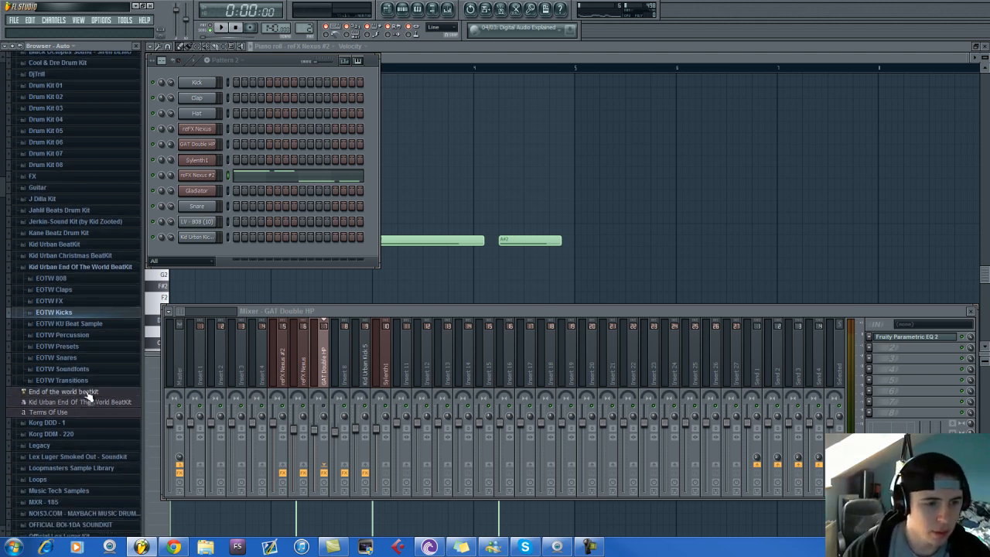
pyautogui.click(88, 334)
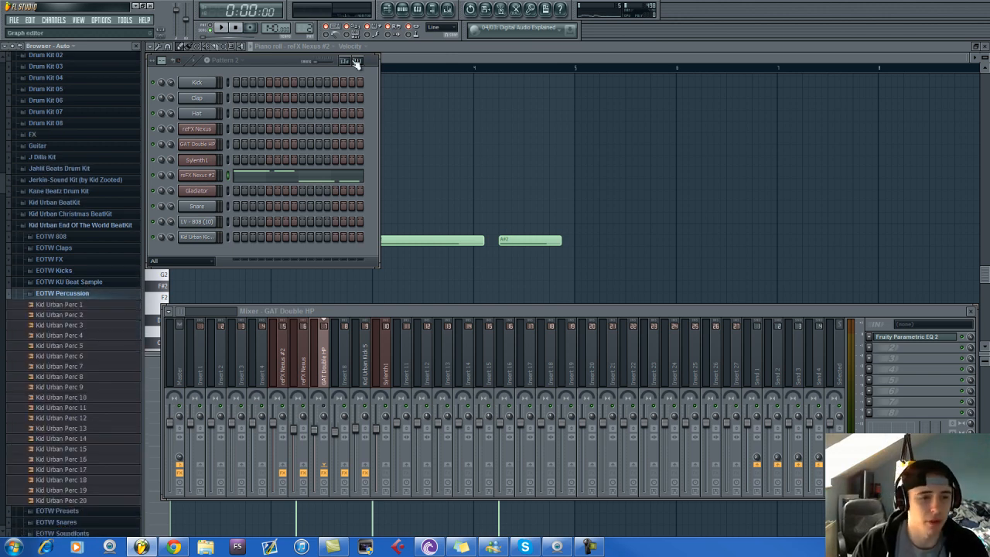
# Switch from Pattern 2 to the first empty pattern after Pattern 6.
pyautogui.scroll(1, 308, 31)
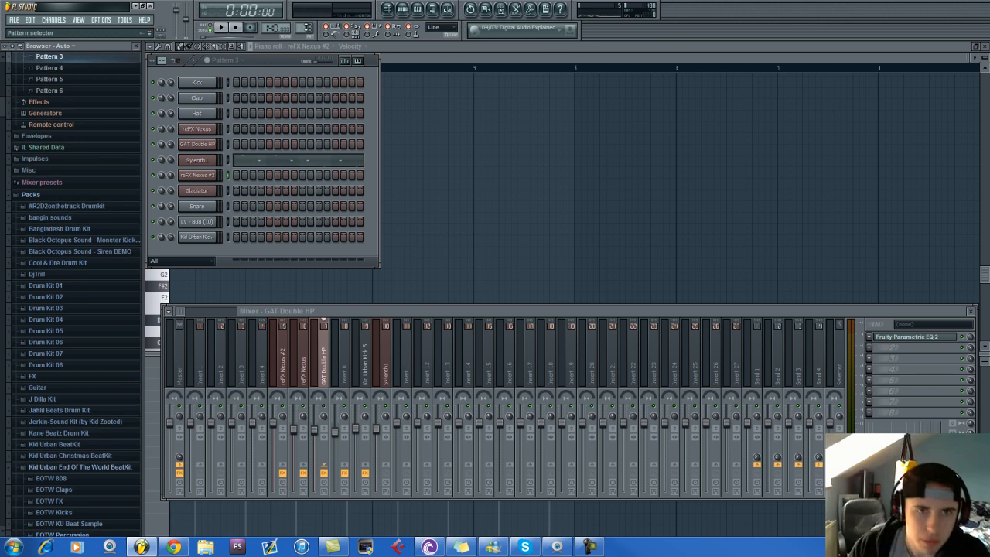
pyautogui.scroll(4, 309, 25)
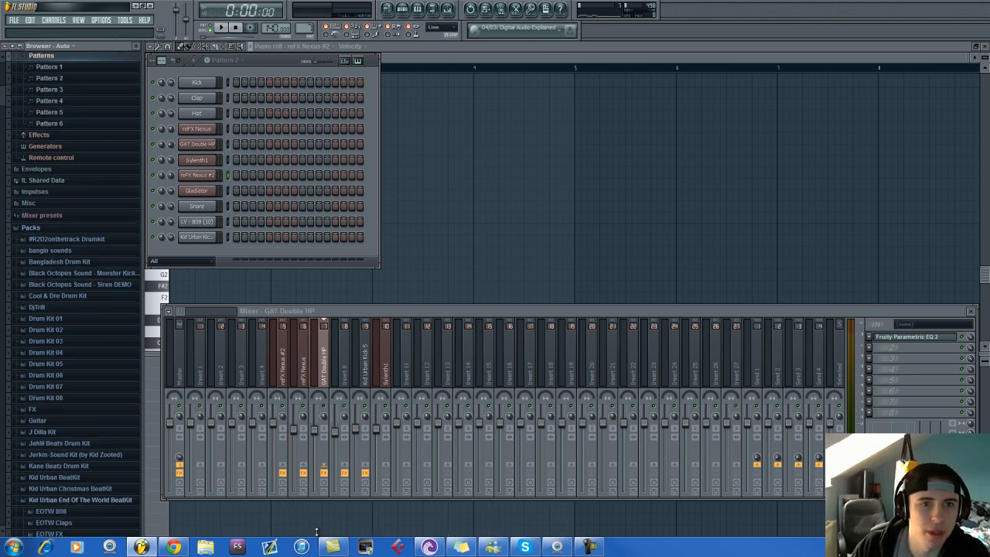
# Add the Kid Urban Perc 9 sample as a new channel and place a hit on step 9.
pyautogui.scroll(-10, 69, 270)
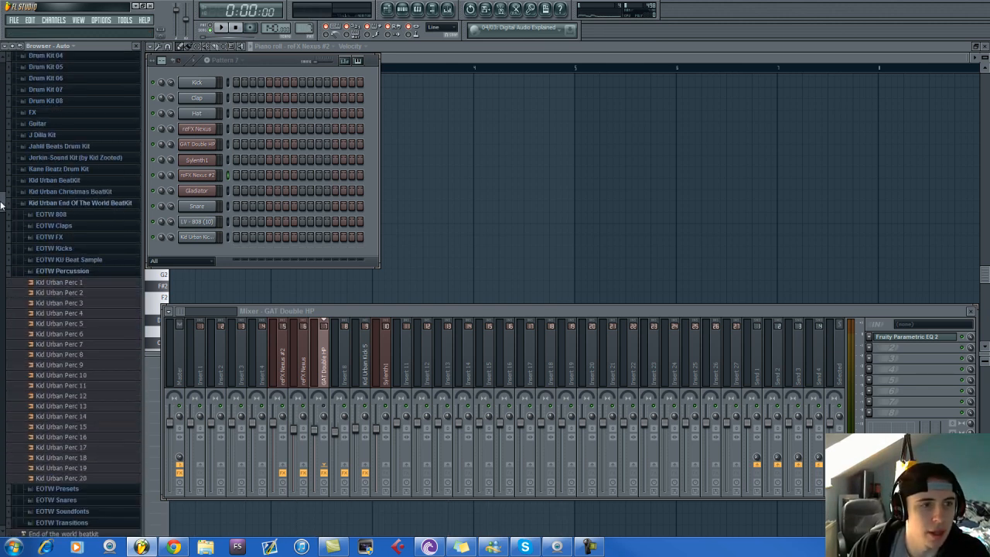
pyautogui.click(83, 329)
pyautogui.moveTo(85, 331); pyautogui.dragTo(280, 255)
pyautogui.click(301, 253)
# Audition more EOTW Percussion samples, and add Kid Urban Perc 5 as a new channel with Pattern 8 selected.
pyautogui.click(76, 231)
pyautogui.click(78, 219)
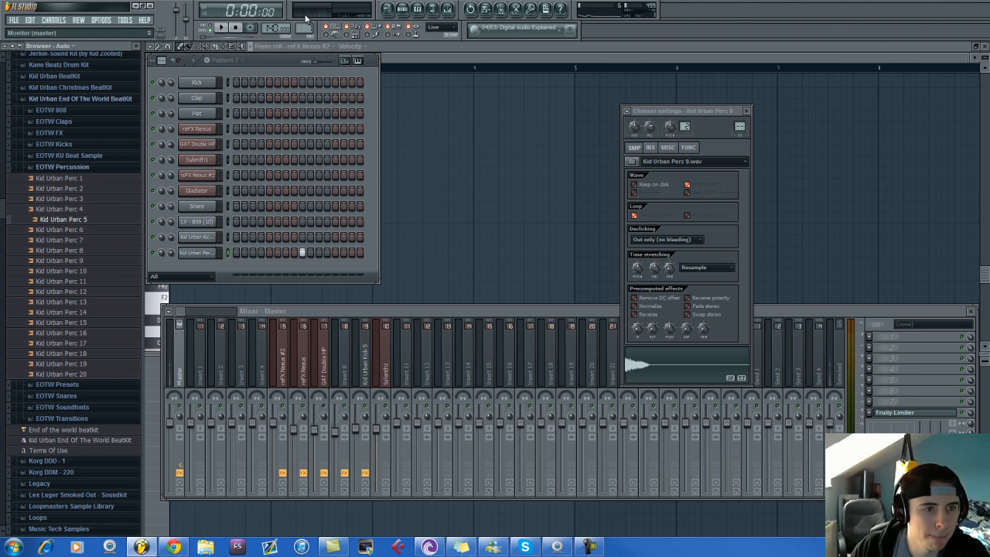
pyautogui.moveTo(302, 28); pyautogui.dragTo(301, 23)
pyautogui.moveTo(2, 106); pyautogui.dragTo(12, 203)
pyautogui.scroll(-3, 60, 313)
pyautogui.moveTo(70, 324); pyautogui.dragTo(215, 263)
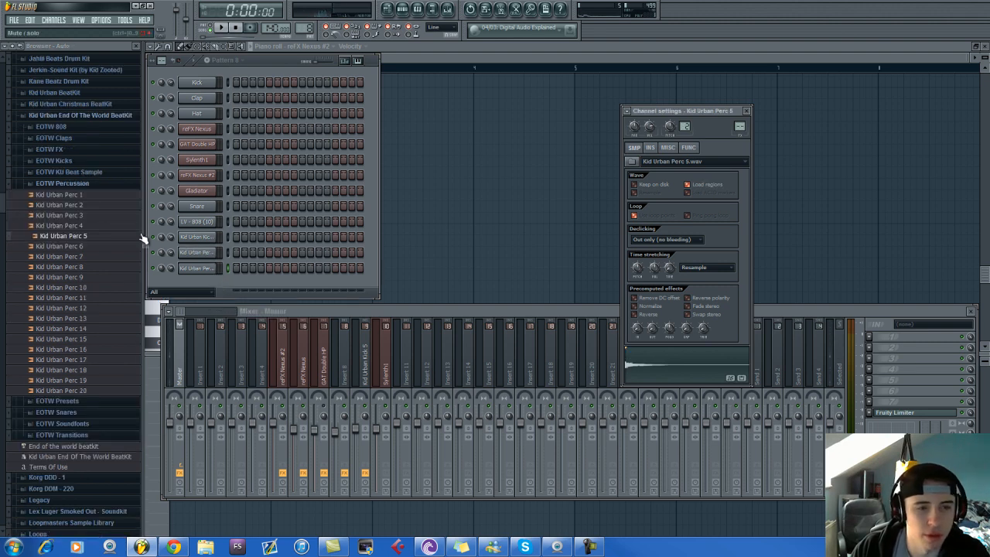
# Audition further EOTW Percussion samples and add Kid Urban Perc 7 as a new channel.
pyautogui.click(90, 247)
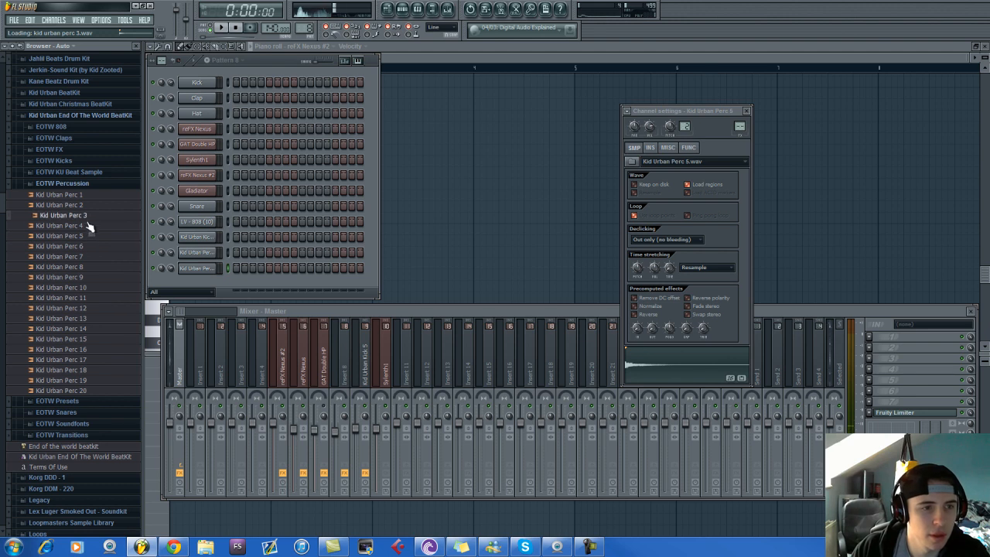
pyautogui.click(90, 266)
pyautogui.click(90, 258)
pyautogui.moveTo(90, 256); pyautogui.dragTo(211, 280)
# Fill the Kid Urban Perc 5 channel in Pattern 8 with a hit every 8 steps.
pyautogui.rightClick(215, 273)
pyautogui.click(260, 362)
pyautogui.rightClick(217, 270)
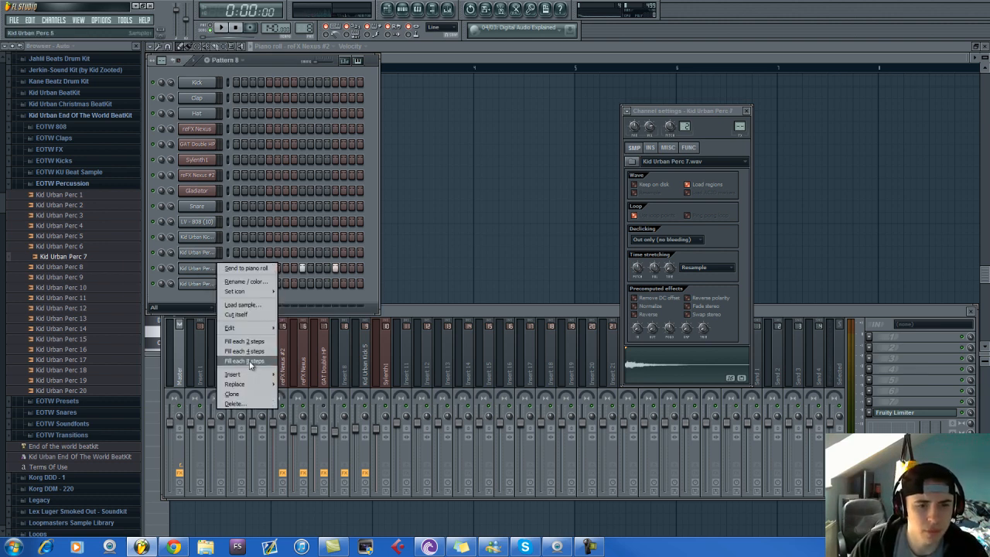
pyautogui.click(250, 361)
# While playing Pattern 8, place Kid Urban Perc 7 hits on steps 5 and 13 and a Kid Urban Perc 9 hit on step 9.
pyautogui.click(269, 283)
pyautogui.click(221, 28)
pyautogui.click(335, 283)
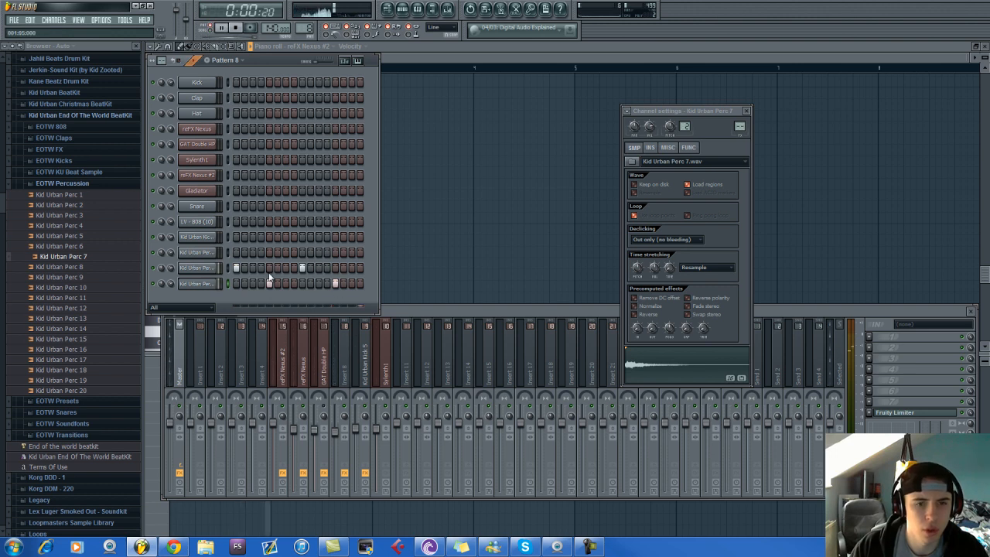
pyautogui.click(218, 252)
pyautogui.click(302, 253)
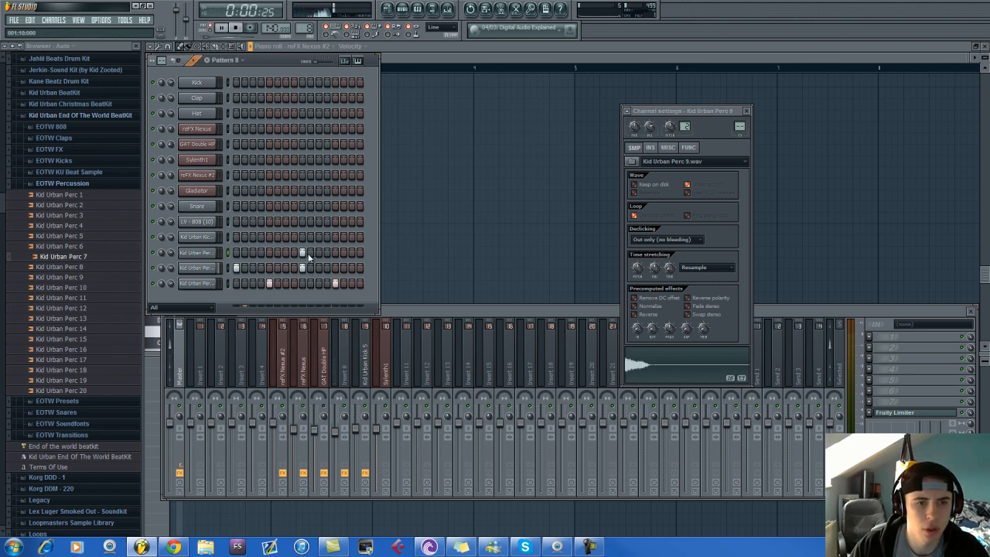
# Lay Pattern 8 across bars 1 to 8 in the playlist and play back the arrangement.
pyautogui.click(387, 9)
pyautogui.press('space')
pyautogui.moveTo(204, 375); pyautogui.dragTo(428, 374)
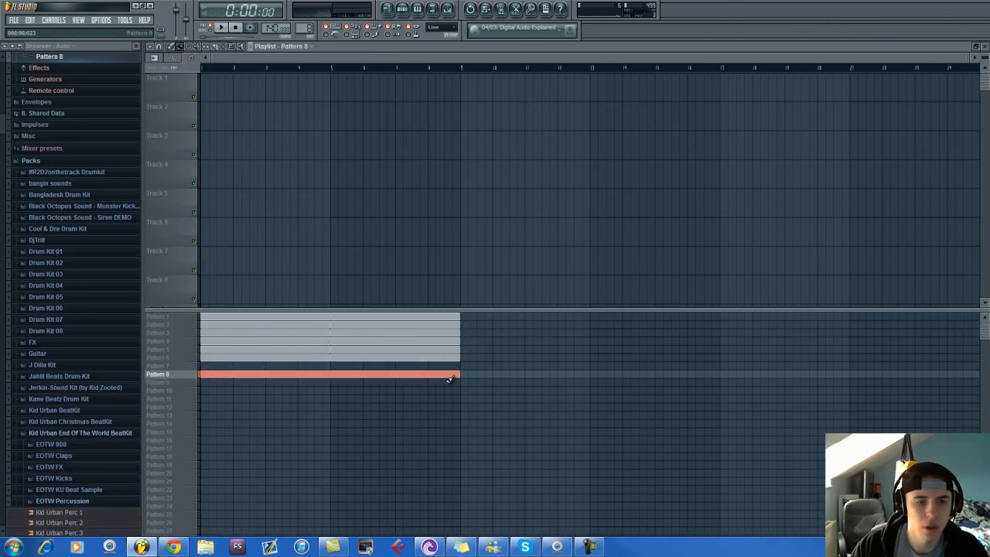
pyautogui.click(220, 28)
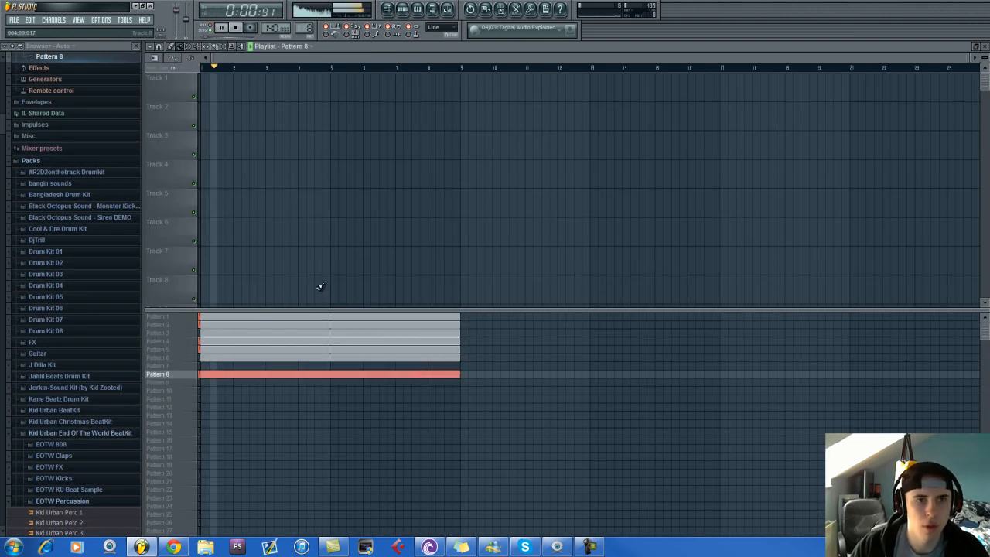
pyautogui.click(404, 9)
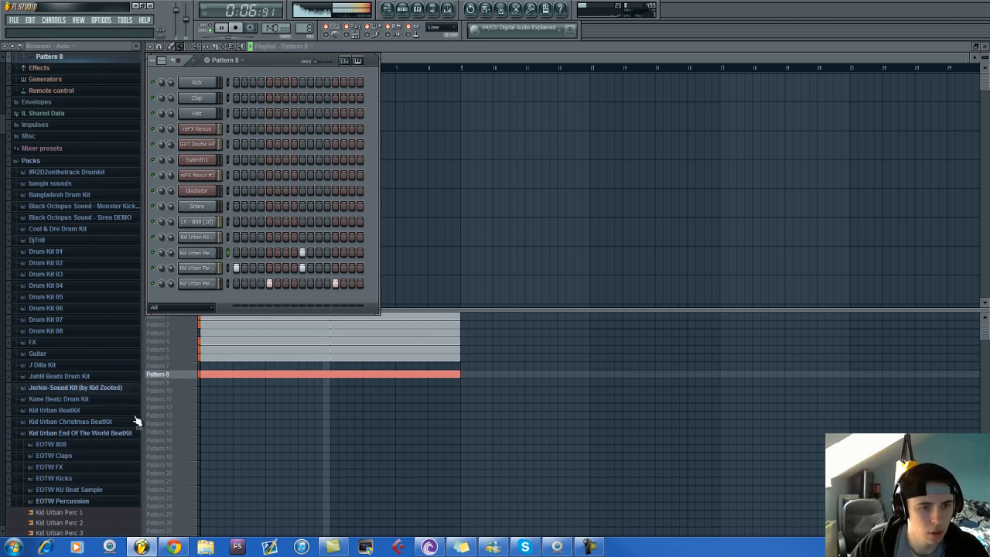
pyautogui.press('space')
# Add the Kid Urban Clap 7 sample as a new channel and place a hit on step 9 of Pattern 9.
pyautogui.click(73, 455)
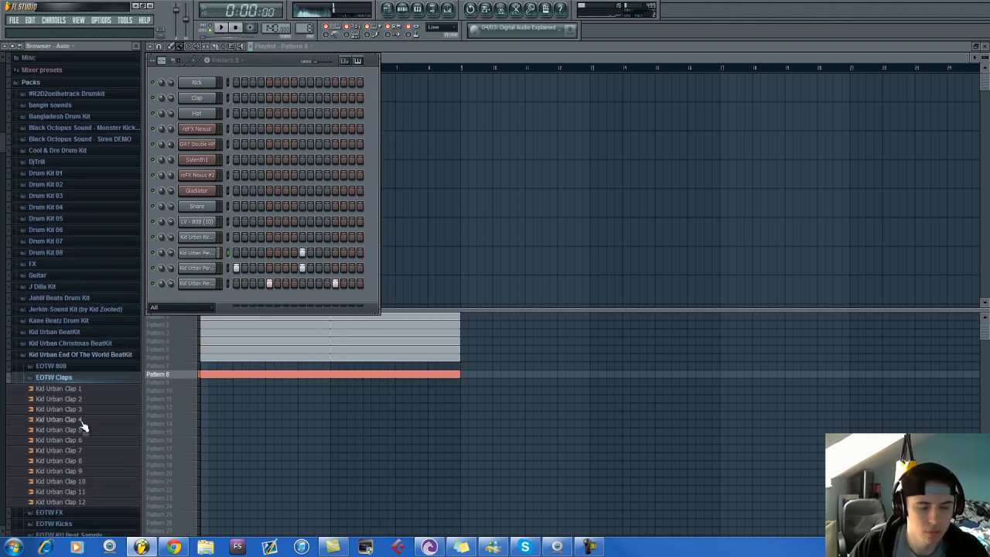
pyautogui.moveTo(83, 450); pyautogui.dragTo(202, 299)
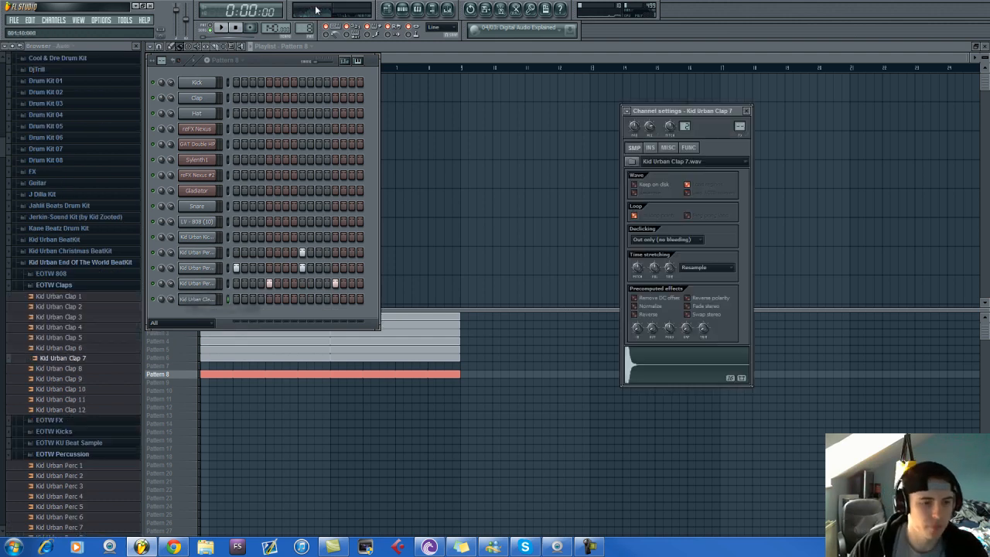
pyautogui.moveTo(310, 28); pyautogui.dragTo(310, 22)
pyautogui.click(302, 300)
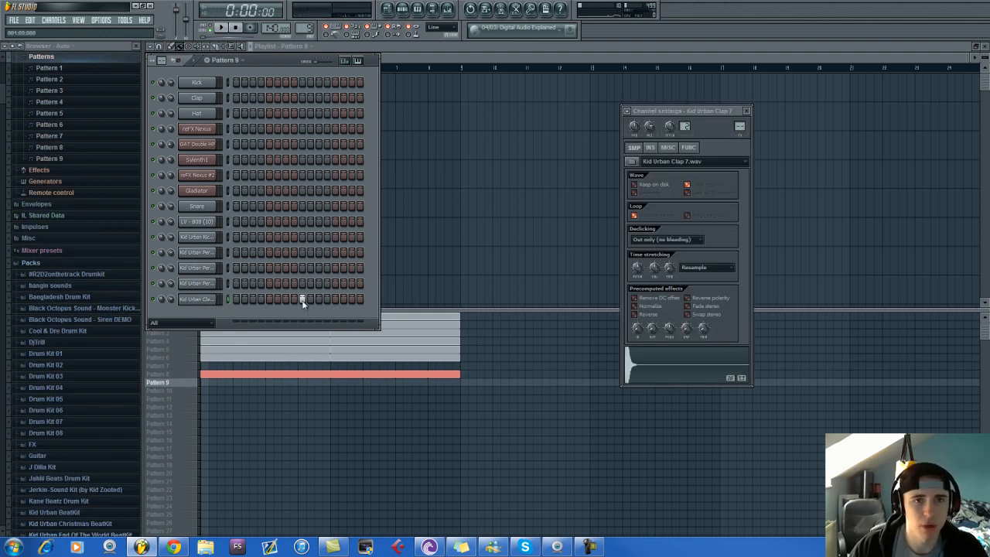
# Add the Kid Urban Snare 2 sample from EOTW Snares as a new channel and place a hit on step 9 of Pattern 9.
pyautogui.scroll(-8, 78, 263)
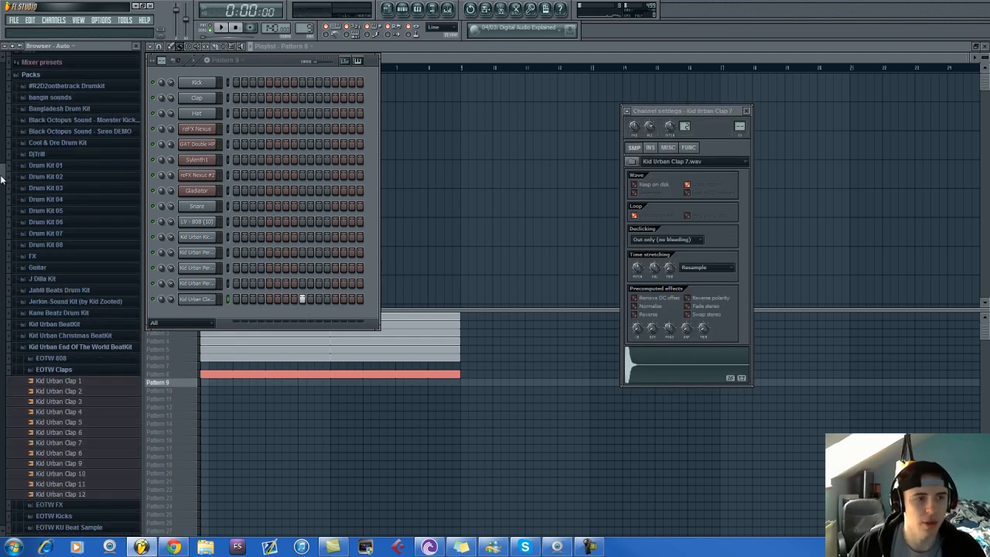
pyautogui.click(83, 268)
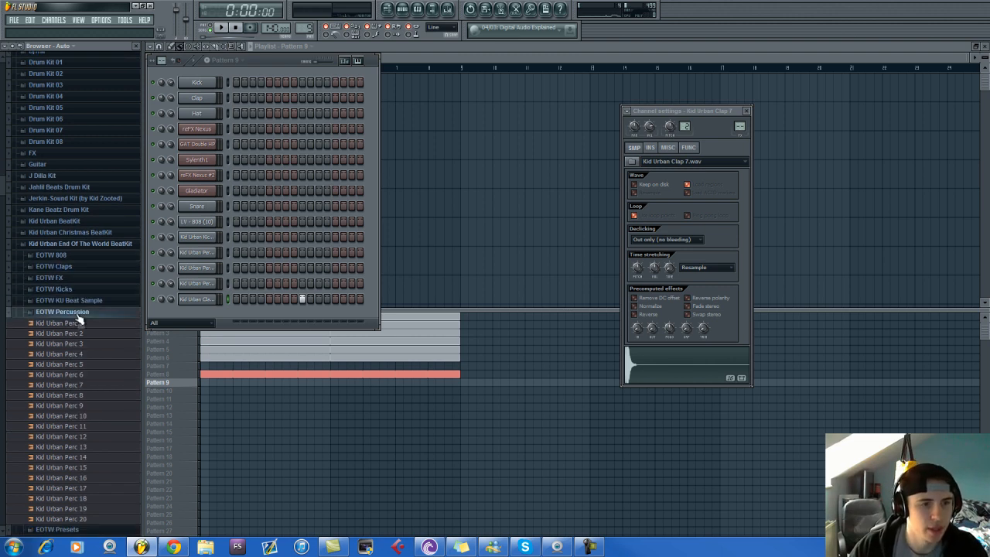
pyautogui.click(80, 313)
pyautogui.click(83, 336)
pyautogui.moveTo(83, 355); pyautogui.dragTo(205, 317)
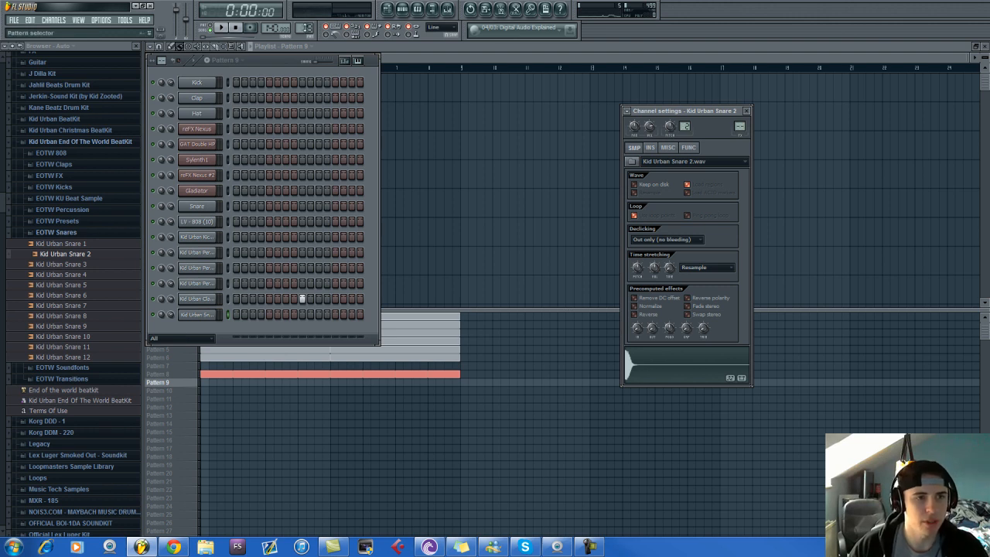
pyautogui.click(302, 314)
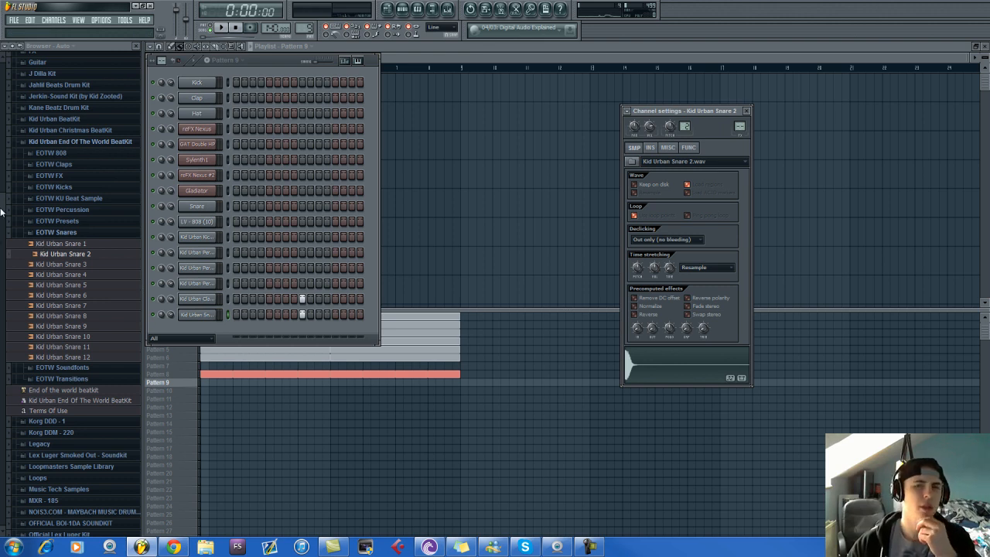
# Audition the IMP Cave - Mouth impulse from the Real Spaces folder and add it as a new channel.
pyautogui.scroll(5, 15, 110)
pyautogui.scroll(5, 15, 110)
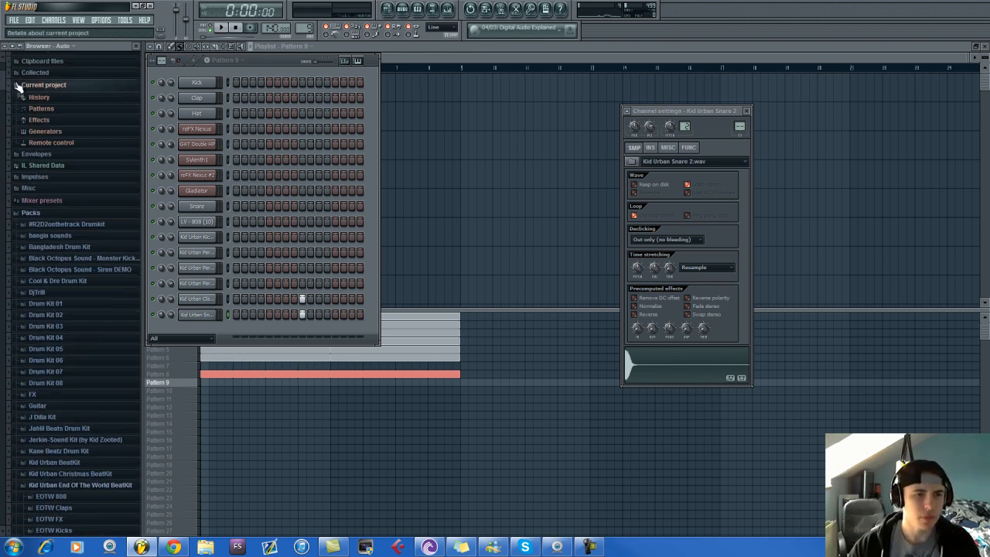
pyautogui.click(62, 177)
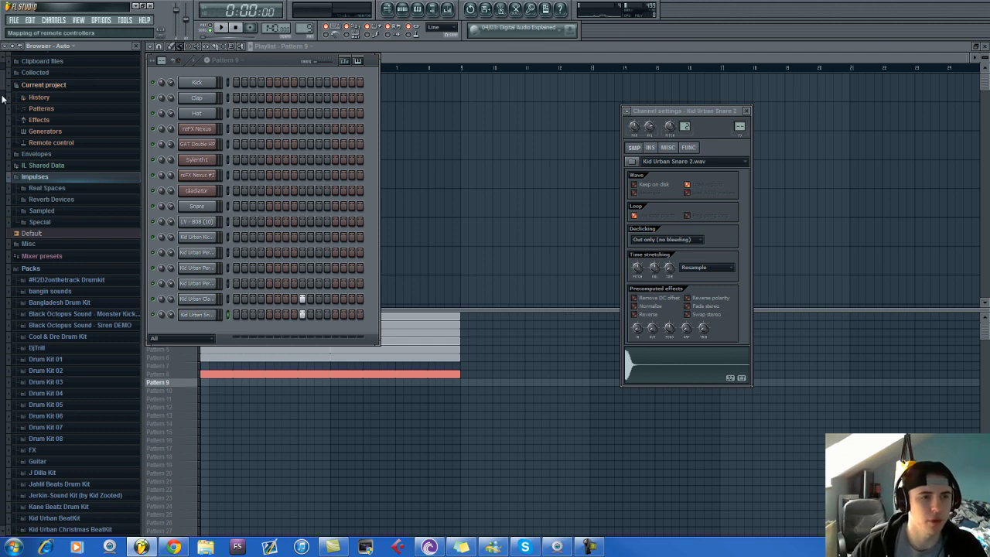
pyautogui.scroll(2, 58, 204)
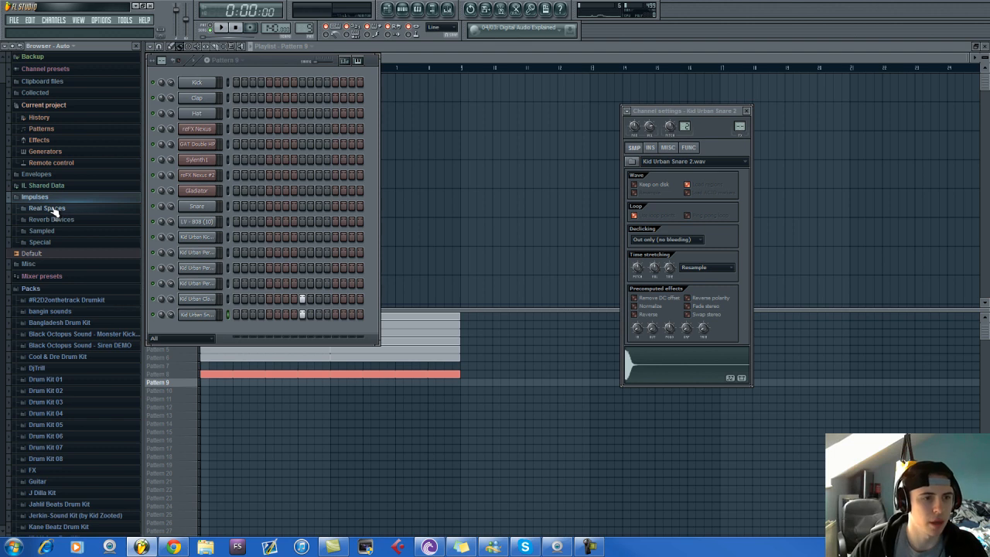
pyautogui.click(54, 209)
pyautogui.scroll(-3, 77, 332)
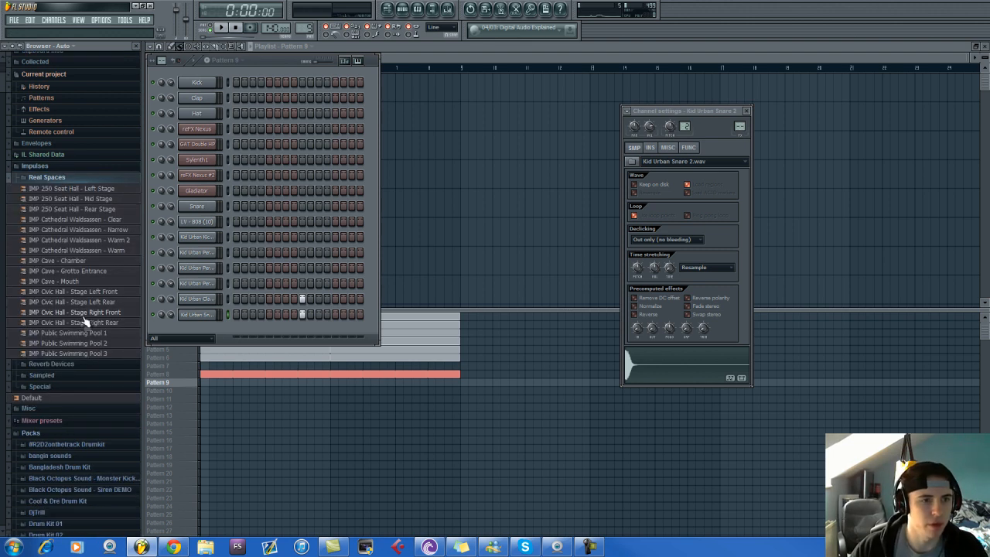
pyautogui.click(74, 282)
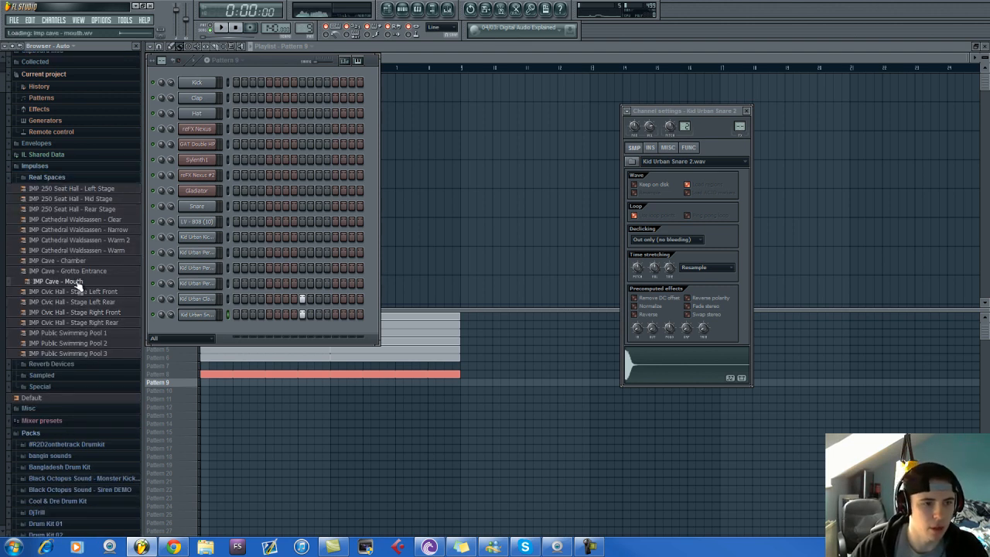
pyautogui.moveTo(75, 285); pyautogui.dragTo(208, 338)
pyautogui.click(207, 337)
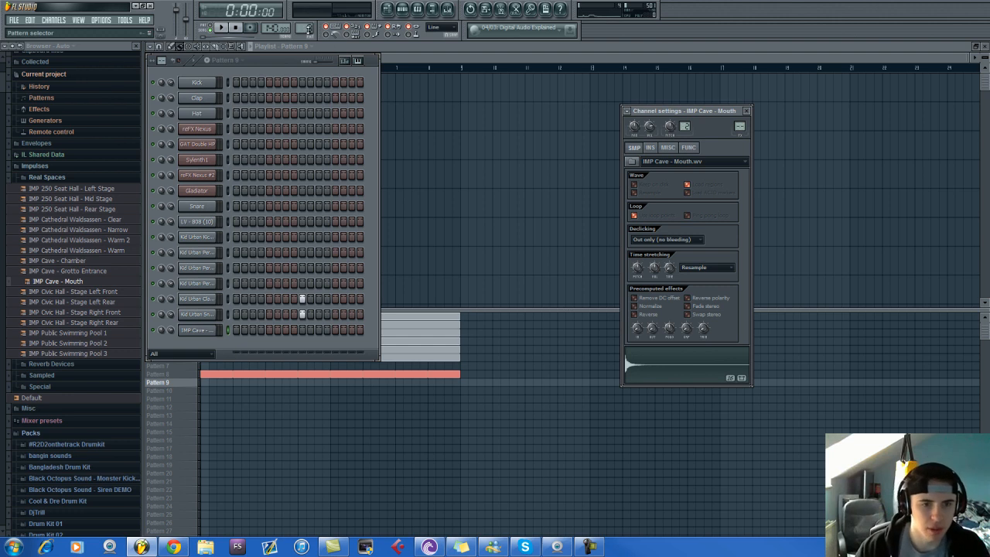
# Place two short C5 notes for IMP Cave - Mouth on steps 3 and 5 of bar 2 in Pattern 6.
pyautogui.moveTo(309, 28); pyautogui.dragTo(309, 38)
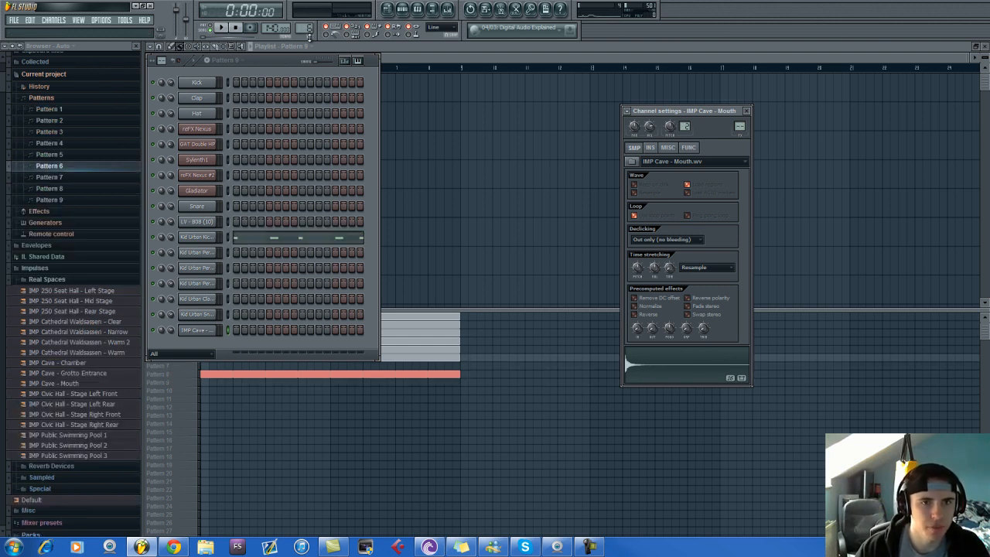
pyautogui.rightClick(205, 330)
pyautogui.click(248, 331)
pyautogui.scroll(-3, 302, 281)
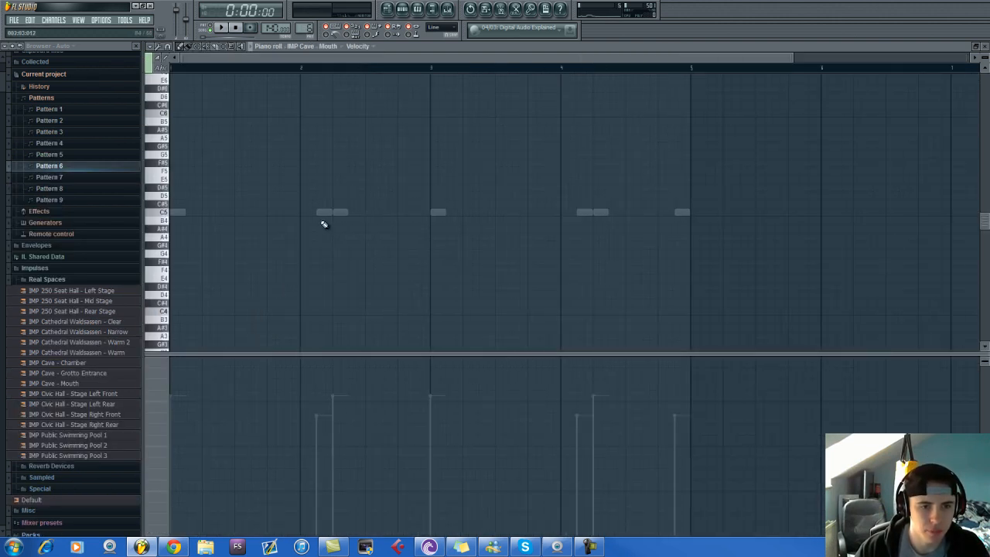
pyautogui.click(318, 213)
pyautogui.moveTo(393, 212); pyautogui.dragTo(323, 220)
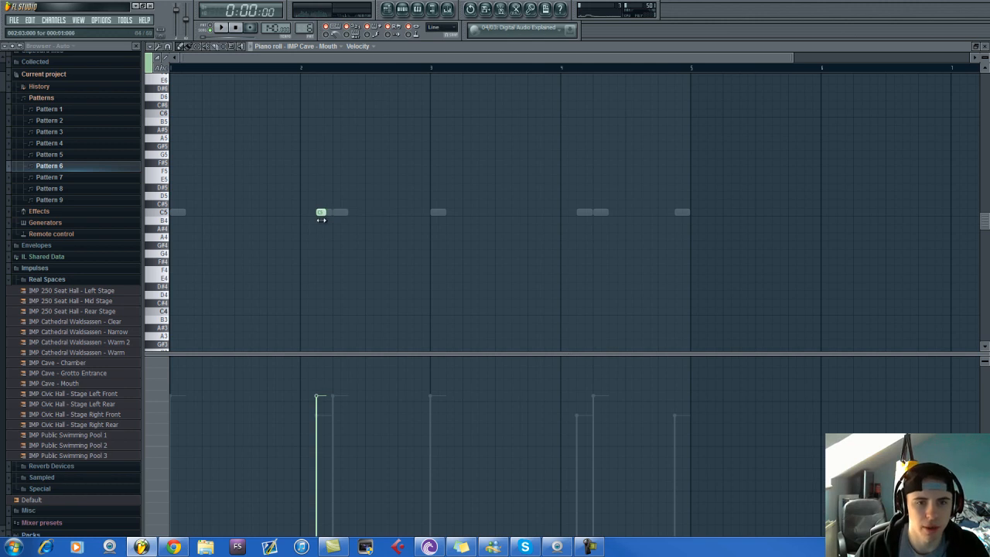
pyautogui.click(338, 213)
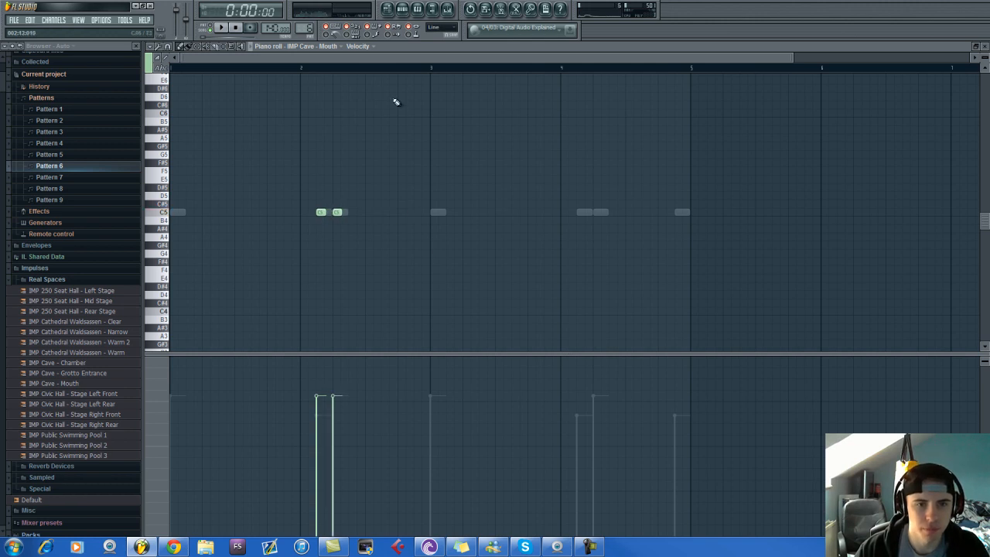
# Play back Pattern 6, and remove both IMP Cave - Mouth notes from it.
pyautogui.press('space')
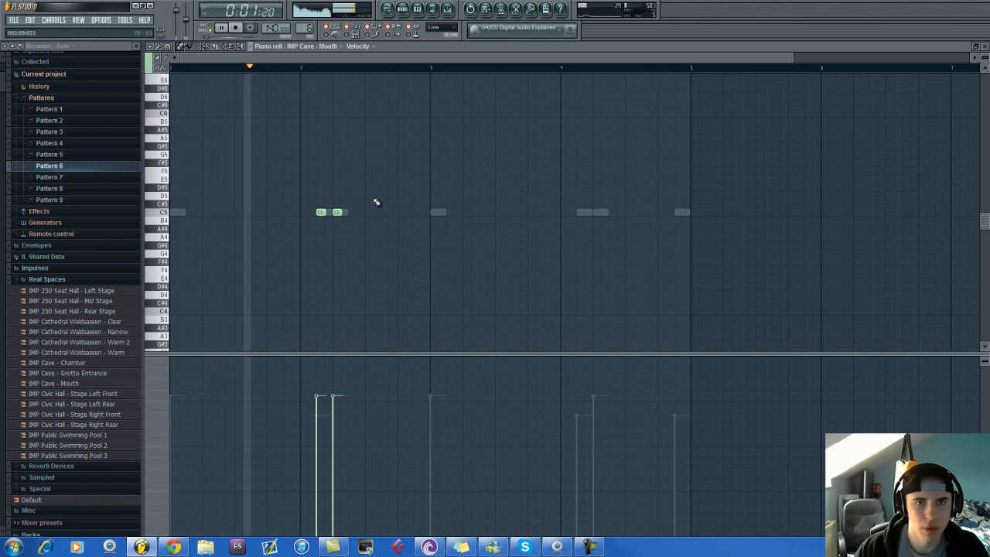
pyautogui.click(402, 10)
pyautogui.press('space')
pyautogui.click(293, 332)
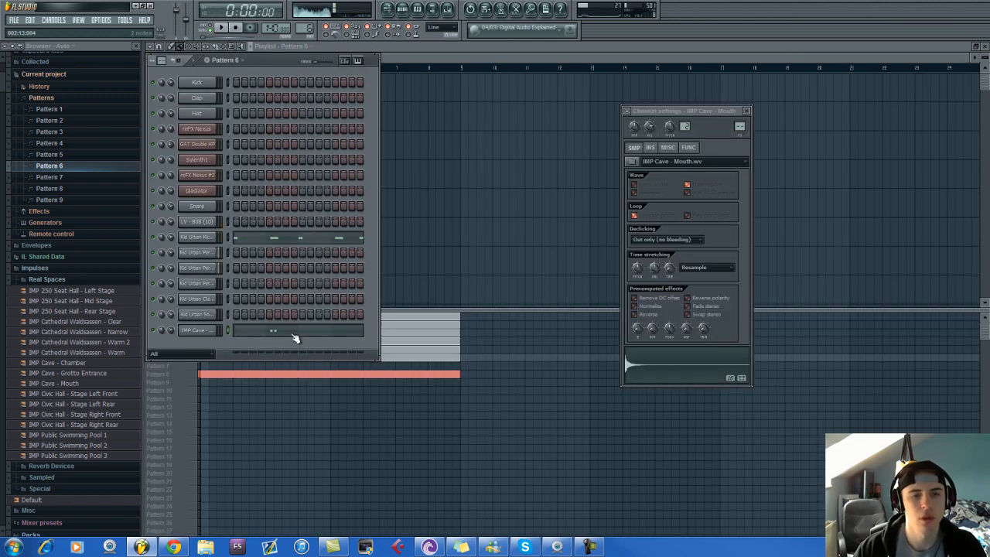
pyautogui.click(294, 332)
pyautogui.click(403, 10)
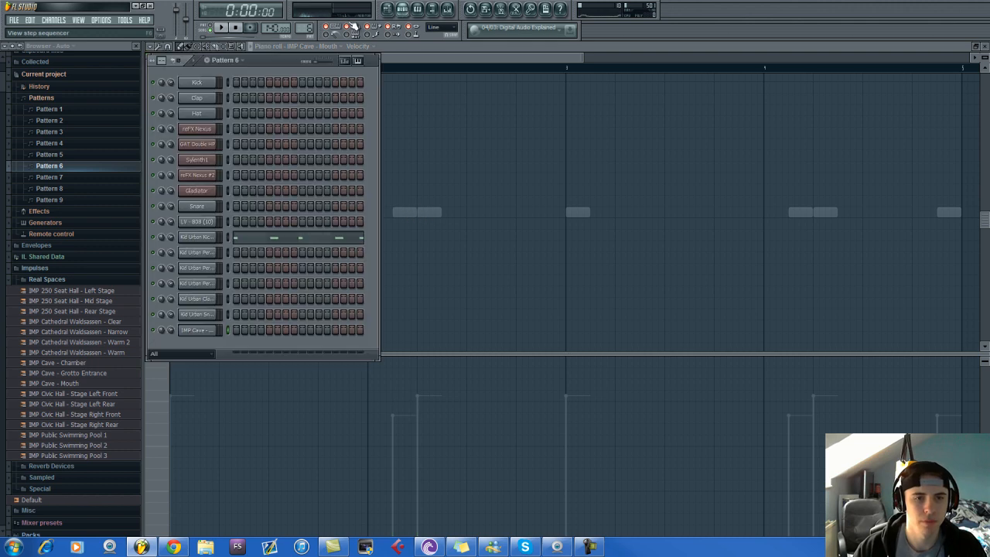
# In Pattern 7, replace the Kid Urban Perc 9 hit with an IMP Cave - Mouth hit on step 3.
pyautogui.press('KP_Add')
pyautogui.press('KP_Add')
pyautogui.press('KP_Add')
pyautogui.moveTo(307, 535); pyautogui.dragTo(310, 21)
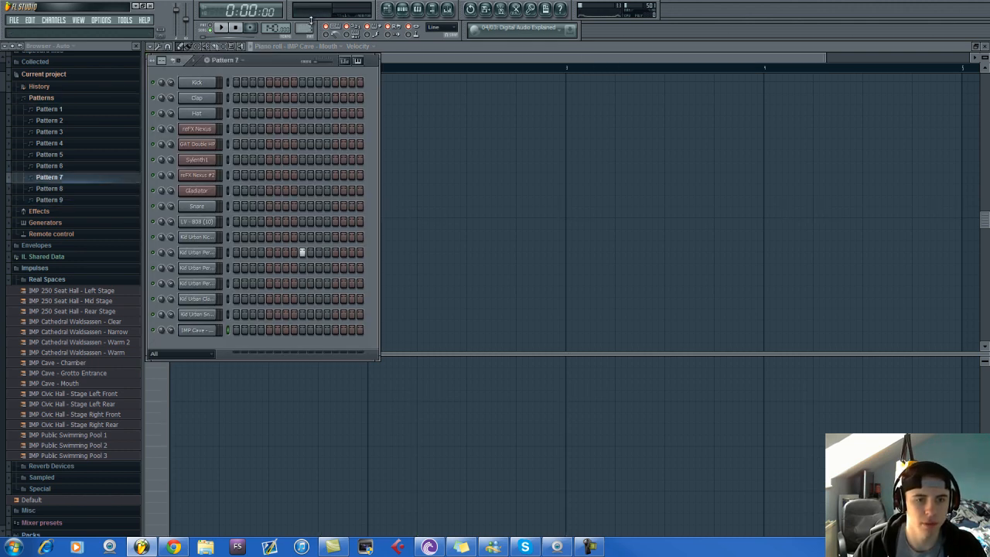
pyautogui.click(389, 8)
pyautogui.click(390, 9)
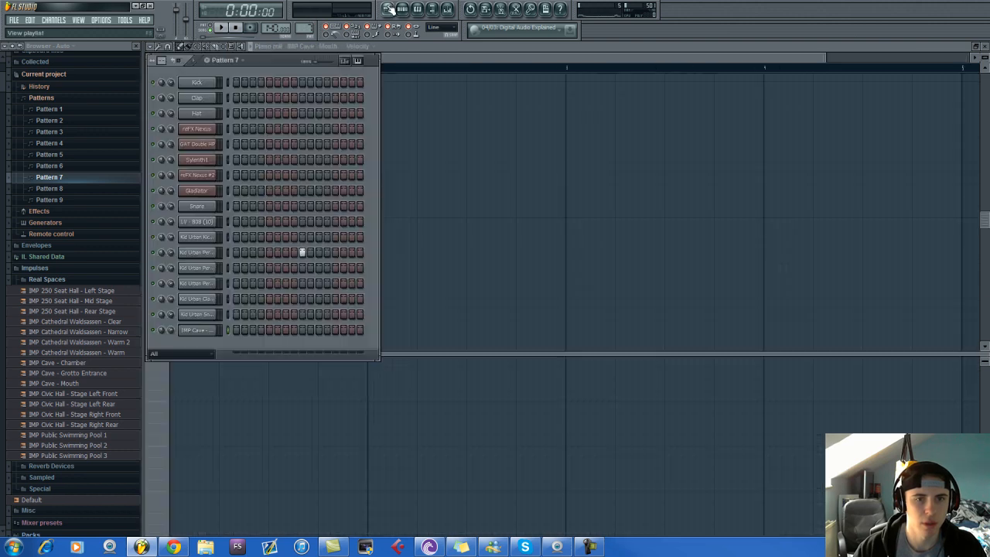
pyautogui.click(254, 330)
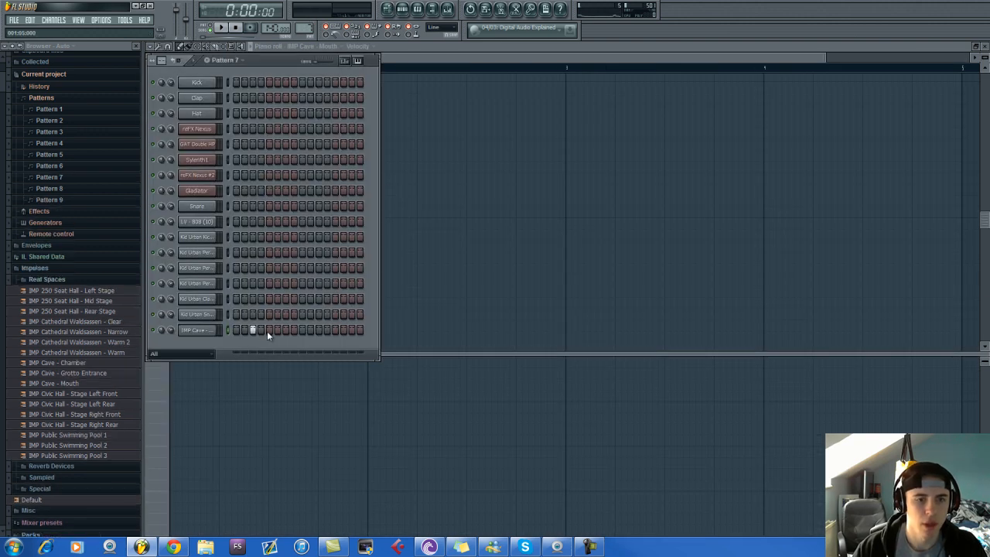
# Place Pattern 7 clips at bars 2, 4, 6 and 8 in the playlist while playing back the arrangement.
pyautogui.click(389, 8)
pyautogui.click(226, 368)
pyautogui.press('space')
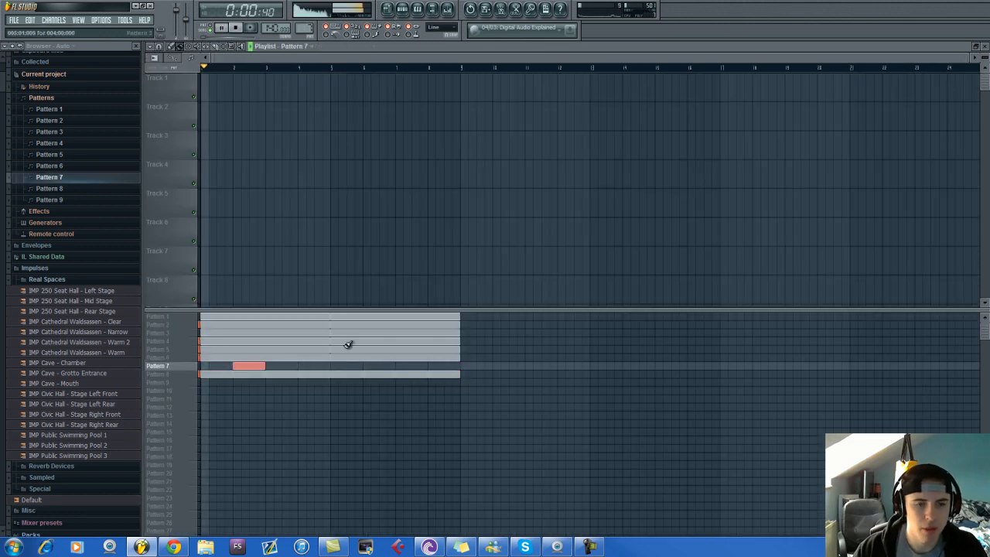
pyautogui.click(300, 366)
pyautogui.click(367, 366)
pyautogui.click(438, 366)
pyautogui.press('space')
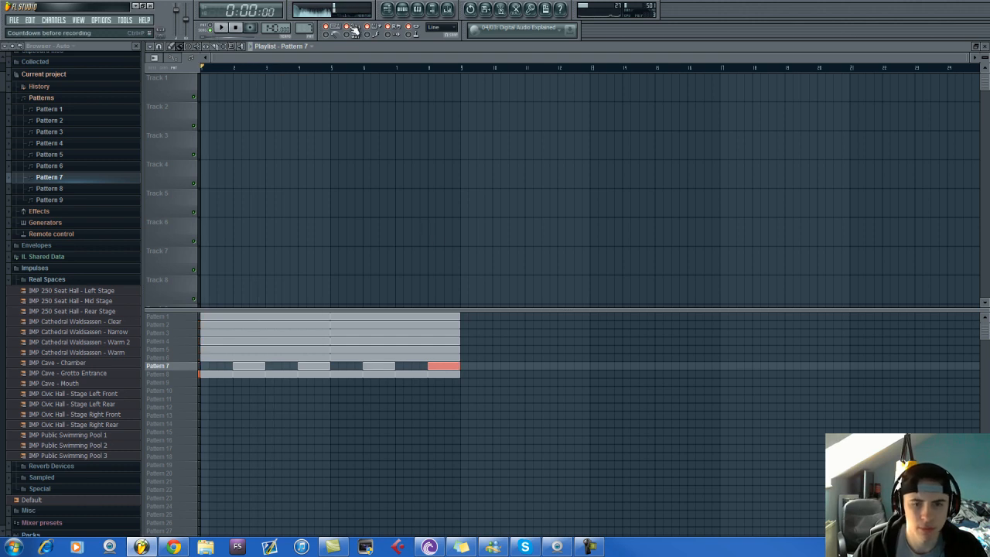
# Play back the arrangement with the channel step sequencer open.
pyautogui.click(403, 9)
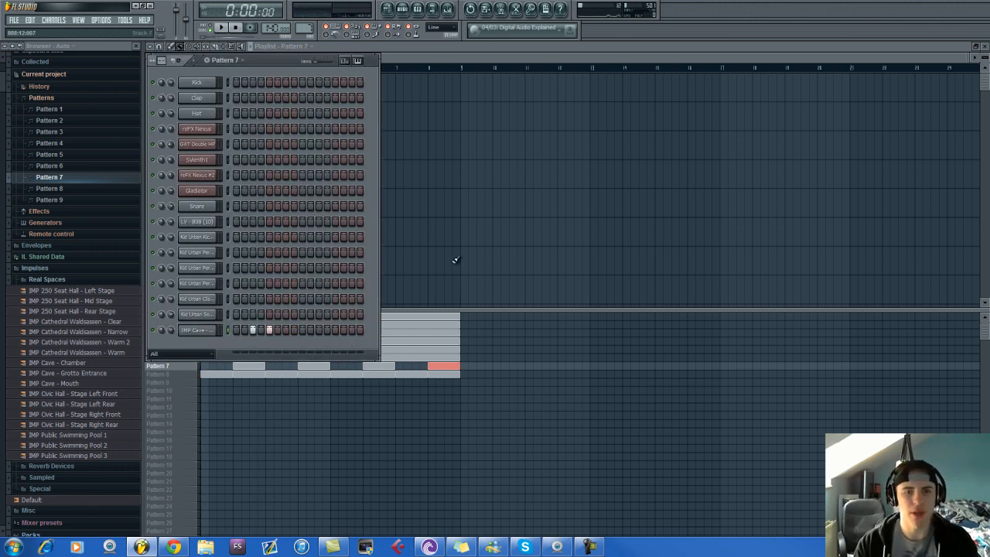
pyautogui.press('space')
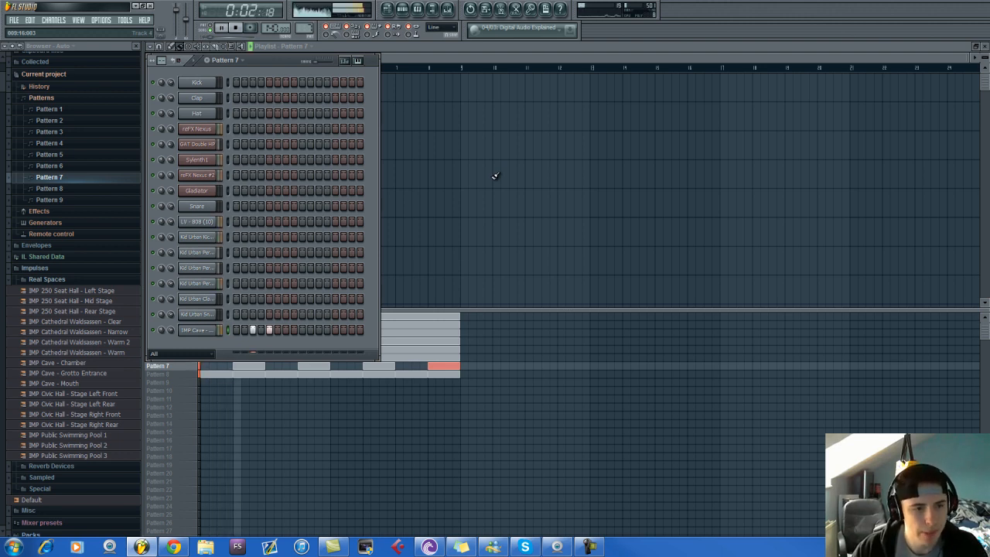
pyautogui.press('space')
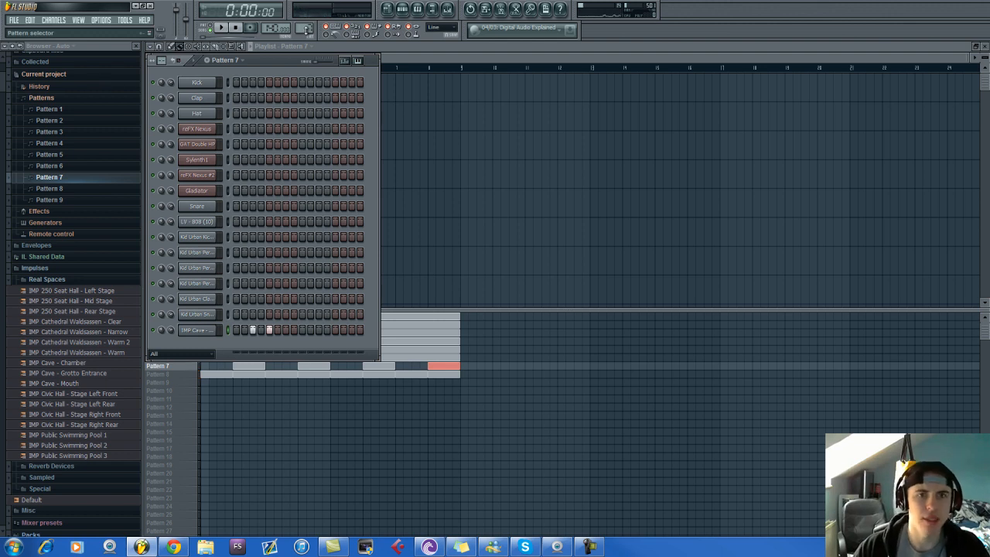
# Audition the Real Spaces impulse samples and add IMP 250 Seat Hall - Rear Stage as a new channel.
pyautogui.click(106, 425)
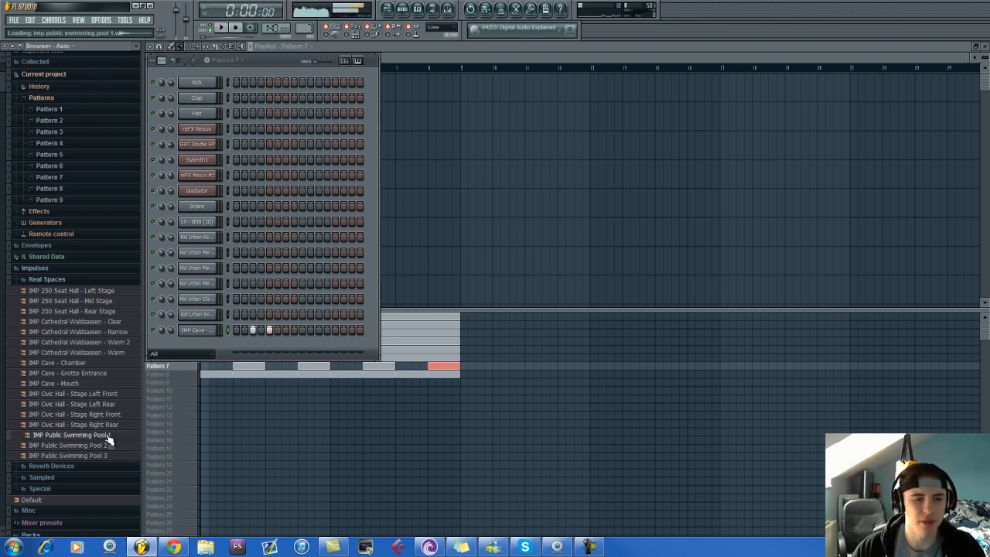
pyautogui.click(109, 414)
pyautogui.click(108, 404)
pyautogui.click(109, 394)
pyautogui.click(109, 312)
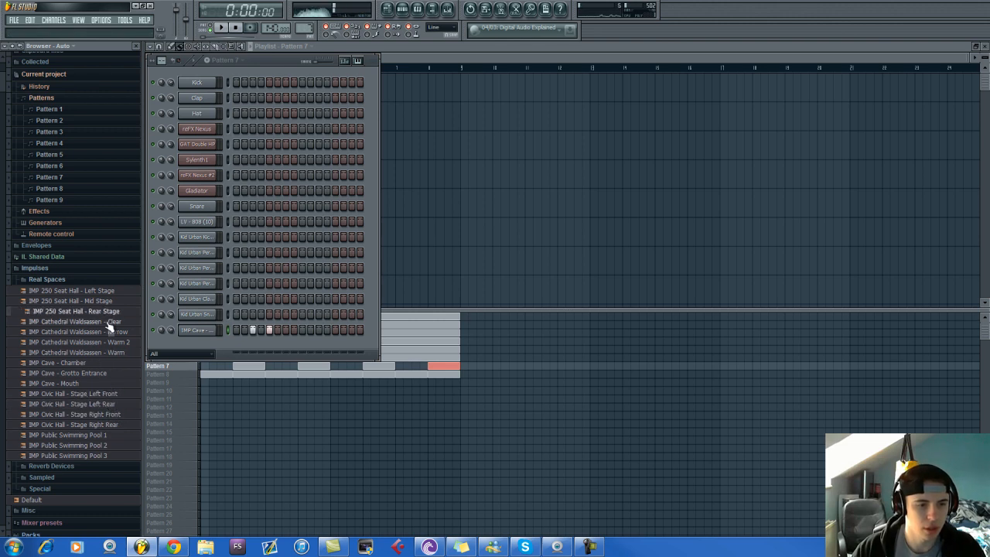
pyautogui.moveTo(110, 321); pyautogui.dragTo(255, 349)
# In Pattern 9, place an IMP 250 Seat Hall - Rear Stage hit on step 9 while playing the pattern.
pyautogui.press('Right')
pyautogui.press('Right')
pyautogui.press('Right')
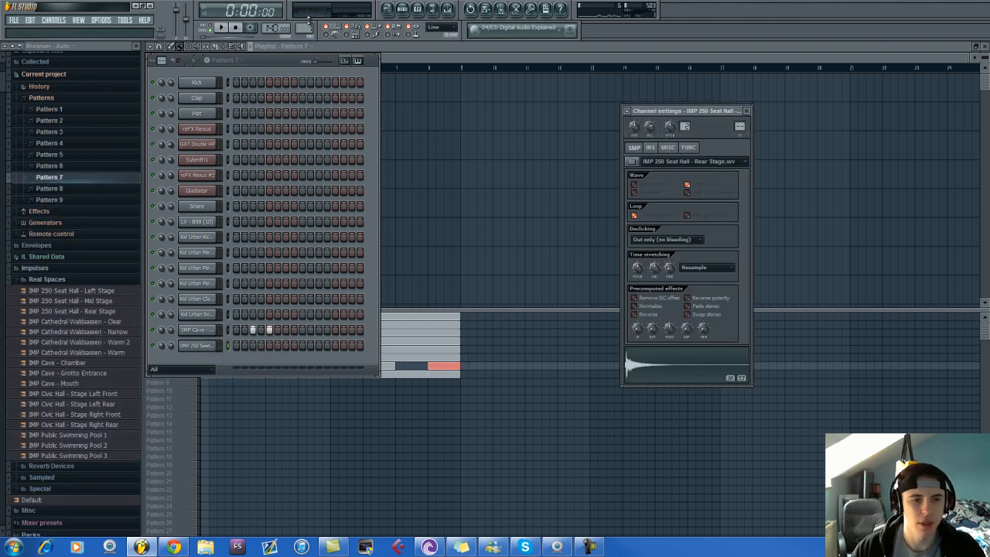
pyautogui.press('space')
pyautogui.click(302, 345)
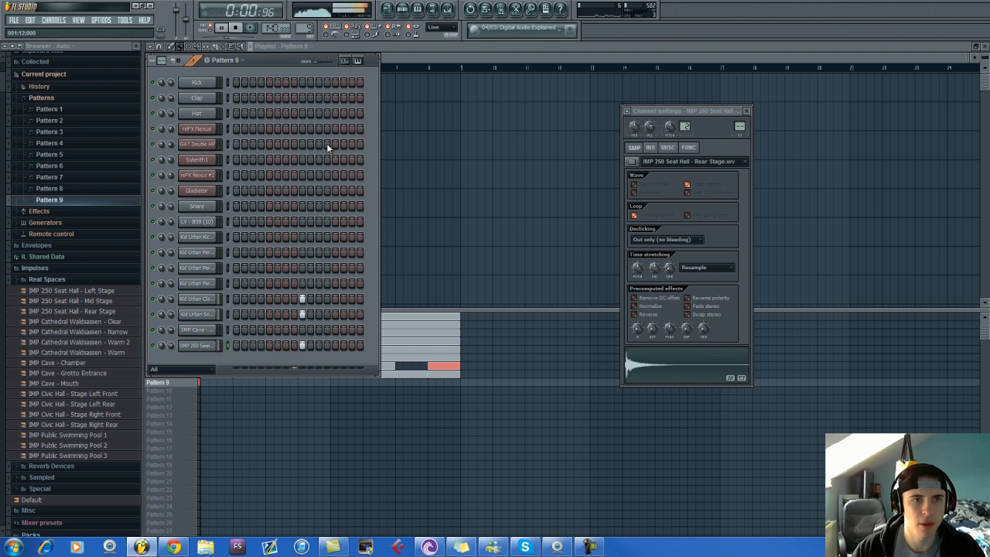
pyautogui.press('space')
# Route the Kid Urban Clap 7 channel to a free mixer track.
pyautogui.click(202, 301)
pyautogui.click(627, 111)
pyautogui.click(645, 135)
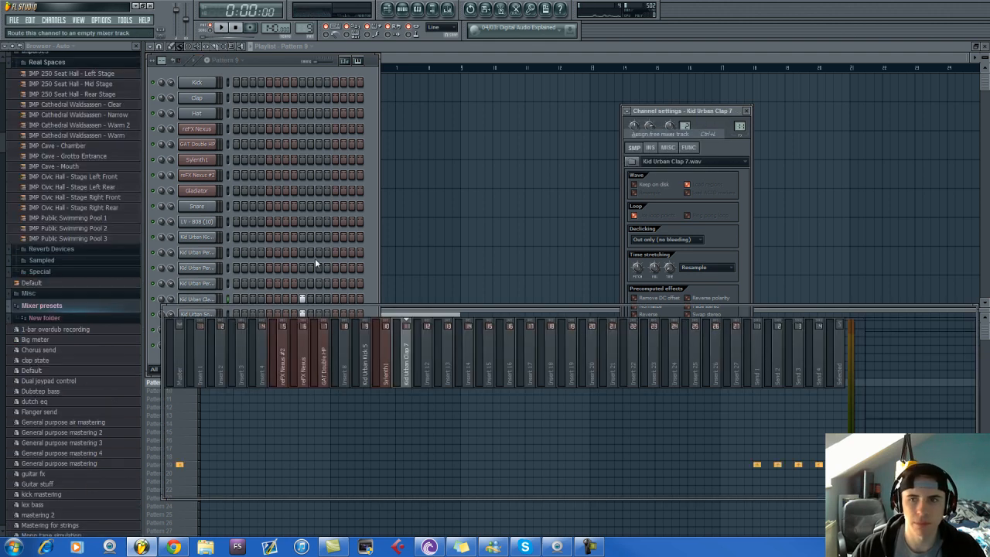
pyautogui.rightClick(305, 204)
# Route the Kid Urban Snare 2 channel to a free mixer track.
pyautogui.click(223, 314)
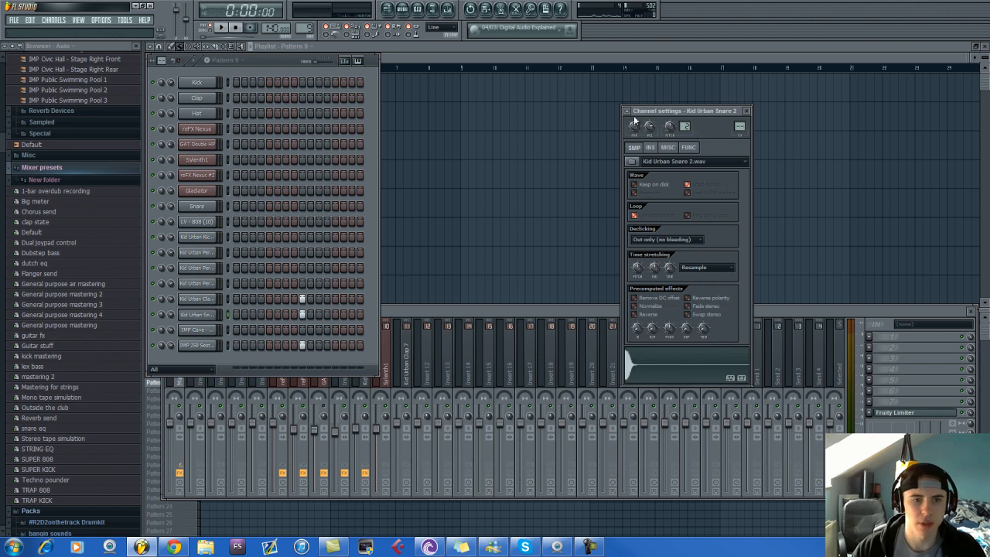
pyautogui.click(627, 111)
pyautogui.click(639, 123)
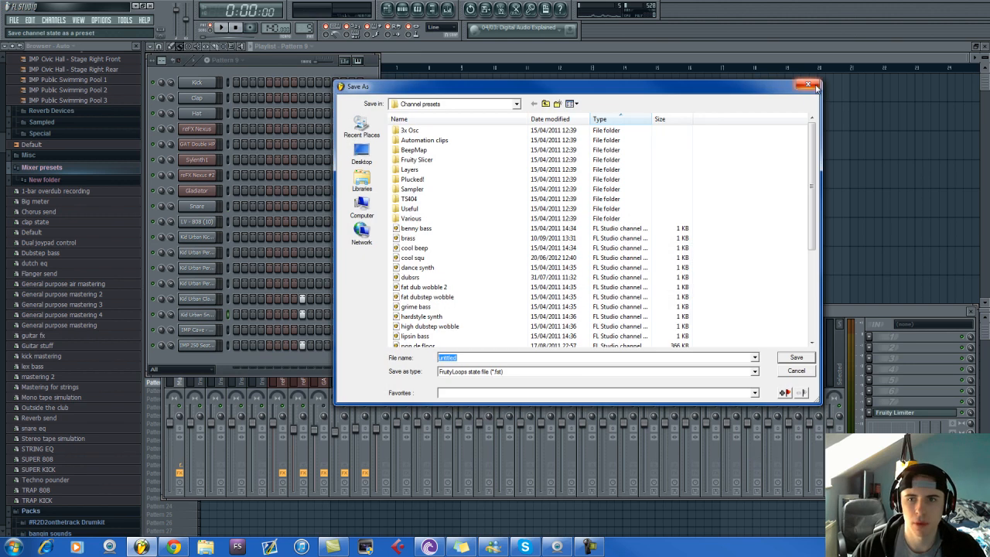
pyautogui.click(812, 86)
pyautogui.click(627, 111)
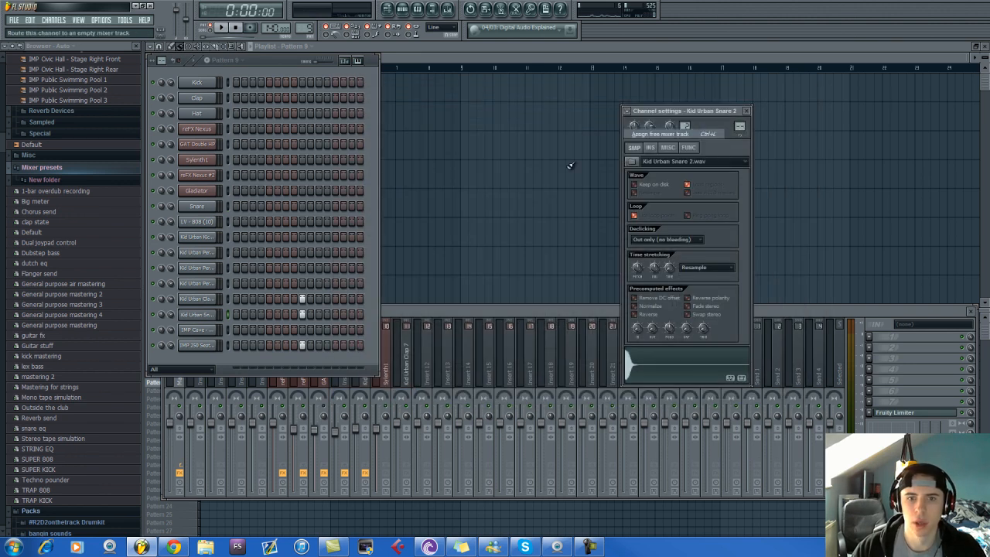
pyautogui.click(639, 134)
pyautogui.click(246, 241)
# Route the IMP 250 Seat Hall - Rear Stage channel to a free mixer track and start playing Pattern 9.
pyautogui.click(206, 346)
pyautogui.click(627, 112)
pyautogui.click(639, 134)
pyautogui.press('space')
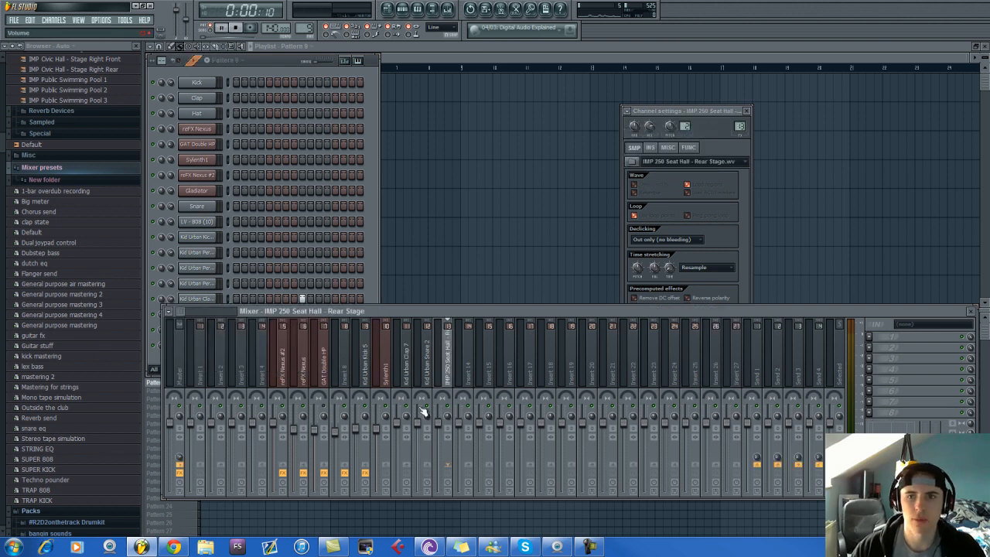
# Insert Fruity Parametric EQ 2 in the first effect slot of the Kid Urban Clap 7 mixer track.
pyautogui.click(412, 355)
pyautogui.press('space')
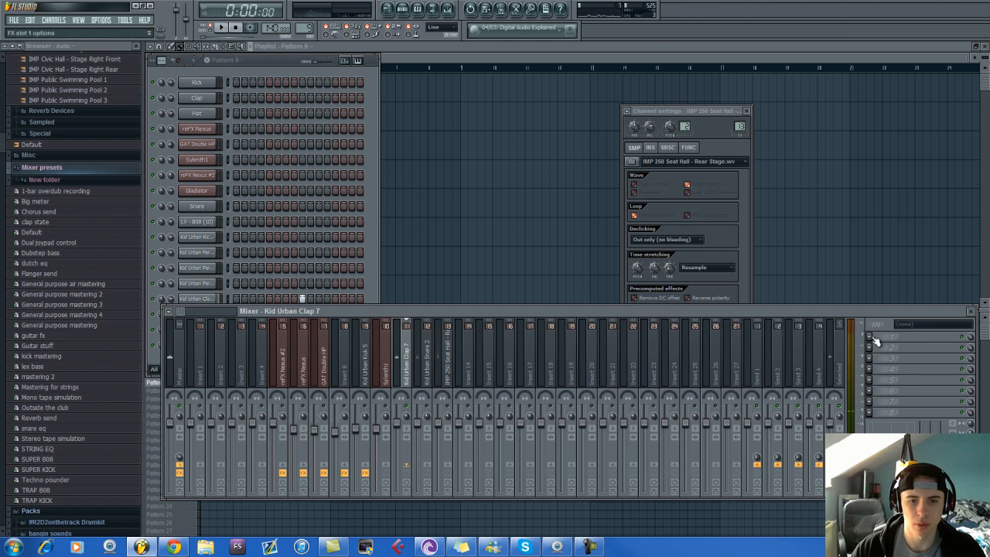
pyautogui.click(870, 338)
pyautogui.click(851, 410)
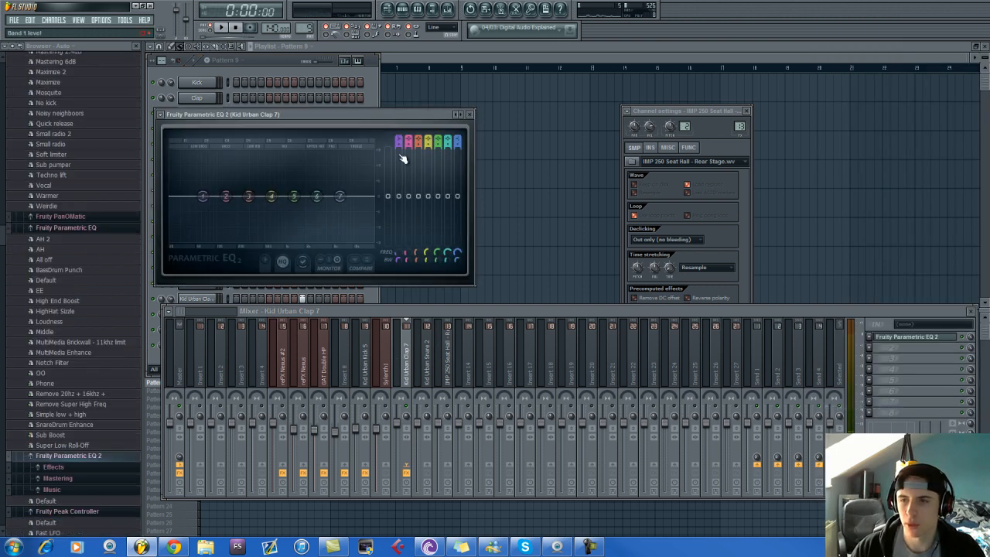
# Make band 1 of the clap's EQ a steep low cut and raise its frequency to just below band 4 during playback.
pyautogui.moveTo(402, 151); pyautogui.dragTo(403, 180)
pyautogui.moveTo(400, 145); pyautogui.dragTo(399, 132)
pyautogui.press('space')
pyautogui.moveTo(205, 199); pyautogui.dragTo(268, 197)
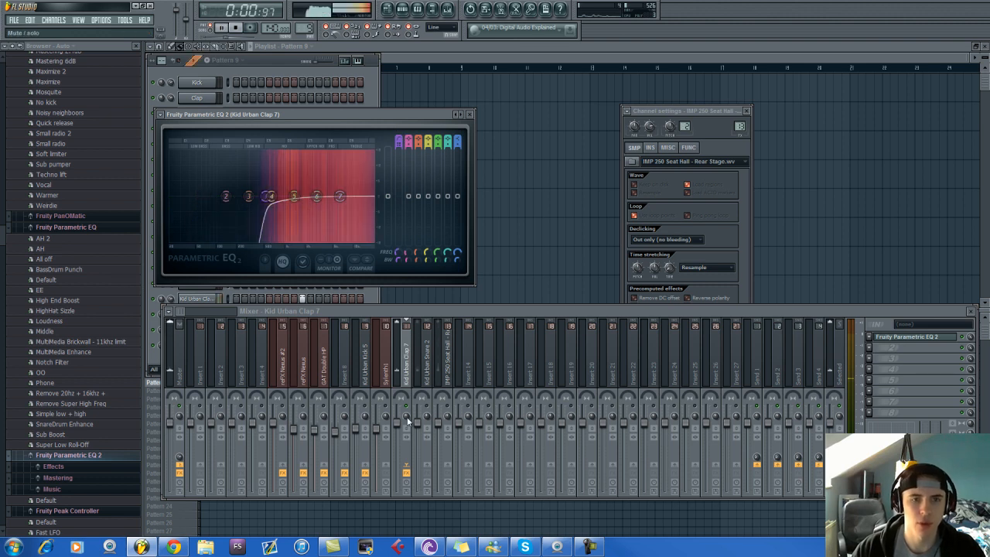
pyautogui.press('space')
# Lower the clap track's volume slightly and insert KarmaFX Reverb in its second effect slot.
pyautogui.click(401, 430)
pyautogui.click(869, 348)
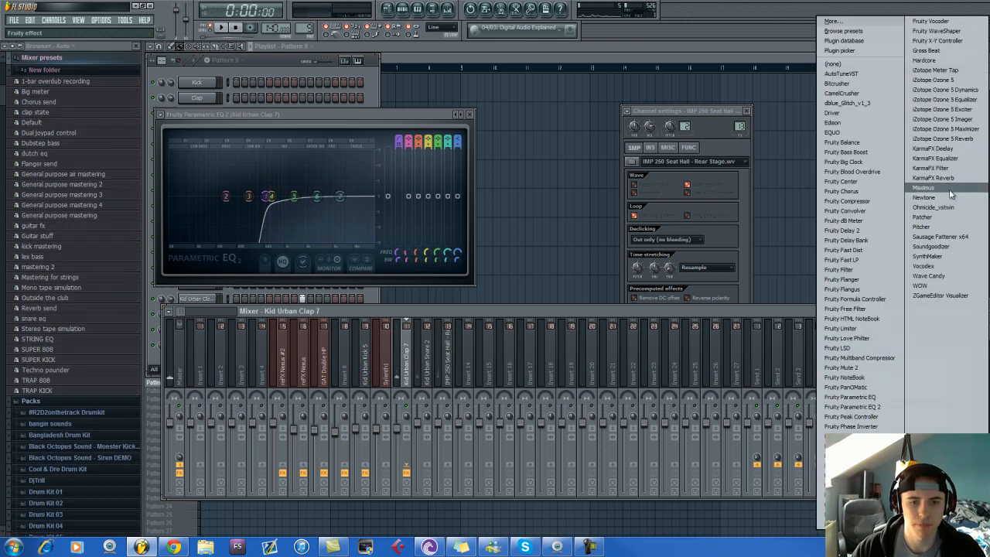
pyautogui.click(934, 178)
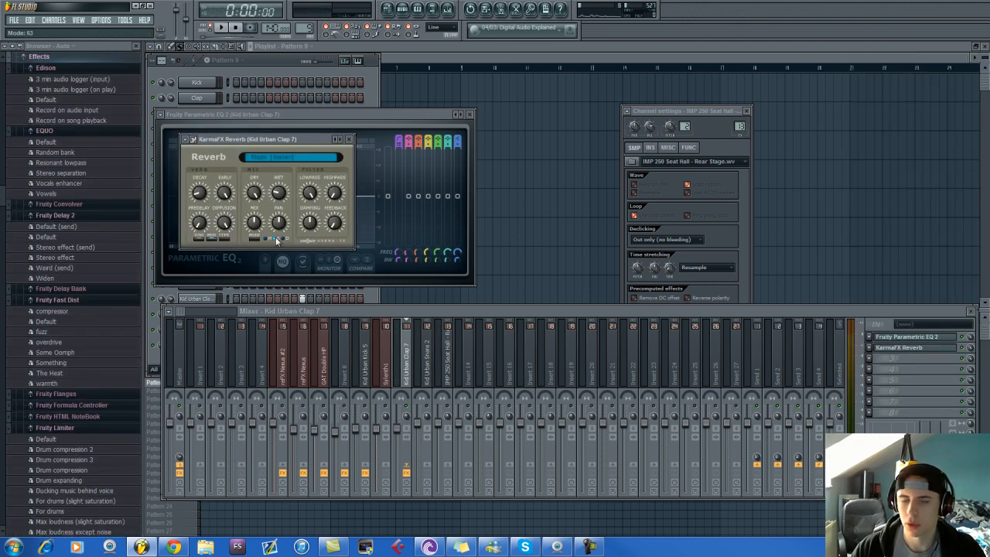
pyautogui.press('space')
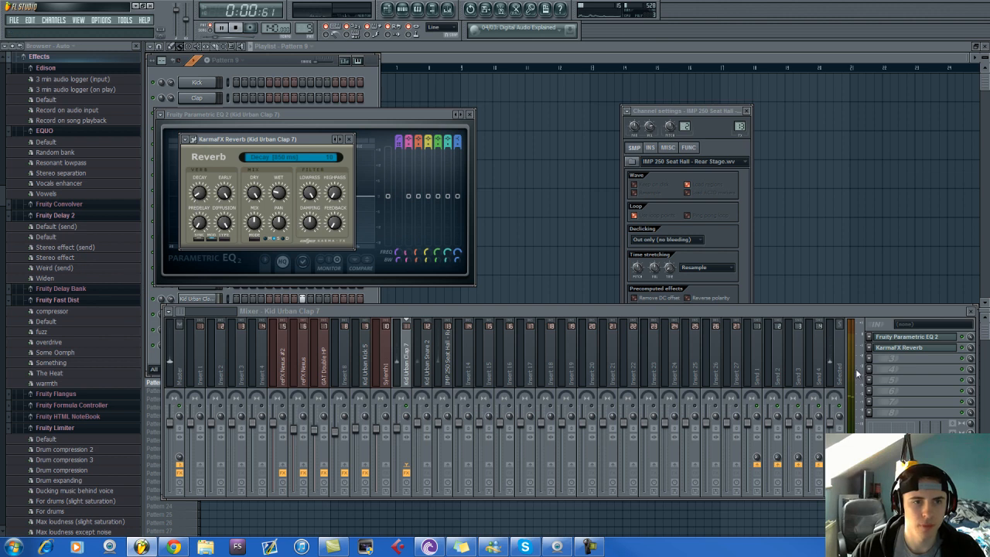
# Insert Fruity Stereo Shaper in the clap track's third effect slot and load one of its presets.
pyautogui.click(871, 361)
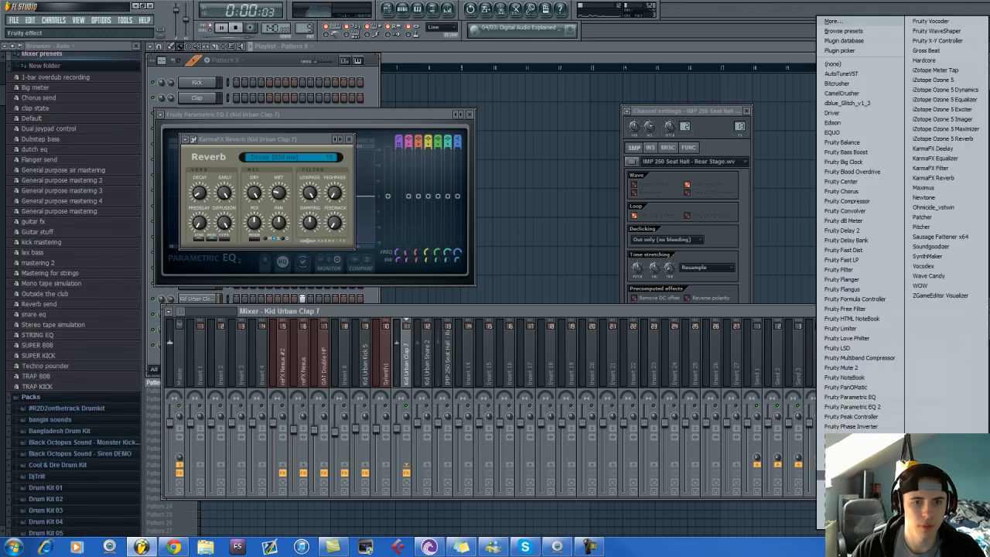
pyautogui.click(821, 520)
pyautogui.click(210, 163)
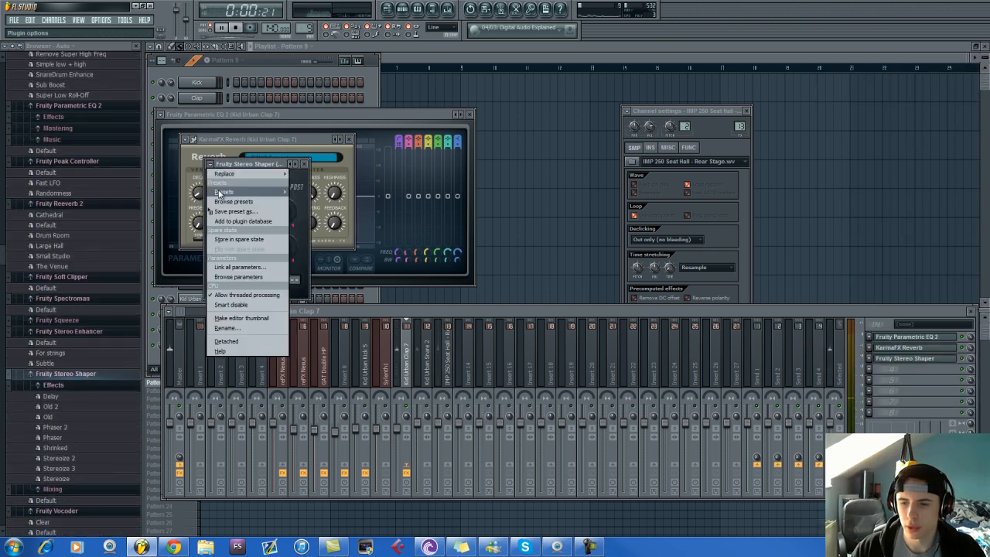
pyautogui.moveTo(232, 190)
pyautogui.click(322, 276)
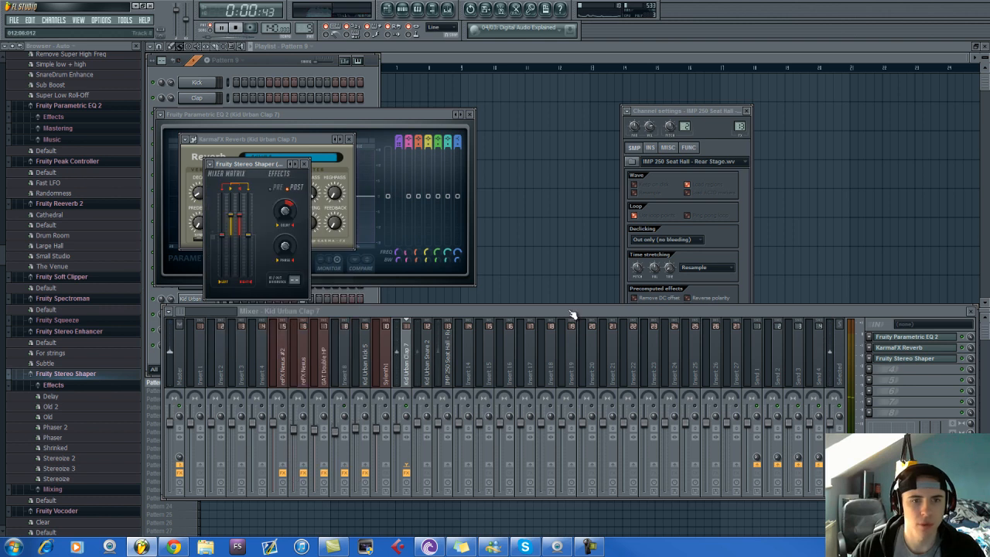
# Lower the Kid Urban Clap 7 mixer track's volume to about 67% while the pattern plays.
pyautogui.click(406, 407)
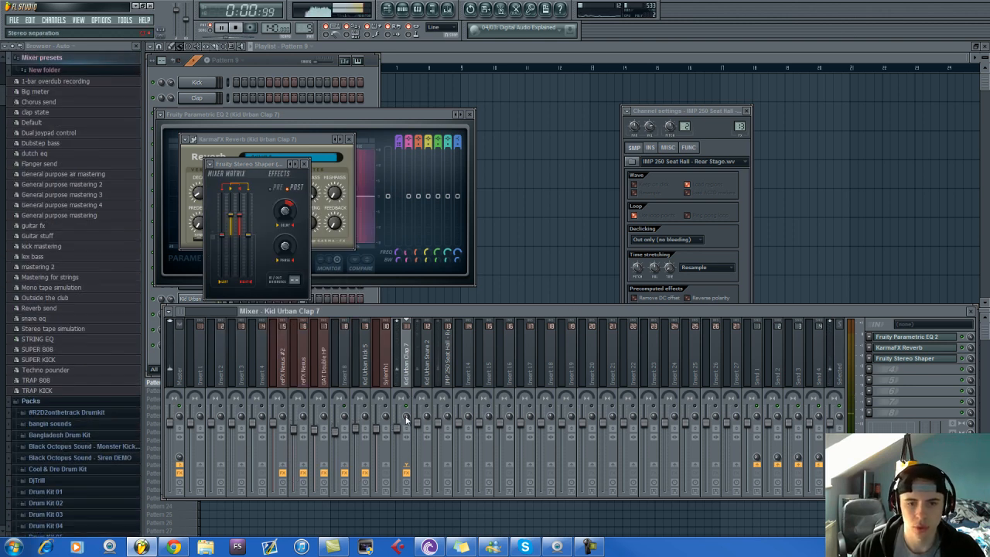
pyautogui.moveTo(400, 430); pyautogui.dragTo(403, 464)
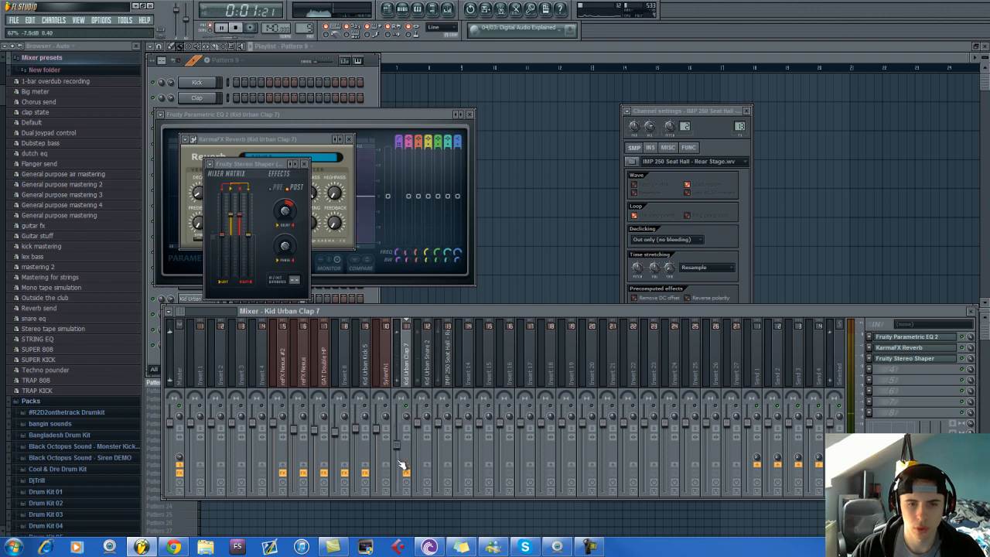
pyautogui.press('space')
# Insert Fruity Parametric EQ 2 in the first effect slot of the Kid Urban Snare 2 mixer track.
pyautogui.click(427, 376)
pyautogui.press('space')
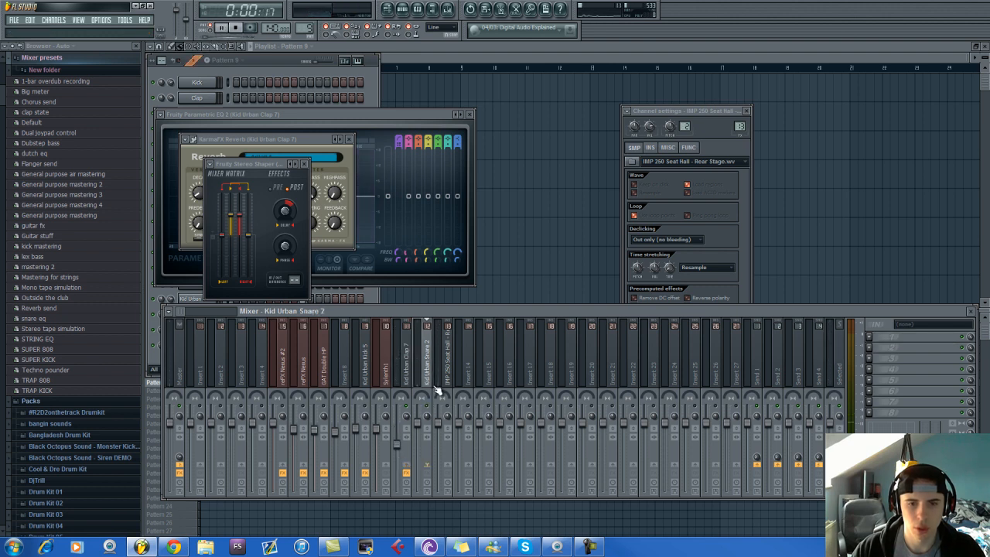
pyautogui.click(880, 336)
pyautogui.click(841, 408)
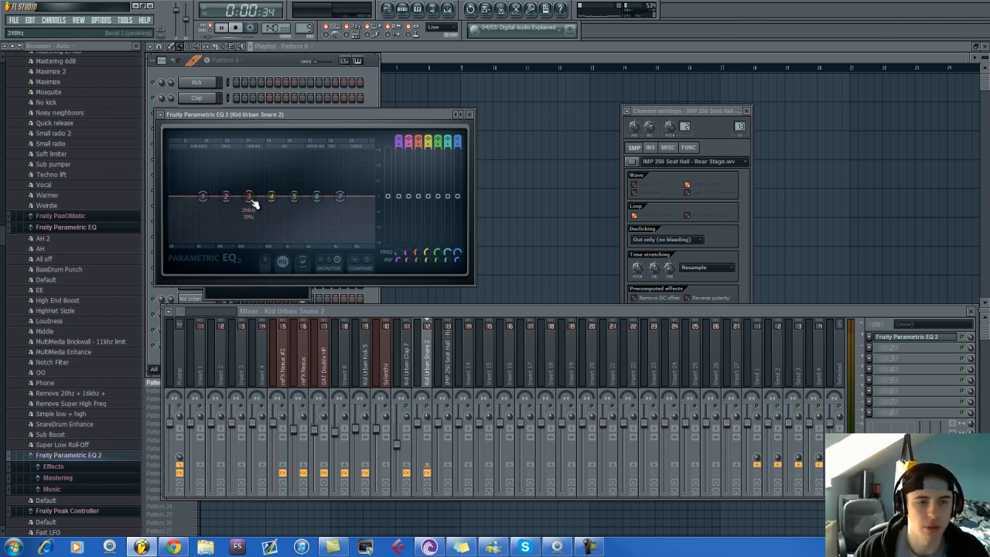
# Boost band 3 of the snare's EQ by about 11.6 dB at 224 Hz with a narrow bandwidth, listening to the pattern.
pyautogui.moveTo(253, 200)
pyautogui.mouseDown()
pyautogui.moveTo(251, 167)
pyautogui.moveTo(247, 211)
pyautogui.mouseUp()
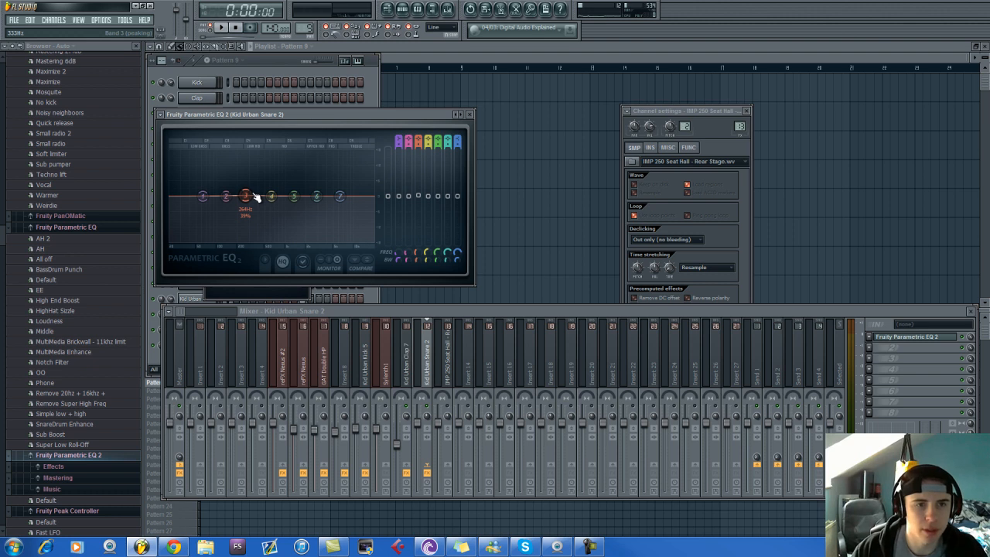
pyautogui.press('space')
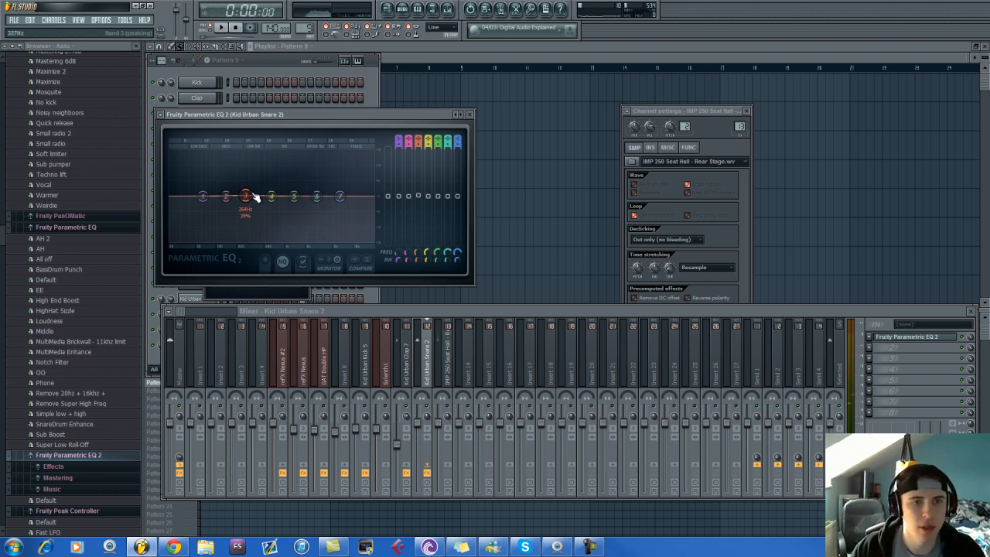
pyautogui.press('space')
pyautogui.moveTo(255, 197); pyautogui.dragTo(244, 165)
pyautogui.press('space')
pyautogui.press('space')
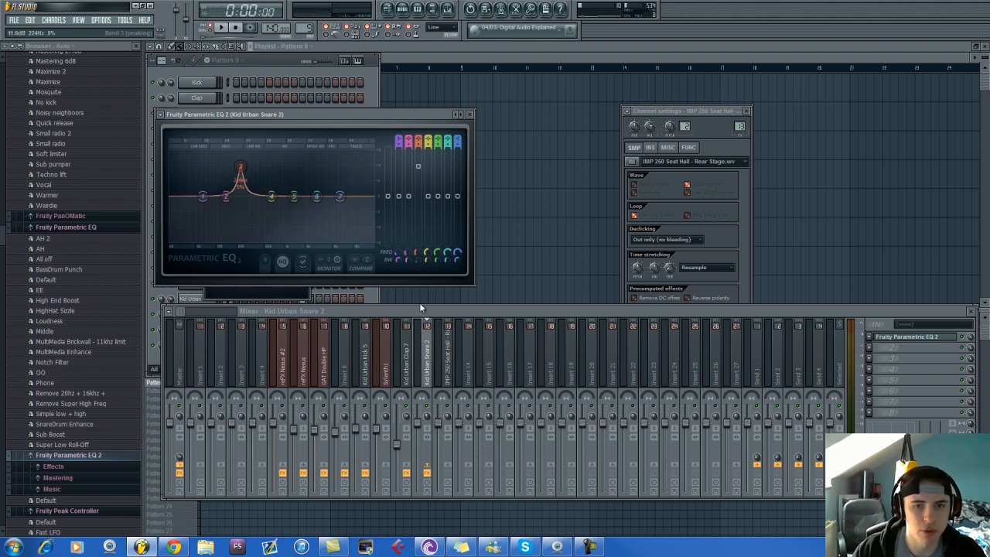
# Fine-tune the snare EQ's band 3 to about 11.3 dB at 230 Hz with 3% bandwidth, and lower the EQ's main level.
pyautogui.press('space')
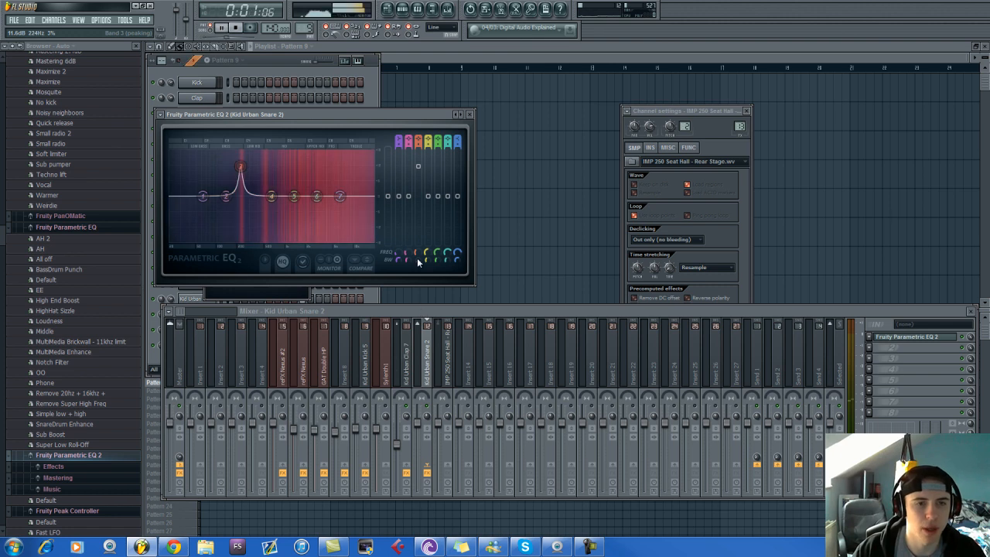
pyautogui.moveTo(248, 170); pyautogui.dragTo(245, 170)
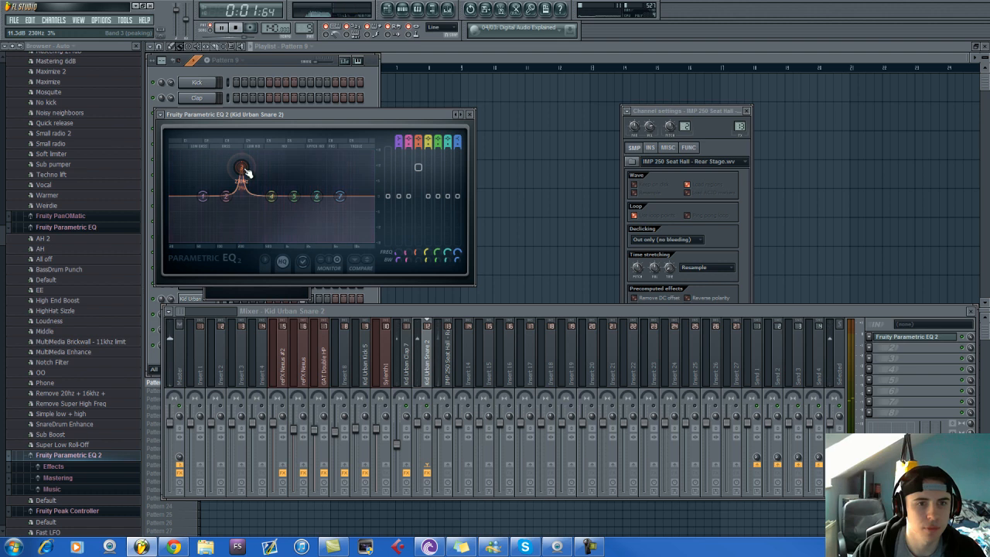
pyautogui.moveTo(296, 224); pyautogui.dragTo(299, 285)
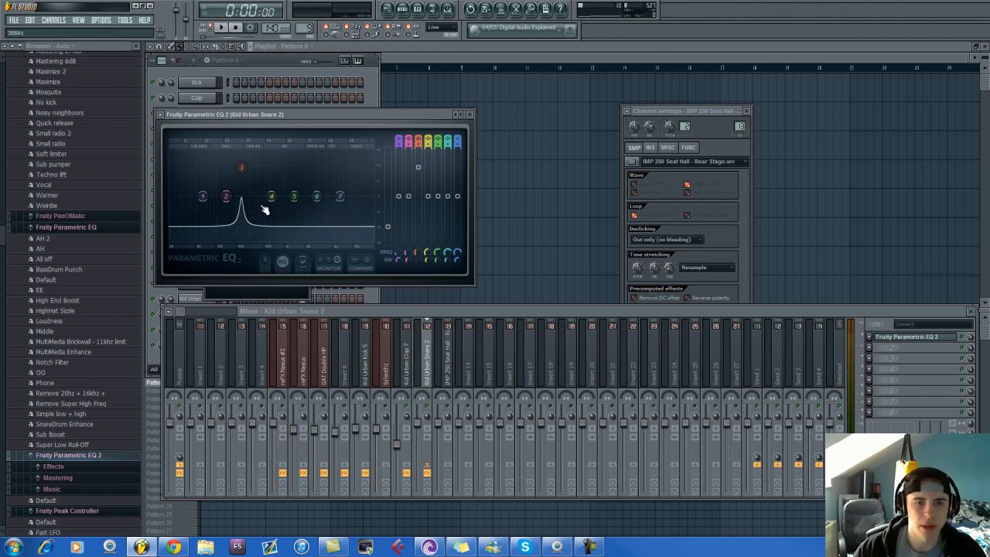
# Insert CamelCrusher in the snare track's second effect slot, select the British Clean patch, and play the pattern.
pyautogui.click(876, 350)
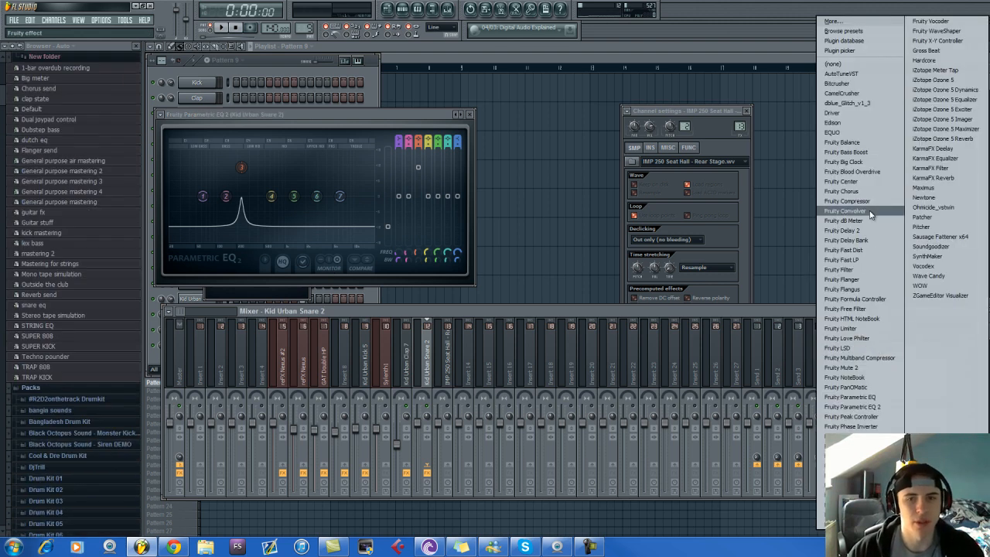
pyautogui.click(846, 95)
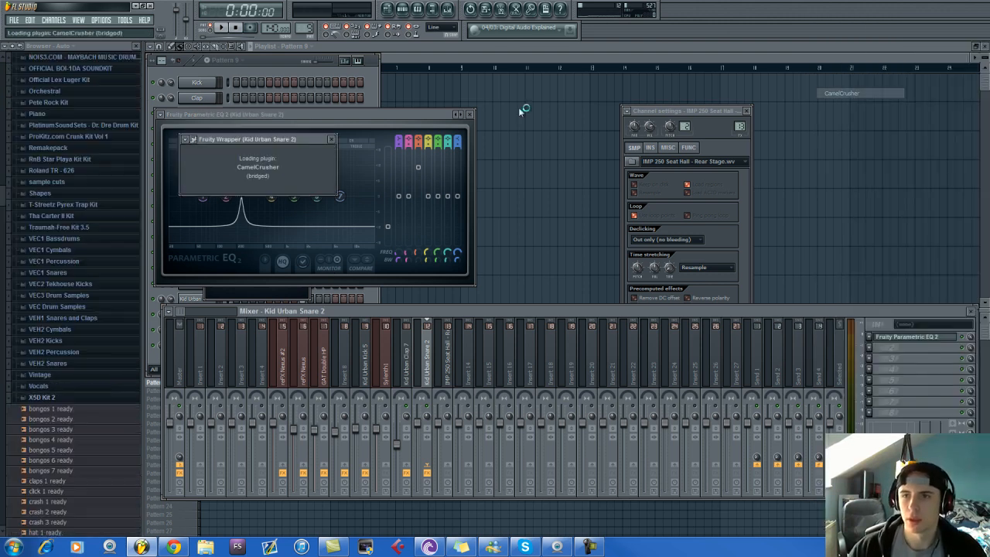
pyautogui.click(287, 211)
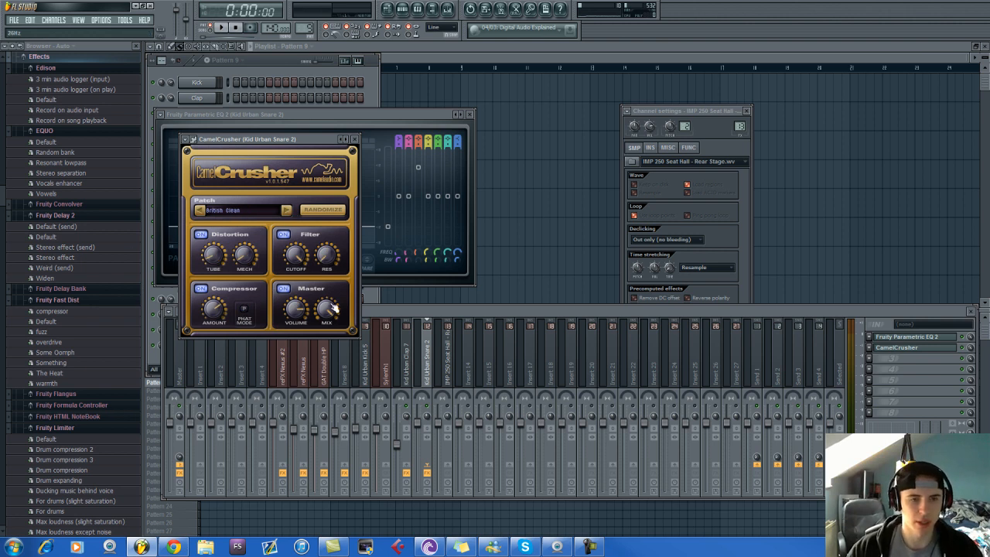
pyautogui.click(423, 307)
pyautogui.press('space')
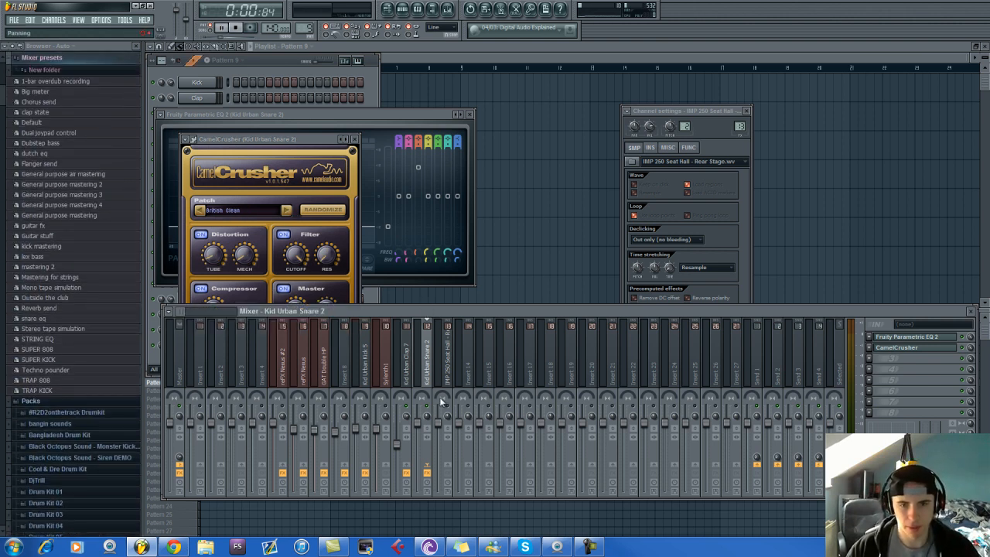
# Insert Fruity Limiter in the third effect slot of the Kid Urban Snare 2 track and switch it to compressor mode.
pyautogui.press('space')
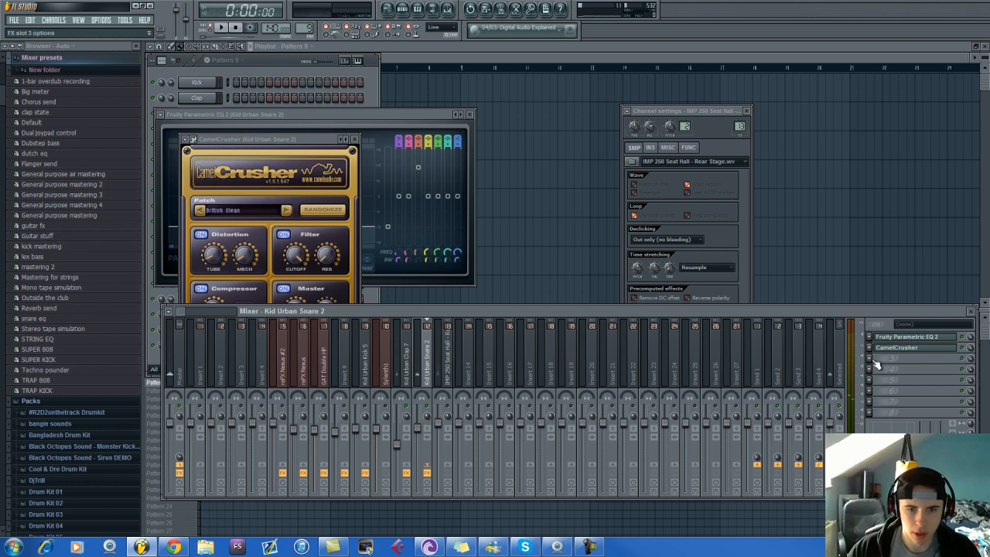
pyautogui.click(871, 361)
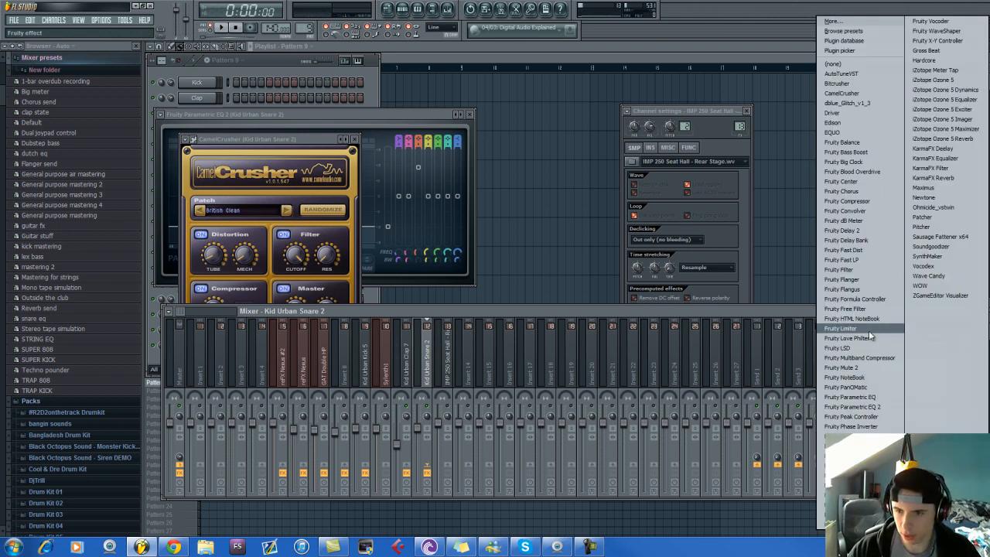
pyautogui.click(841, 328)
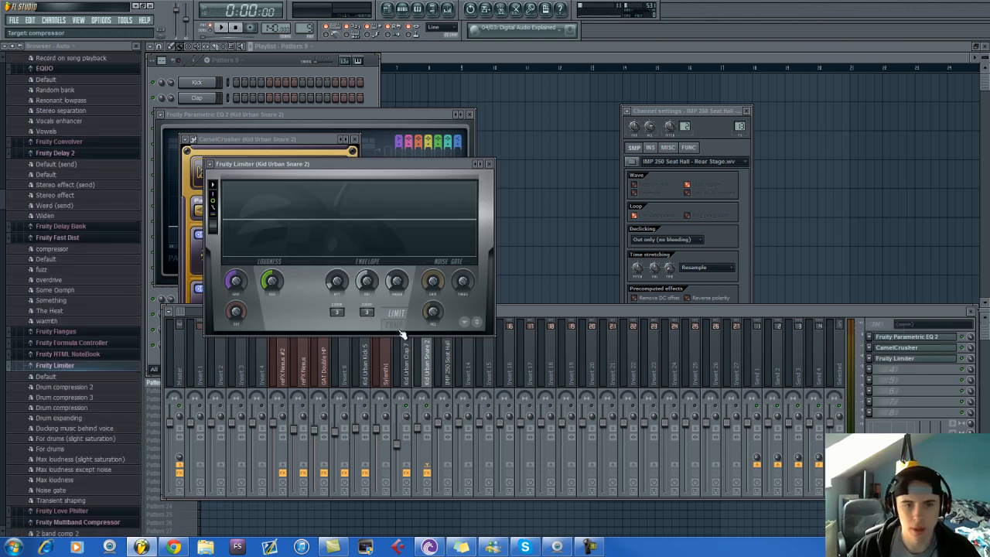
pyautogui.click(400, 329)
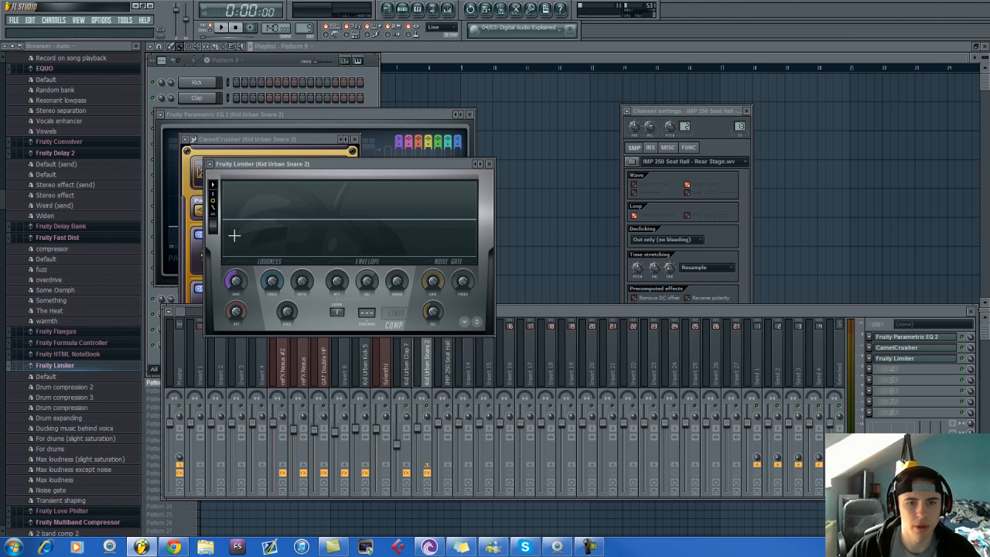
# Lower the snare compressor's threshold, raise its ratio and set its gain to about 4.5 dB while listening to the pattern.
pyautogui.moveTo(272, 283); pyautogui.dragTo(271, 377)
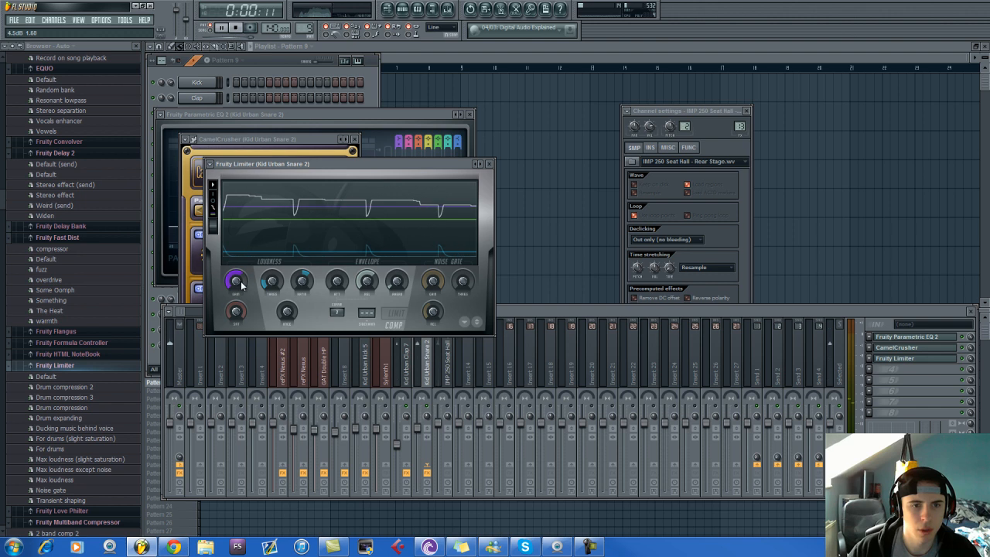
pyautogui.press('space')
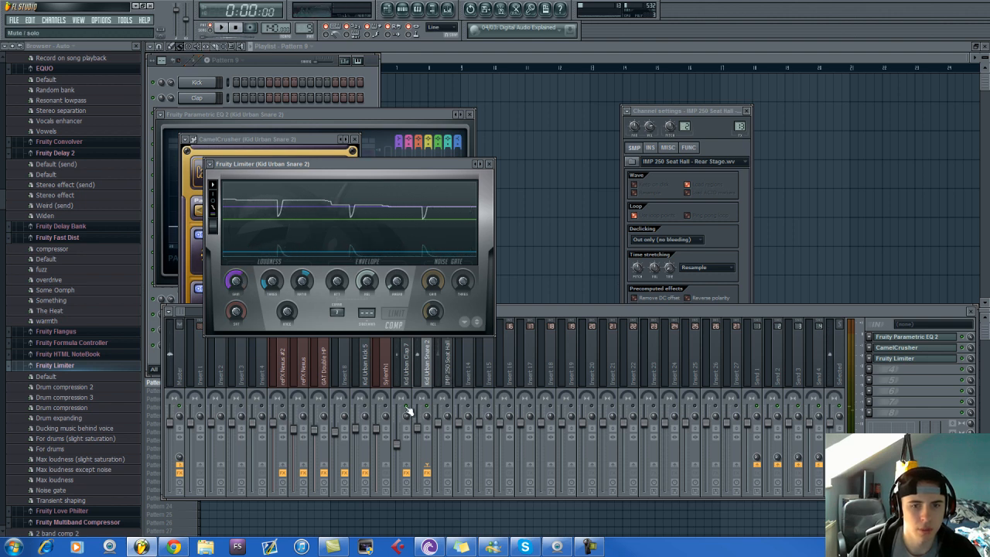
pyautogui.press('space')
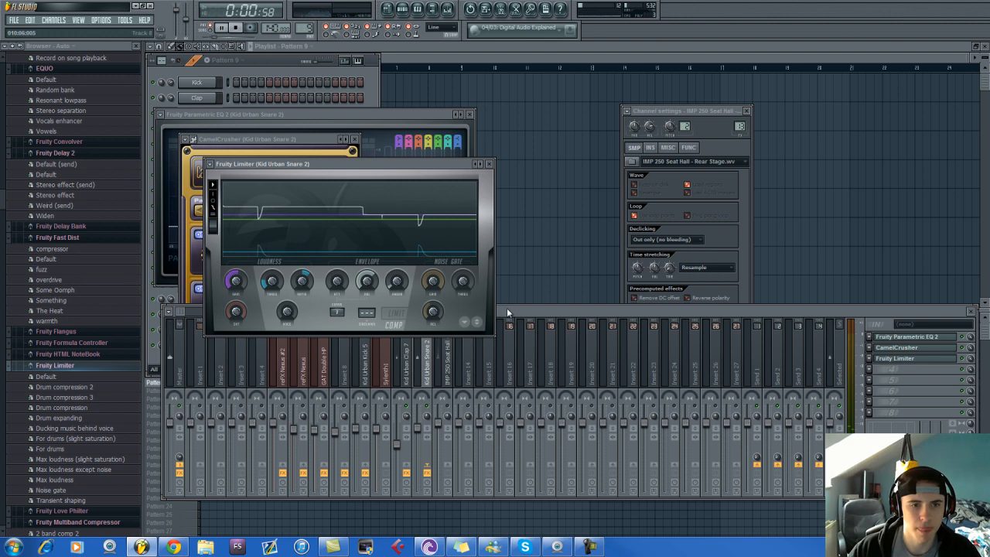
# Insert Fruity Parametric EQ 2 in the first effect slot of the IMP 250 Seat Hall - Rear Stage mixer track.
pyautogui.click(450, 375)
pyautogui.press('space')
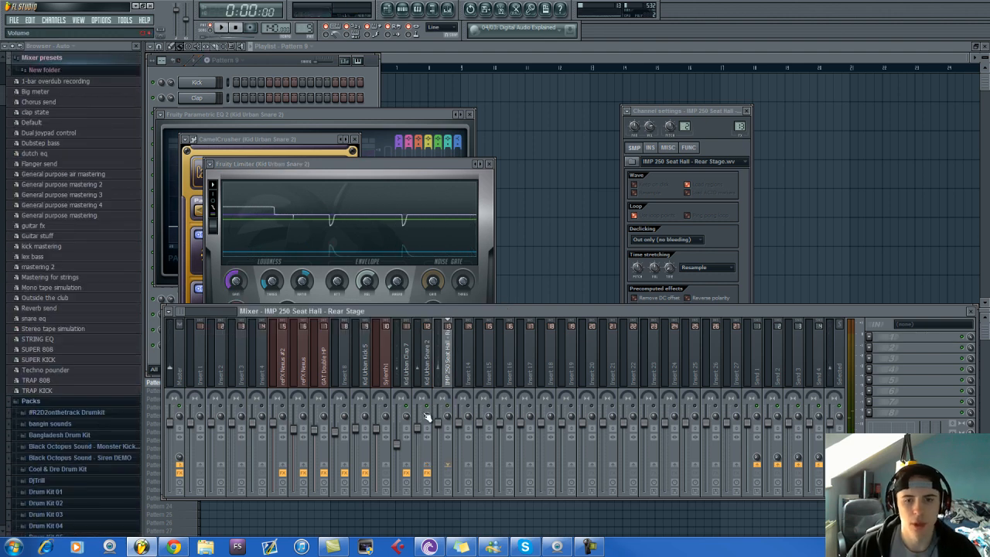
pyautogui.press('space')
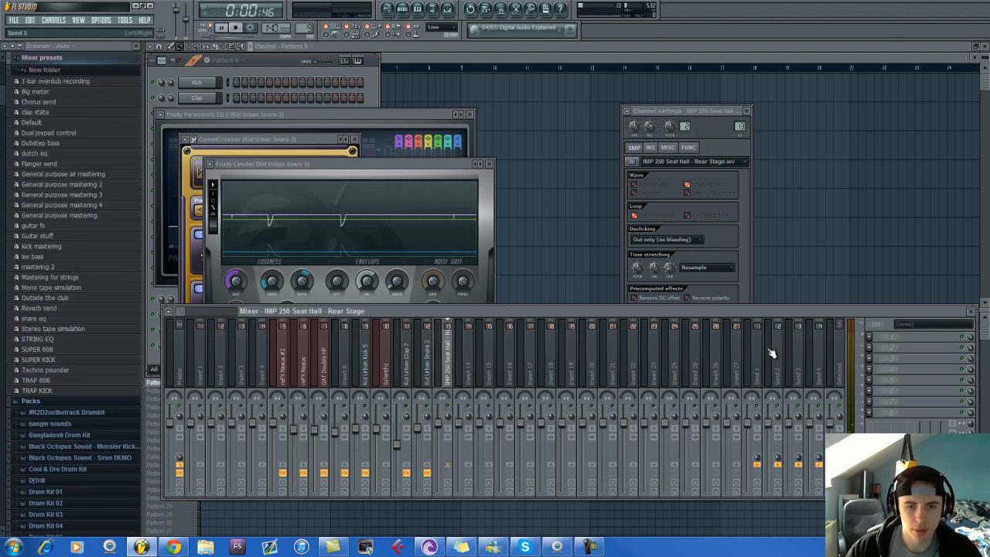
pyautogui.press('space')
pyautogui.click(872, 343)
pyautogui.click(890, 411)
# Cut the hall impulse's low end with EQ band 1 as a high pass at about 447 Hz during playback.
pyautogui.press('space')
pyautogui.moveTo(202, 196); pyautogui.dragTo(261, 198)
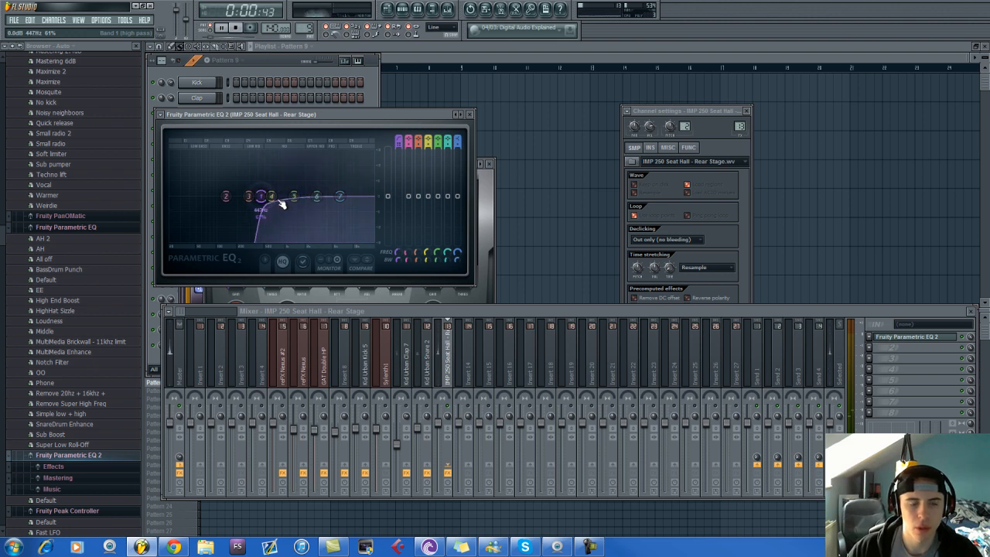
pyautogui.press('space')
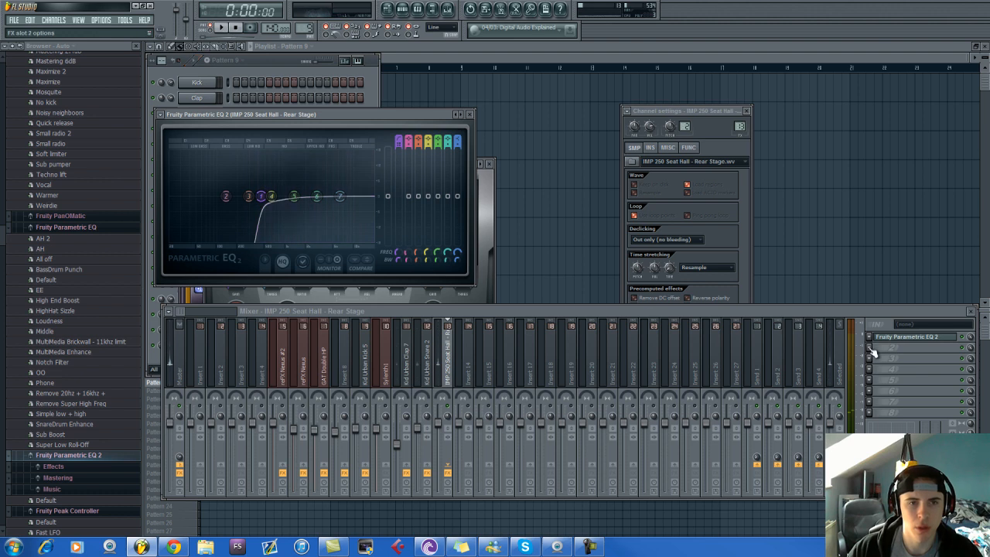
# Place Fruity Stereo Shaper in the second effect slot of the hall impulse track, replacing the wrongly chosen Fruity Stereo Enhancer.
pyautogui.click(871, 351)
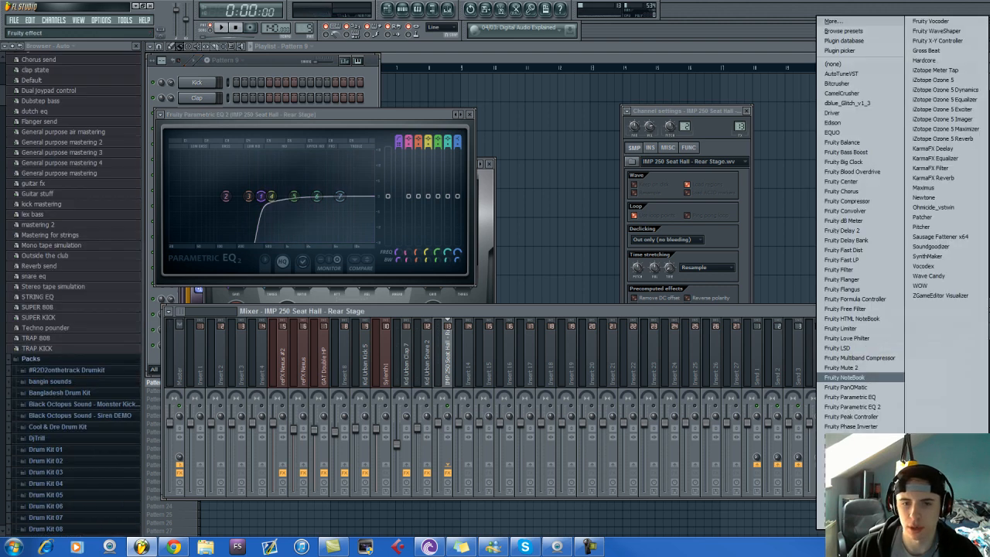
pyautogui.click(821, 517)
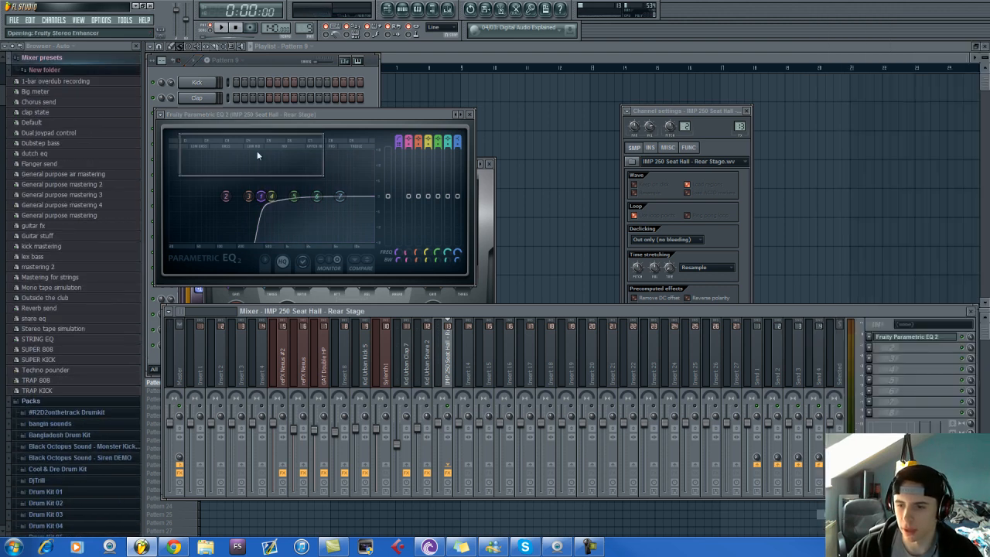
pyautogui.click(871, 358)
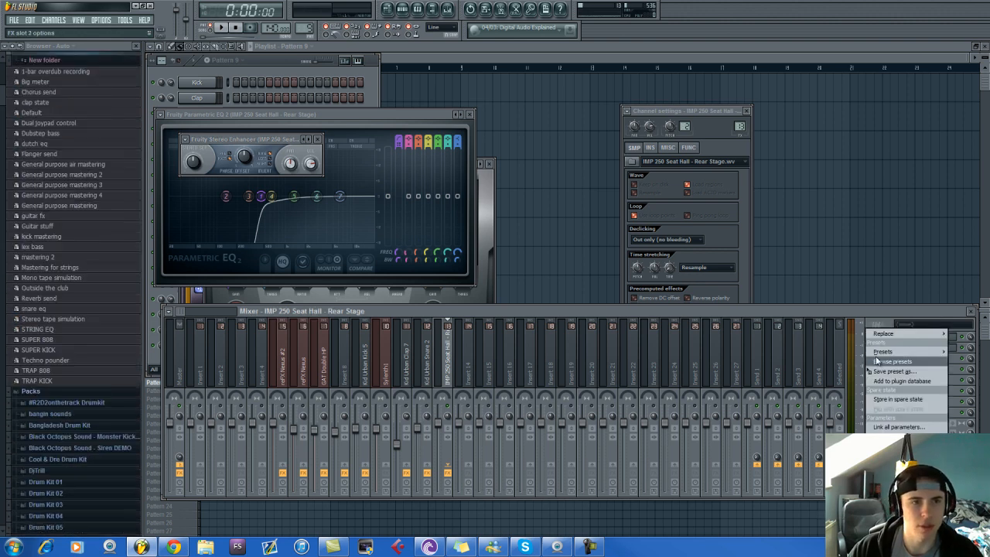
pyautogui.moveTo(882, 337)
pyautogui.click(843, 524)
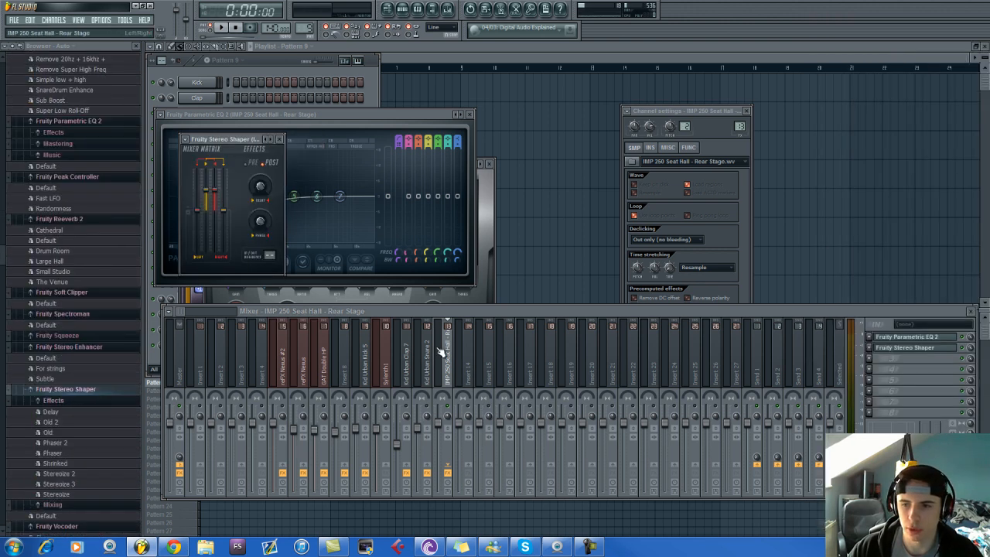
# Load an effect preset with added delay in the hall impulse's Fruity Stereo Shaper and play the pattern.
pyautogui.click(186, 140)
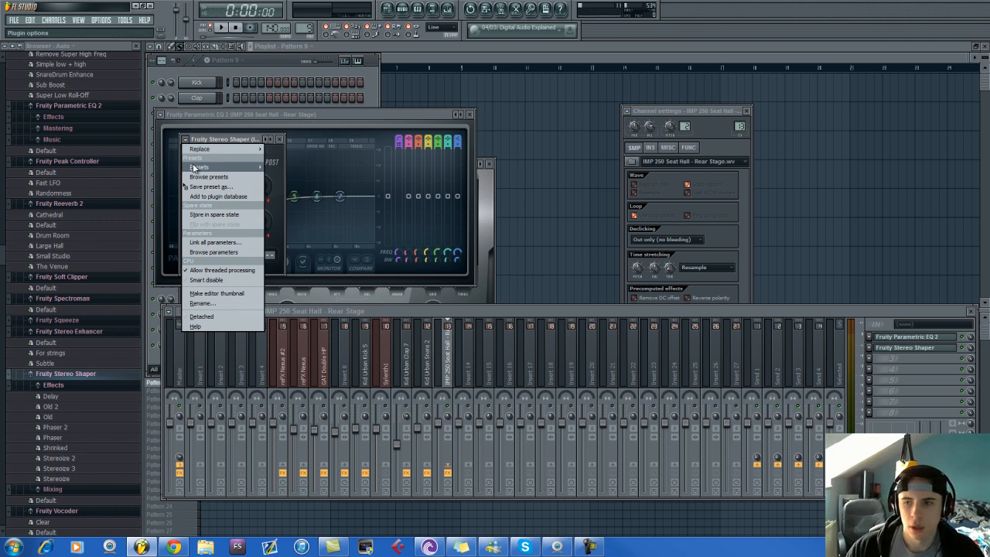
pyautogui.moveTo(232, 167)
pyautogui.click(298, 255)
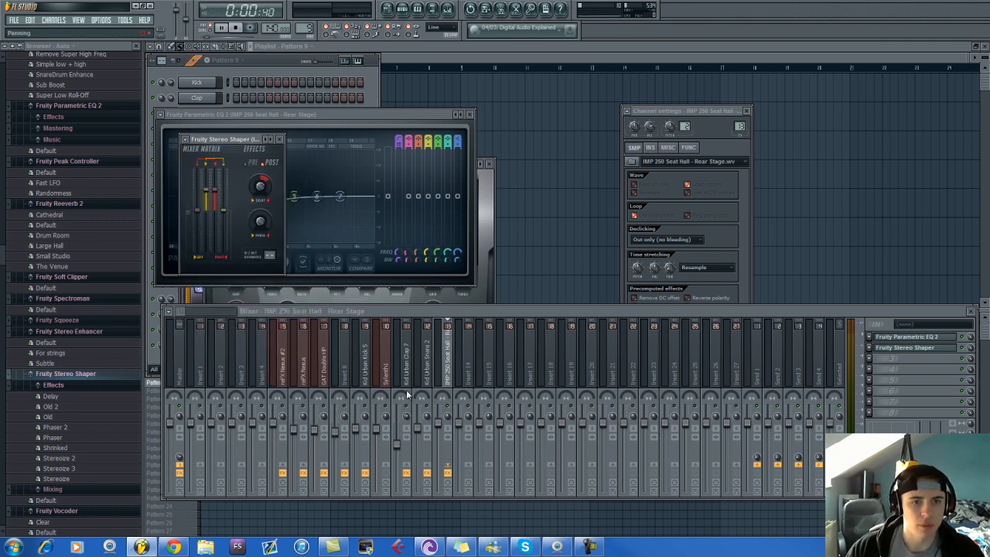
# Lower the hall impulse track's volume to about -4.6 dB and slightly reduce the Kid Urban Snare 2 track's volume.
pyautogui.click(445, 418)
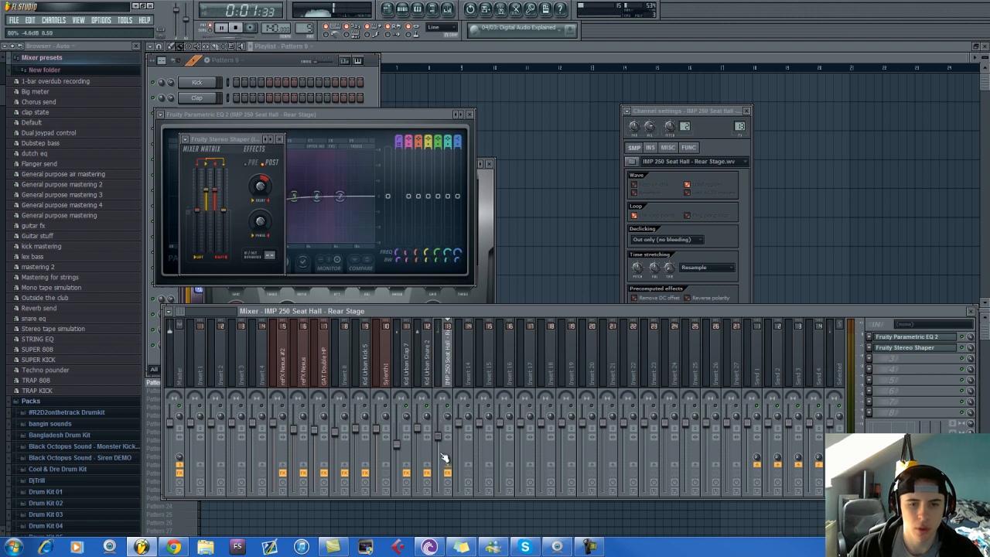
pyautogui.press('space')
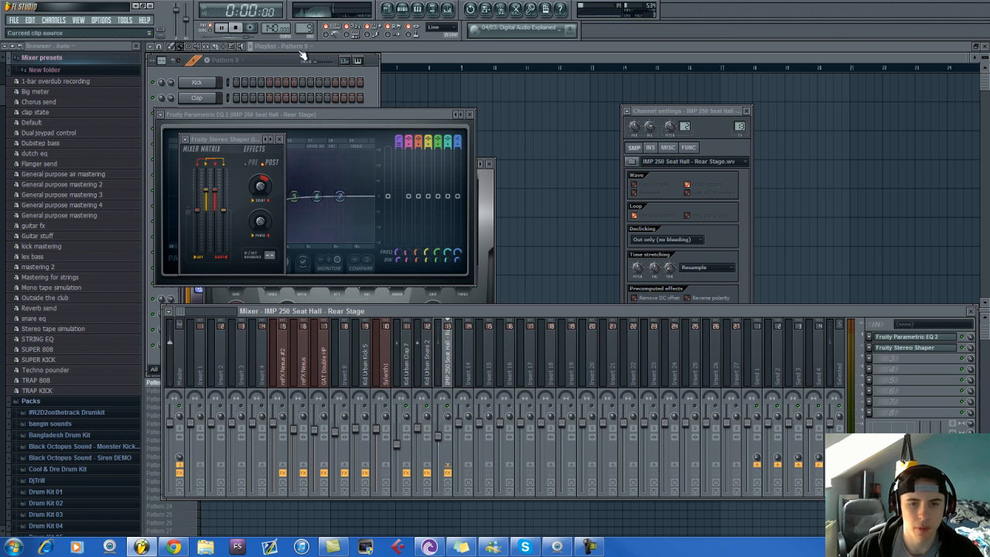
pyautogui.click(283, 58)
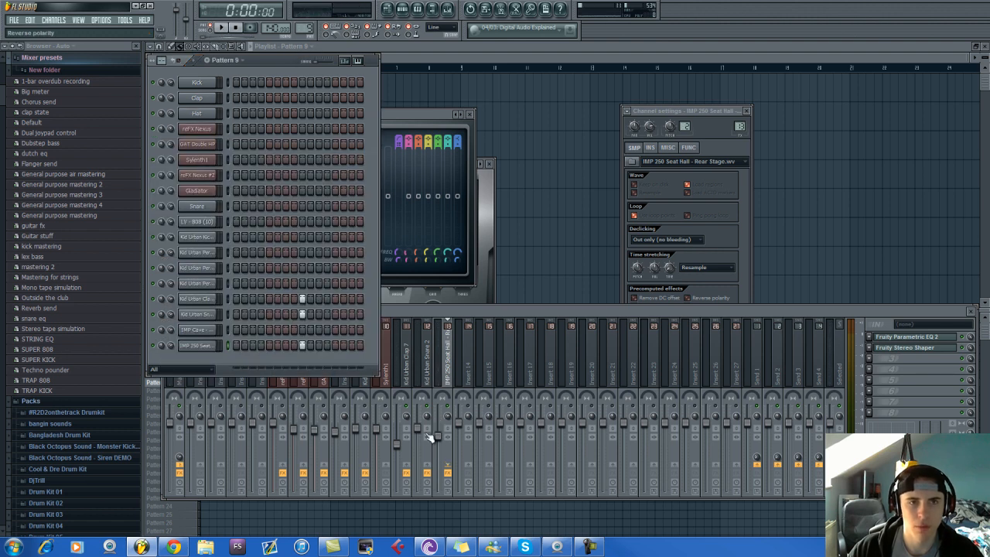
pyautogui.click(424, 437)
# Place Pattern 9 clips across bars 1 to 8 of the playlist and play the arrangement in song mode.
pyautogui.click(295, 71)
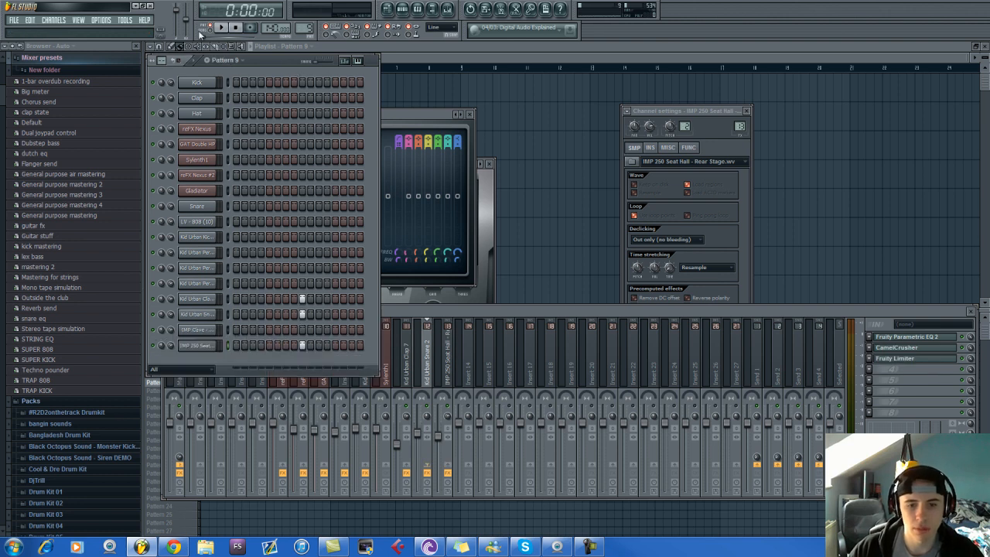
pyautogui.click(389, 11)
pyautogui.moveTo(206, 382)
pyautogui.mouseDown()
pyautogui.moveTo(495, 385)
pyautogui.moveTo(490, 379)
pyautogui.mouseUp()
pyautogui.press('space')
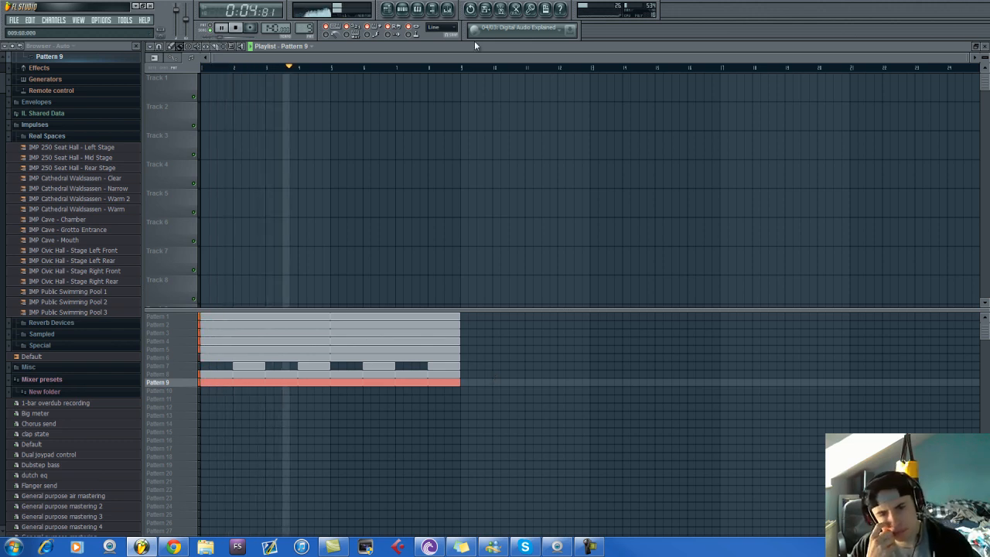
pyautogui.press('space')
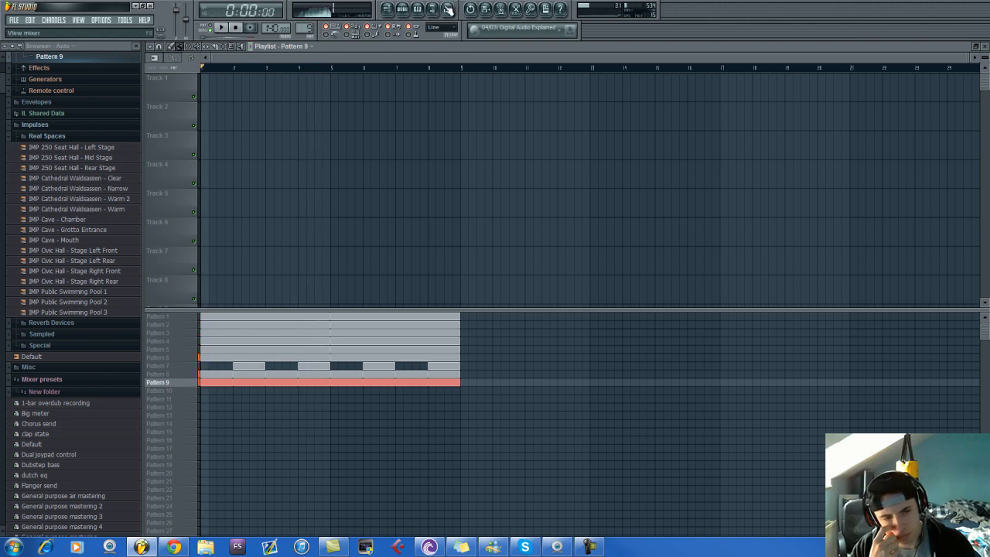
# Play the arrangement while checking the track levels in the mixer and the Pattern 9 steps.
pyautogui.press('F9')
pyautogui.press('space')
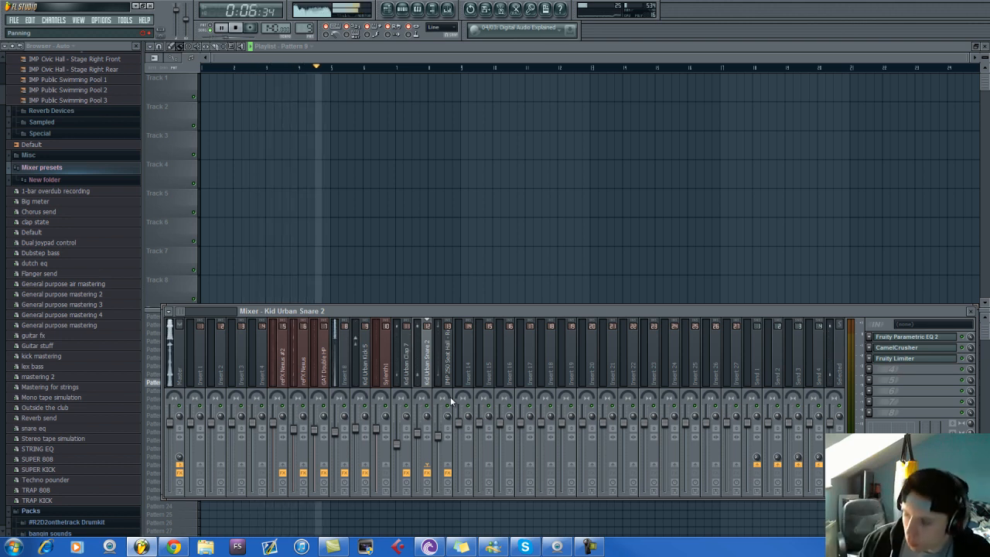
pyautogui.click(402, 9)
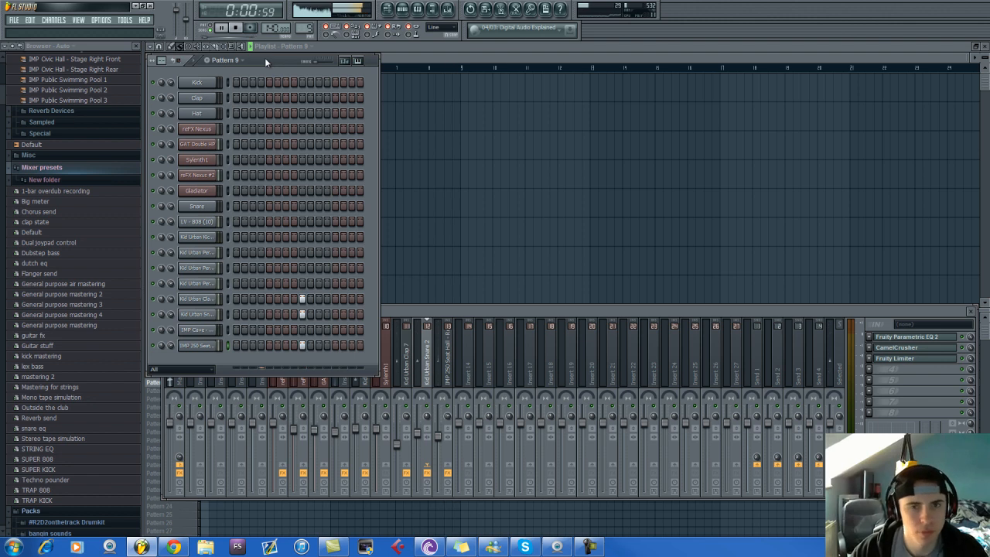
# Add the Kid Urban Perc 13 sample from the Kid Urban End Of The World BeatKit's EOTW Percussion folder as a new channel.
pyautogui.click(45, 169)
pyautogui.scroll(-8, 54, 202)
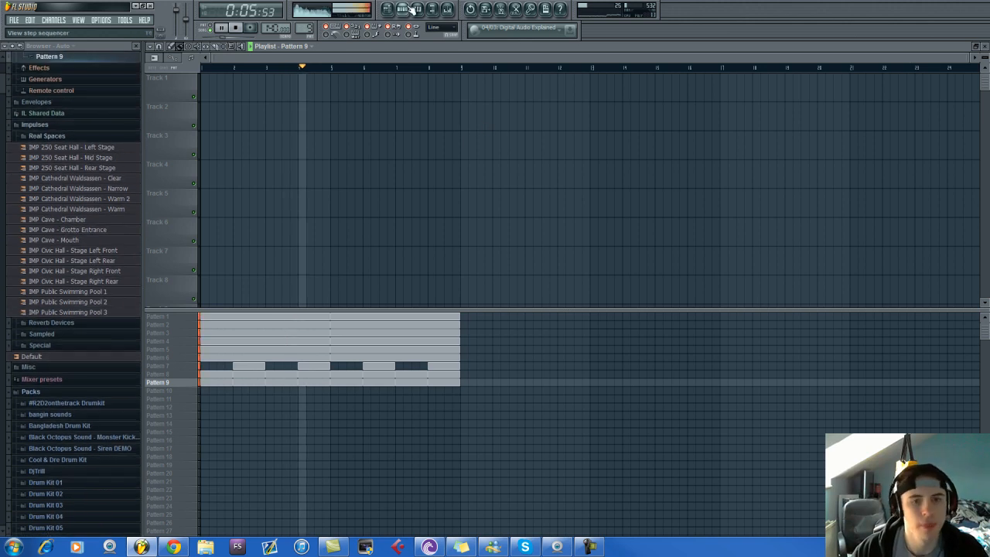
pyautogui.press('F6')
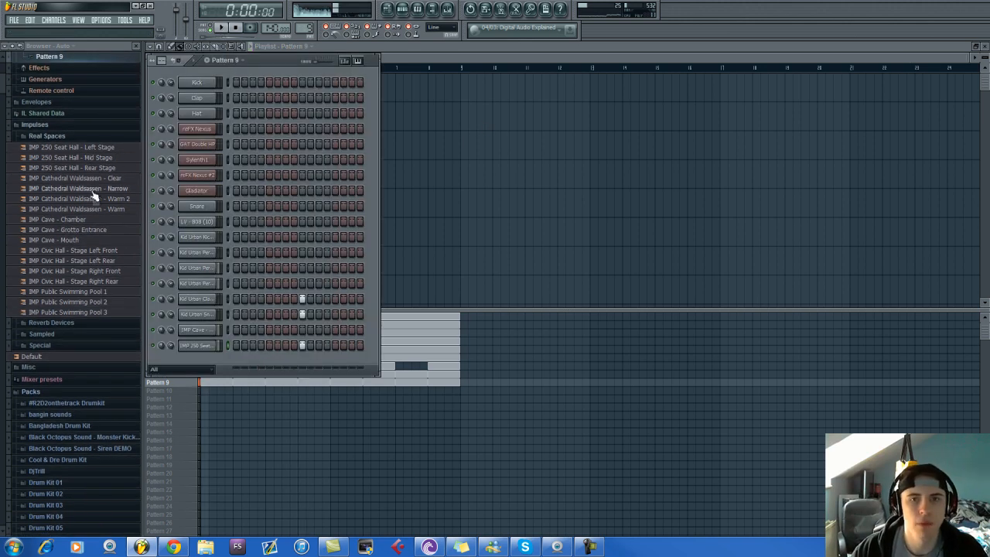
pyautogui.click(39, 133)
pyautogui.scroll(-7, 57, 411)
pyautogui.click(56, 370)
pyautogui.click(62, 346)
pyautogui.click(81, 422)
pyautogui.moveTo(81, 425); pyautogui.dragTo(225, 359)
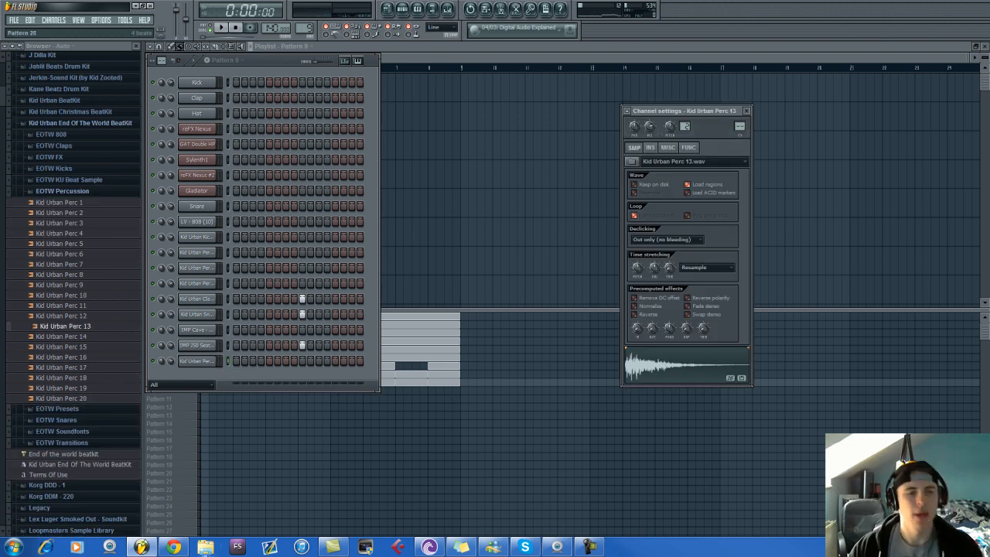
# Add the Hi Hat 1 and Hi Hat 2 samples from Windows Explorer as new channels and audition the new sounds.
pyautogui.click(206, 547)
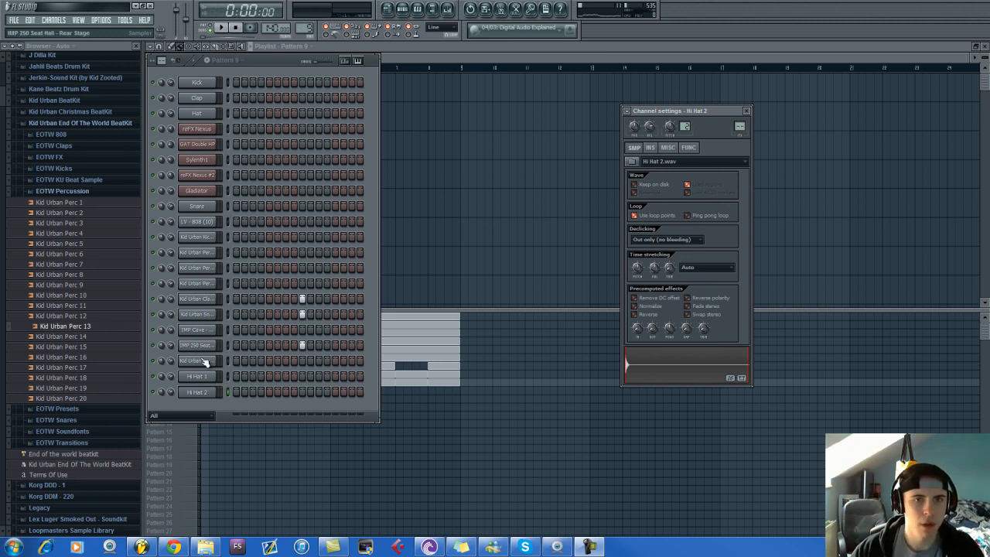
pyautogui.click(198, 360)
pyautogui.click(211, 391)
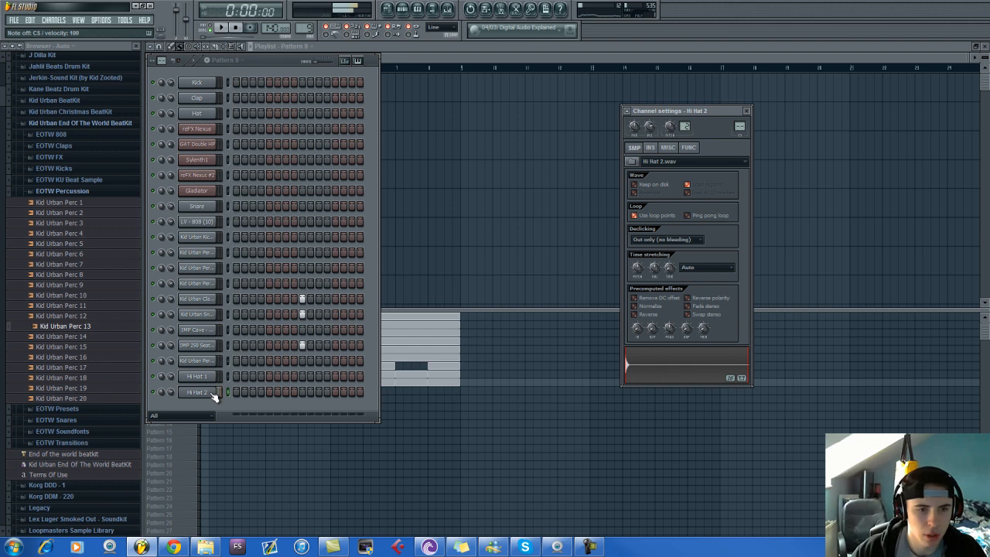
# Delete the Hi Hat 1 channel.
pyautogui.rightClick(200, 377)
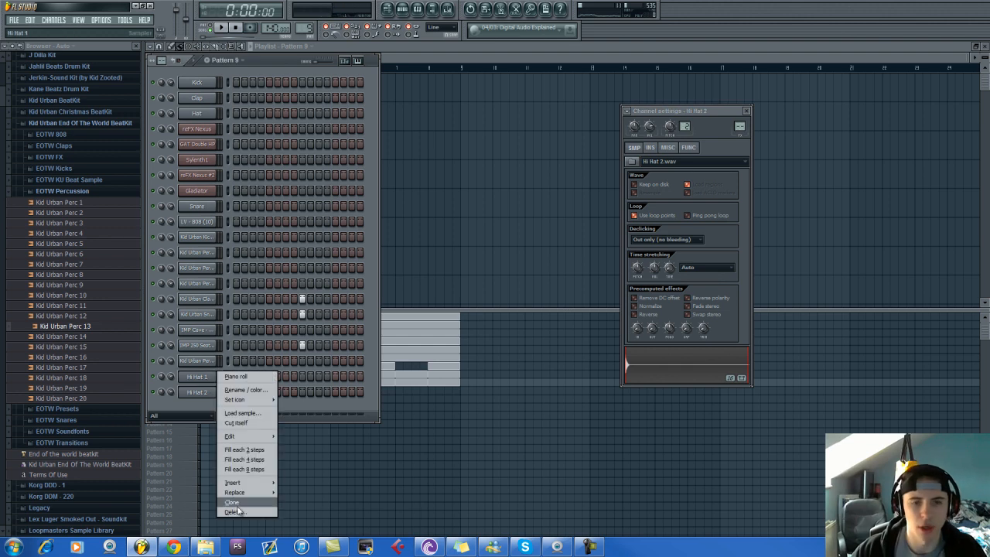
pyautogui.click(236, 512)
pyautogui.click(543, 309)
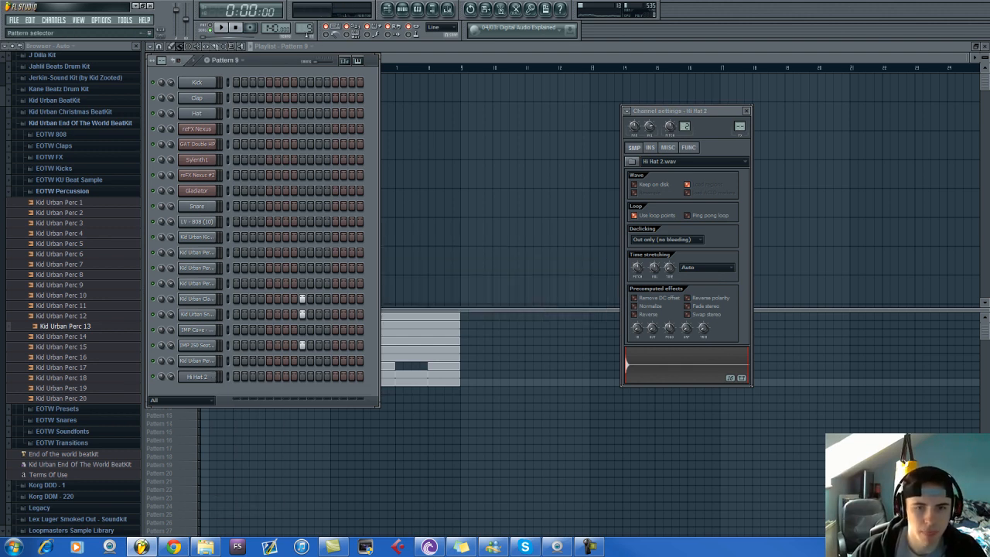
# In Pattern 10, fill every second step of the Kid Urban Perc 13 and Hi Hat 2 channels, and play the pattern.
pyautogui.moveTo(307, 27); pyautogui.dragTo(307, 21)
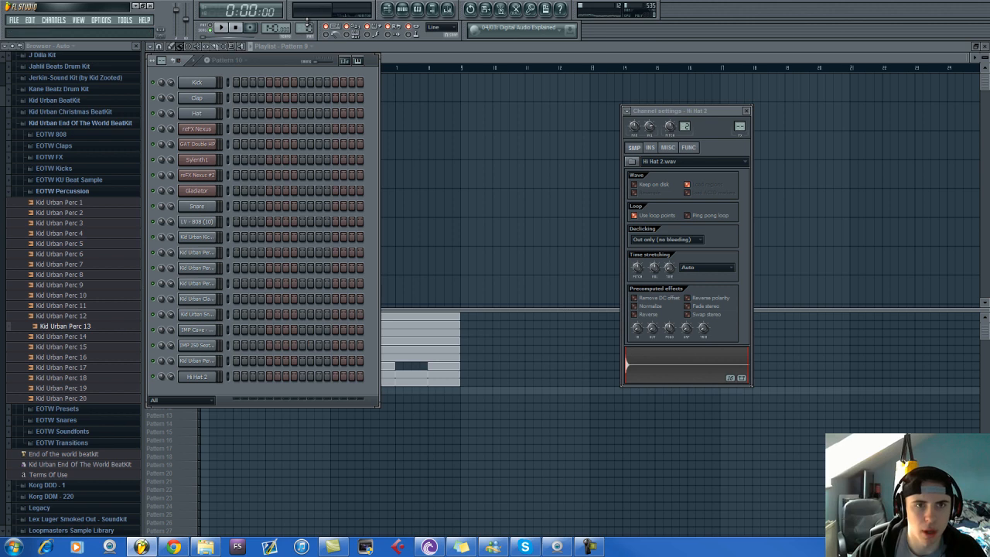
pyautogui.click(205, 369)
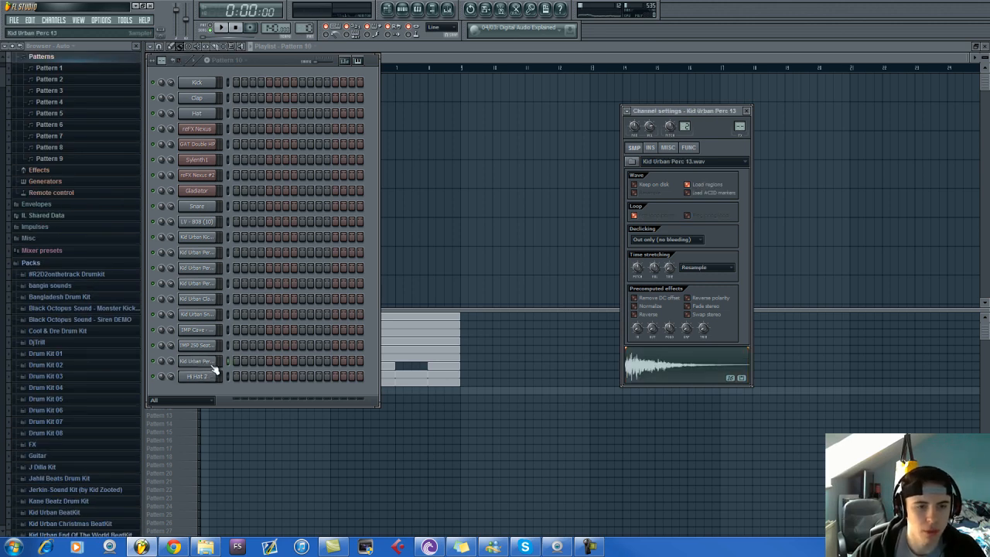
pyautogui.rightClick(212, 361)
pyautogui.click(261, 438)
pyautogui.rightClick(196, 376)
pyautogui.click(264, 446)
pyautogui.press('space')
pyautogui.click(211, 28)
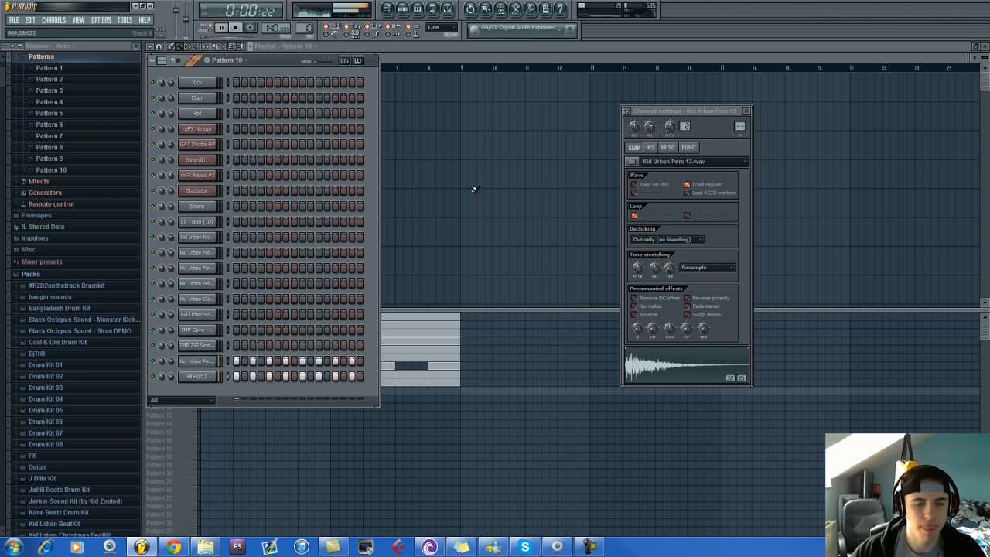
# Assign the Hi Hat 2 channel to a free mixer track and load Fruity Parametric EQ 2 on it.
pyautogui.rightClick(477, 190)
pyautogui.press('space')
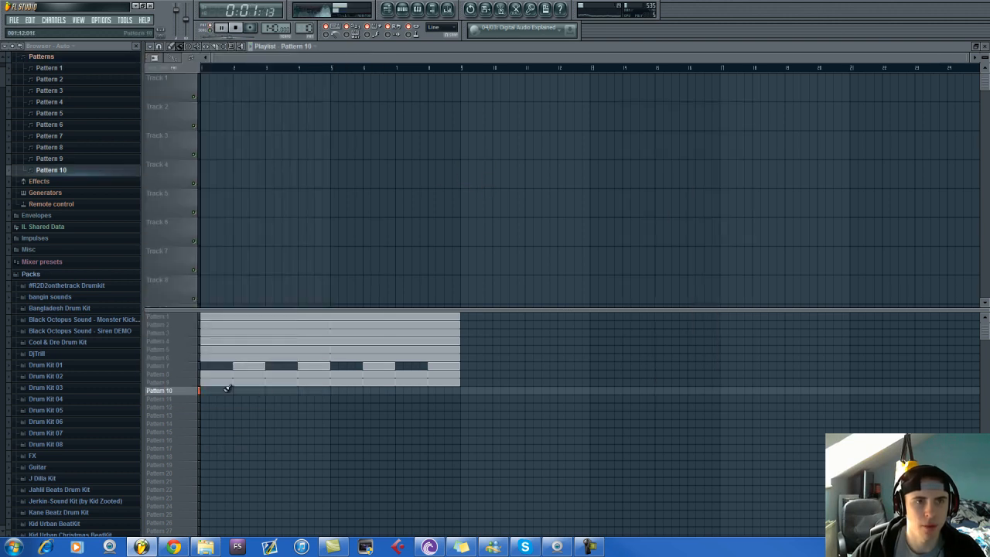
pyautogui.click(403, 10)
pyautogui.click(203, 377)
pyautogui.click(628, 113)
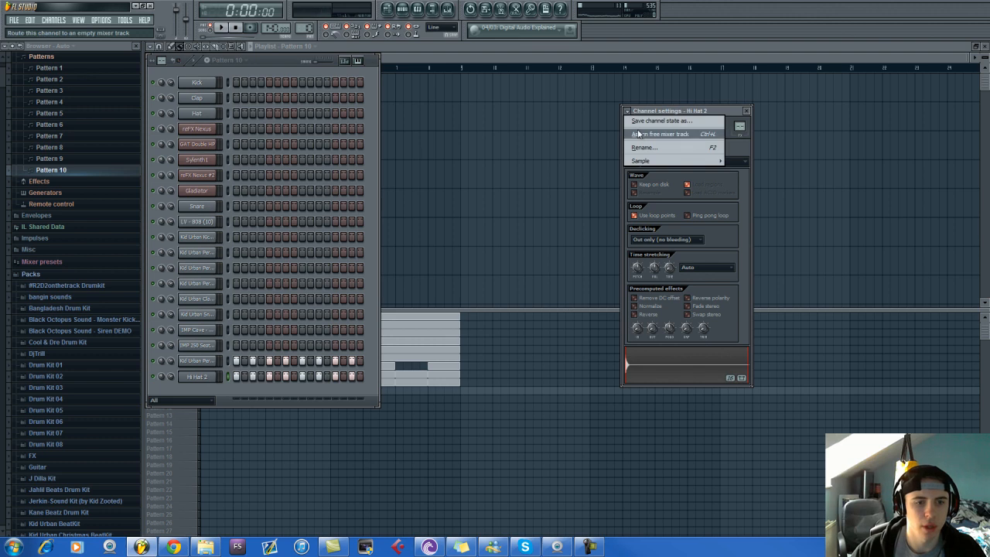
pyautogui.click(658, 136)
pyautogui.click(872, 341)
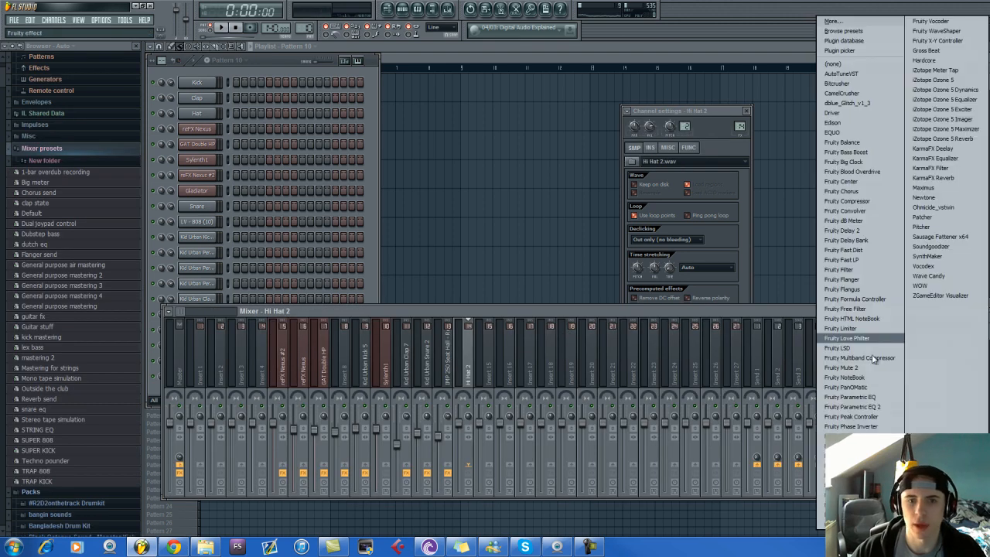
pyautogui.click(859, 416)
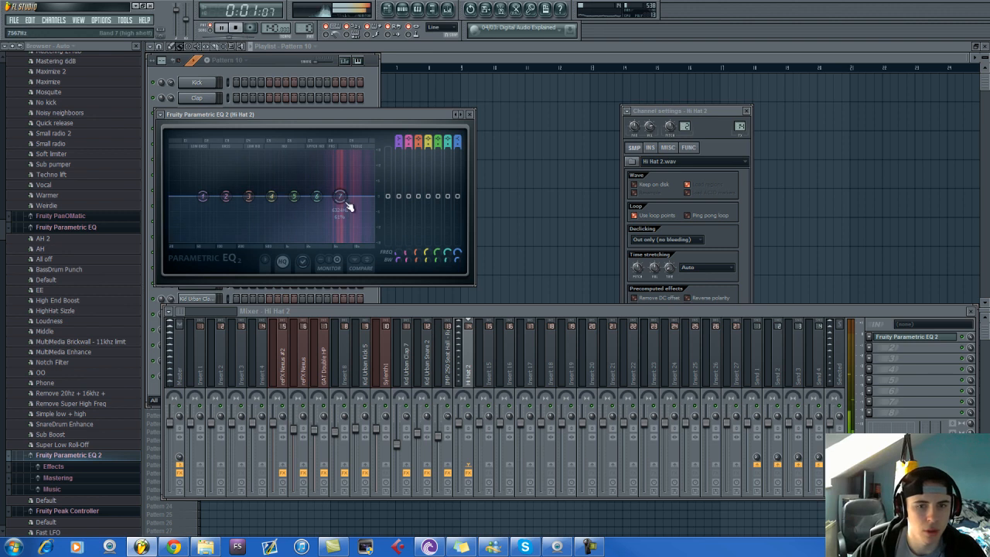
# Make band 1 of the Hi Hat 2 equalizer a high-pass filter reaching up to band 5, and lower the track's volume.
pyautogui.press('space')
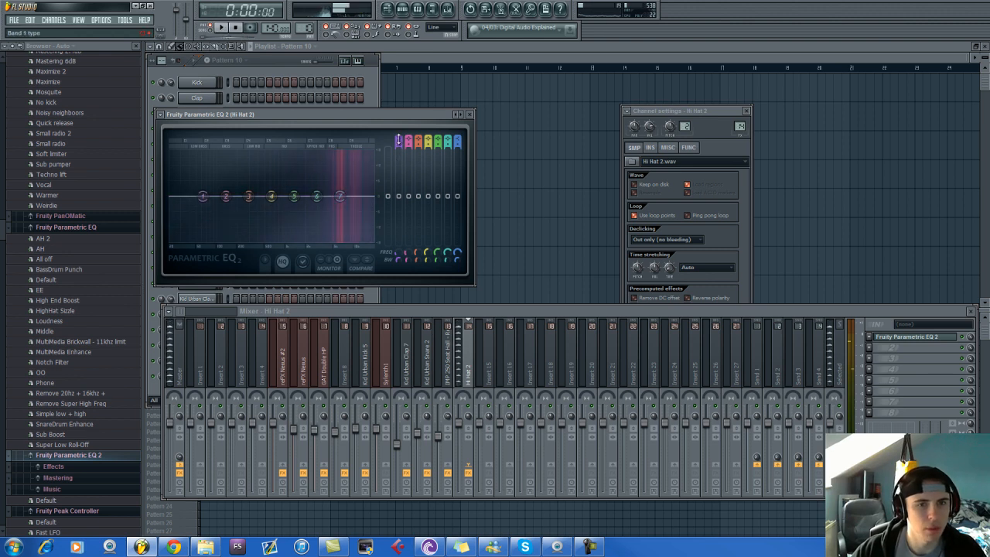
pyautogui.moveTo(398, 141); pyautogui.dragTo(399, 167)
pyautogui.moveTo(460, 424)
pyautogui.mouseDown()
pyautogui.moveTo(465, 466)
pyautogui.moveTo(460, 443)
pyautogui.mouseUp()
pyautogui.press('space')
pyautogui.moveTo(203, 195); pyautogui.dragTo(297, 196)
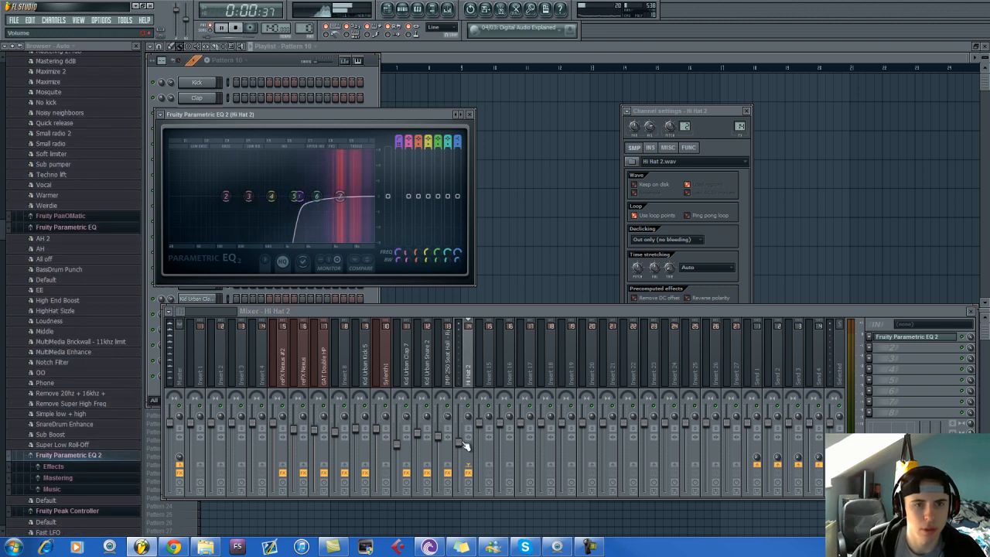
# Lower the Hi Hat 2 mixer volume further while checking playback, and toggle the sample's Use loop points option.
pyautogui.moveTo(462, 442); pyautogui.dragTo(461, 447)
pyautogui.moveTo(461, 446); pyautogui.dragTo(464, 467)
pyautogui.press('space')
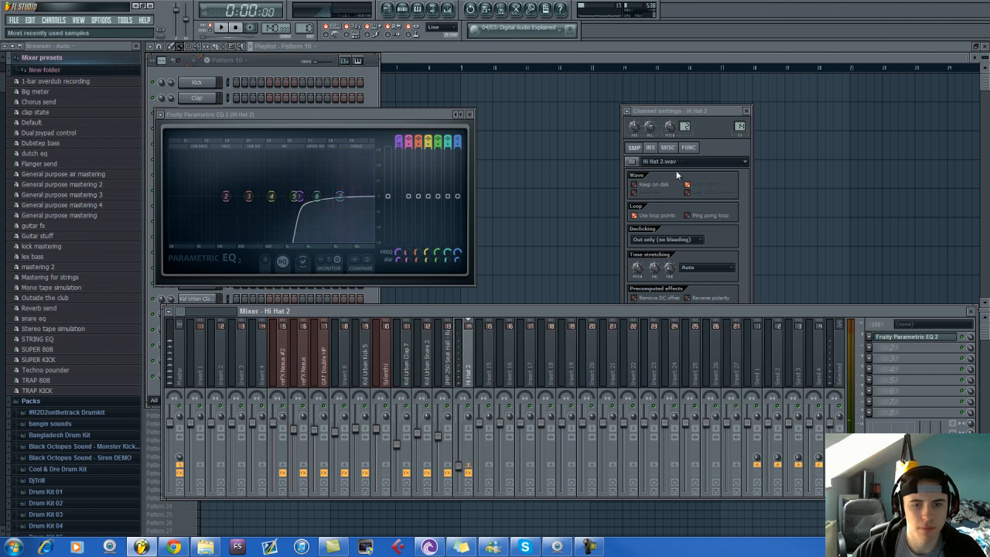
pyautogui.press('space')
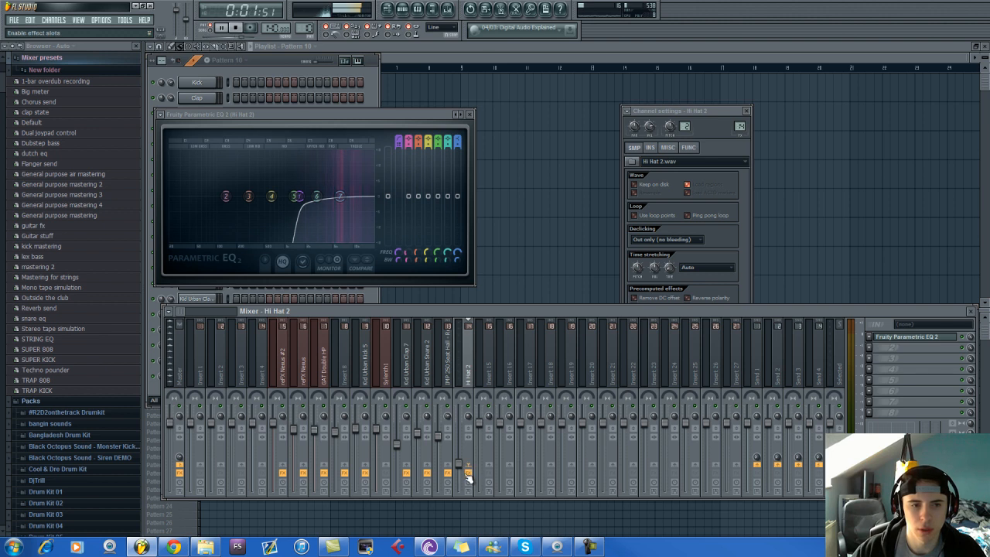
pyautogui.click(654, 221)
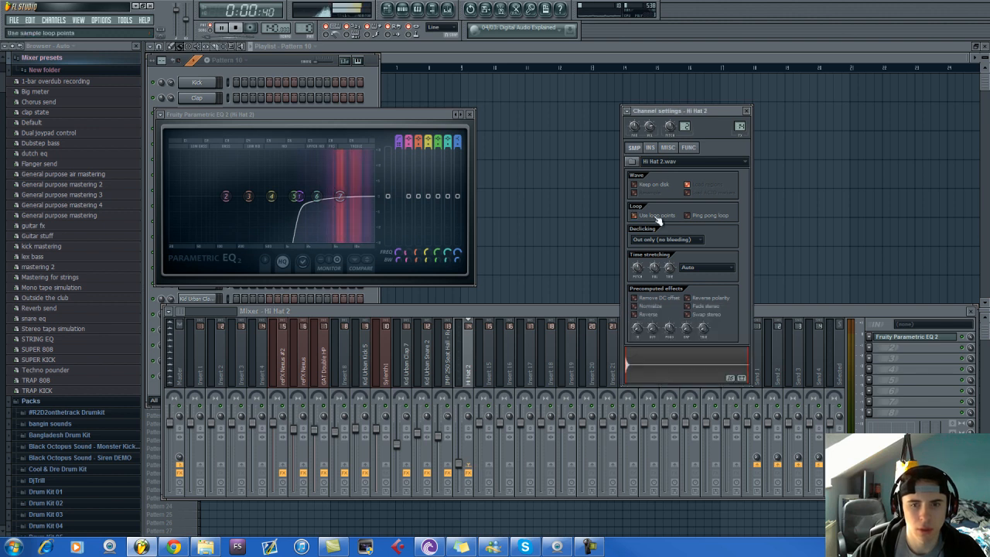
pyautogui.press('space')
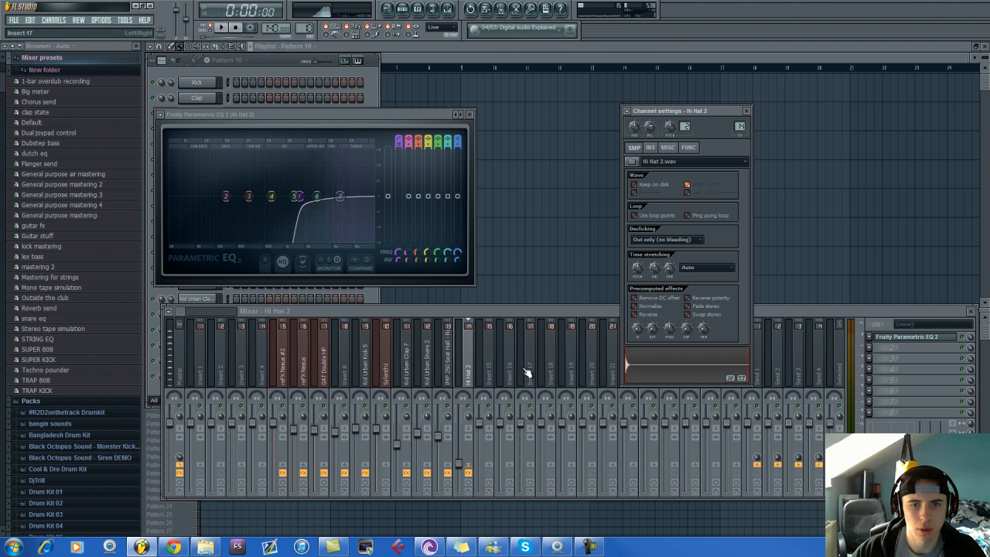
# Raise the Hi Hat 2 mixer volume to about 60% while Pattern 10 plays.
pyautogui.click(260, 60)
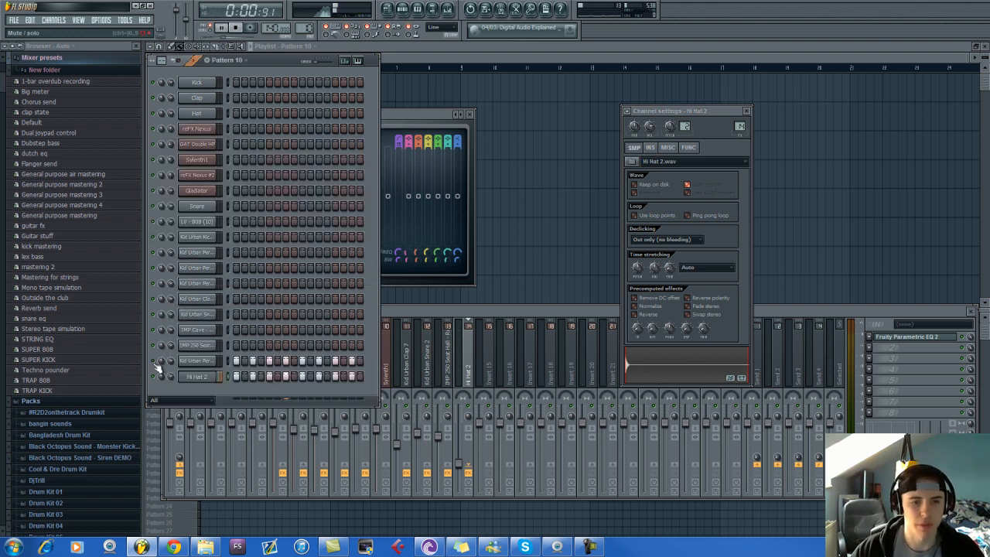
pyautogui.click(467, 470)
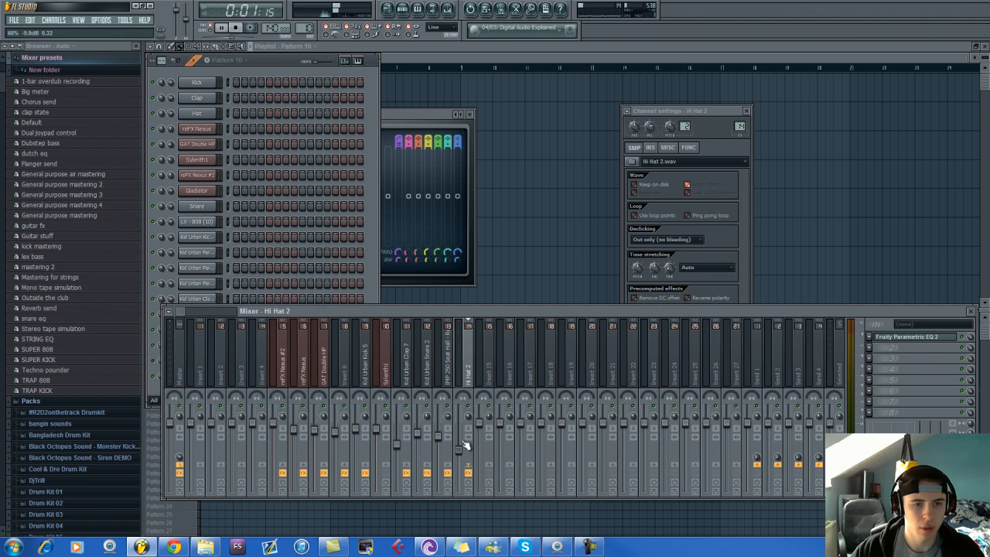
pyautogui.click(263, 68)
pyautogui.press('space')
# Assign the Kid Urban Perc 13 channel to a free mixer track and audition Pattern 10.
pyautogui.click(196, 361)
pyautogui.click(627, 110)
pyautogui.click(637, 133)
pyautogui.click(316, 66)
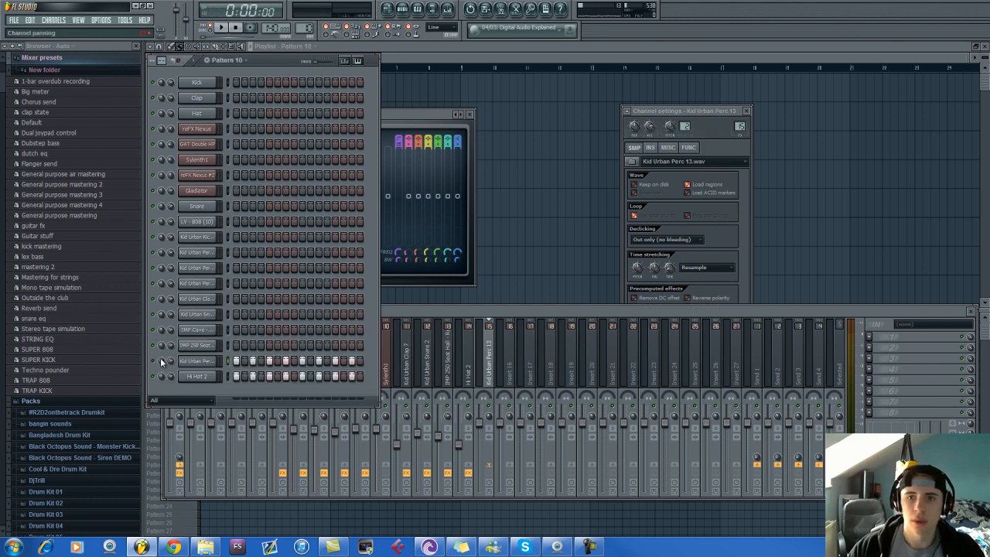
pyautogui.press('space')
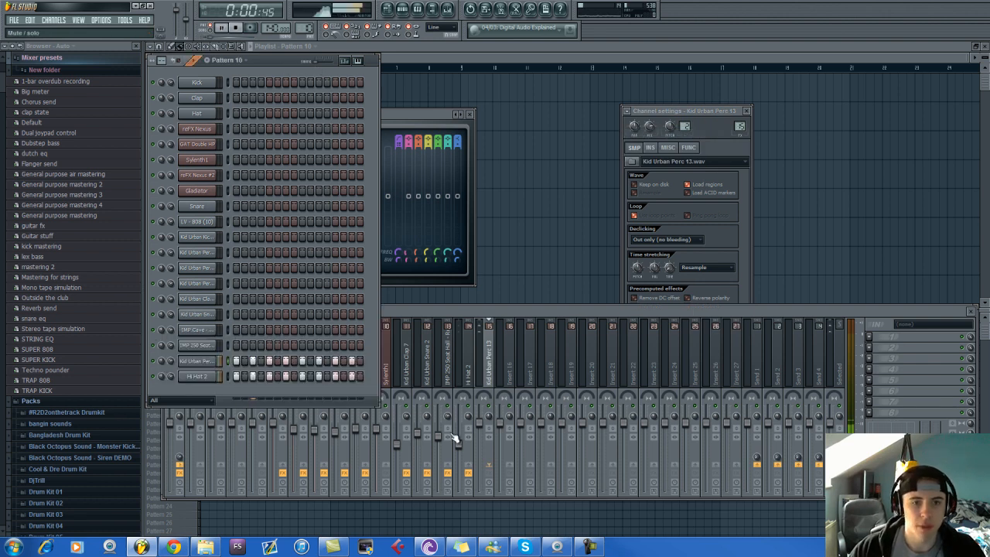
pyautogui.click(485, 396)
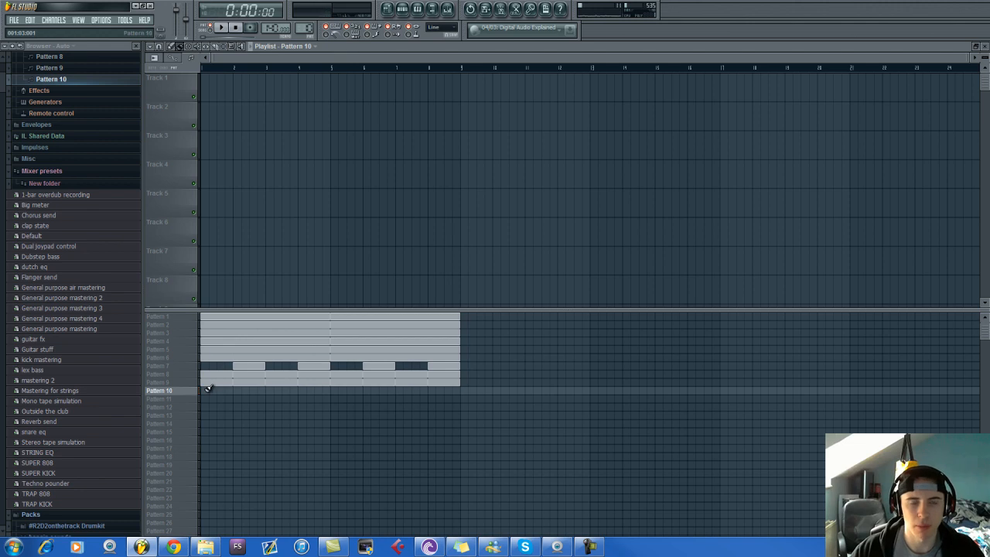
# Place Pattern 10 across the first eight bars of the playlist and play the song.
pyautogui.moveTo(208, 389); pyautogui.dragTo(413, 391)
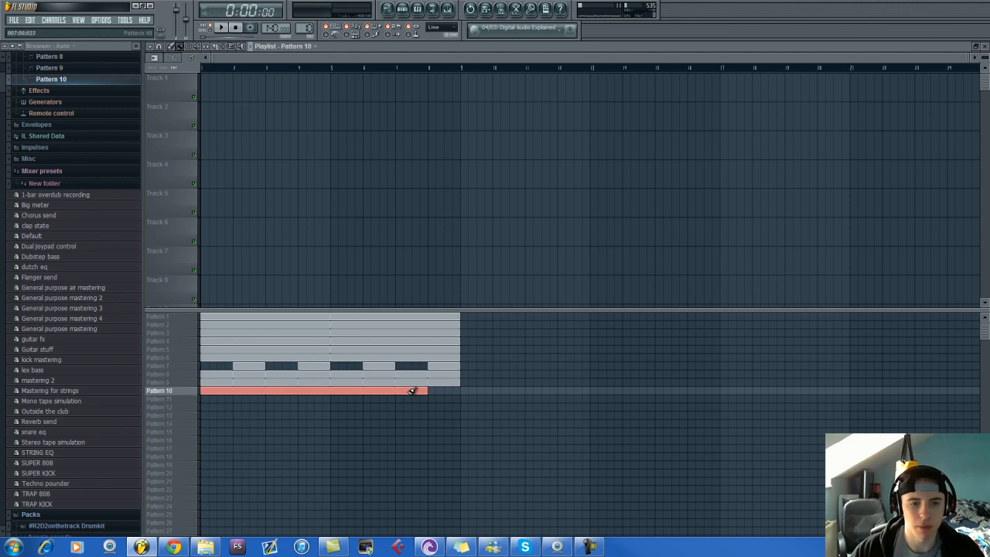
pyautogui.click(221, 27)
pyautogui.click(440, 391)
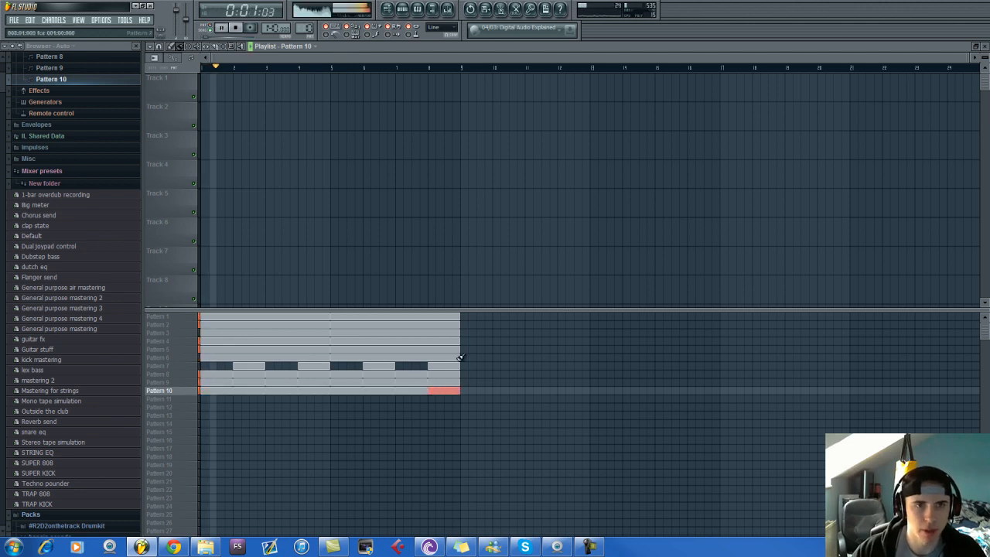
pyautogui.press('F6')
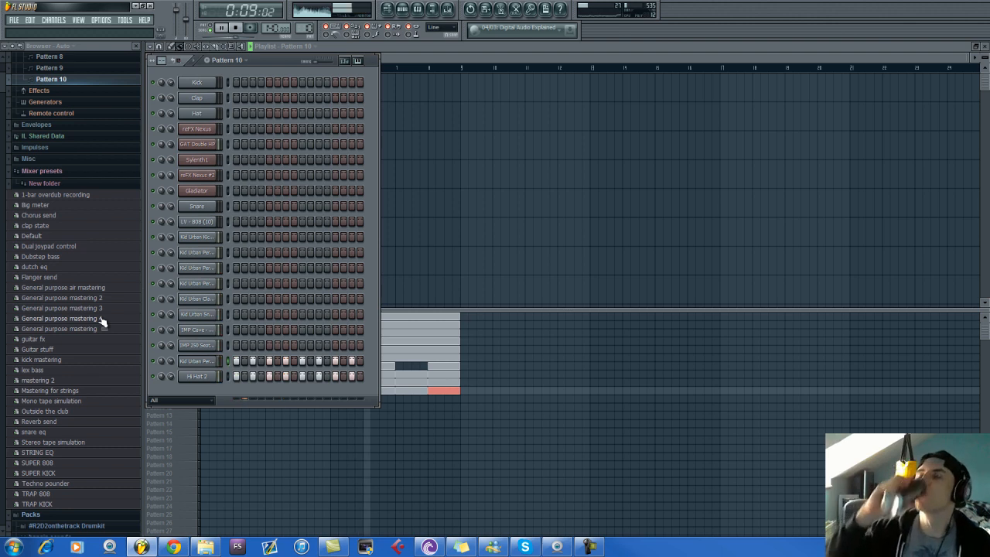
pyautogui.press('F6')
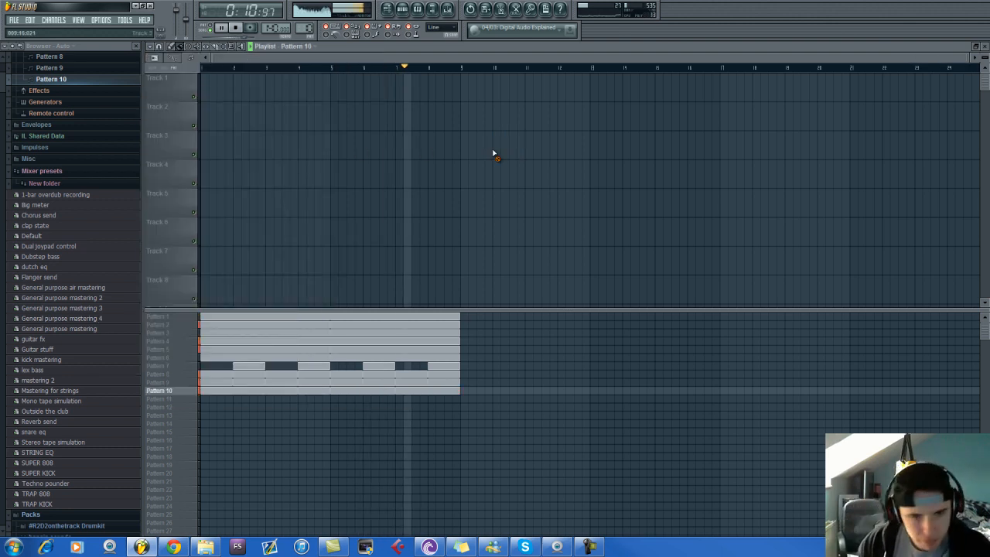
pyautogui.press('space')
# Switch to Pattern 3 and examine its Sylenth1 notes in the piano roll.
pyautogui.press('F6')
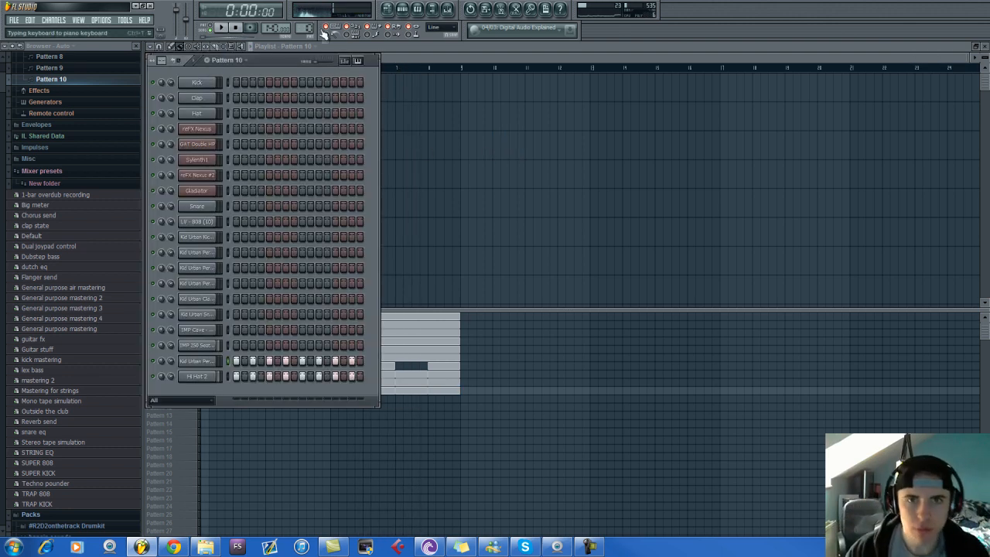
pyautogui.moveTo(305, 33); pyautogui.dragTo(309, 56)
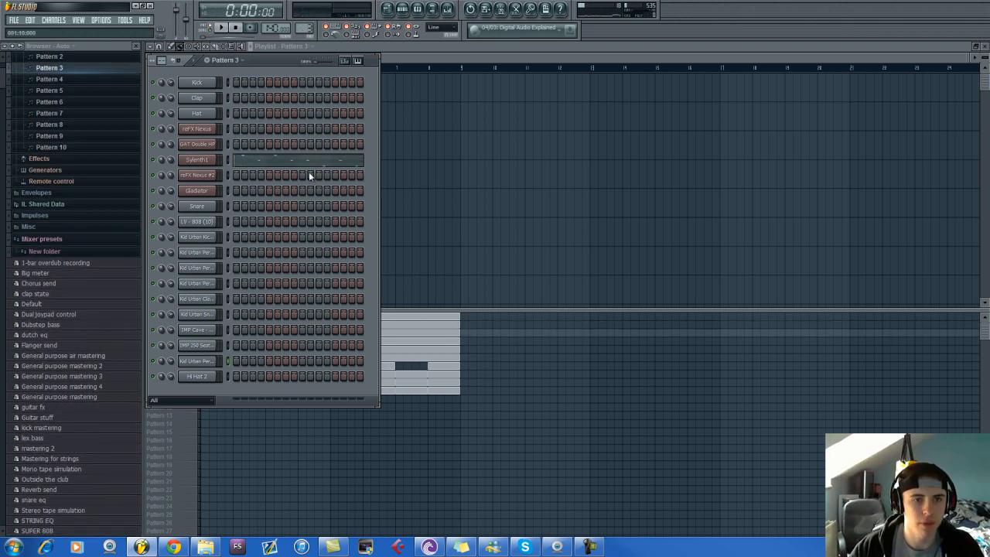
pyautogui.click(305, 165)
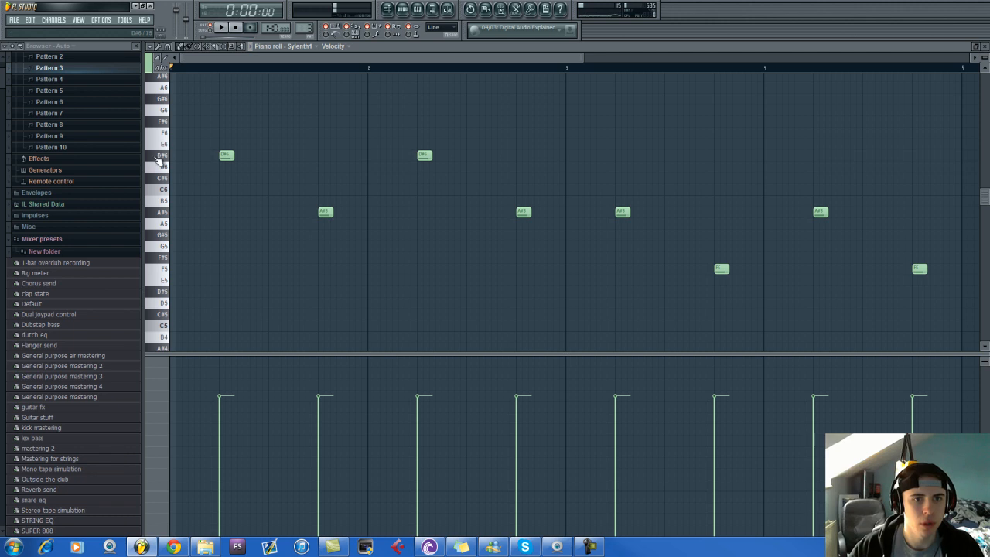
pyautogui.press('m')
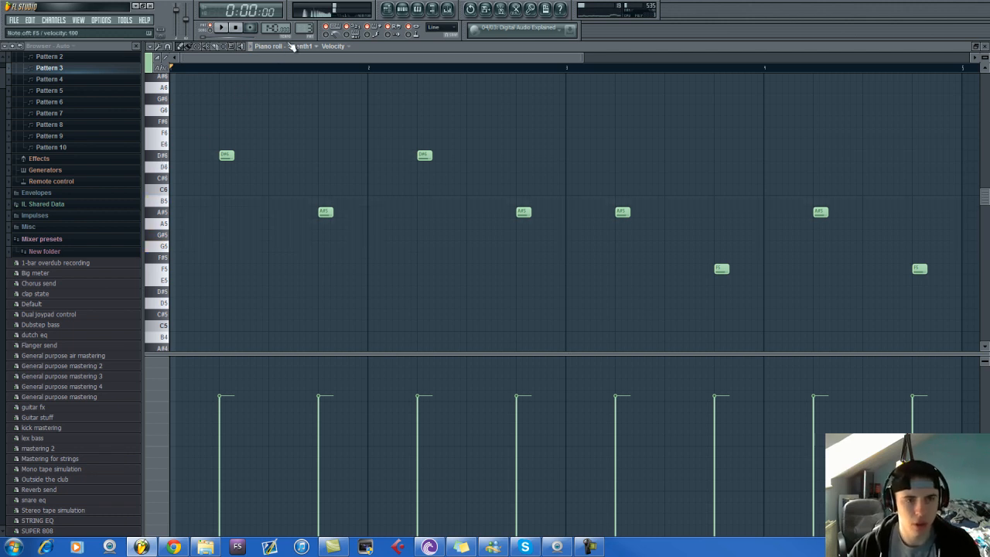
# Try a Sylenth1 melody in Pattern 1 with D#5, D#6 and A#5 notes at the start, and play it.
pyautogui.moveTo(308, 28); pyautogui.dragTo(302, 187)
pyautogui.click(177, 292)
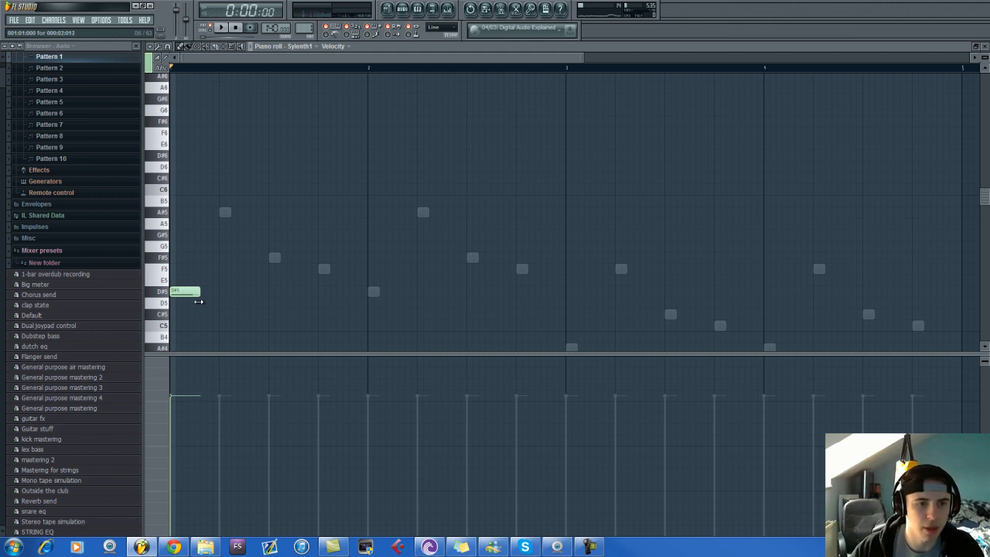
pyautogui.click(205, 156)
pyautogui.click(226, 212)
pyautogui.press('space')
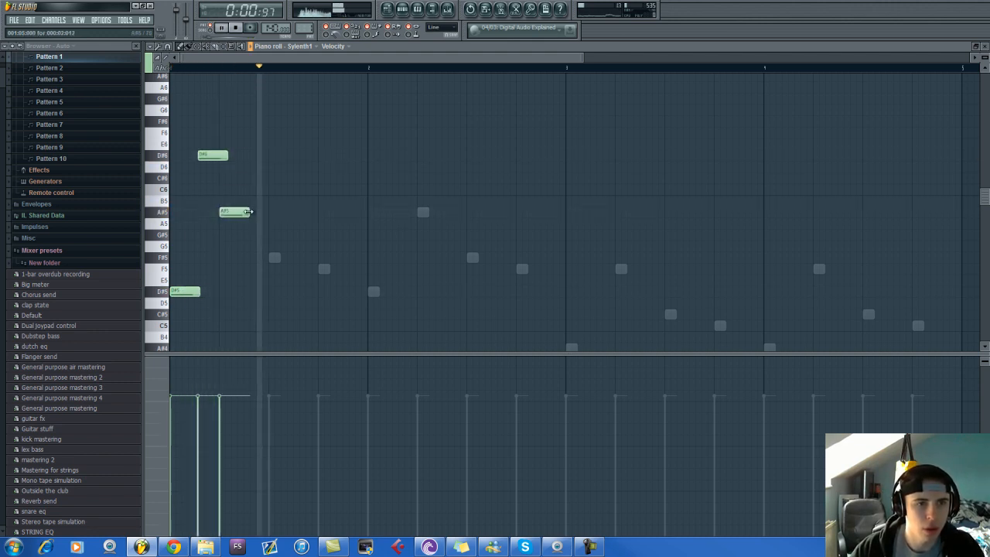
pyautogui.press('space')
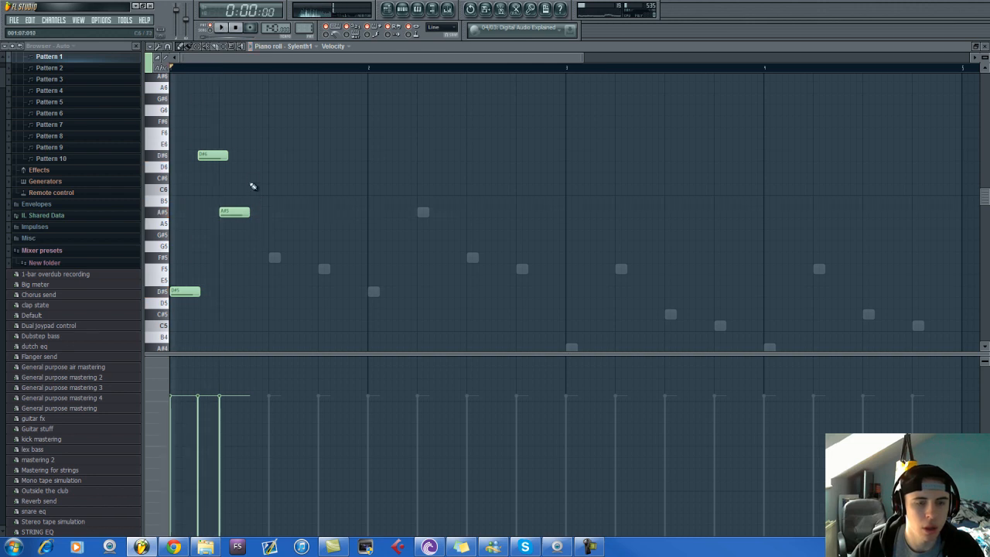
# Try continuing the Sylenth1 melody with an F5 and an F#5 note, and play it.
pyautogui.scroll(-3, 261, 332)
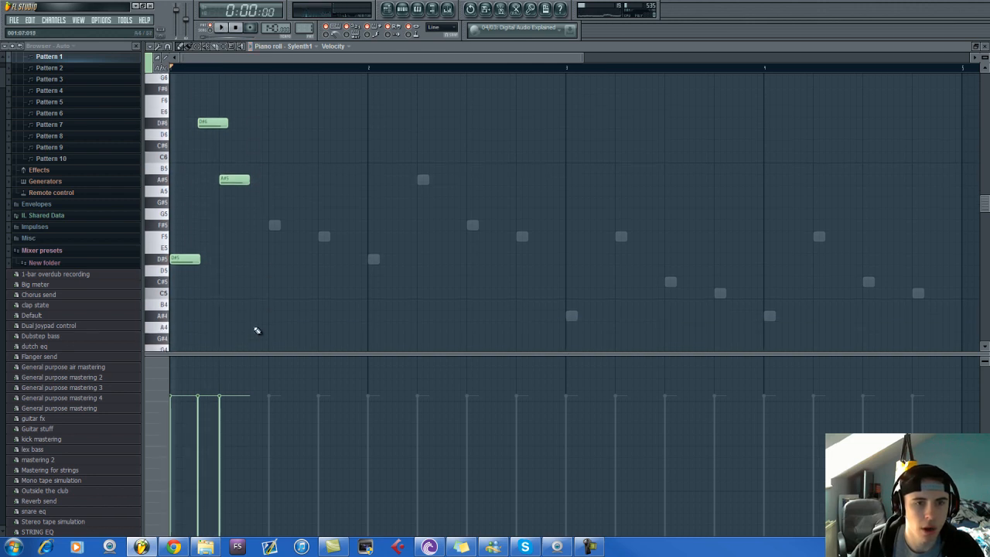
pyautogui.click(249, 236)
pyautogui.click(270, 224)
pyautogui.press('space')
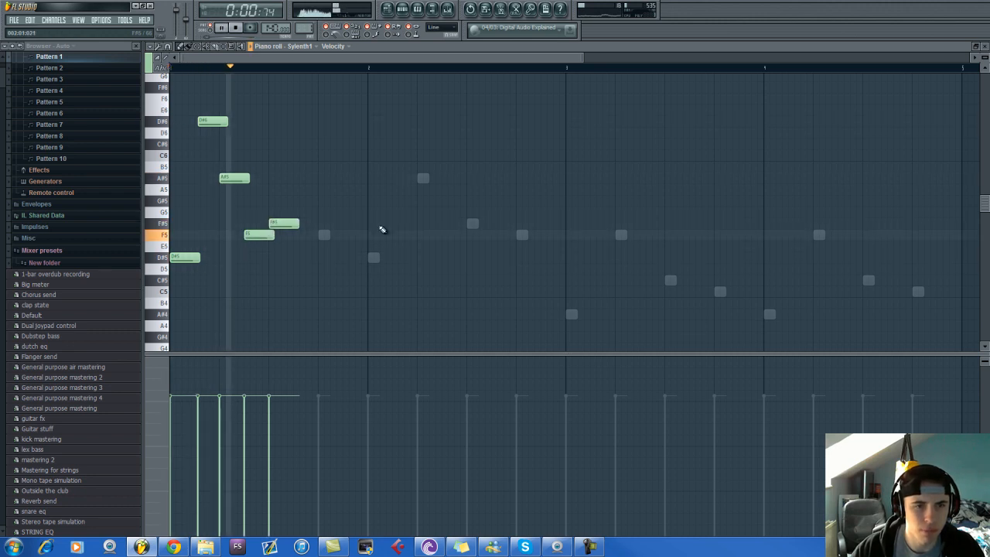
# Try lengthening the F#5 note and adding another F#5 and an F5 note after it, and play the melody.
pyautogui.moveTo(298, 225); pyautogui.dragTo(308, 225)
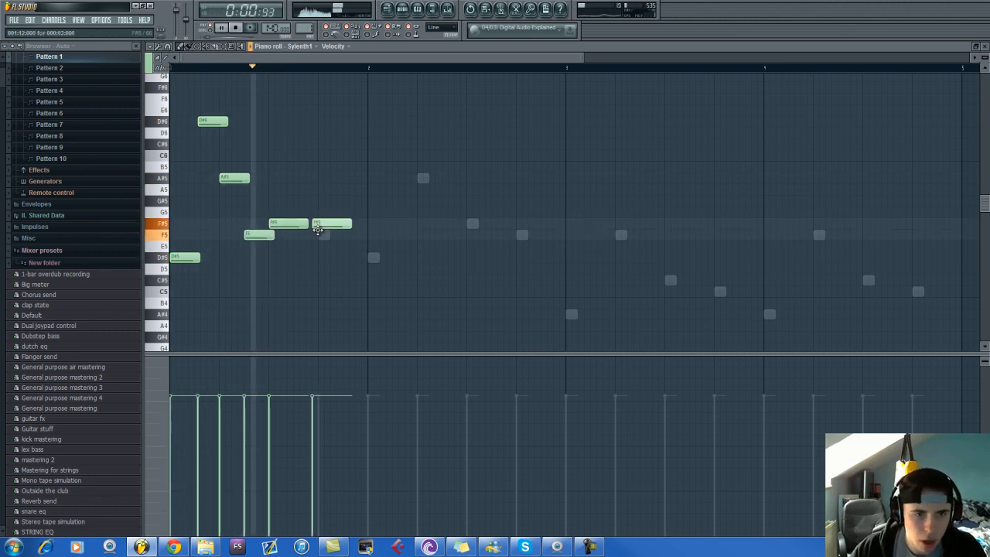
pyautogui.press('space')
pyautogui.moveTo(317, 225); pyautogui.dragTo(324, 225)
pyautogui.click(323, 234)
pyautogui.press('space')
pyautogui.press('space')
pyautogui.scroll(-2, 362, 228)
pyautogui.press('space')
# Delete all the Sylenth1 notes drawn in Pattern 1.
pyautogui.rightClick(274, 233)
pyautogui.rightClick(258, 225)
pyautogui.rightClick(224, 234)
pyautogui.rightClick(178, 257)
pyautogui.rightClick(195, 121)
pyautogui.rightClick(209, 178)
pyautogui.press('v')
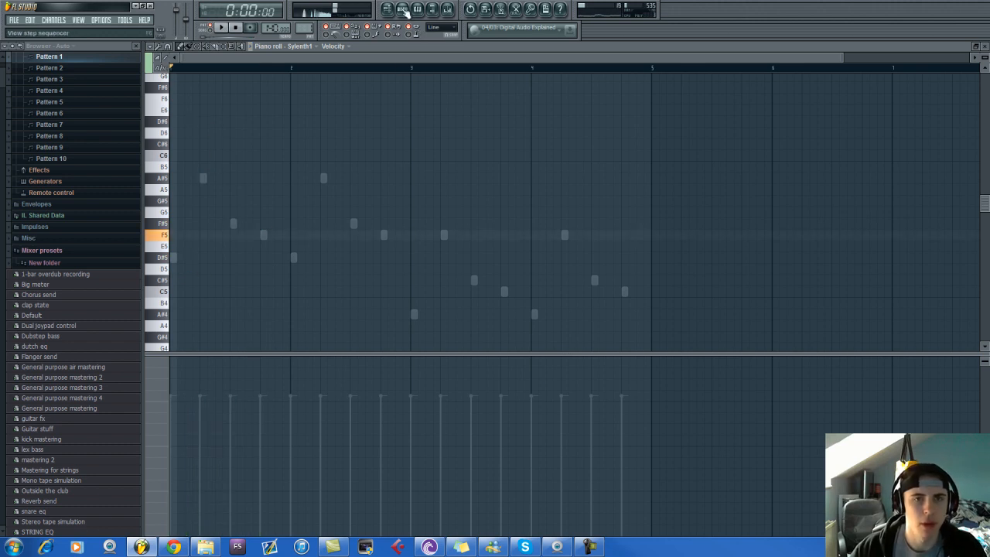
# Play the arrangement in song mode to hear all layers together.
pyautogui.click(404, 10)
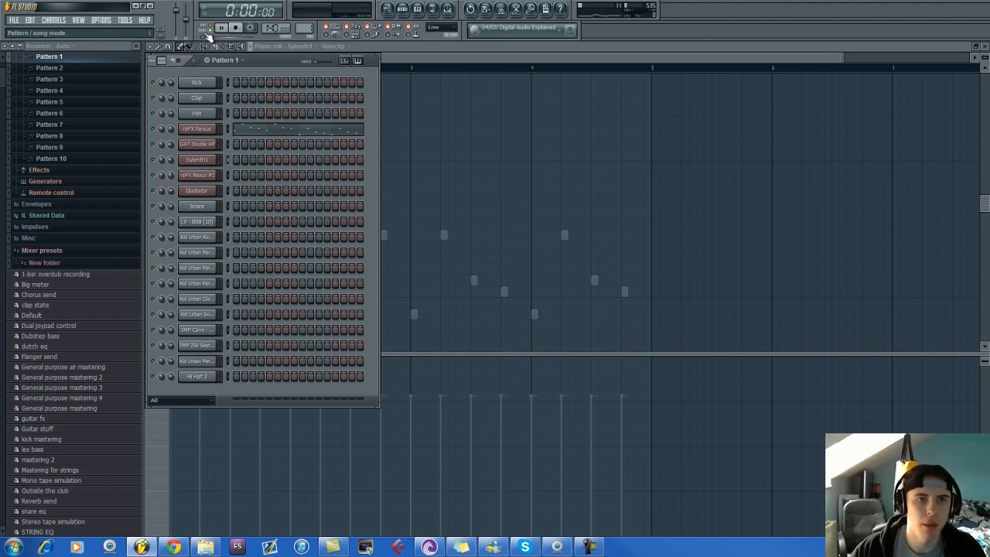
pyautogui.press('space')
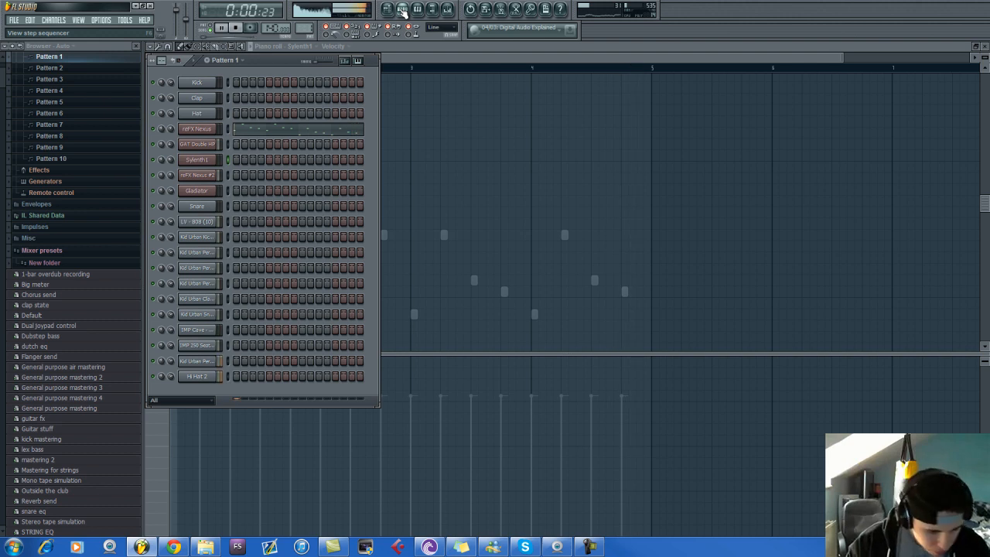
pyautogui.press('space')
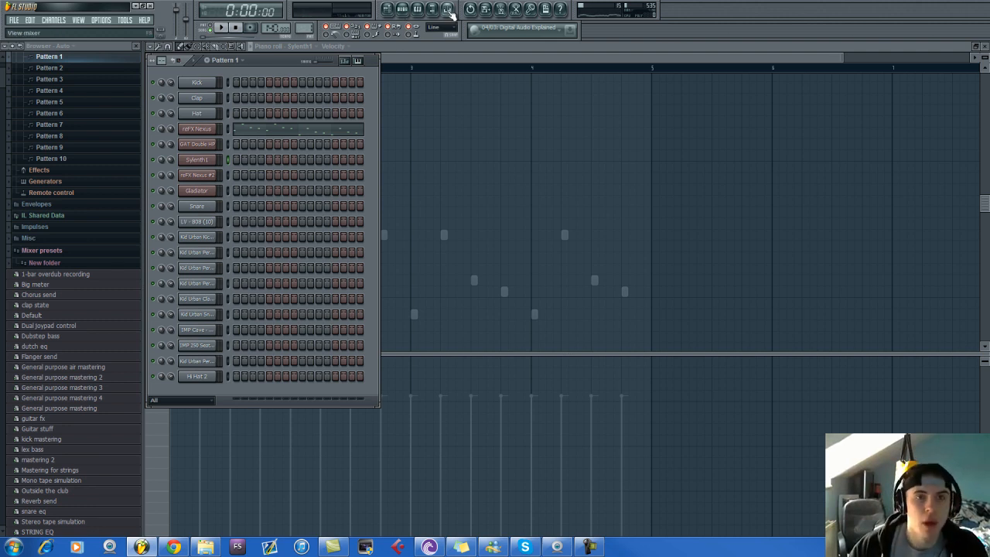
# Clear all the Hi Hat 2 and Kid Urban Perc 13 steps in Pattern 10.
pyautogui.moveTo(307, 30); pyautogui.dragTo(283, 67)
pyautogui.moveTo(360, 376); pyautogui.dragTo(236, 376)
pyautogui.rightClick(170, 375)
pyautogui.rightClick(198, 361)
# Place a C5 note at the start of Kid Urban Perc 13's piano roll in Pattern 10.
pyautogui.click(204, 363)
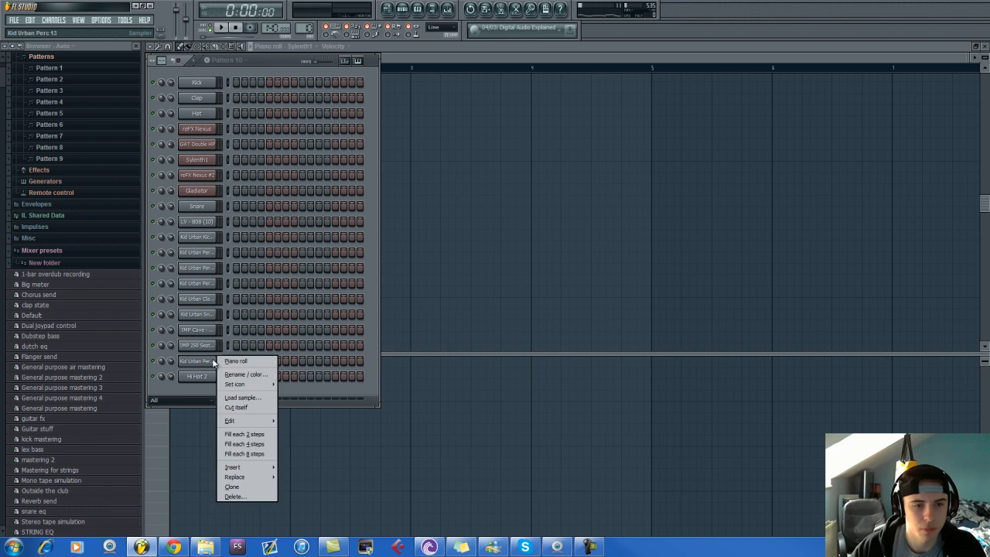
pyautogui.rightClick(213, 363)
pyautogui.click(218, 360)
pyautogui.click(185, 212)
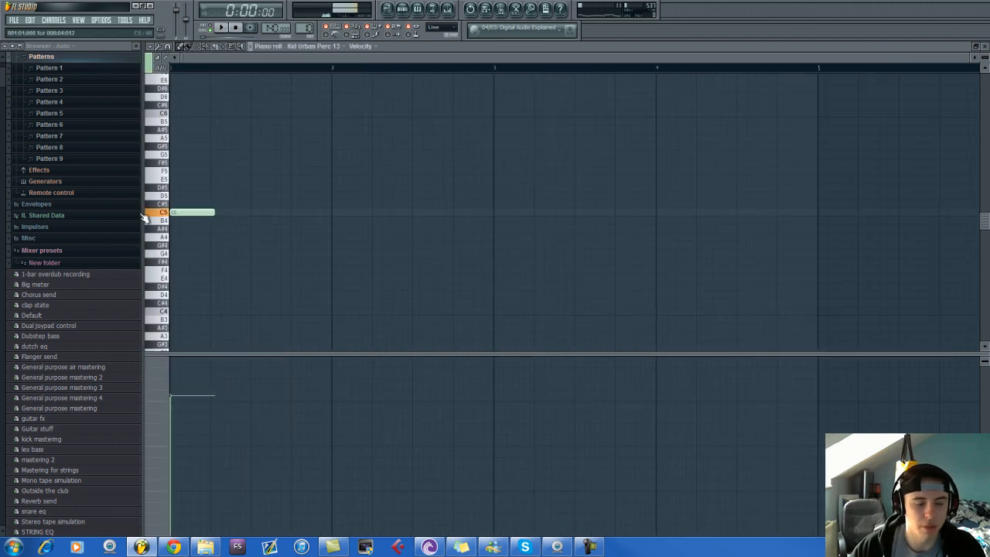
# Shorten the first C5 note and fill bar 1 with seven C5 notes spaced half a beat apart, playing them back.
pyautogui.click(194, 213)
pyautogui.moveTo(193, 213); pyautogui.dragTo(190, 212)
pyautogui.click(215, 213)
pyautogui.click(235, 212)
pyautogui.click(253, 212)
pyautogui.click(262, 212)
pyautogui.click(271, 212)
pyautogui.click(299, 213)
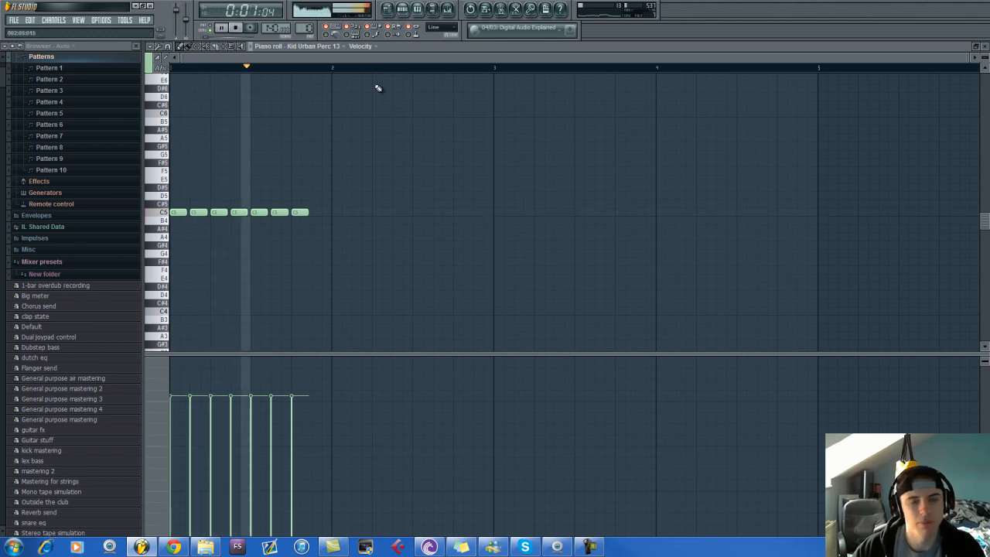
pyautogui.press('space')
# Turn beat 4 of bar 1 into a run of four short C5 notes and play it.
pyautogui.keyDown('ctrl'); pyautogui.scroll(2, 304, 212); pyautogui.keyUp('ctrl')
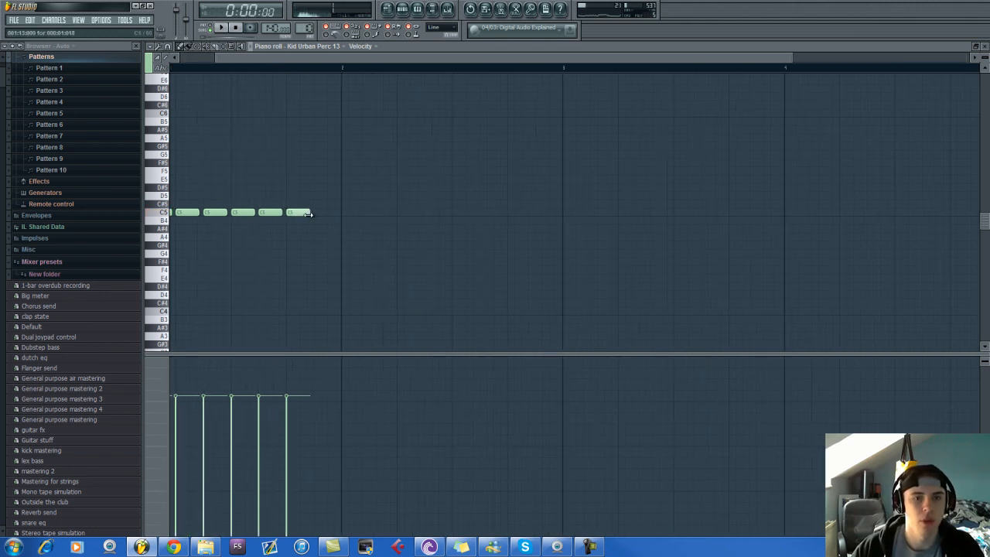
pyautogui.click(304, 213)
pyautogui.press('space')
pyautogui.click(318, 212)
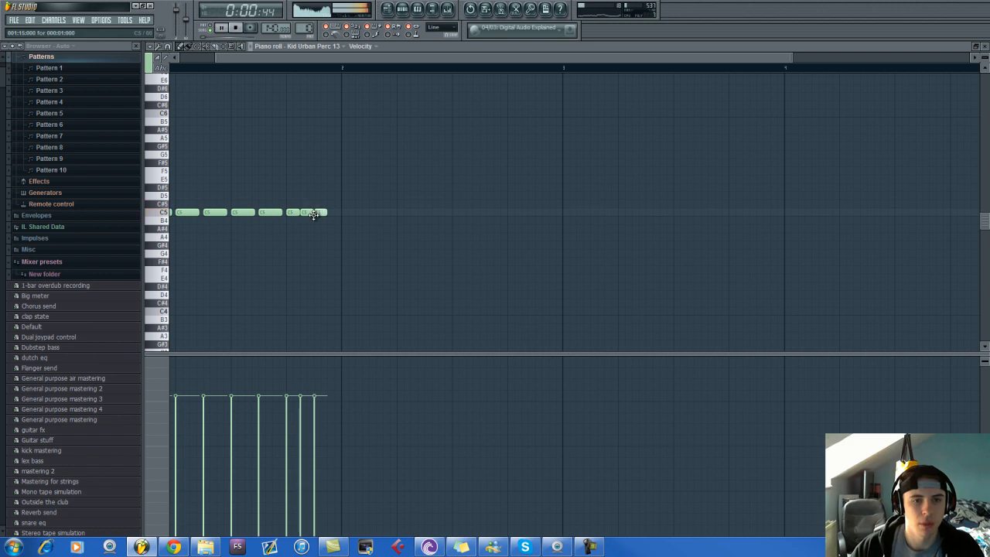
pyautogui.click(333, 212)
pyautogui.press('space')
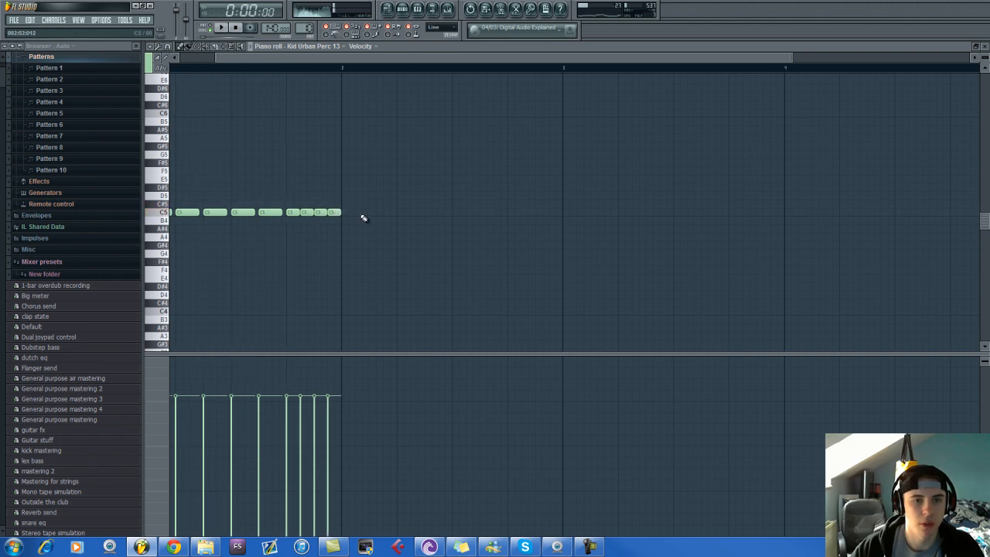
# Place a Pattern 10 clip at bar 1 of the playlist and play it with the other layers.
pyautogui.click(388, 8)
pyautogui.moveTo(264, 395); pyautogui.dragTo(853, 394)
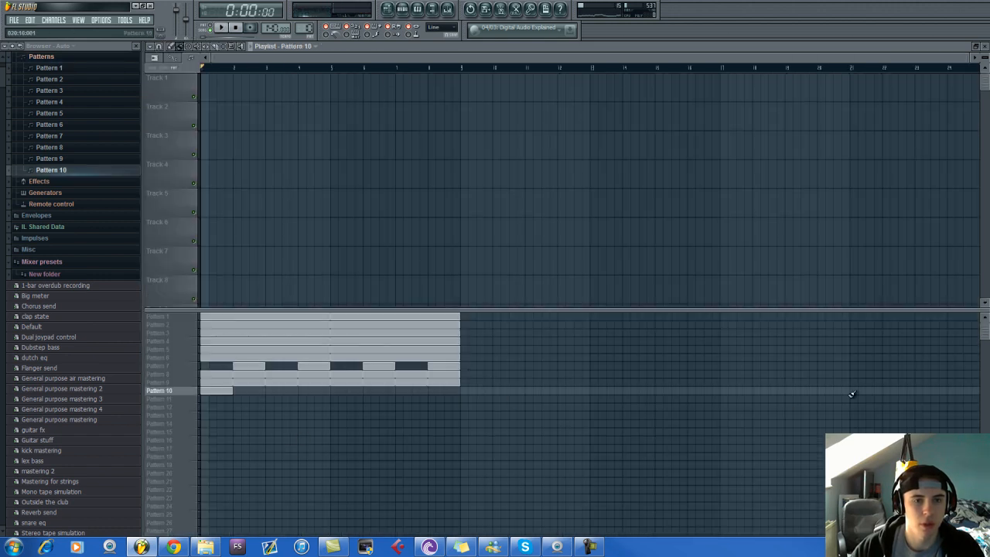
pyautogui.press('space')
pyautogui.click(406, 9)
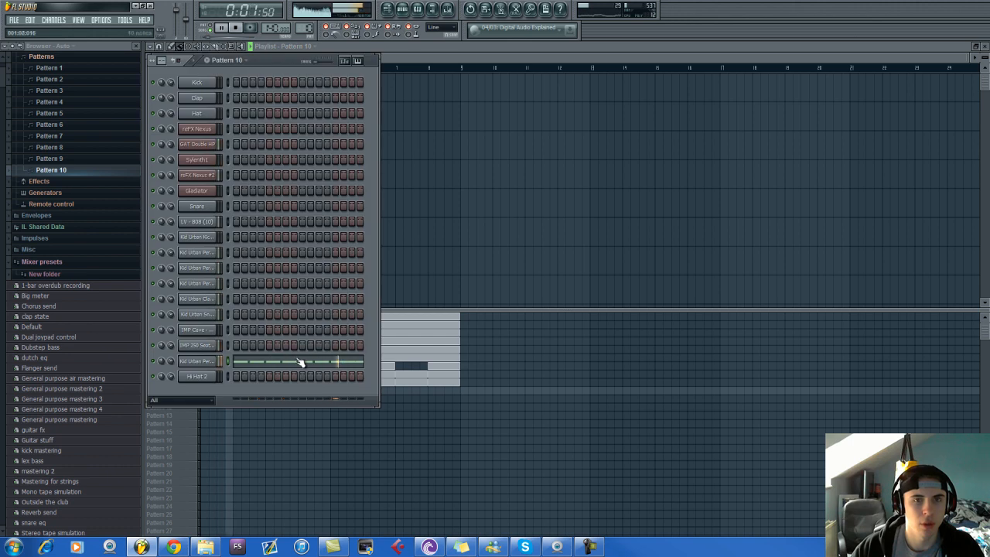
# Add two short C5 notes half a beat apart at the start of bar 2 in Kid Urban Perc 13's piano roll.
pyautogui.click(297, 360)
pyautogui.press('space')
pyautogui.moveTo(386, 214); pyautogui.dragTo(369, 213)
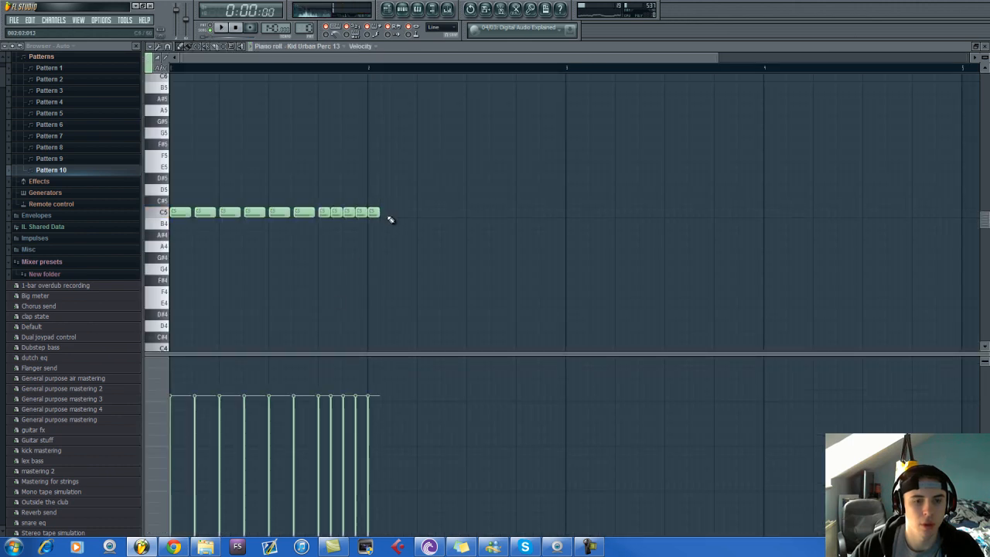
pyautogui.scroll(2, 391, 215)
pyautogui.click(391, 214)
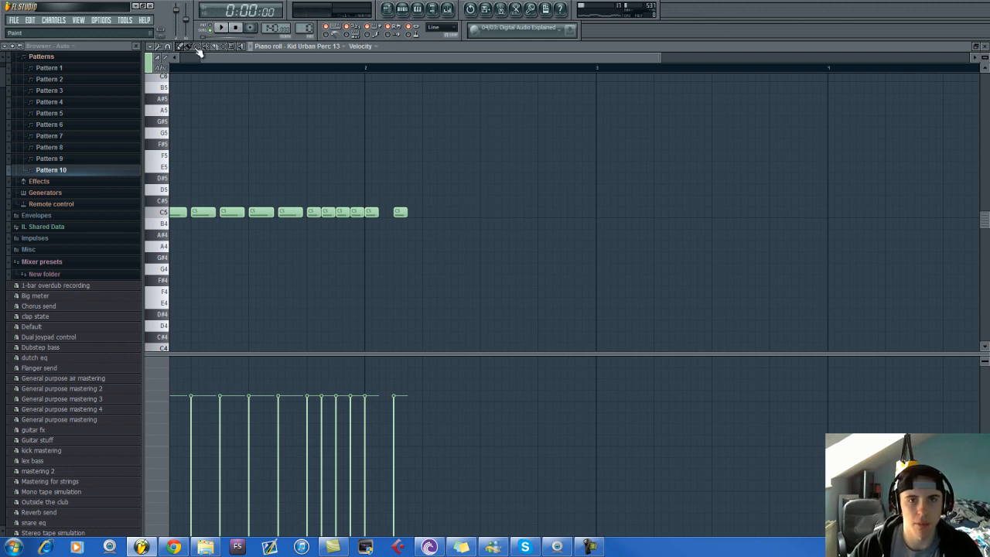
# Fill beat 2 of bar 2 with a fast roll of eight very short C5 notes.
pyautogui.scroll(1, 456, 219)
pyautogui.click(415, 213)
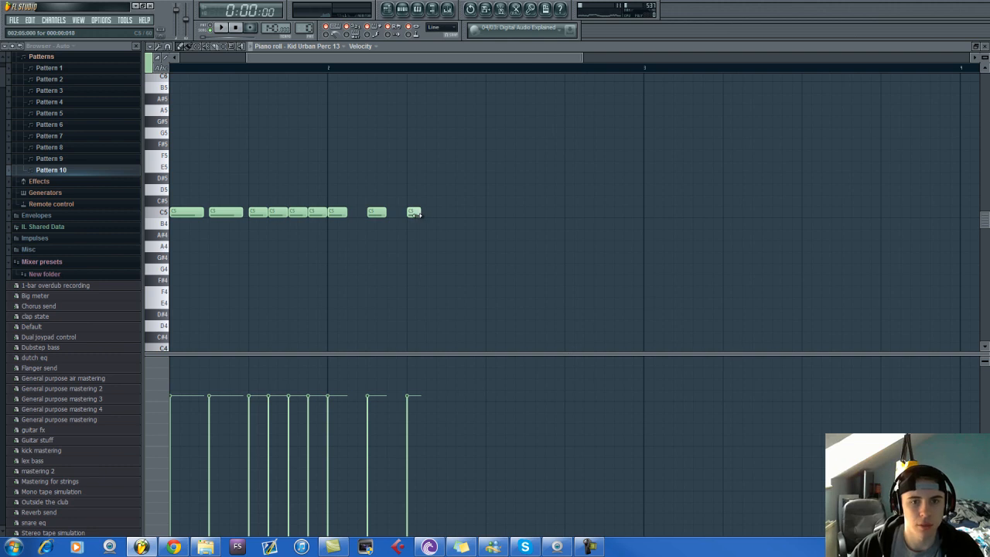
pyautogui.rightClick(411, 213)
pyautogui.moveTo(412, 213); pyautogui.dragTo(476, 216)
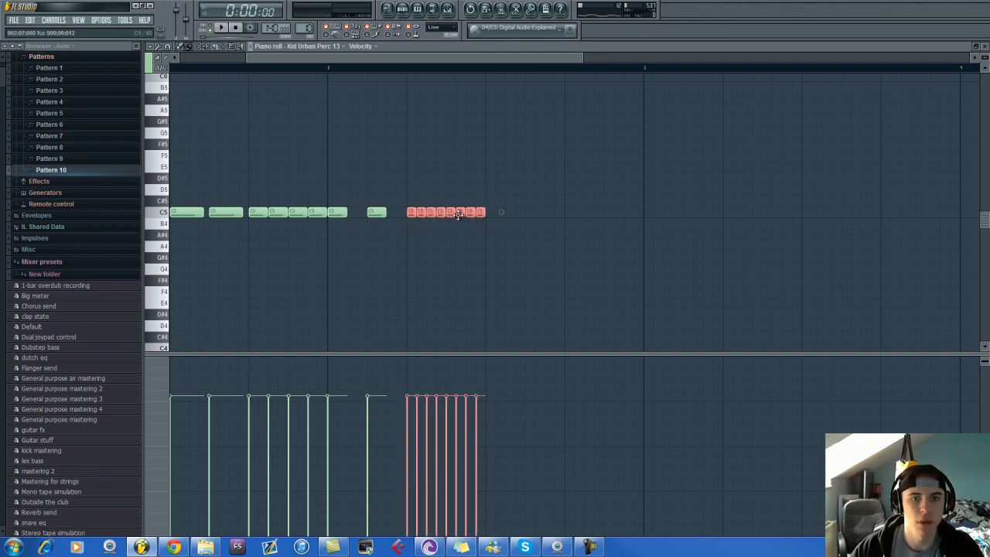
pyautogui.scroll(-1, 449, 215)
pyautogui.click(393, 213)
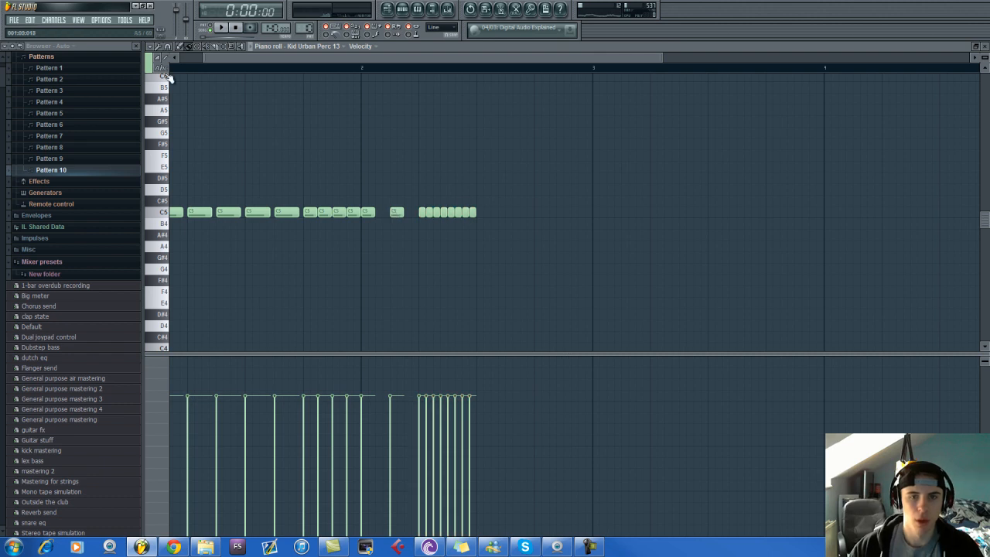
# Place four C5 notes half a beat apart across beats 3 and 4 of bar 2 and play the pattern.
pyautogui.moveTo(504, 212); pyautogui.dragTo(477, 210)
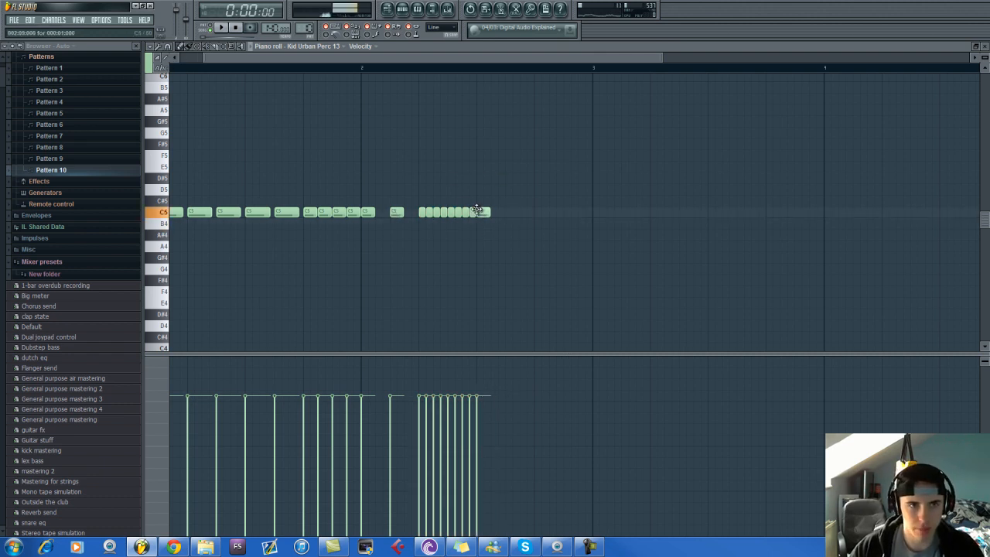
pyautogui.click(512, 214)
pyautogui.press('space')
pyautogui.click(539, 212)
pyautogui.click(564, 212)
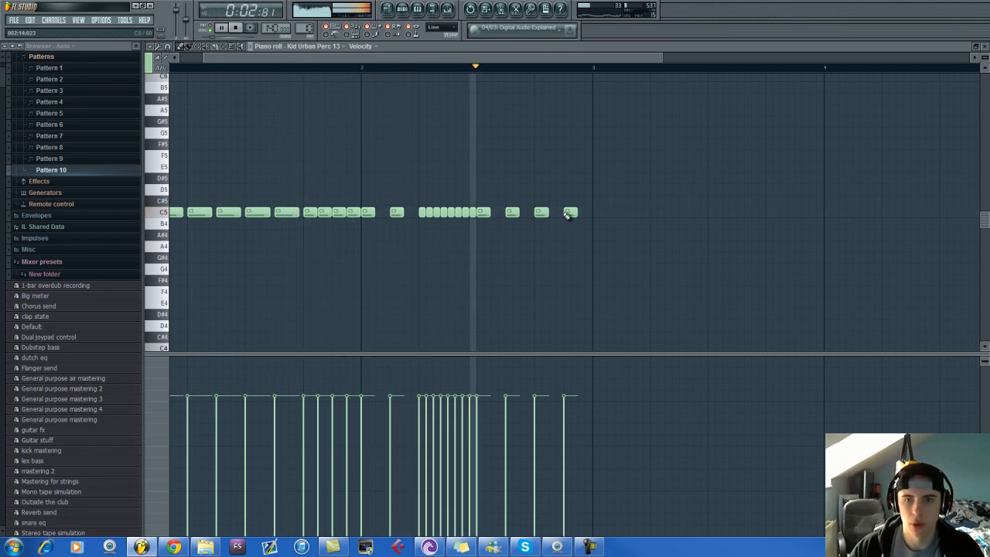
pyautogui.press('space')
# Duplicate the notes of bars 1 and 2 into bars 3 and 4.
pyautogui.scroll(-1, 510, 193)
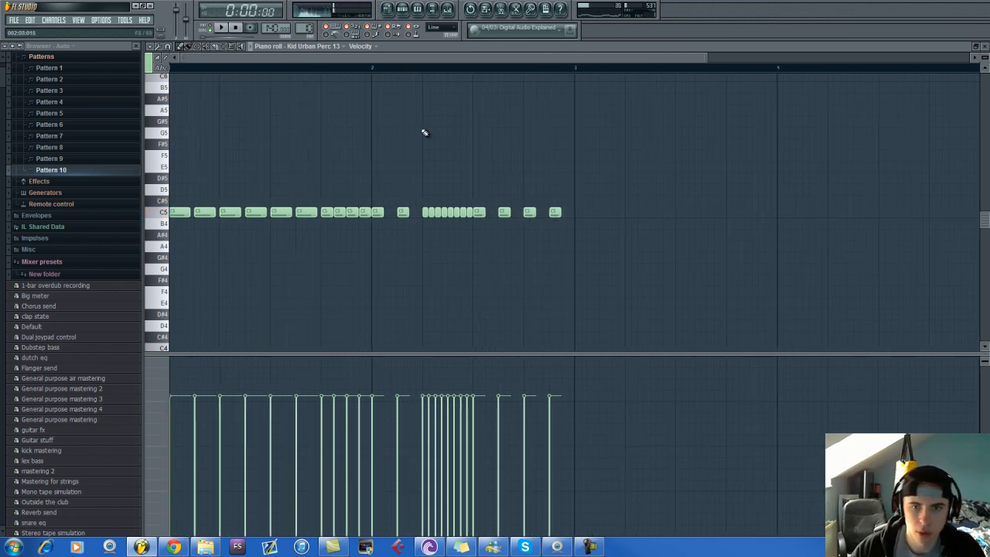
pyautogui.moveTo(651, 173)
pyautogui.mouseDown()
pyautogui.moveTo(170, 216)
pyautogui.moveTo(624, 214)
pyautogui.moveTo(603, 215)
pyautogui.mouseUp()
pyautogui.moveTo(508, 59); pyautogui.dragTo(556, 62)
pyautogui.keyDown('ctrl'); pyautogui.click(597, 146); pyautogui.keyUp('ctrl')
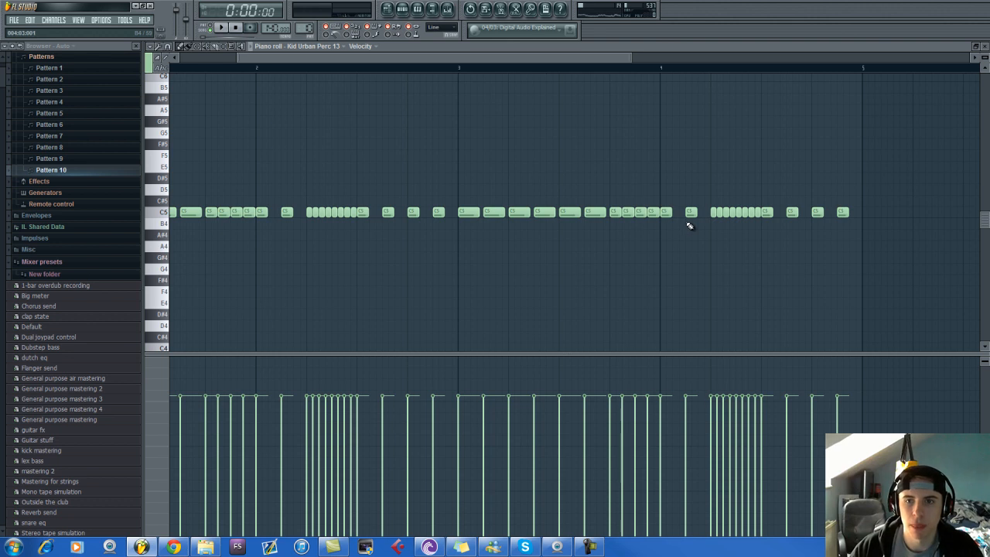
# Replace the first two notes of bar 4 with two bursts of four very short C#5 notes, half a beat apart.
pyautogui.scroll(2, 687, 222)
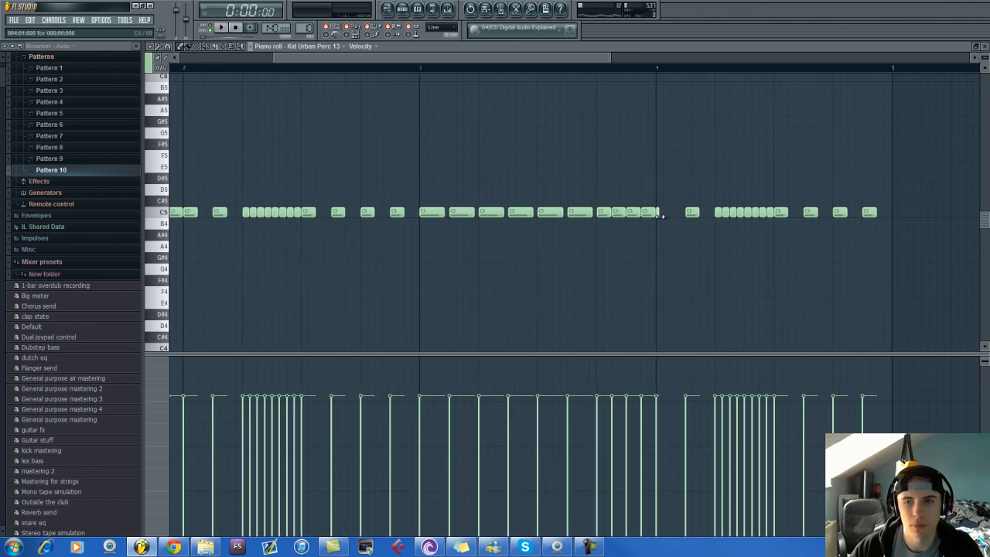
pyautogui.scroll(3, 665, 232)
pyautogui.moveTo(659, 202); pyautogui.dragTo(743, 202)
pyautogui.rightClick(741, 206)
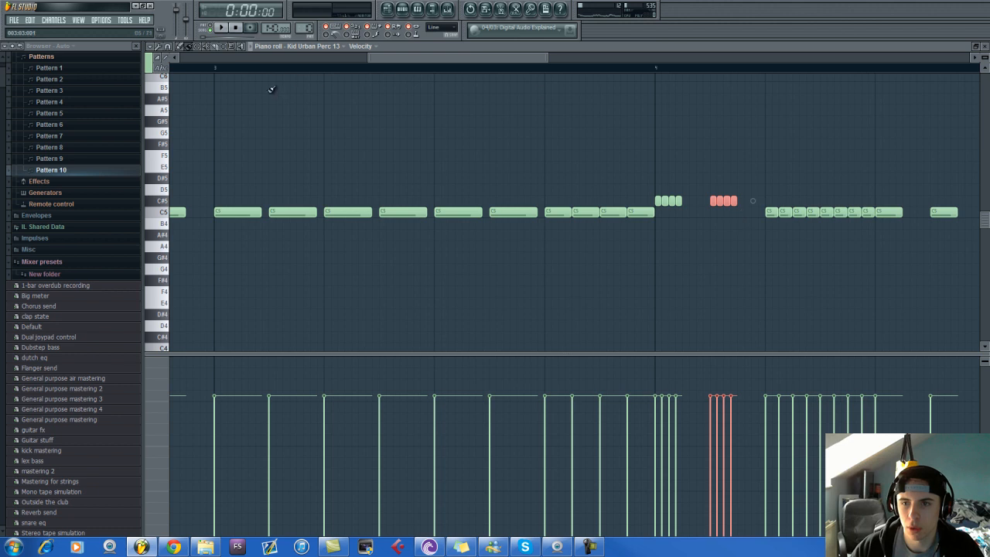
# Move both C#5 bursts in bar 4 down to C5 while playing the pattern.
pyautogui.press('space')
pyautogui.moveTo(629, 188)
pyautogui.mouseDown()
pyautogui.moveTo(685, 206)
pyautogui.moveTo(739, 201)
pyautogui.mouseUp()
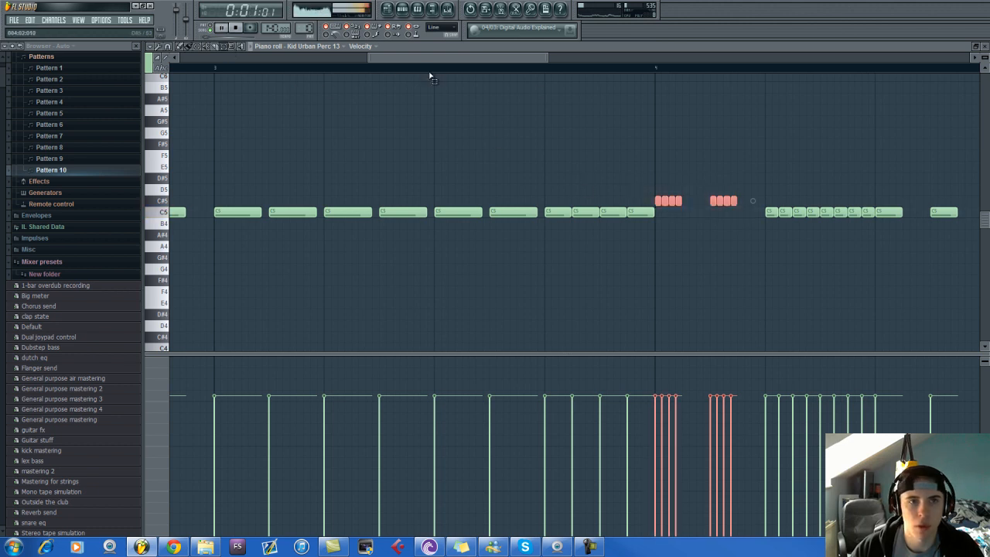
pyautogui.moveTo(663, 200); pyautogui.dragTo(664, 212)
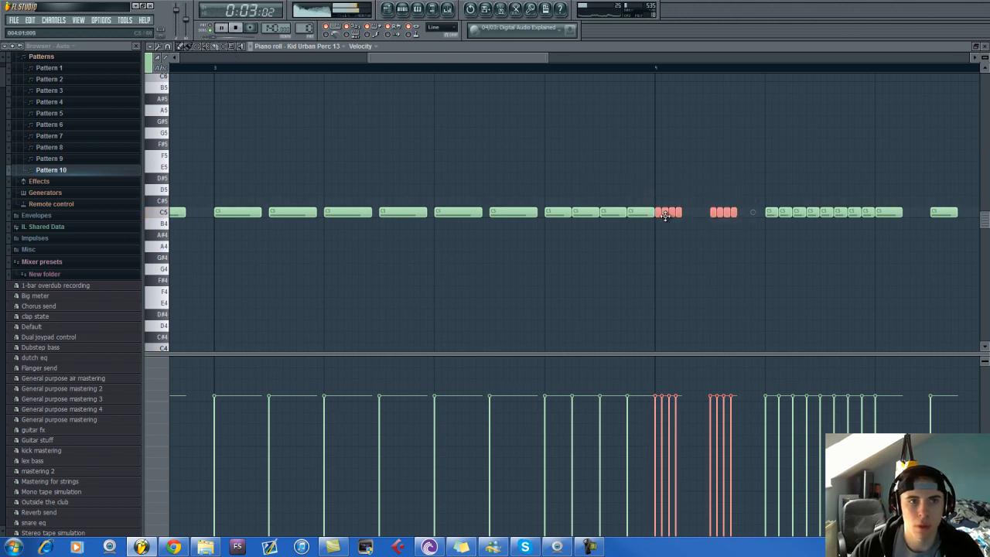
pyautogui.scroll(-4, 668, 220)
pyautogui.scroll(-1, 668, 223)
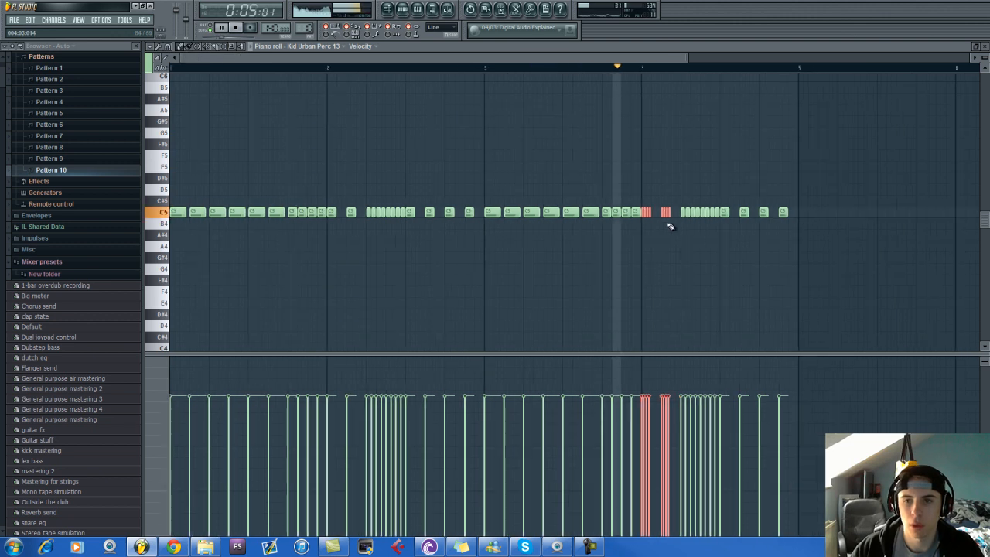
# Extend the two bursts at the start of bar 4 with additional very short C5 notes.
pyautogui.scroll(2, 663, 218)
pyautogui.scroll(3, 661, 217)
pyautogui.press('space')
pyautogui.click(632, 215)
pyautogui.click(703, 215)
pyautogui.press('space')
pyautogui.click(714, 217)
# Remove the stray single note after each five-note burst in bar 4 and listen to the pattern.
pyautogui.scroll(-2, 722, 232)
pyautogui.scroll(-1, 719, 233)
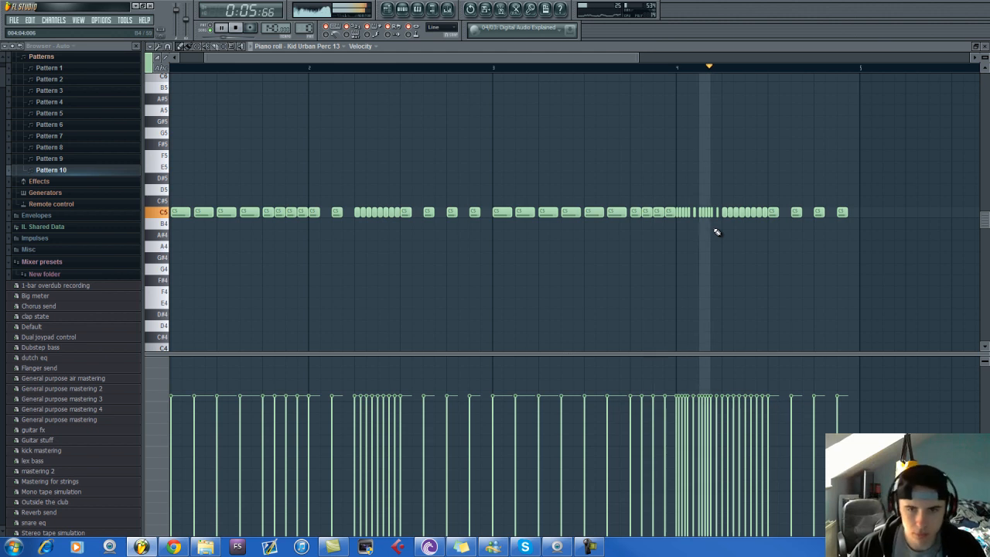
pyautogui.scroll(2, 704, 222)
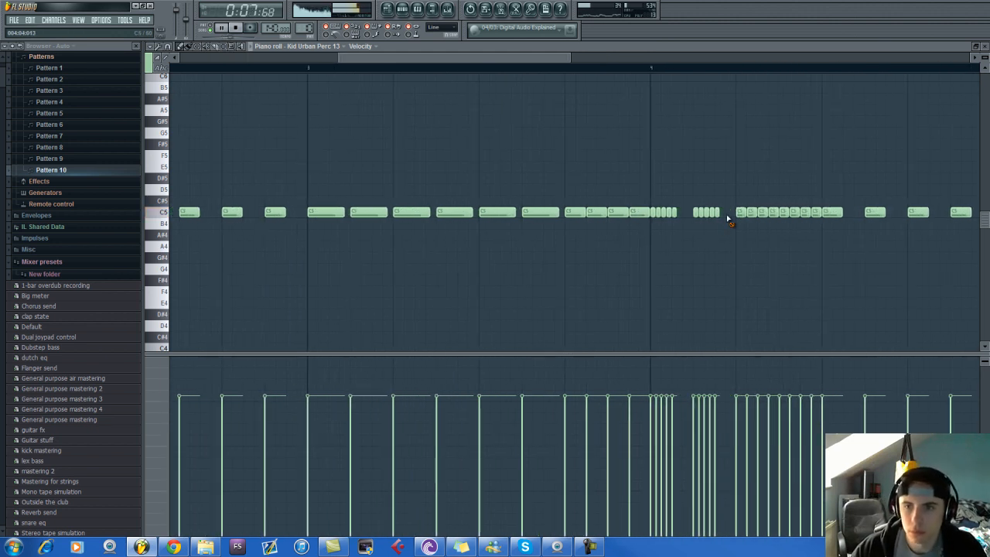
pyautogui.scroll(-2, 658, 122)
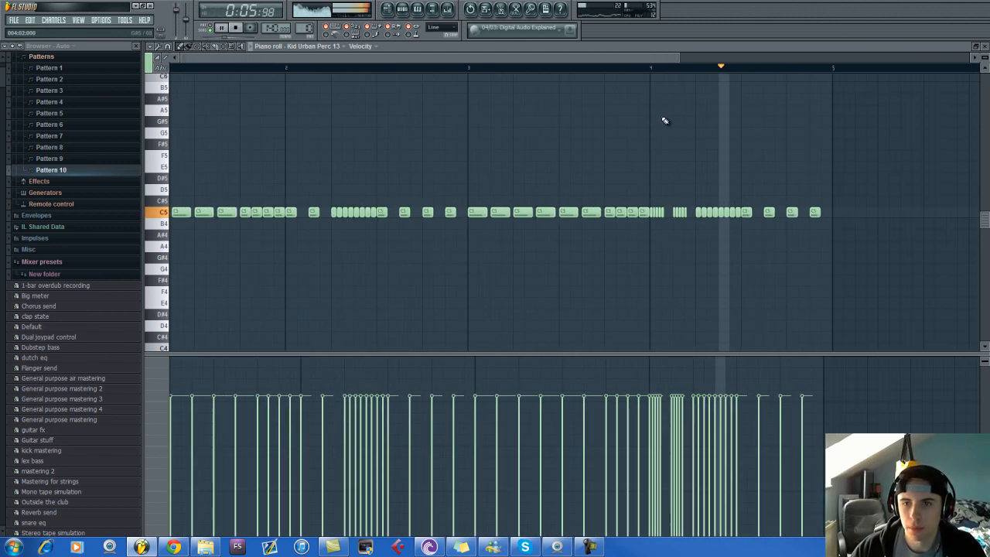
pyautogui.press('space')
pyautogui.scroll(-1, 696, 186)
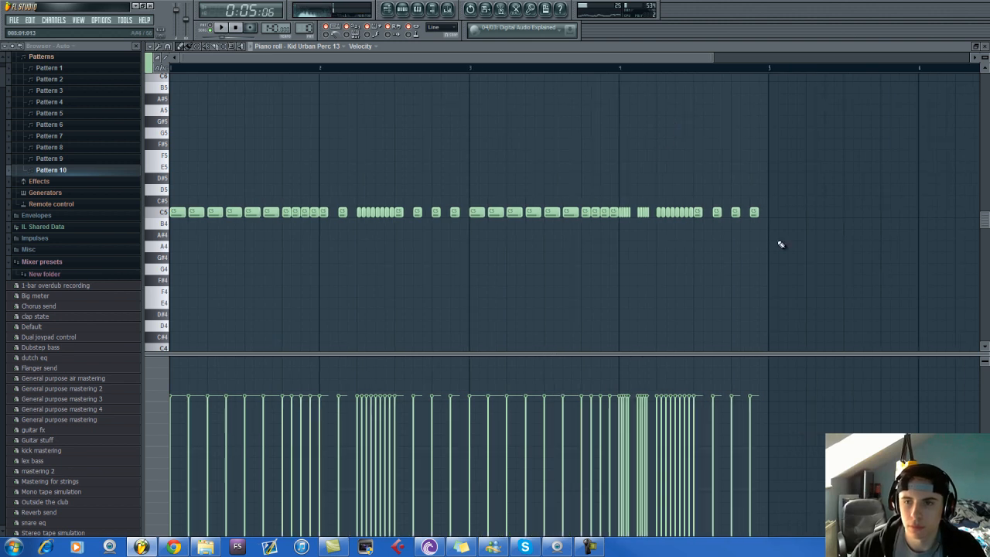
# Add a very short C5 note right after each of the last two notes in bar 4.
pyautogui.scroll(2, 783, 242)
pyautogui.click(742, 210)
pyautogui.scroll(-4, 507, 235)
# Switch to note panning, sweep the eight-note rolls in bars 2 and 4 from right to left, and vary the bar 4 bursts' panning.
pyautogui.click(160, 447)
pyautogui.click(224, 442)
pyautogui.scroll(3, 338, 443)
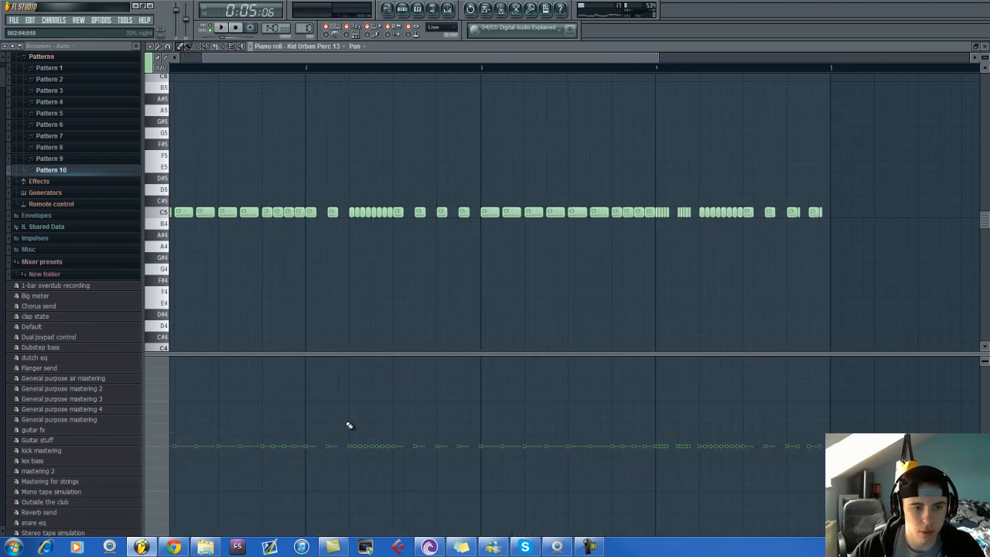
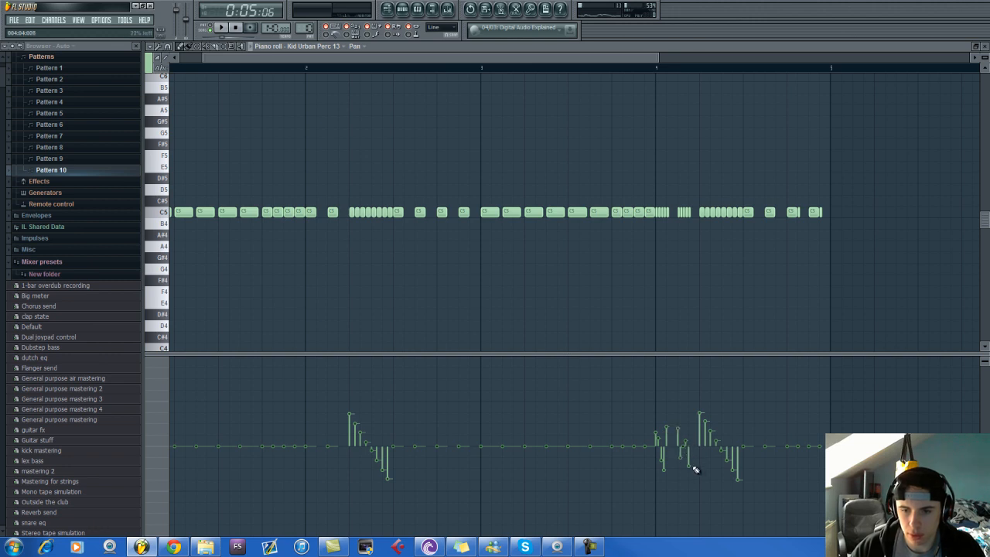
# Pan the four short notes ending bar 1 alternately right and left, and play the pattern on its own.
pyautogui.press('space')
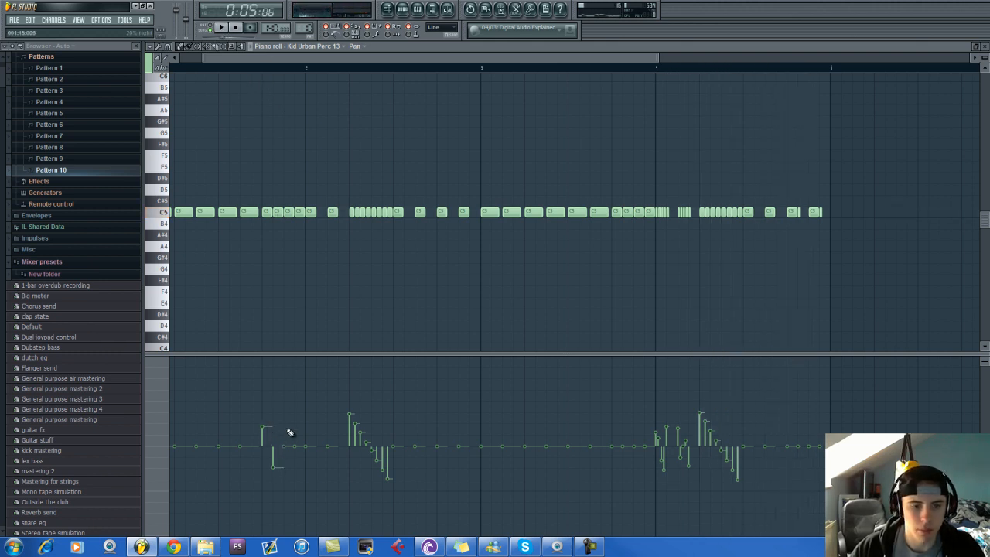
pyautogui.click(295, 467)
pyautogui.press('space')
pyautogui.click(213, 28)
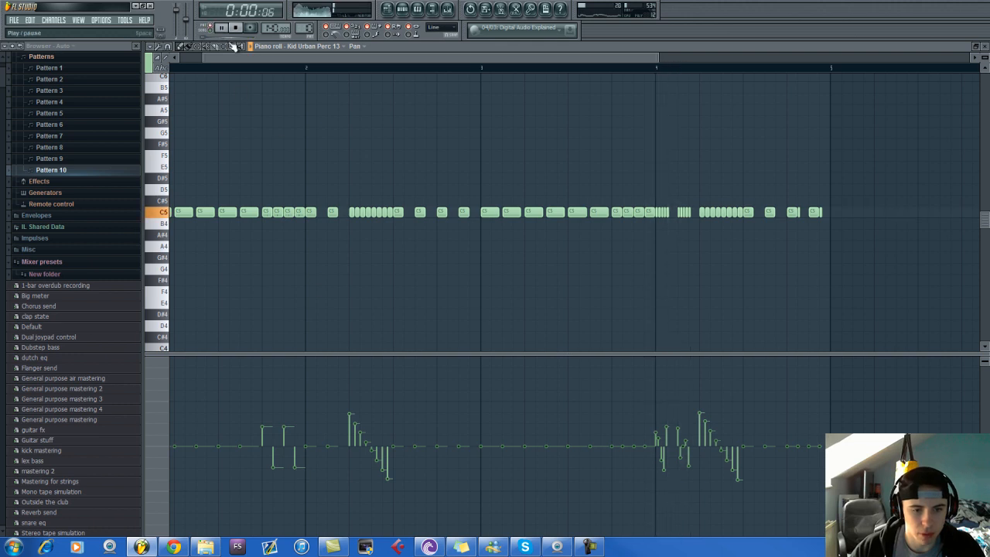
pyautogui.click(211, 29)
pyautogui.scroll(-1, 265, 70)
pyautogui.scroll(-1, 265, 72)
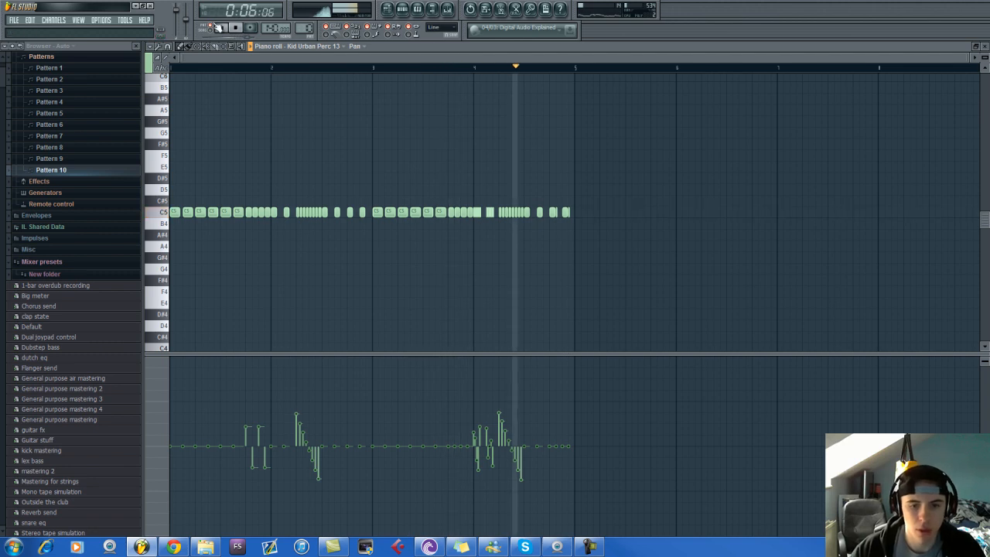
# Copy all of Kid Urban Perc 13's notes into Hi Hat 2's piano roll and play both channels together.
pyautogui.moveTo(603, 206); pyautogui.dragTo(47, 227)
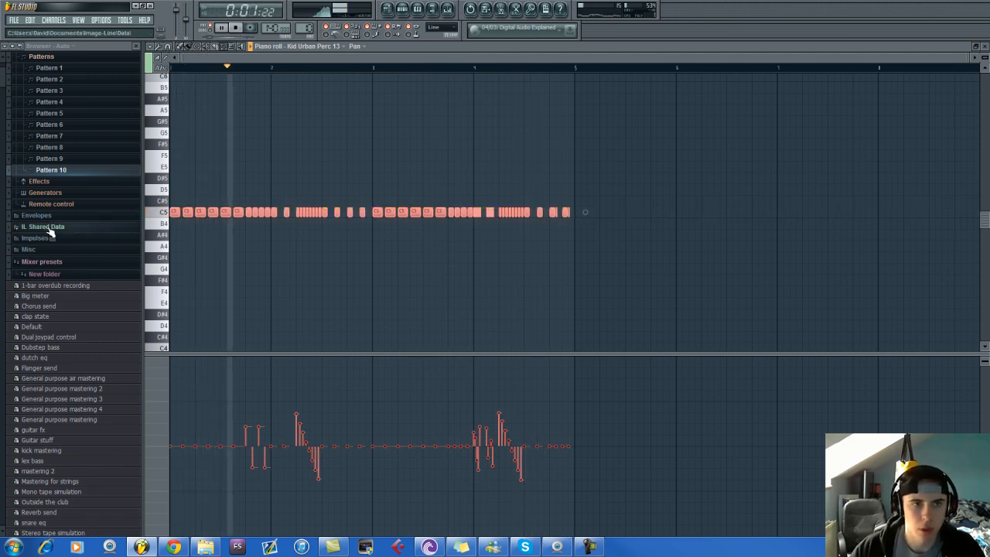
pyautogui.press('space')
pyautogui.click(402, 12)
pyautogui.rightClick(208, 377)
pyautogui.click(228, 383)
pyautogui.press('space')
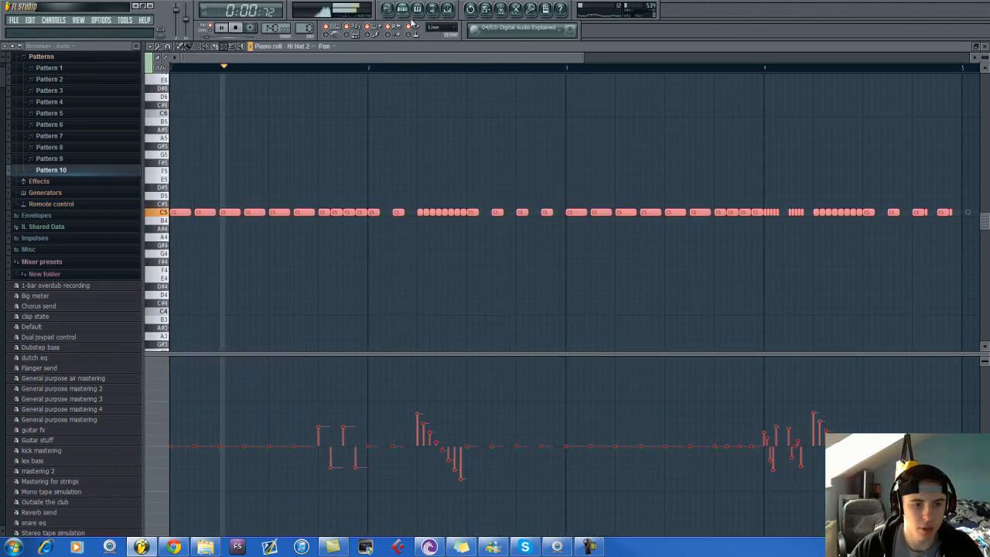
pyautogui.click(404, 11)
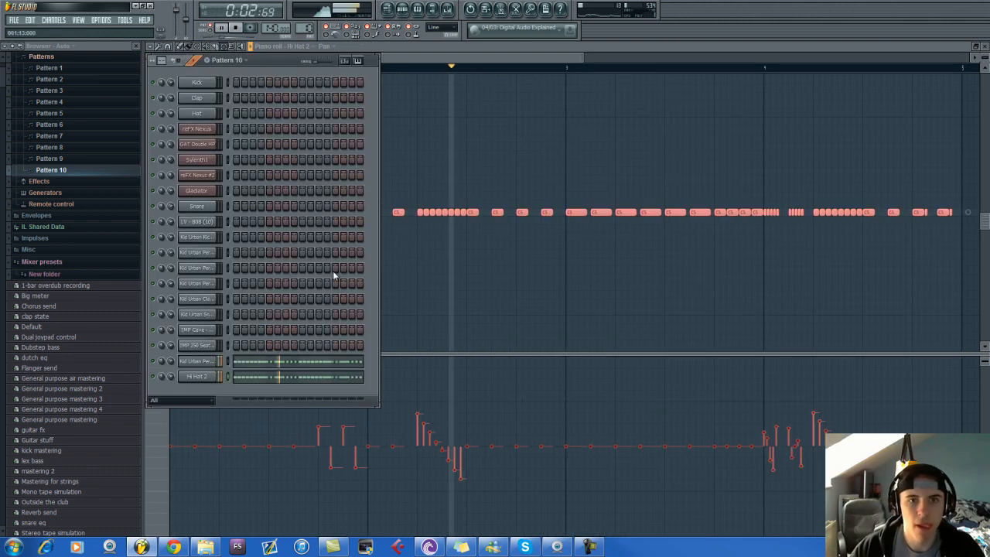
# Place a second Pattern 10 clip at bar 5 of the playlist and play the full arrangement in song mode.
pyautogui.click(388, 9)
pyautogui.click(338, 392)
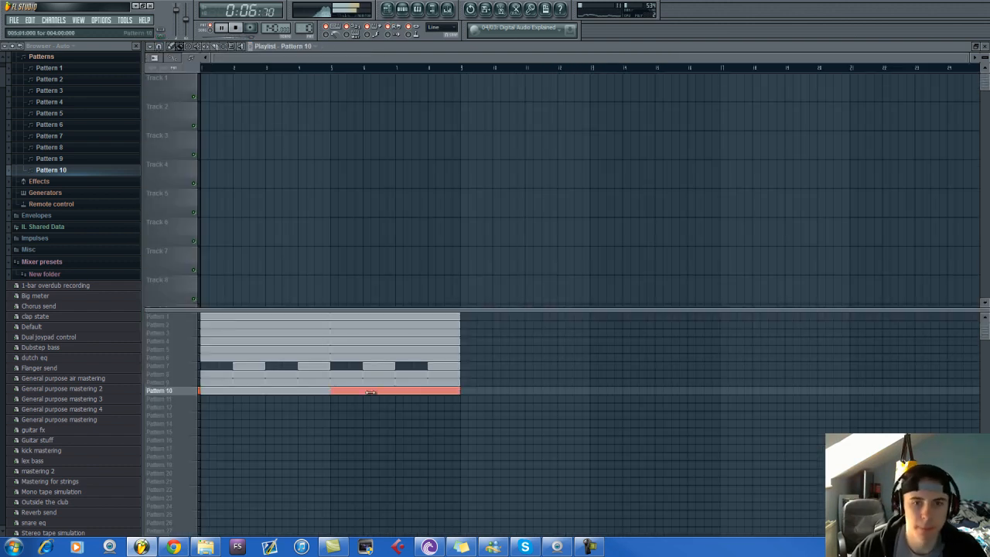
pyautogui.press('space')
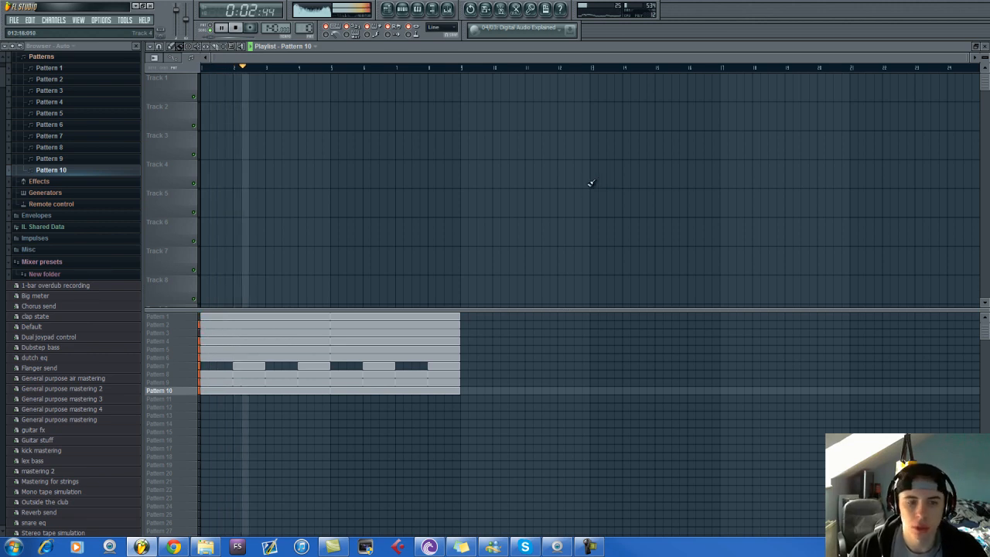
pyautogui.click(402, 10)
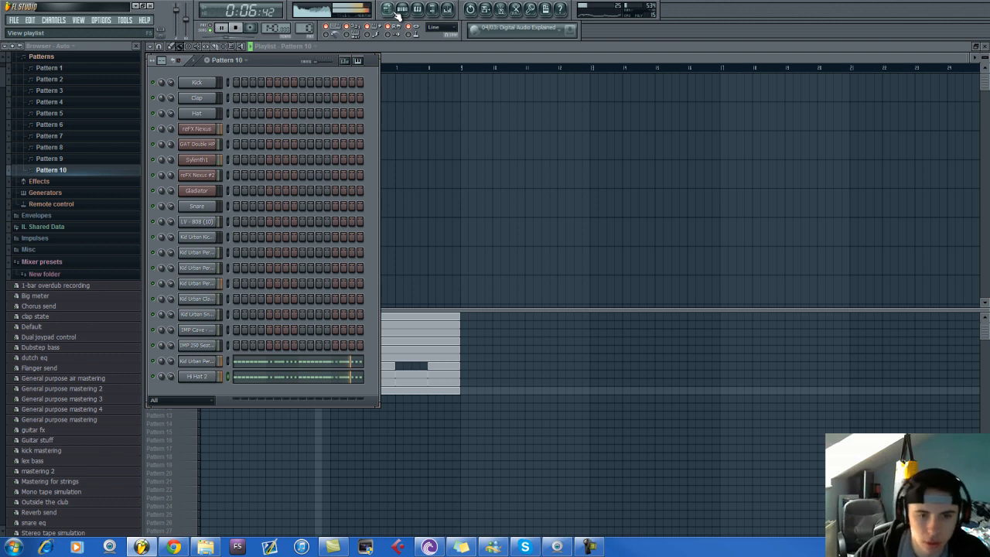
# Switch playback from song mode to pattern mode, listen to Pattern 10 alone, and stop playback.
pyautogui.click(479, 118)
pyautogui.rightClick(479, 118)
pyautogui.click(402, 9)
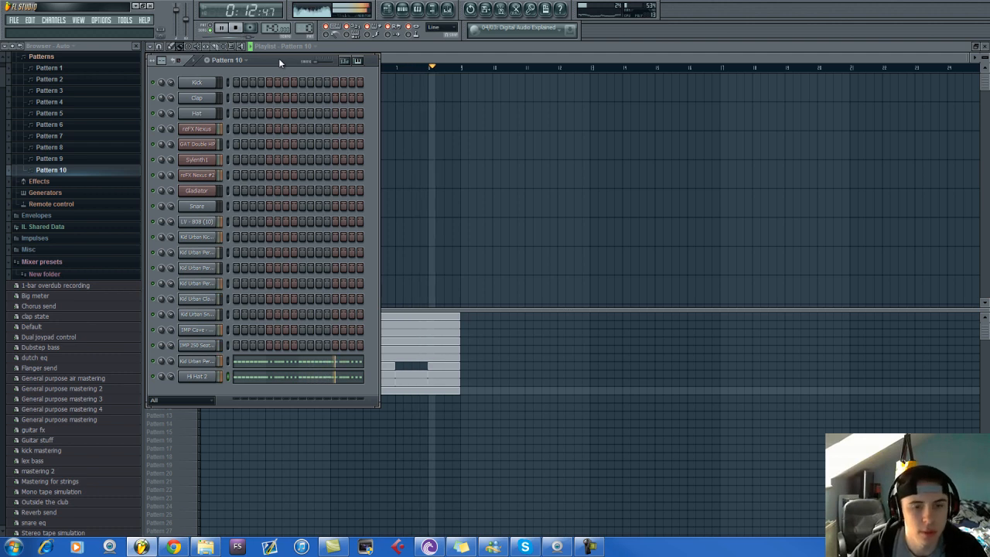
pyautogui.press('l')
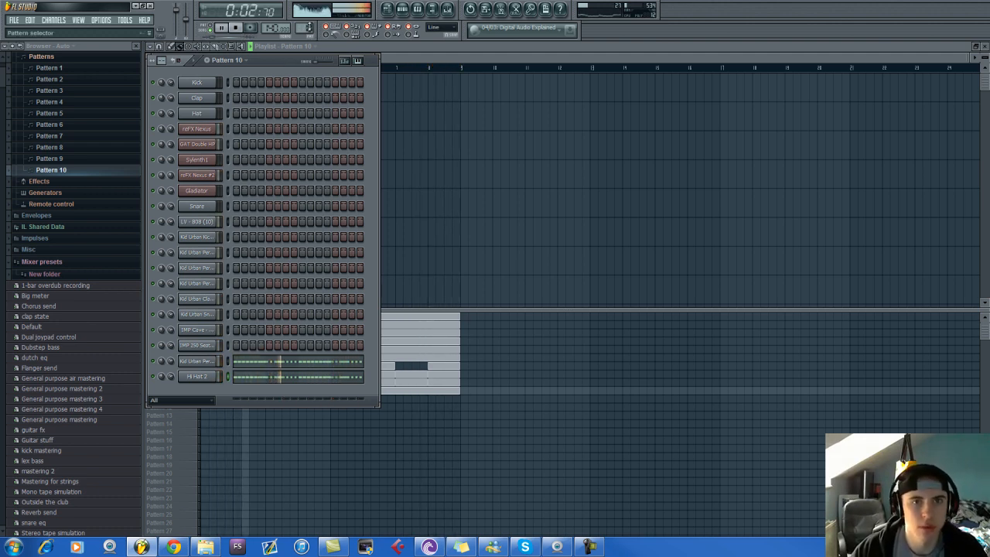
pyautogui.press('space')
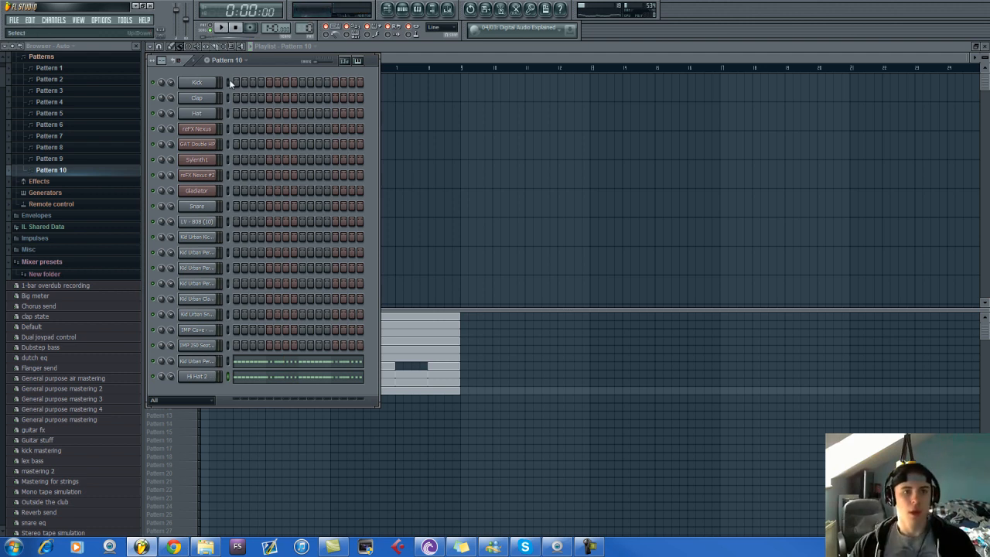
# Select the unused Kick, Clap, Hat and Snare channels together and delete them from the project.
pyautogui.rightClick(228, 206)
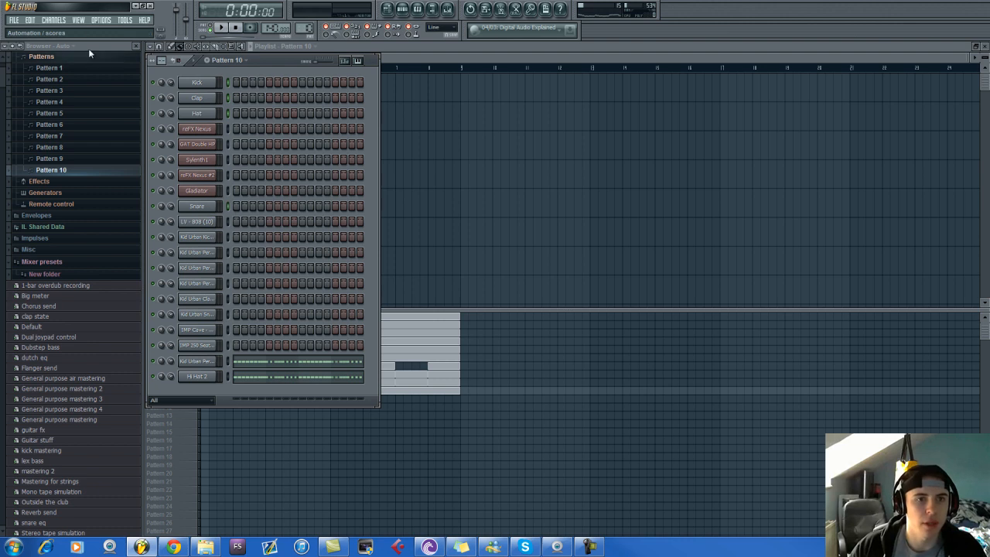
pyautogui.click(58, 21)
pyautogui.click(61, 51)
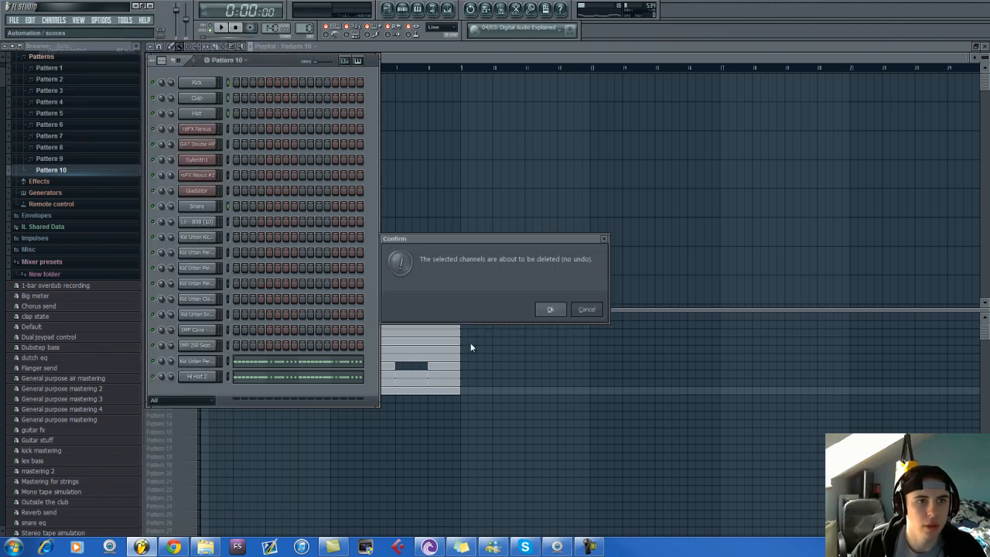
pyautogui.click(550, 309)
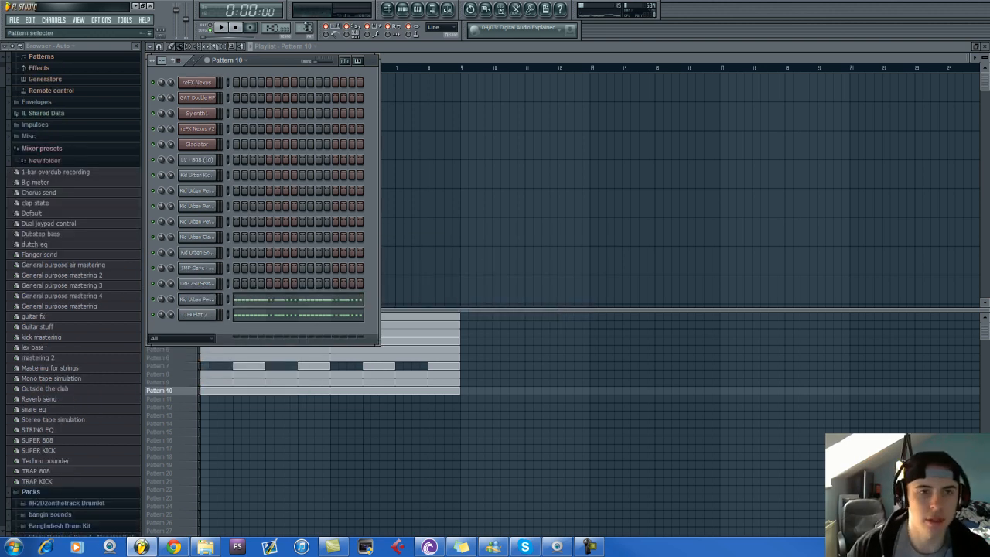
# Insert a new Nexus channel and load its A Piano Concert preset from the XP Dance Orchestra category.
pyautogui.rightClick(214, 161)
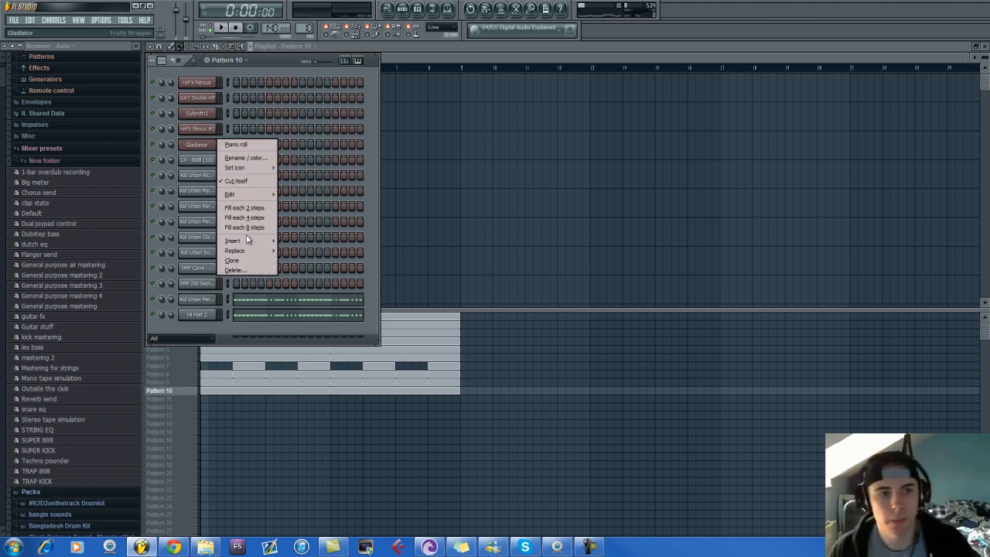
pyautogui.moveTo(246, 239)
pyautogui.click(310, 464)
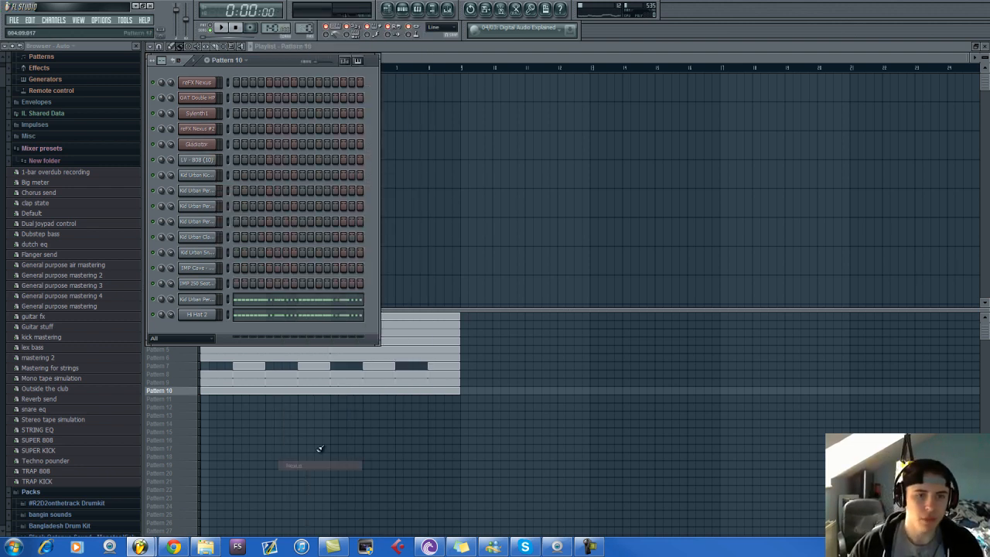
pyautogui.press('Return')
pyautogui.scroll(-4, 477, 362)
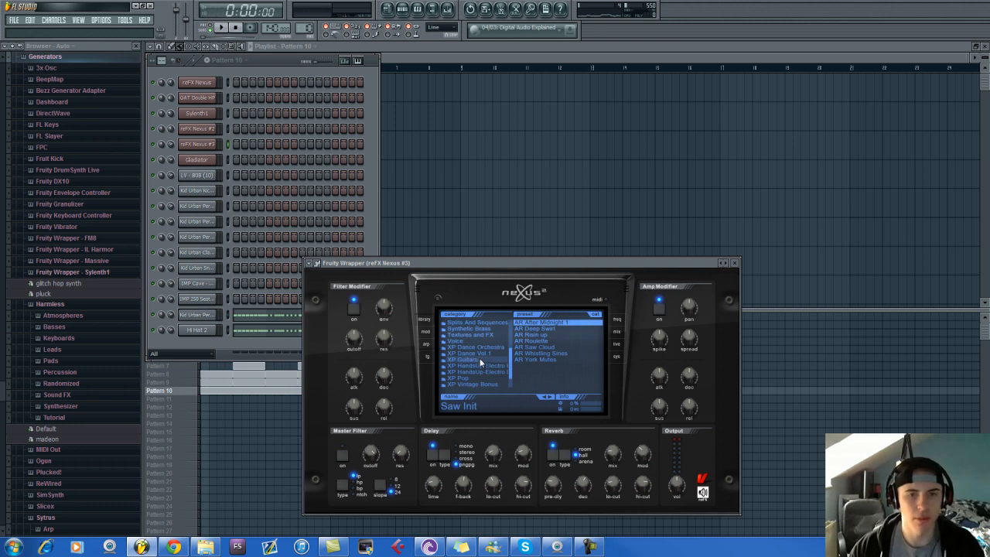
pyautogui.click(474, 346)
pyautogui.click(539, 322)
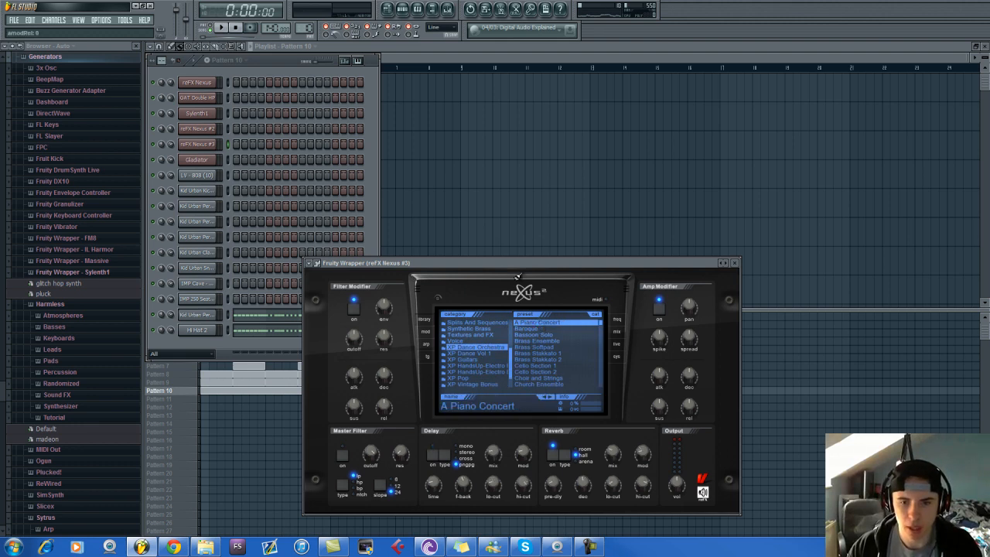
# Select Pattern 1 and open the piano roll of the reFX Nexus #3 channel.
pyautogui.click(272, 58)
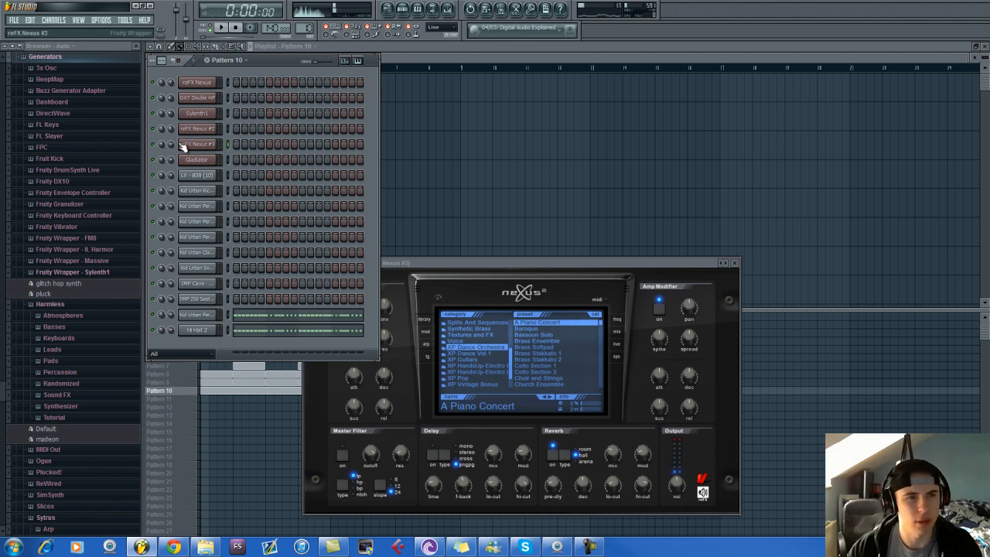
pyautogui.moveTo(307, 29); pyautogui.dragTo(307, 47)
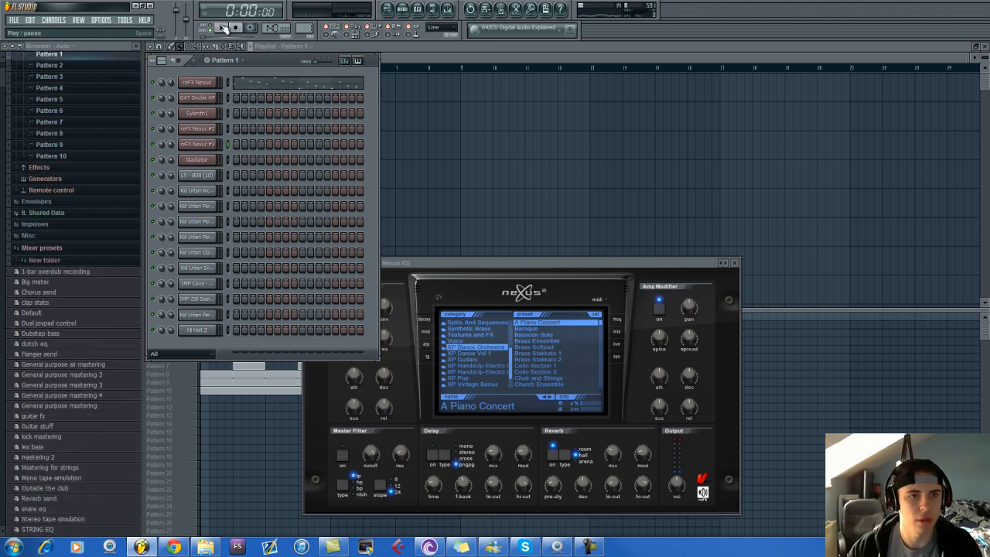
pyautogui.rightClick(212, 146)
pyautogui.click(209, 155)
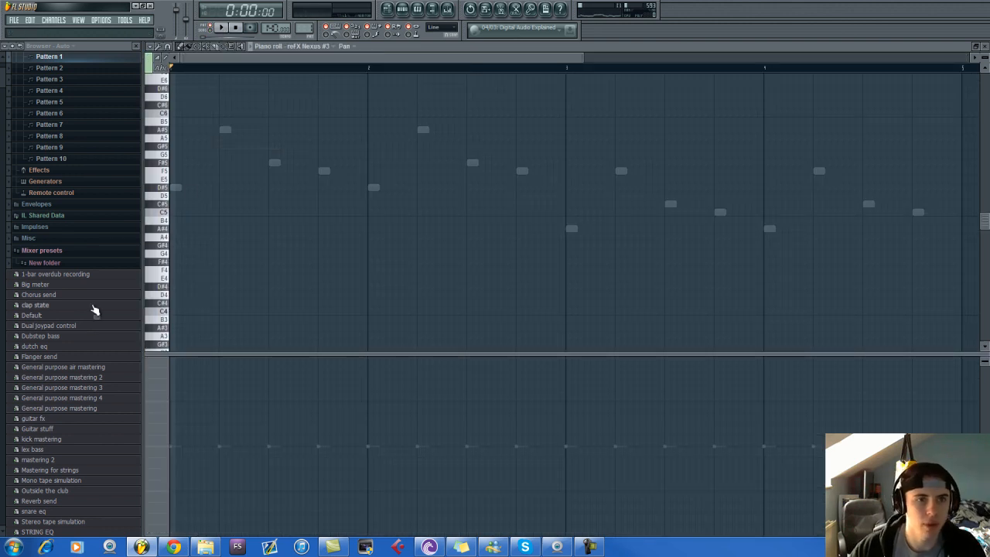
# Place a D#7 note at the start of bar 1 and show note velocity in the event lane.
pyautogui.scroll(2, 176, 154)
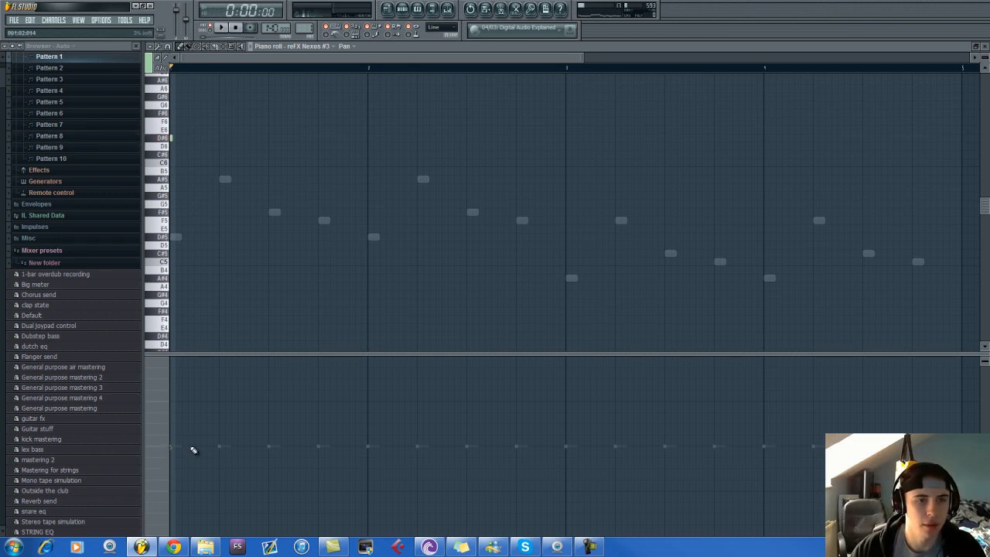
pyautogui.scroll(4, 248, 178)
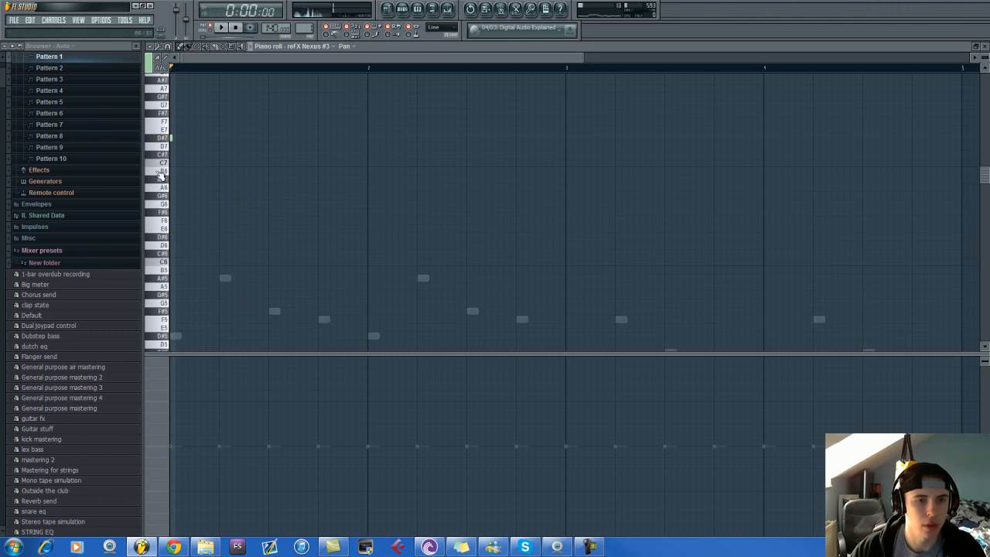
pyautogui.scroll(1, 369, 162)
pyautogui.scroll(-2, 307, 147)
pyautogui.click(154, 427)
pyautogui.click(182, 433)
pyautogui.scroll(2, 246, 62)
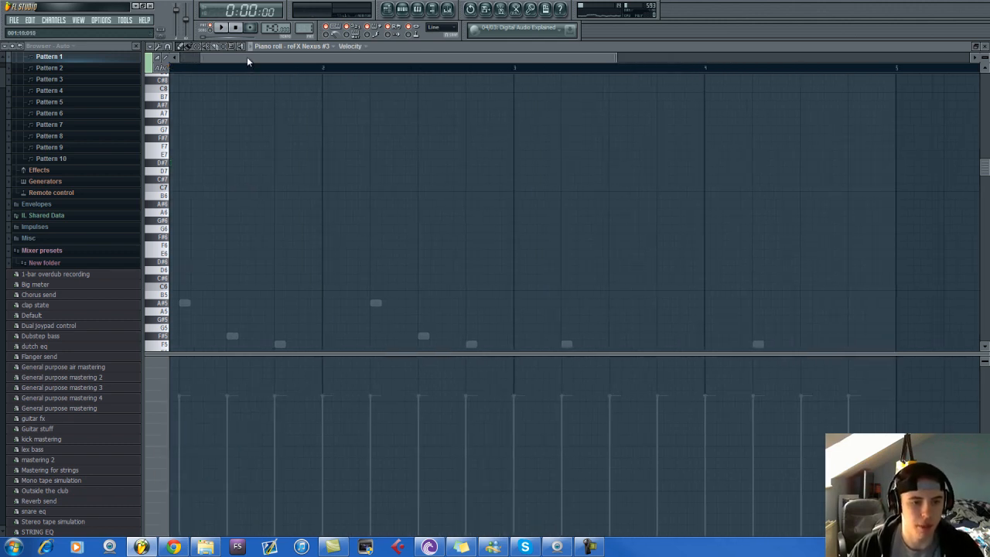
# Make the opening D#7 note longer, keeping it as the only note, and play the pattern to check it.
pyautogui.moveTo(246, 58); pyautogui.dragTo(225, 59)
pyautogui.moveTo(175, 162); pyautogui.dragTo(188, 164)
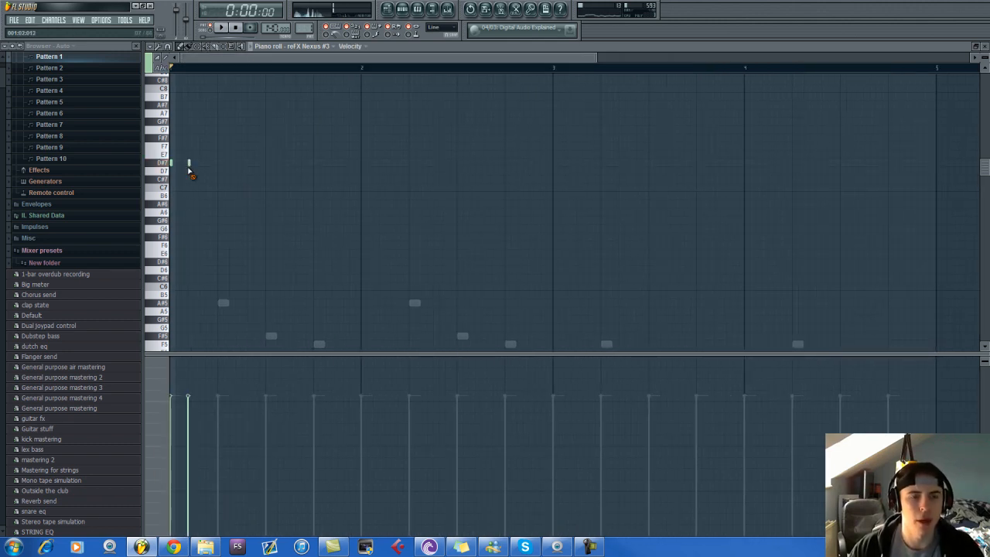
pyautogui.press('space')
pyautogui.press('space')
pyautogui.press('space')
pyautogui.press('space')
pyautogui.press('space')
pyautogui.scroll(1, 211, 147)
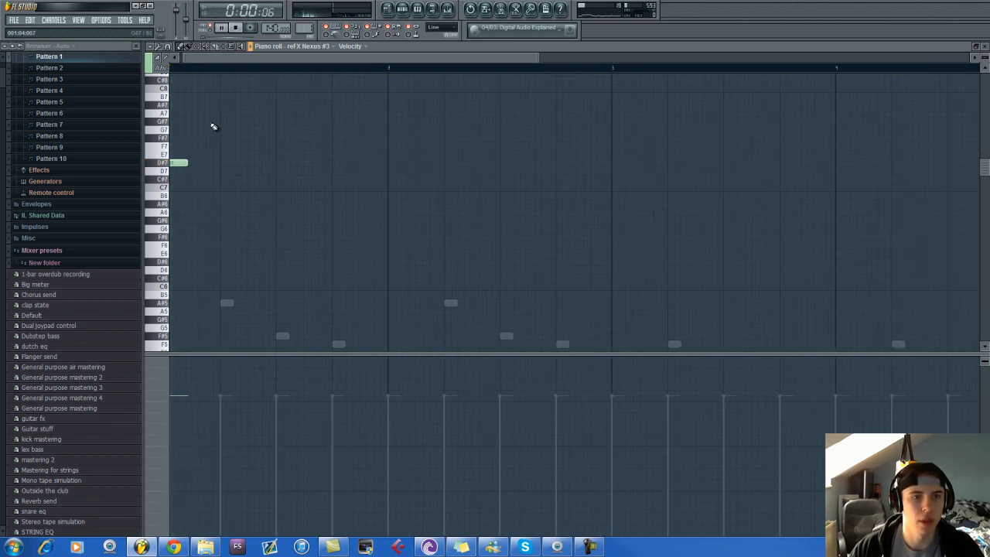
# Try a D#8 note at step 3 and an A#7 note at step 5 of bar 1, and remove both.
pyautogui.scroll(2, 195, 118)
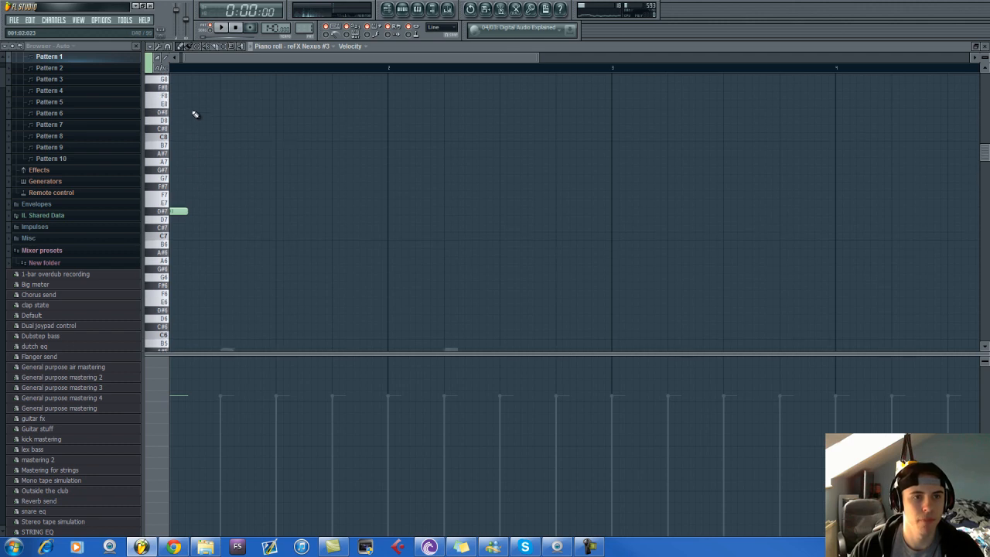
pyautogui.click(197, 113)
pyautogui.click(224, 155)
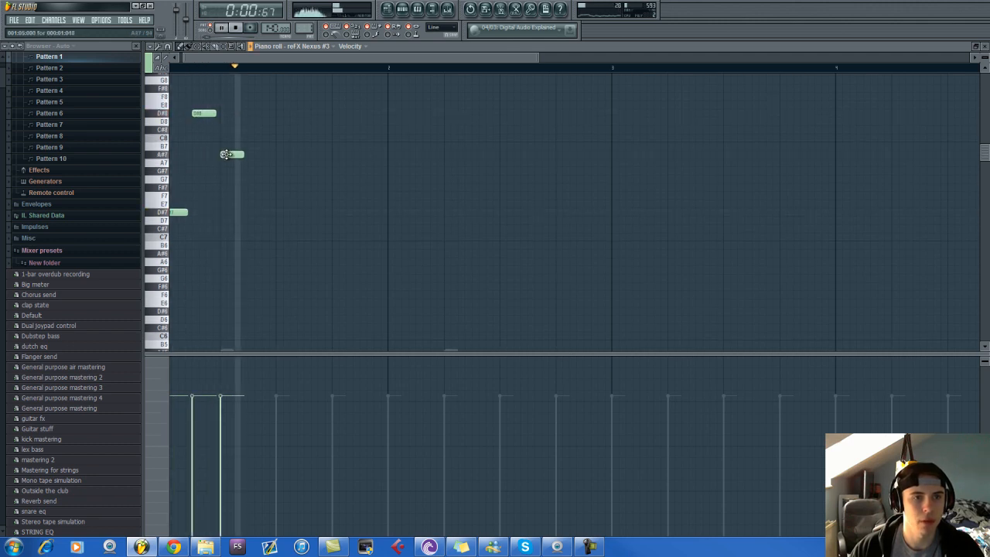
pyautogui.rightClick(232, 155)
pyautogui.rightClick(204, 113)
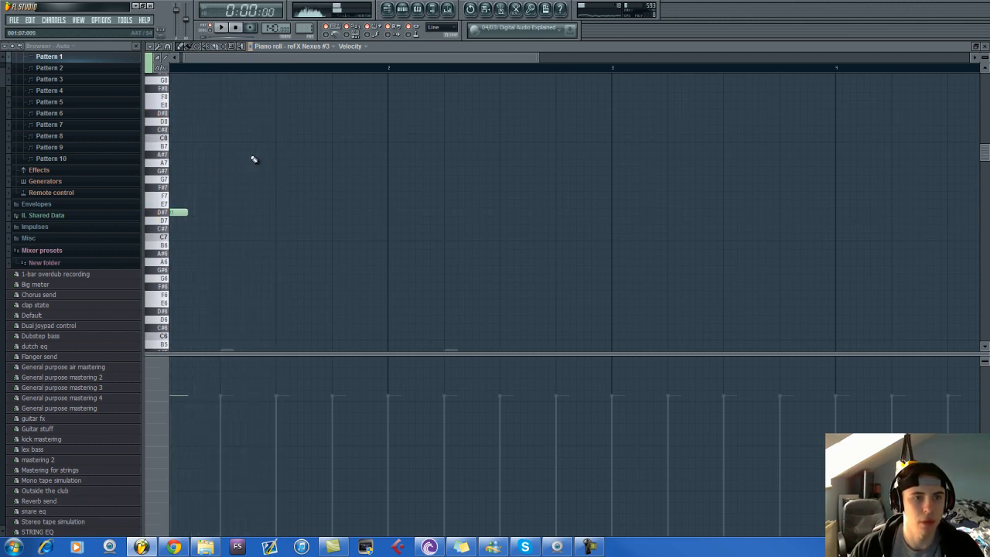
# Place an A#7 note at step 7 of bar 1 and play it against the opening D#7.
pyautogui.click(249, 154)
pyautogui.scroll(-1, 279, 182)
pyautogui.scroll(-4, 276, 179)
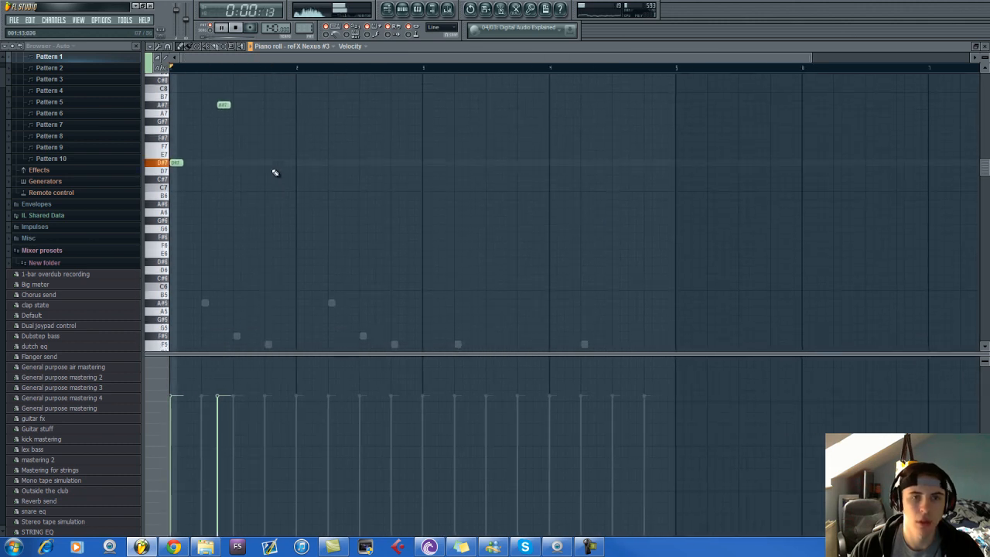
pyautogui.press('space')
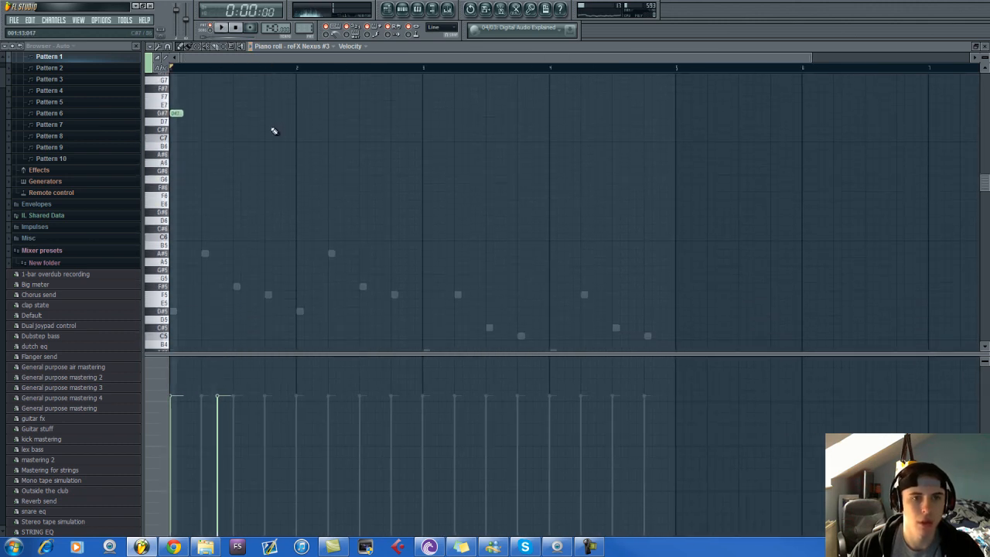
# Place an F7 note at step 13 of bar 1 and play the phrase.
pyautogui.scroll(1, 274, 131)
pyautogui.click(271, 124)
pyautogui.press('space')
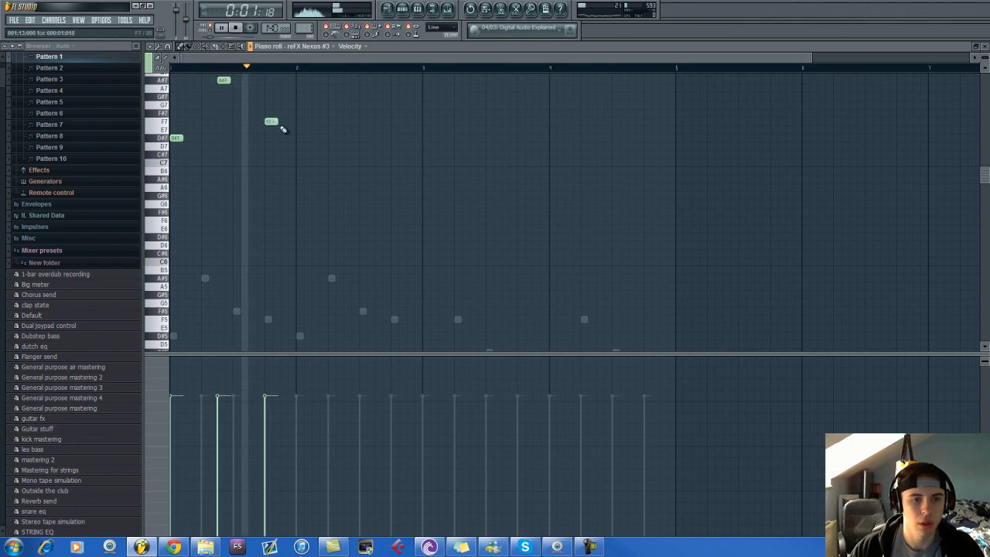
pyautogui.press('space')
pyautogui.press('space')
# Place an F#7 note at the start of bar 2 during playback.
pyautogui.scroll(1, 300, 161)
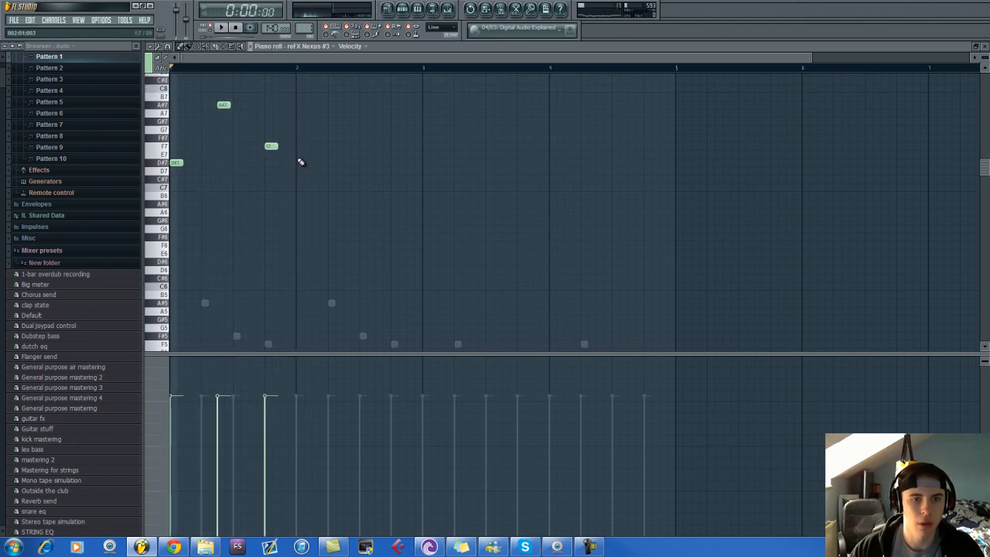
pyautogui.press('space')
pyautogui.moveTo(301, 147); pyautogui.dragTo(302, 138)
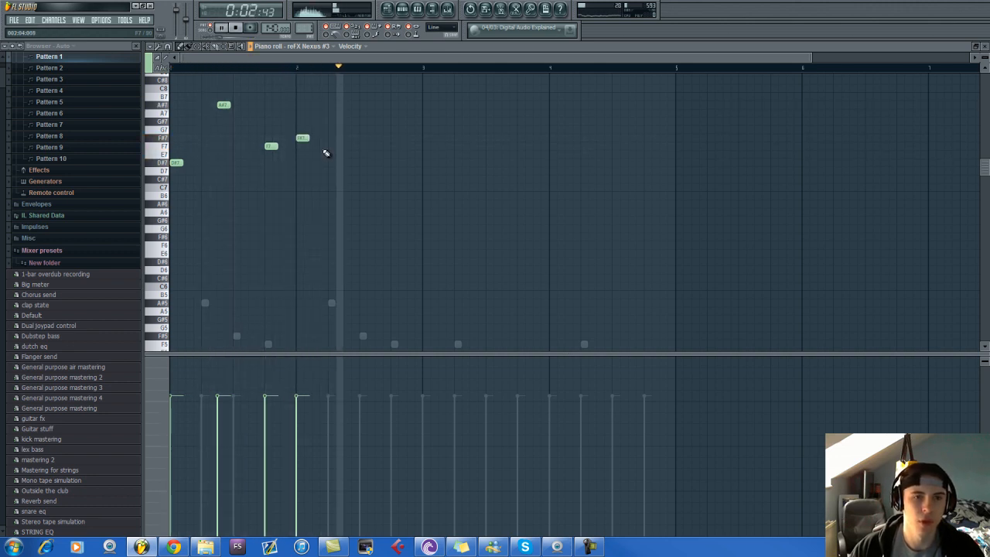
pyautogui.scroll(2, 340, 147)
pyautogui.scroll(1, 342, 147)
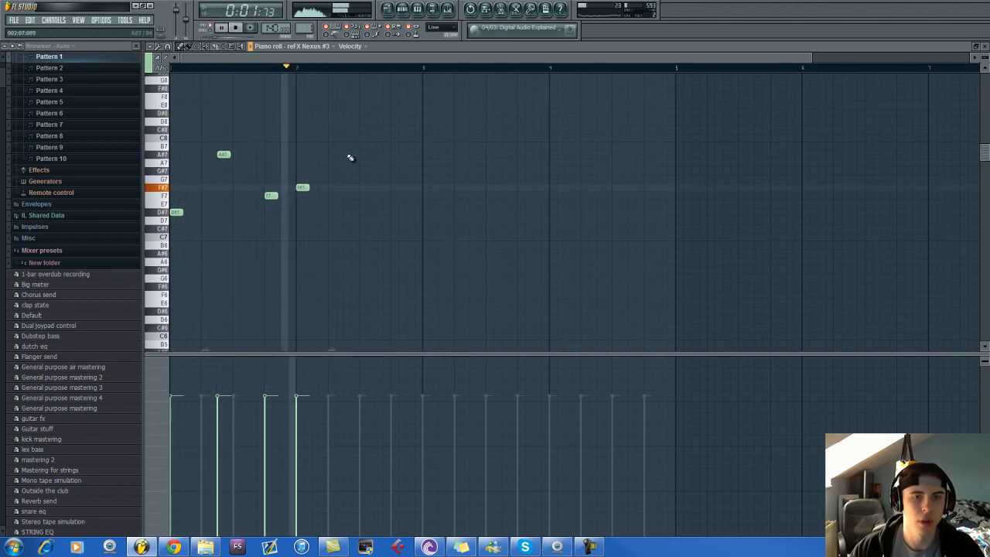
# Try A#7 in place of the F#7 note at the start of bar 2, and restore F#7.
pyautogui.press('space')
pyautogui.rightClick(305, 191)
pyautogui.click(297, 154)
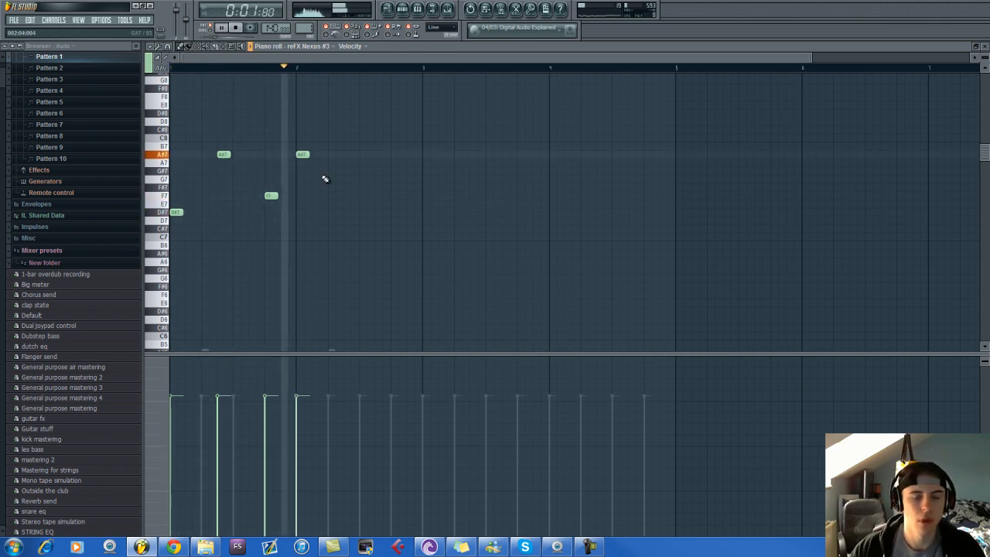
pyautogui.press('space')
pyautogui.click(299, 188)
# Try D8 and C#8 for the second note of bar 2, and settle on G#7 at step 7.
pyautogui.scroll(-3, 343, 159)
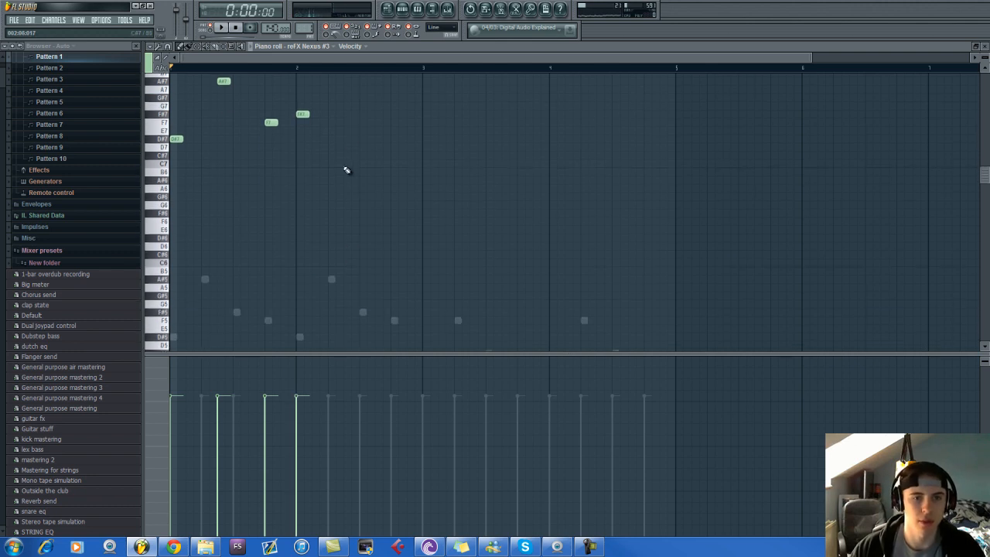
pyautogui.scroll(2, 344, 155)
pyautogui.click(333, 96)
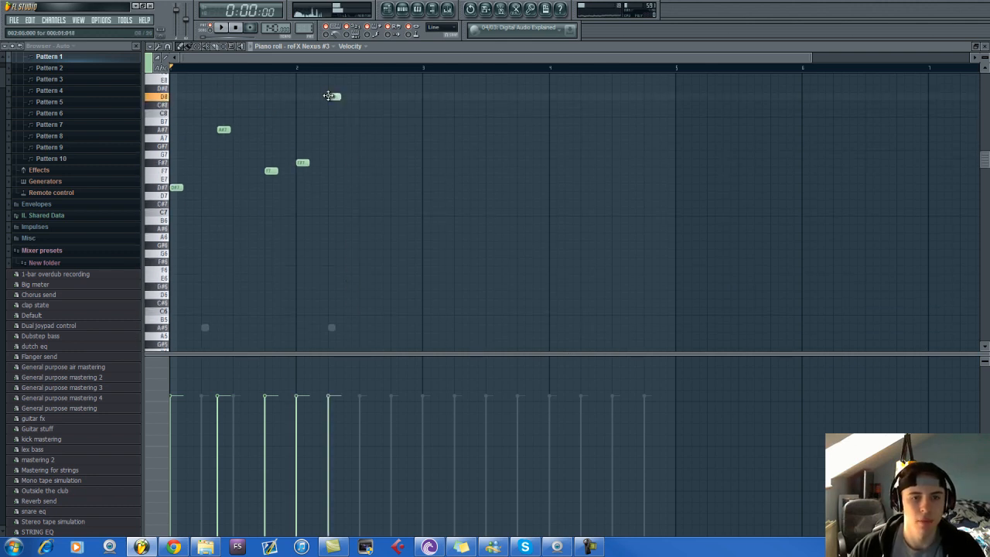
pyautogui.press('space')
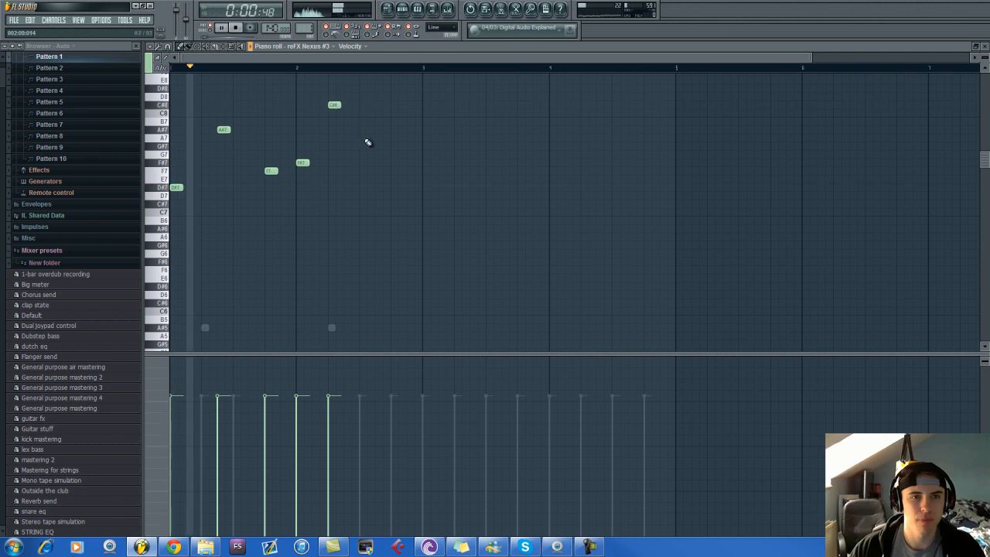
pyautogui.rightClick(334, 106)
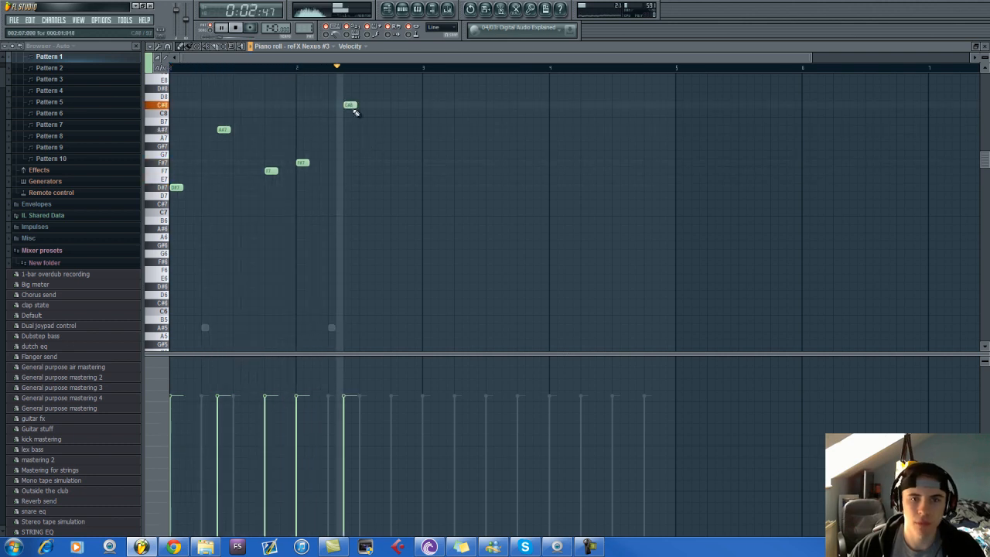
pyautogui.click(347, 146)
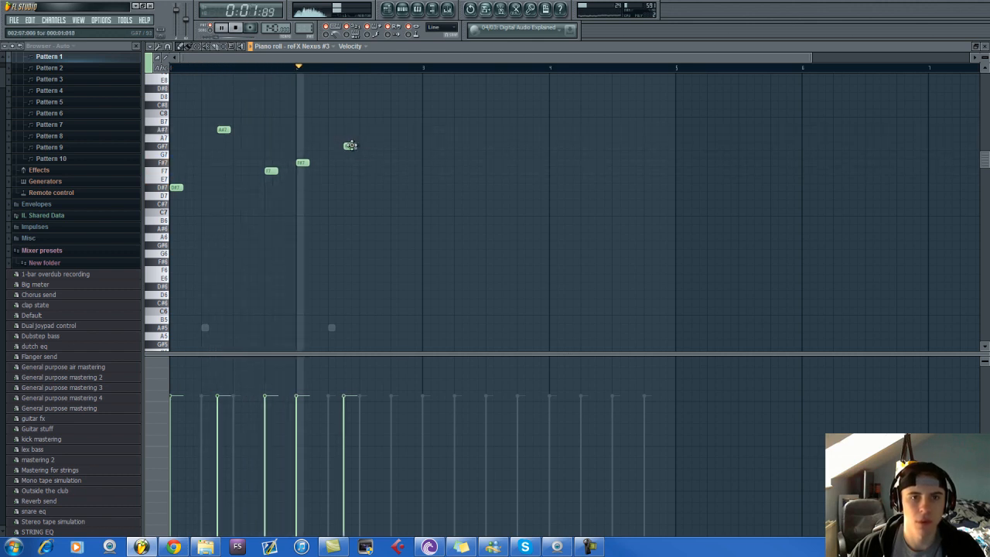
pyautogui.press('space')
# Place an F7 note at step 13 of bar 2 and play the two-bar phrase.
pyautogui.click(395, 163)
pyautogui.press('space')
pyautogui.scroll(-1, 420, 177)
pyautogui.scroll(-2, 421, 176)
pyautogui.scroll(2, 420, 172)
pyautogui.rightClick(352, 162)
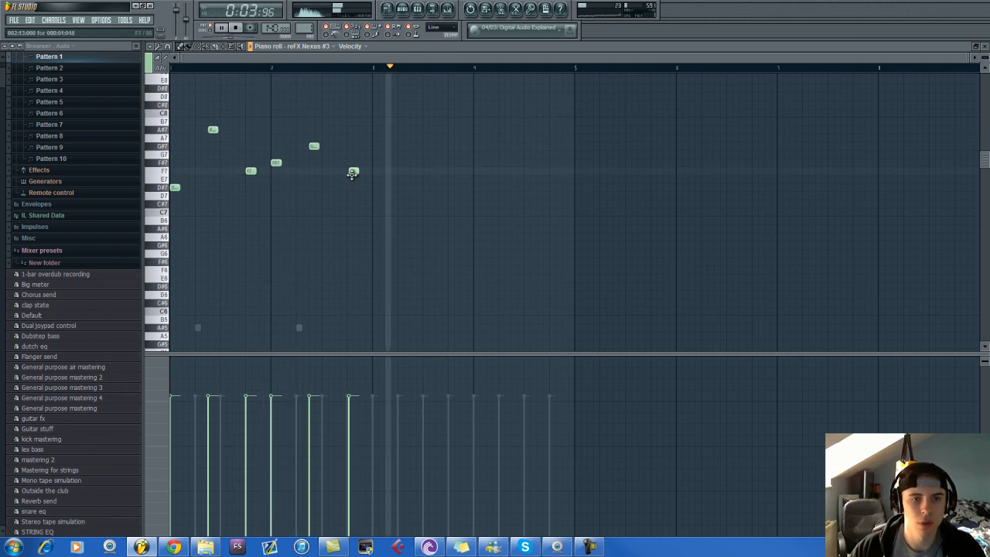
pyautogui.click(352, 170)
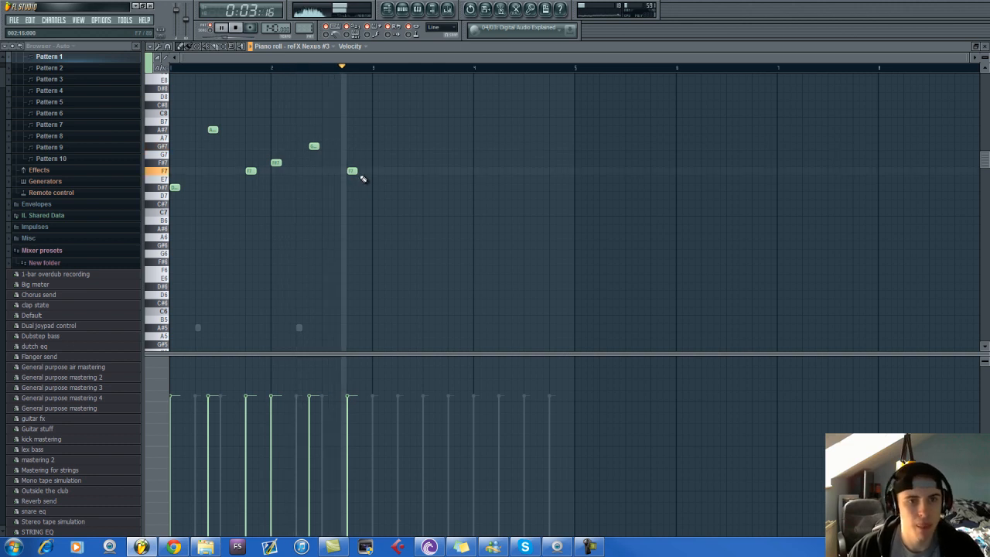
# Duplicate the two-bar phrase into bars 3 and 4 with its first note on G6, and play it.
pyautogui.press('space')
pyautogui.moveTo(404, 113); pyautogui.dragTo(168, 260)
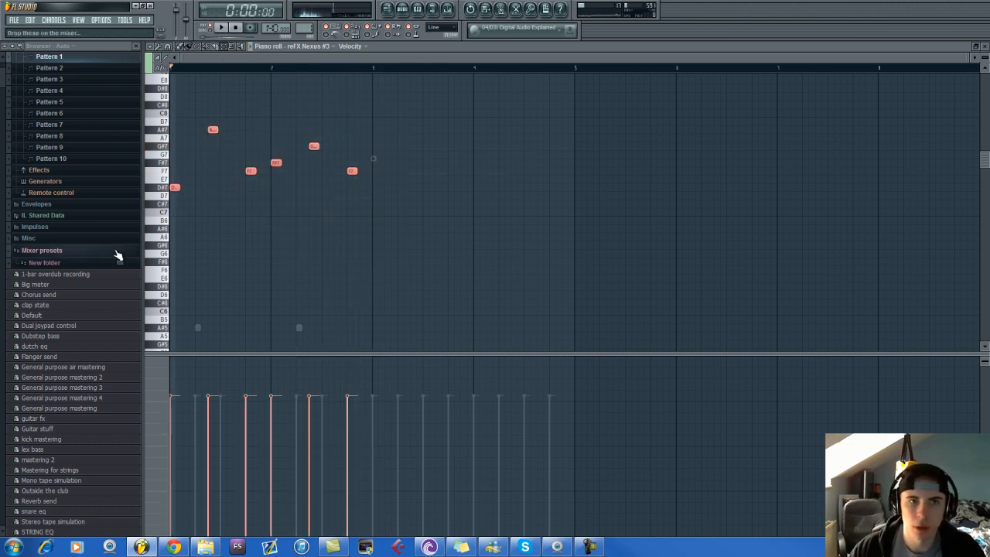
pyautogui.moveTo(174, 187); pyautogui.dragTo(377, 253)
pyautogui.press('space')
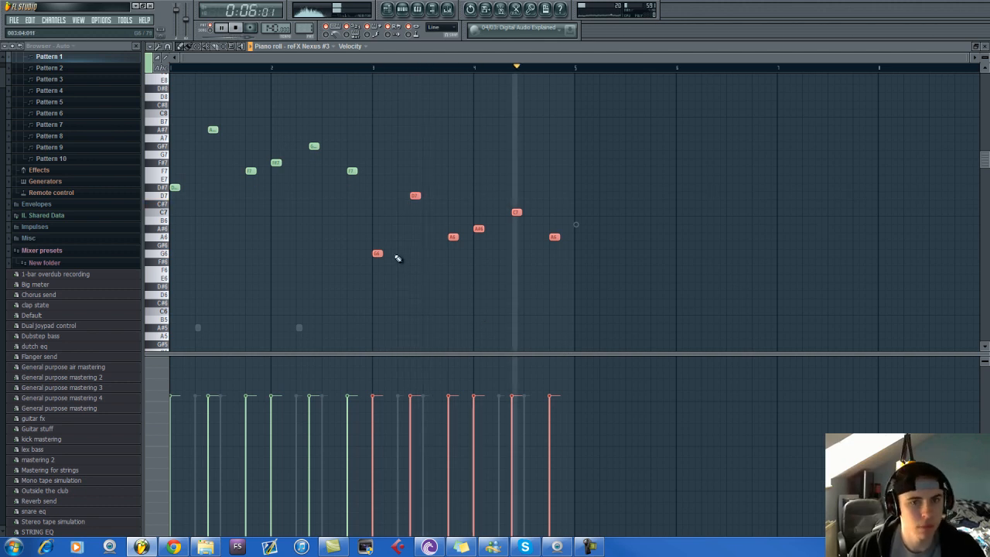
# Raise the copied phrase three semitones so that it starts on A#6, and play the four bars.
pyautogui.press('space')
pyautogui.moveTo(377, 253); pyautogui.dragTo(376, 230)
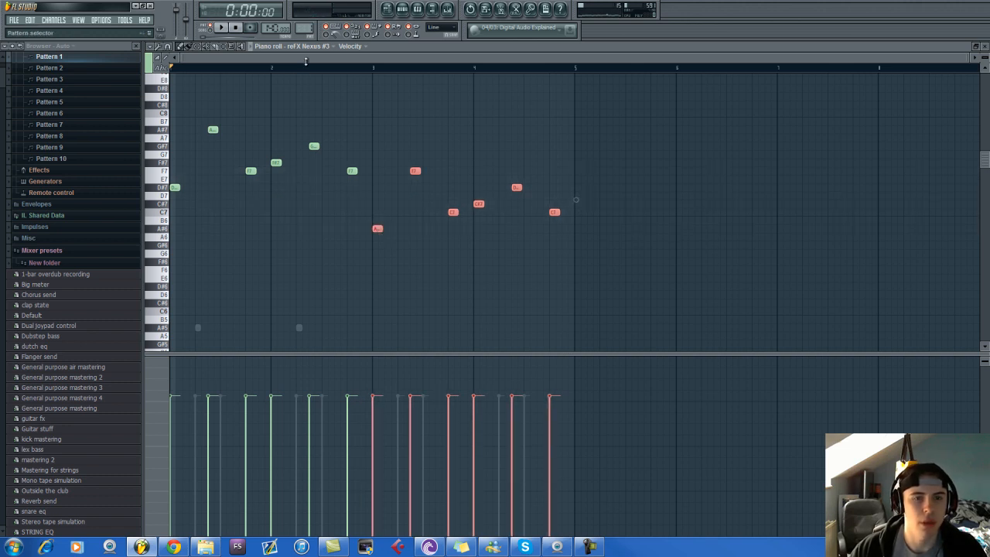
pyautogui.scroll(-5, 379, 274)
pyautogui.scroll(4, 379, 274)
pyautogui.press('space')
pyautogui.scroll(2, 386, 266)
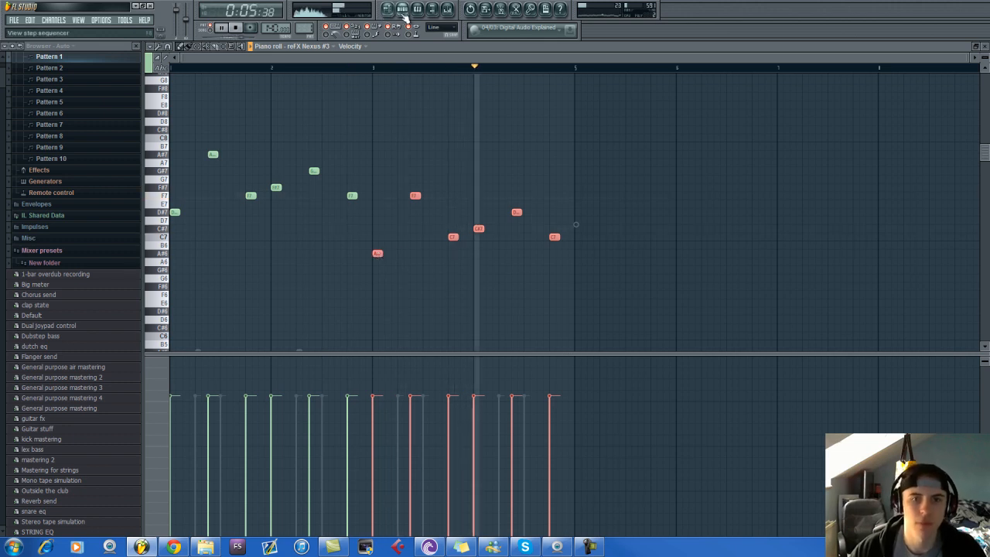
# Route the reFX Nexus #3 channel to mixer insert 2.
pyautogui.press('F6')
pyautogui.click(198, 144)
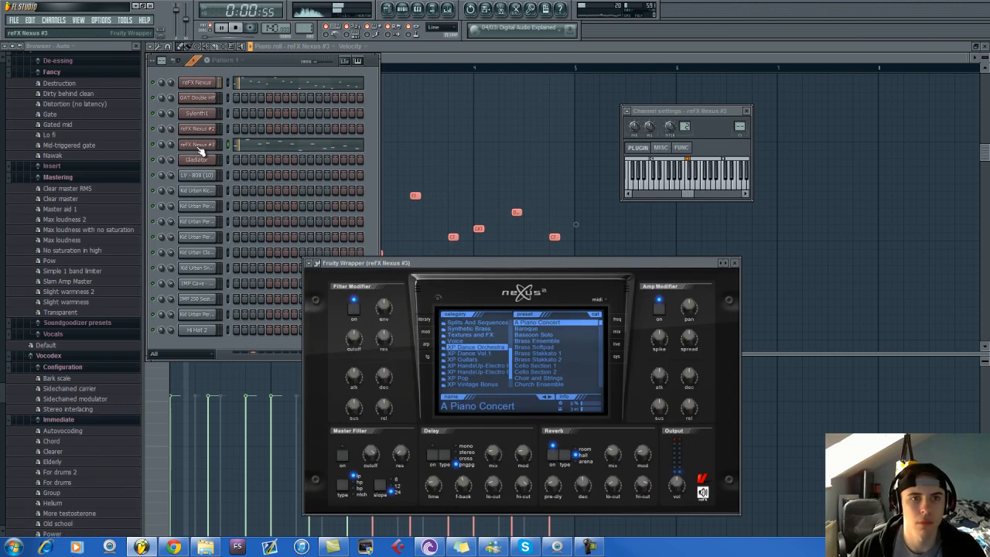
pyautogui.click(627, 111)
pyautogui.click(637, 135)
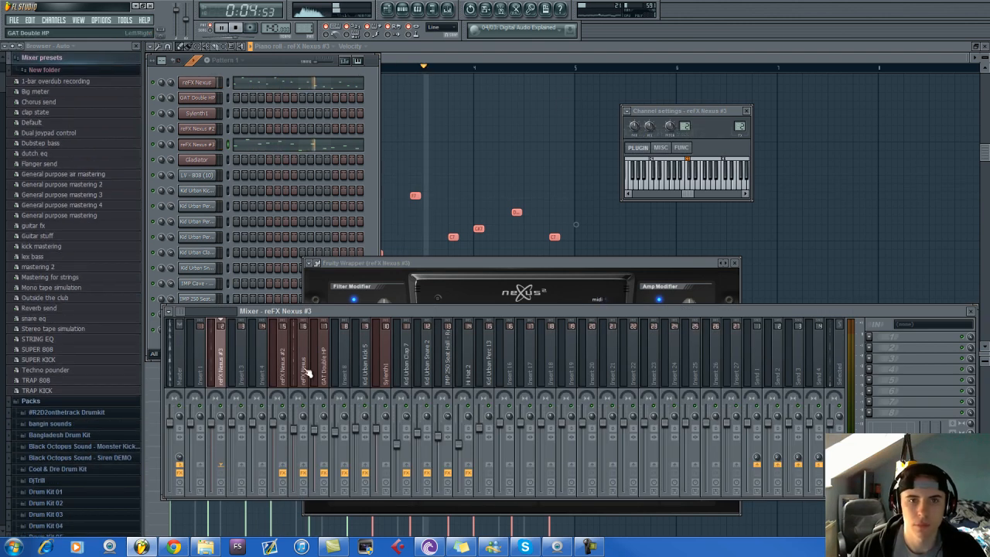
# Add Fruity Parametric EQ 2 to the Nexus #3 mixer track and cut the low frequencies with band 1.
pyautogui.click(872, 341)
pyautogui.click(837, 410)
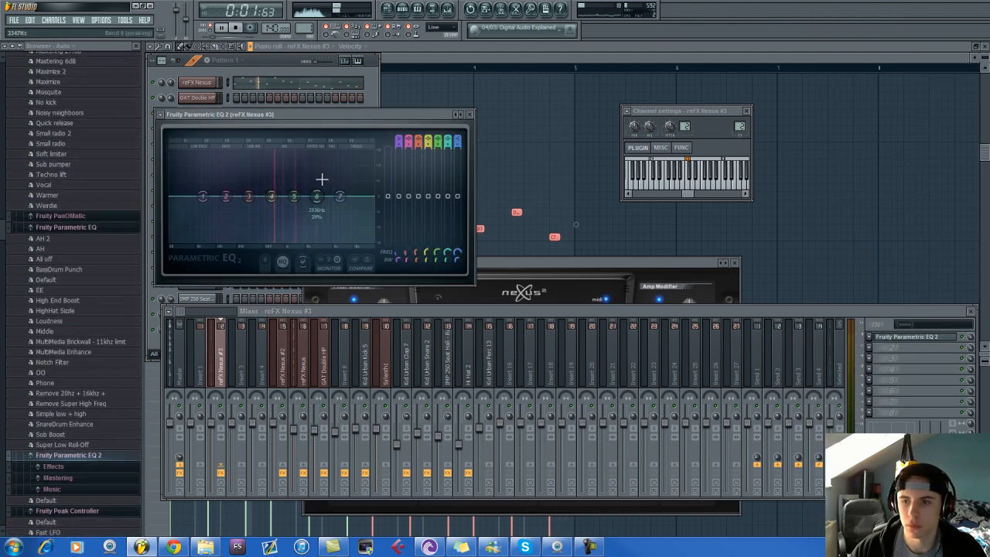
pyautogui.moveTo(398, 142); pyautogui.dragTo(398, 164)
pyautogui.moveTo(203, 195); pyautogui.dragTo(241, 201)
# Add Fruity Delay 2 in the second effect slot and set its delay time to 4 steps.
pyautogui.click(869, 350)
pyautogui.click(869, 350)
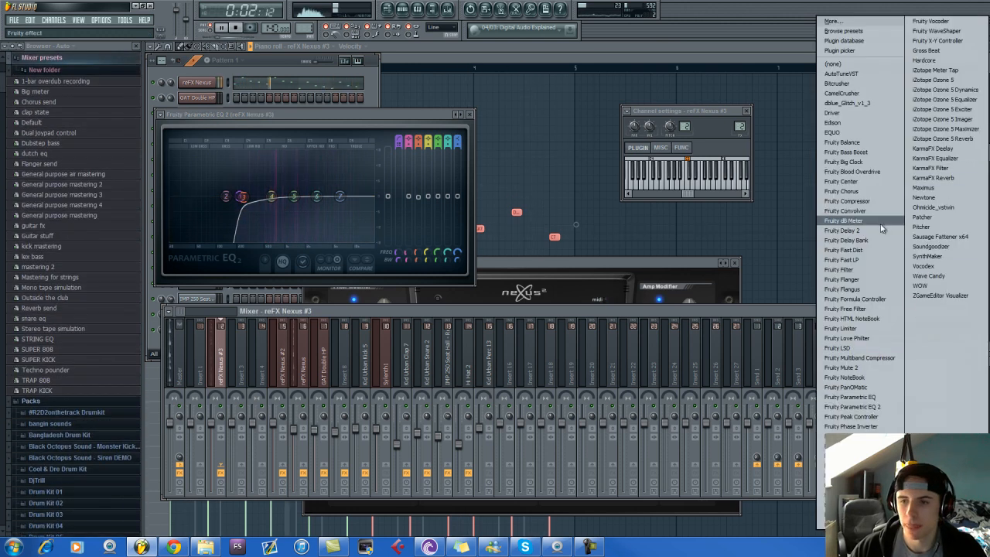
pyautogui.click(881, 231)
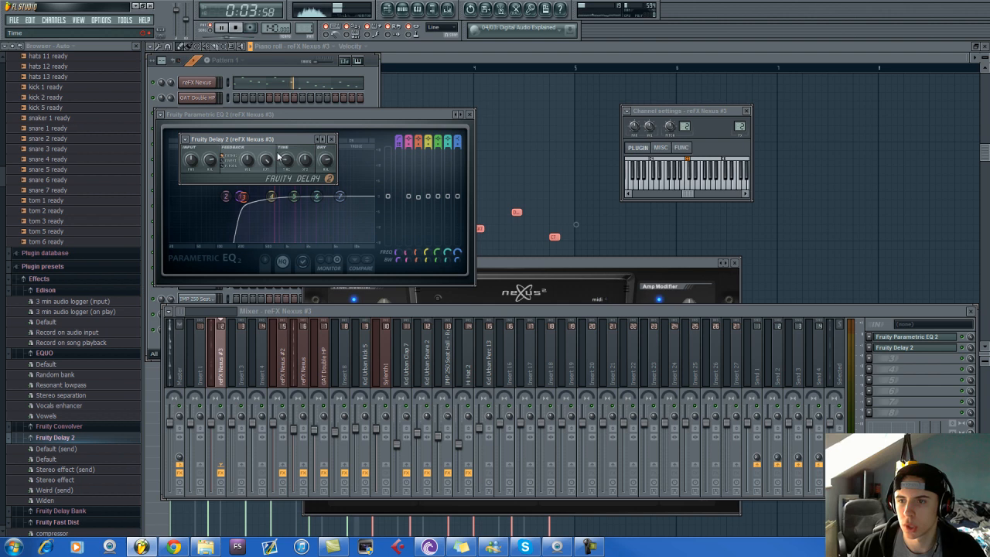
pyautogui.rightClick(294, 162)
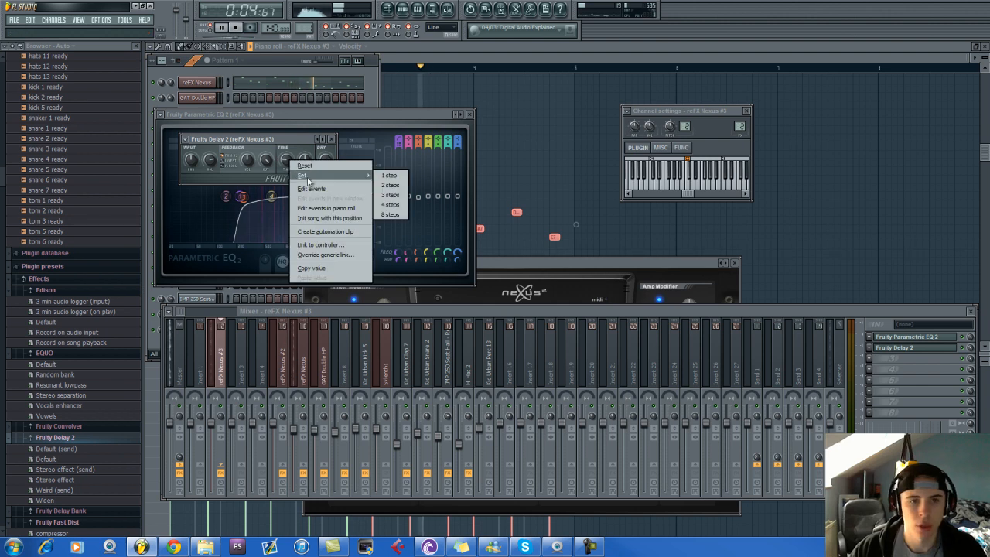
pyautogui.click(391, 205)
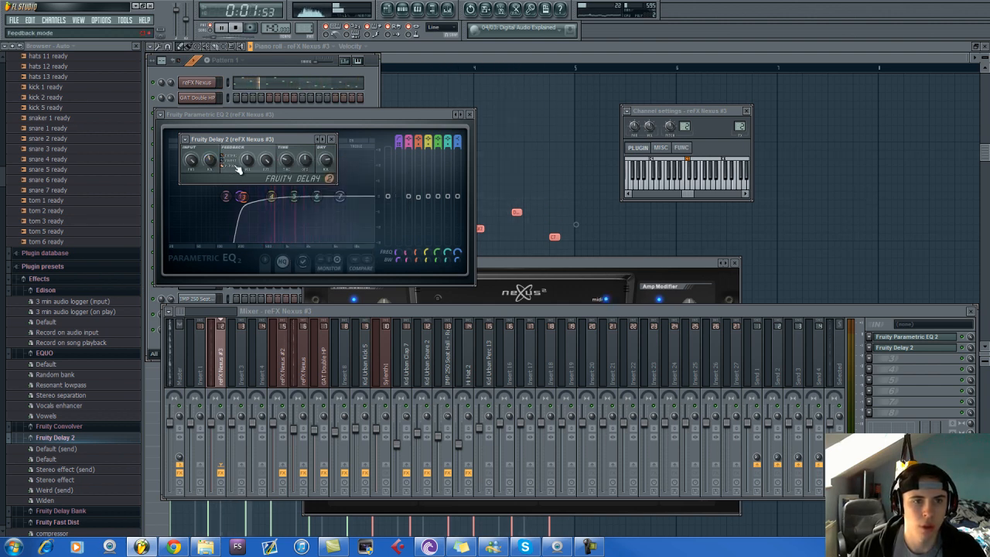
pyautogui.click(306, 404)
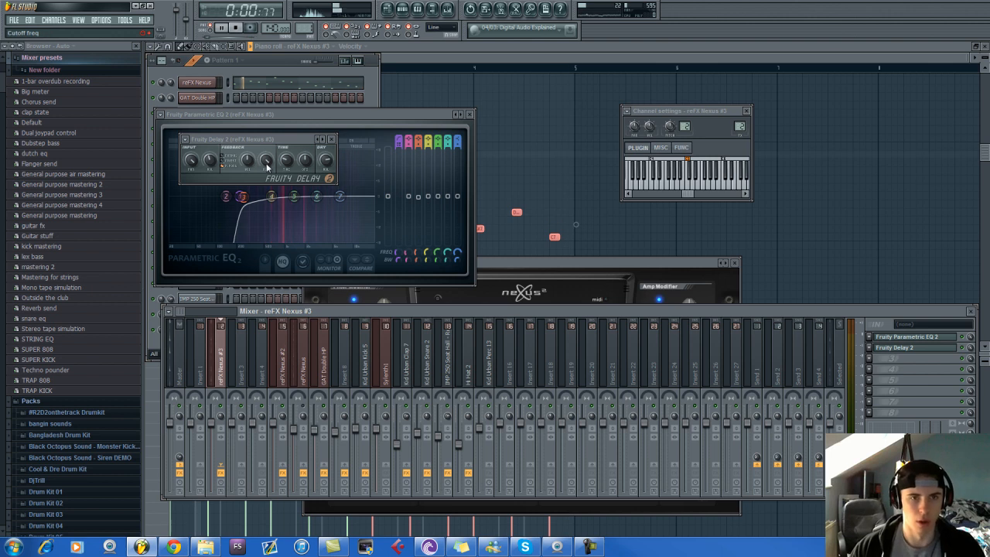
# Add KarmaFX Reverb in the third effect slot of the Nexus #3 track and return to the piano roll.
pyautogui.click(888, 357)
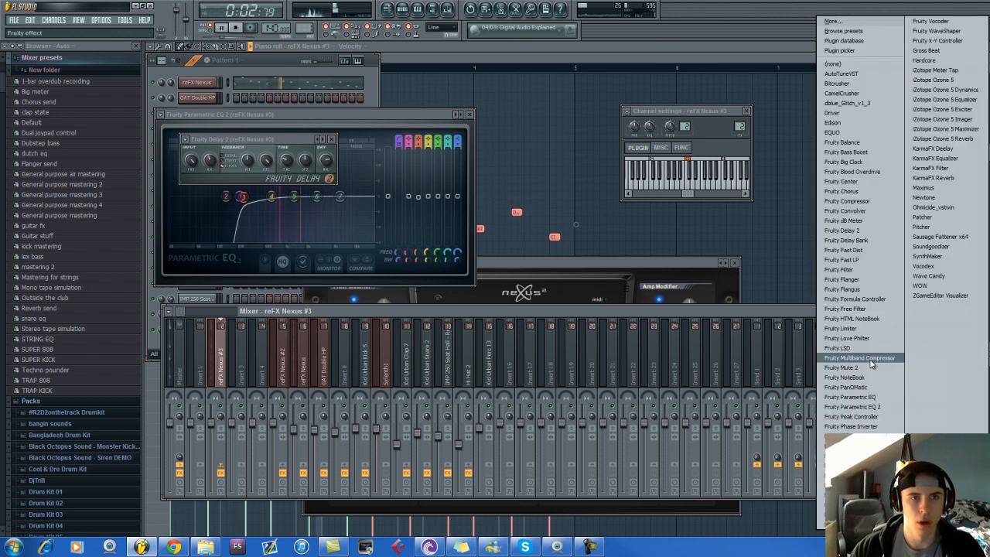
pyautogui.click(931, 178)
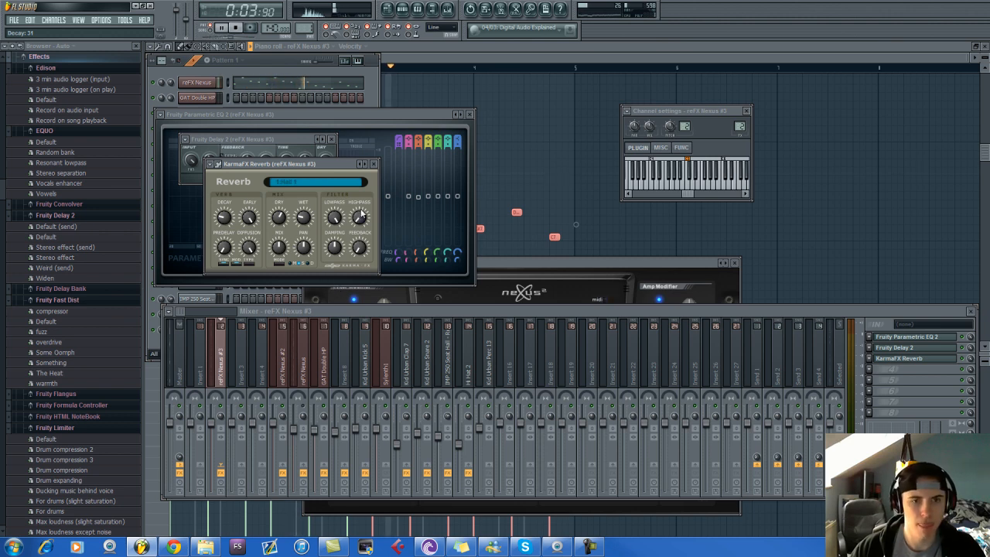
pyautogui.click(423, 57)
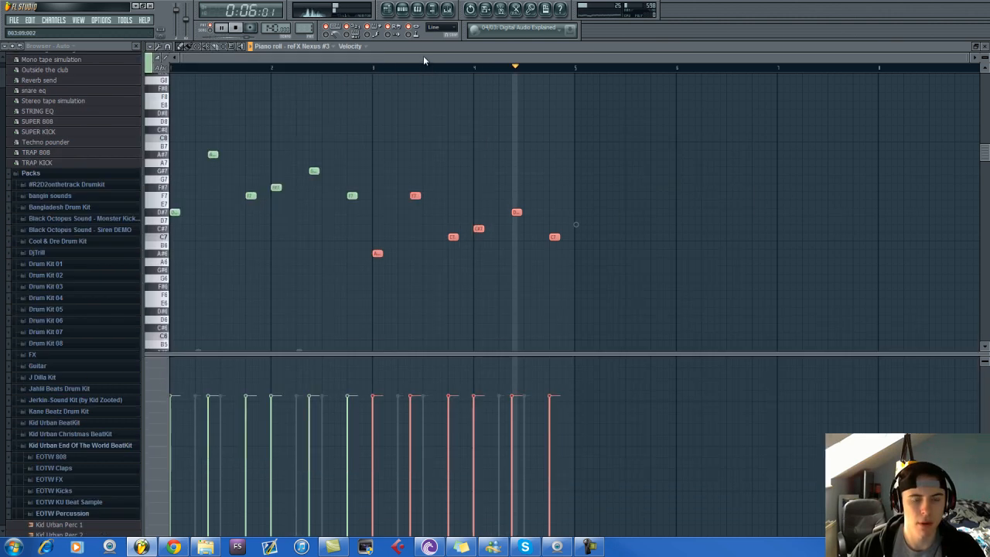
# Listen to the arrangement in the playlist and reopen the reFX Nexus #3 piano roll of Pattern 1.
pyautogui.click(386, 9)
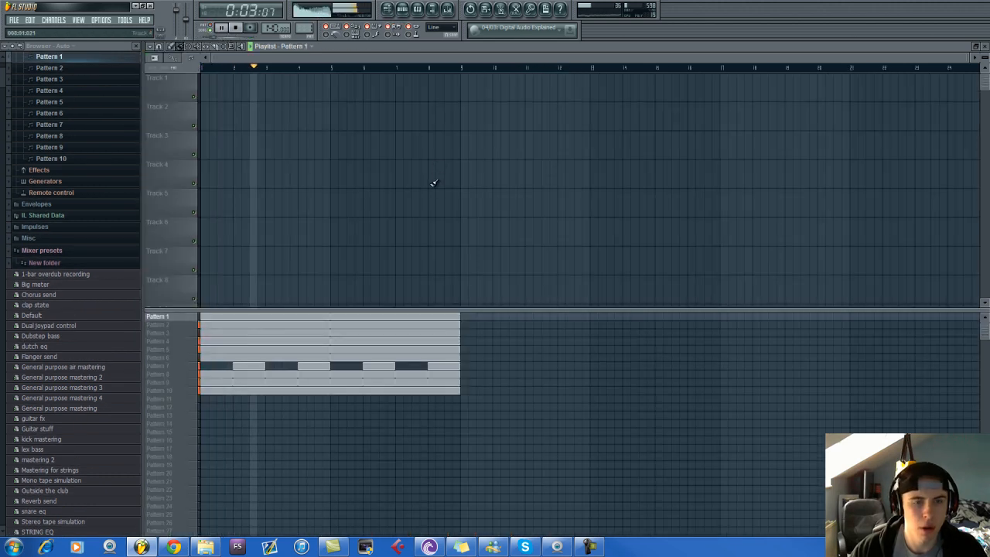
pyautogui.click(402, 9)
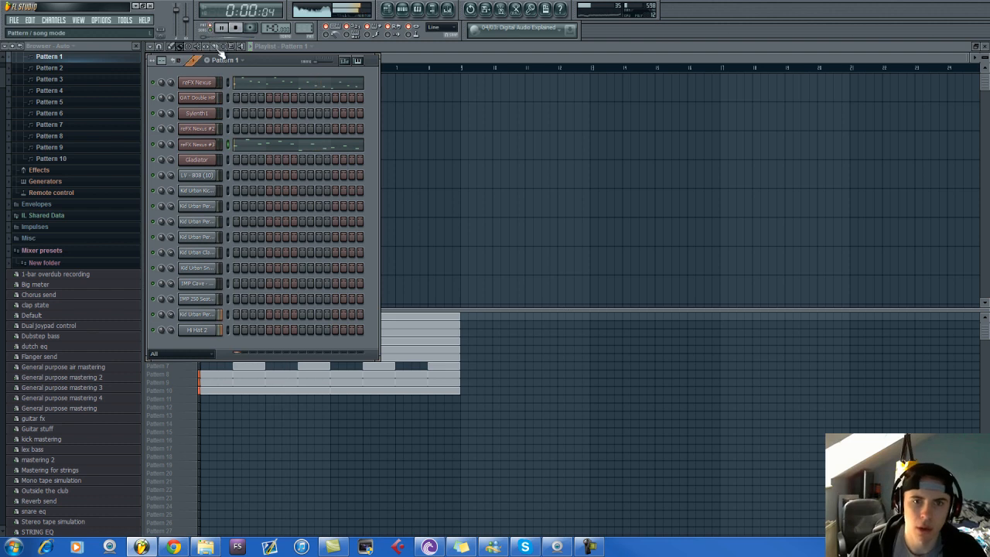
pyautogui.click(258, 146)
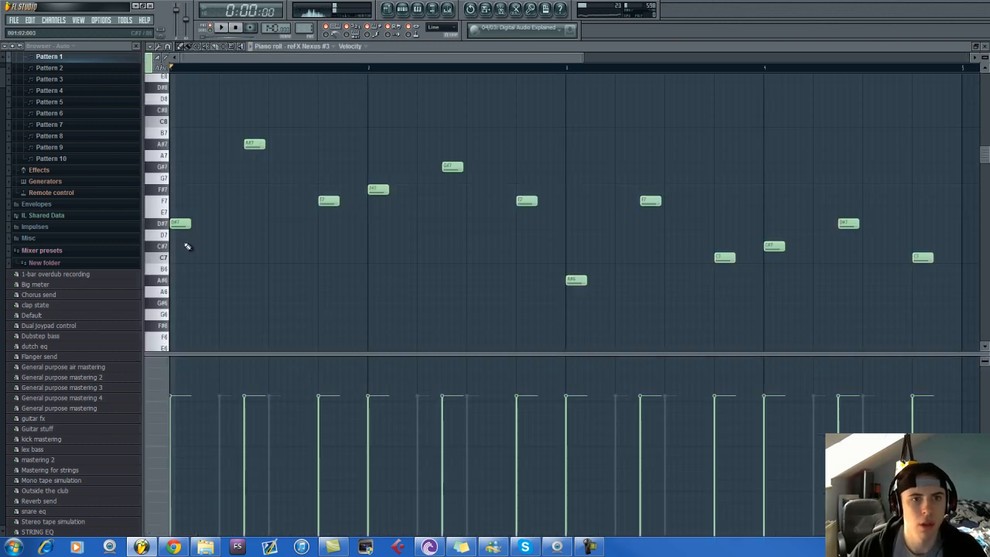
# Transpose all reFX Nexus #3 notes up one octave and play them with the arrangement.
pyautogui.hotkey('ctrl', 'a')
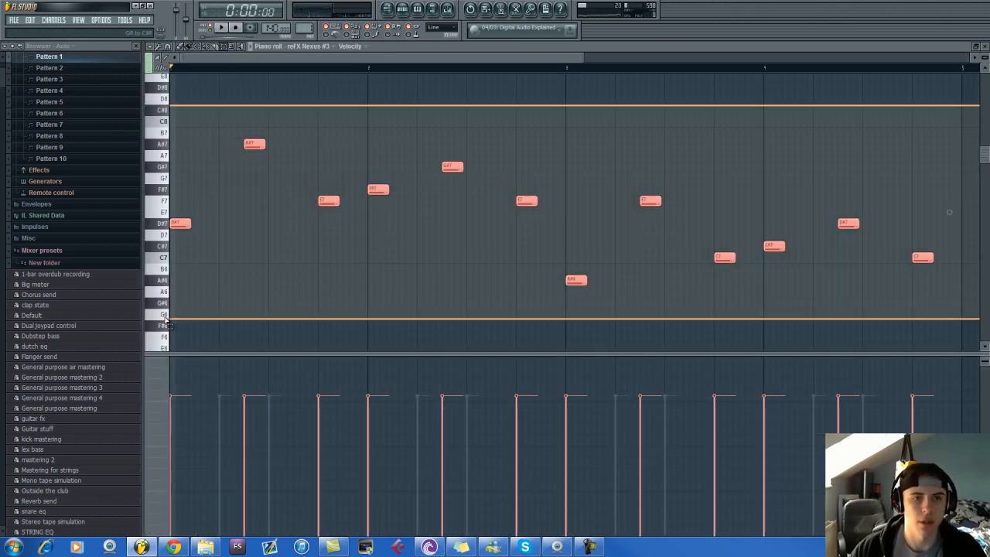
pyautogui.scroll(2, 178, 224)
pyautogui.moveTo(175, 261); pyautogui.dragTo(163, 120)
pyautogui.press('space')
pyautogui.scroll(1, 262, 137)
pyautogui.scroll(3, 271, 140)
pyautogui.scroll(-3, 276, 139)
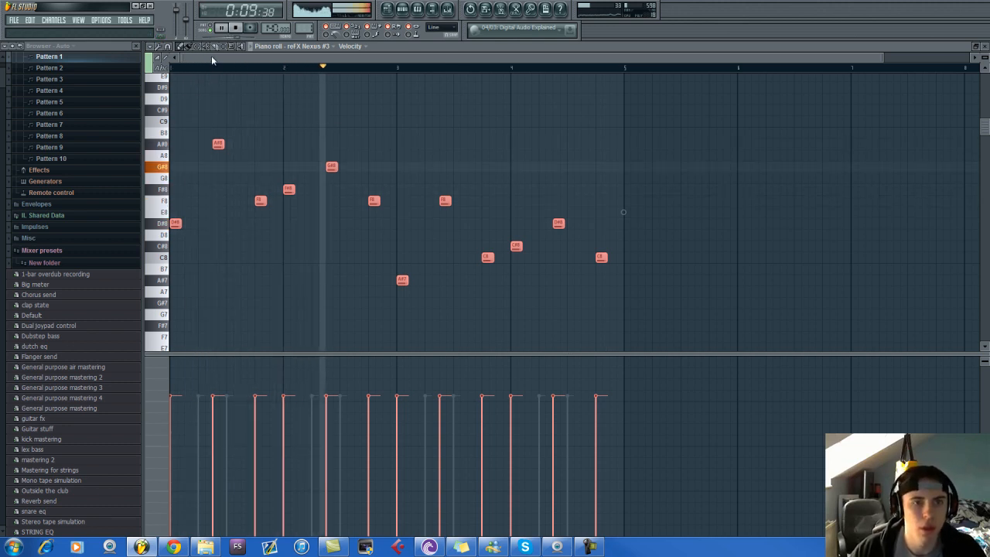
pyautogui.scroll(-2, 245, 155)
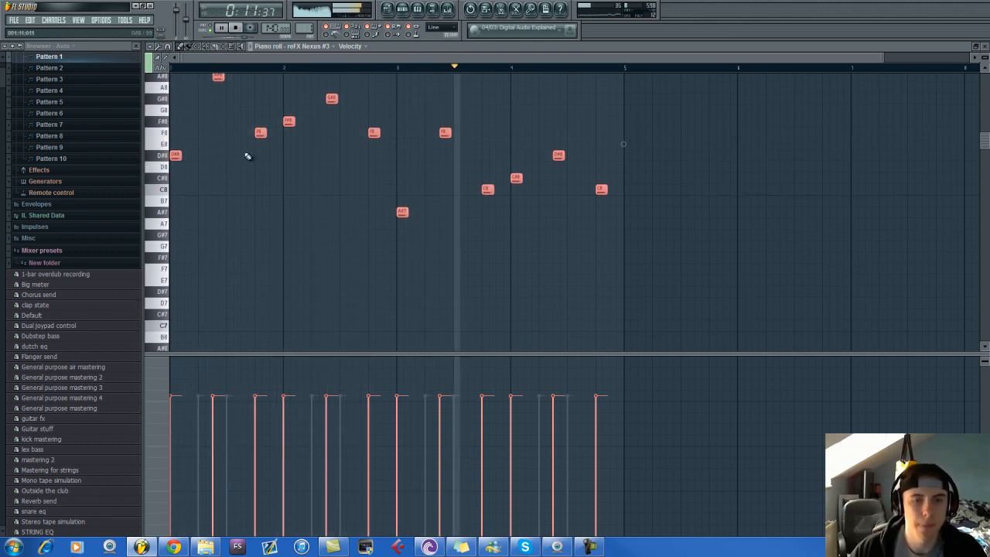
pyautogui.scroll(1, 247, 156)
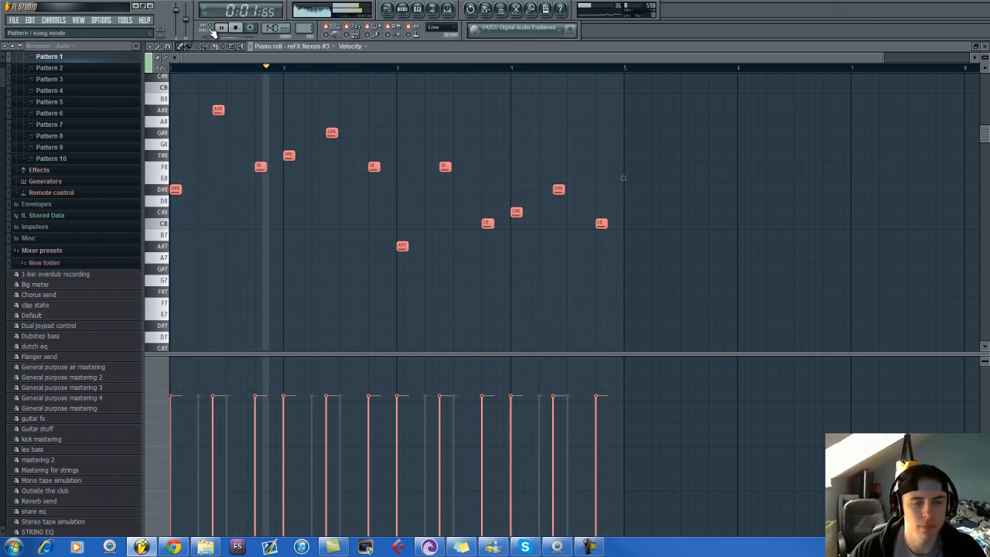
# Play Pattern 1 on its own and look over its channels and mixer tracks.
pyautogui.press('space')
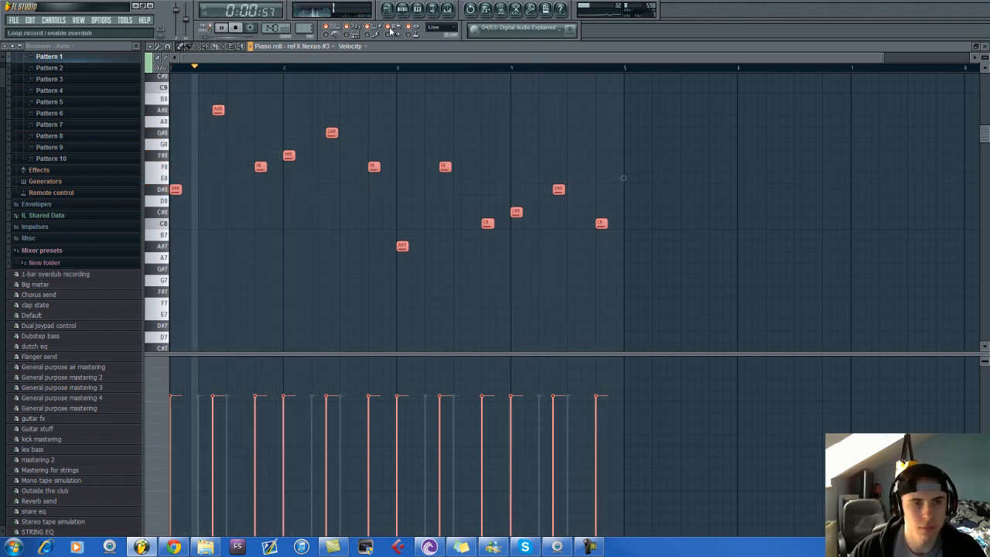
pyautogui.press('F6')
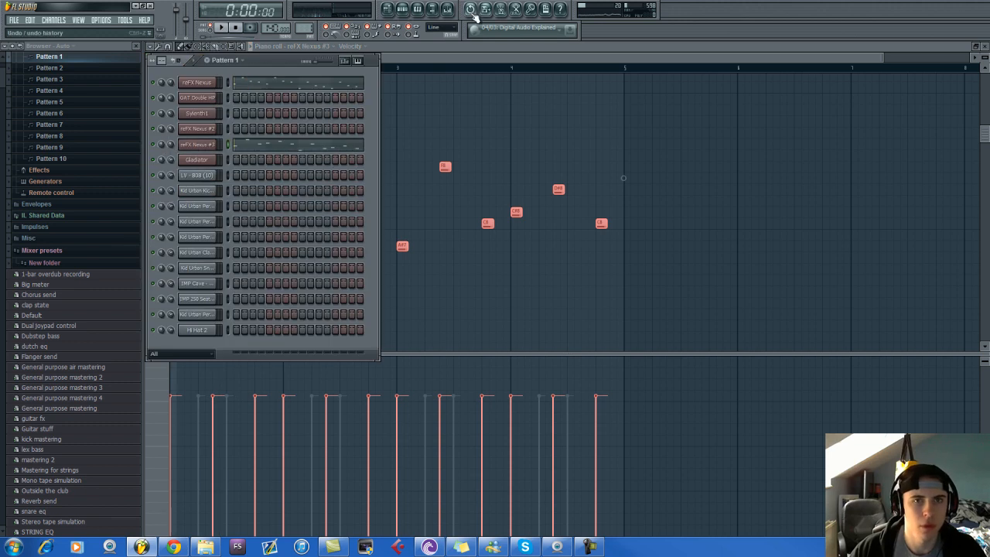
pyautogui.press('F9')
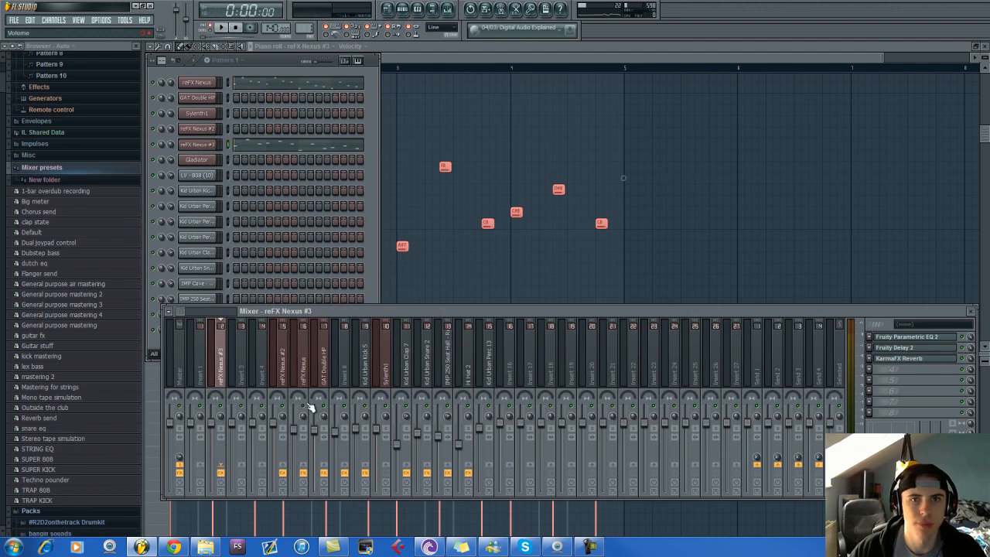
pyautogui.click(469, 122)
pyautogui.rightClick(469, 123)
pyautogui.scroll(-1, 456, 156)
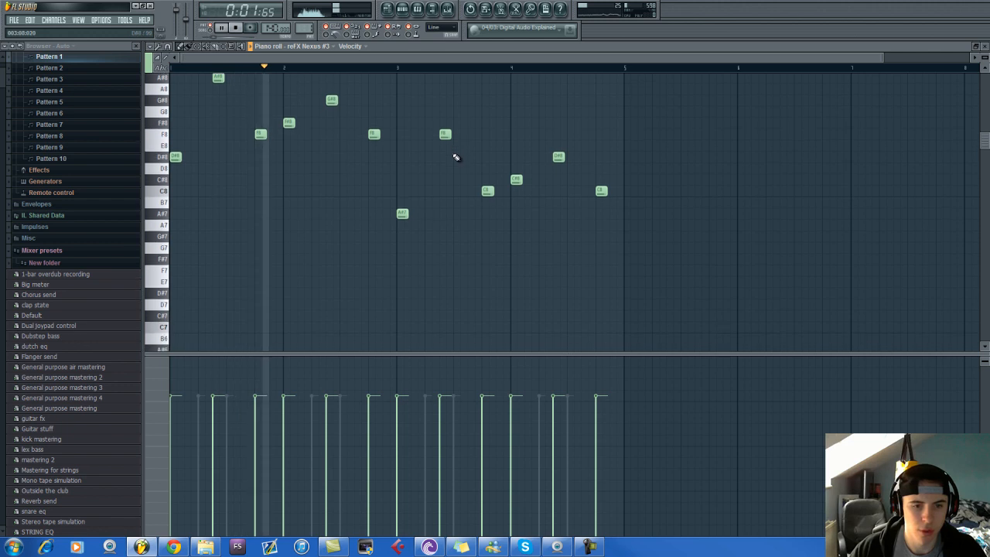
pyautogui.scroll(1, 248, 162)
pyautogui.press('space')
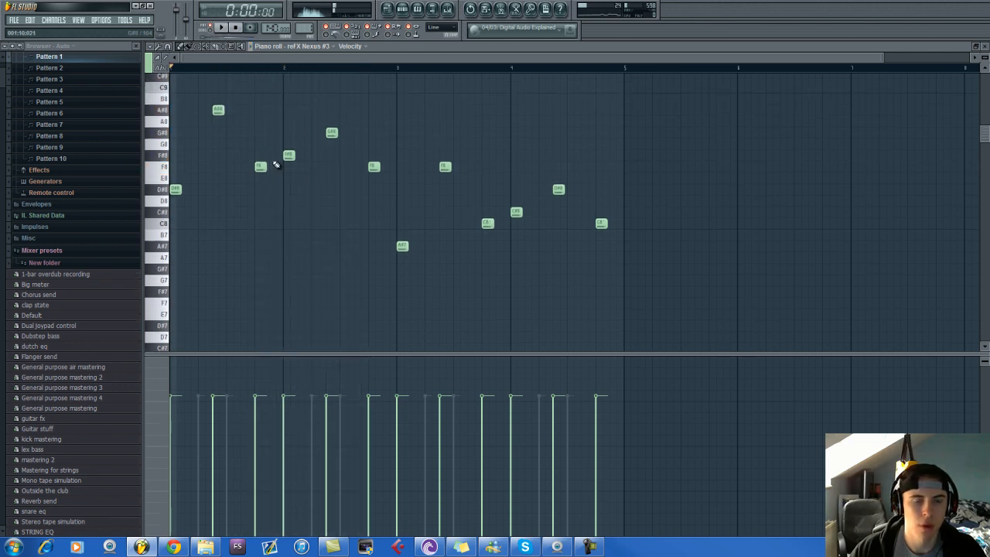
# Lengthen the last note of each of the four bars to reach the end of its bar.
pyautogui.moveTo(280, 174); pyautogui.dragTo(283, 177)
pyautogui.press('space')
pyautogui.rightClick(374, 168)
pyautogui.click(372, 167)
pyautogui.moveTo(489, 223); pyautogui.dragTo(510, 223)
pyautogui.rightClick(599, 224)
pyautogui.click(596, 224)
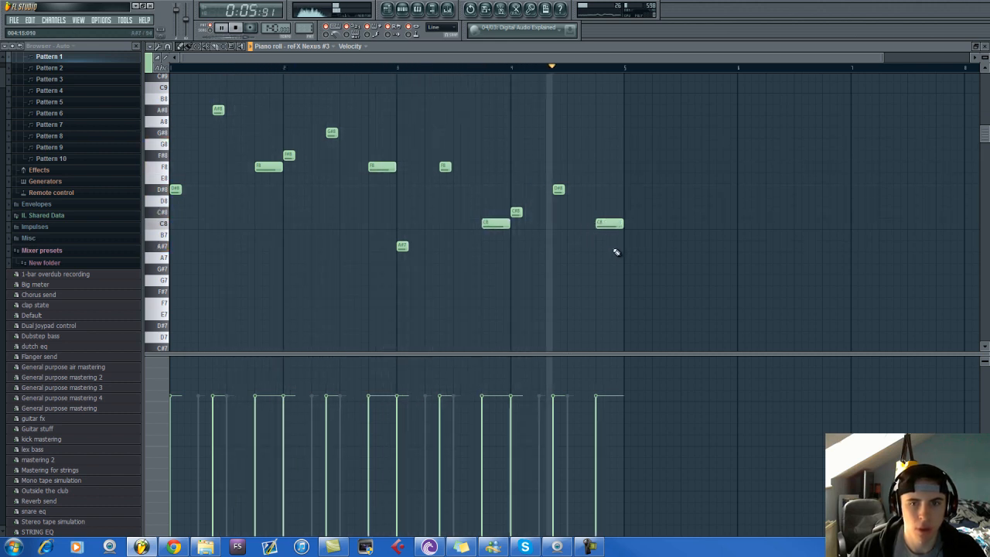
# Try C#8 for the last note of bar 4 and F#8 for the last note of bar 2, and restore C8 and F8.
pyautogui.moveTo(606, 224); pyautogui.dragTo(605, 212)
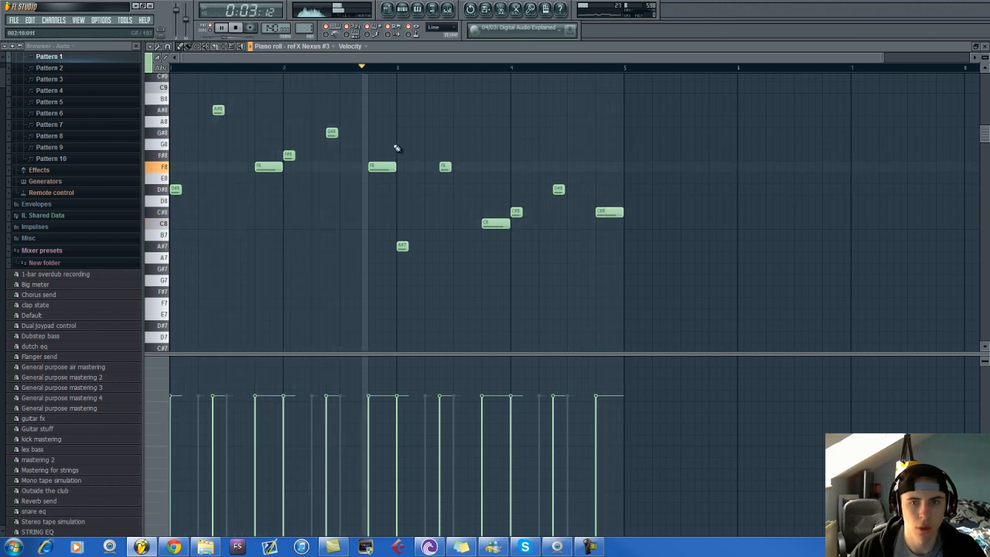
pyautogui.moveTo(382, 166); pyautogui.dragTo(382, 155)
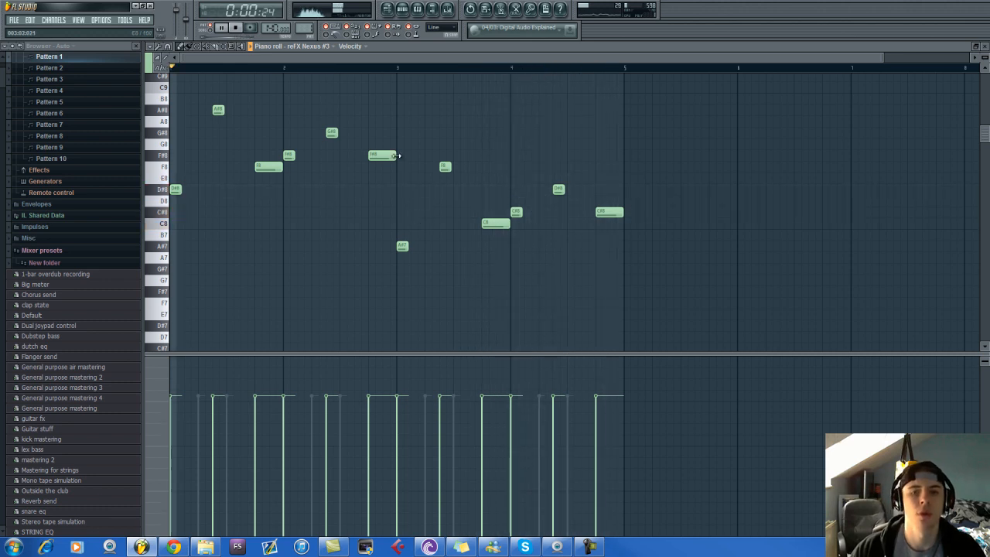
pyautogui.moveTo(382, 154); pyautogui.dragTo(382, 167)
pyautogui.moveTo(607, 211); pyautogui.dragTo(606, 223)
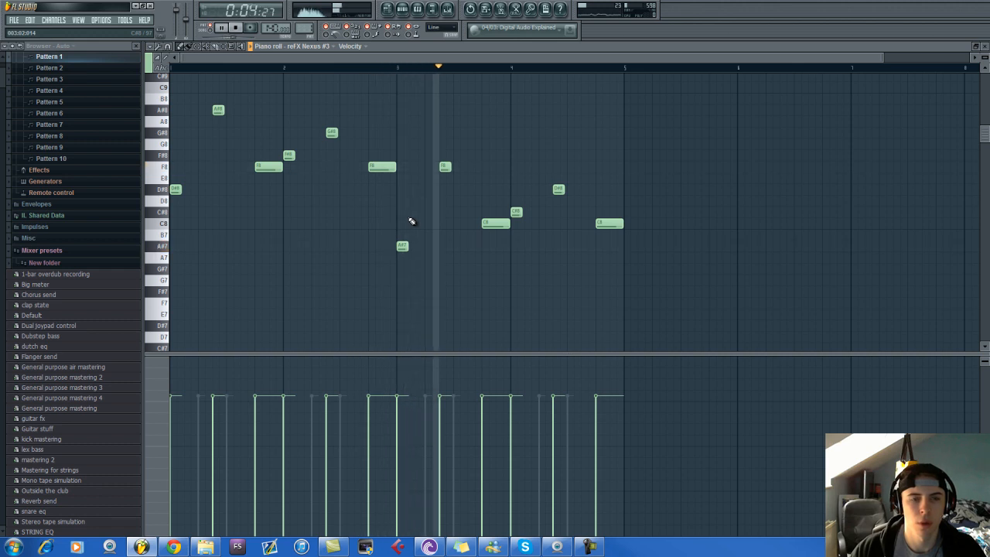
# Move the first note of bar 3 up an octave to A#8 and listen to the melody.
pyautogui.moveTo(402, 245); pyautogui.dragTo(402, 106)
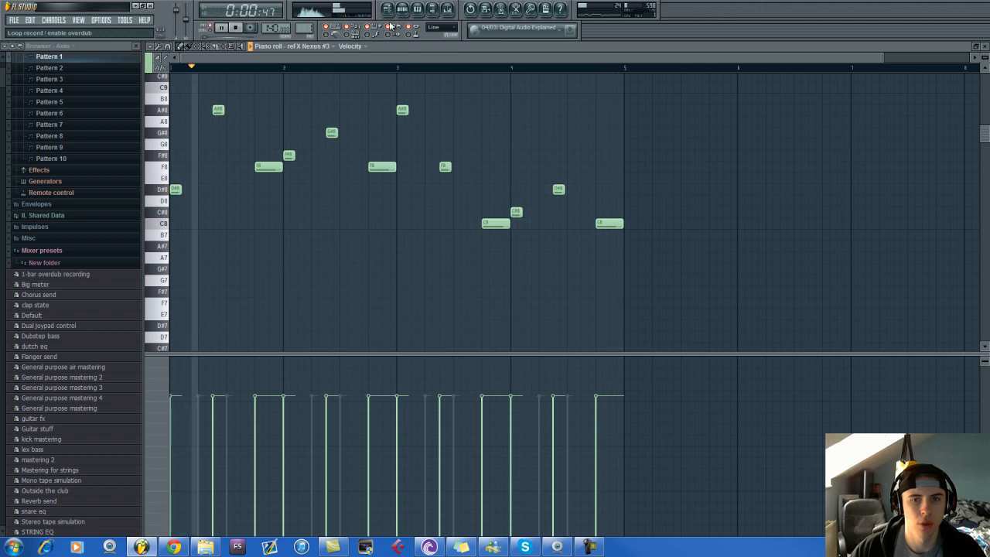
pyautogui.scroll(-2, 271, 210)
pyautogui.press('space')
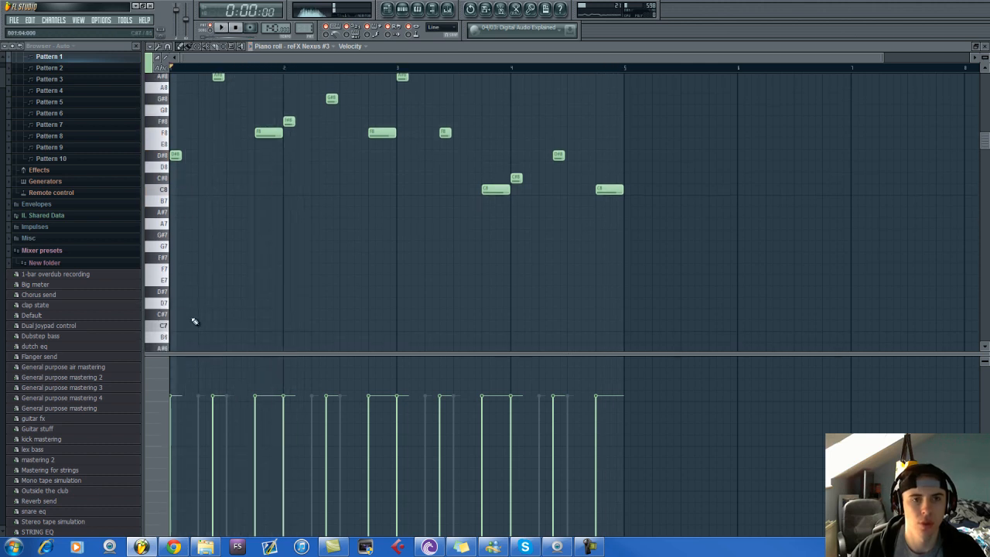
# Add a sustained D#6 note from the start of bar 1 through the first beat of bar 2.
pyautogui.moveTo(281, 299); pyautogui.dragTo(312, 294)
pyautogui.scroll(-4, 201, 265)
pyautogui.press('space')
pyautogui.moveTo(186, 222); pyautogui.dragTo(183, 301)
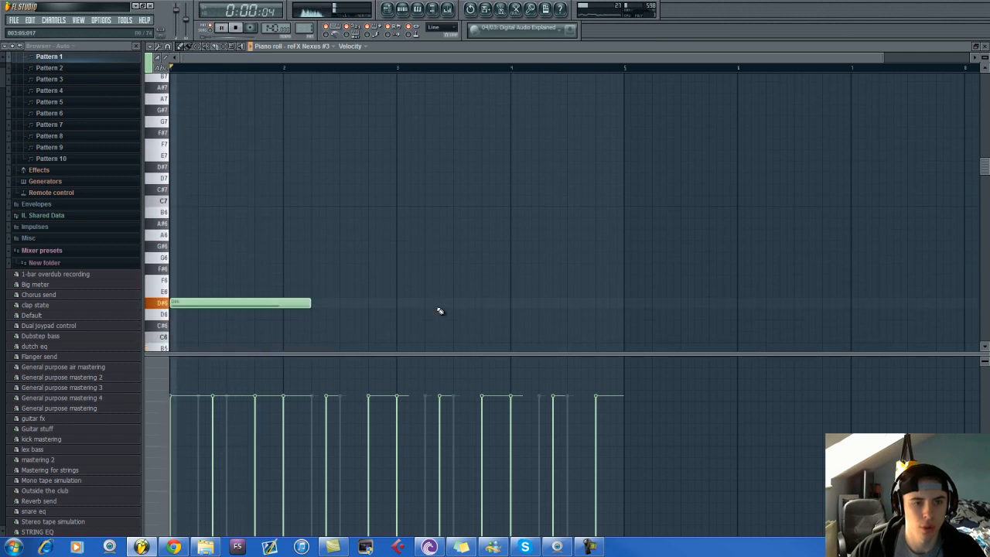
# Add a sustained A#5 note from the start of bar 3 through the first beat of bar 4 during playback.
pyautogui.scroll(-4, 395, 317)
pyautogui.press('space')
pyautogui.click(403, 291)
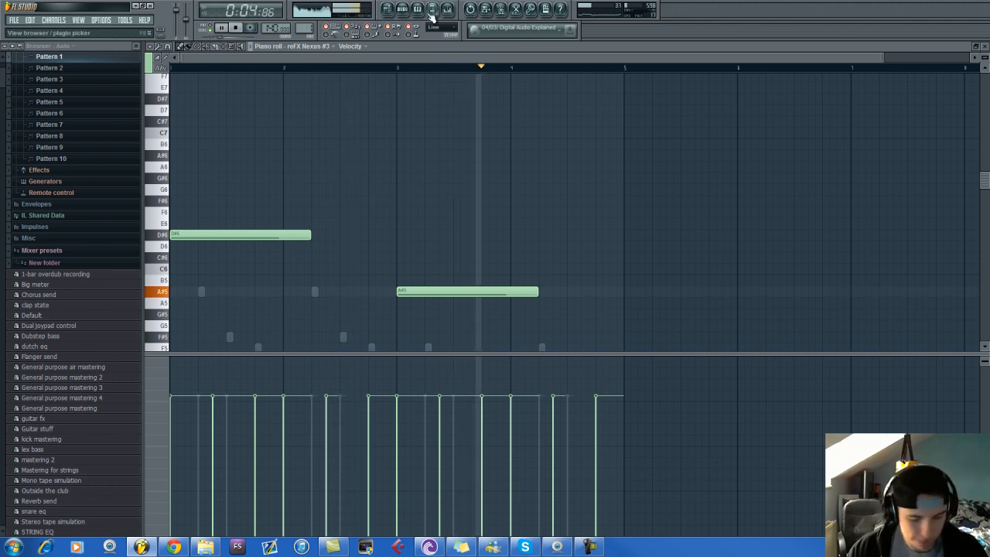
# Stop playback and delete all existing pattern blocks from the playlist.
pyautogui.press('F6')
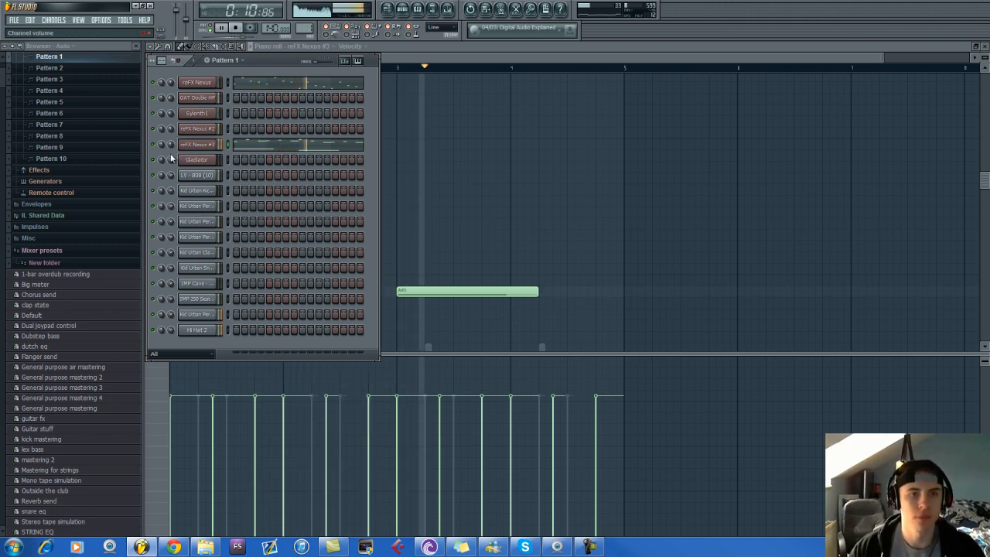
pyautogui.click(404, 9)
pyautogui.click(389, 12)
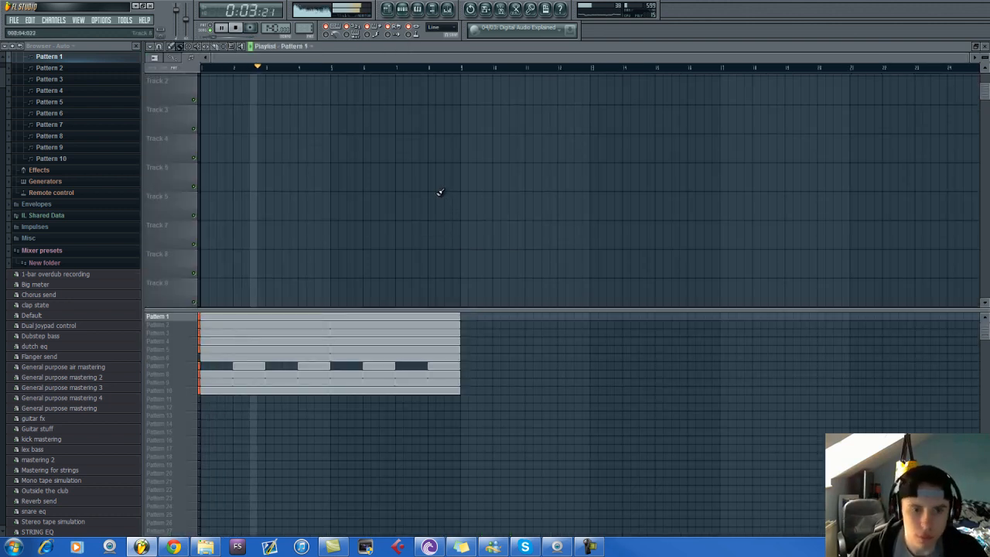
pyautogui.press('space')
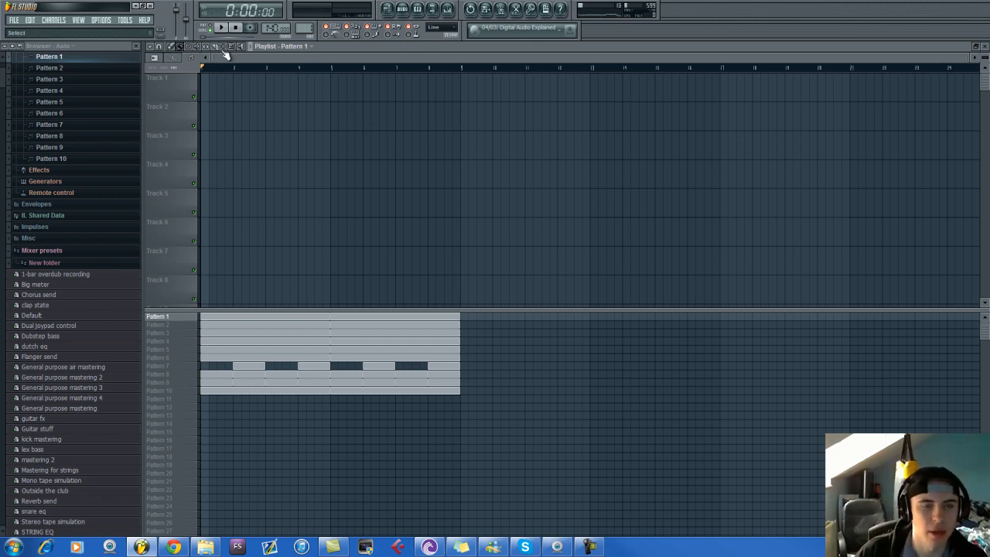
pyautogui.hotkey('ctrl', 'a')
pyautogui.press('Delete')
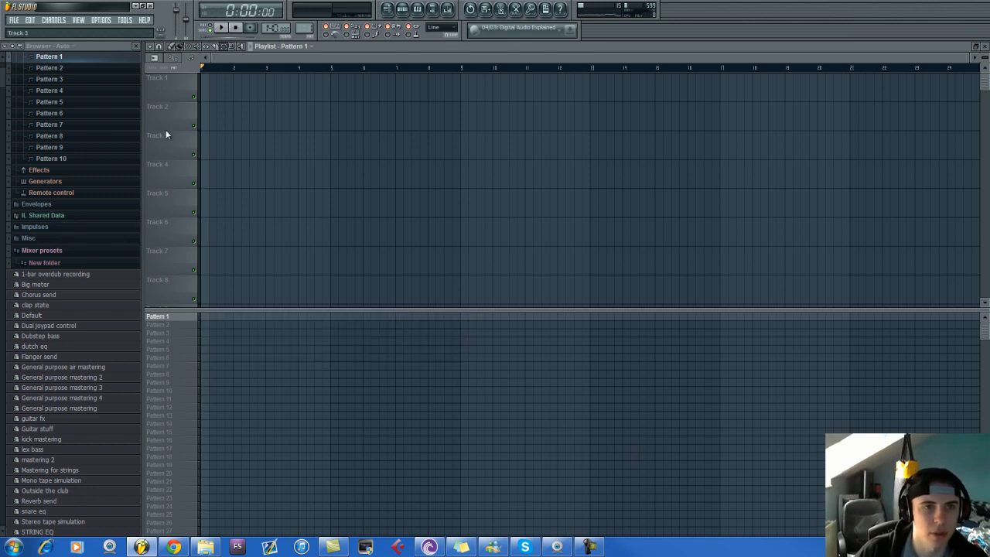
# Move all of the reFX Nexus #3 notes from Pattern 1 into the next empty pattern.
pyautogui.click(416, 9)
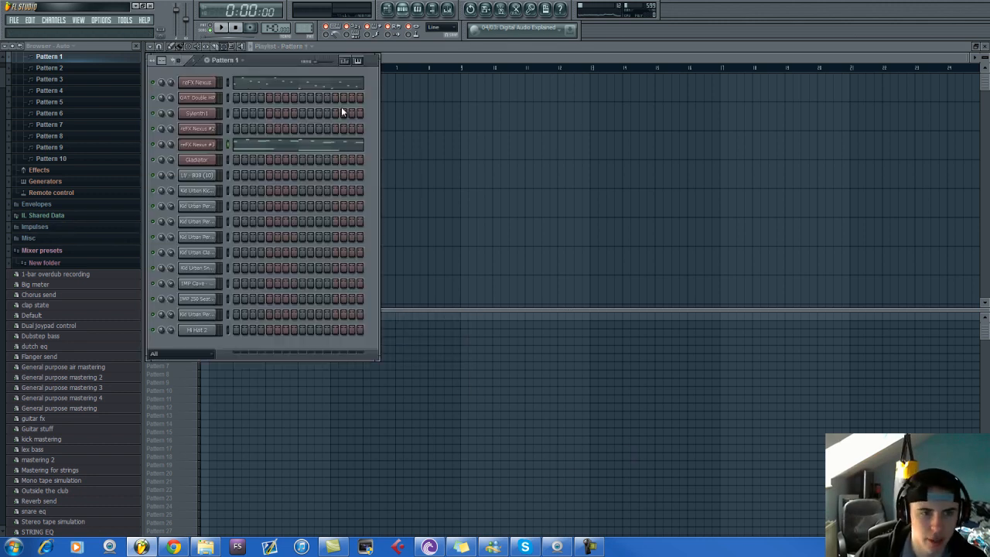
pyautogui.click(313, 148)
pyautogui.moveTo(169, 91); pyautogui.dragTo(172, 344)
pyautogui.scroll(-3, 192, 312)
pyautogui.scroll(-1, 198, 316)
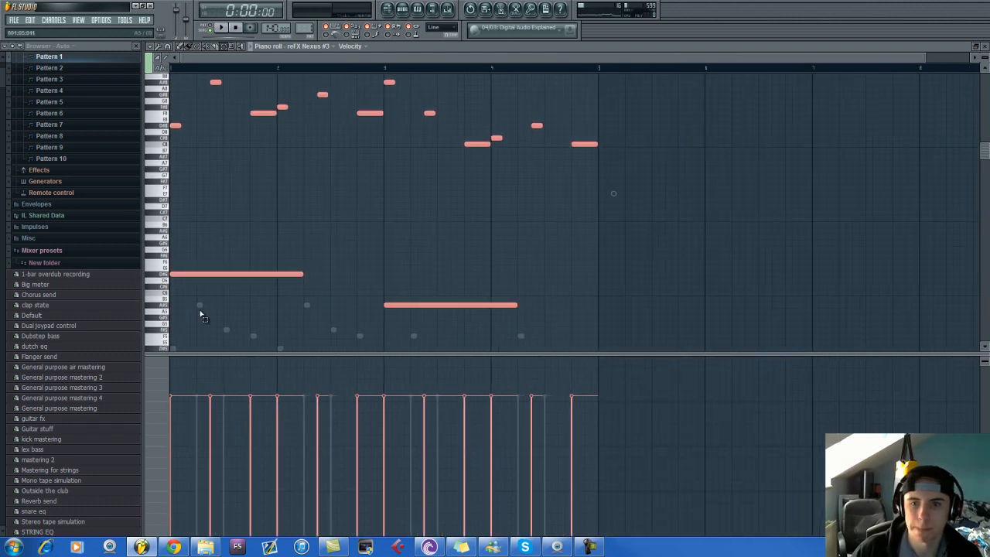
pyautogui.press('Delete')
pyautogui.click(305, 30)
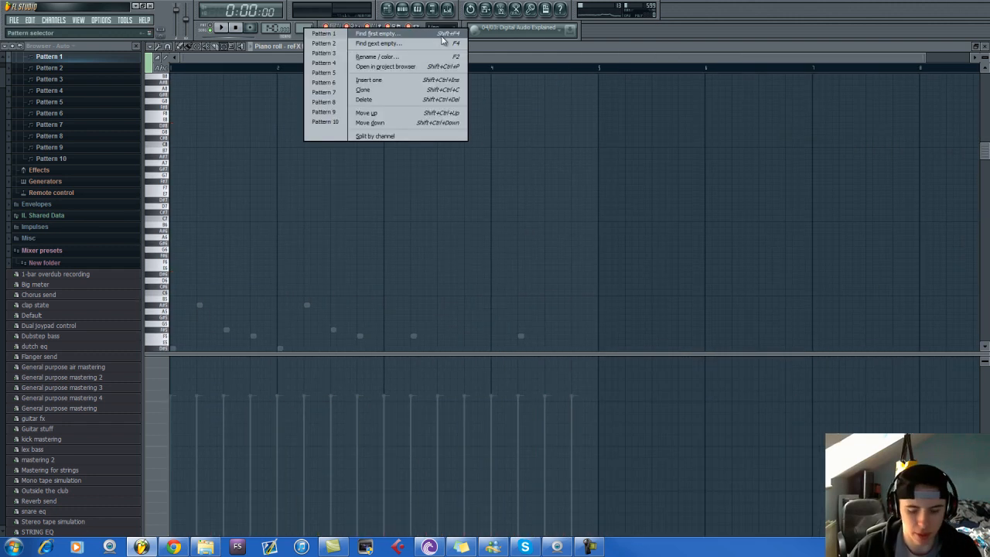
pyautogui.click(371, 42)
pyautogui.hotkey('ctrl', 'v')
# Fill the playlist's Pattern 1 row with blocks from bar 1 through bar 16 and play the start.
pyautogui.click(394, 8)
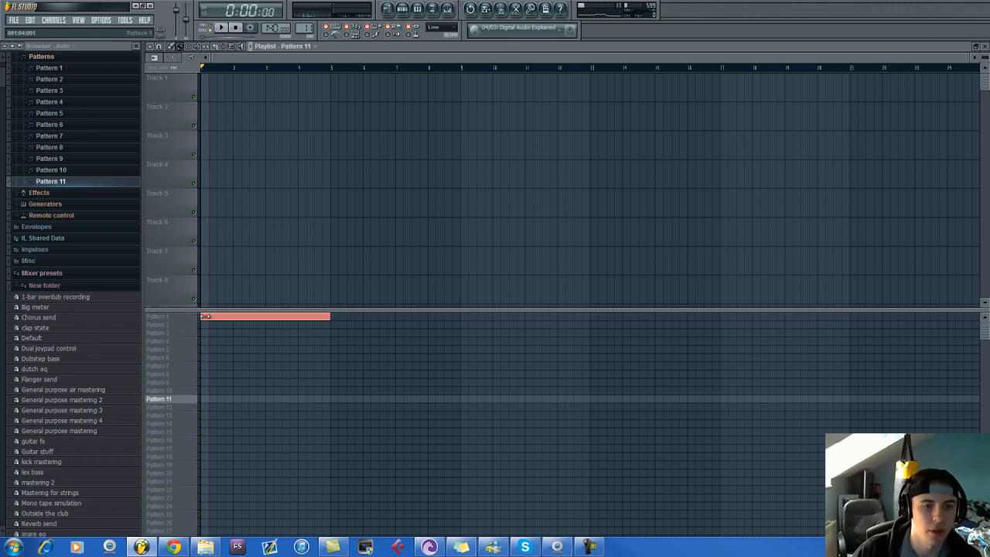
pyautogui.moveTo(350, 315); pyautogui.dragTo(634, 317)
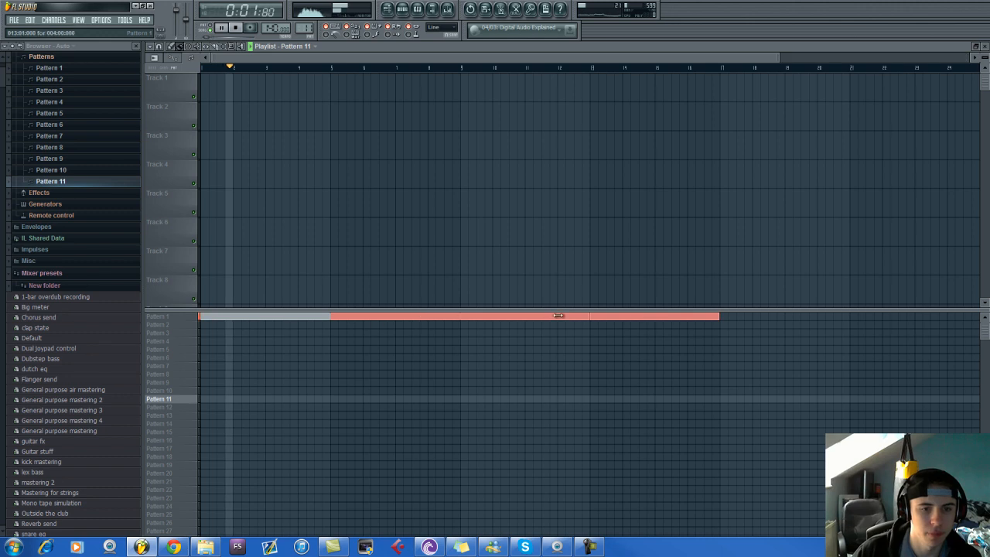
pyautogui.click(402, 9)
pyautogui.press('space')
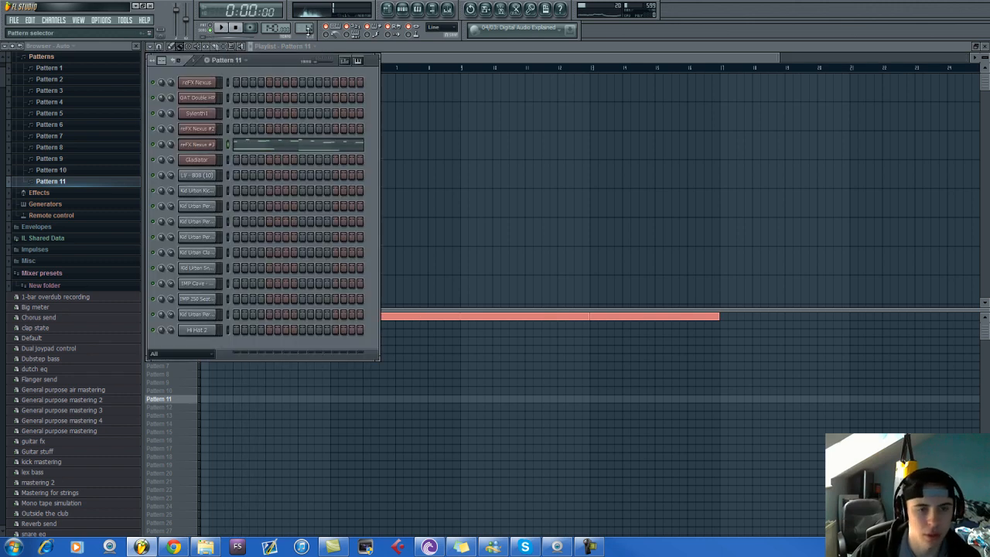
# Fill the Pattern 2 row with blocks from bar 1 through bar 16 and play the arrangement.
pyautogui.moveTo(310, 29); pyautogui.dragTo(312, 161)
pyautogui.click(395, 135)
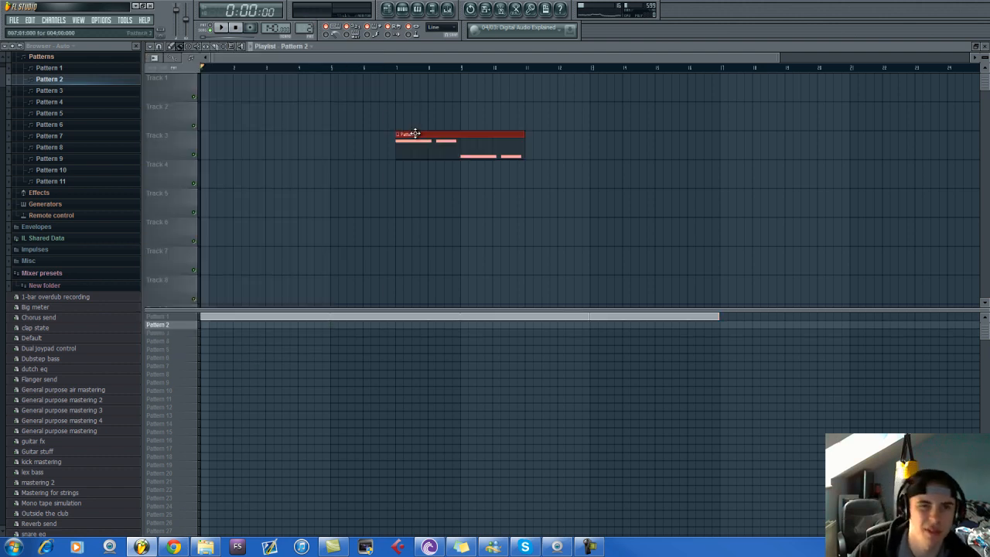
pyautogui.press('space')
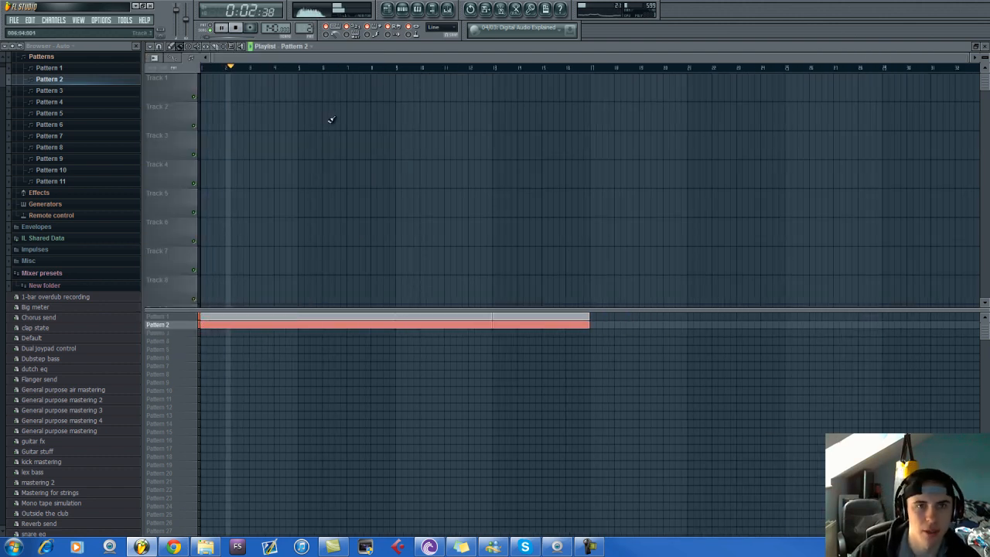
# In Pattern 2's reFX Nexus #2 part, nudge the second D#3 and second A#2 notes slightly earlier and replay.
pyautogui.click(403, 10)
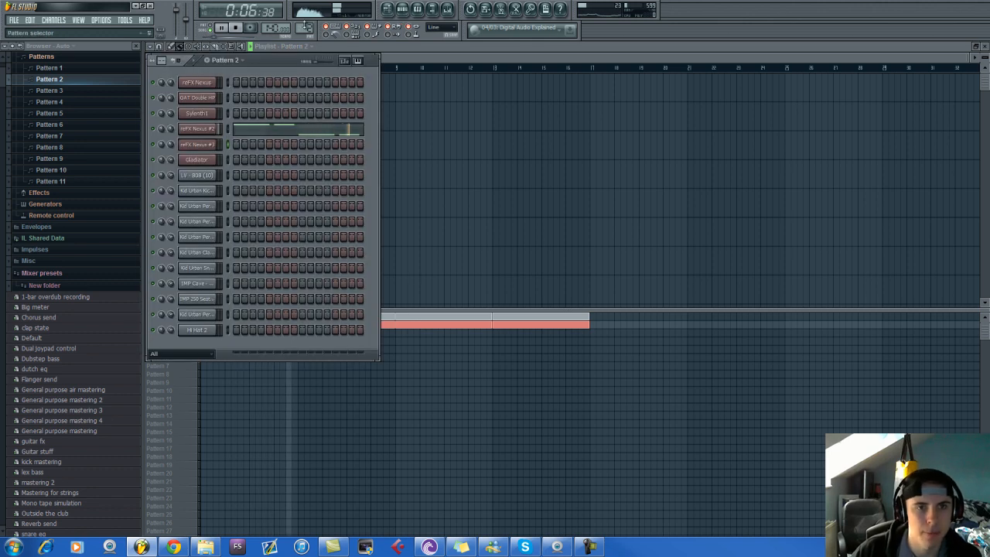
pyautogui.click(334, 133)
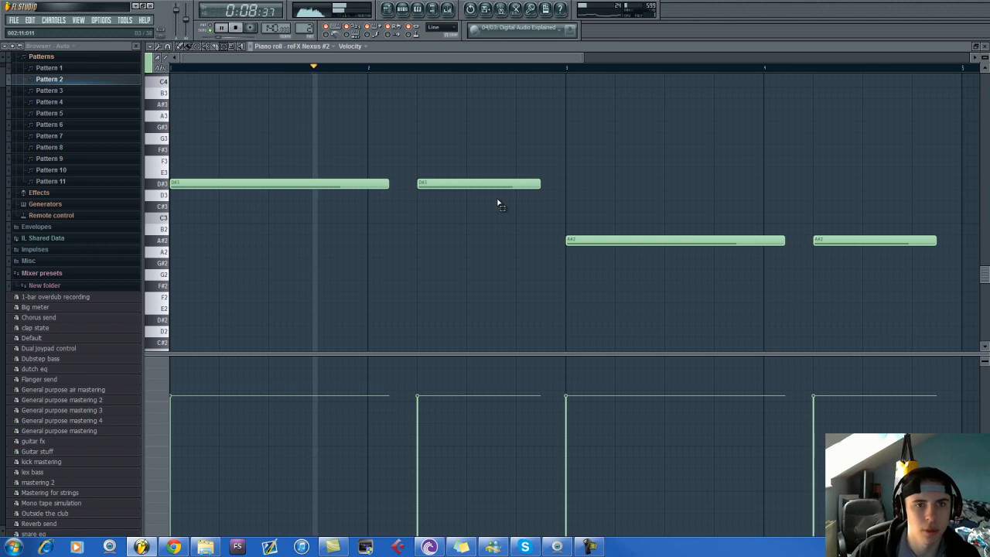
pyautogui.press('space')
pyautogui.scroll(2, 499, 197)
pyautogui.moveTo(441, 184); pyautogui.dragTo(438, 184)
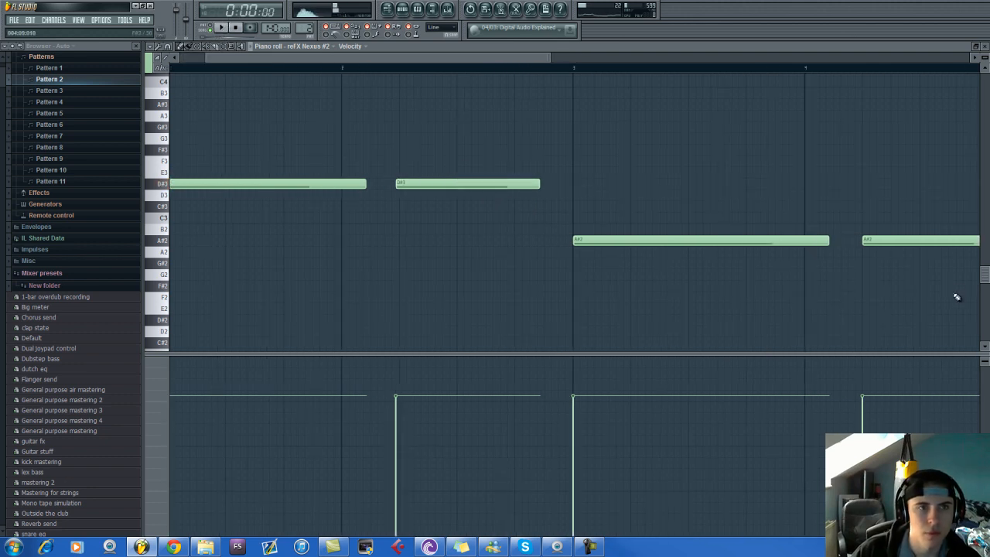
pyautogui.moveTo(897, 239); pyautogui.dragTo(893, 240)
pyautogui.press('space')
pyautogui.scroll(-1, 549, 244)
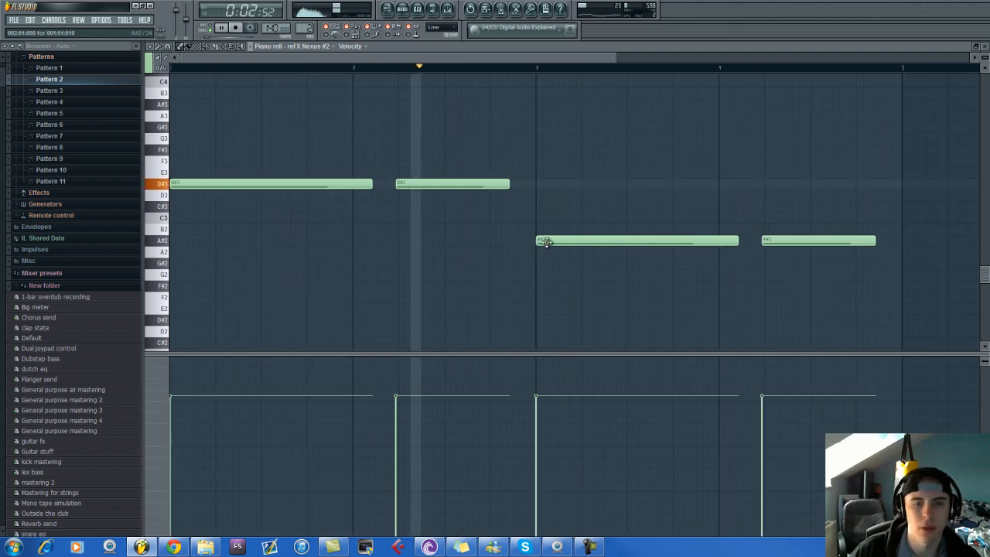
# Nudge the first A#2 note at bar 3 slightly earlier during playback, and stop after listening.
pyautogui.press('F6')
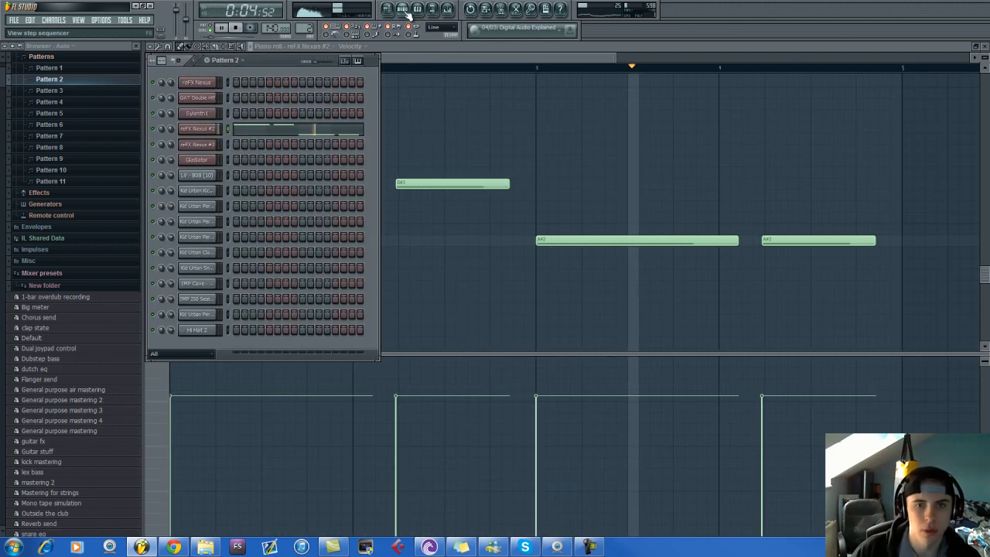
pyautogui.moveTo(581, 238); pyautogui.dragTo(577, 239)
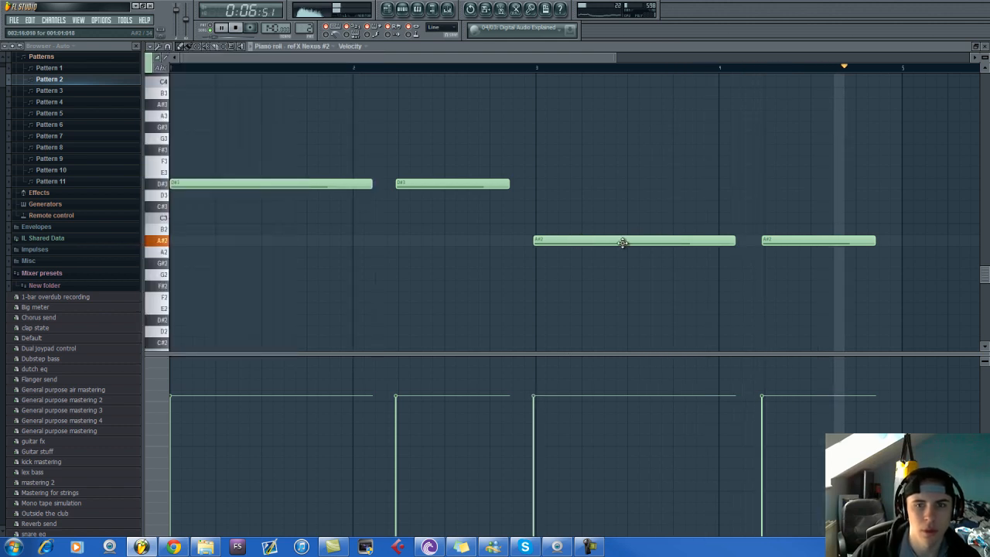
pyautogui.click(402, 9)
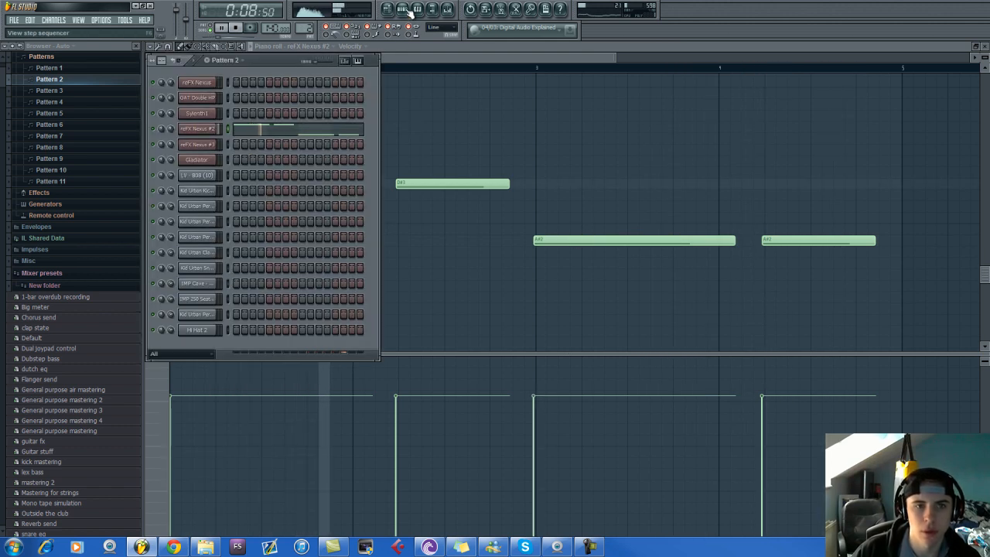
pyautogui.press('space')
# Select Pattern 3 and fill its playlist row with blocks from bar 9 through bar 16.
pyautogui.moveTo(308, 30); pyautogui.dragTo(310, 17)
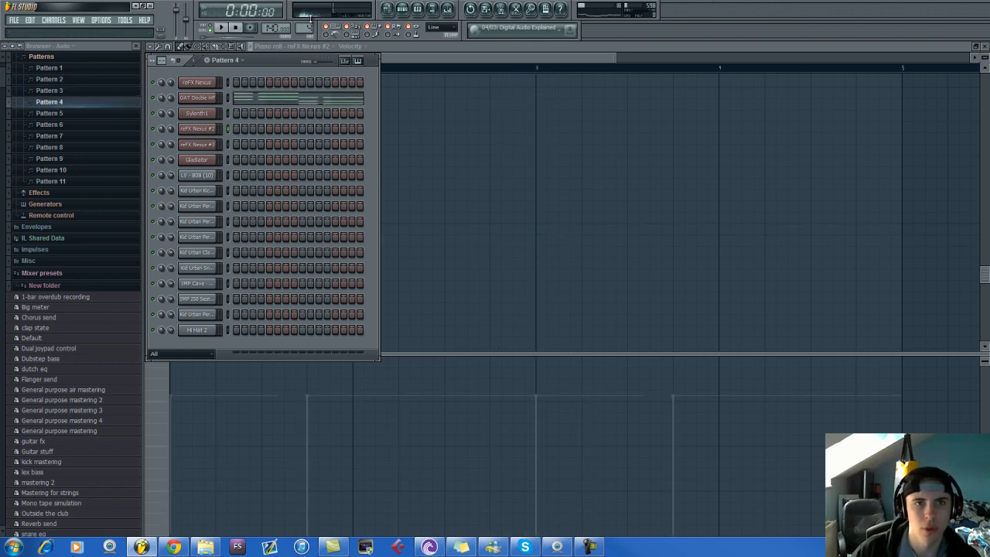
pyautogui.press('space')
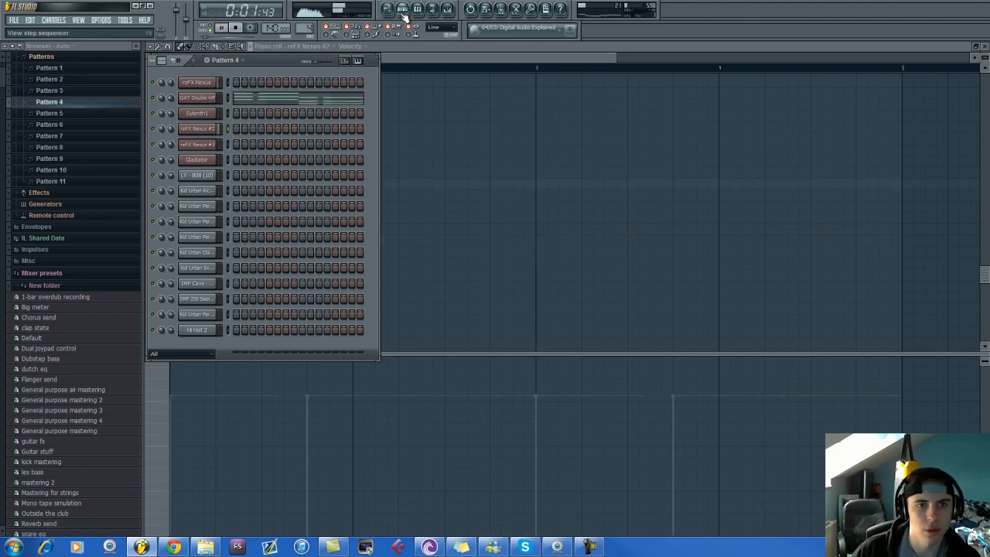
pyautogui.moveTo(308, 28)
pyautogui.mouseDown()
pyautogui.moveTo(309, 16)
pyautogui.moveTo(308, 29)
pyautogui.mouseUp()
pyautogui.press('space')
pyautogui.click(387, 9)
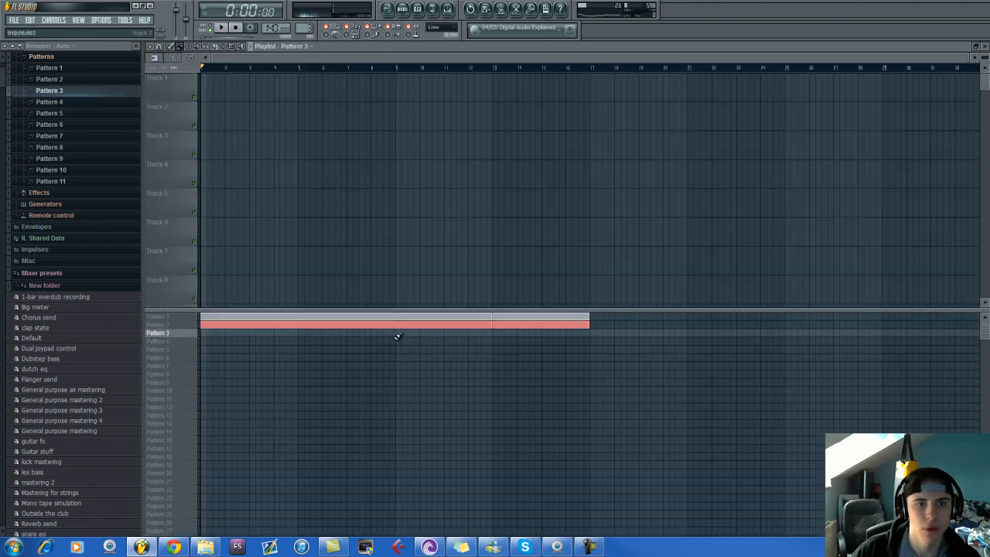
pyautogui.moveTo(398, 333); pyautogui.dragTo(519, 341)
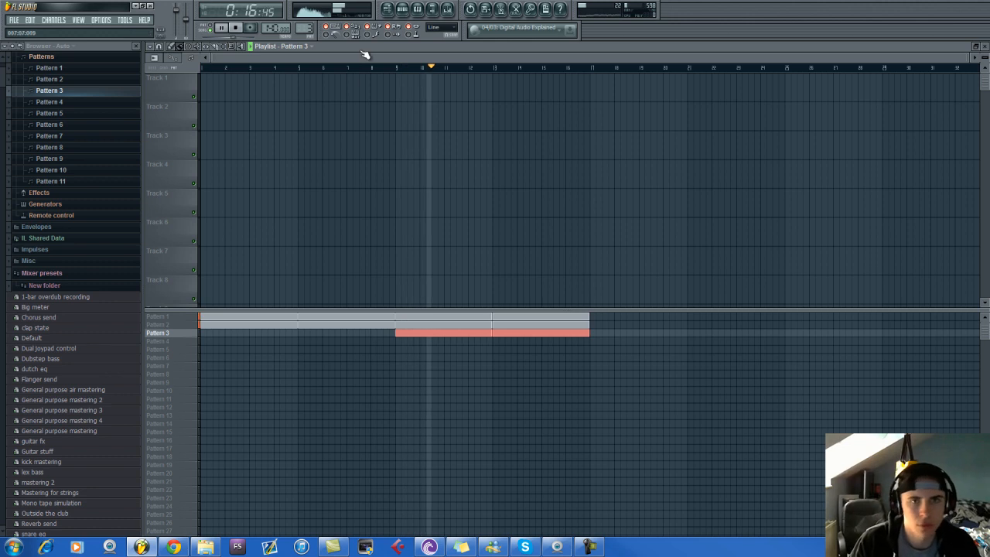
# Listen to the arrangement through the Pattern 3 section and stop with that pattern's channels shown.
pyautogui.click(403, 10)
pyautogui.click(405, 9)
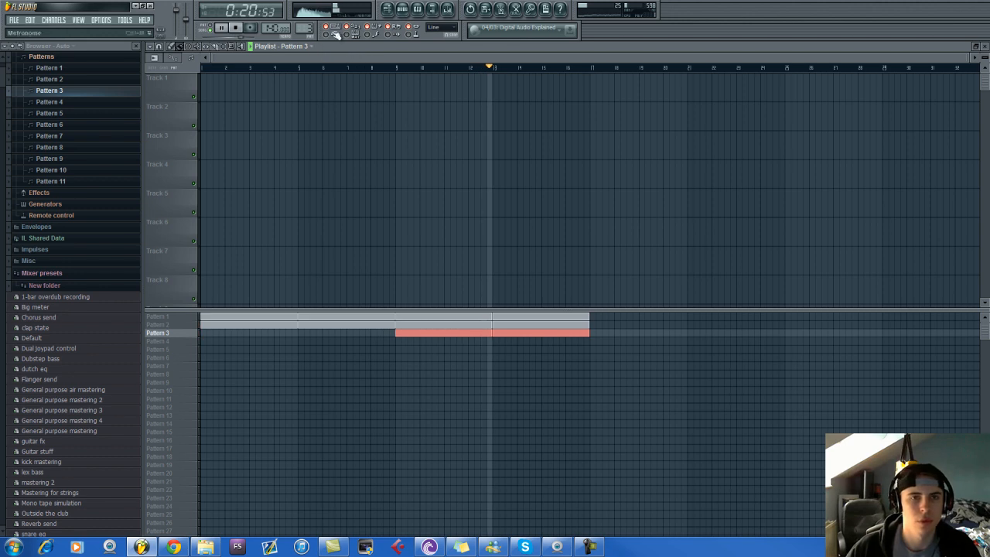
pyautogui.click(403, 9)
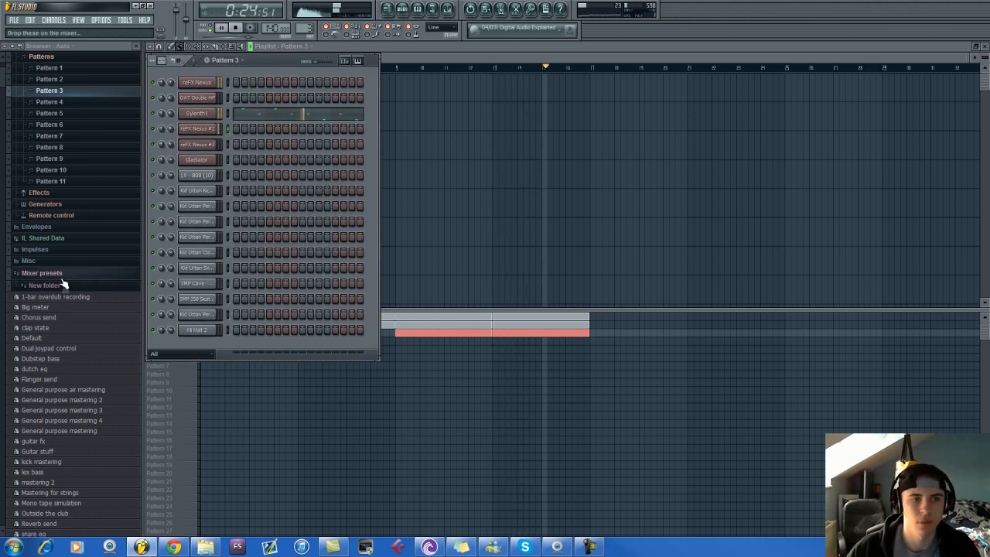
pyautogui.press('space')
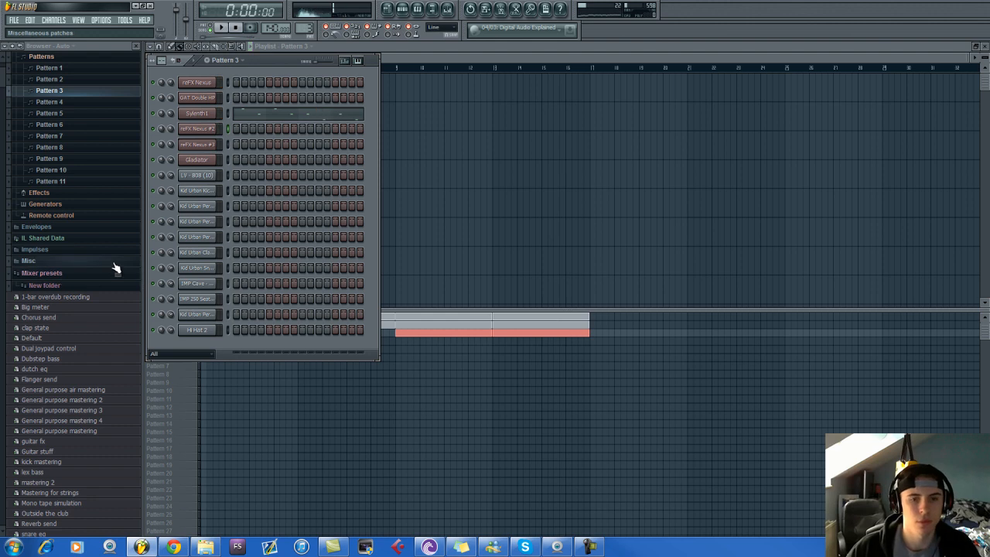
# Route Sylenth1 to mixer track 10 and add Fruity Parametric EQ 2 with band 3 boosted around 355 Hz.
pyautogui.click(195, 112)
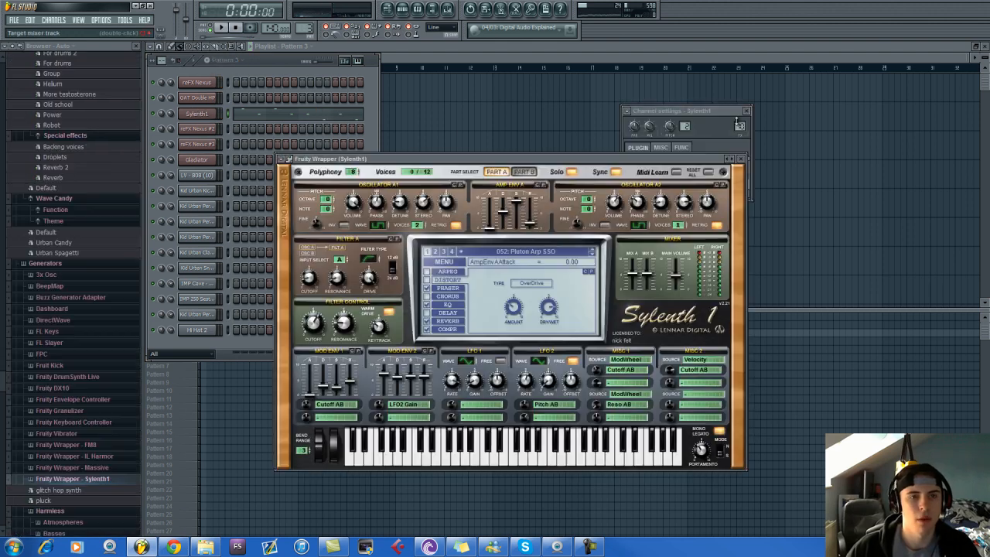
pyautogui.click(448, 10)
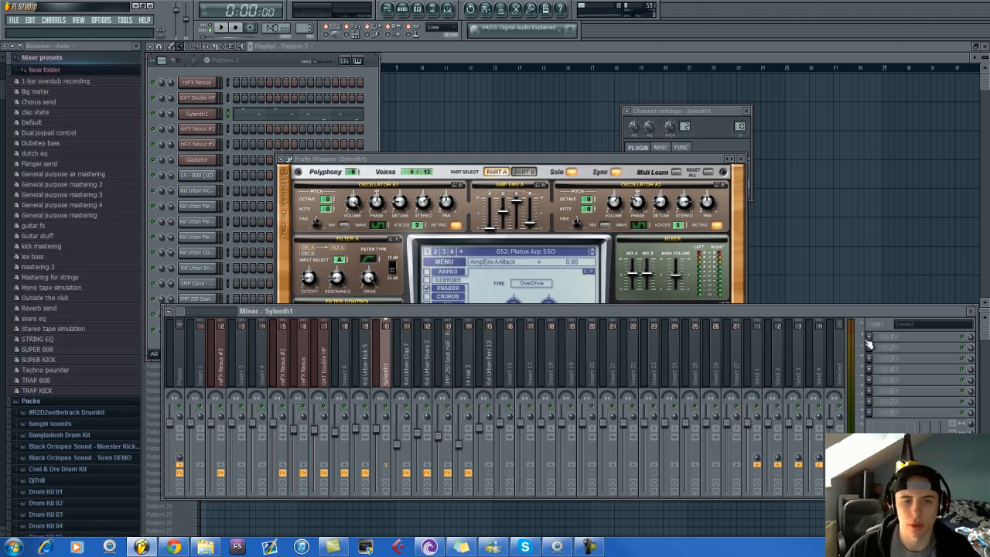
pyautogui.click(866, 341)
pyautogui.click(850, 411)
pyautogui.moveTo(249, 207); pyautogui.dragTo(256, 153)
pyautogui.moveTo(261, 495); pyautogui.dragTo(261, 153)
pyautogui.moveTo(420, 260); pyautogui.dragTo(422, 297)
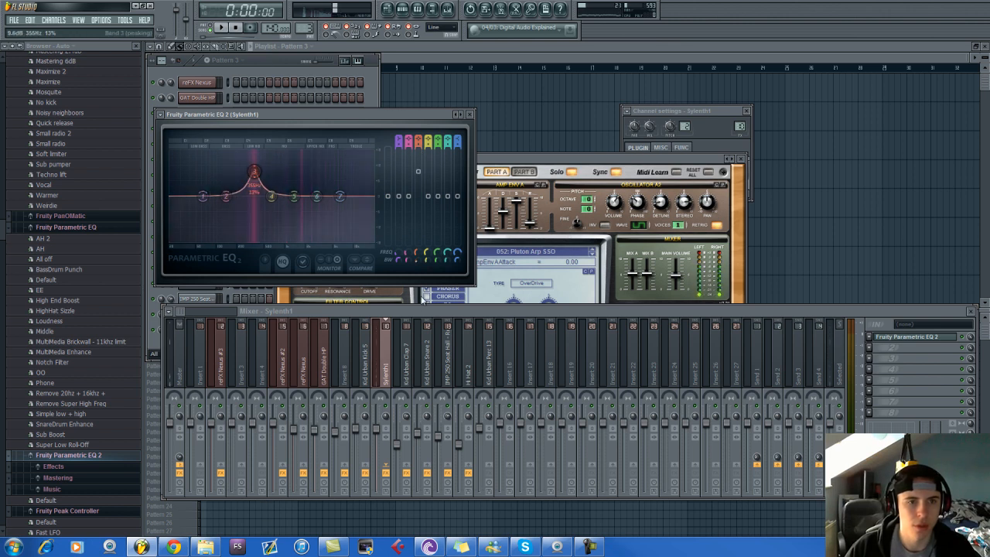
# Add KarmaFX Reverb to the Sylenth1 mixer track and play the arrangement from bar 9.
pyautogui.click(867, 359)
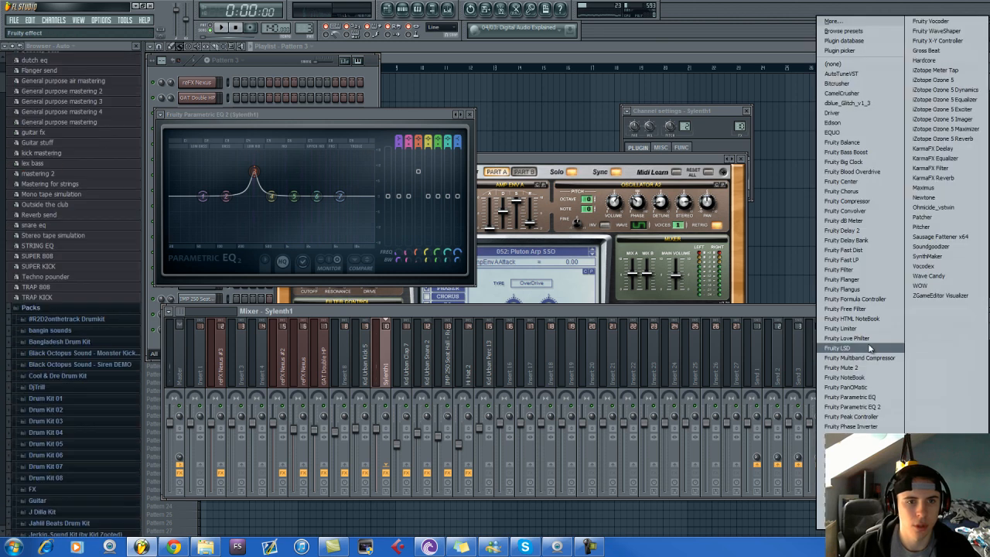
pyautogui.click(965, 178)
pyautogui.press('v')
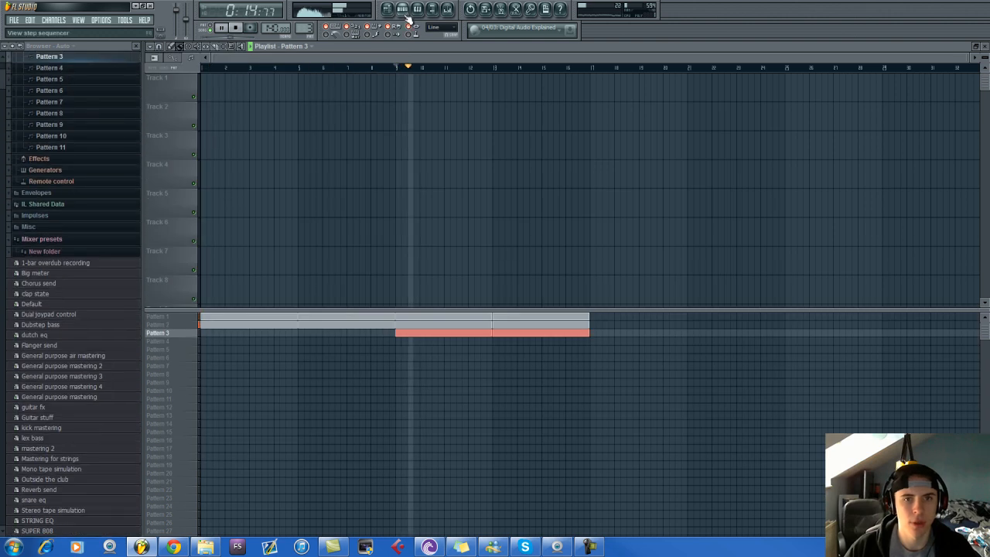
pyautogui.click(404, 11)
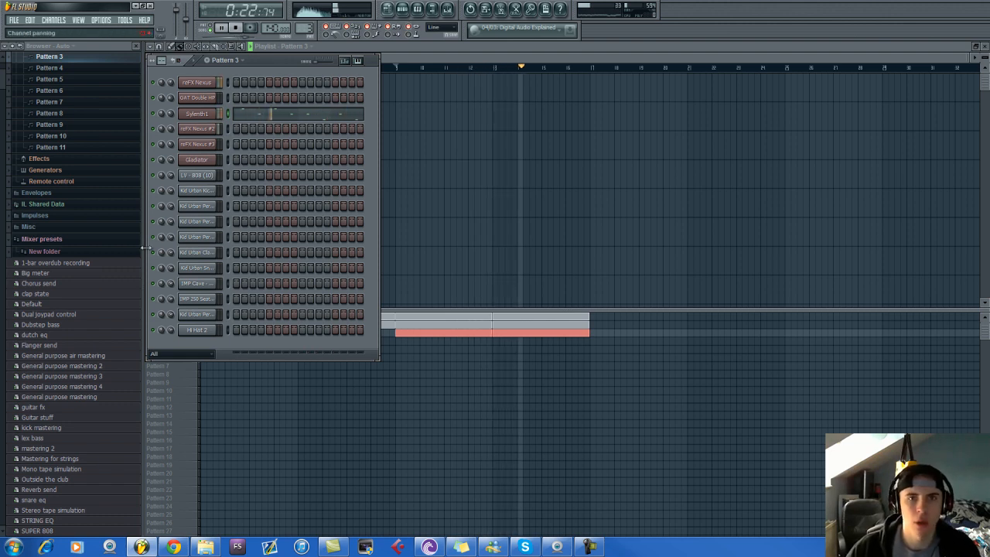
# Stop playback and insert an EDIROL Orchestral channel above the Hi Hat 2 channel.
pyautogui.click(80, 241)
pyautogui.press('space')
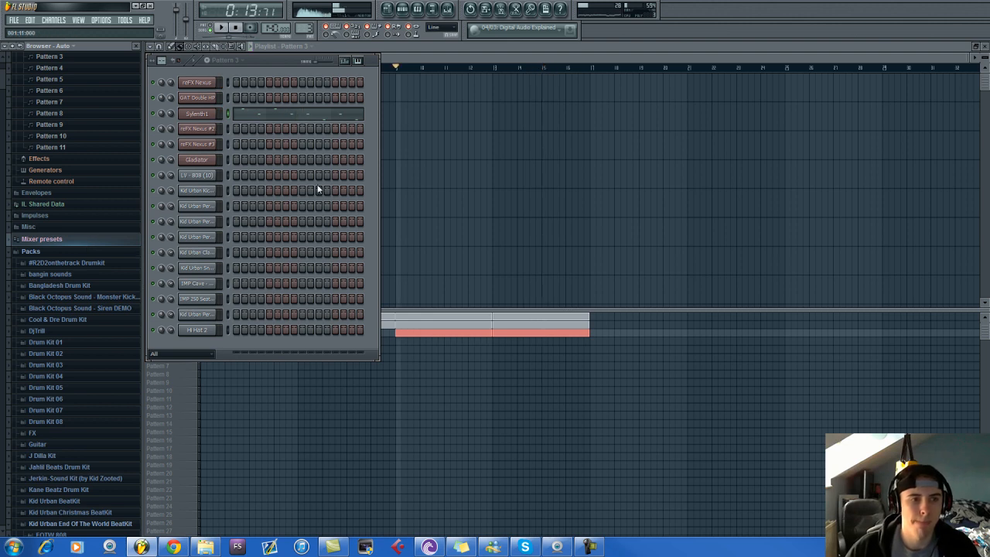
pyautogui.rightClick(207, 331)
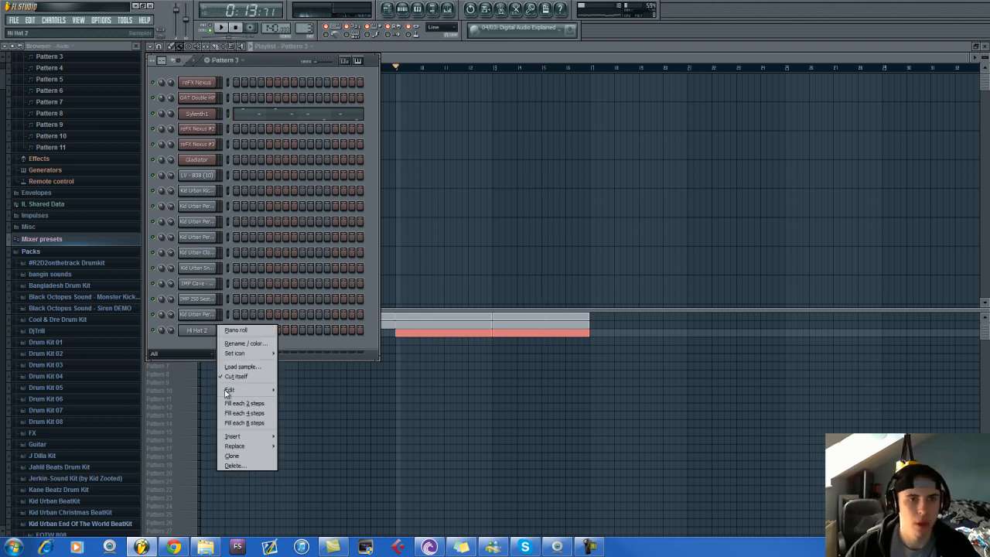
pyautogui.moveTo(235, 437)
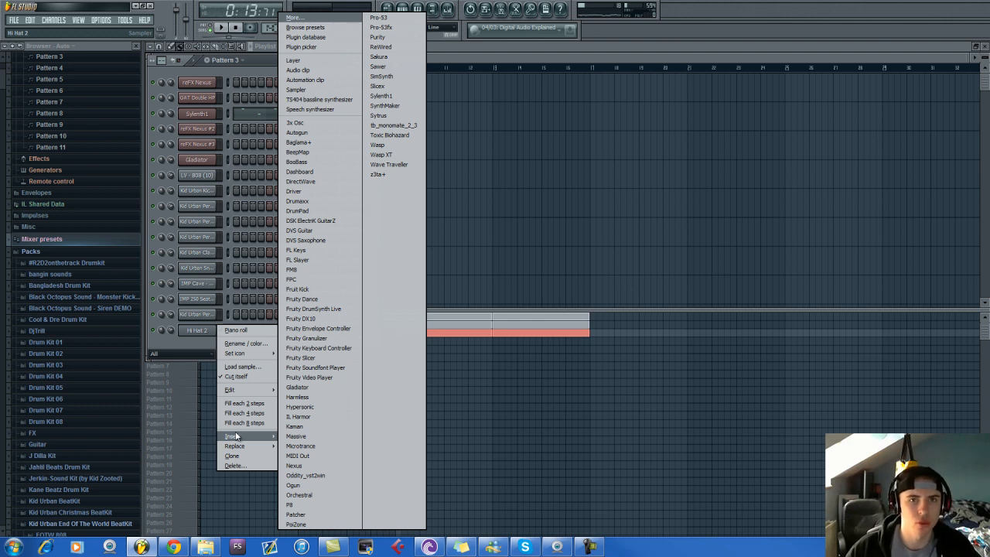
pyautogui.click(327, 494)
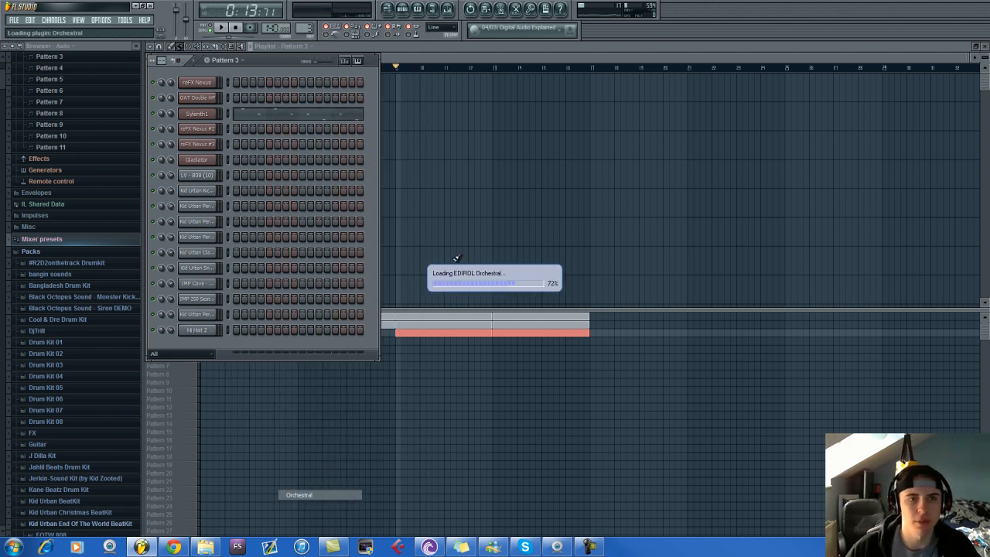
# Assign the P-0 031 Full Strings patch from the String Sections to Orchestral's part 1.
pyautogui.click(398, 308)
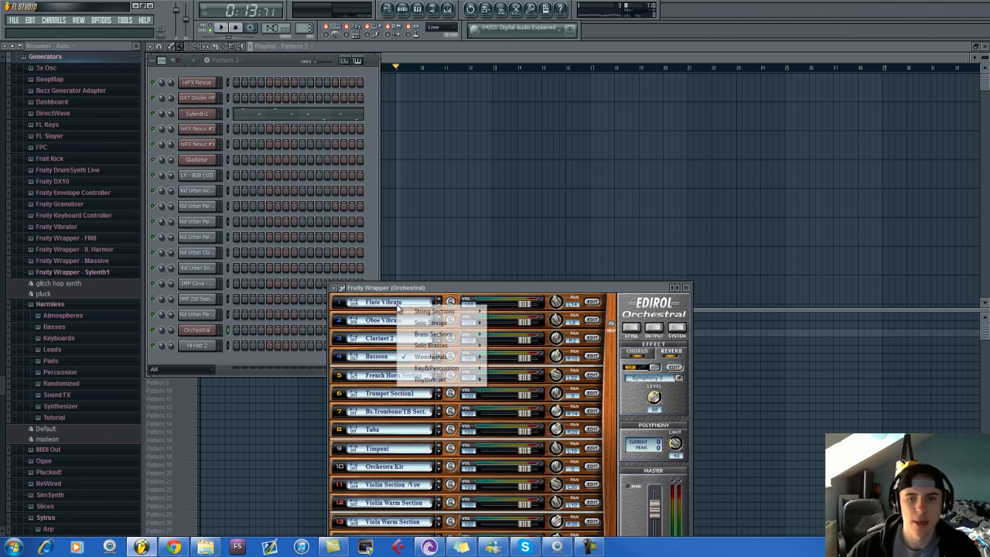
pyautogui.moveTo(445, 315)
pyautogui.moveTo(535, 374)
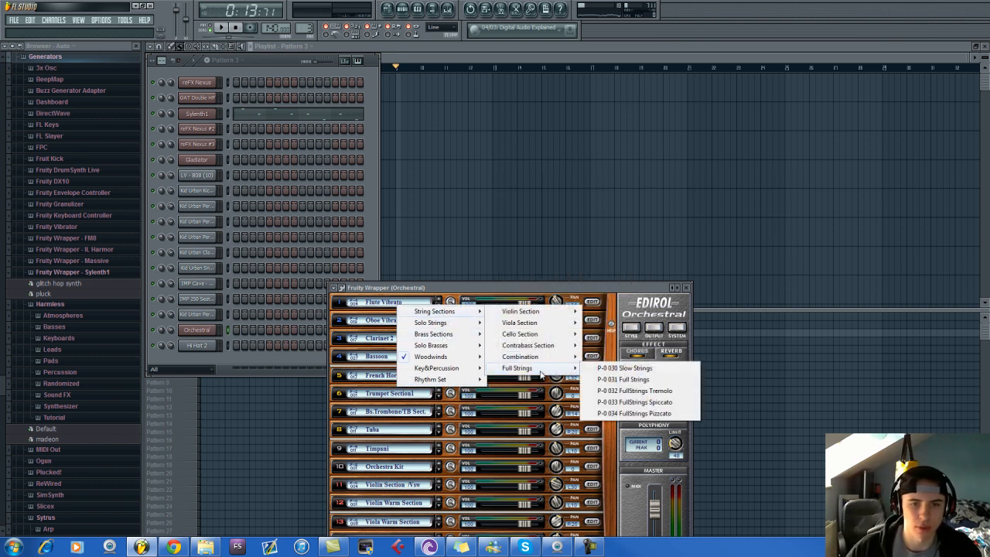
pyautogui.click(627, 380)
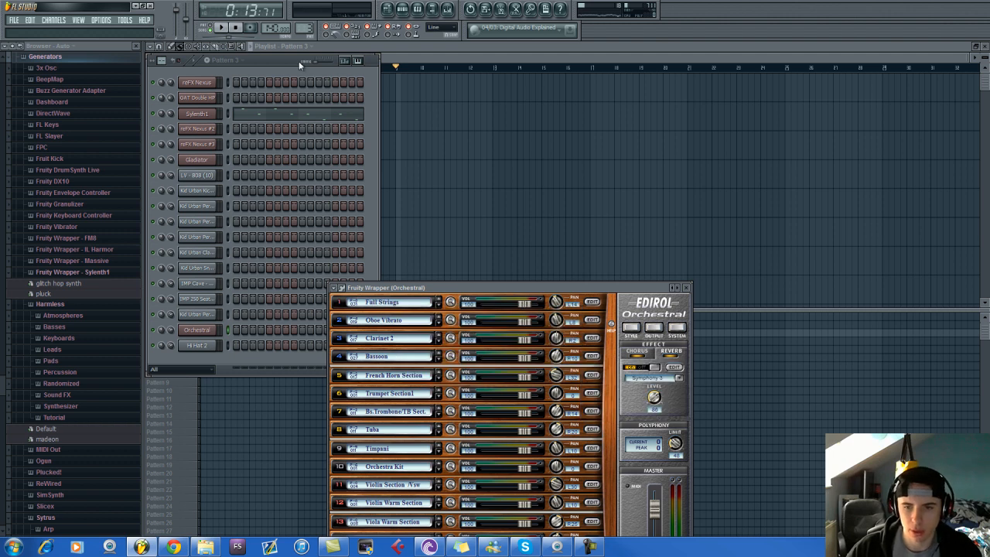
# Copy all GAT Double HP chords from Pattern 4 into the Orchestral piano roll of Pattern 2.
pyautogui.click(307, 61)
pyautogui.moveTo(306, 29); pyautogui.dragTo(311, 17)
pyautogui.click(301, 101)
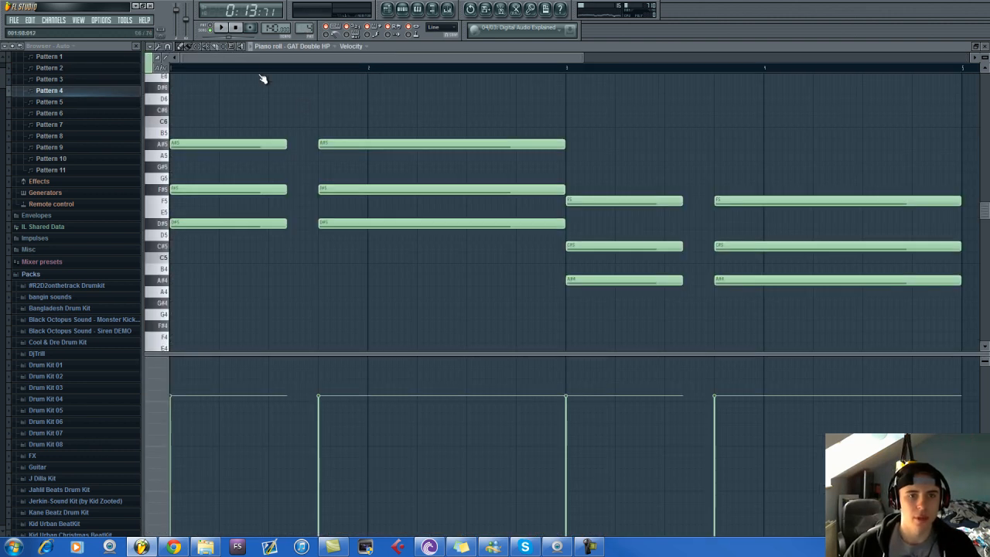
pyautogui.click(229, 48)
pyautogui.moveTo(227, 115); pyautogui.dragTo(793, 316)
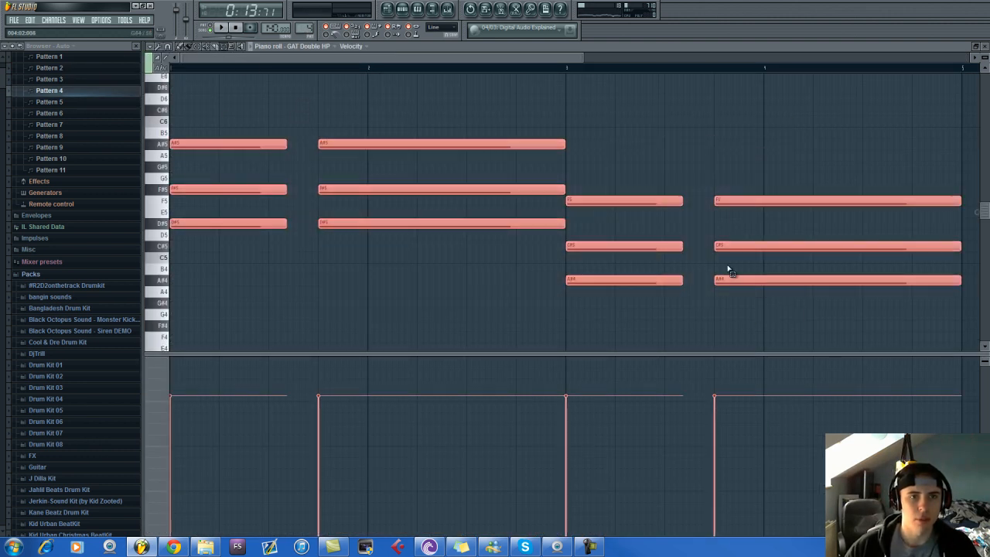
pyautogui.moveTo(304, 26); pyautogui.dragTo(307, 37)
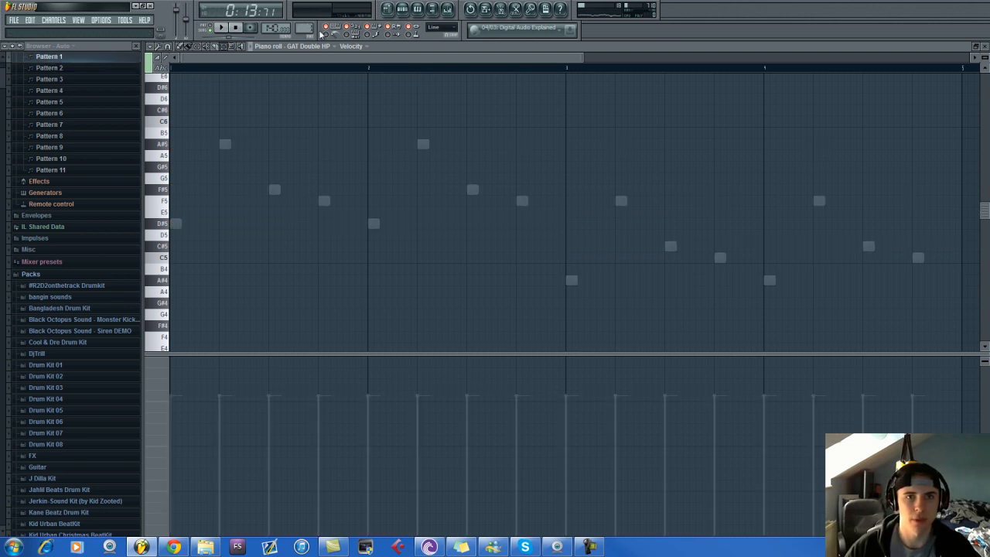
pyautogui.scroll(1, 309, 24)
pyautogui.click(402, 9)
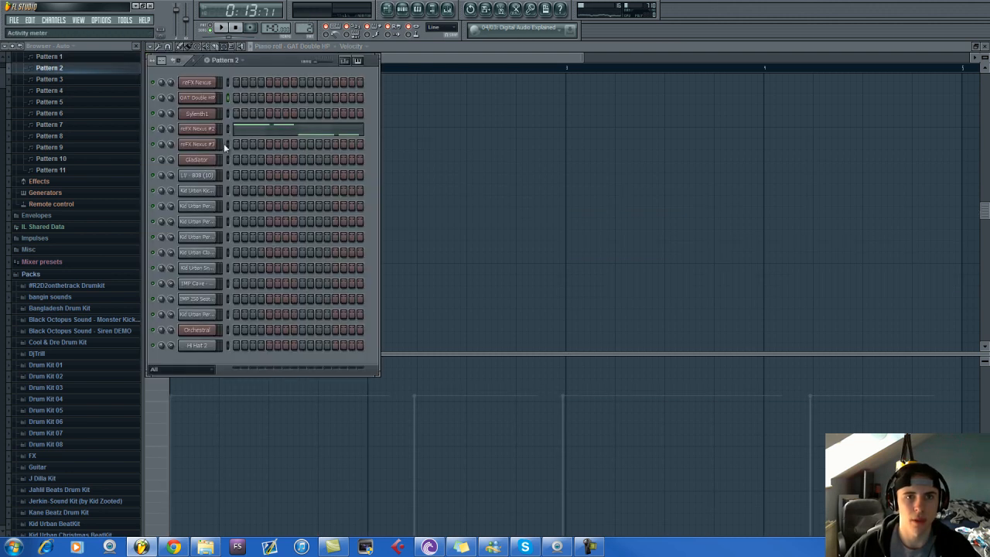
pyautogui.rightClick(197, 337)
pyautogui.click(236, 338)
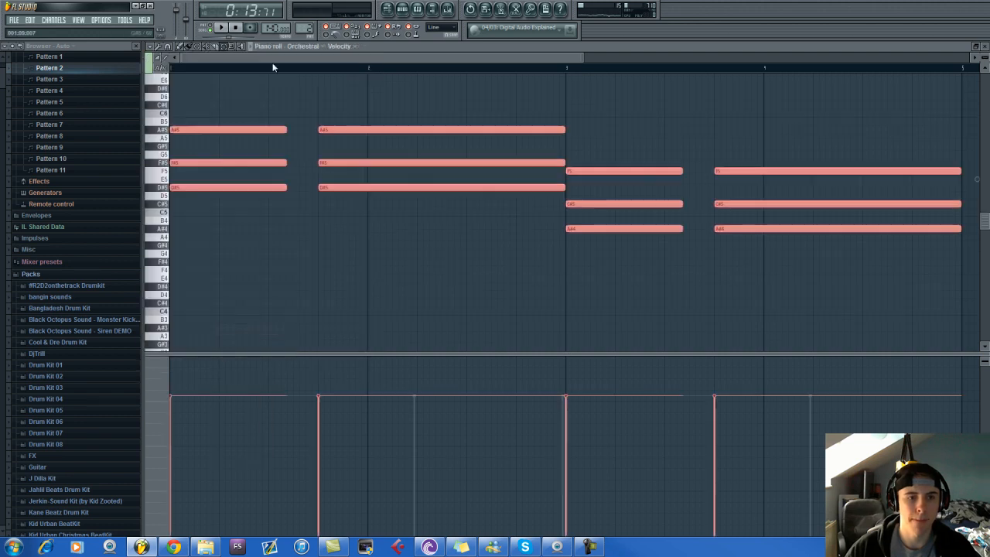
# Play the pasted Orchestral chords in Pattern 2 and cut them out of the piano roll.
pyautogui.click(218, 26)
pyautogui.scroll(-2, 283, 88)
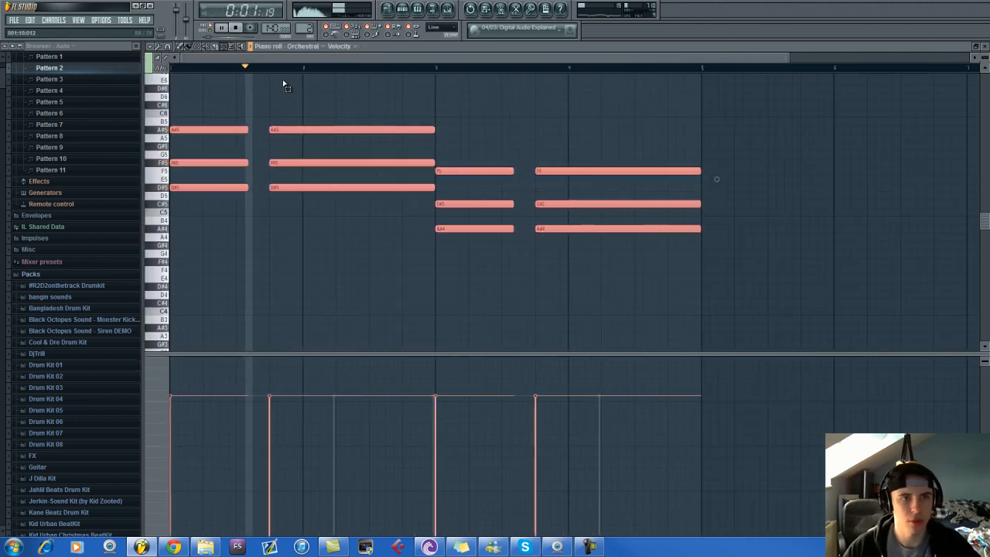
pyautogui.press('F6')
pyautogui.press('space')
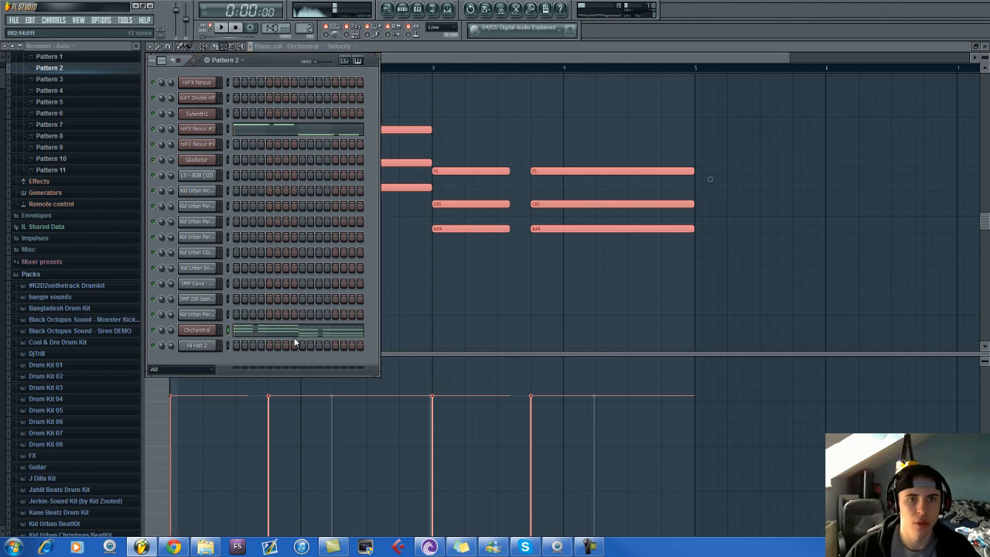
pyautogui.click(411, 58)
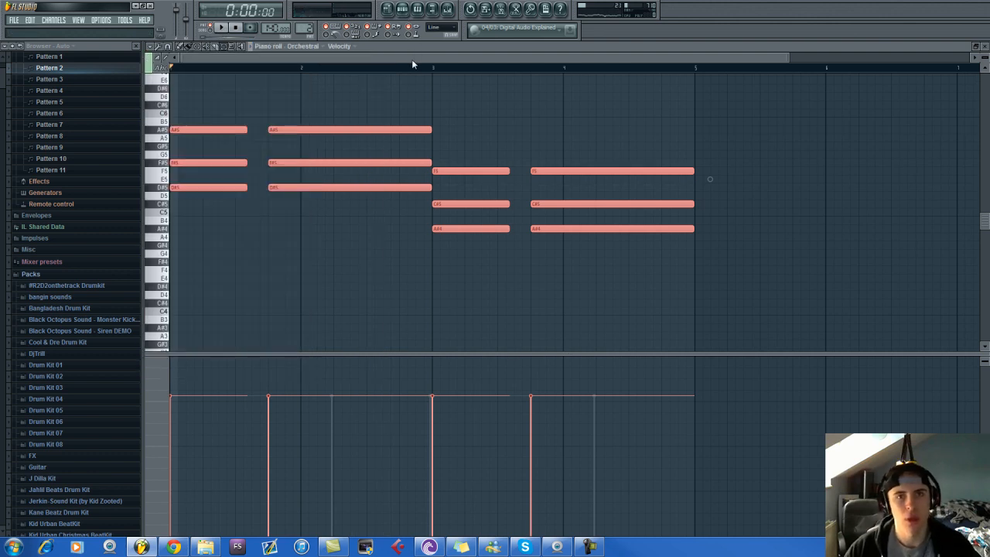
pyautogui.hotkey('ctrl', 'x')
# Delete the first three-note chord (A#5, F#5, D#5) from the GAT Double HP piano roll in Pattern 4.
pyautogui.click(403, 13)
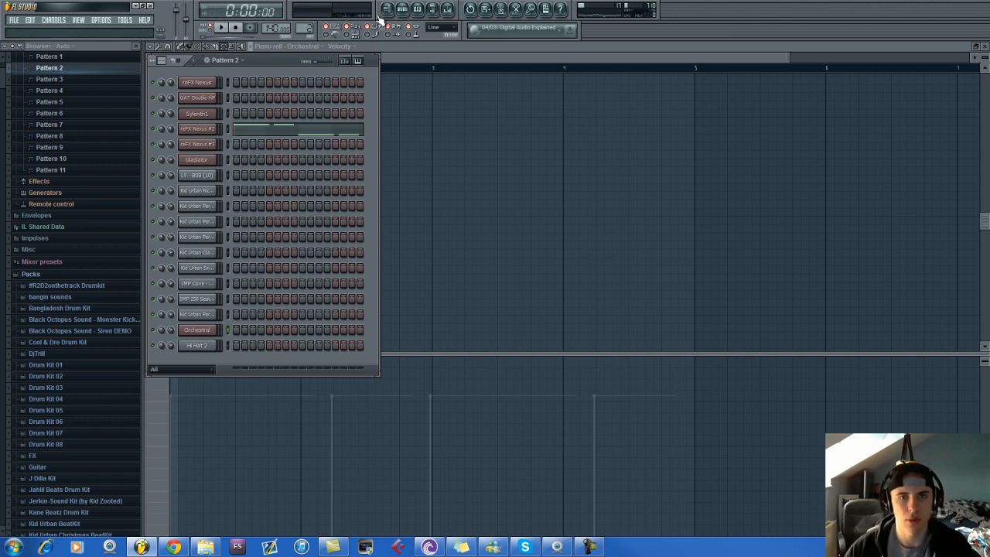
pyautogui.moveTo(304, 29); pyautogui.dragTo(307, 20)
pyautogui.click(298, 99)
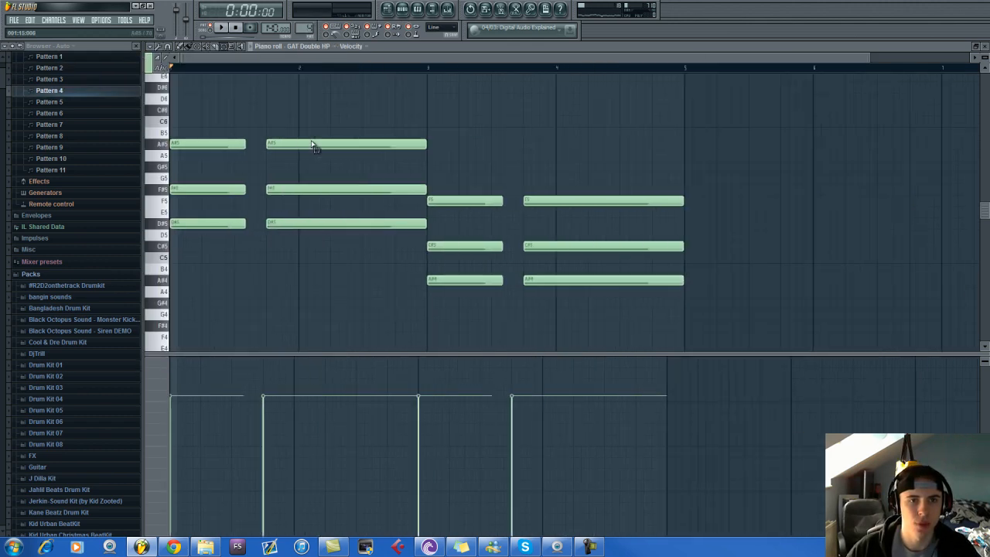
pyautogui.moveTo(308, 118); pyautogui.dragTo(313, 277)
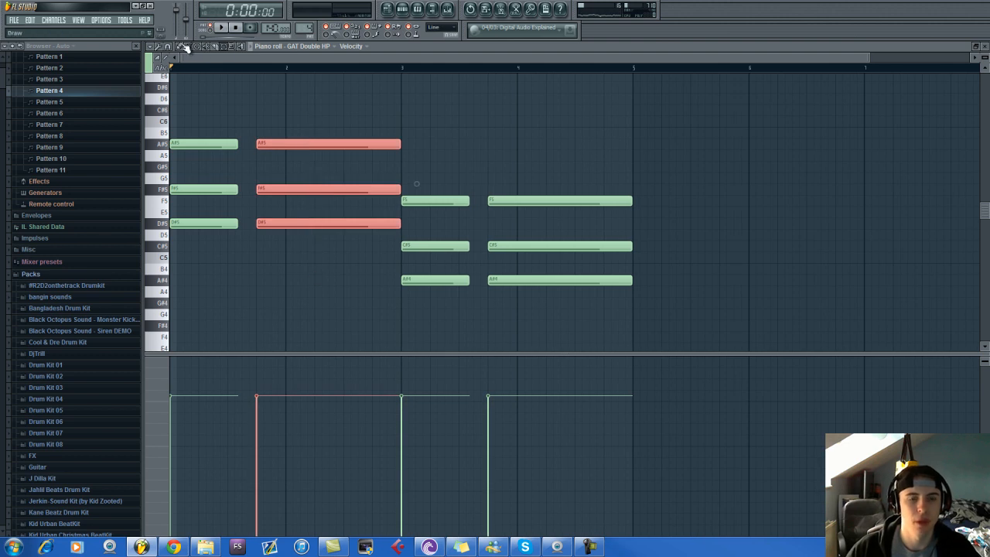
pyautogui.click(239, 102)
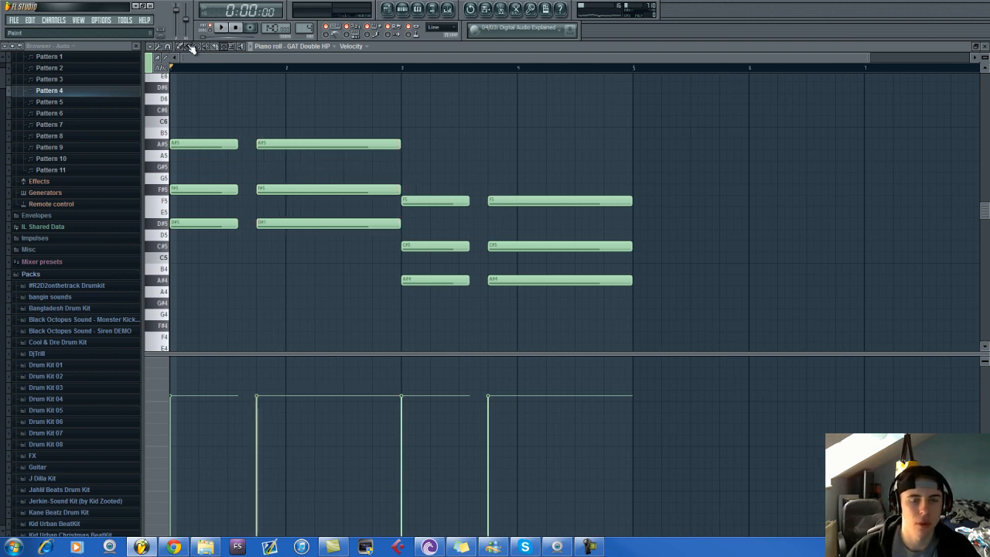
pyautogui.rightClick(199, 144)
pyautogui.rightClick(201, 190)
pyautogui.rightClick(203, 223)
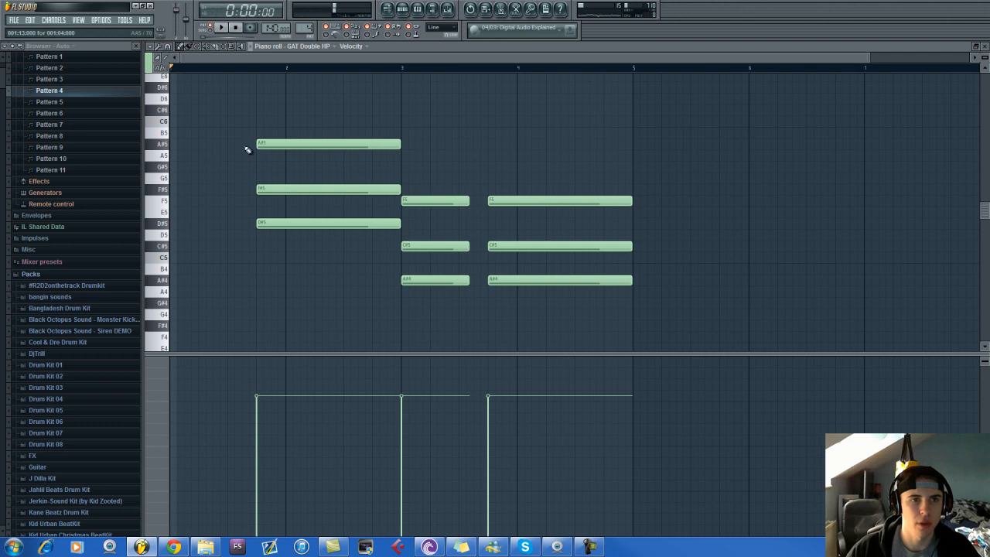
# Move the remaining long A#5, F#5 and D#5 chord to the start of bar 1.
pyautogui.click(227, 47)
pyautogui.moveTo(249, 106); pyautogui.dragTo(394, 234)
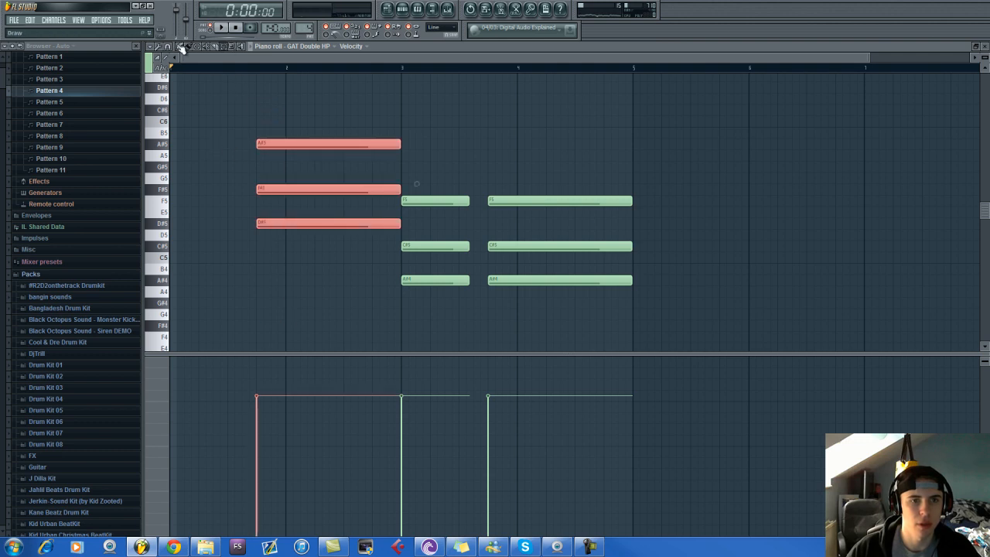
pyautogui.moveTo(284, 148); pyautogui.dragTo(126, 152)
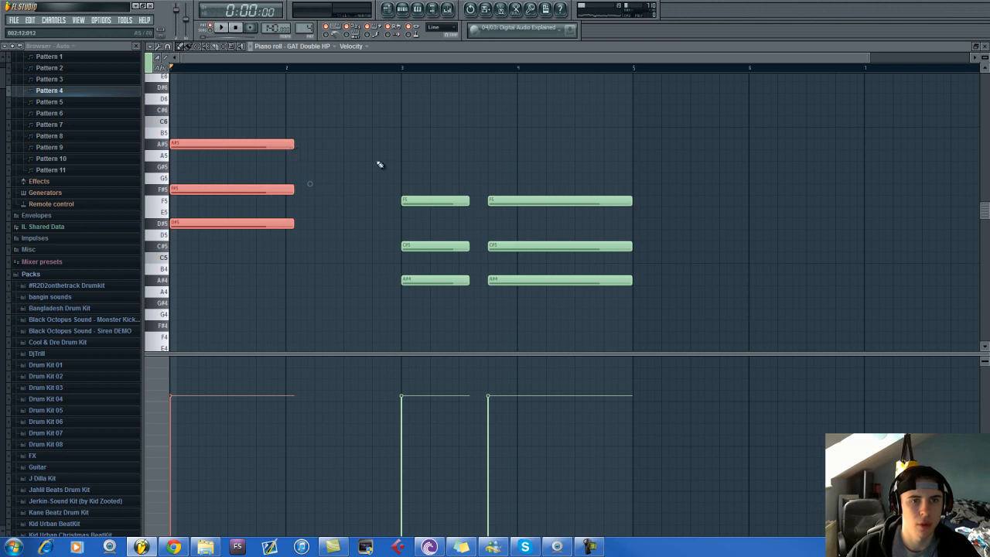
pyautogui.scroll(2, 294, 145)
pyautogui.scroll(-2, 309, 155)
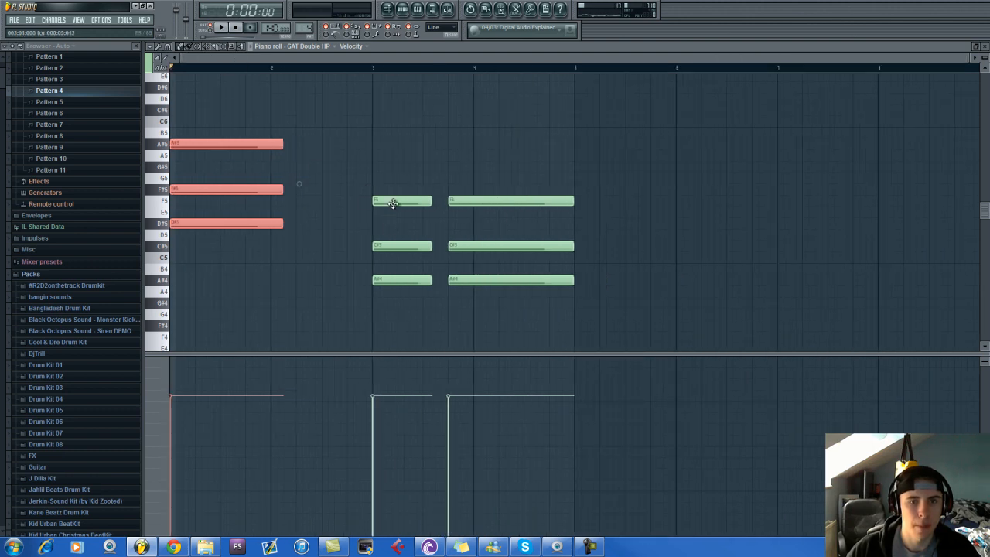
pyautogui.keyDown('ctrl'); pyautogui.click(371, 169); pyautogui.keyUp('ctrl')
pyautogui.scroll(2, 309, 155)
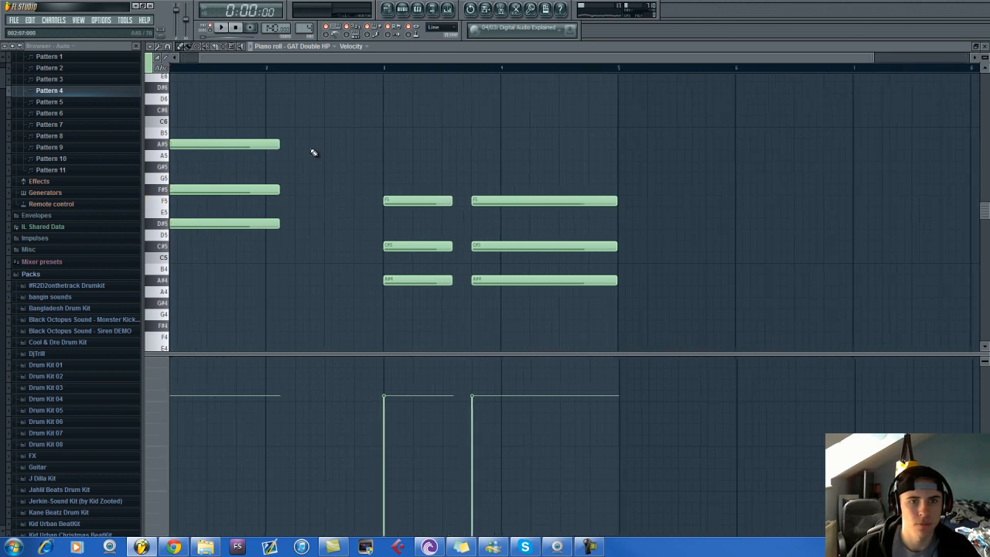
# Add a shorter A#5, F#5 and D#5 chord in bar 2, just after the long chord.
pyautogui.click(295, 144)
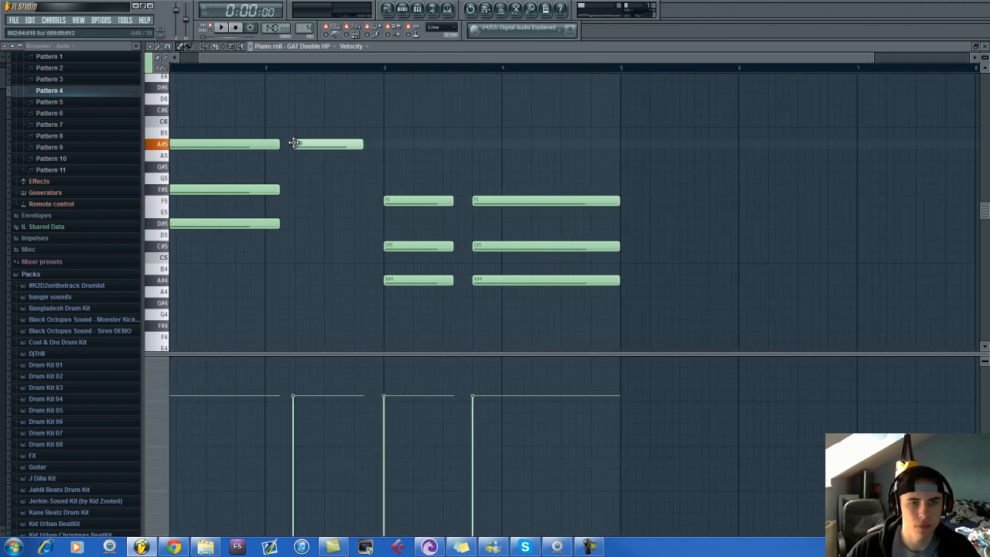
pyautogui.click(295, 190)
pyautogui.click(297, 223)
pyautogui.moveTo(320, 194); pyautogui.dragTo(322, 193)
pyautogui.moveTo(312, 144); pyautogui.dragTo(314, 144)
pyautogui.scroll(-1, 311, 155)
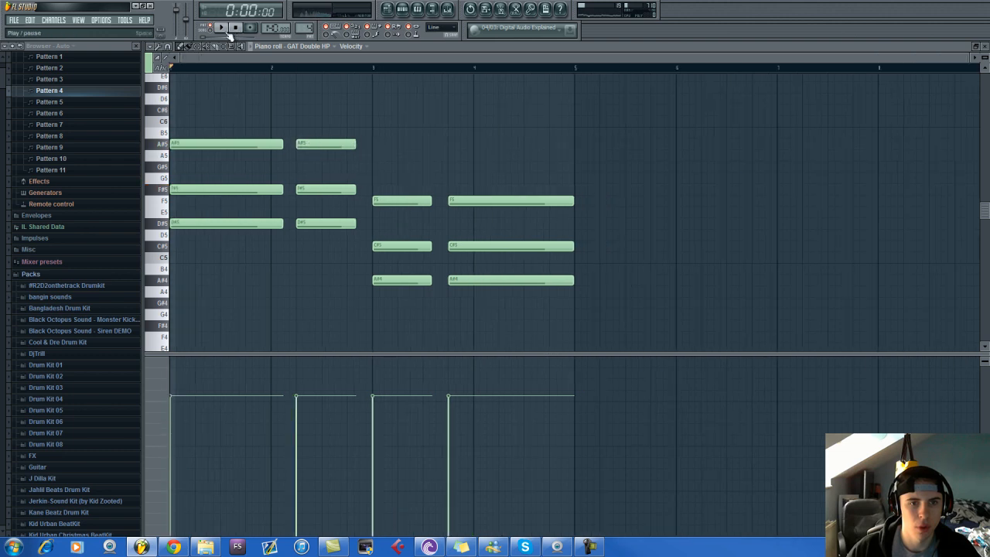
# Replace the chords in bars 3 and 4 with a copy of the first two, transposed down to F5, C#5 and A#4.
pyautogui.moveTo(416, 172); pyautogui.dragTo(548, 348)
pyautogui.press('Delete')
pyautogui.moveTo(345, 117); pyautogui.dragTo(231, 240)
pyautogui.moveTo(206, 141); pyautogui.dragTo(408, 193)
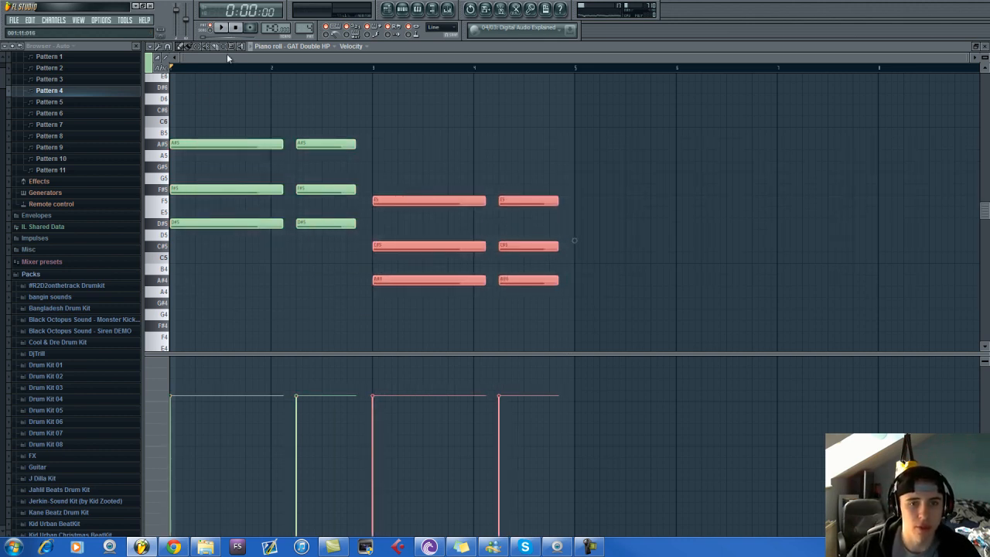
# Lengthen the two short chords to end exactly at bars 3 and 5, checking them in playback.
pyautogui.moveTo(294, 126); pyautogui.dragTo(357, 229)
pyautogui.moveTo(566, 184); pyautogui.dragTo(495, 325)
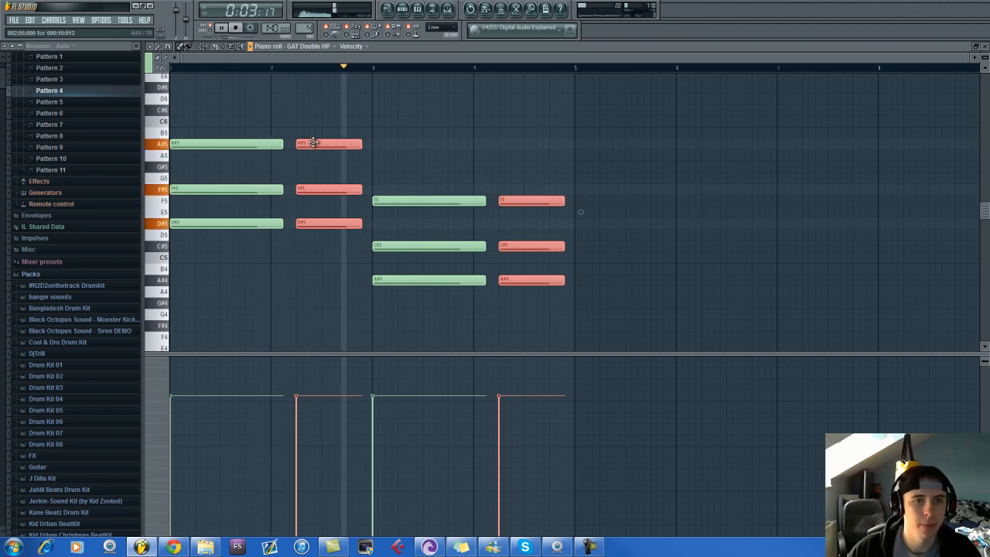
pyautogui.moveTo(358, 146); pyautogui.dragTo(368, 149)
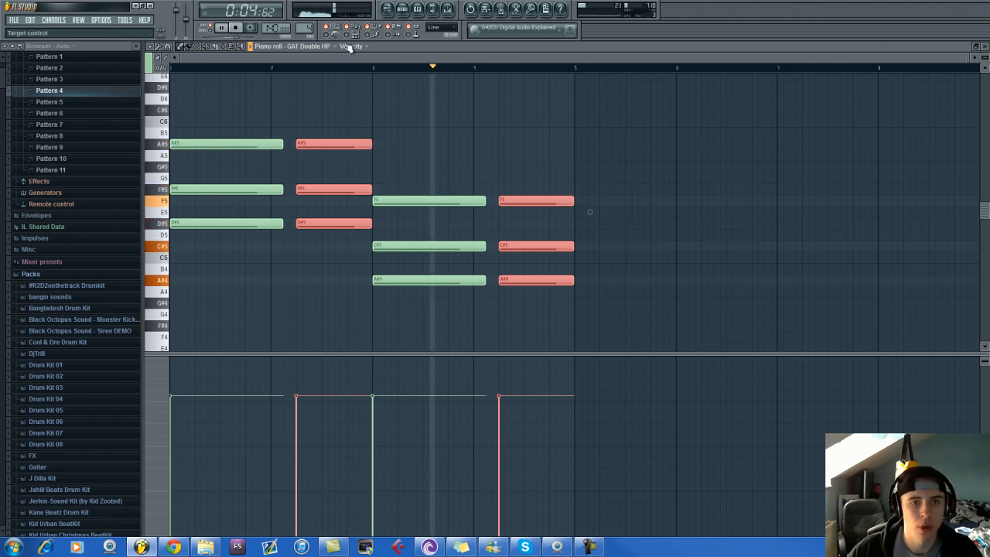
pyautogui.press('space')
# Copy all the revised GAT Double HP chords from Pattern 4 into Pattern 2's Orchestral piano roll.
pyautogui.moveTo(221, 106); pyautogui.dragTo(515, 302)
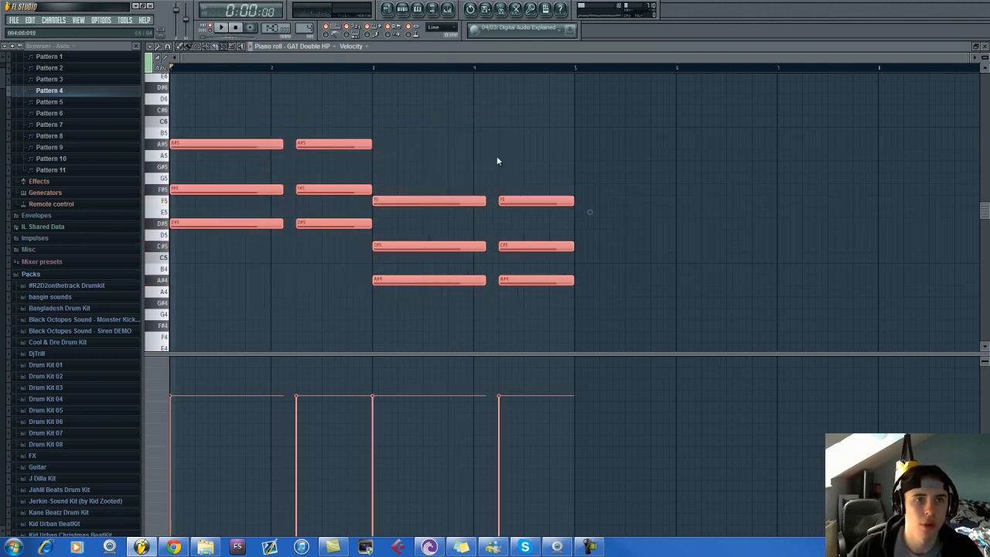
pyautogui.press('F6')
pyautogui.scroll(-2, 306, 30)
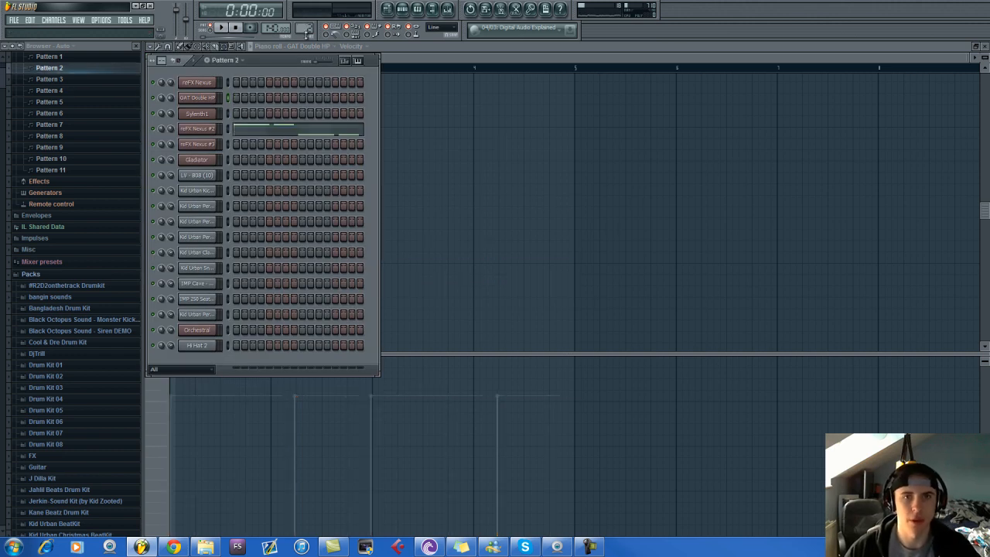
pyautogui.rightClick(212, 326)
pyautogui.click(232, 332)
# Listen to the Orchestral chords, stop playback and transpose all of them up one octave.
pyautogui.press('space')
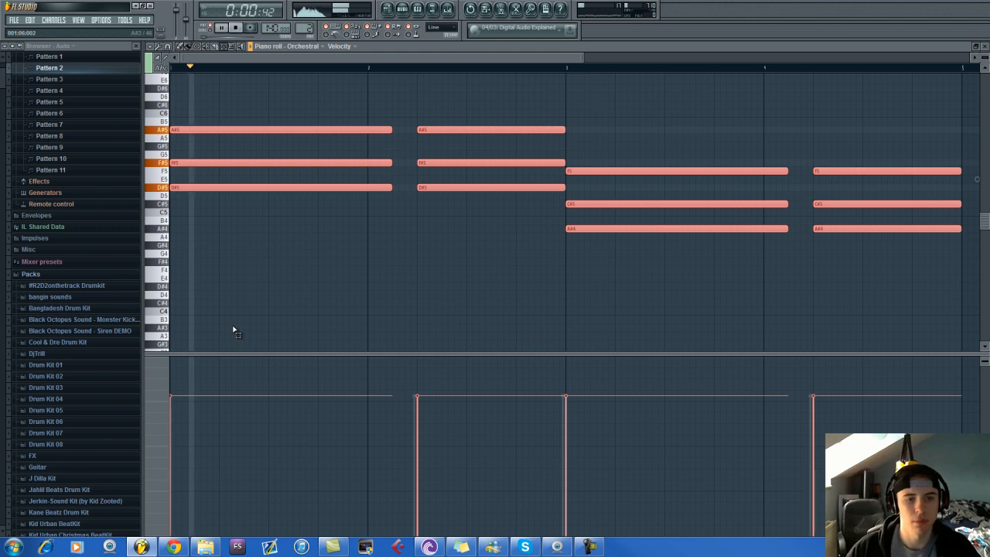
pyautogui.scroll(-2, 356, 135)
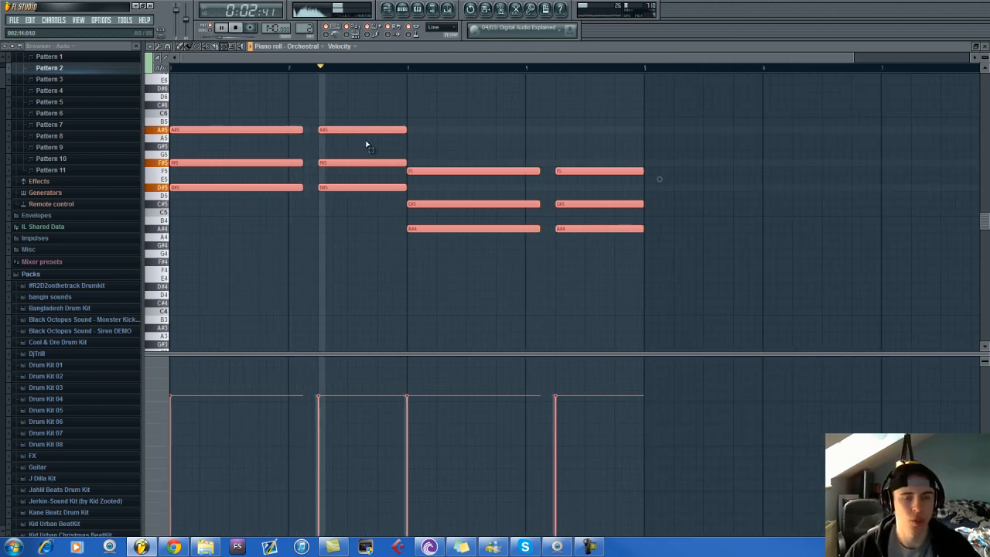
pyautogui.scroll(-1, 368, 144)
pyautogui.click(182, 47)
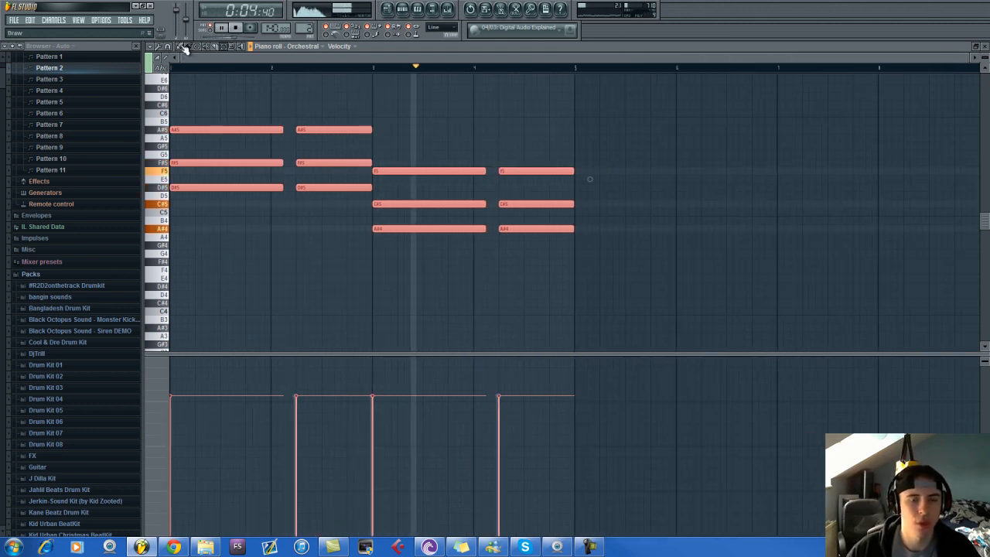
pyautogui.scroll(2, 204, 170)
pyautogui.press('space')
pyautogui.moveTo(194, 178); pyautogui.dragTo(182, 76)
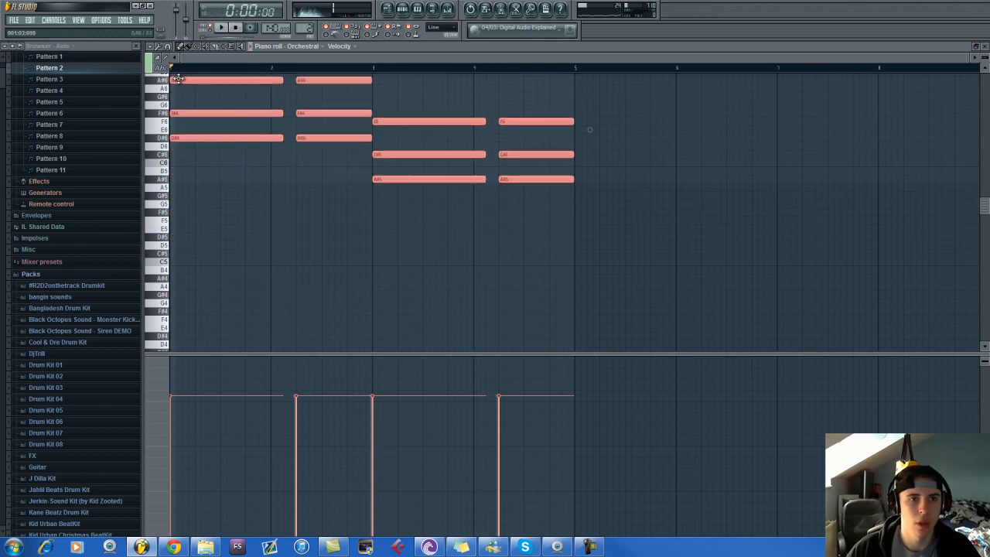
# Route the Orchestral channel to mixer track 3 and load Fruity Parametric EQ 2 in its first effect slot.
pyautogui.press('space')
pyautogui.click(403, 9)
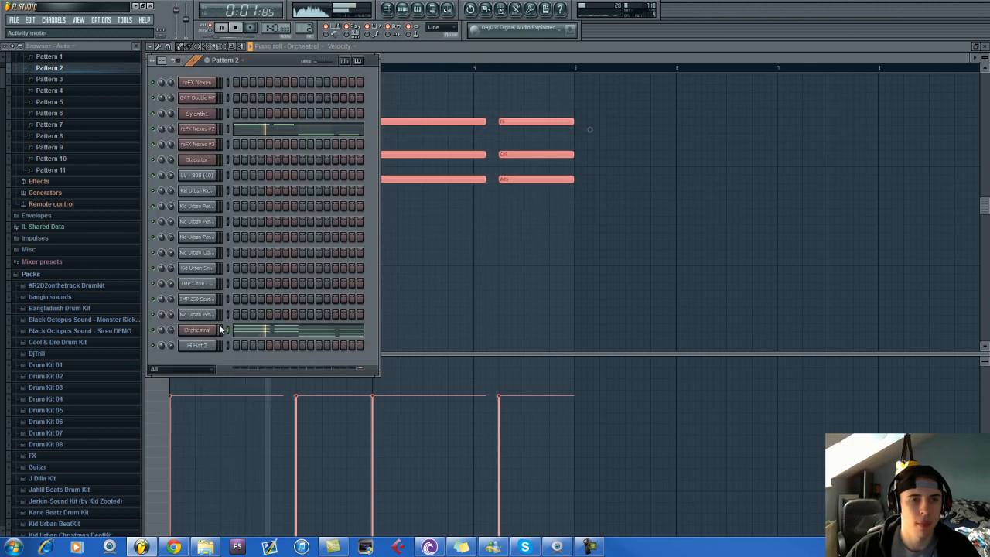
pyautogui.click(197, 330)
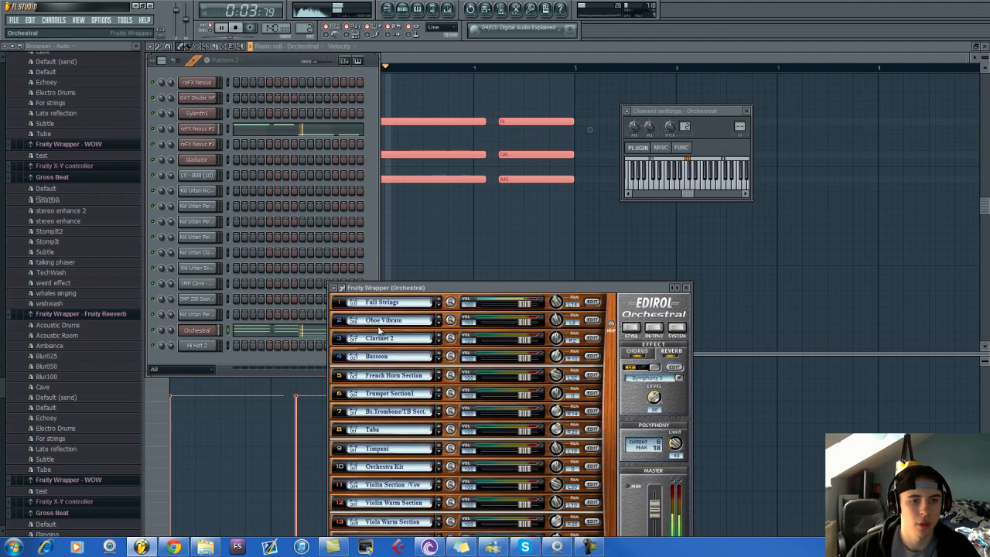
pyautogui.click(627, 110)
pyautogui.click(641, 135)
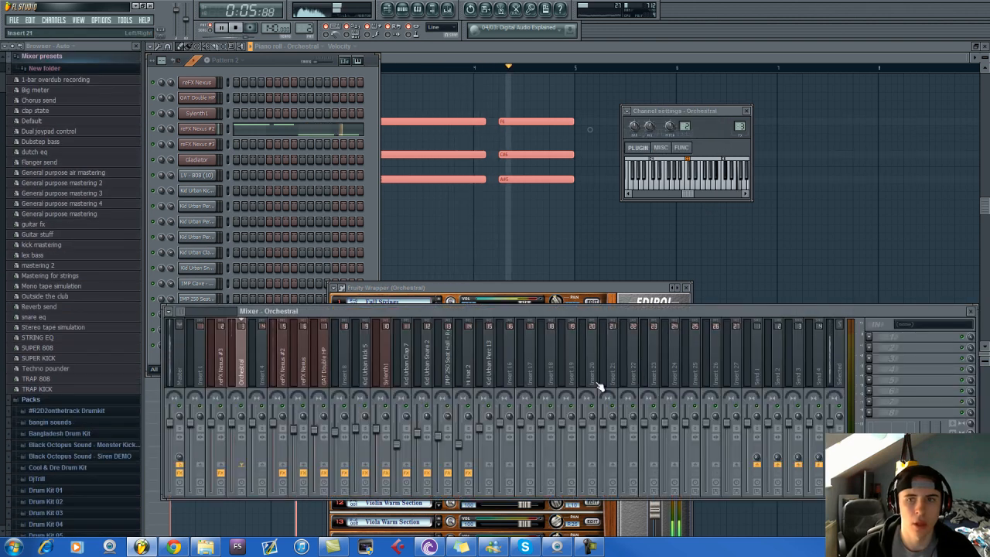
pyautogui.click(875, 340)
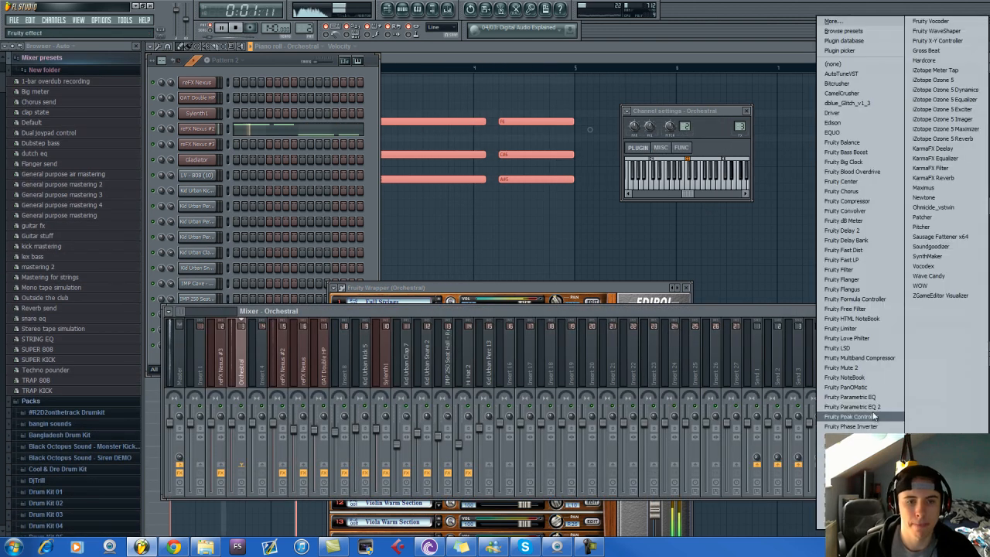
pyautogui.click(850, 406)
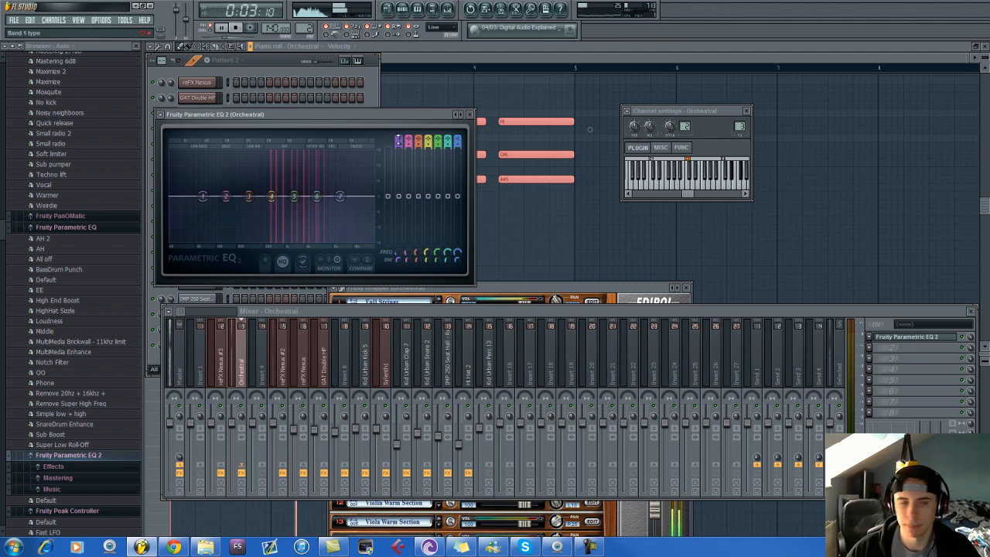
# Cut the Orchestral lows with EQ band 1 as a high-pass and lower its mixer fader to about -3.6 dB.
pyautogui.moveTo(204, 197); pyautogui.dragTo(235, 210)
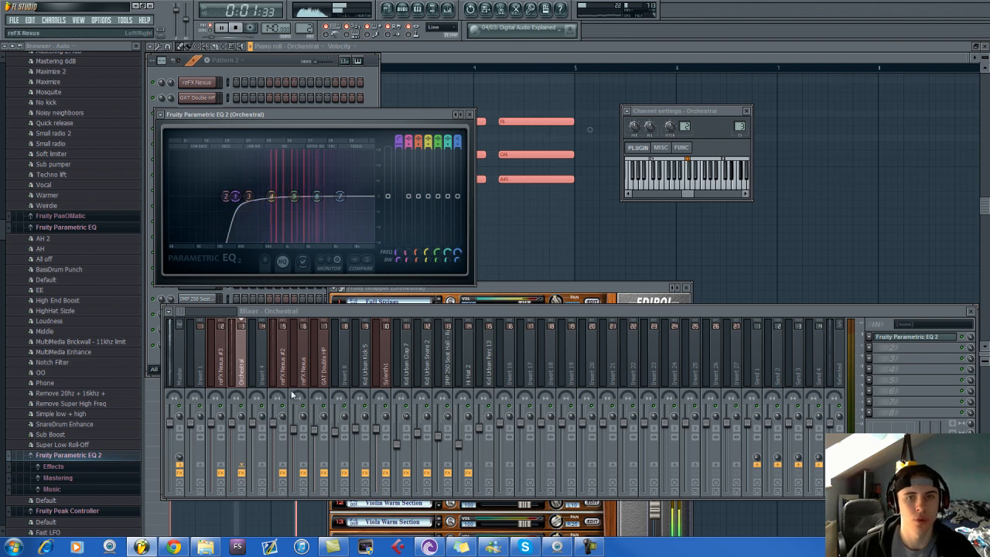
pyautogui.moveTo(232, 422); pyautogui.dragTo(233, 434)
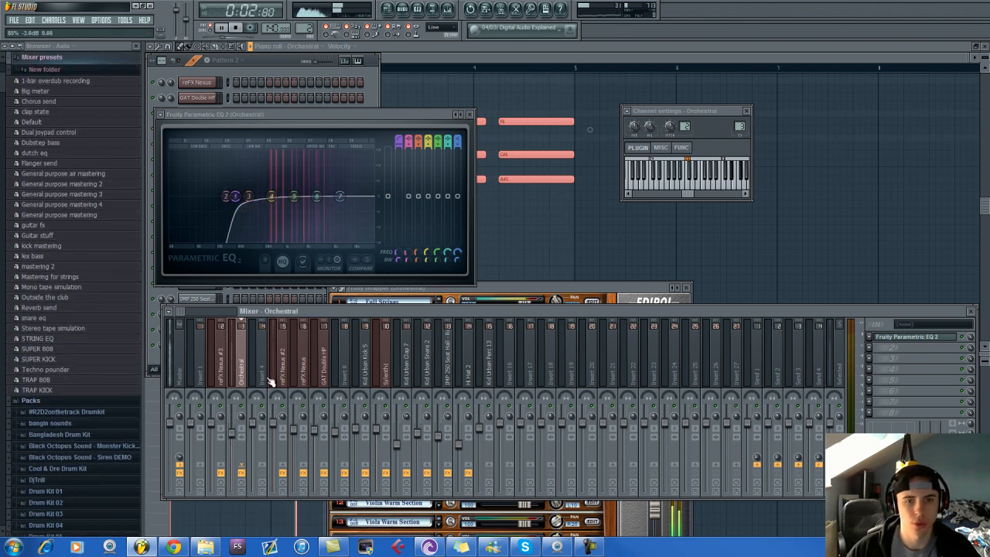
pyautogui.click(465, 66)
pyautogui.press('space')
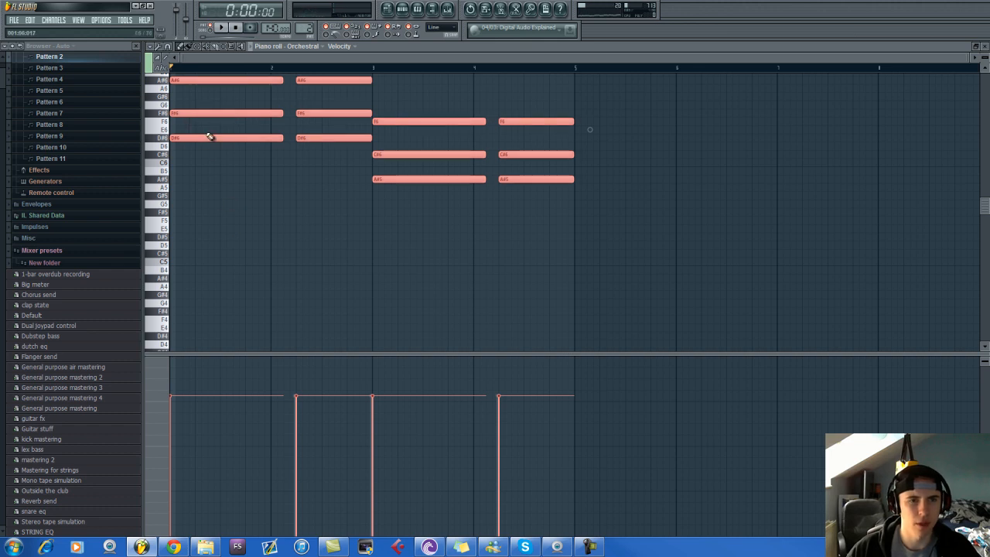
# Duplicate all Orchestral chords one octave lower and set the Orchestral channel's volume to about -13.9 dB during playback.
pyautogui.moveTo(199, 137); pyautogui.dragTo(192, 235)
pyautogui.press('space')
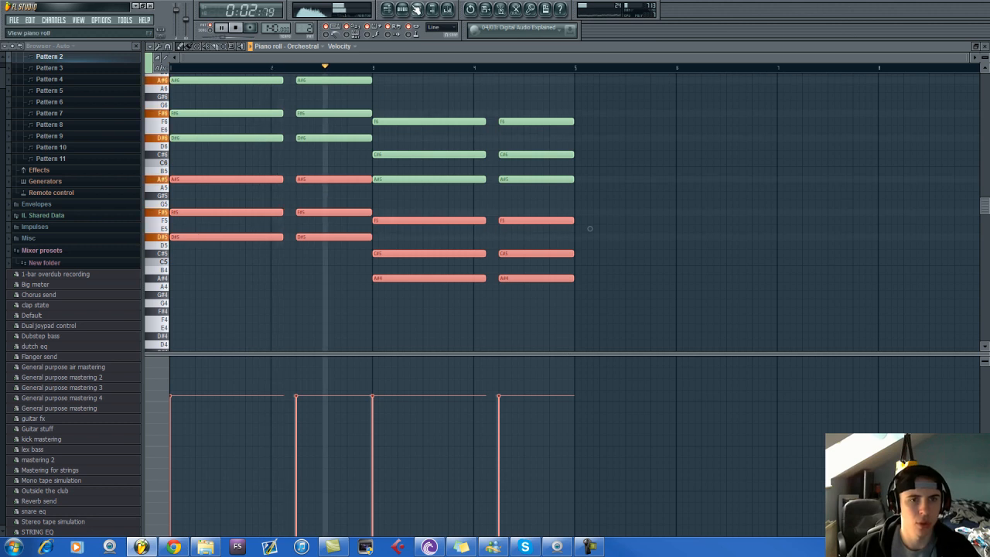
pyautogui.click(403, 9)
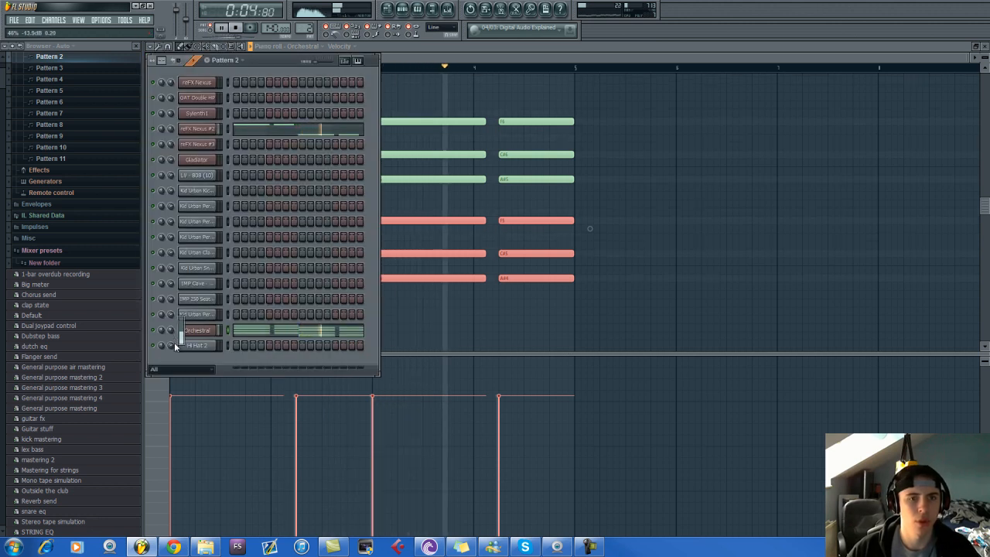
pyautogui.click(438, 59)
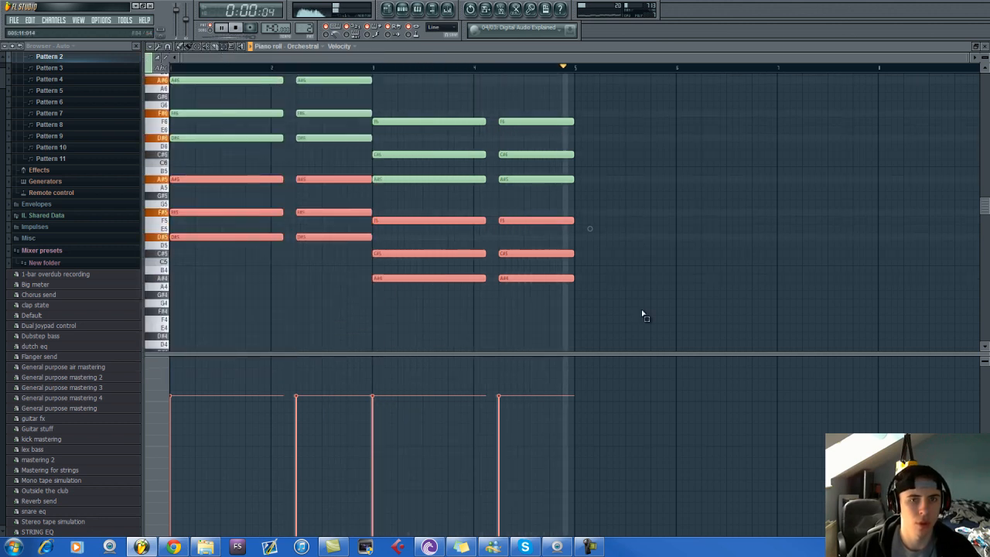
# Move all Orchestral chords out of Pattern 2 into the Orchestral piano roll of the empty Pattern 12.
pyautogui.scroll(2, 618, 329)
pyautogui.moveTo(615, 341); pyautogui.dragTo(191, 116)
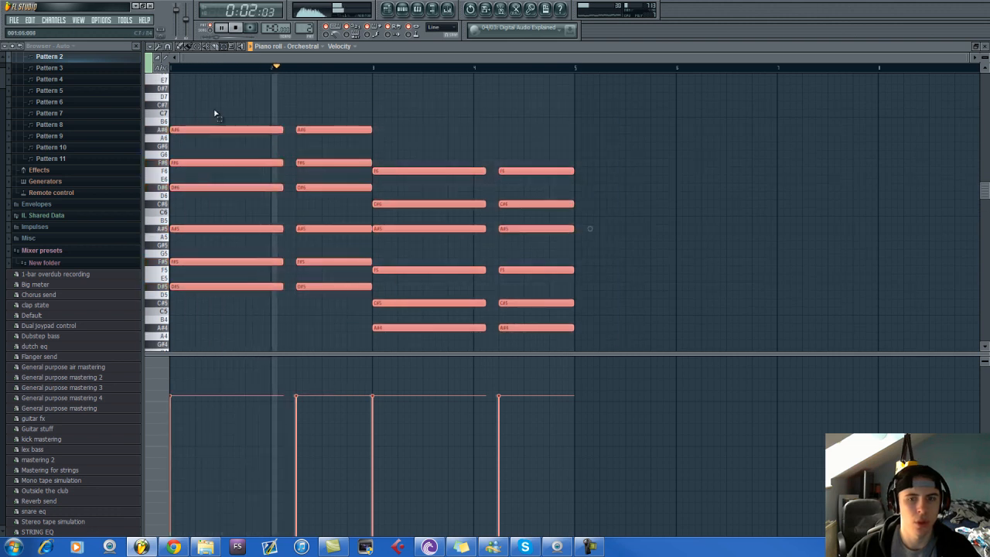
pyautogui.hotkey('ctrl', 'x')
pyautogui.click(404, 9)
pyautogui.click(315, 31)
pyautogui.click(380, 35)
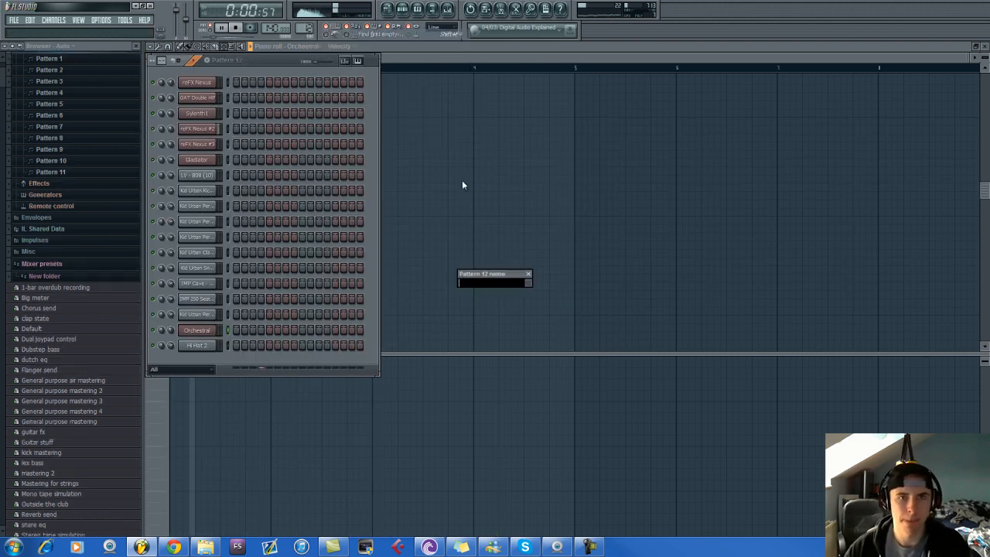
pyautogui.click(528, 277)
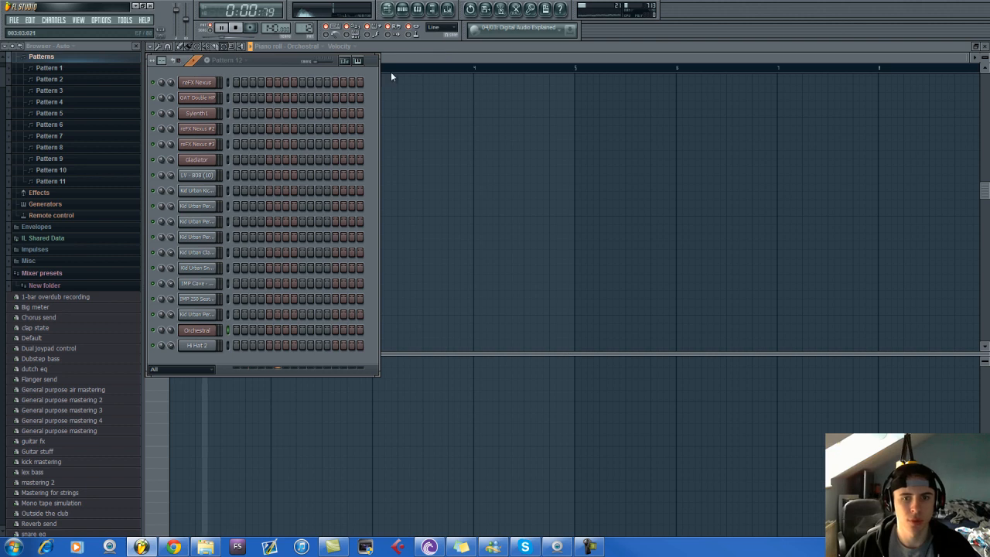
pyautogui.click(419, 10)
pyautogui.hotkey('ctrl', 'v')
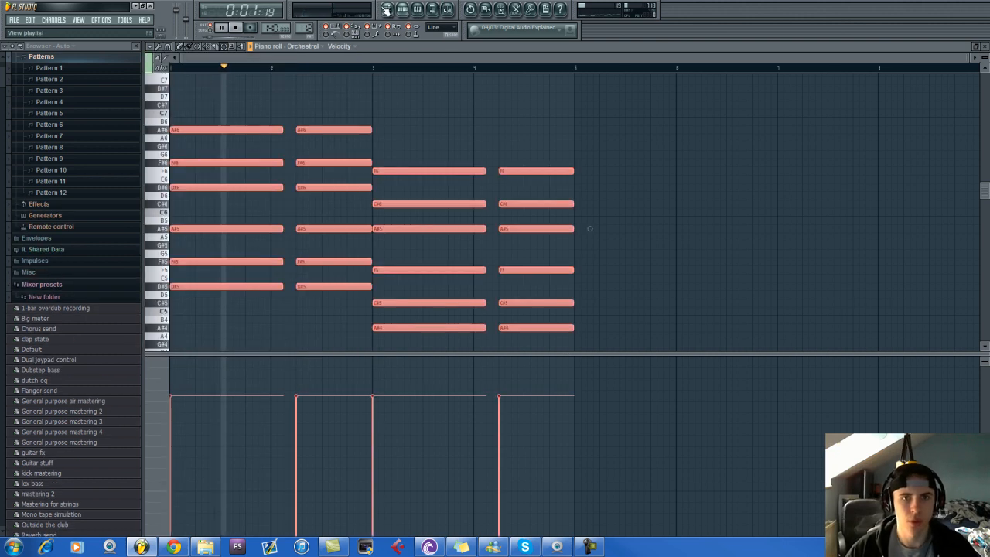
# Audition Pattern 12 in bars 9 to 16 of the playlist, stop playback and delete its two clips.
pyautogui.click(387, 10)
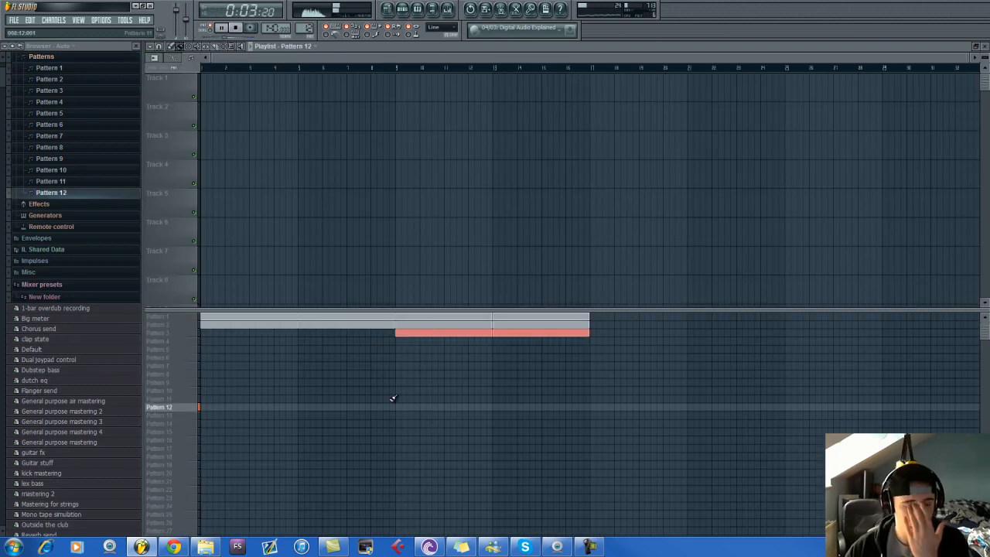
pyautogui.moveTo(401, 405); pyautogui.dragTo(504, 410)
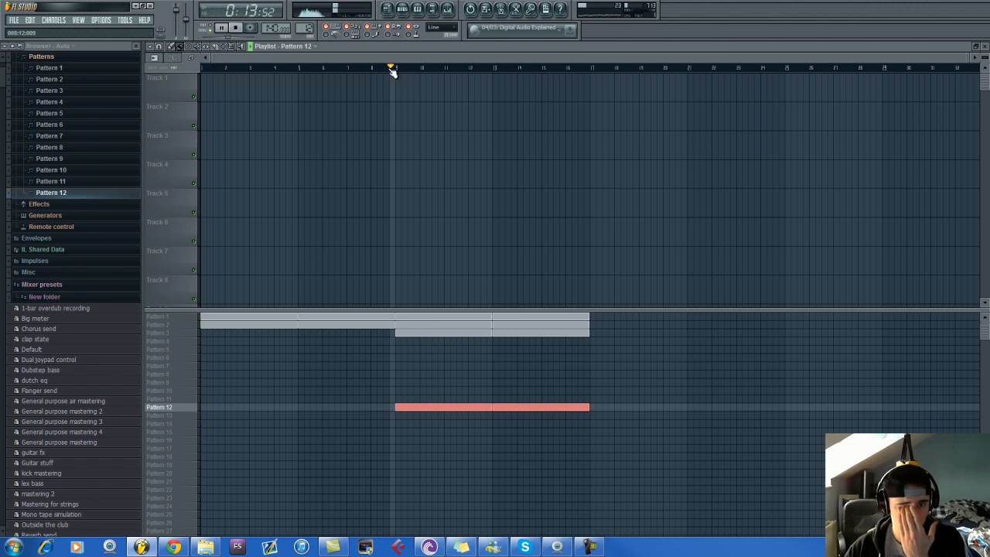
pyautogui.click(182, 548)
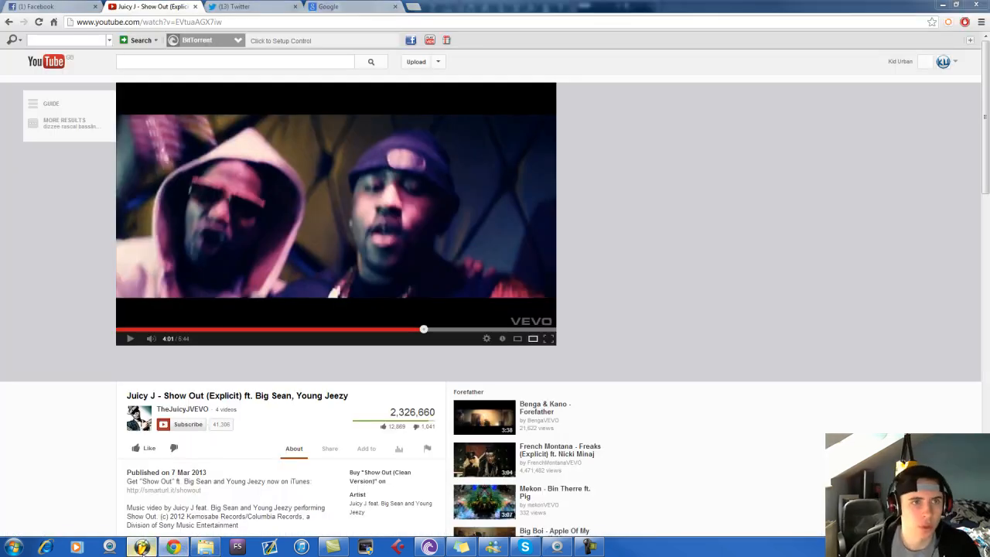
pyautogui.click(142, 547)
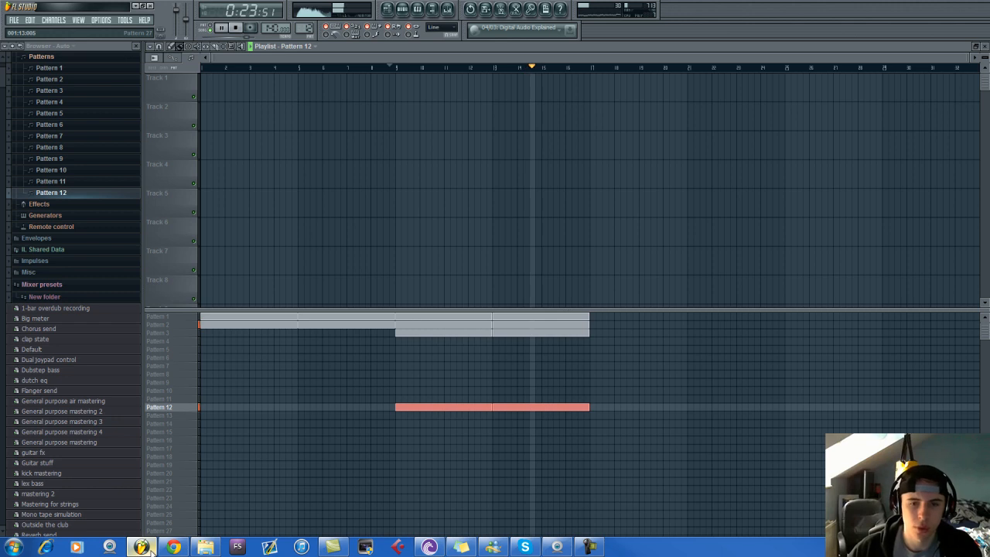
pyautogui.press('space')
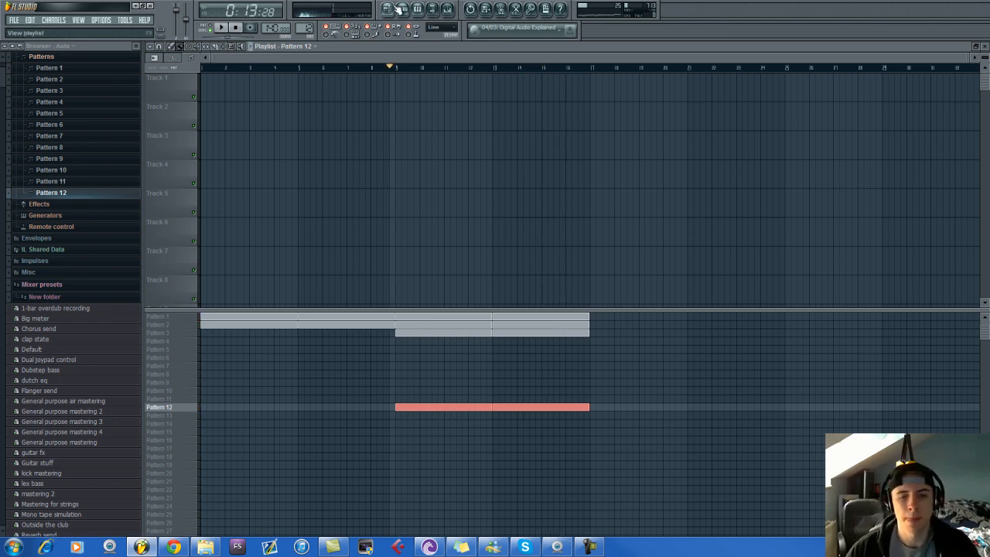
pyautogui.rightClick(473, 400)
pyautogui.rightClick(553, 410)
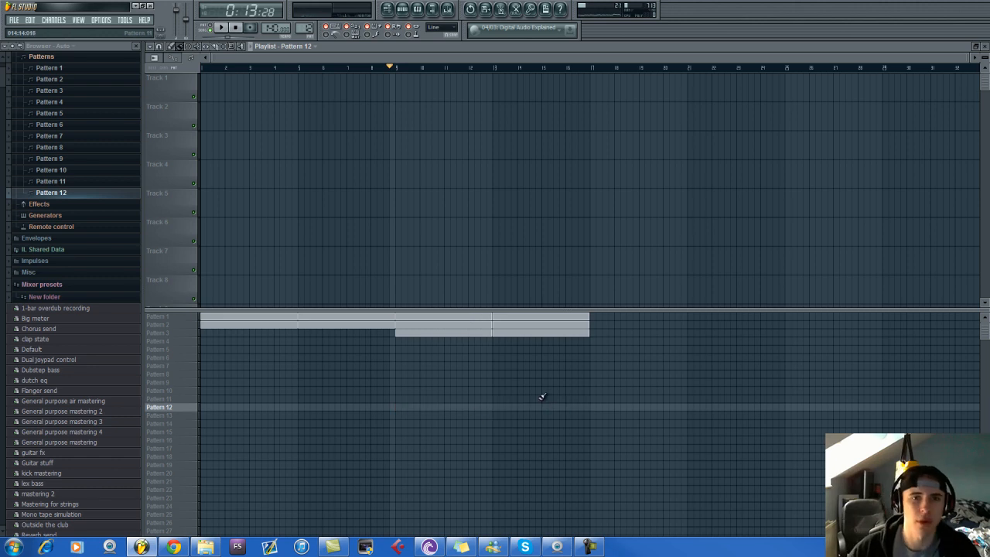
# Extend Patterns 1, 2 and 3 in the playlist across bars 17 to 24.
pyautogui.click(161, 316)
pyautogui.moveTo(600, 316); pyautogui.dragTo(735, 320)
pyautogui.click(174, 325)
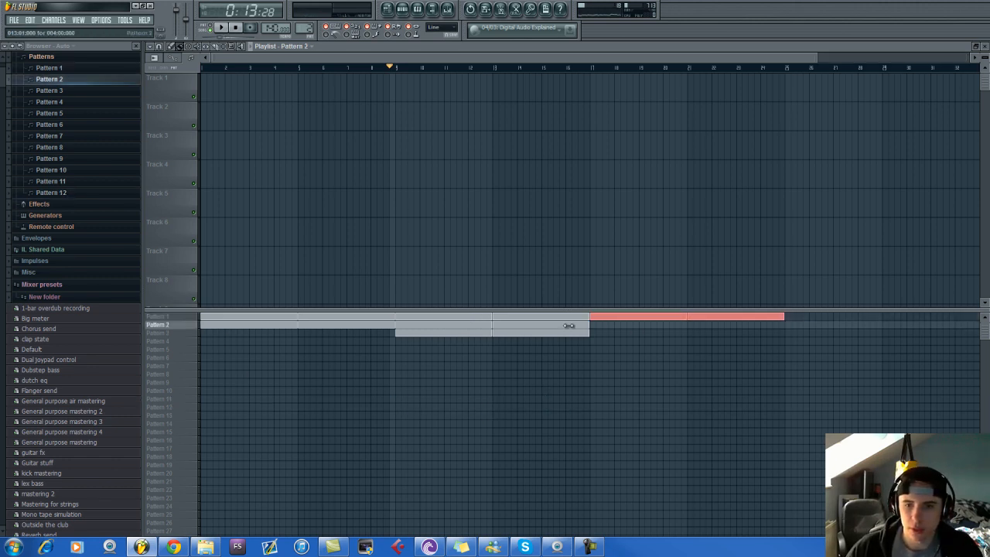
pyautogui.moveTo(594, 325); pyautogui.dragTo(658, 326)
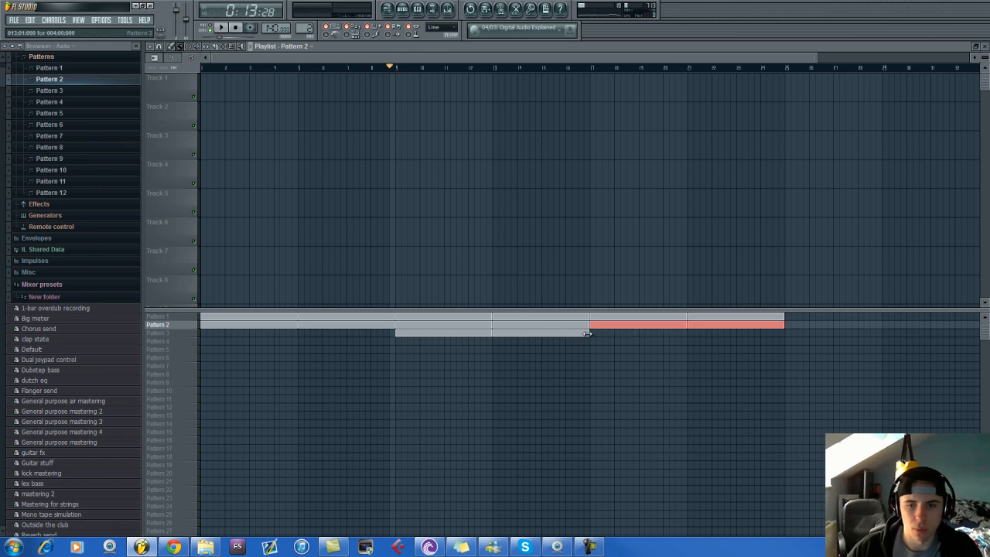
pyautogui.moveTo(596, 333); pyautogui.dragTo(684, 333)
# Add Pattern 4 and Pattern 5 to the playlist across bars 17 to 24.
pyautogui.click(402, 8)
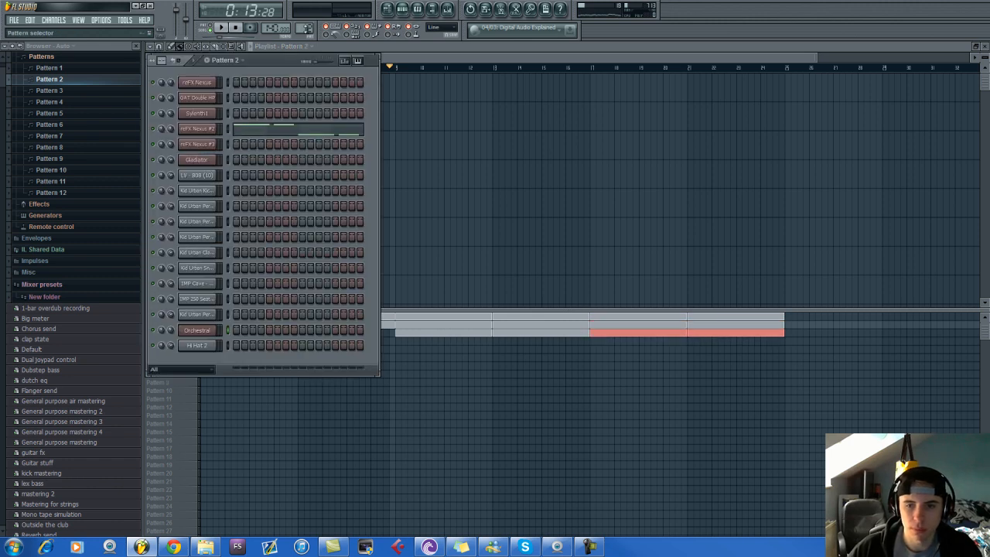
pyautogui.moveTo(308, 24); pyautogui.dragTo(310, 18)
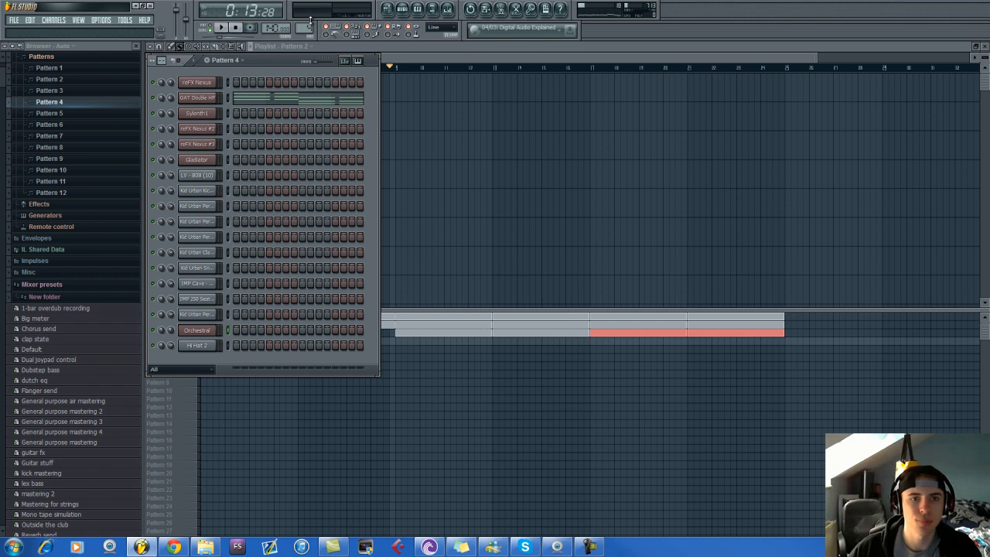
pyautogui.moveTo(593, 343); pyautogui.dragTo(729, 346)
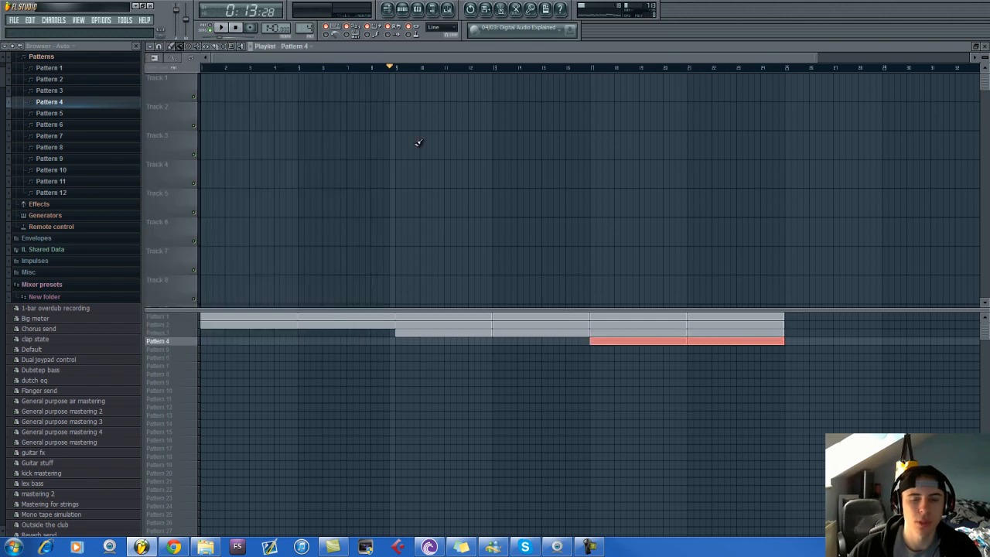
pyautogui.click(407, 14)
pyautogui.moveTo(307, 28); pyautogui.dragTo(307, 23)
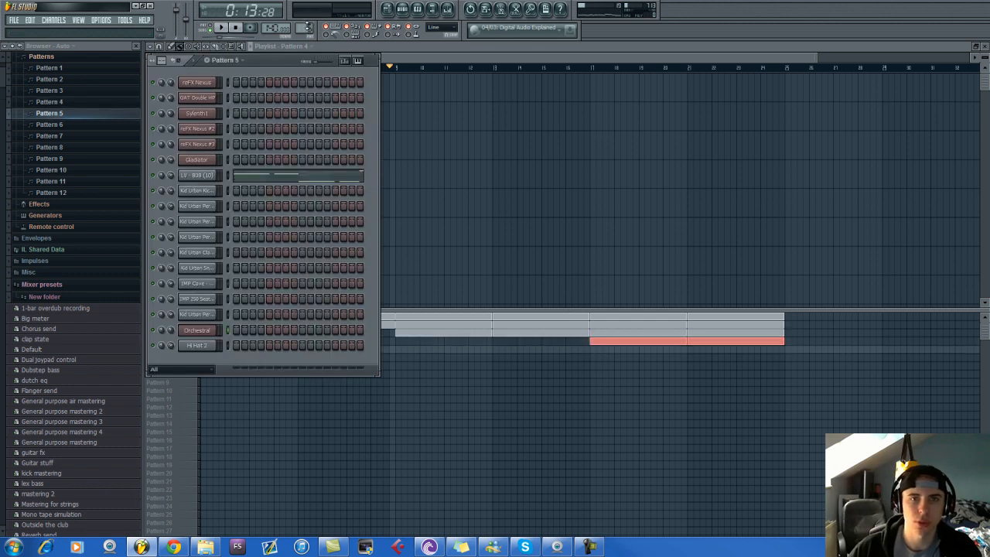
pyautogui.moveTo(593, 349); pyautogui.dragTo(700, 351)
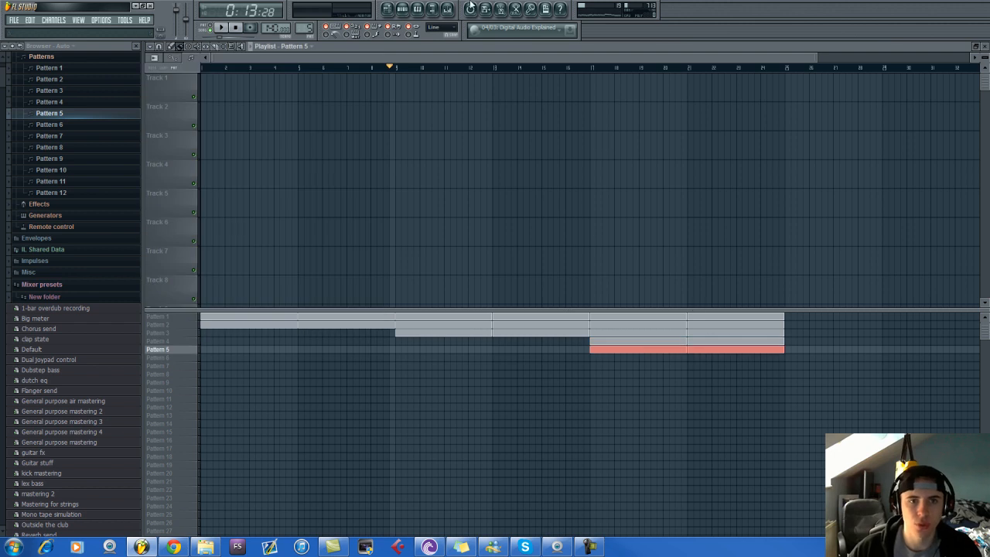
# Add two consecutive Pattern 6 clips to the playlist, filling bars 17 to 24.
pyautogui.click(409, 10)
pyautogui.moveTo(305, 28); pyautogui.dragTo(304, 24)
pyautogui.moveTo(591, 356); pyautogui.dragTo(611, 359)
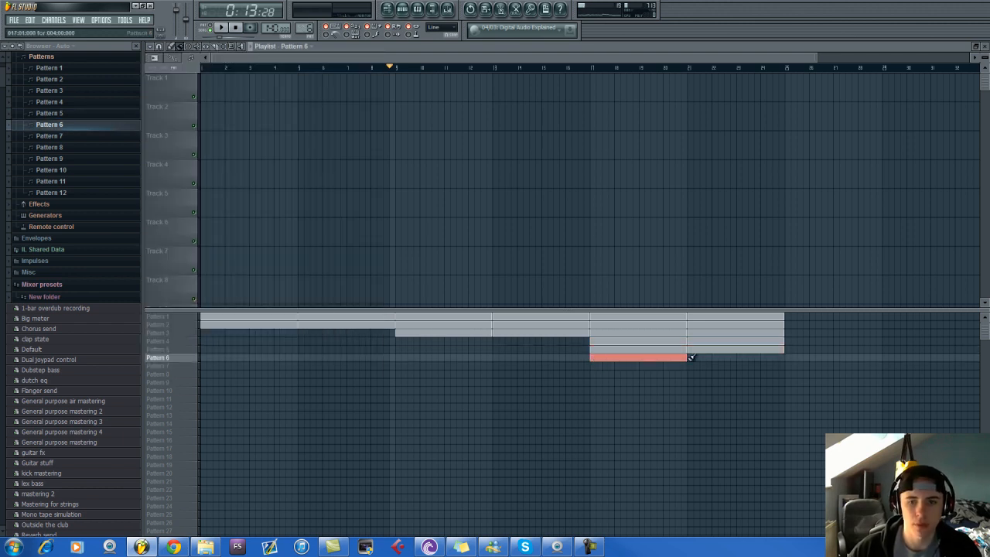
pyautogui.moveTo(684, 356); pyautogui.dragTo(781, 358)
# Place single-bar Pattern 7 clips in the playlist at bars 18, 20, 22 and 24.
pyautogui.click(409, 9)
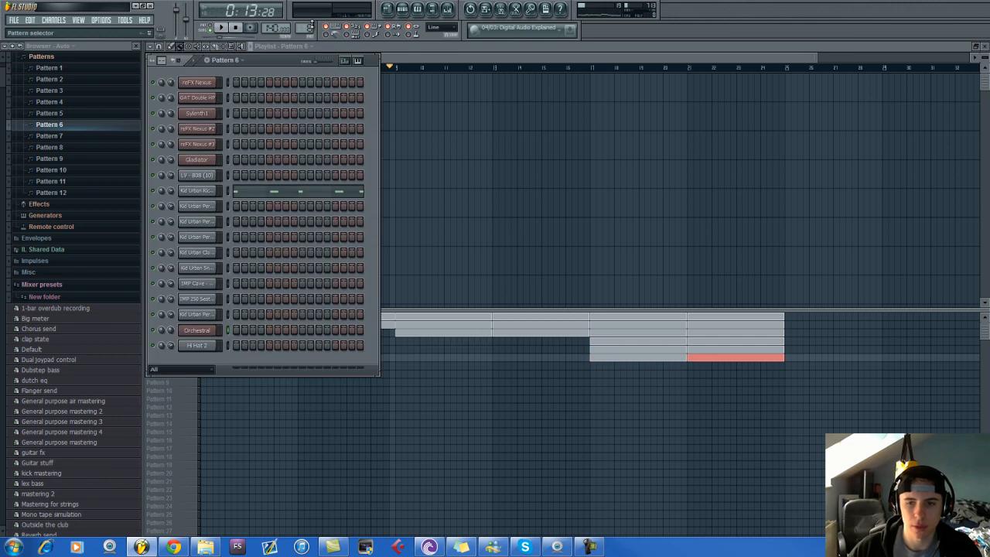
pyautogui.moveTo(309, 27); pyautogui.dragTo(312, 23)
pyautogui.click(622, 366)
pyautogui.click(670, 366)
pyautogui.click(719, 366)
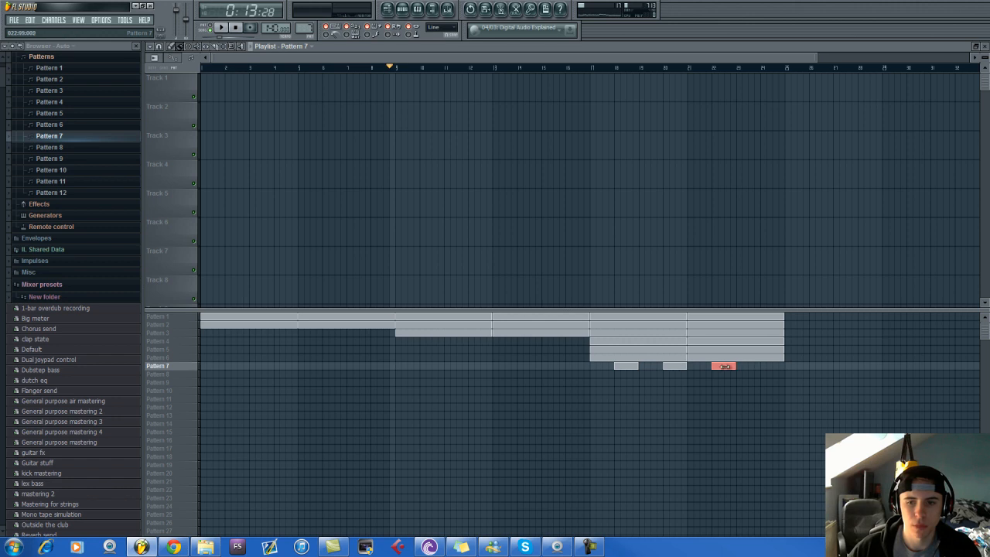
pyautogui.click(774, 365)
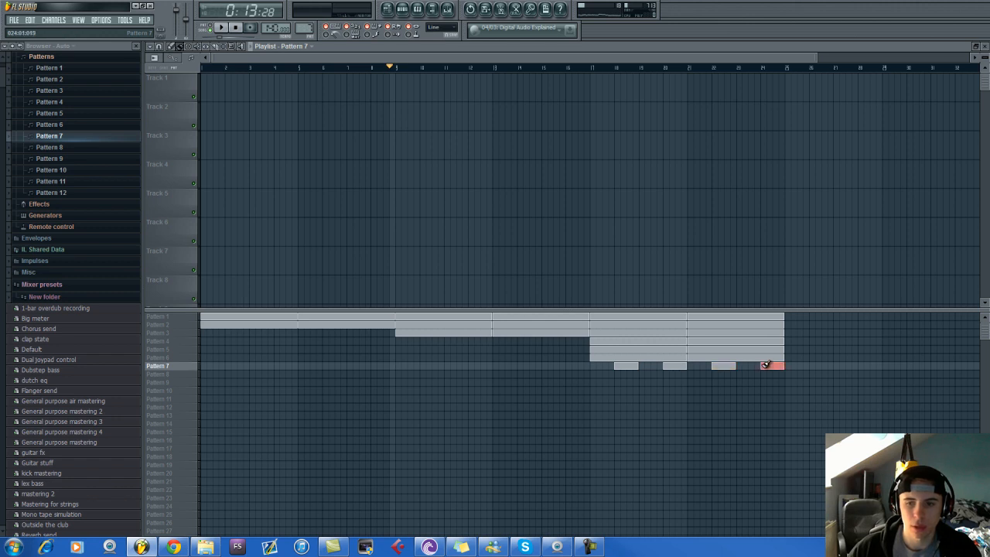
# Fill bars 17 to 24 of the playlist with repeated Pattern 8 clips.
pyautogui.click(402, 9)
pyautogui.moveTo(307, 27); pyautogui.dragTo(306, 20)
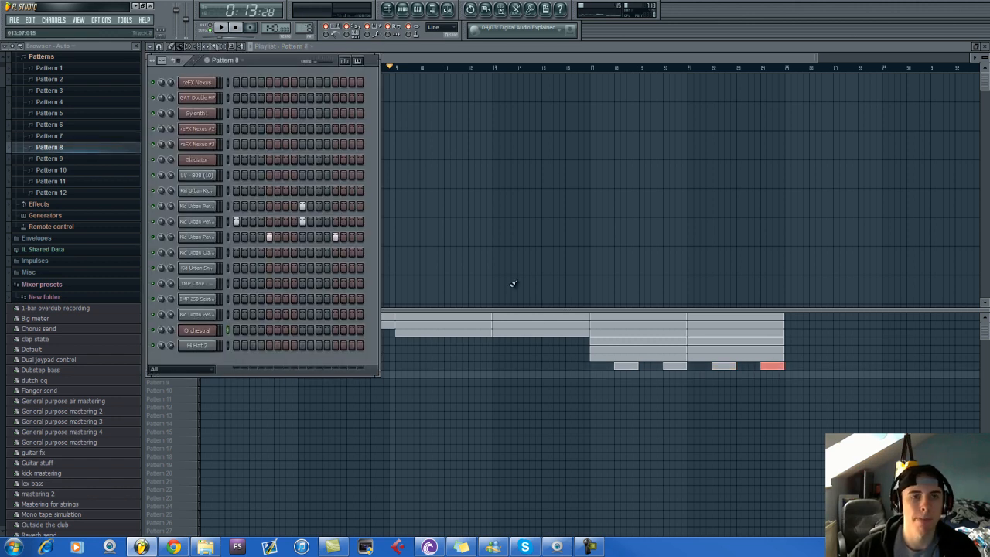
pyautogui.moveTo(592, 373); pyautogui.dragTo(762, 386)
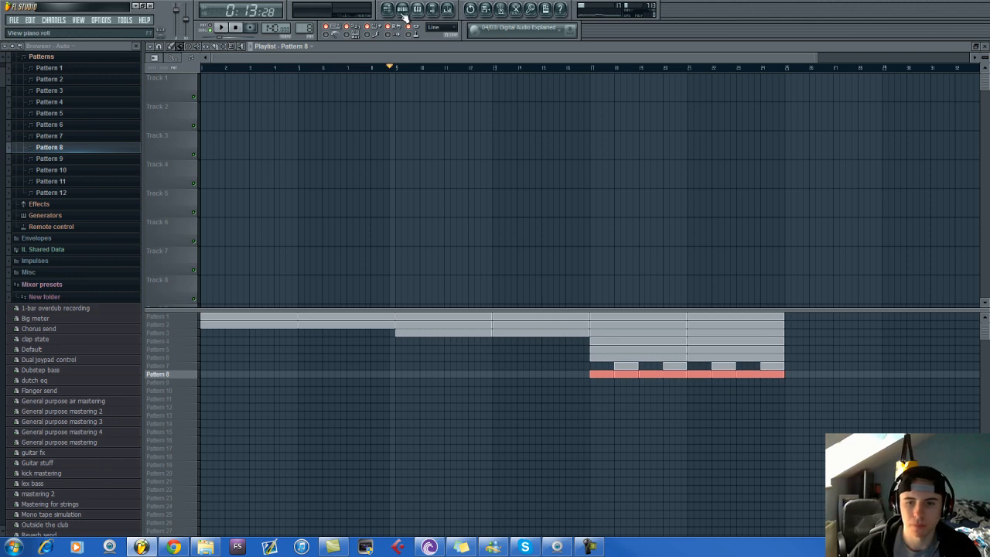
# Fill bars 17 to 24 of the playlist with repeated Pattern 9 clips.
pyautogui.click(402, 9)
pyautogui.moveTo(310, 28); pyautogui.dragTo(311, 23)
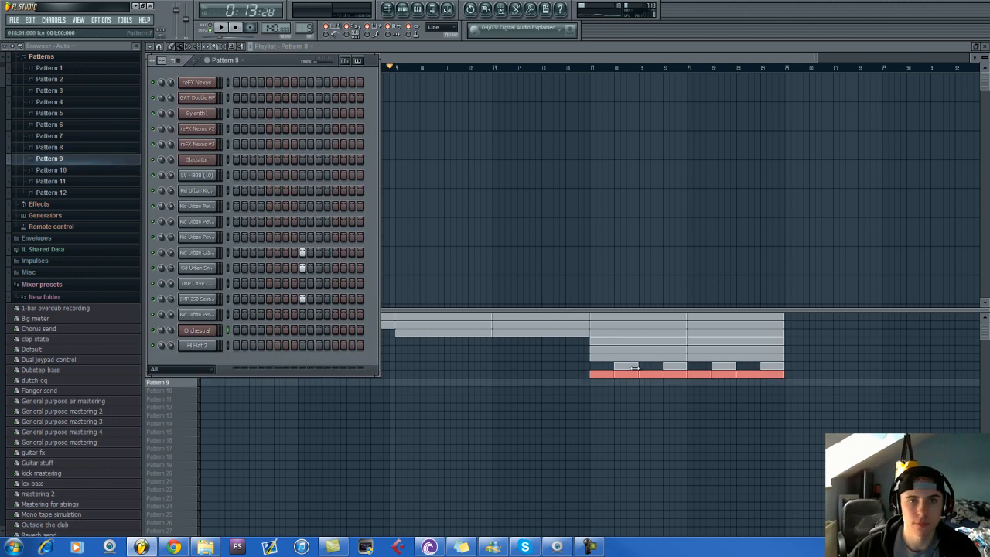
pyautogui.moveTo(592, 382); pyautogui.dragTo(779, 384)
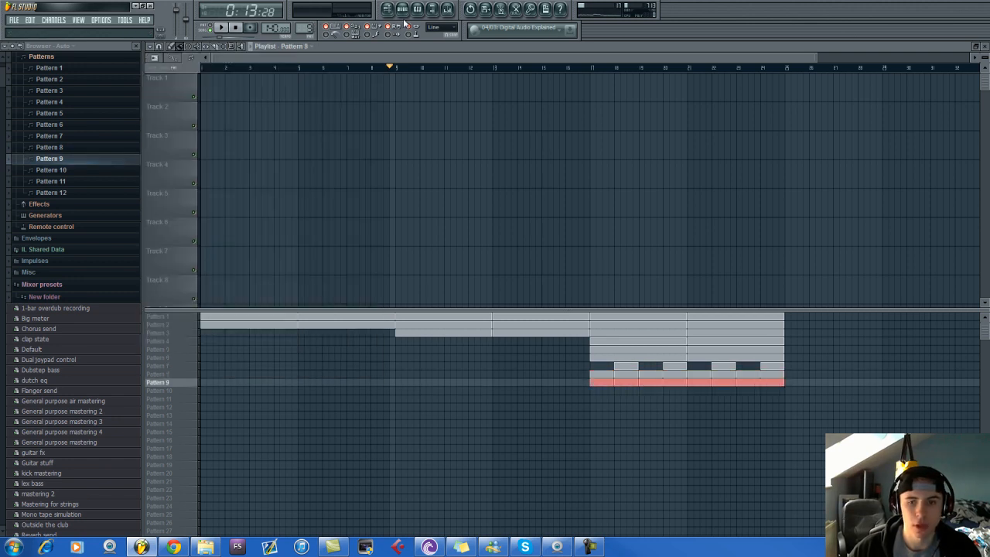
# Add two consecutive Pattern 10 clips to the playlist across bars 17 to 24.
pyautogui.click(402, 9)
pyautogui.moveTo(310, 28); pyautogui.dragTo(310, 23)
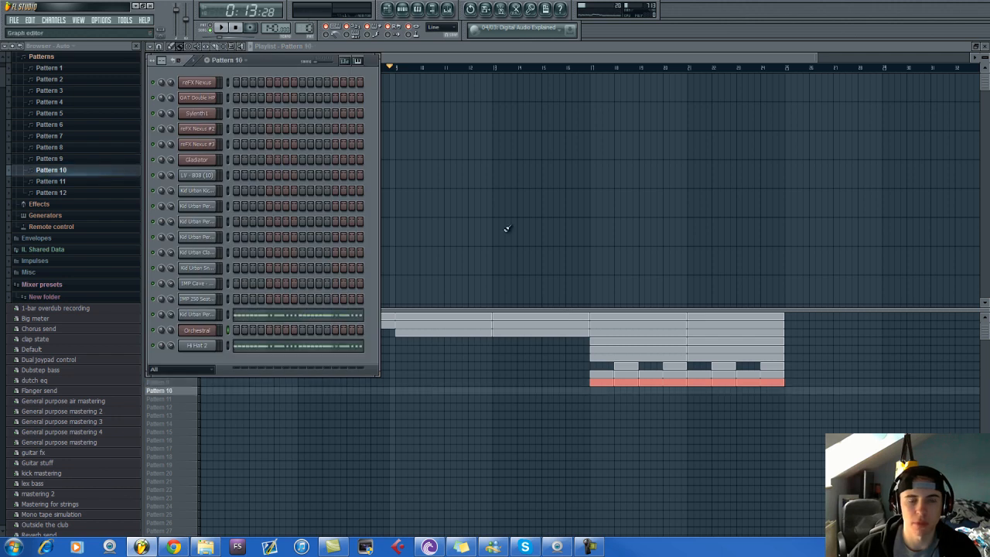
pyautogui.moveTo(594, 388); pyautogui.dragTo(780, 390)
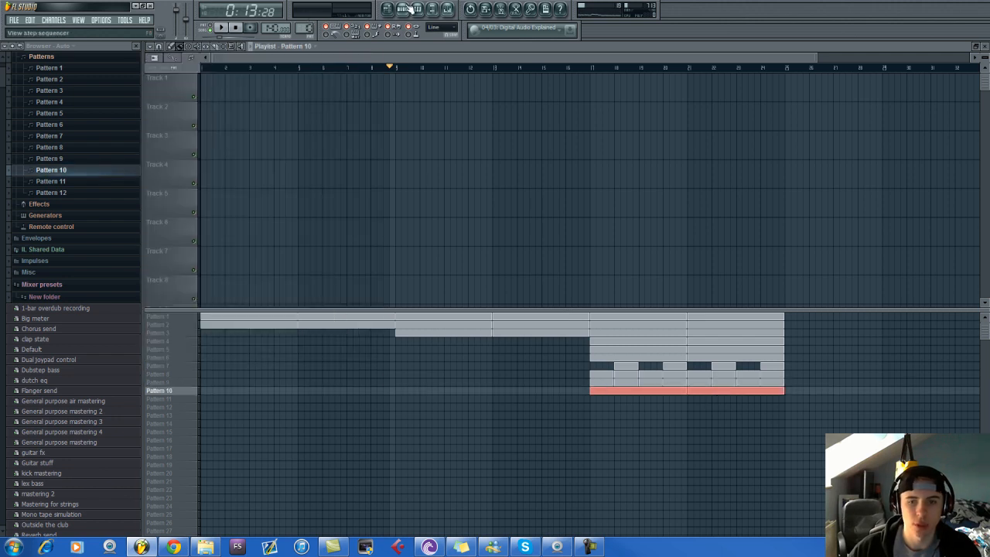
# Place two consecutive Pattern 11 clips in the playlist, covering bars 9 to 16.
pyautogui.click(402, 9)
pyautogui.moveTo(307, 28); pyautogui.dragTo(306, 21)
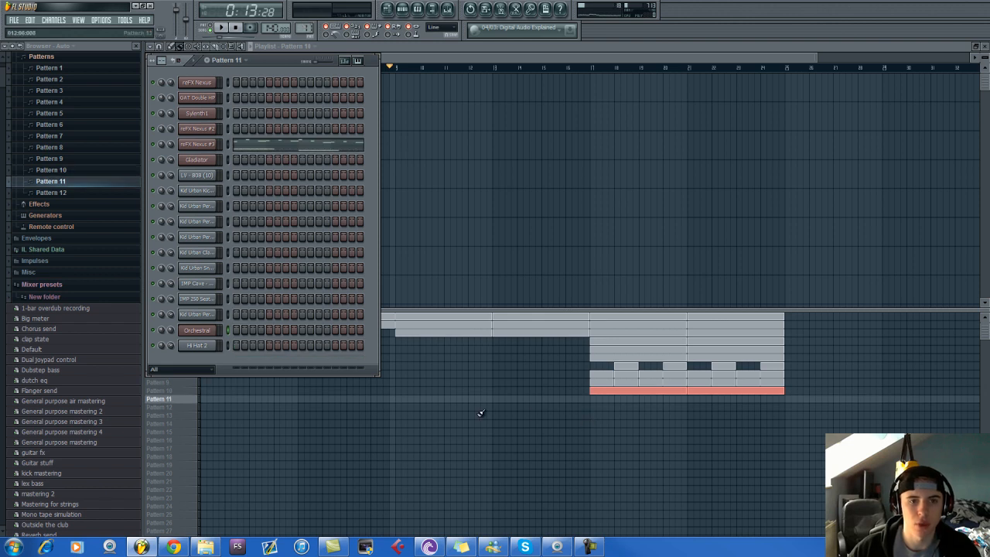
pyautogui.click(402, 398)
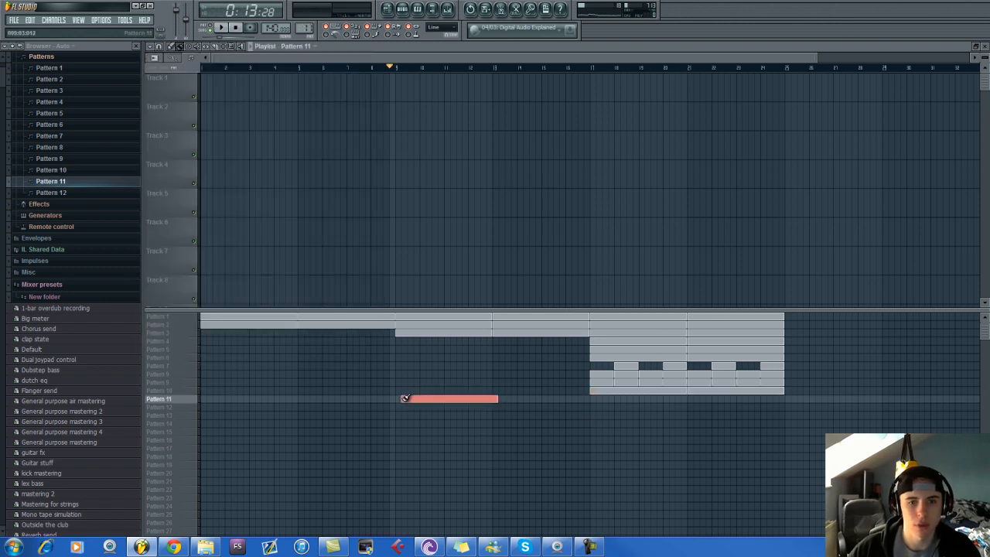
pyautogui.moveTo(478, 398); pyautogui.dragTo(474, 398)
pyautogui.click(497, 399)
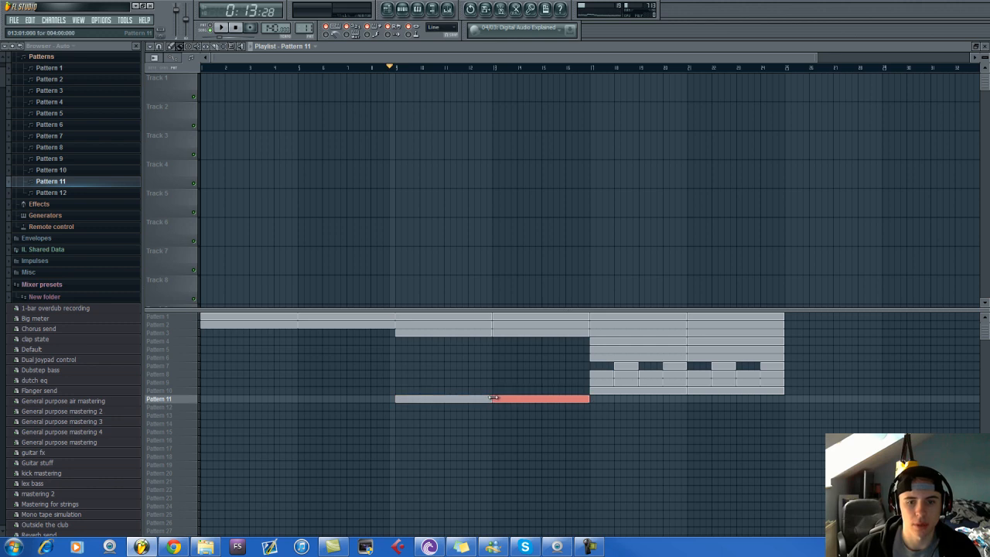
# Play back the arrangement from just before bar 9 through the full section starting at bar 17, and stop.
pyautogui.press('space')
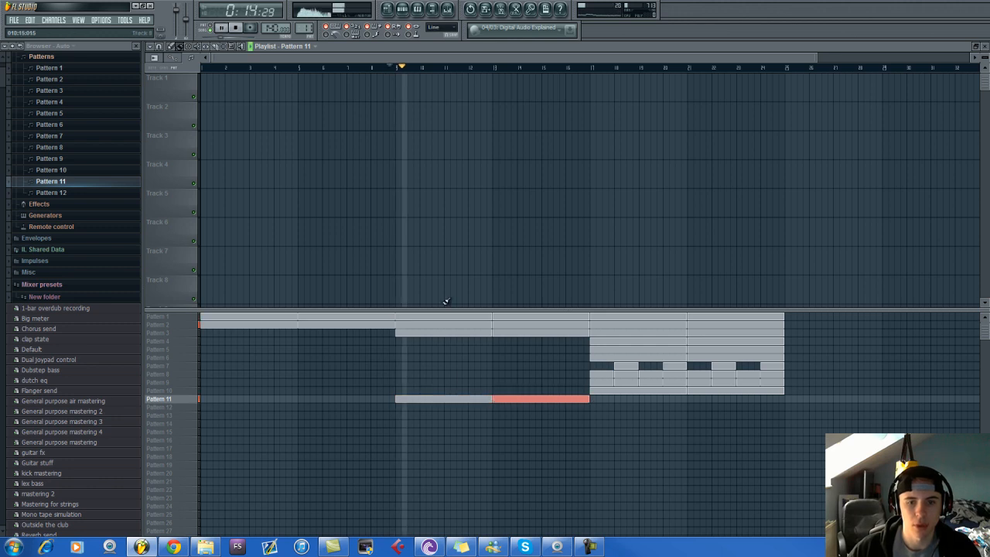
pyautogui.scroll(-1, 444, 75)
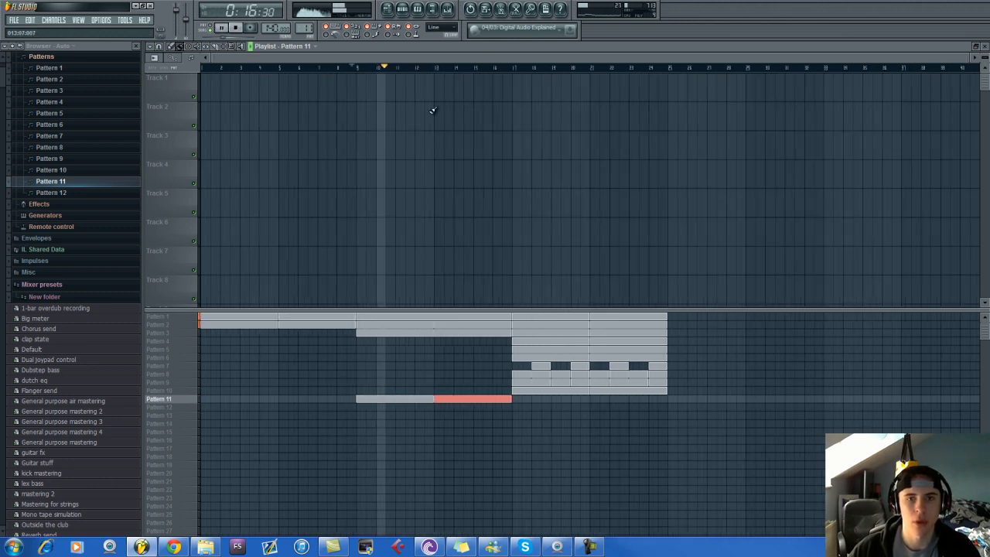
pyautogui.click(167, 547)
pyautogui.click(172, 546)
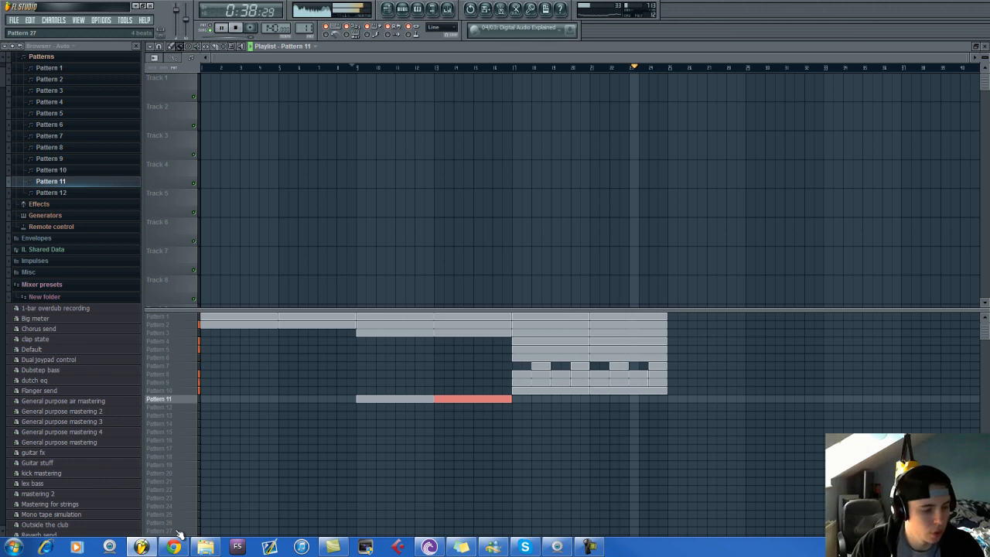
pyautogui.press('space')
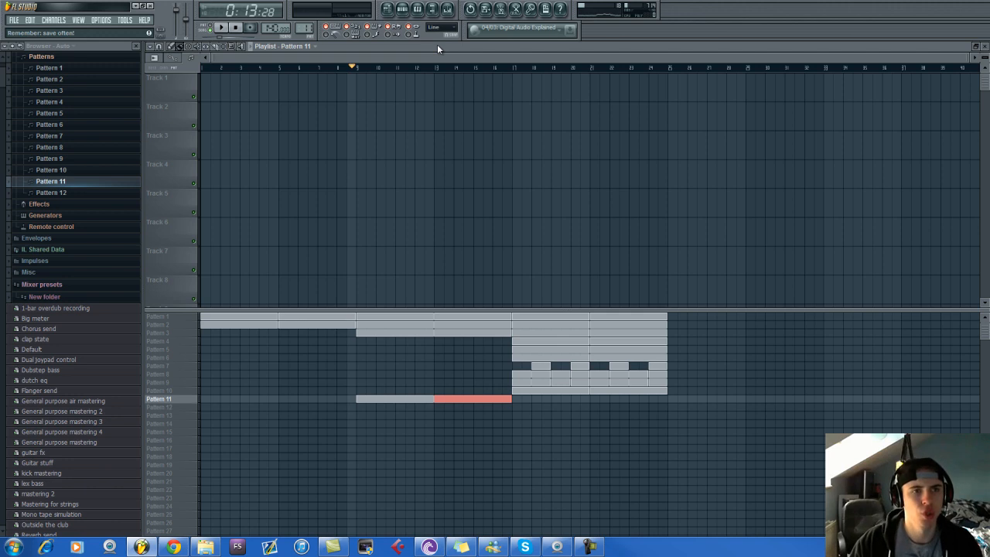
# Insert a Purity instrument channel into the step sequencer from the Hi Hat 2 channel.
pyautogui.click(402, 8)
pyautogui.rightClick(203, 345)
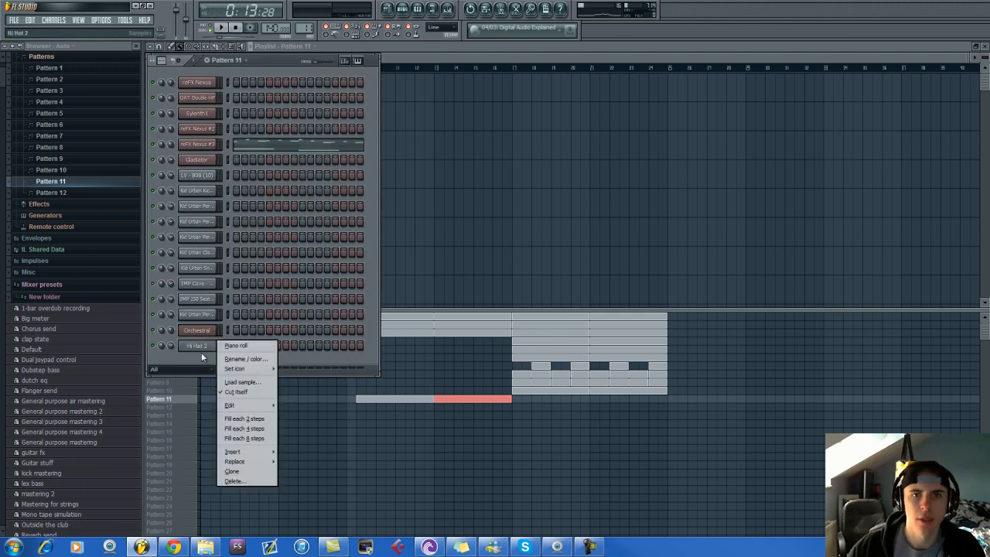
pyautogui.moveTo(242, 454)
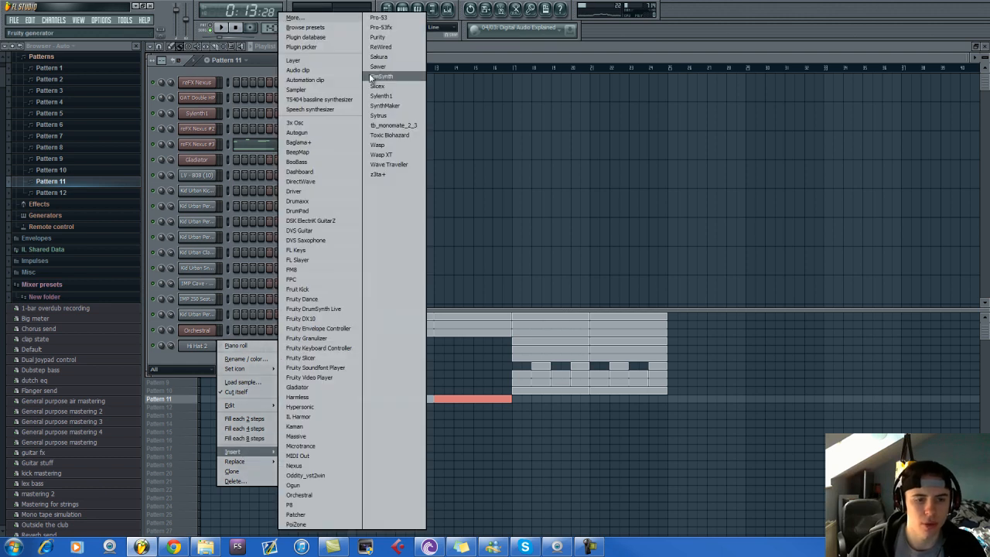
pyautogui.click(379, 37)
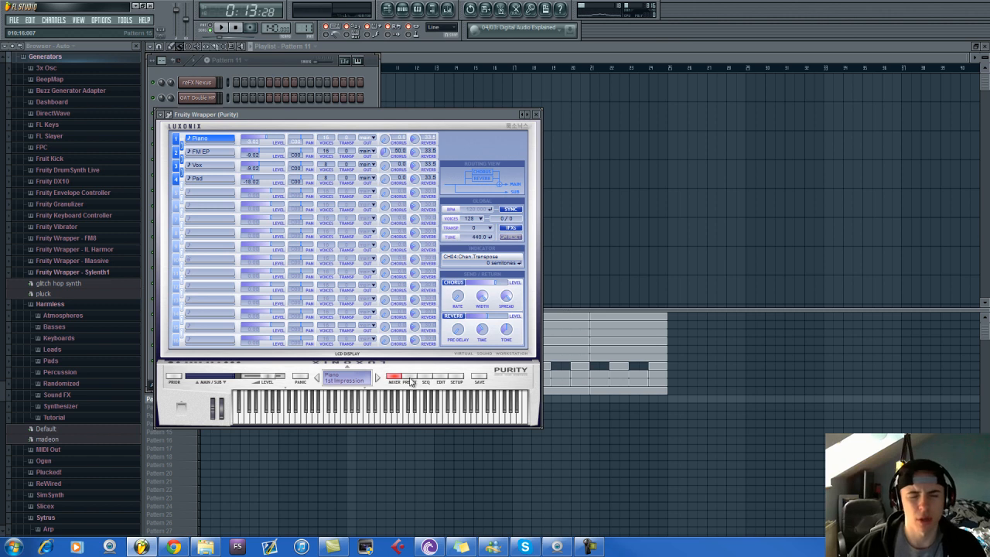
# Load the Power Saw preset from Purity's Lead Synth category and move the plugin window clear of the step sequencer.
pyautogui.click(412, 378)
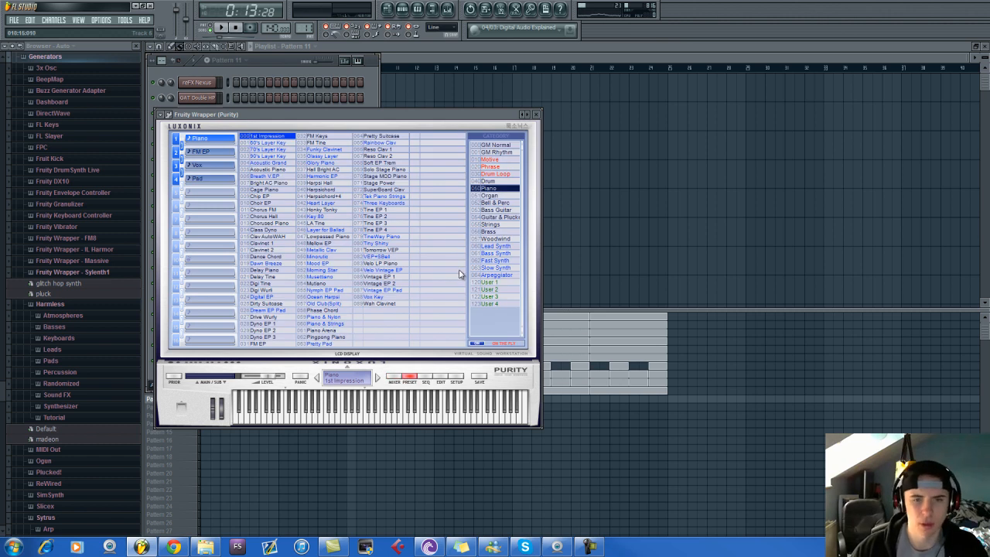
pyautogui.click(496, 246)
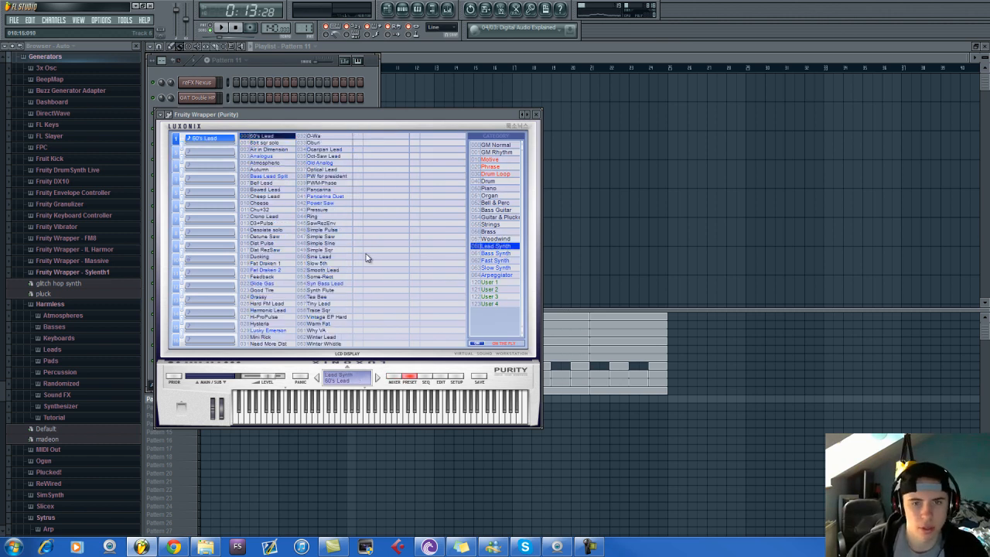
pyautogui.click(316, 203)
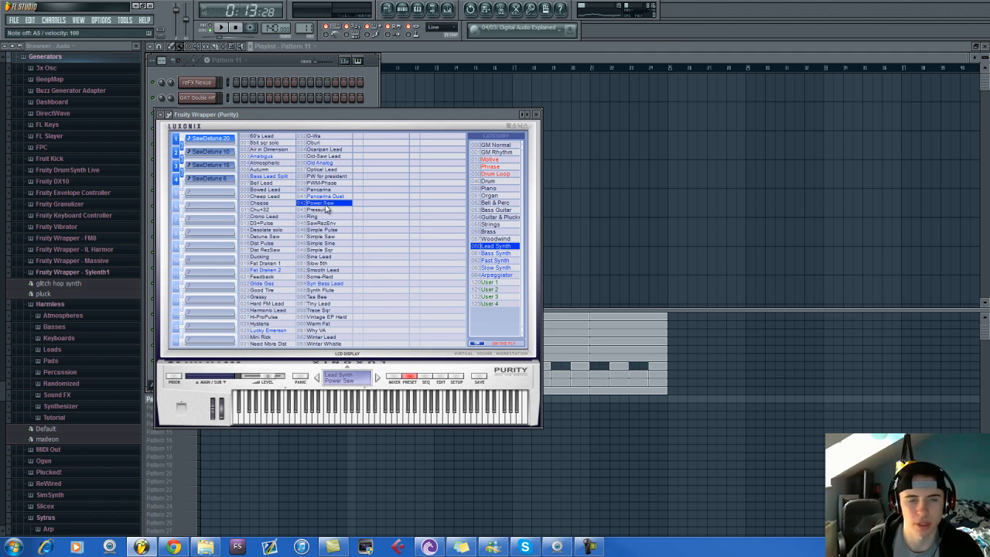
pyautogui.moveTo(324, 125); pyautogui.dragTo(610, 84)
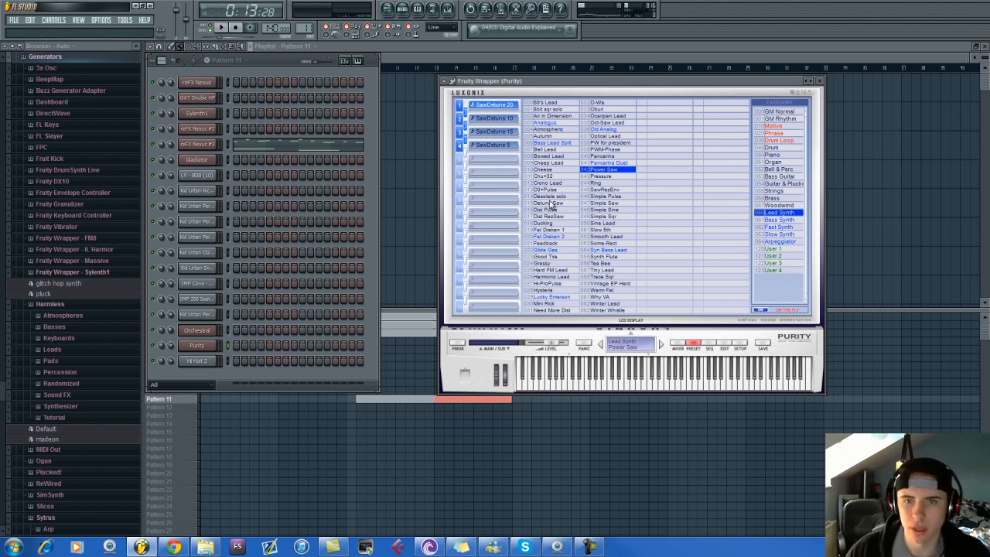
# Audition the Hi-ProPulse, Ducking, Bell Lead and Optical Lead presets, then return to Power Saw.
pyautogui.click(552, 284)
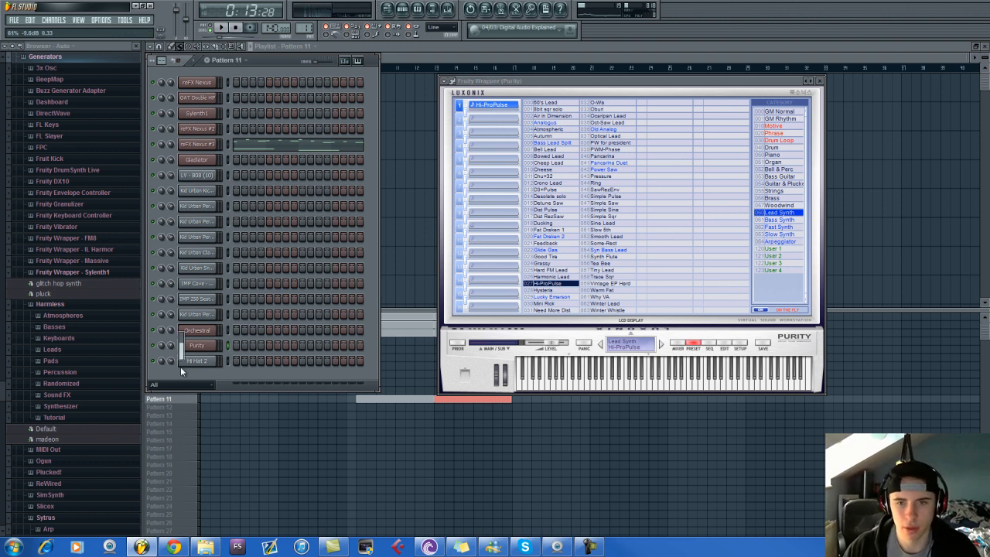
pyautogui.click(555, 223)
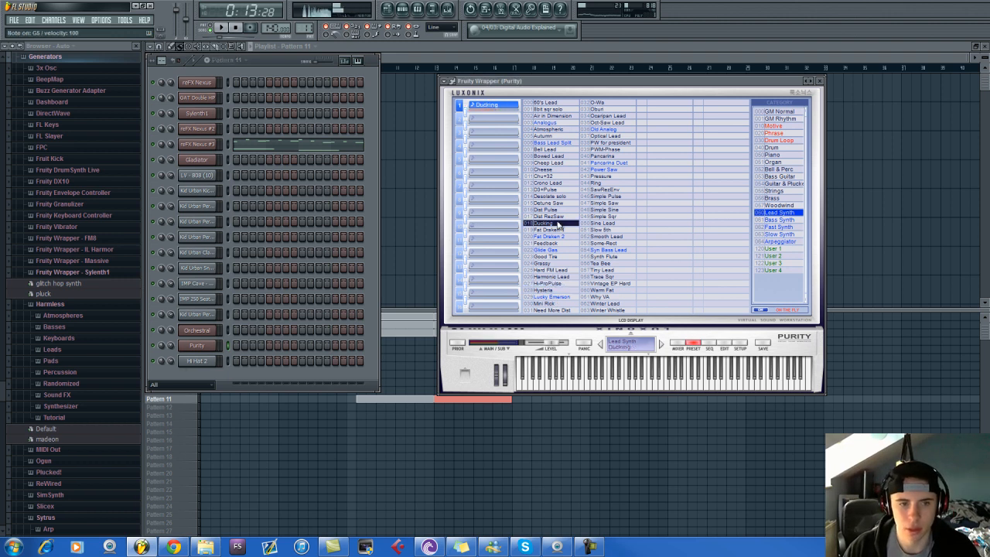
pyautogui.click(550, 150)
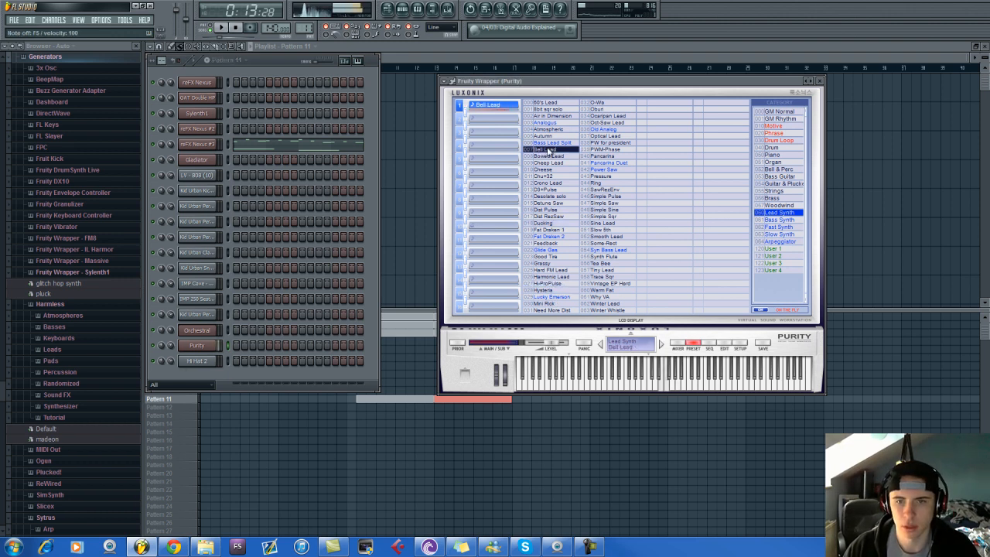
pyautogui.click(607, 136)
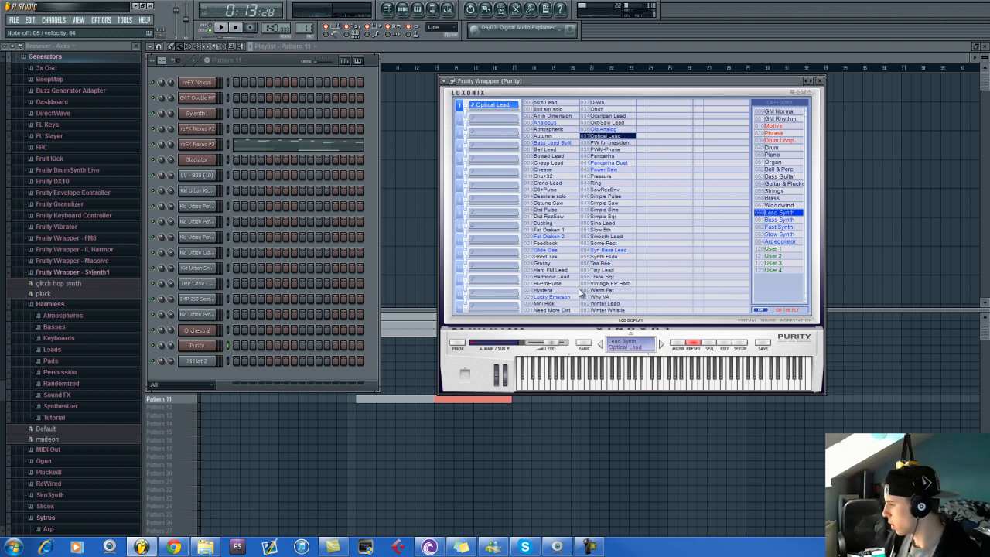
pyautogui.click(601, 170)
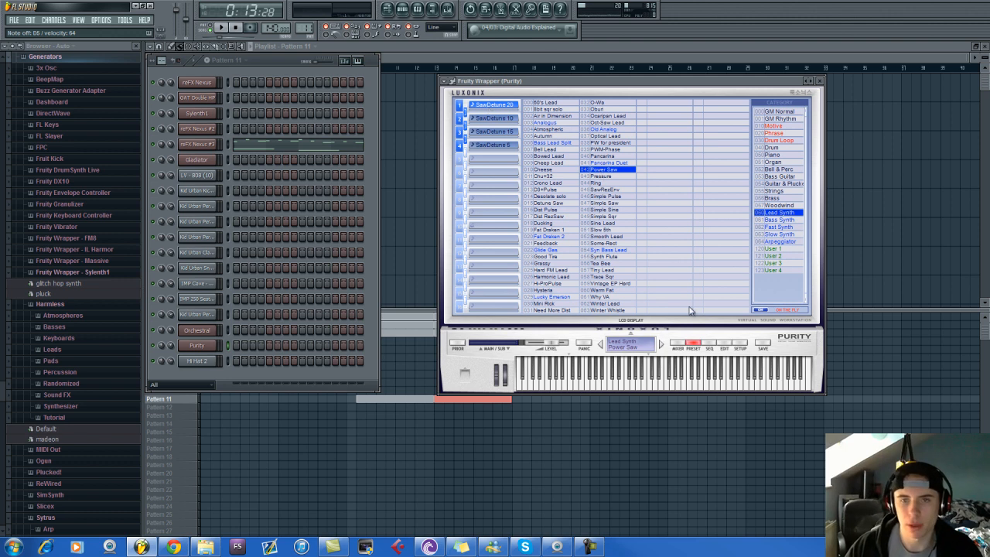
# Set the first insert effect of the SawDetune 20 layer to Tremolo, with a TRI wave and 100% depth.
pyautogui.click(725, 344)
pyautogui.click(768, 135)
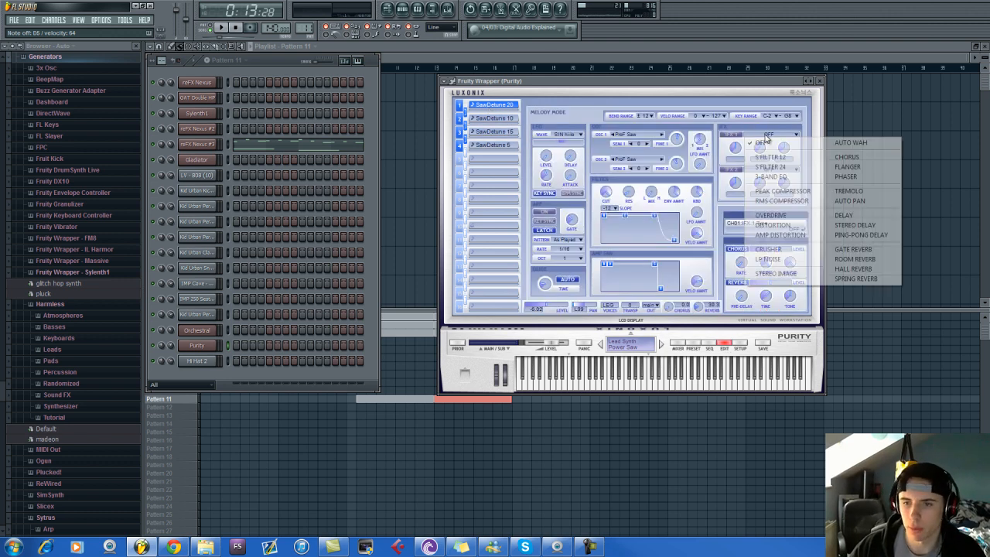
pyautogui.click(850, 191)
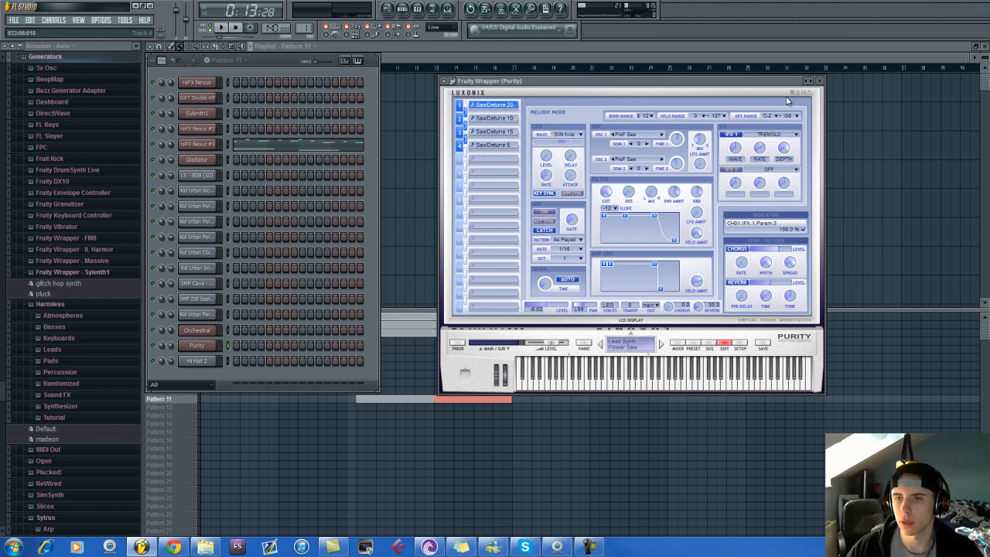
pyautogui.moveTo(736, 148); pyautogui.dragTo(738, 43)
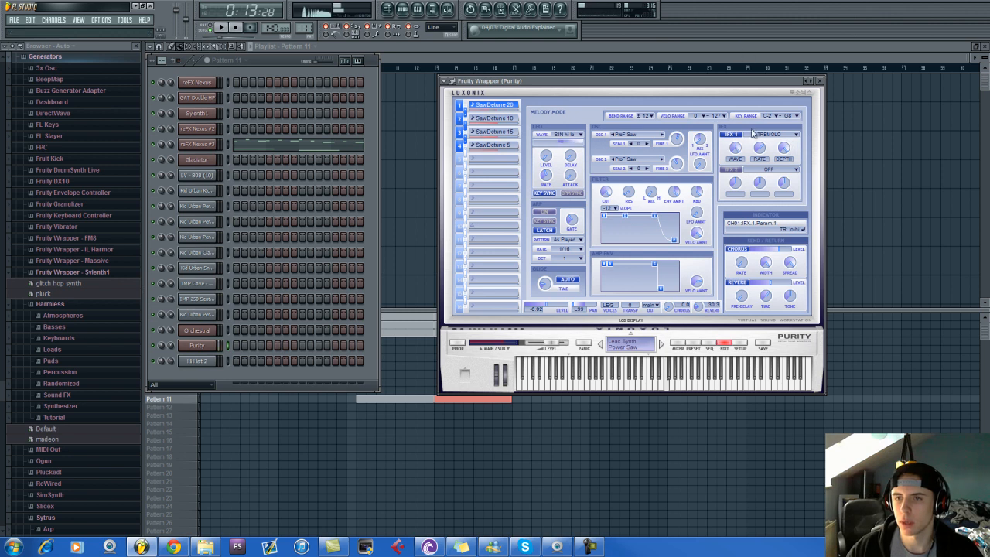
# Set the first insert effect of the SawDetune 10 layer to Tremolo with 100% depth.
pyautogui.click(487, 118)
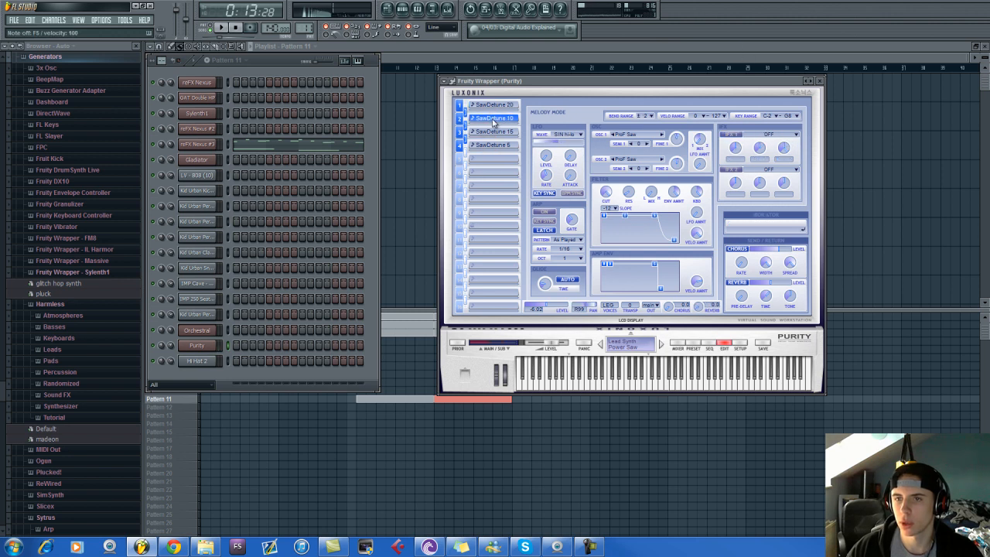
pyautogui.click(766, 134)
pyautogui.click(848, 191)
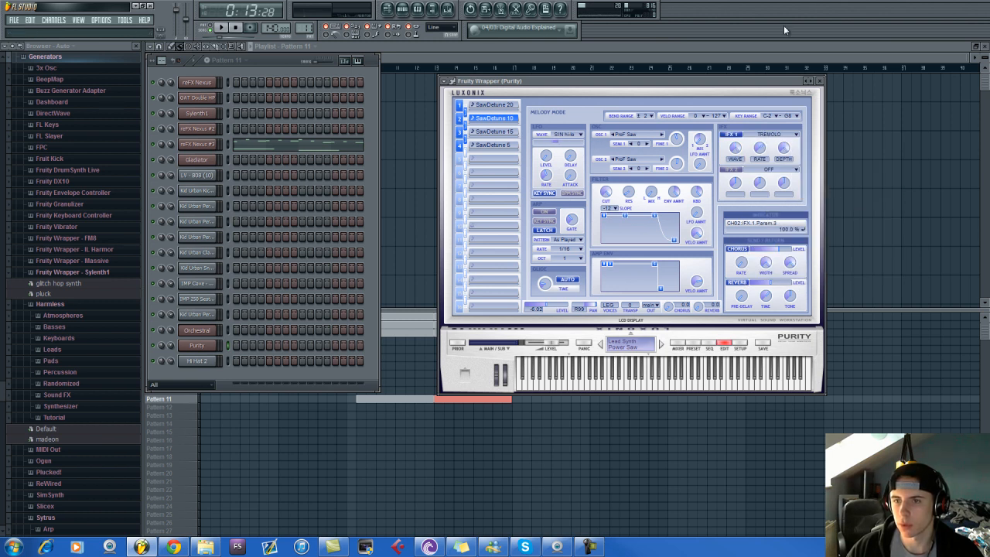
# Select the SawDetune 15 layer of the Power Saw preset for effect editing.
pyautogui.click(499, 134)
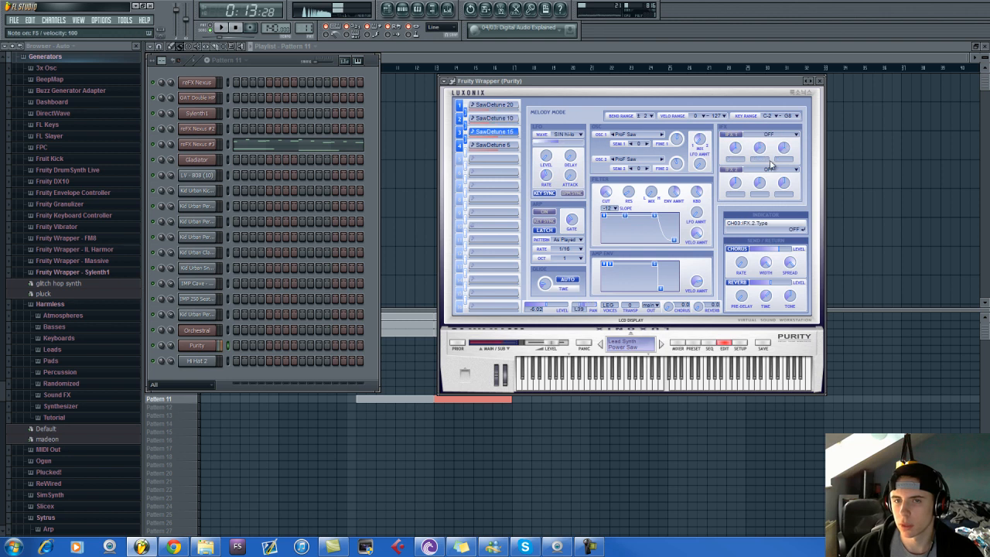
# Set FX 1 to Tremolo on the SawDetune 15 and SawDetune 6 layers and audition the sound with a few notes.
pyautogui.click(767, 135)
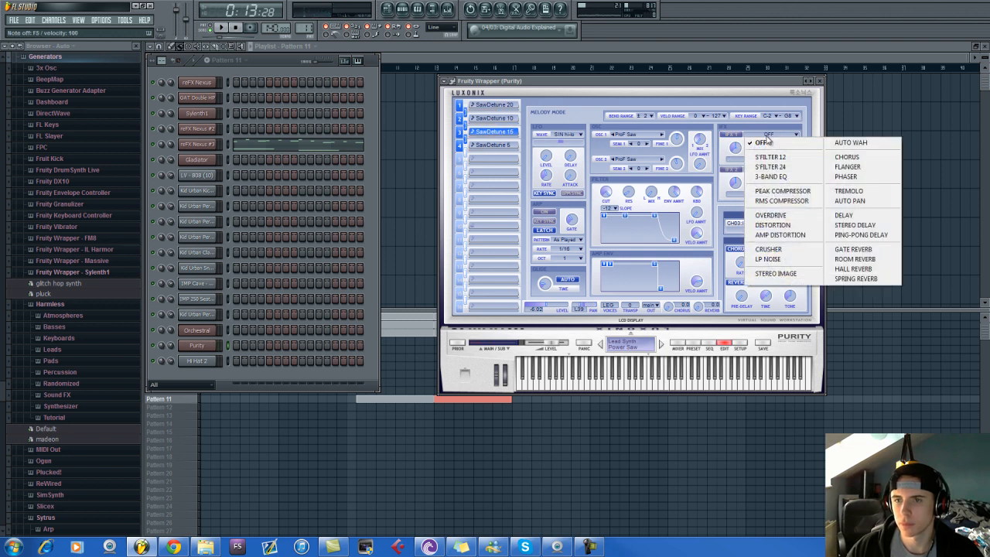
pyautogui.click(849, 191)
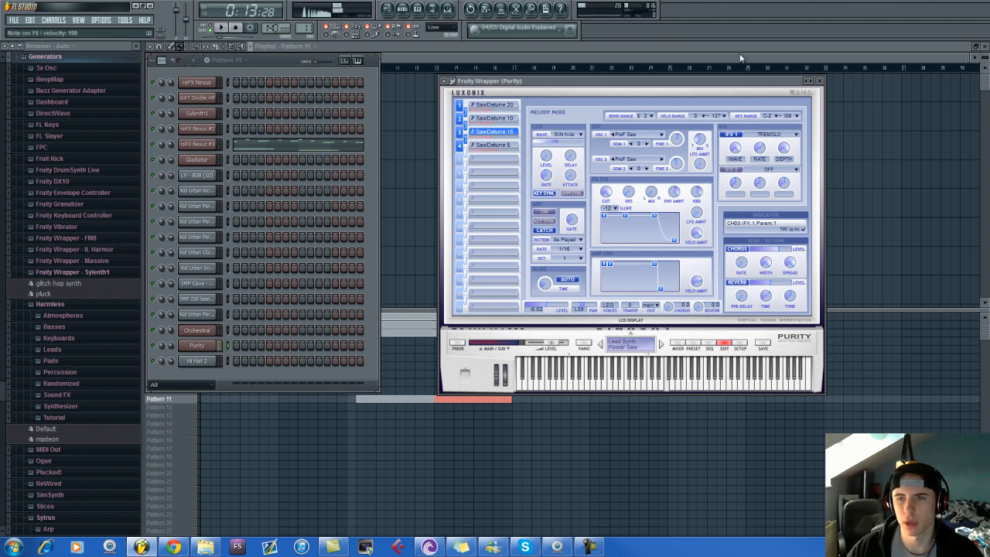
pyautogui.click(504, 149)
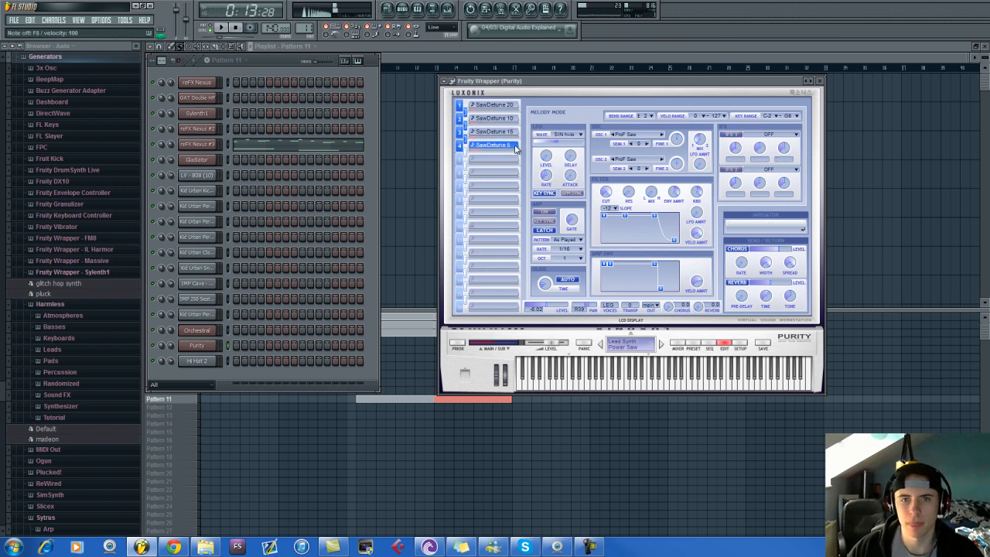
pyautogui.click(770, 135)
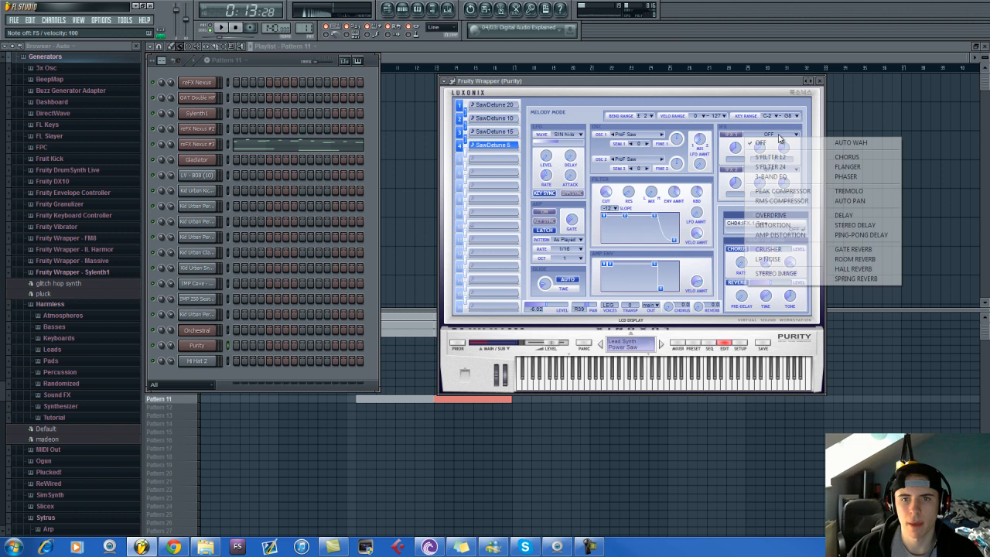
pyautogui.click(848, 191)
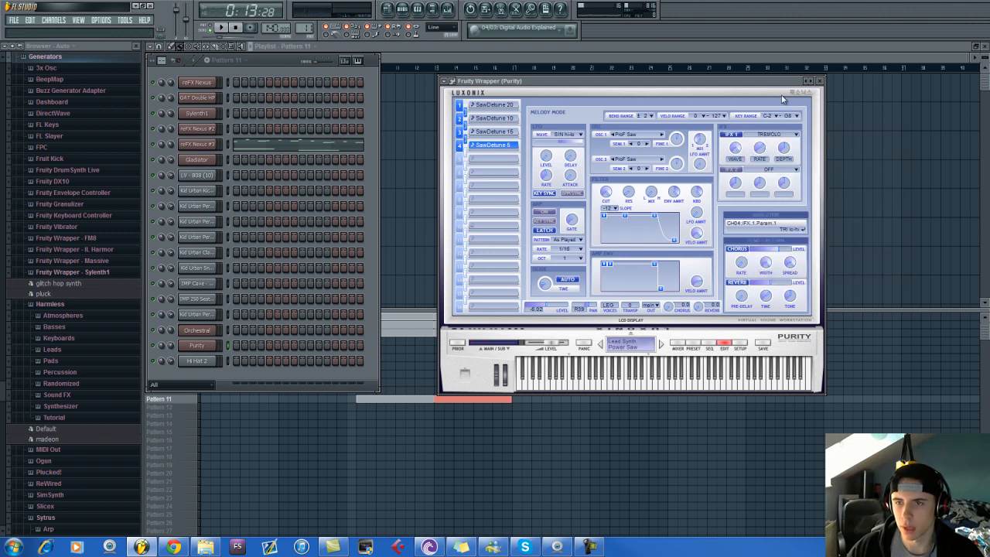
pyautogui.press('e')
pyautogui.press('w')
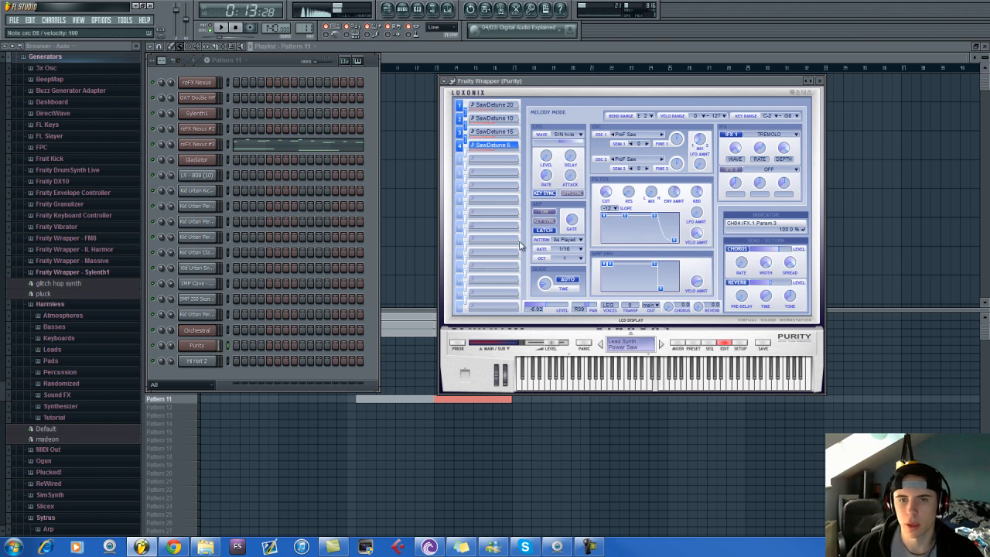
pyautogui.press('i')
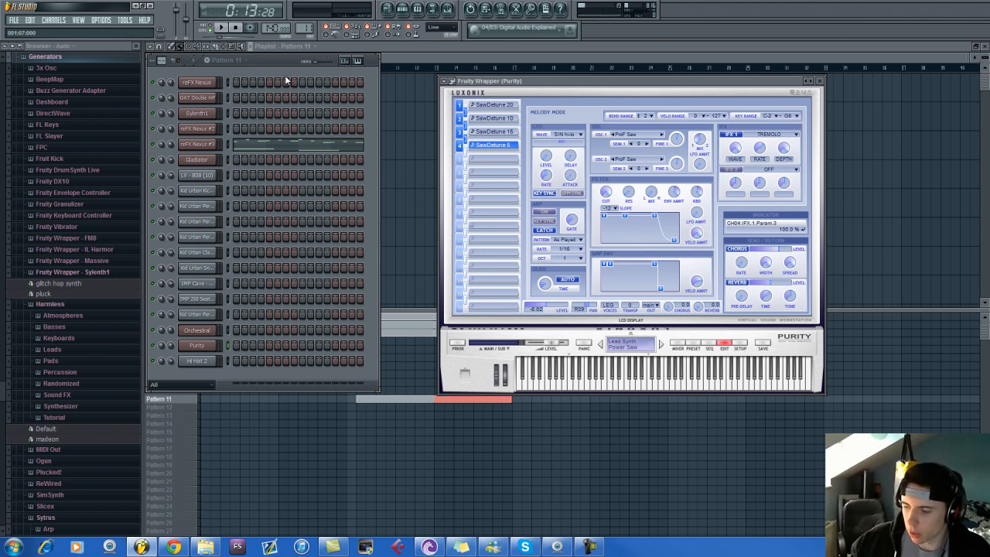
pyautogui.press('z')
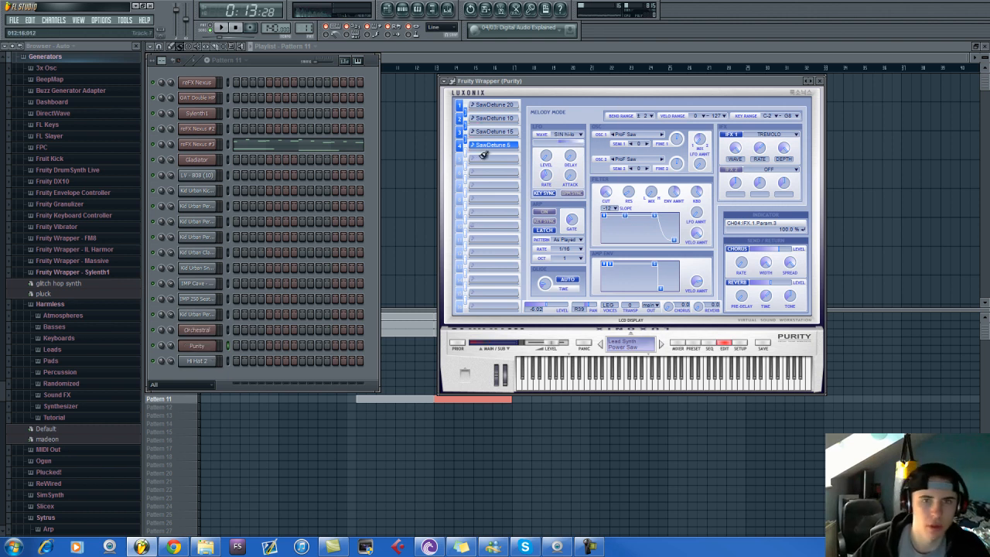
# Load Bitcrusher in the first effect slot of the Purity mixer track, lowering its bit depth and raising its downsampling.
pyautogui.moveTo(587, 81); pyautogui.dragTo(553, 185)
pyautogui.click(629, 113)
pyautogui.click(636, 133)
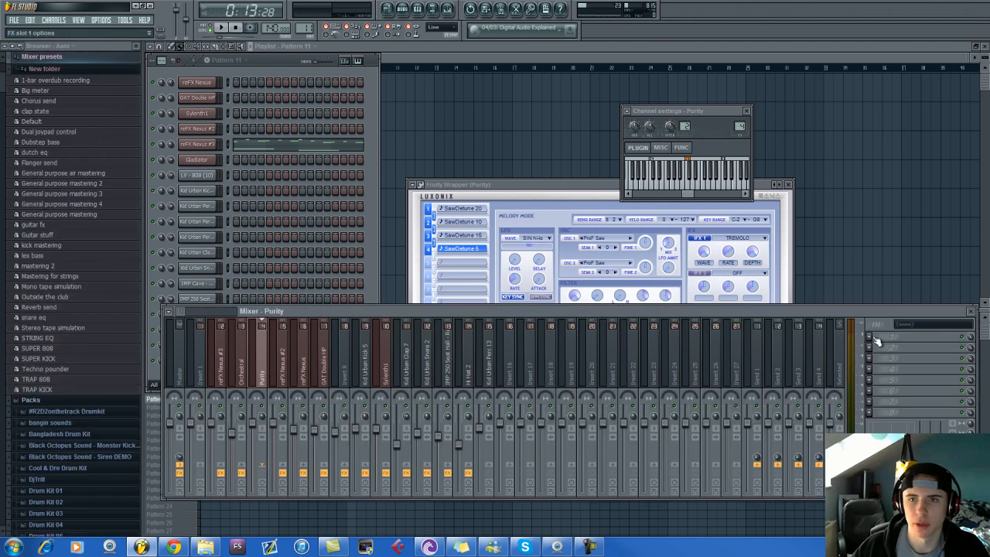
pyautogui.click(869, 336)
pyautogui.click(843, 93)
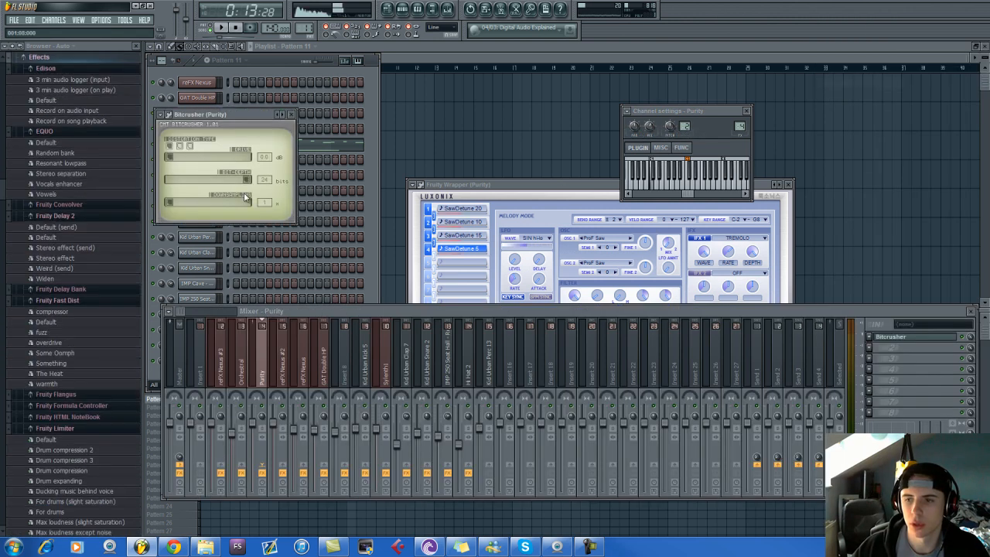
pyautogui.moveTo(212, 205); pyautogui.dragTo(296, 207)
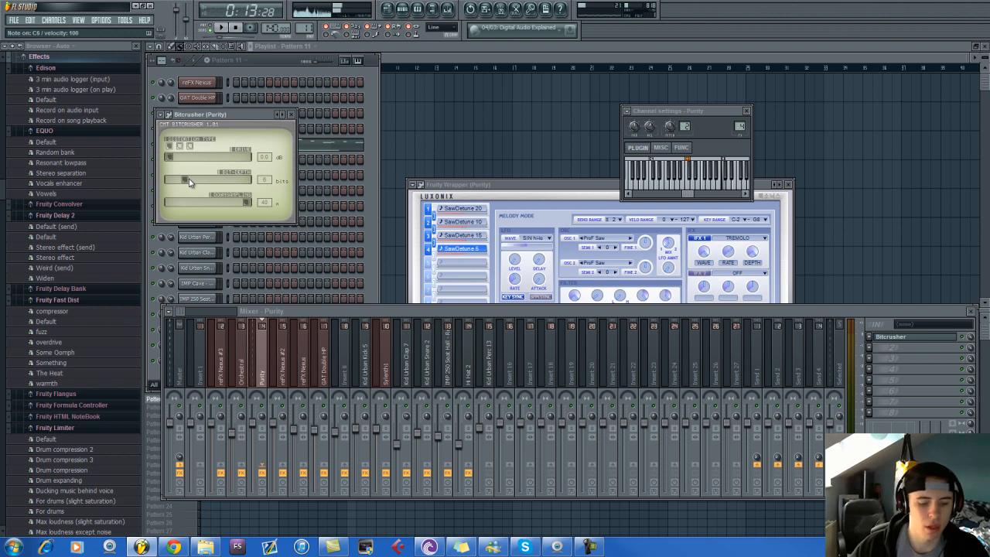
# Remove the Bitcrusher from the first effect slot of the Purity mixer track.
pyautogui.click(870, 339)
pyautogui.moveTo(875, 347)
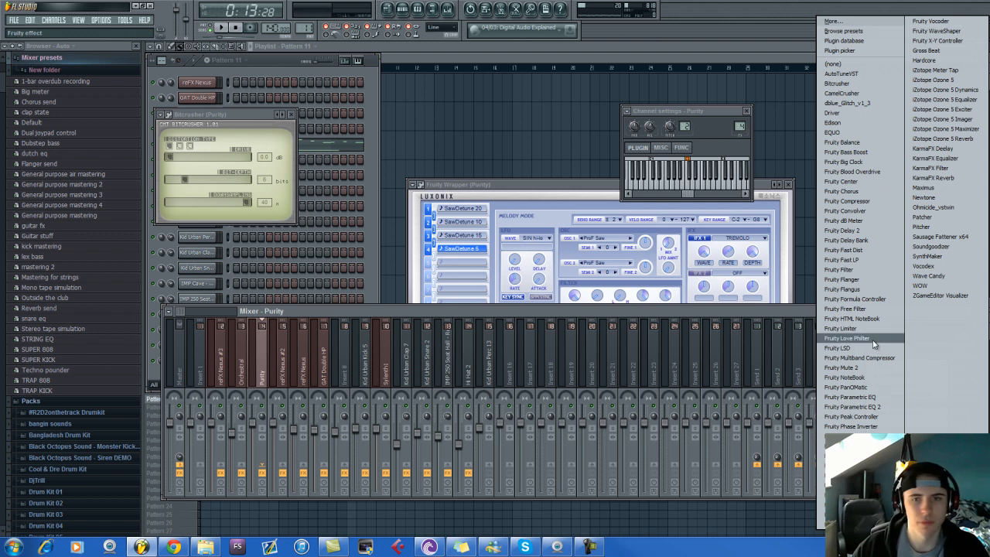
pyautogui.click(840, 64)
# Open the Purity channel's piano roll in Pattern 1.
pyautogui.click(266, 62)
pyautogui.moveTo(301, 28); pyautogui.dragTo(298, 78)
pyautogui.rightClick(210, 343)
pyautogui.click(232, 347)
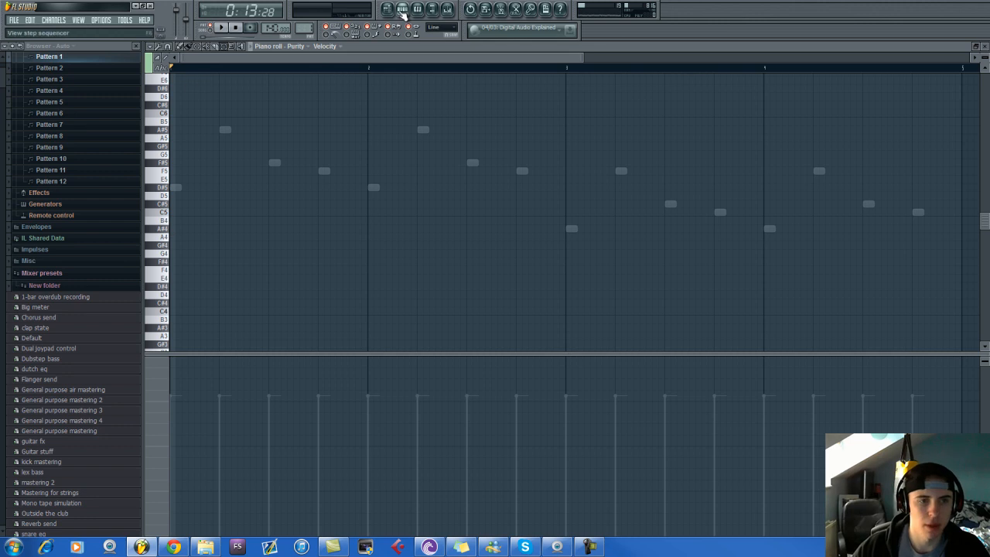
# Select and copy the upper melody notes in the reFX Nexus #3 piano roll of Pattern 11.
pyautogui.click(401, 11)
pyautogui.moveTo(309, 30); pyautogui.dragTo(319, 512)
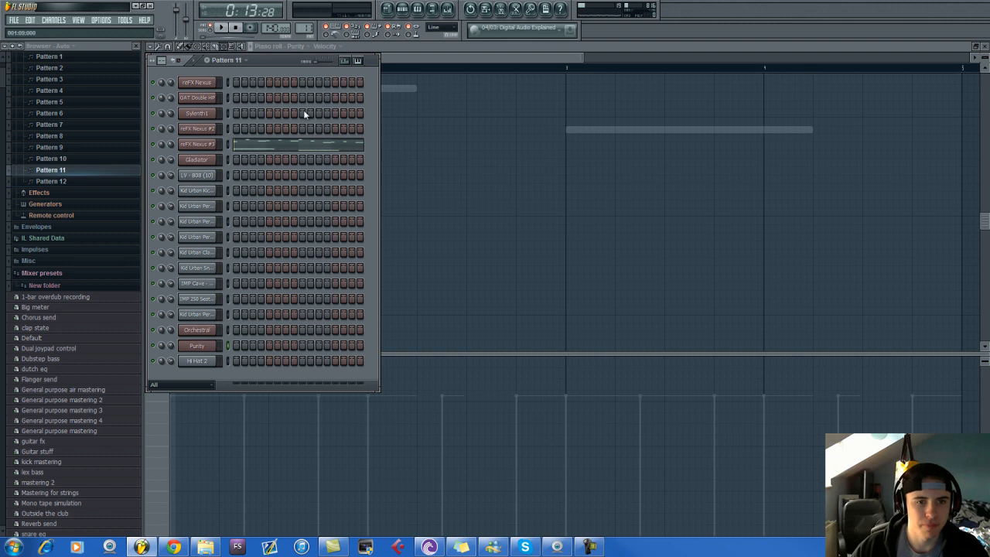
pyautogui.click(303, 143)
pyautogui.moveTo(162, 87); pyautogui.dragTo(176, 226)
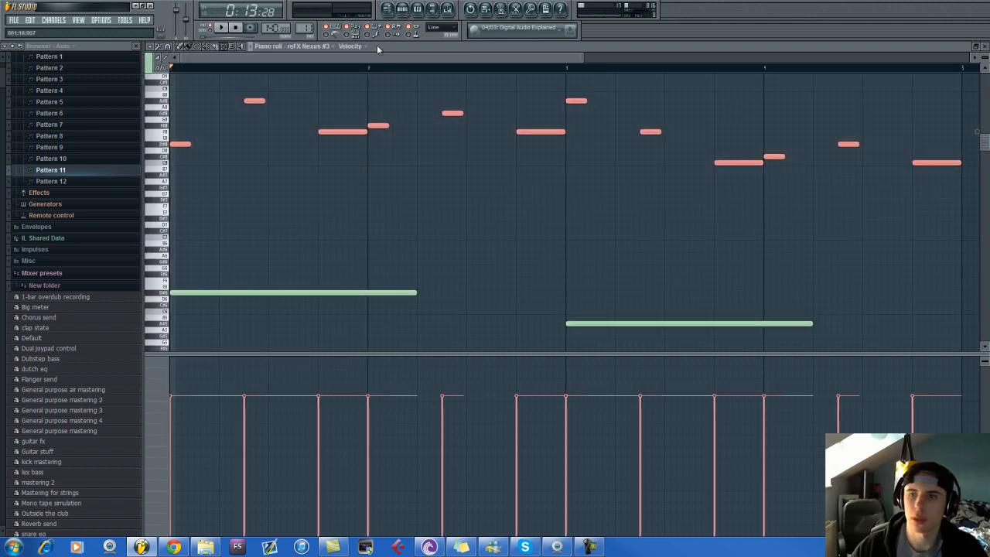
# Paste the melody into Purity's piano roll in Pattern 1 and transpose it down two octaves, starting on D#6.
pyautogui.click(402, 8)
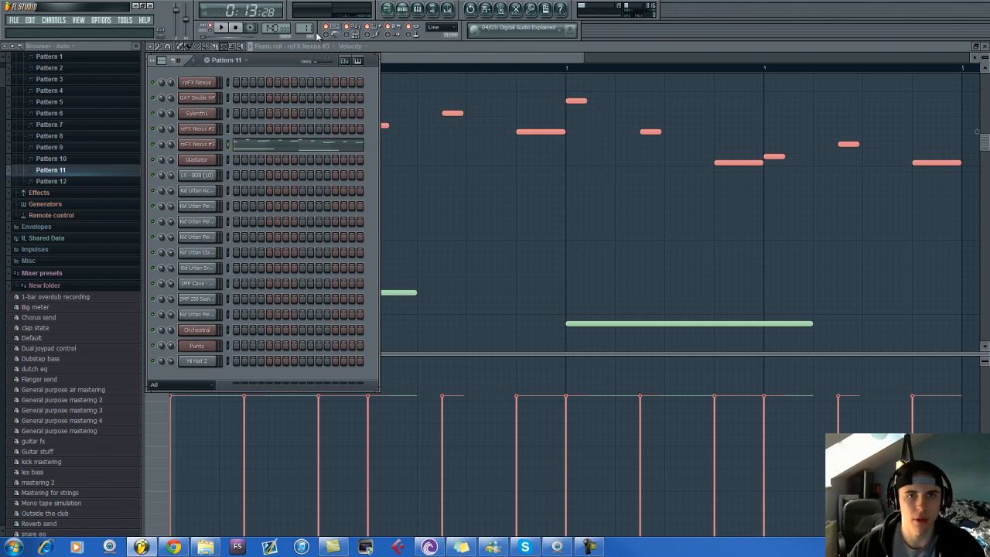
pyautogui.rightClick(193, 349)
pyautogui.click(230, 350)
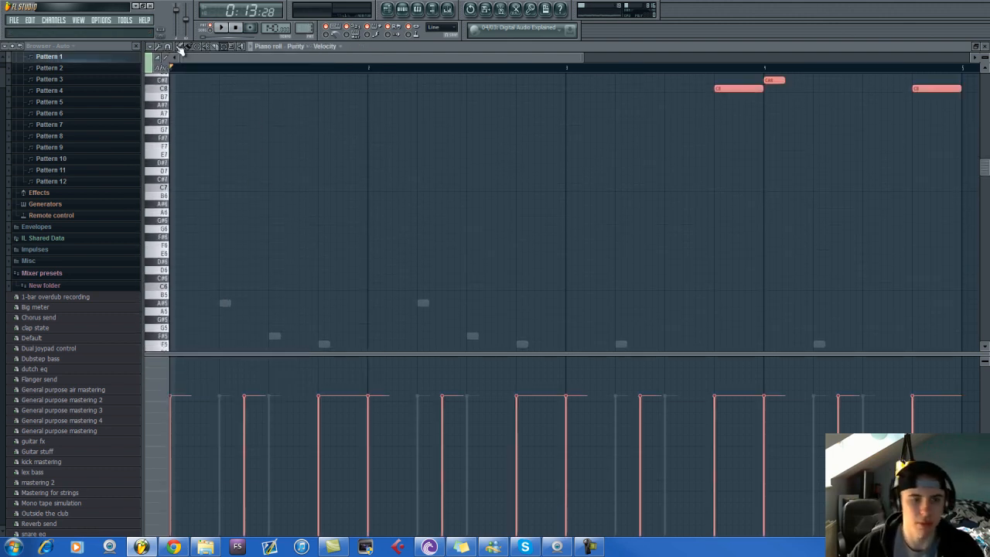
pyautogui.press('space')
pyautogui.press('space')
pyautogui.moveTo(184, 147); pyautogui.dragTo(257, 339)
# Lengthen the opening D#6 note to reach the A#6, redraw that A#6 up to the following F6, and preview it.
pyautogui.click(207, 342)
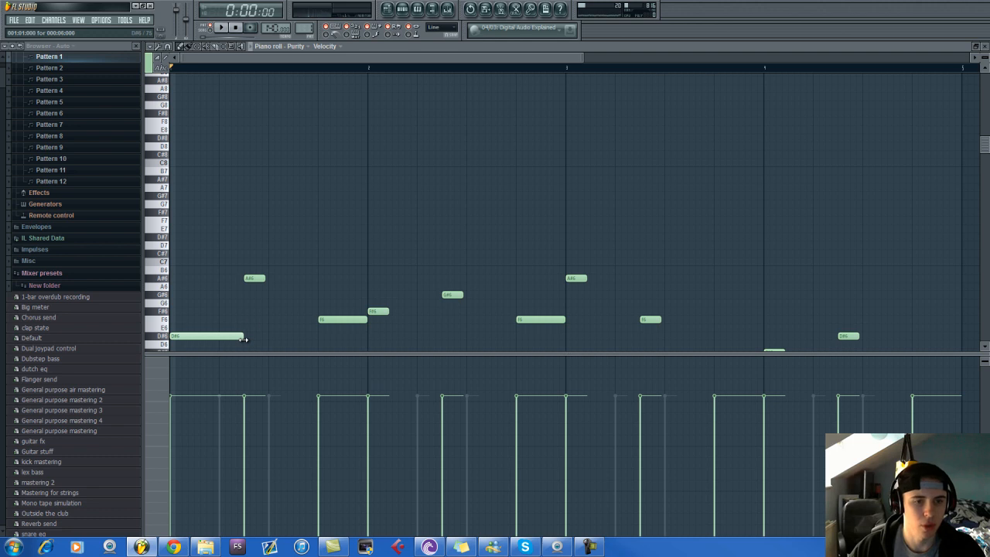
pyautogui.scroll(1, 253, 313)
pyautogui.rightClick(245, 279)
pyautogui.click(245, 279)
pyautogui.press('space')
pyautogui.scroll(-3, 270, 291)
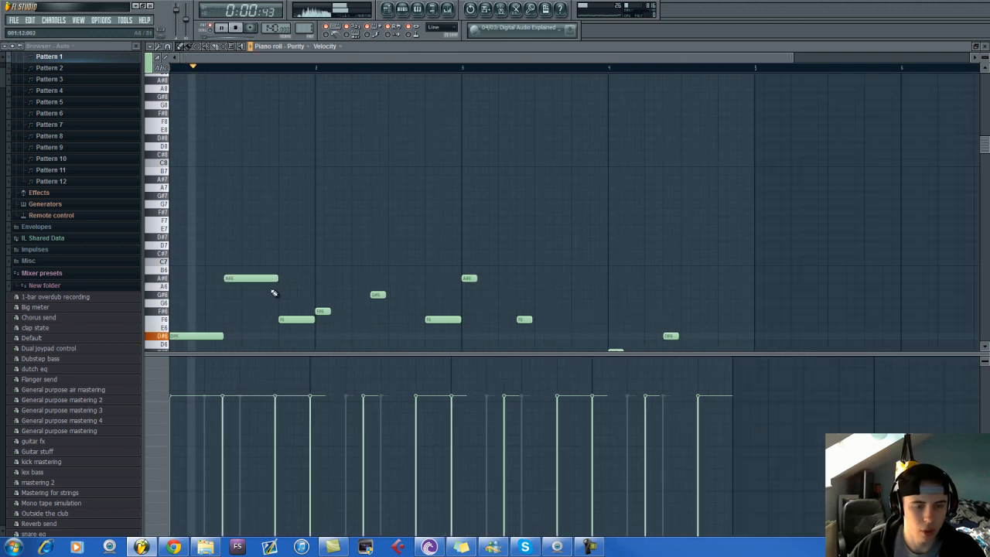
pyautogui.scroll(-2, 275, 289)
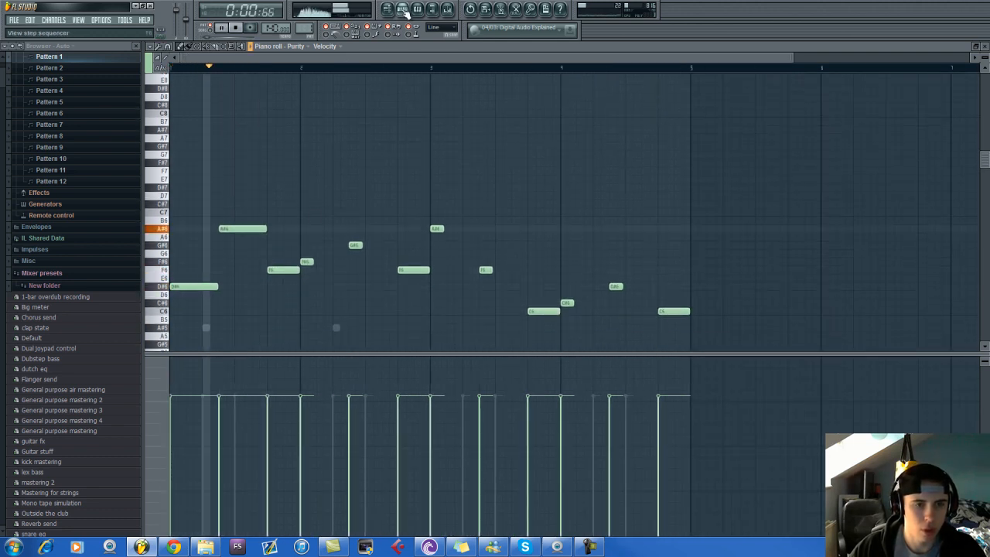
pyautogui.press('space')
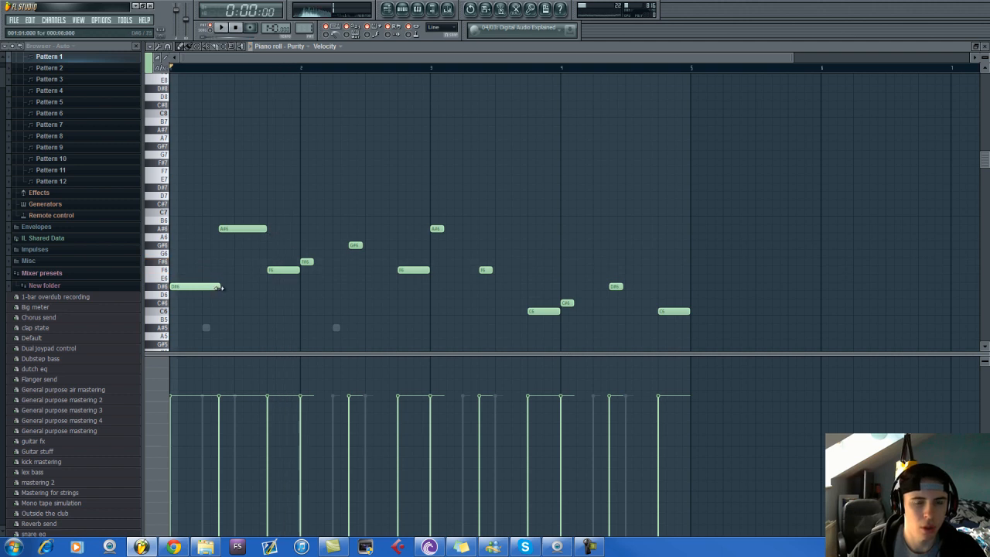
# Redraw the first bar's A#6 as a slightly overlapping long note and extend the following F6 just past bar 2.
pyautogui.rightClick(220, 230)
pyautogui.scroll(1, 219, 232)
pyautogui.click(222, 230)
pyautogui.press('space')
pyautogui.press('space')
pyautogui.moveTo(314, 270); pyautogui.dragTo(318, 266)
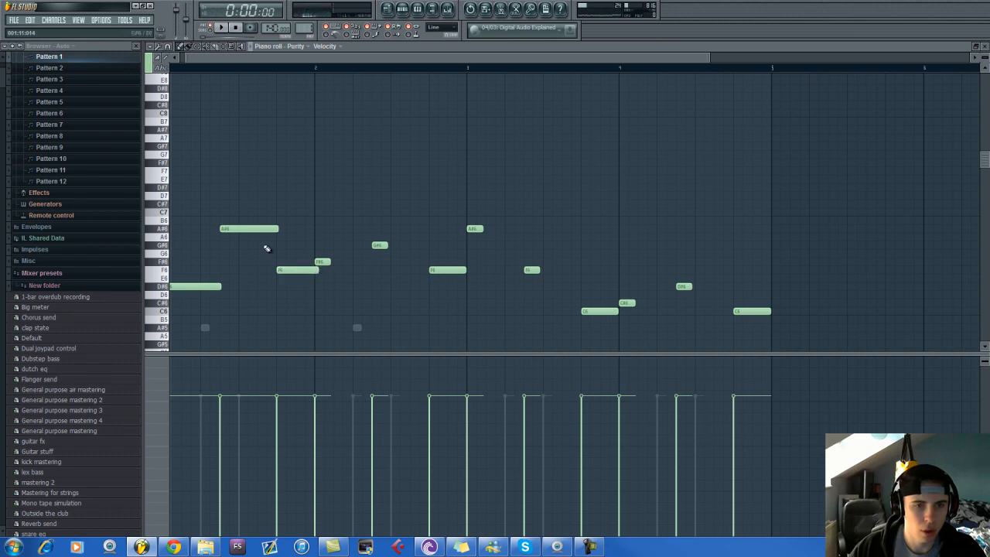
# Replace the short F#6 and G#6 notes in bar 2 with long notes that each reach the following note.
pyautogui.rightClick(323, 265)
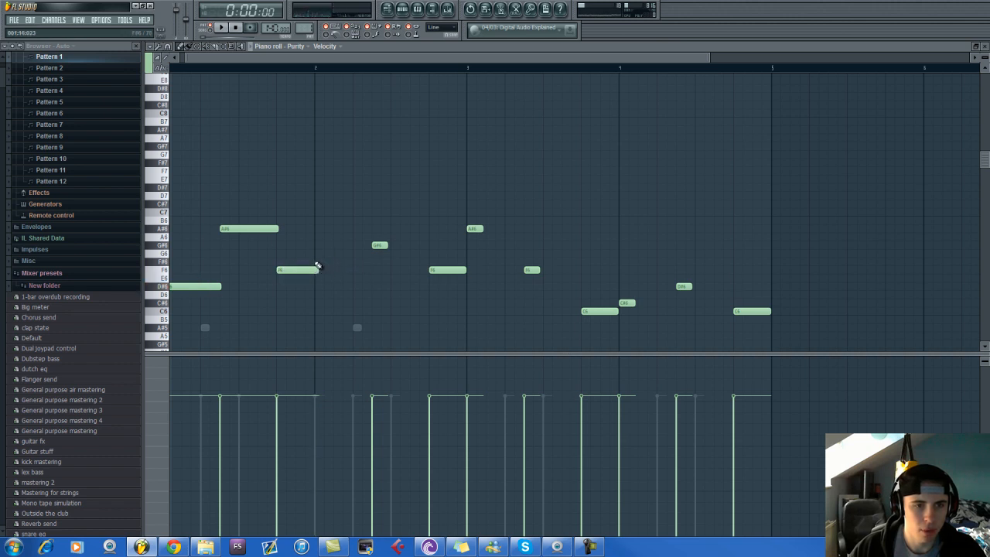
pyautogui.click(317, 263)
pyautogui.rightClick(379, 246)
pyautogui.click(372, 245)
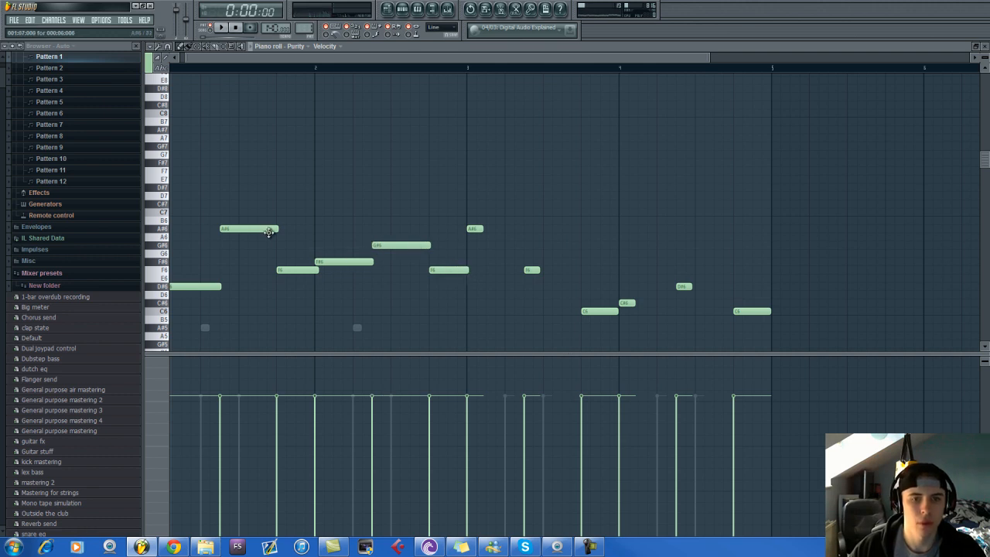
# Redraw the A#6 at the start of bar 3 as a long note and lengthen the F6 after it during playback.
pyautogui.rightClick(470, 230)
pyautogui.click(469, 230)
pyautogui.press('space')
pyautogui.click(529, 271)
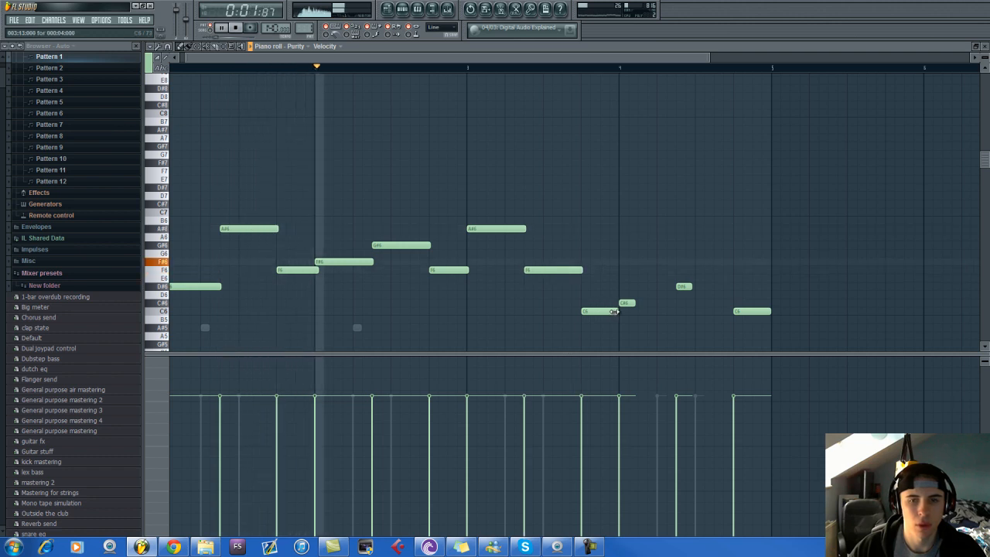
# Replace the short C#6 and D#6 notes in bar 4 with long notes that each reach the following note.
pyautogui.rightClick(625, 303)
pyautogui.click(623, 303)
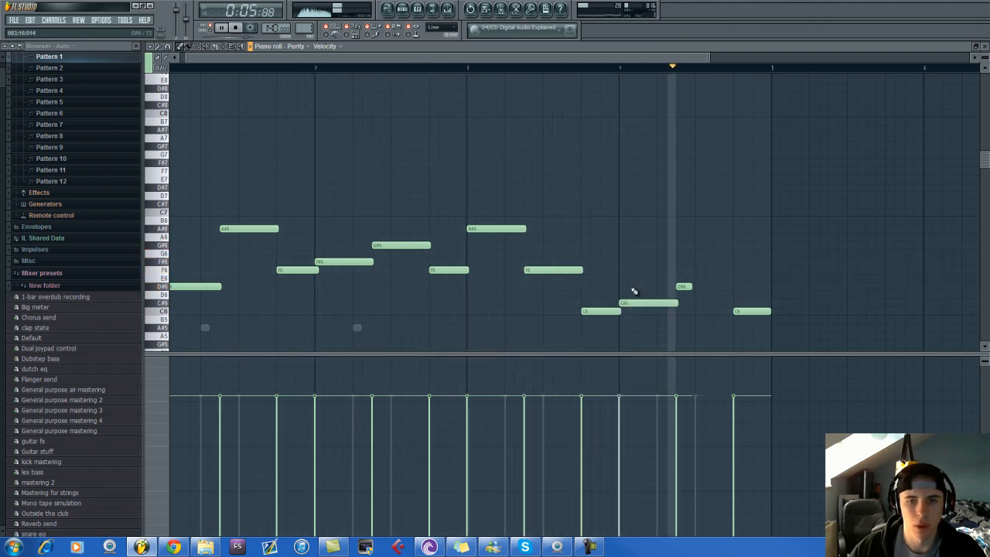
pyautogui.rightClick(682, 286)
pyautogui.click(678, 286)
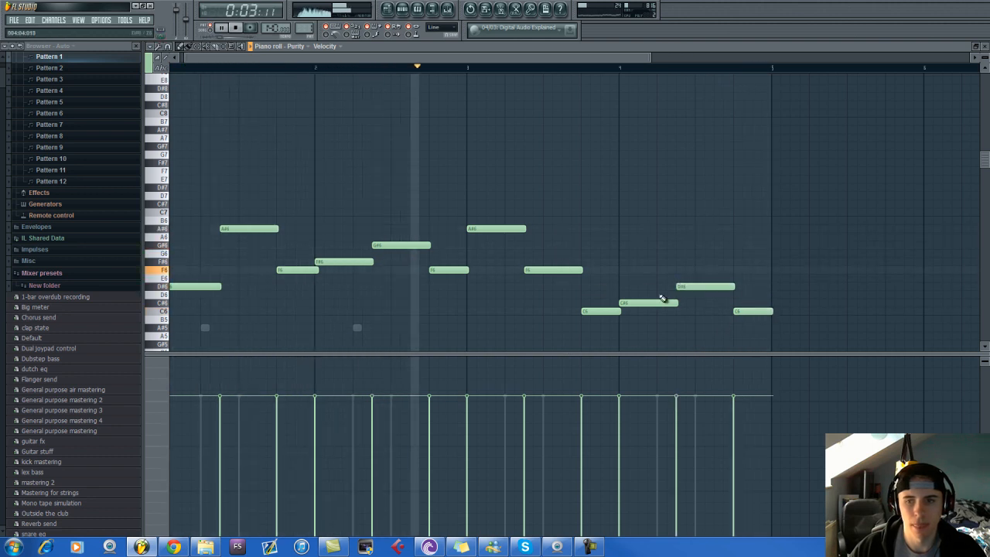
# Open the Purity synth, switch FX 1 of the SawDetune 6 layer to Off, and replay the pattern.
pyautogui.press('F6')
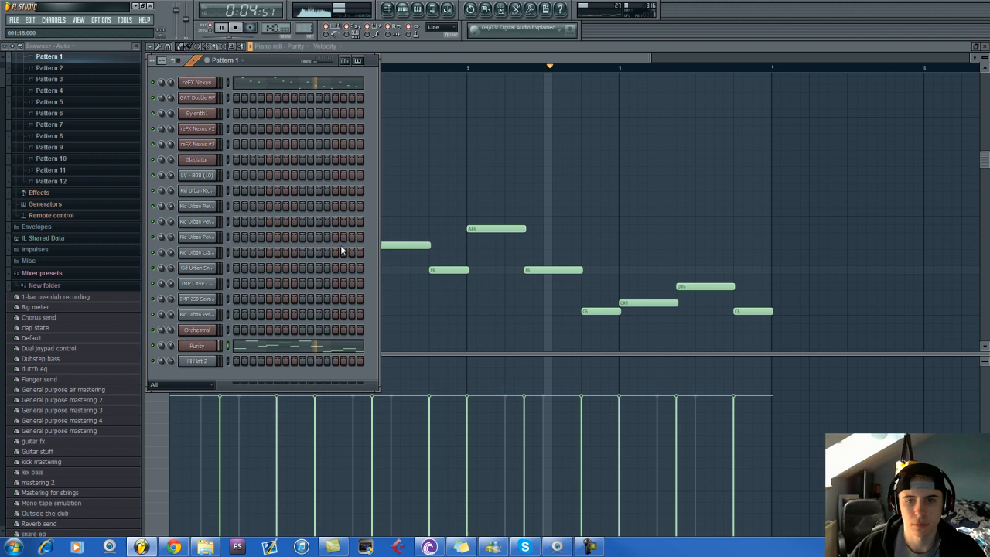
pyautogui.click(195, 346)
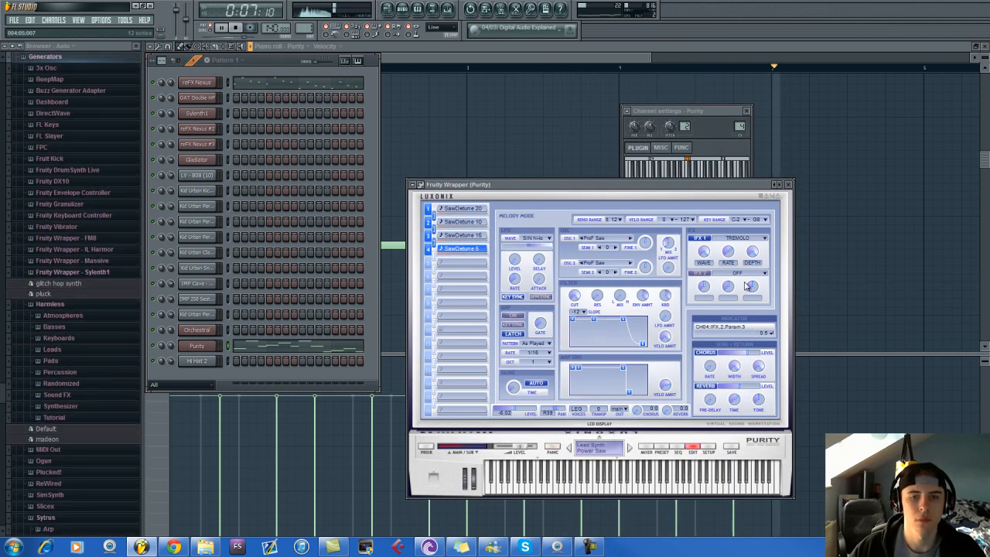
pyautogui.click(732, 240)
pyautogui.click(735, 248)
pyautogui.press('space')
pyautogui.press('space')
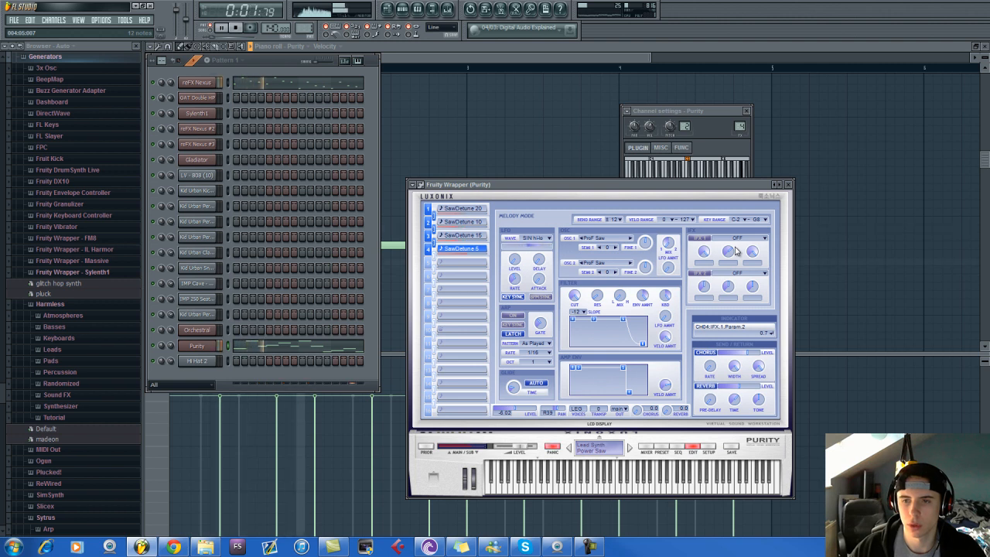
# Set FX 1 of the SawDetune 6 layer to Tremolo.
pyautogui.click(738, 238)
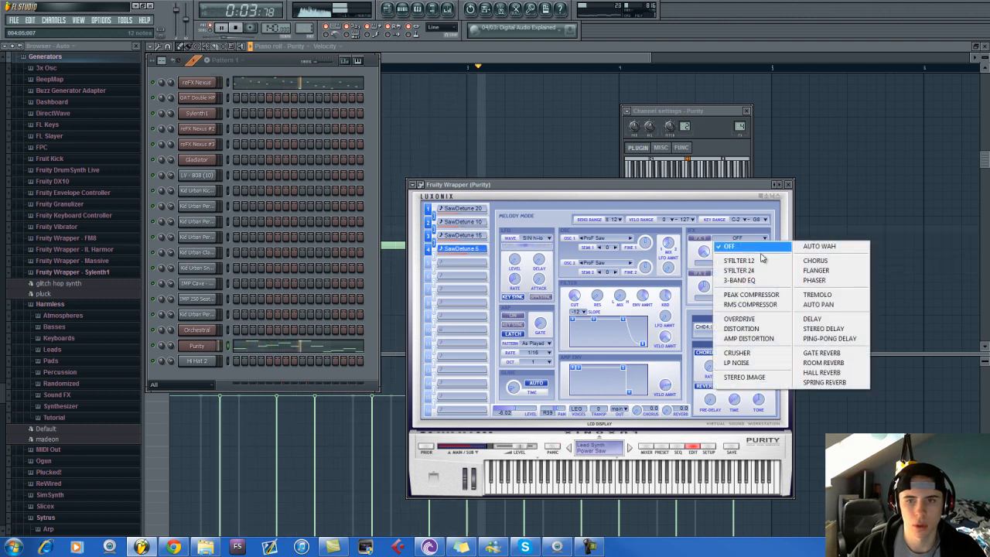
pyautogui.click(817, 294)
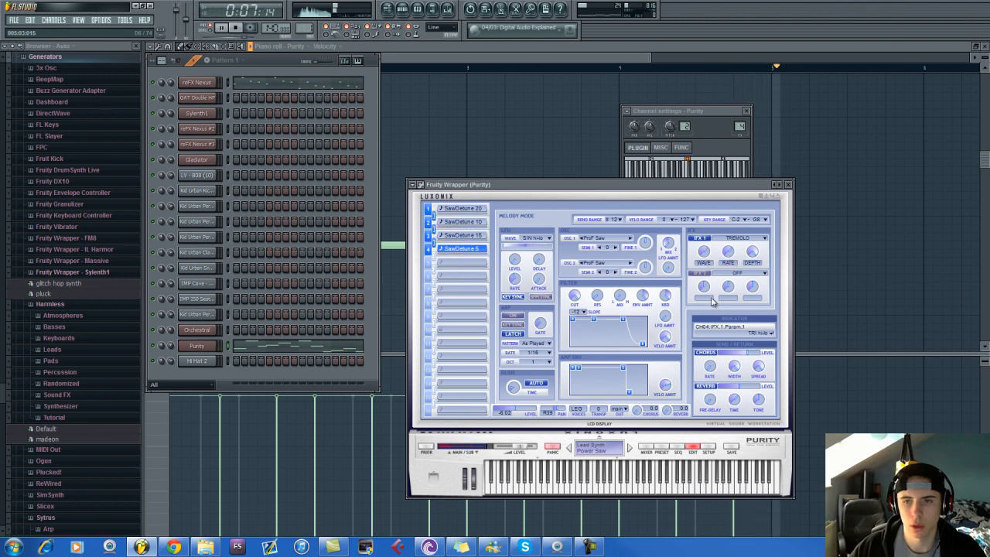
pyautogui.moveTo(758, 300); pyautogui.dragTo(756, 239)
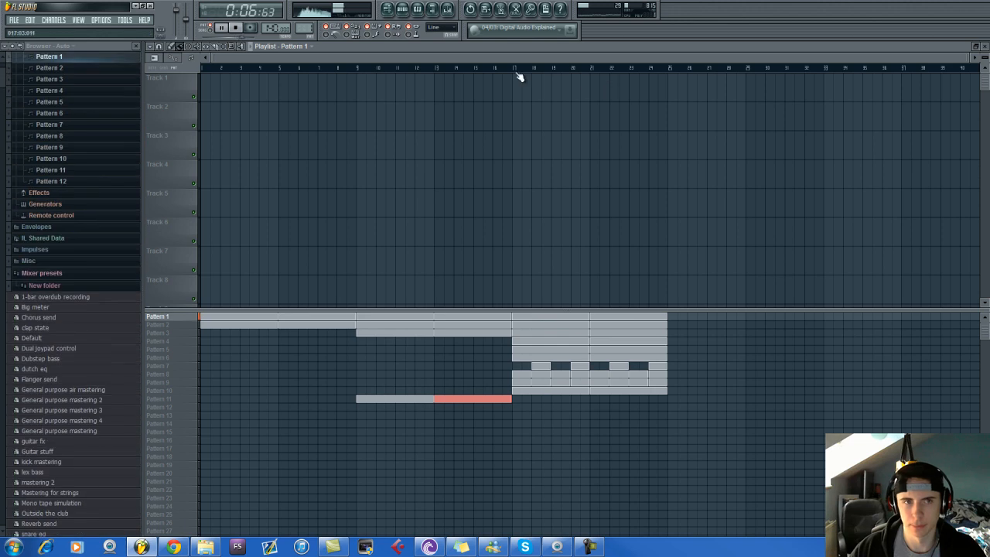
# Play the song arrangement from around bar 17 of the playlist.
pyautogui.click(514, 68)
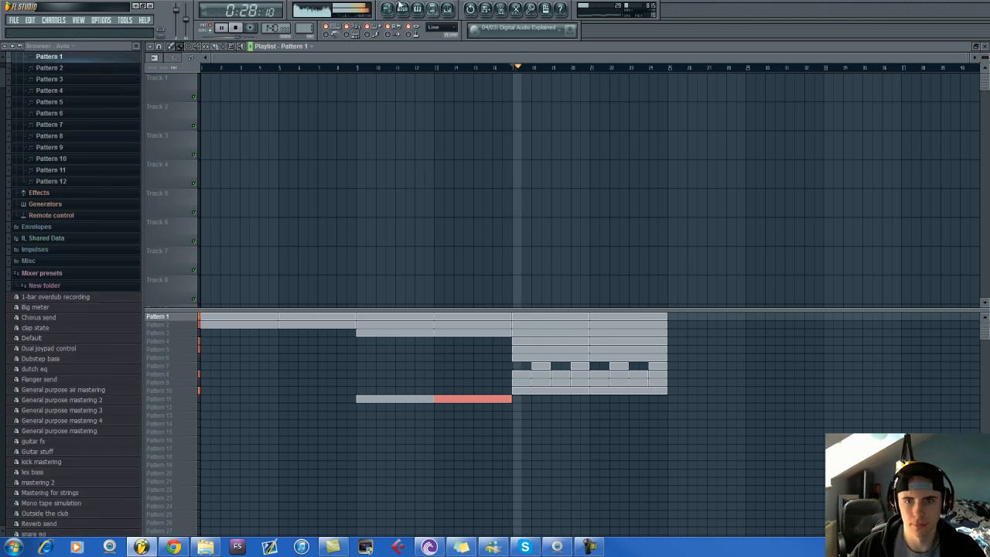
pyautogui.press('space')
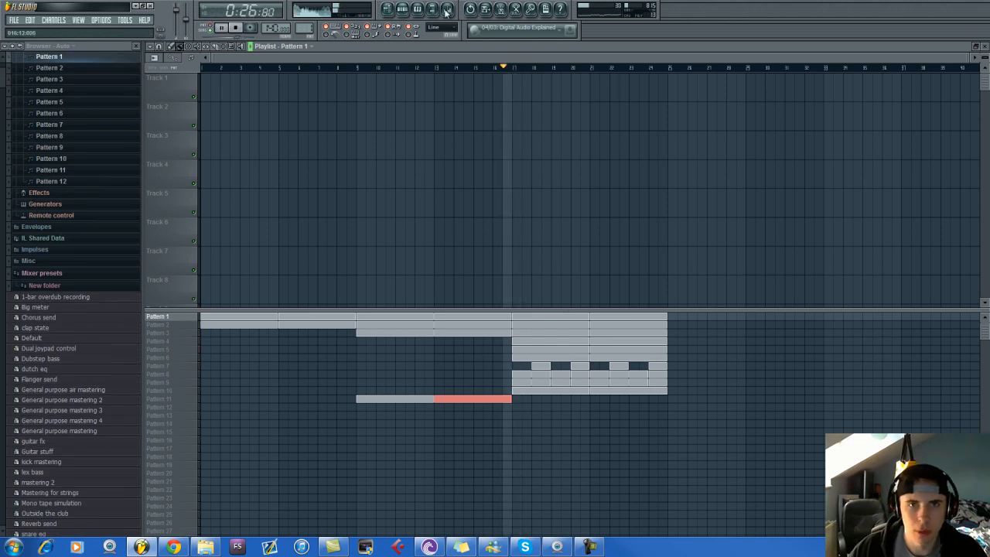
# Replay the song from around bar 17 and reopen the Purity synth window.
pyautogui.press('space')
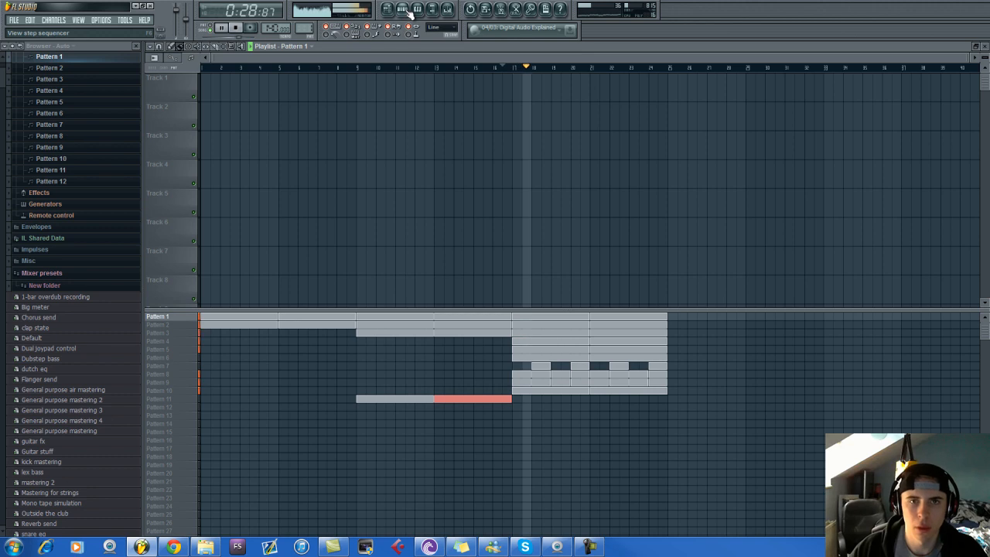
pyautogui.click(402, 9)
pyautogui.press('space')
pyautogui.click(199, 345)
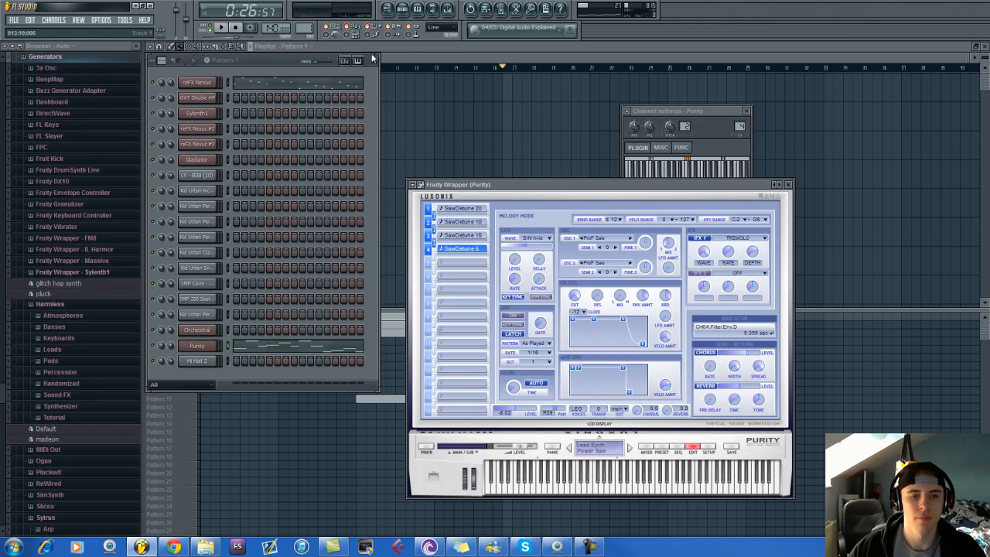
pyautogui.press('space')
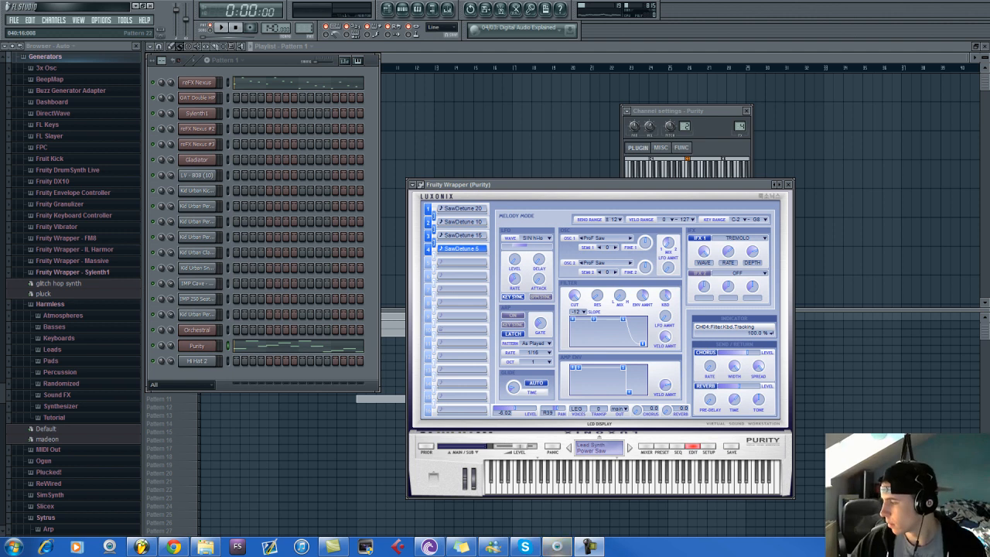
pyautogui.click(557, 546)
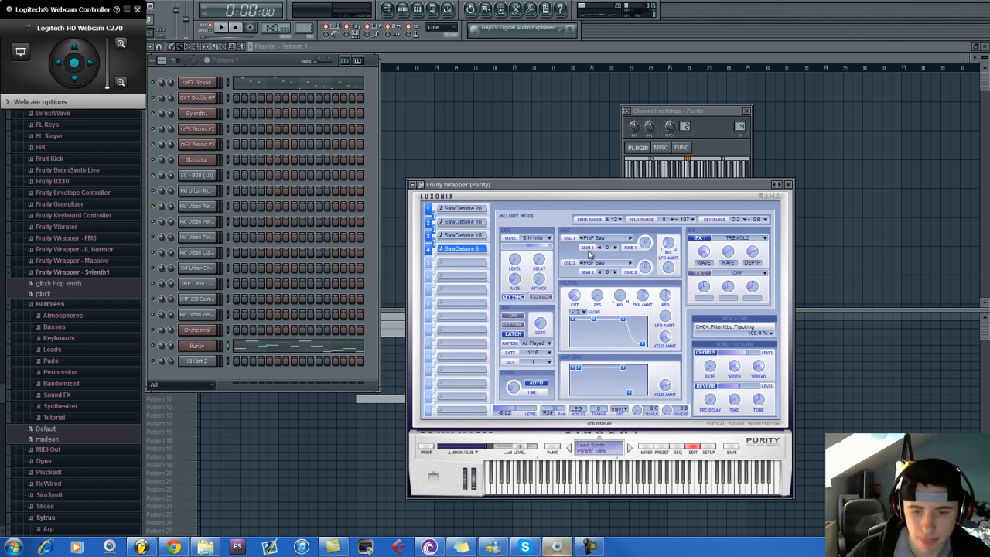
pyautogui.click(126, 10)
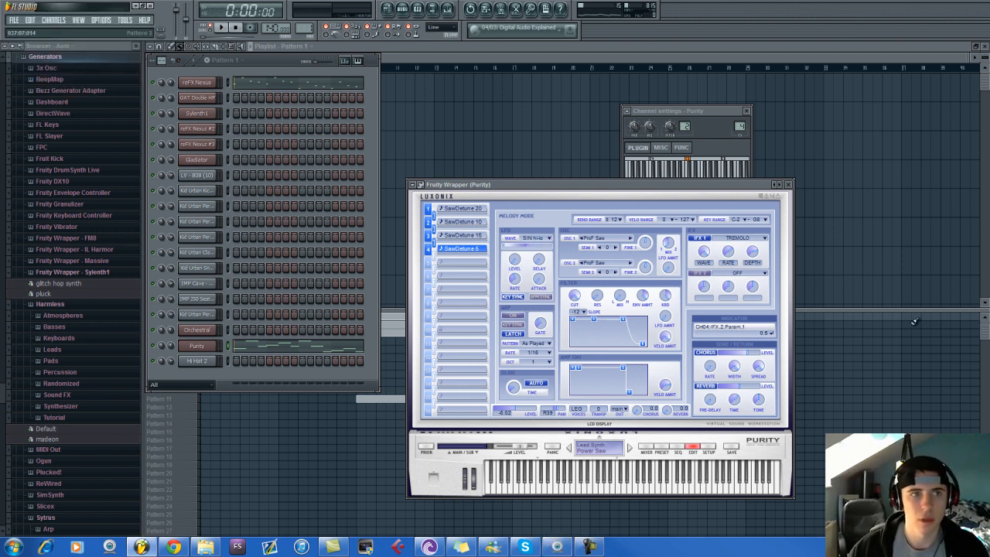
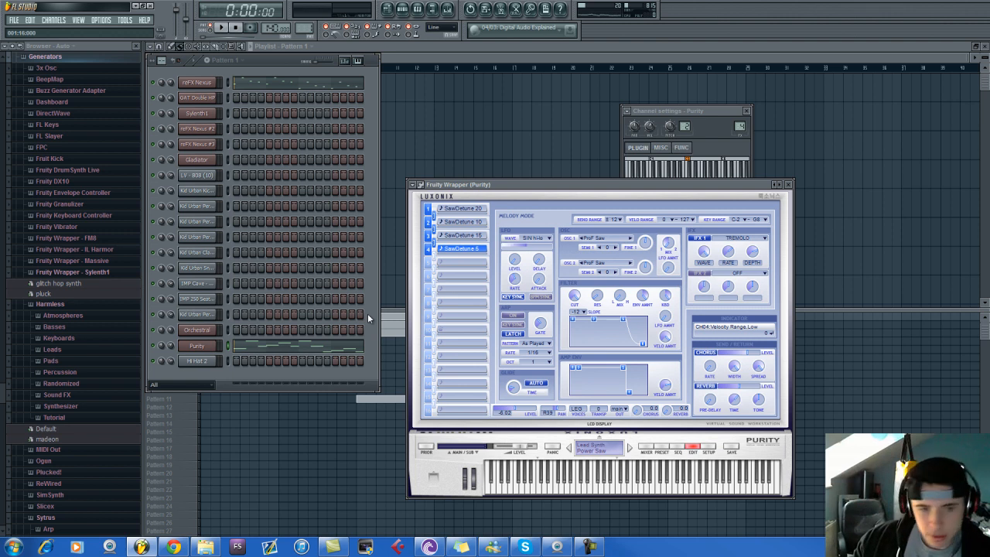
# Load the Fat Draken 2 lead preset over Purity's SawDetune 6 layer and lower the Purity channel volume while the pattern plays.
pyautogui.click(665, 451)
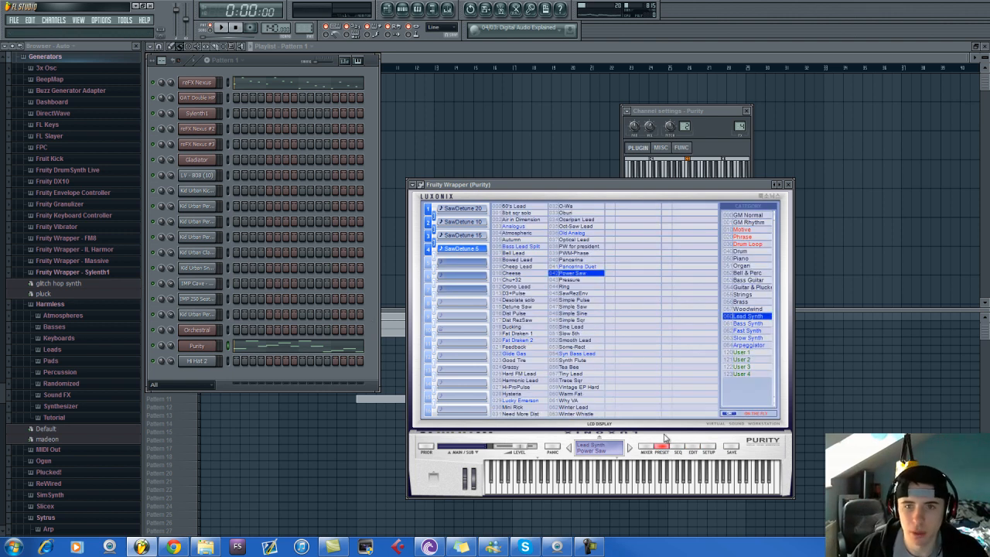
pyautogui.click(518, 339)
pyautogui.press('space')
pyautogui.moveTo(172, 347); pyautogui.dragTo(169, 391)
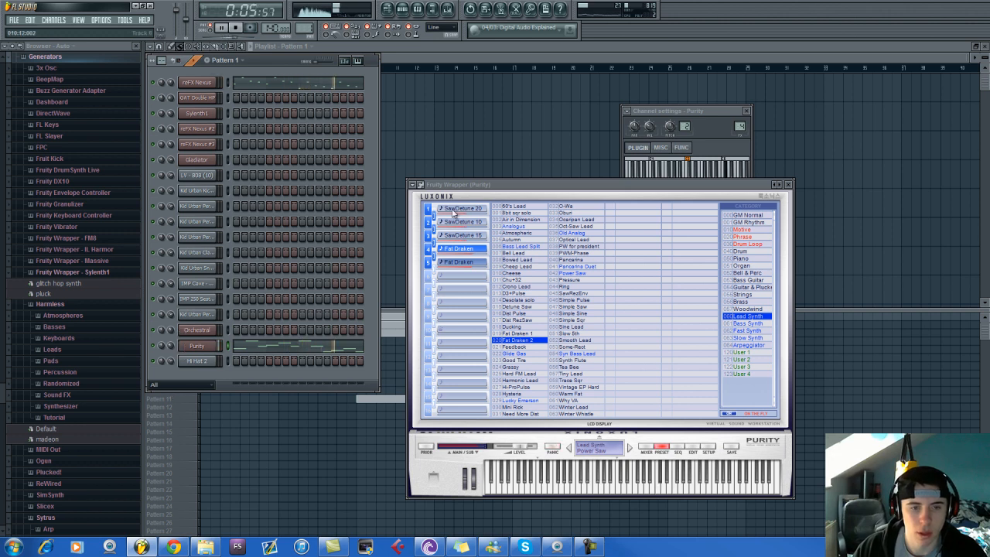
# Audition the Bass Lead Split preset on Purity's fourth layer, and return that layer to Fat Draken 2.
pyautogui.click(534, 246)
pyautogui.press('space')
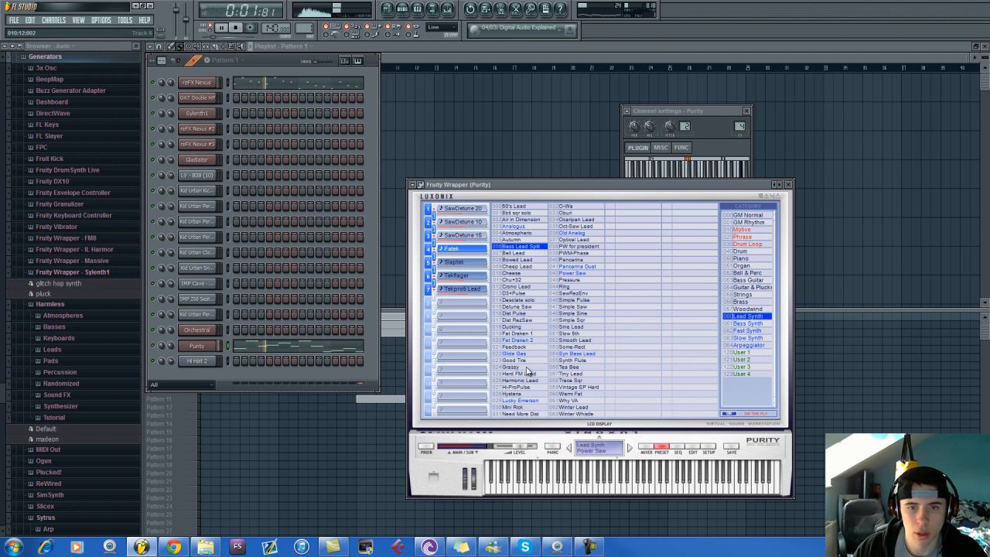
pyautogui.press('space')
pyautogui.click(519, 342)
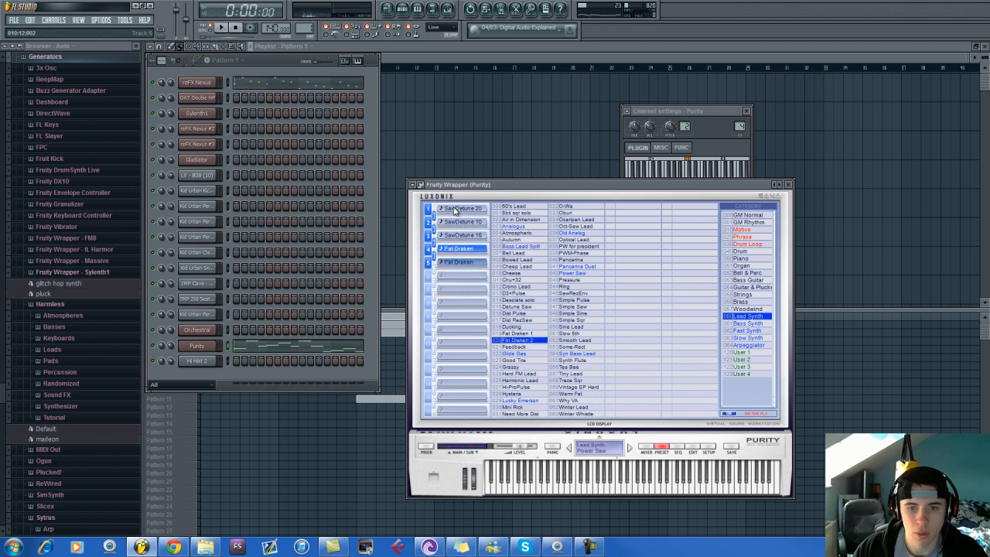
# Load Fat Draken 2 on Purity's first layer in place of SawDetune 20 and play the pattern.
pyautogui.click(456, 209)
pyautogui.click(519, 341)
pyautogui.press('space')
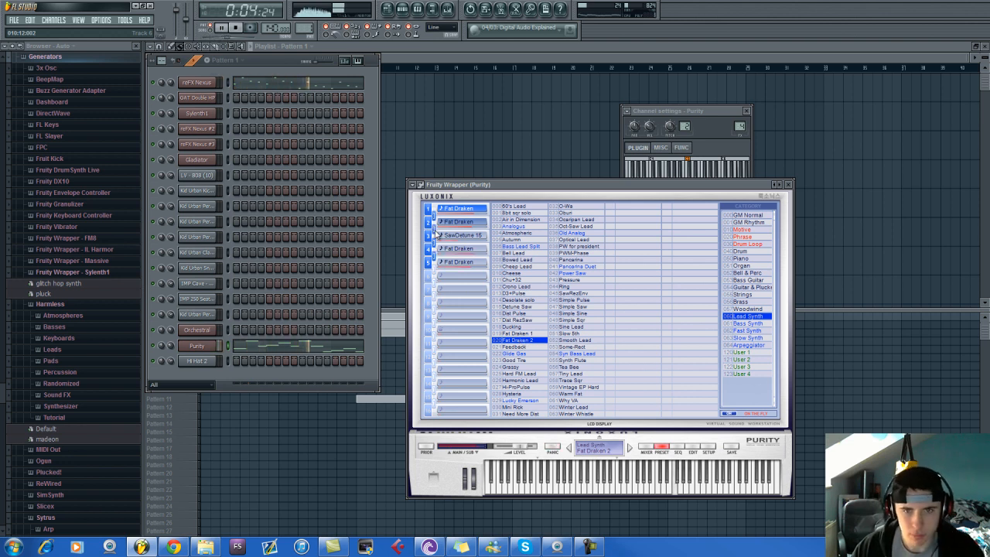
pyautogui.press('space')
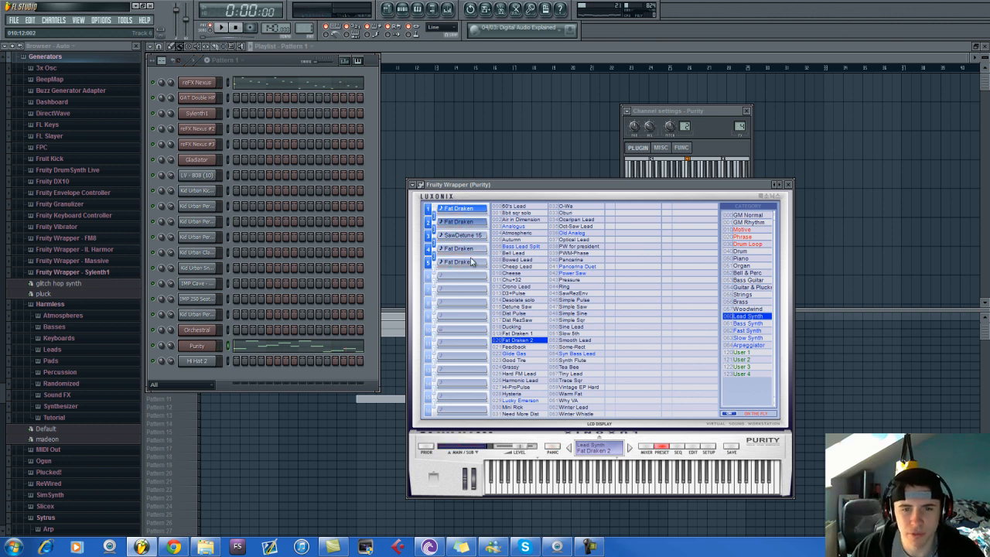
# Replay the pattern and set the Purity channel volume to 18%.
pyautogui.press('space')
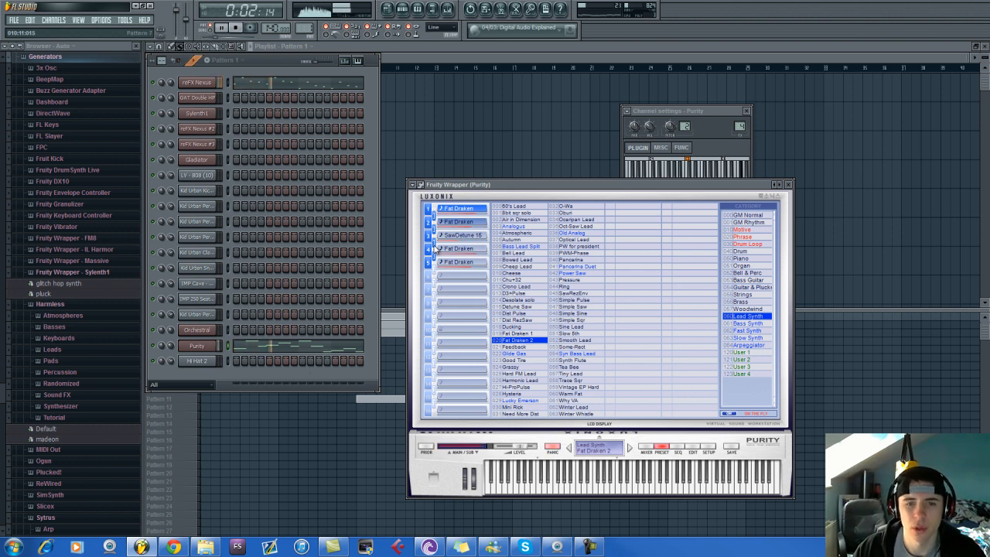
pyautogui.press('space')
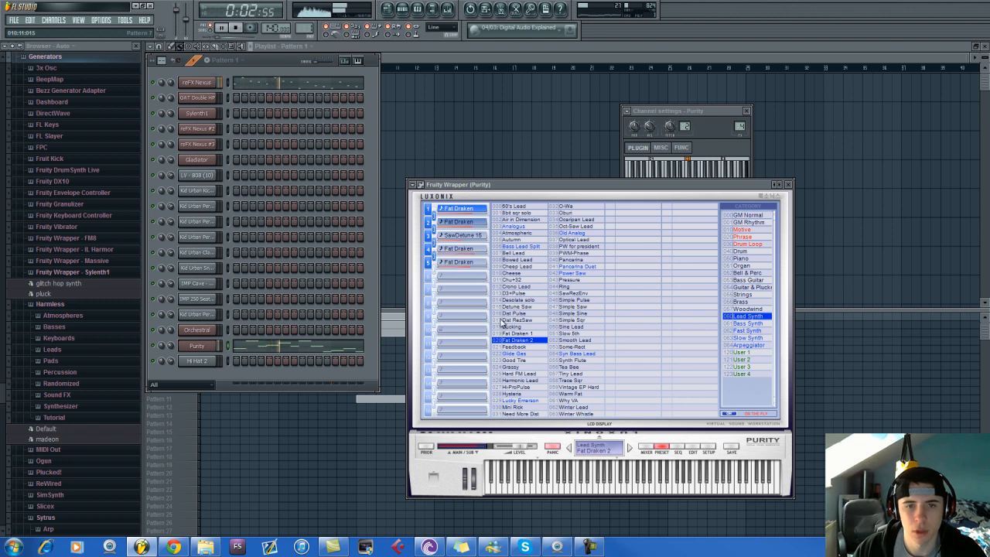
pyautogui.moveTo(171, 348); pyautogui.dragTo(172, 359)
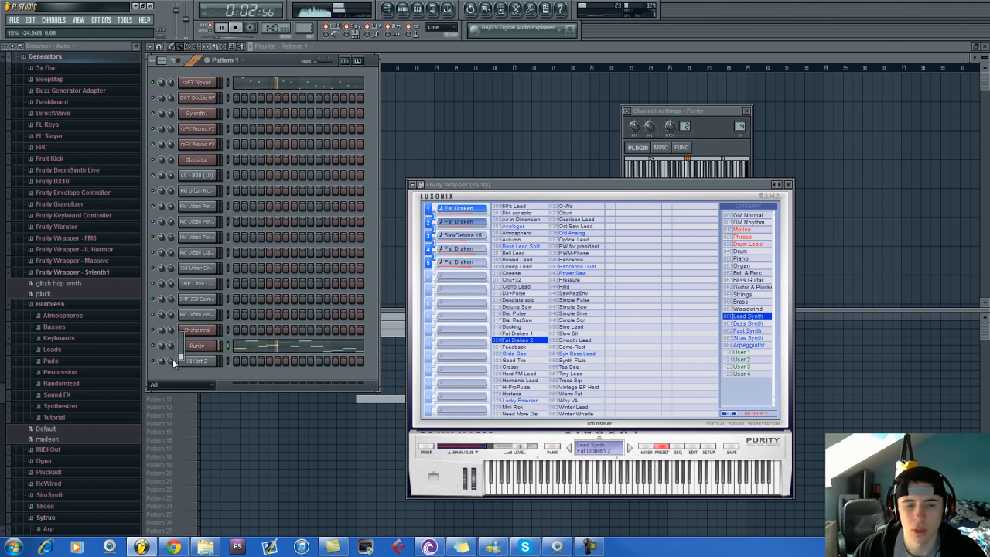
# View the Purity melody notes and play the song arrangement from bar 17 of the playlist.
pyautogui.click(277, 353)
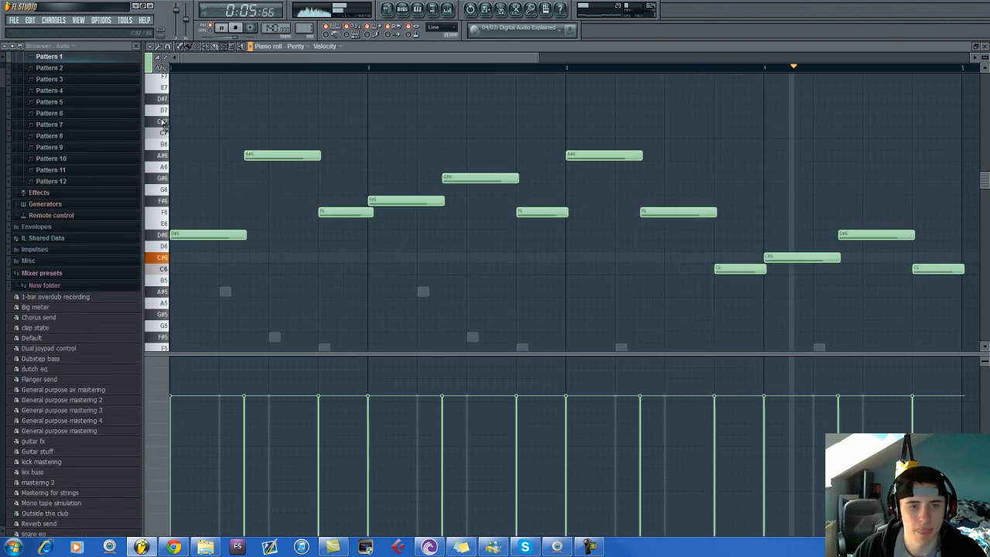
pyautogui.click(387, 10)
pyautogui.click(513, 68)
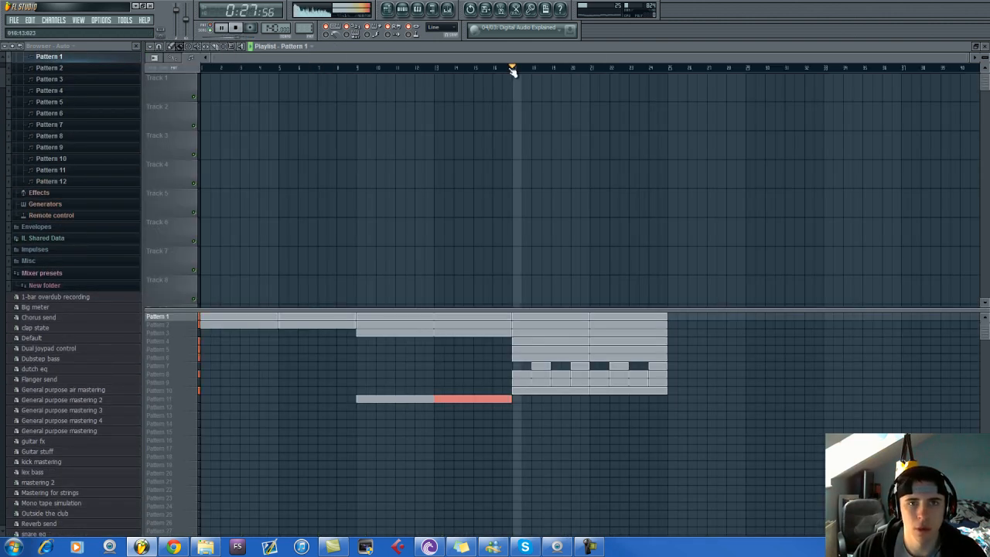
# Cut all the Purity melody notes out of Pattern 1 in the piano roll.
pyautogui.click(404, 9)
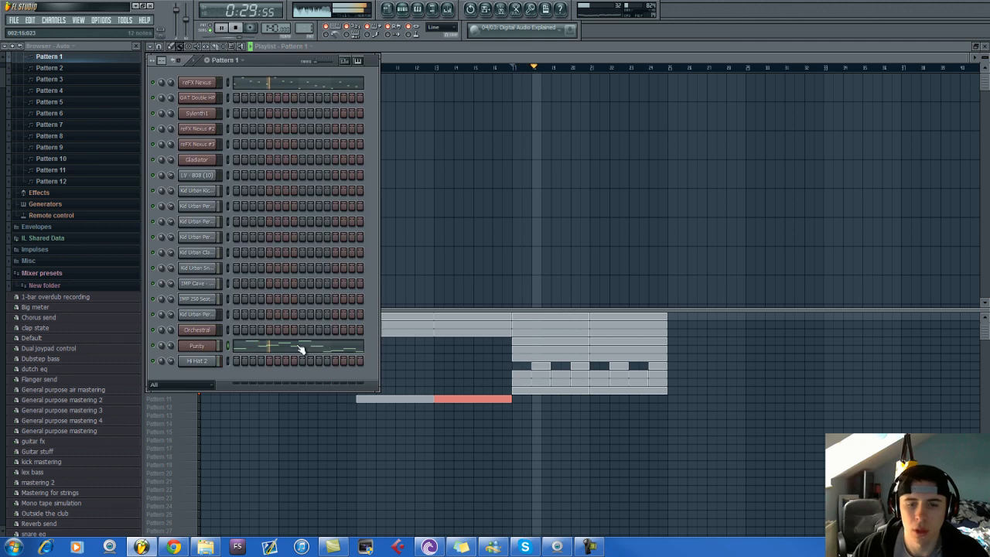
pyautogui.click(301, 348)
pyautogui.scroll(-3, 199, 150)
pyautogui.moveTo(193, 117); pyautogui.dragTo(595, 318)
pyautogui.press('Delete')
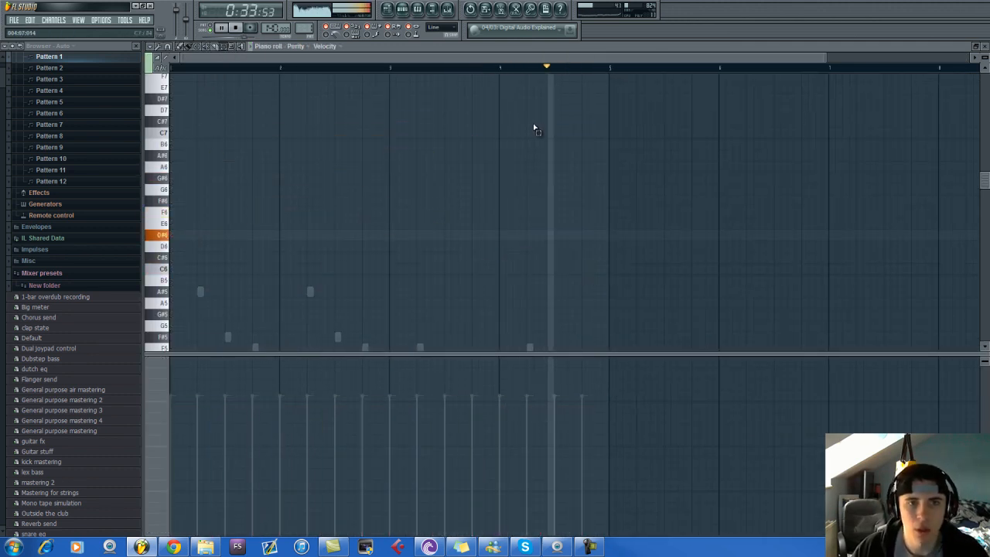
# Create an unnamed Pattern 13 and paste the Purity melody into it.
pyautogui.rightClick(307, 30)
pyautogui.click(373, 39)
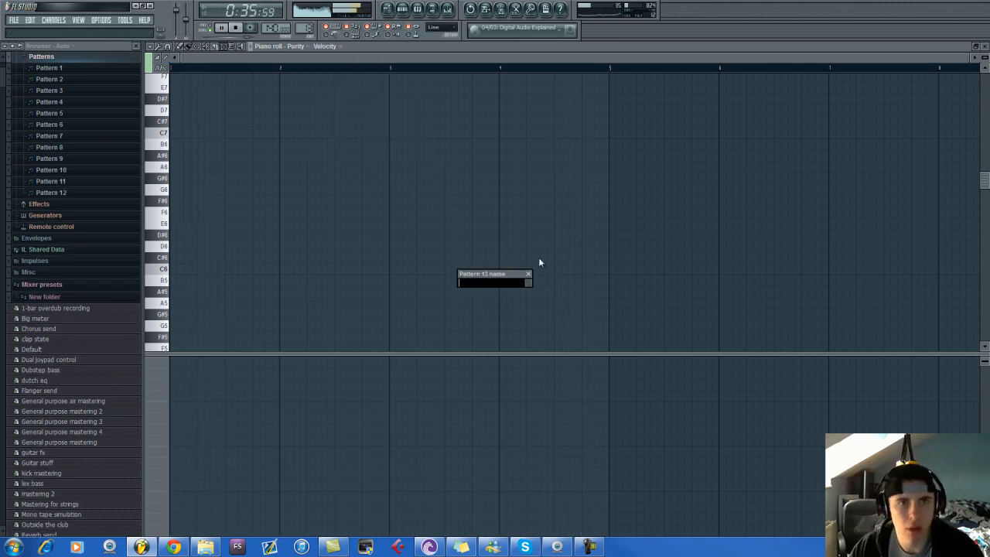
pyautogui.click(530, 274)
pyautogui.hotkey('ctrl', 'v')
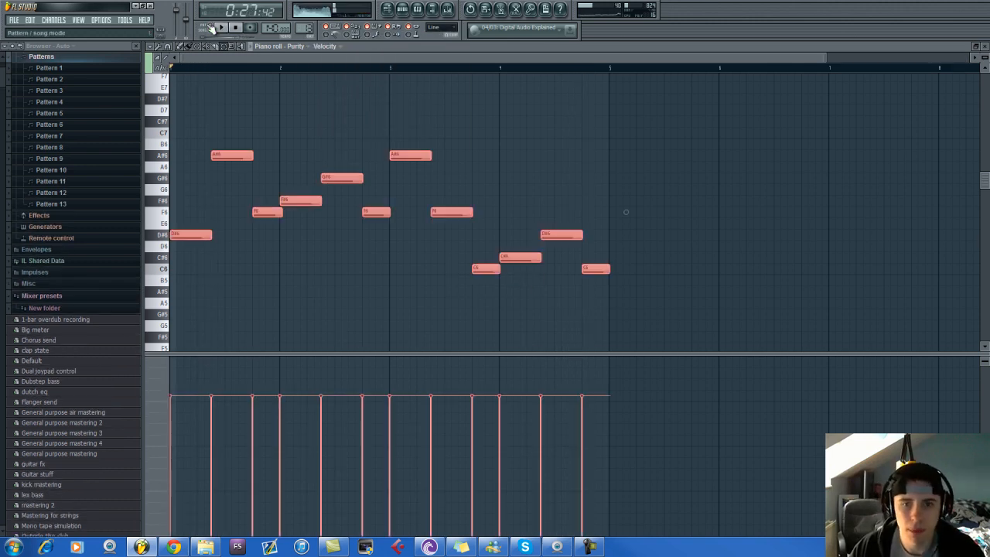
# Assign the Purity channel to a free mixer track and show the mixer.
pyautogui.click(415, 8)
pyautogui.click(210, 347)
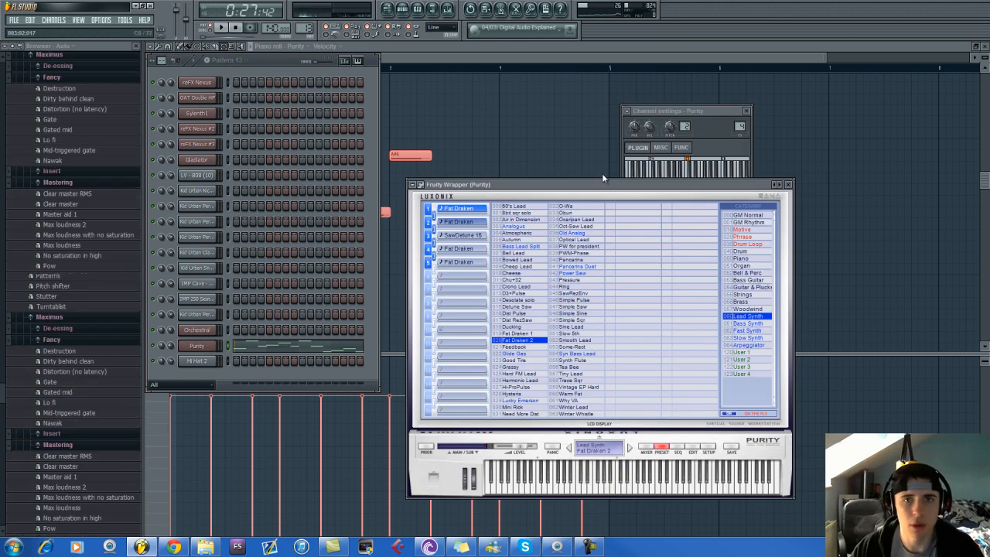
pyautogui.click(627, 112)
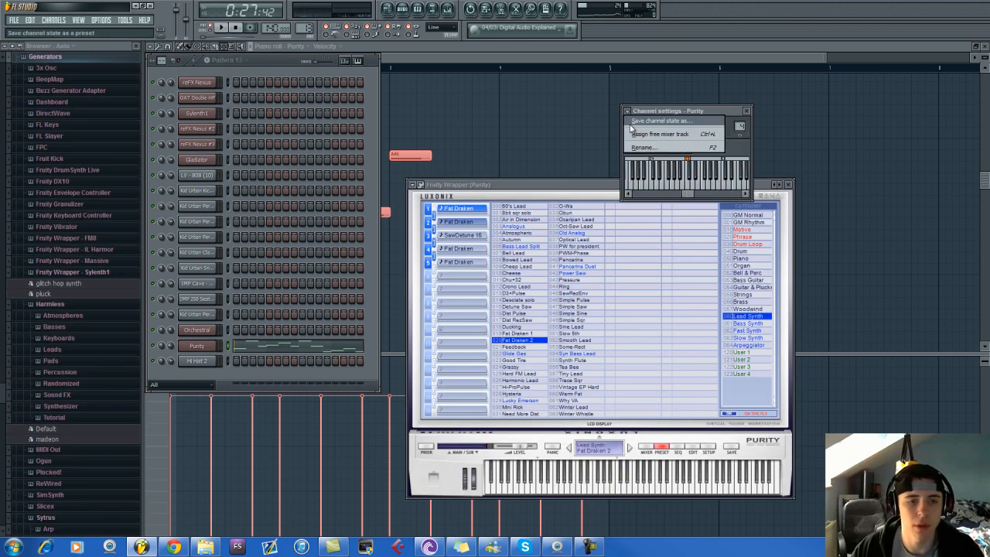
pyautogui.click(448, 10)
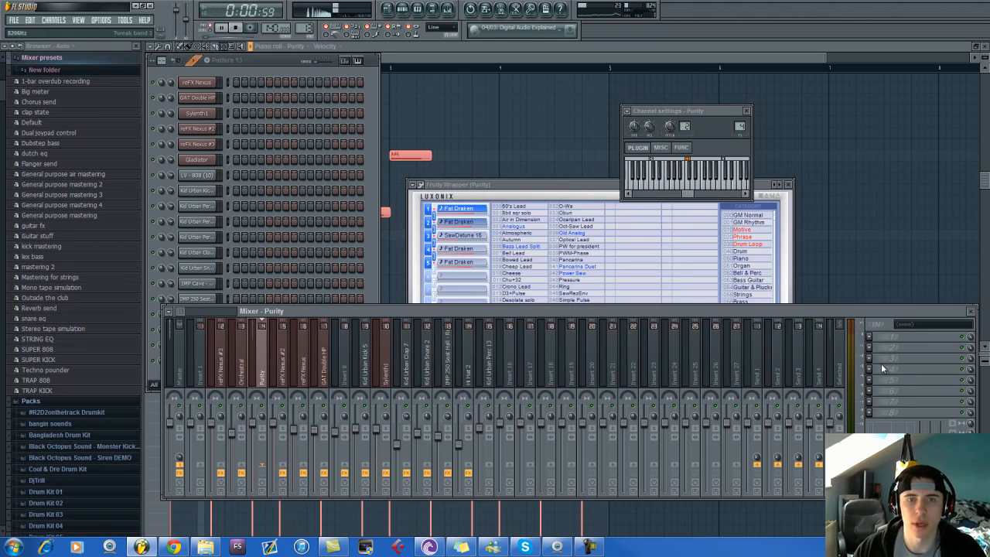
# Add Fruity Parametric EQ 2 to the Purity mixer track, cutting the low end and slightly lowering bands 4 to 6.
pyautogui.click(889, 370)
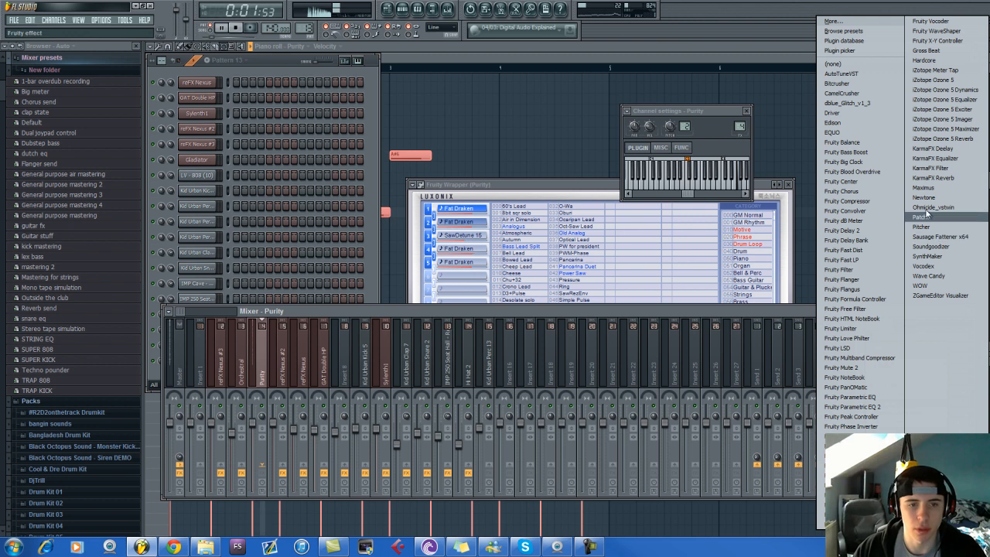
pyautogui.click(890, 406)
pyautogui.moveTo(271, 195); pyautogui.dragTo(293, 205)
pyautogui.moveTo(318, 198); pyautogui.dragTo(320, 202)
pyautogui.moveTo(399, 140); pyautogui.dragTo(400, 151)
pyautogui.moveTo(204, 197); pyautogui.dragTo(240, 197)
pyautogui.press('space')
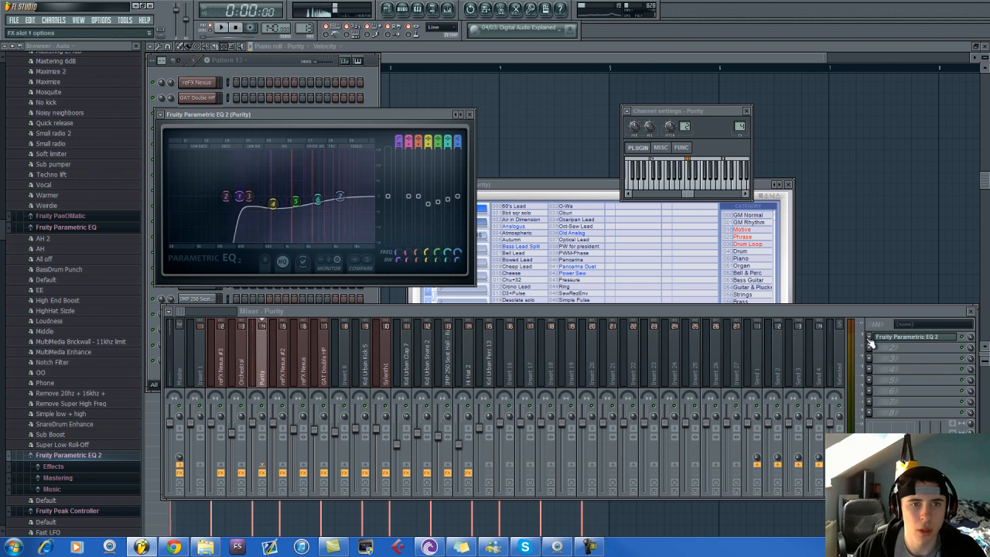
# Add KarmaFX Reverb in the second effect slot of the Purity mixer track and audition the pattern.
pyautogui.click(870, 348)
pyautogui.click(938, 177)
pyautogui.press('space')
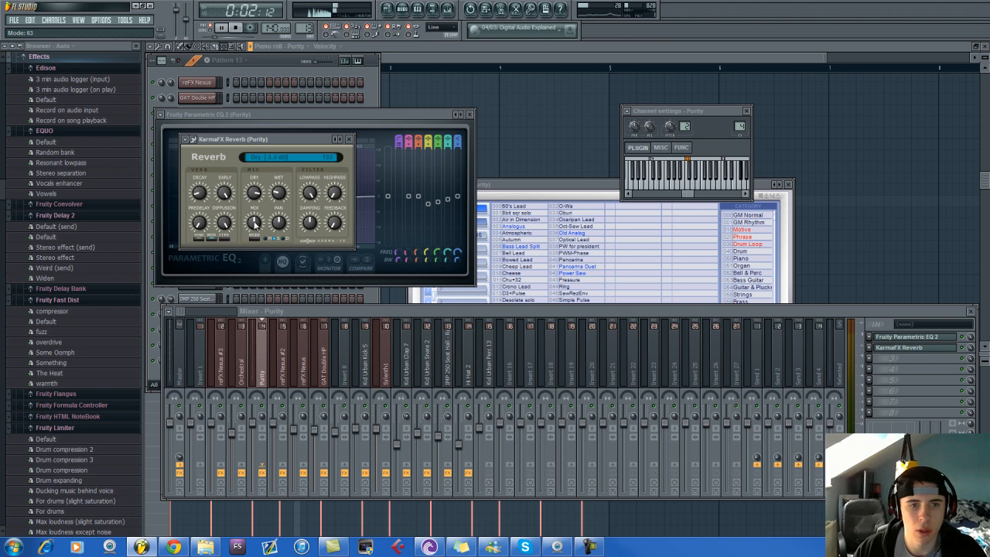
pyautogui.press('space')
pyautogui.press('space')
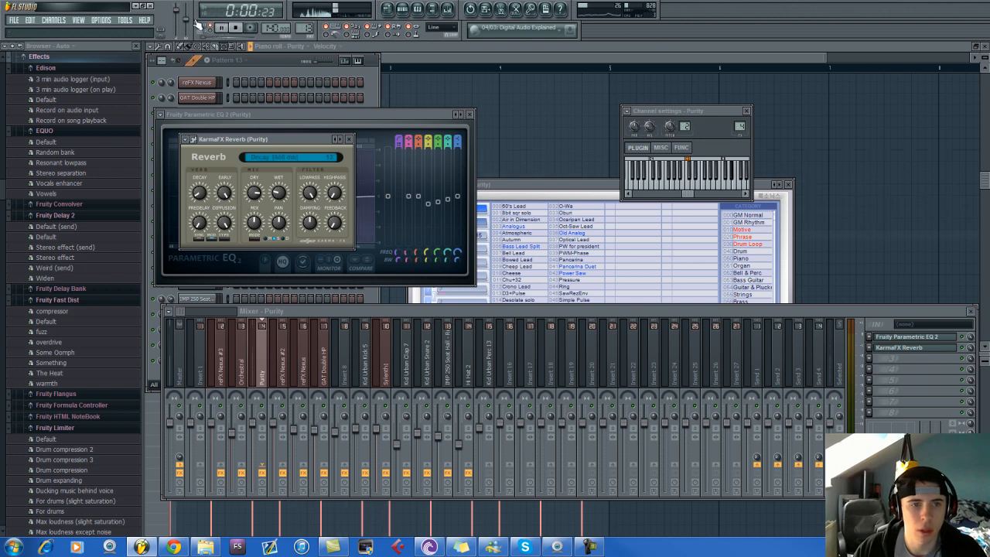
# Place two Pattern 13 clips in the playlist, starting at bars 17 and 21.
pyautogui.click(394, 10)
pyautogui.click(512, 415)
pyautogui.click(589, 416)
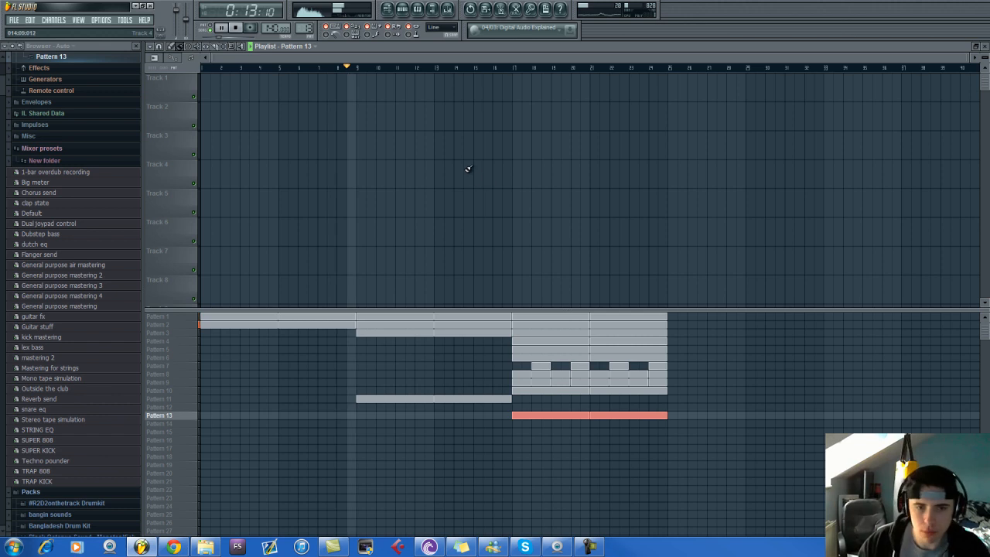
# Add the vybe809Cymbal2 sample from the Vybe Kit in bangin sounds as a new channel and switch to the empty Pattern 14.
pyautogui.click(72, 148)
pyautogui.scroll(-3, 75, 448)
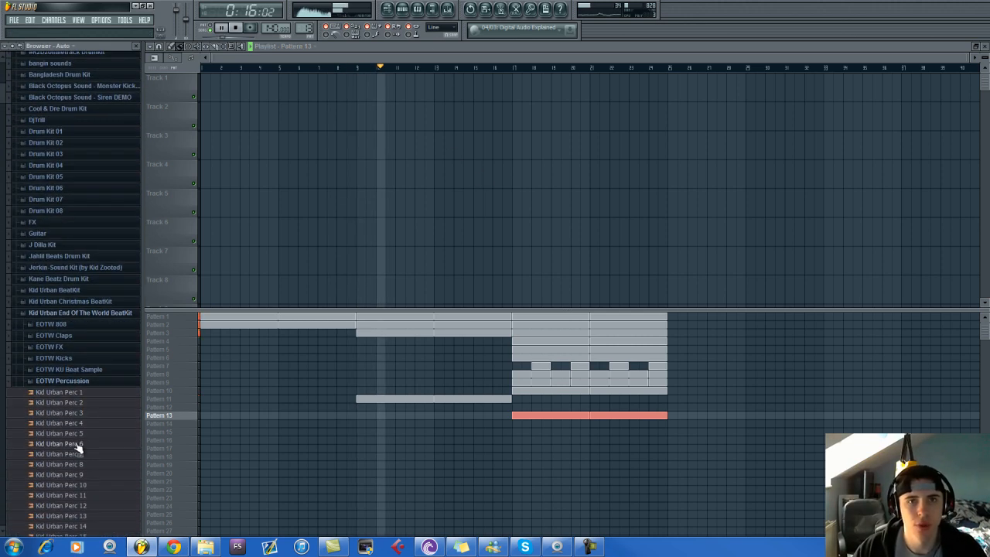
pyautogui.click(74, 309)
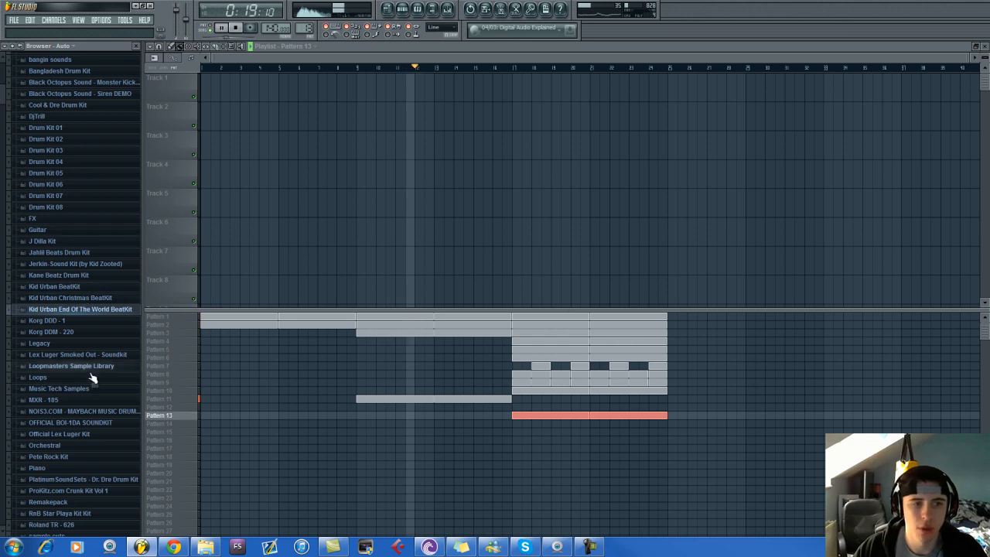
pyautogui.scroll(-2, 88, 386)
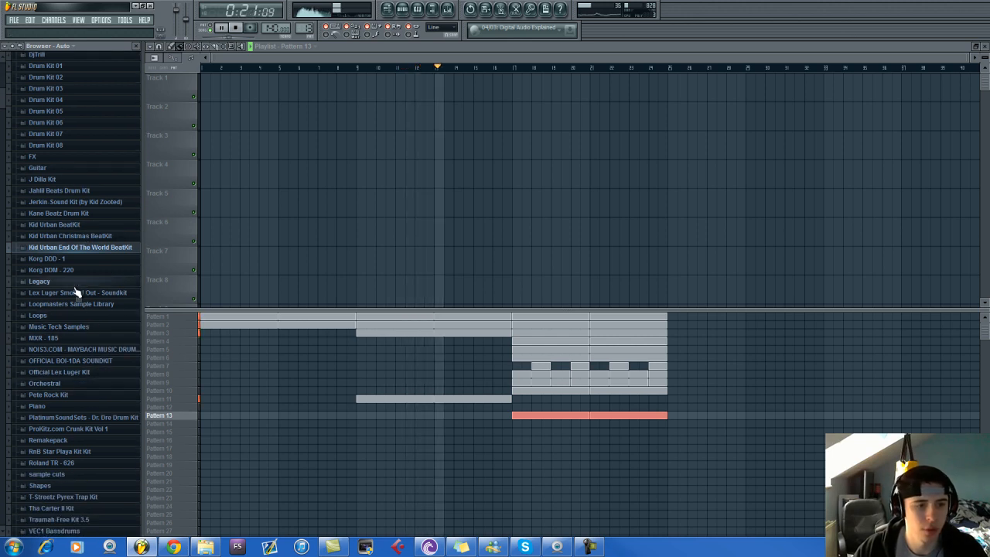
pyautogui.scroll(2, 82, 132)
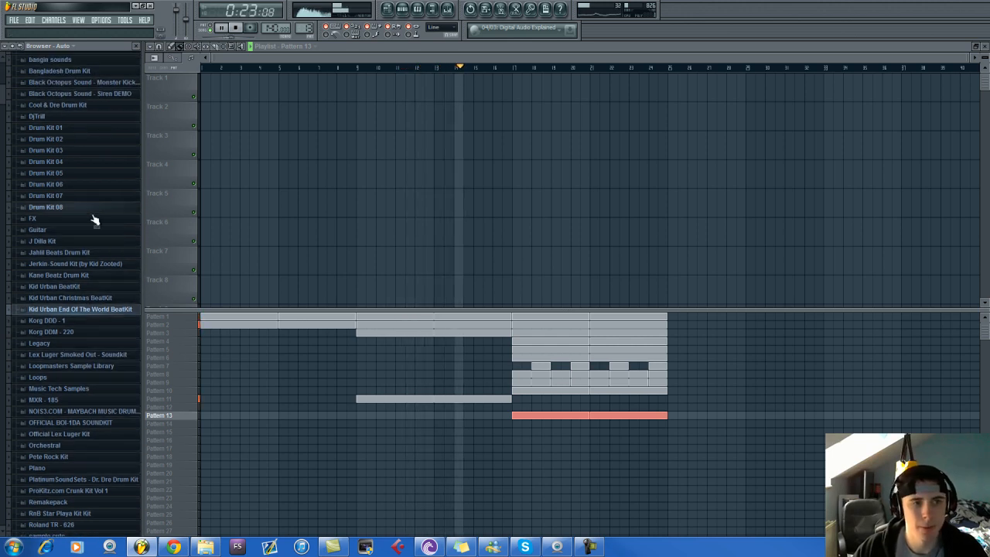
pyautogui.scroll(2, 77, 163)
pyautogui.click(62, 124)
pyautogui.click(66, 270)
pyautogui.press('F6')
pyautogui.moveTo(64, 78); pyautogui.dragTo(205, 370)
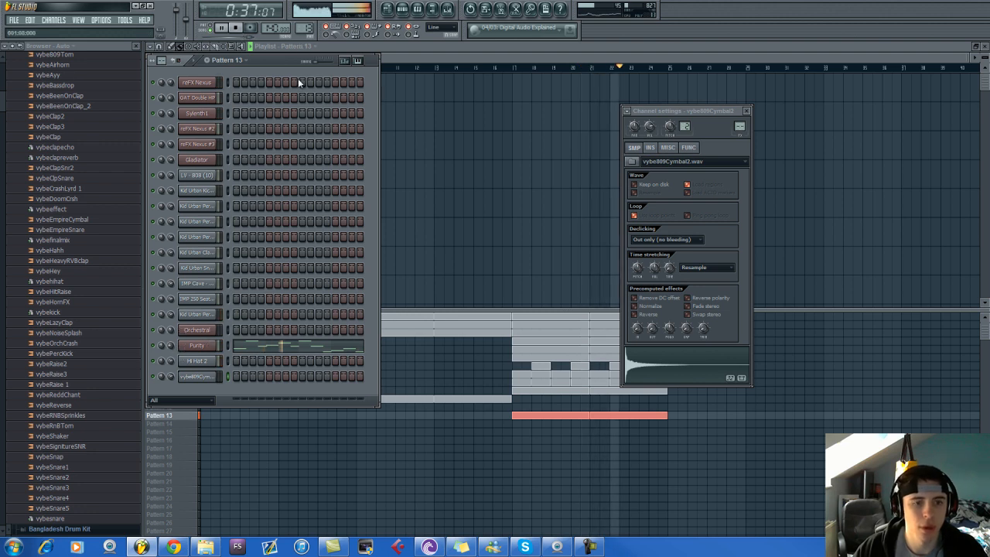
pyautogui.moveTo(308, 30); pyautogui.dragTo(307, 27)
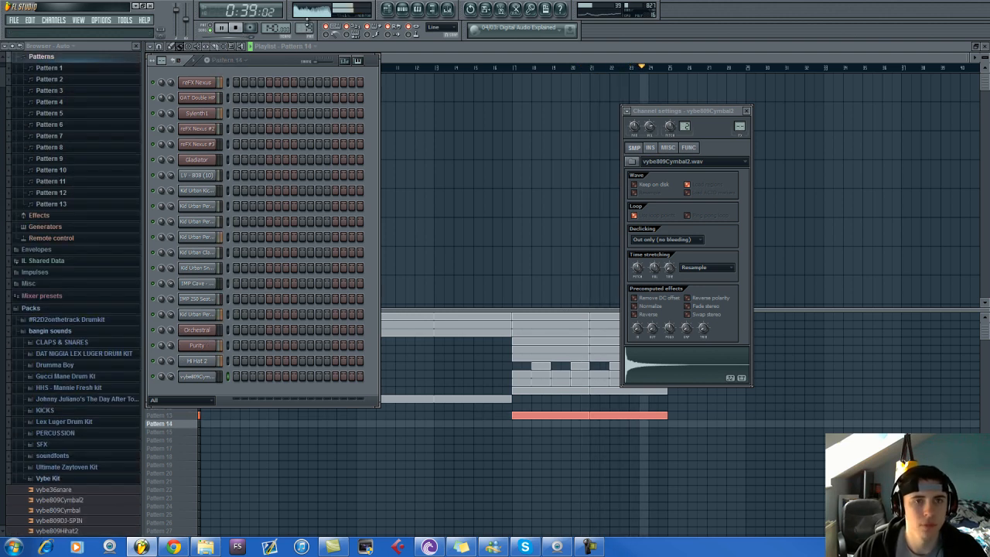
# Put the cymbal on the first step of Pattern 14 and place its clips at bars 17 and 21 in the playlist.
pyautogui.click(235, 377)
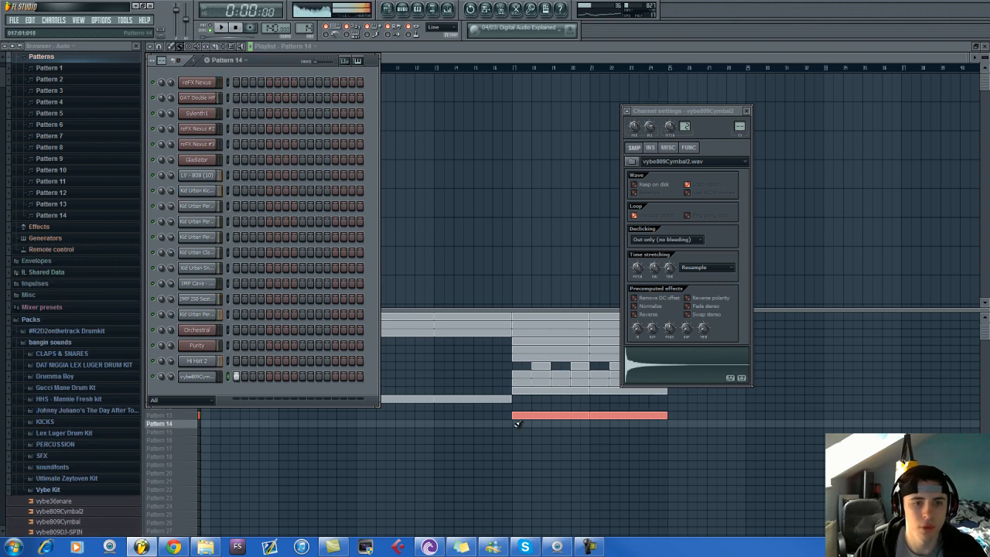
pyautogui.click(518, 424)
pyautogui.press('space')
pyautogui.click(594, 423)
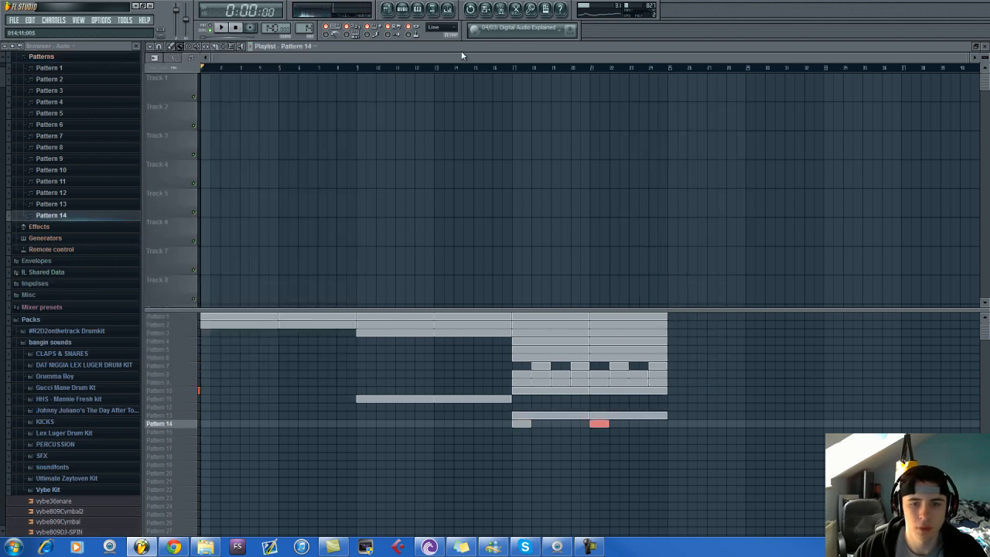
# Search the computer for headlines, add the Headlines sample as a new channel, and switch to the empty Pattern 15.
pyautogui.click(403, 11)
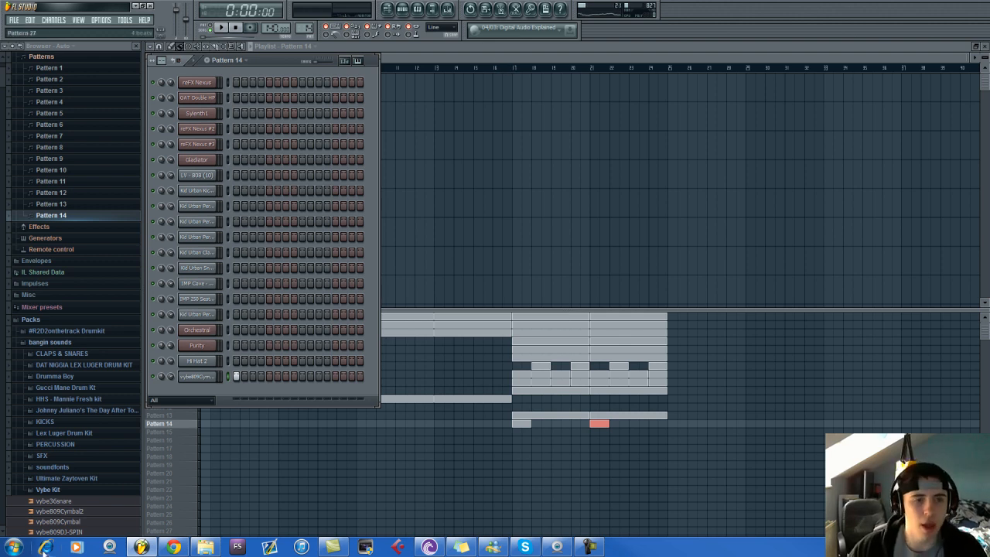
pyautogui.click(15, 548)
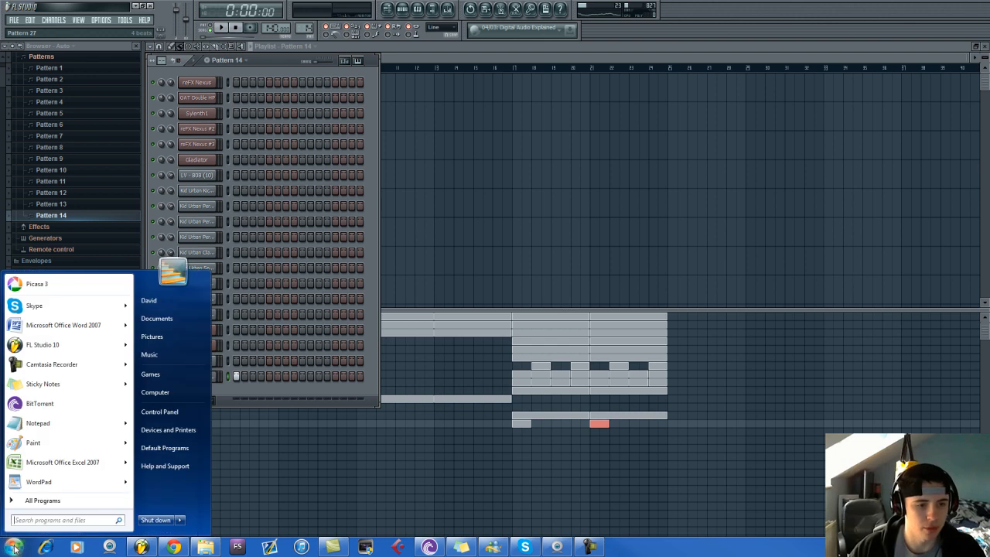
pyautogui.write('headlines')
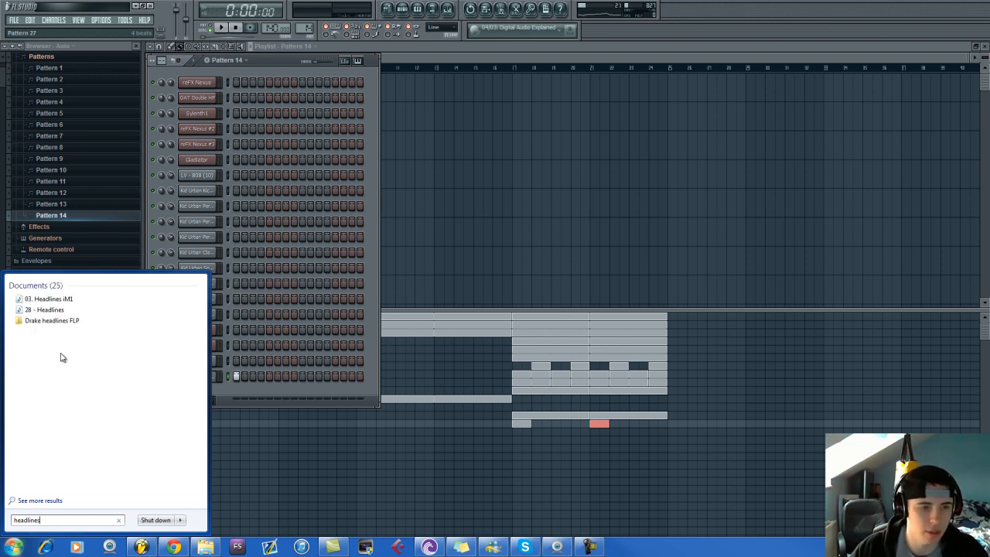
pyautogui.moveTo(46, 364); pyautogui.dragTo(253, 387)
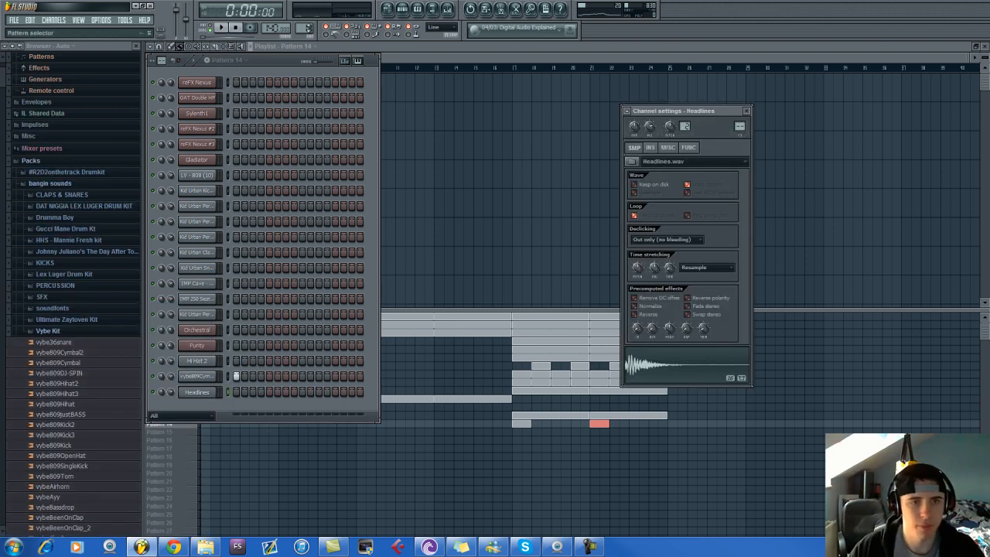
pyautogui.scroll(1, 308, 28)
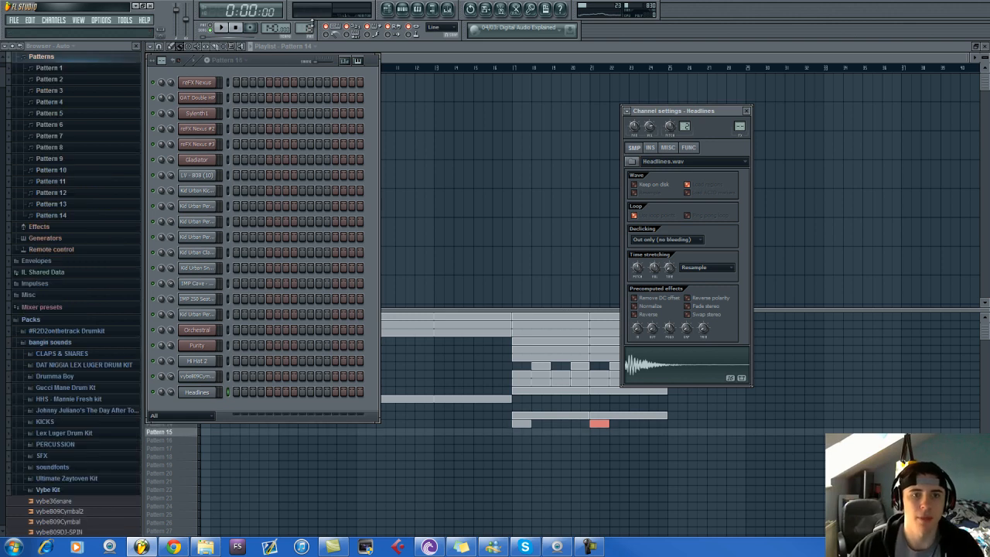
# Open the Headlines channel's piano roll and draw three equal back-to-back A#5 notes from the start of bar 1.
pyautogui.rightClick(207, 393)
pyautogui.click(240, 387)
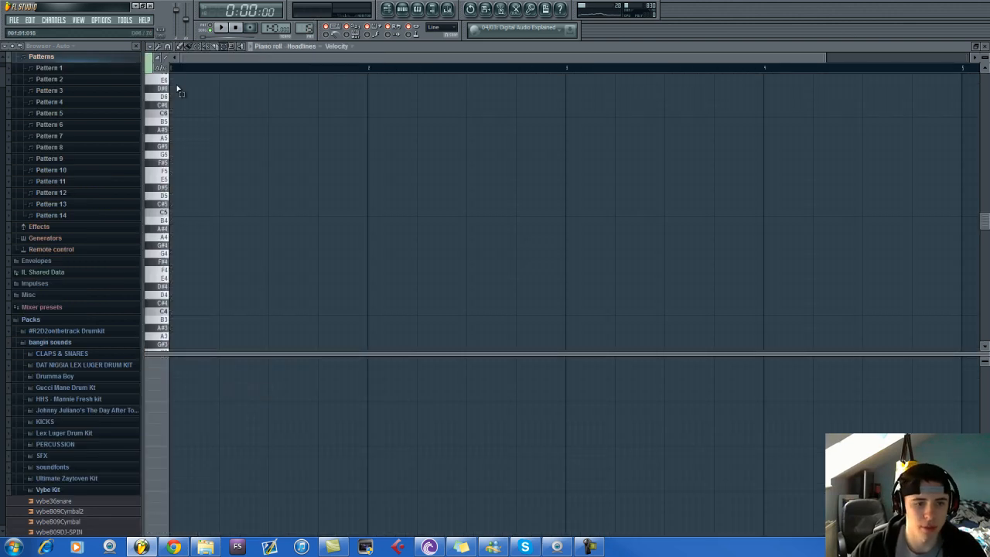
pyautogui.click(177, 130)
pyautogui.scroll(2, 211, 56)
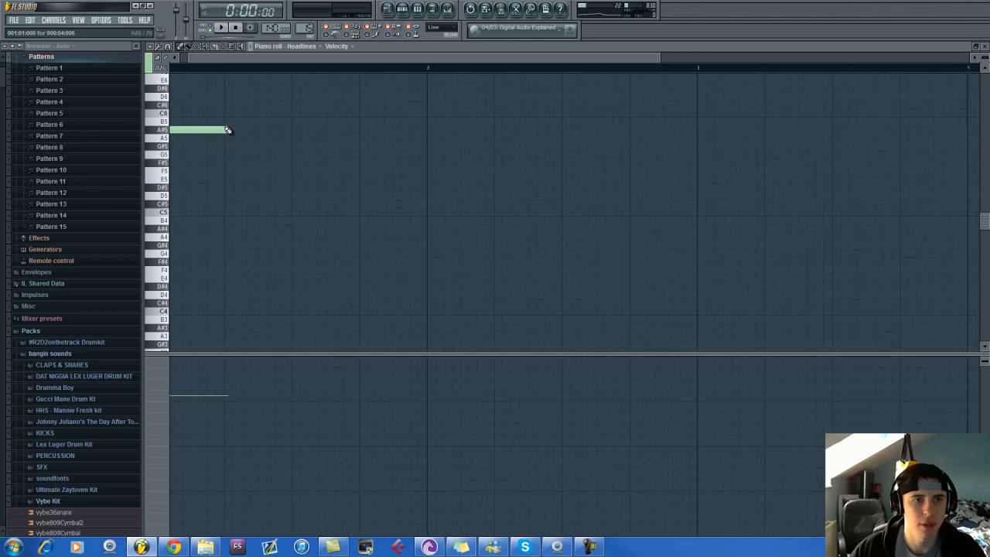
pyautogui.scroll(1, 211, 56)
pyautogui.moveTo(237, 128); pyautogui.dragTo(181, 136)
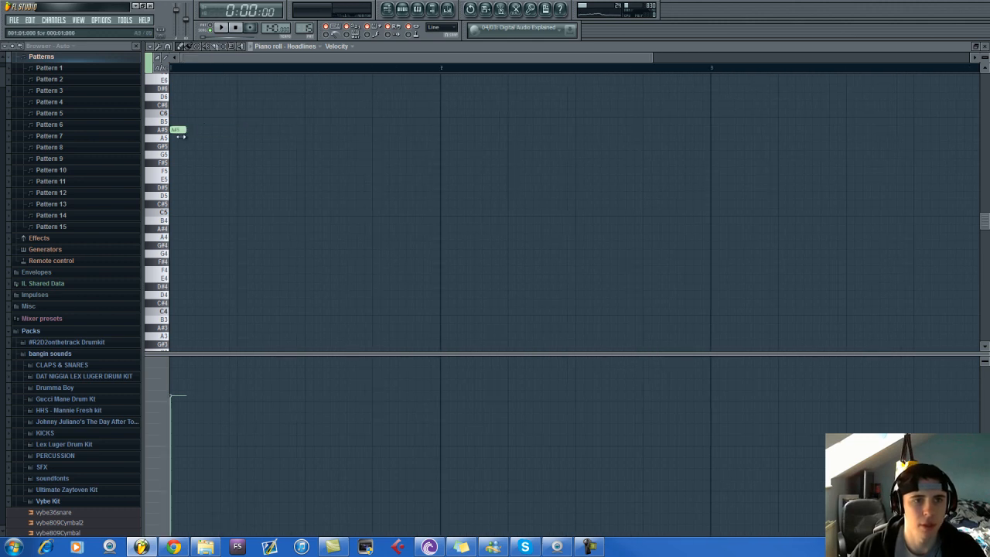
pyautogui.click(193, 129)
pyautogui.click(211, 122)
pyautogui.moveTo(204, 126); pyautogui.dragTo(205, 130)
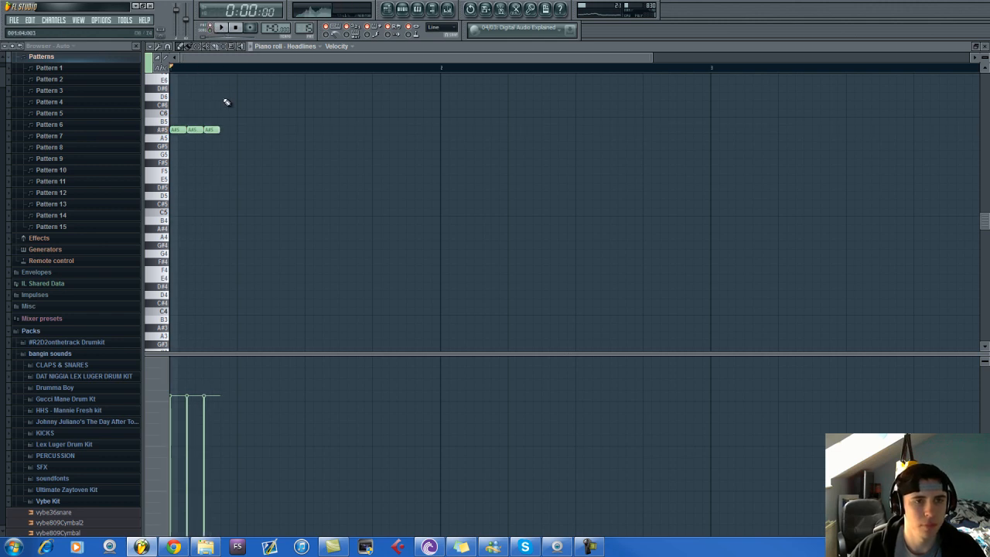
# Draw a roll of four very short A#5 notes on beat 2 of bar 1 and audition the pattern.
pyautogui.click(237, 128)
pyautogui.scroll(3, 252, 129)
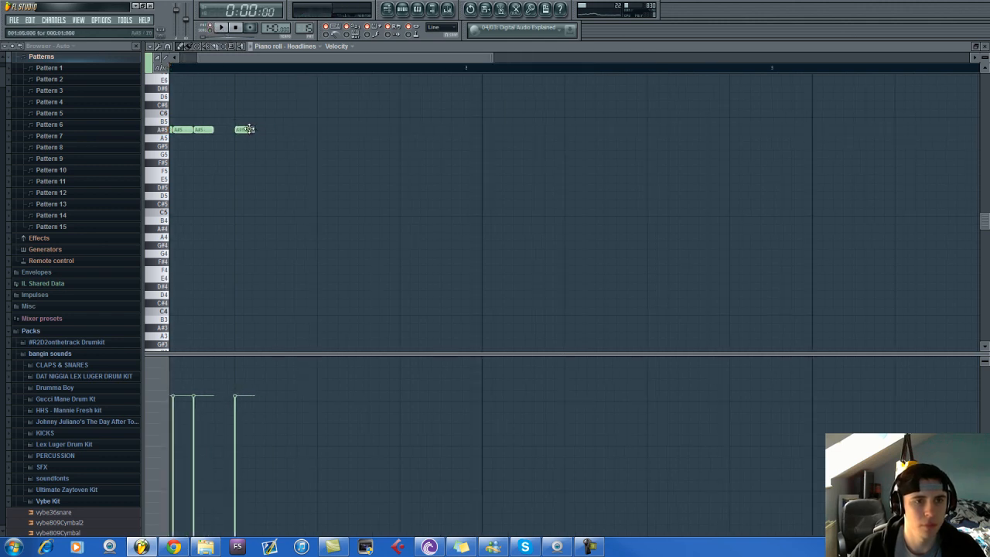
pyautogui.moveTo(243, 130); pyautogui.dragTo(246, 130)
pyautogui.click(254, 130)
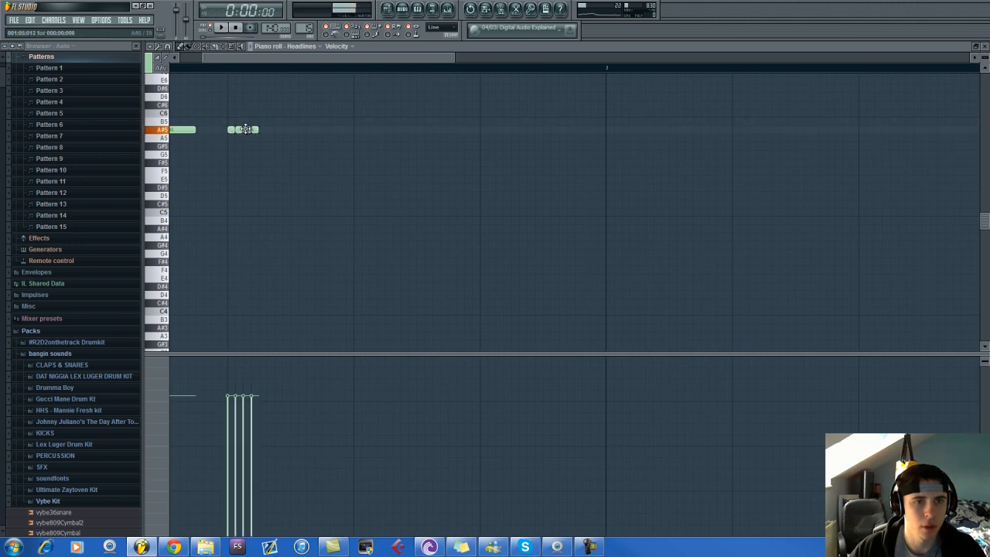
pyautogui.press('space')
pyautogui.scroll(-2, 275, 145)
pyautogui.press('space')
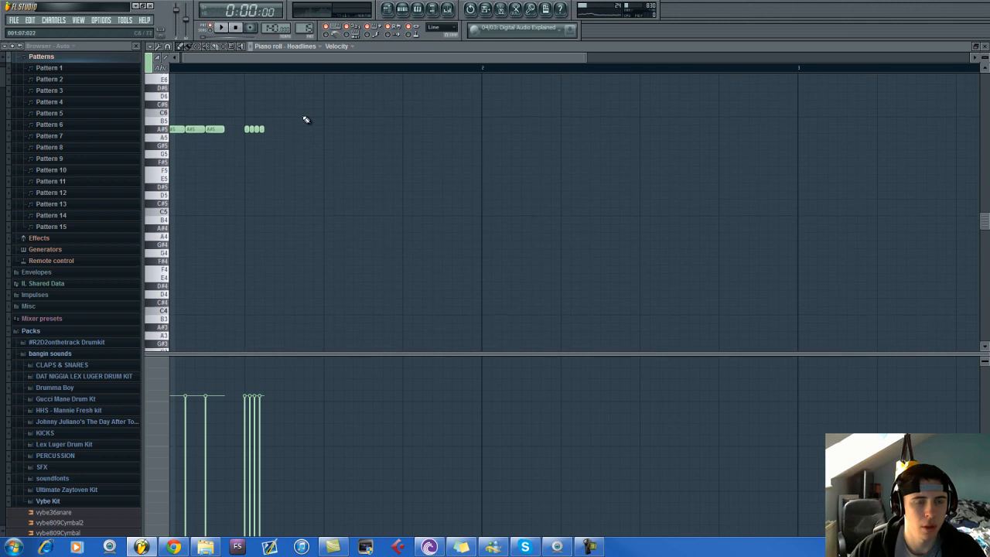
# Add two separate short A#5 notes in the second half of beat 2 and play the pattern back.
pyautogui.click(276, 130)
pyautogui.click(286, 130)
pyautogui.press('space')
pyautogui.click(306, 130)
pyautogui.rightClick(276, 130)
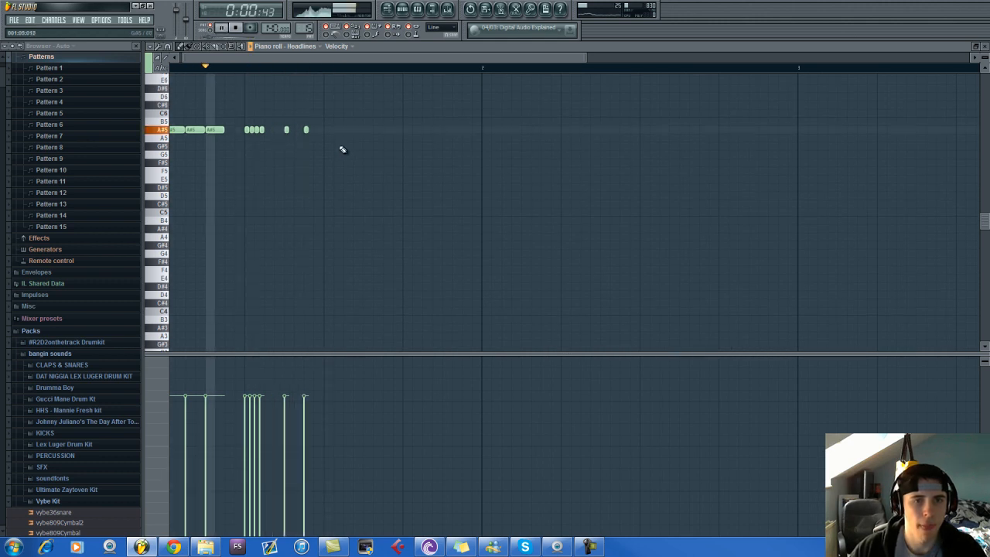
pyautogui.press('space')
pyautogui.click(326, 130)
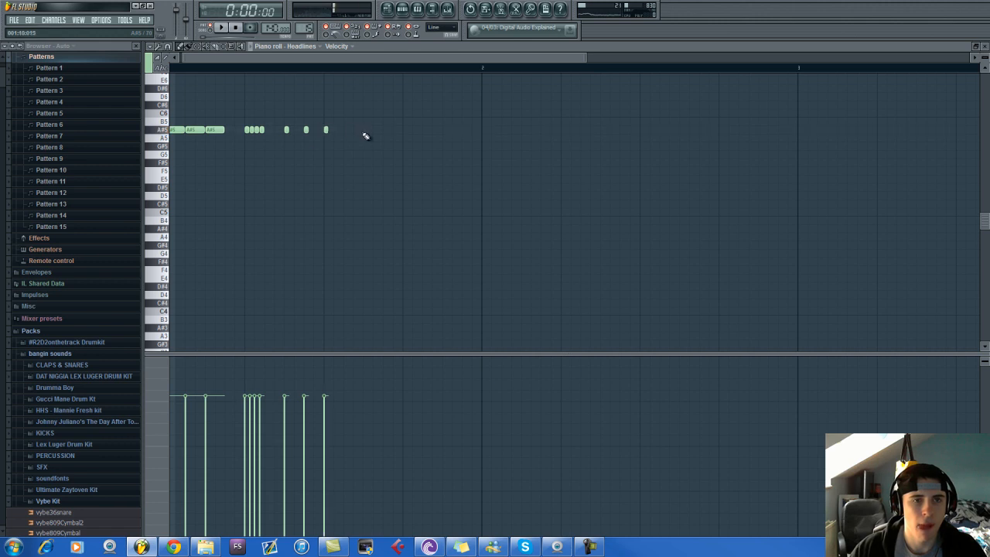
pyautogui.click(325, 155)
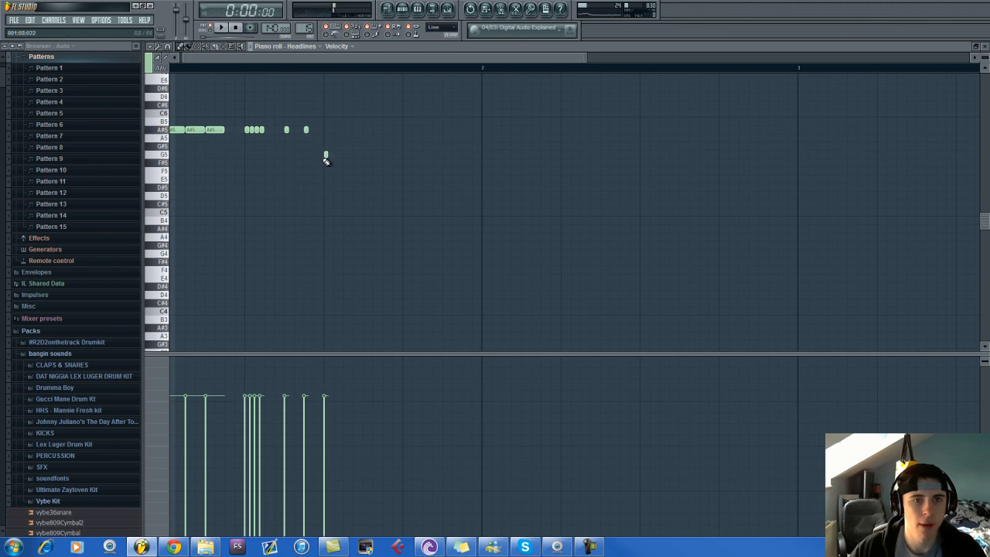
pyautogui.rightClick(325, 156)
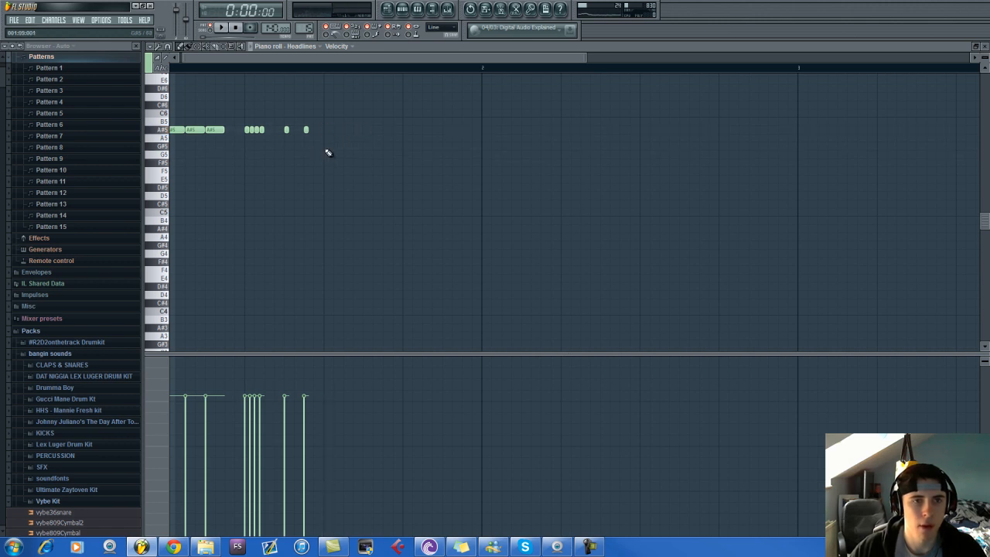
# Select all the A#5 notes and transpose them down one semitone to A5.
pyautogui.scroll(-3, 328, 152)
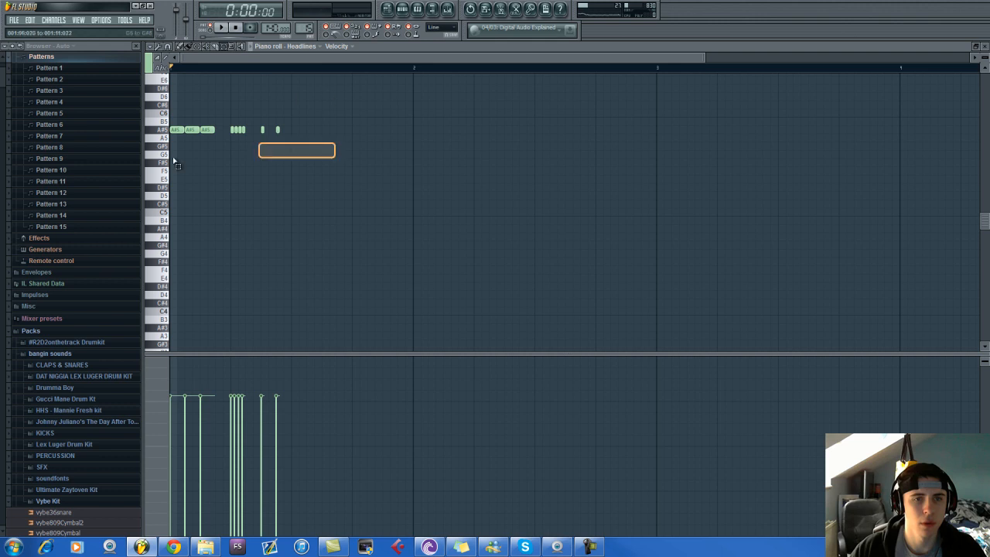
pyautogui.moveTo(313, 120); pyautogui.dragTo(168, 177)
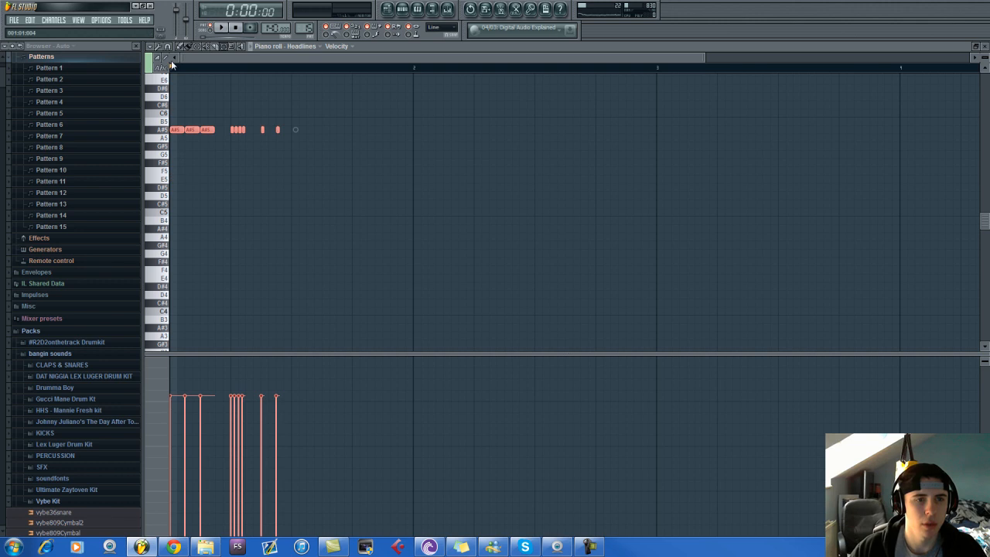
pyautogui.moveTo(173, 127); pyautogui.dragTo(173, 136)
# Add short G5 notes on beat 3 and halfway through beat 3 of bar 1.
pyautogui.click(312, 168)
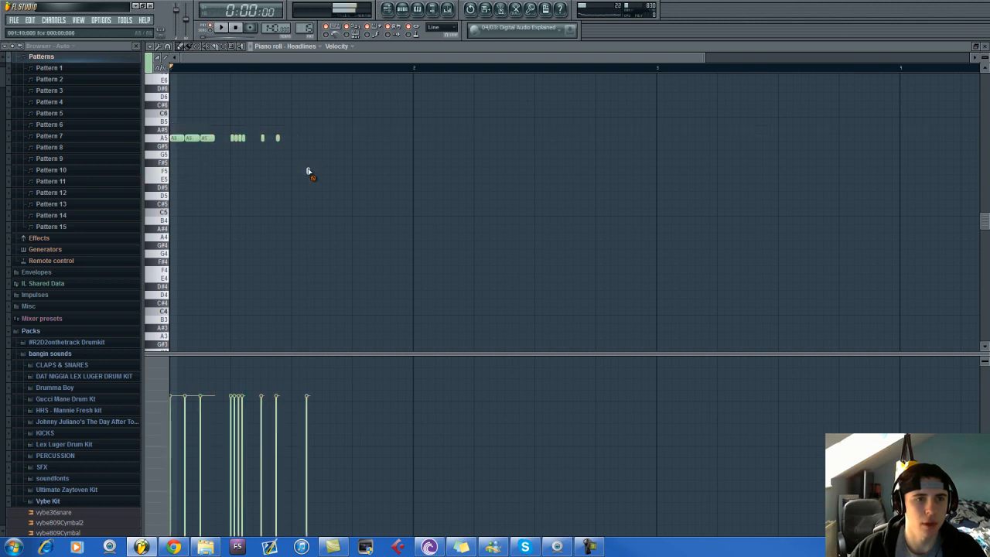
pyautogui.click(292, 154)
pyautogui.press('space')
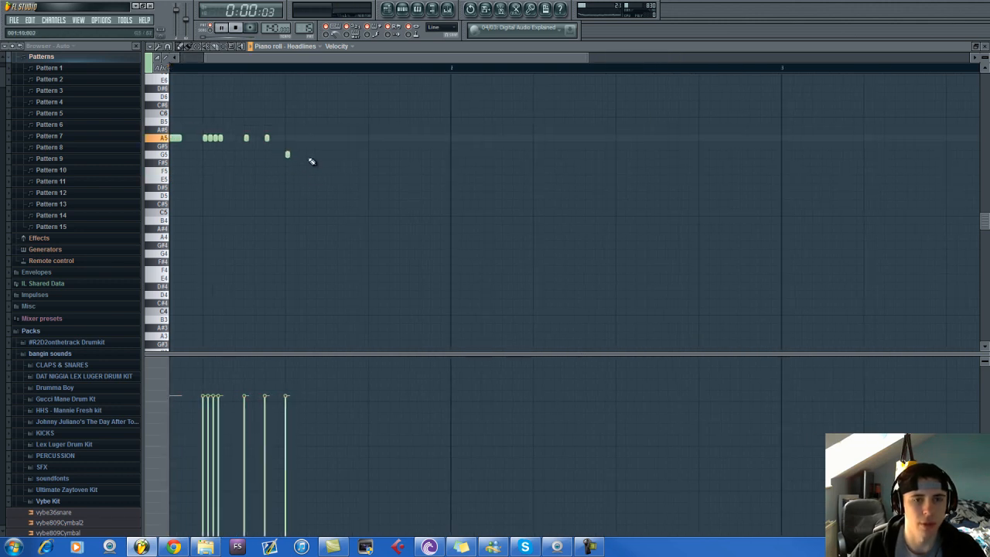
pyautogui.press('space')
pyautogui.click(323, 154)
# Draw a roll of four short G5 notes on beat 4 plus a single G5 just before bar 2, checking by playback.
pyautogui.scroll(1, 364, 162)
pyautogui.click(353, 155)
pyautogui.click(357, 154)
pyautogui.click(366, 154)
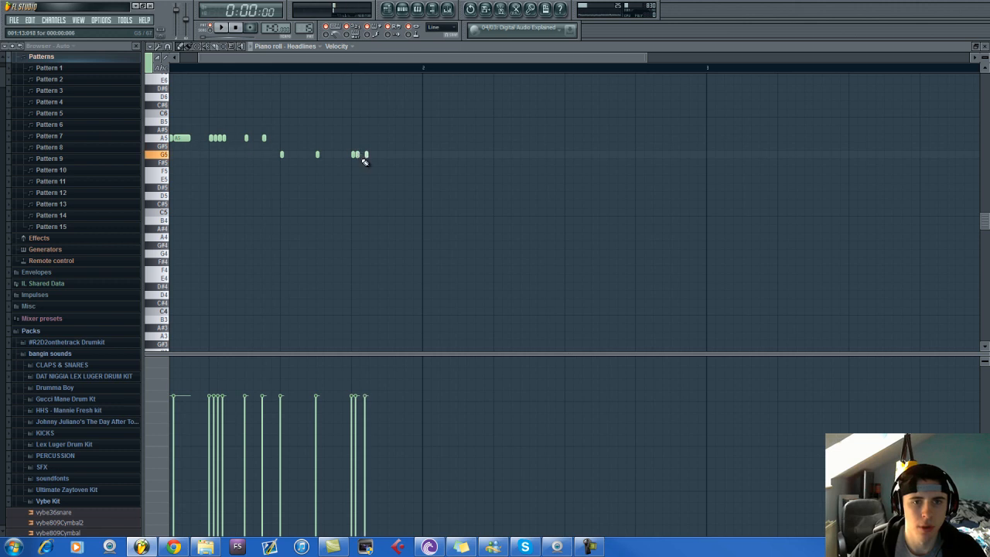
pyautogui.click(362, 155)
pyautogui.press('space')
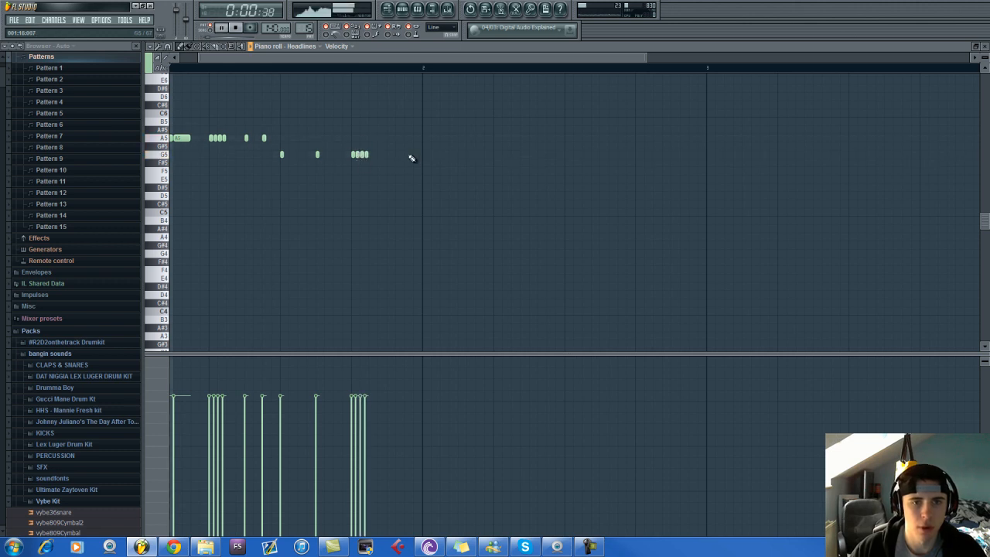
pyautogui.click(406, 154)
pyautogui.press('space')
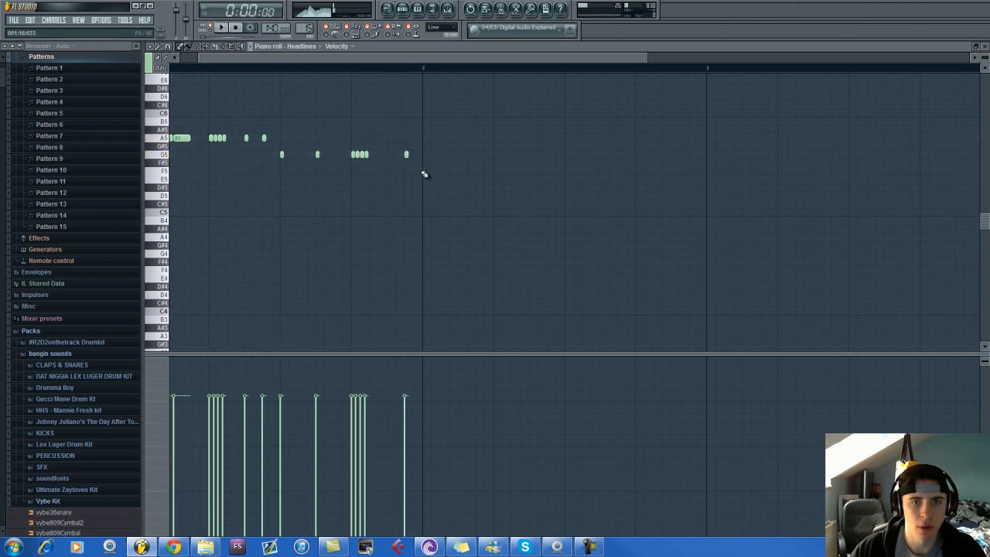
# Add three evenly spaced short F5 notes from the start of bar 2 and audition the melody.
pyautogui.click(424, 170)
pyautogui.scroll(-1, 437, 172)
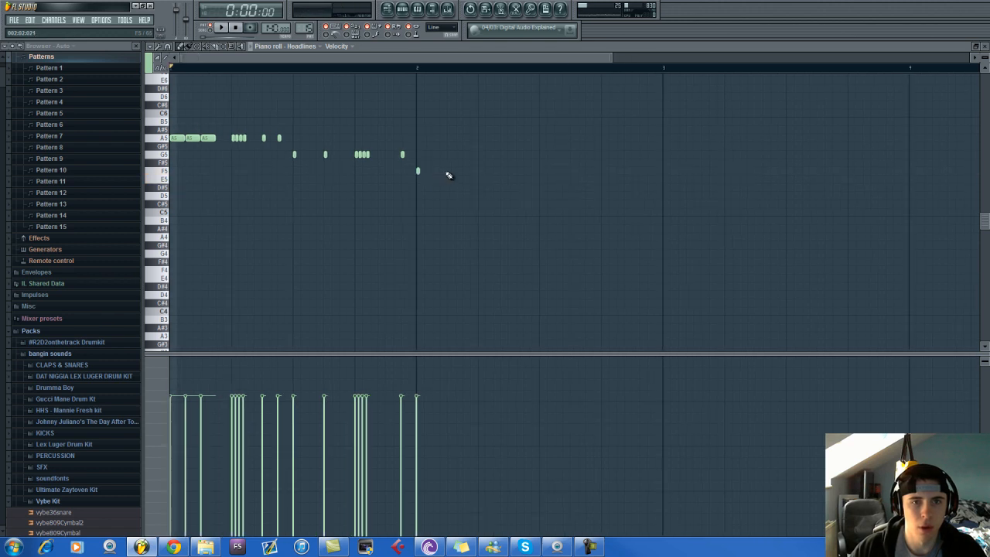
pyautogui.click(433, 171)
pyautogui.click(449, 171)
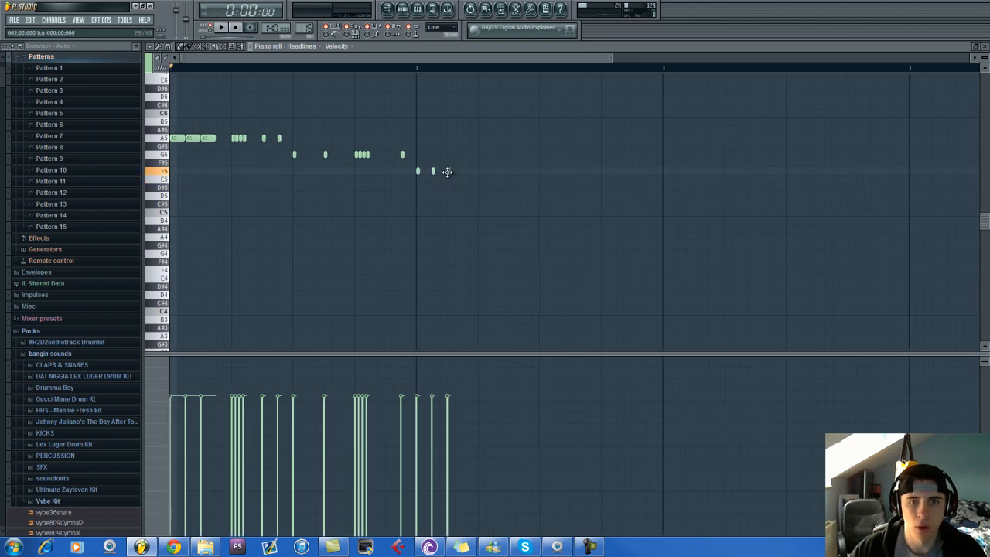
pyautogui.press('space')
pyautogui.scroll(-1, 483, 177)
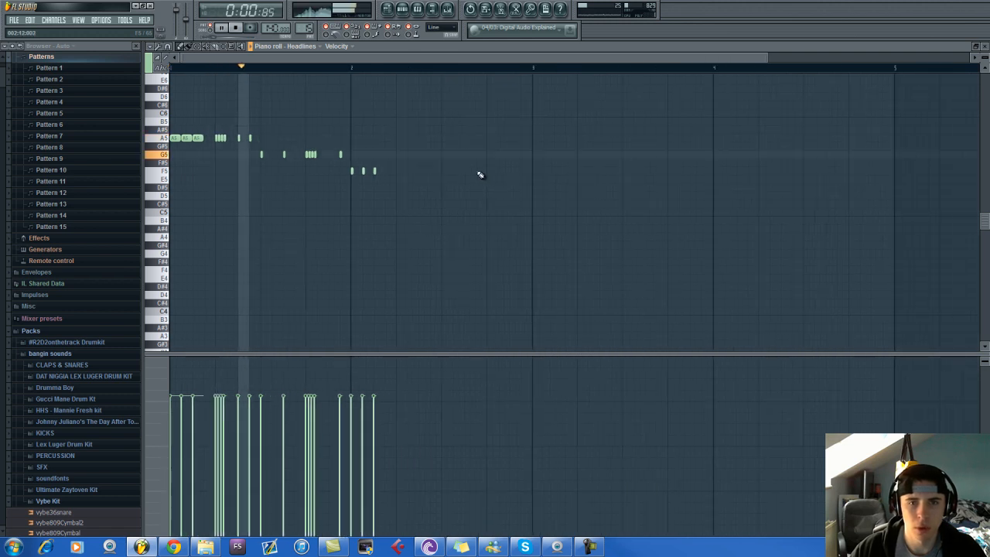
pyautogui.press('space')
pyautogui.scroll(2, 399, 177)
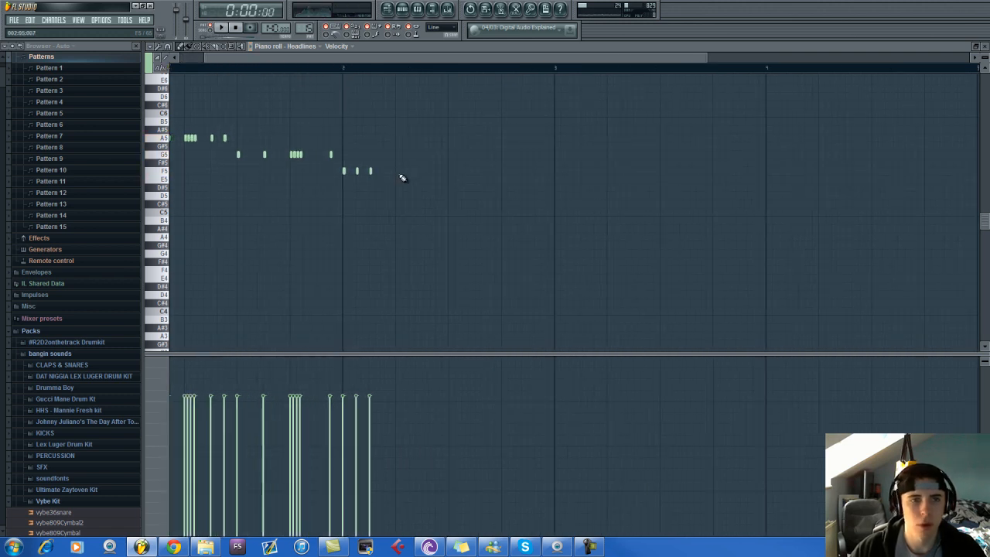
# Draw a roll of four short F5 notes on beat 2 of bar 2, followed by two separate F5 notes.
pyautogui.click(395, 171)
pyautogui.scroll(1, 402, 167)
pyautogui.click(399, 171)
pyautogui.click(402, 163)
pyautogui.moveTo(402, 171); pyautogui.dragTo(404, 177)
pyautogui.click(408, 172)
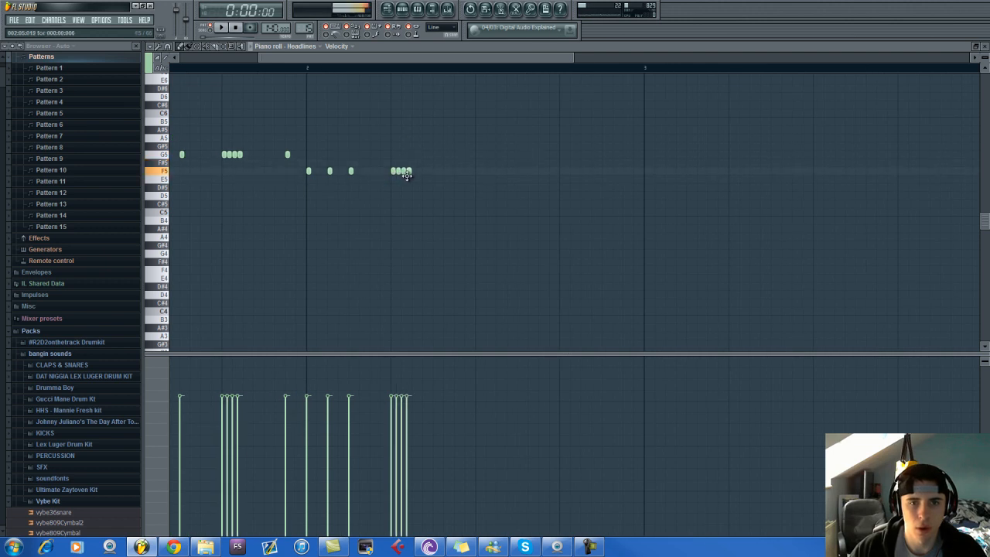
pyautogui.click(435, 171)
pyautogui.click(456, 171)
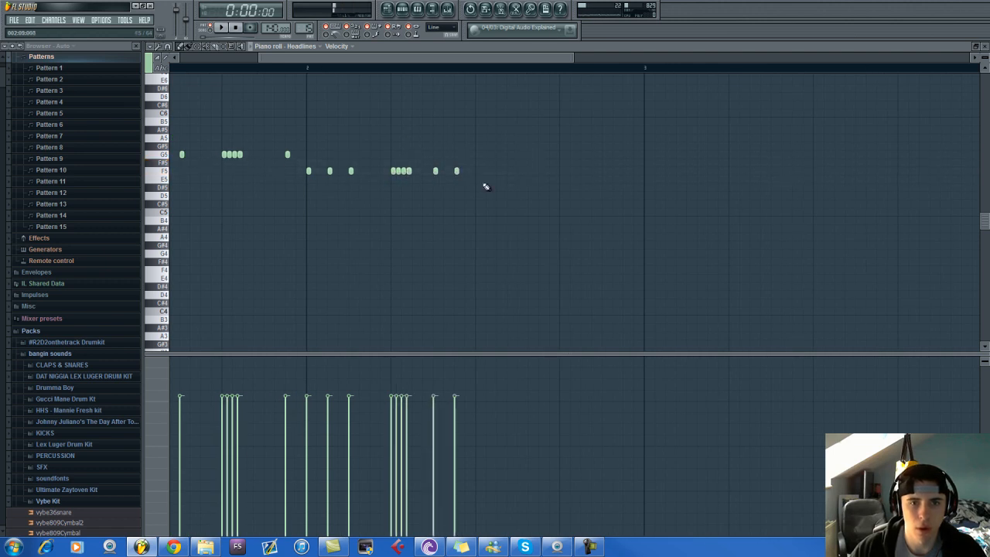
# Draw a roll of four short D#5 notes on beat 3 of bar 2.
pyautogui.click(477, 187)
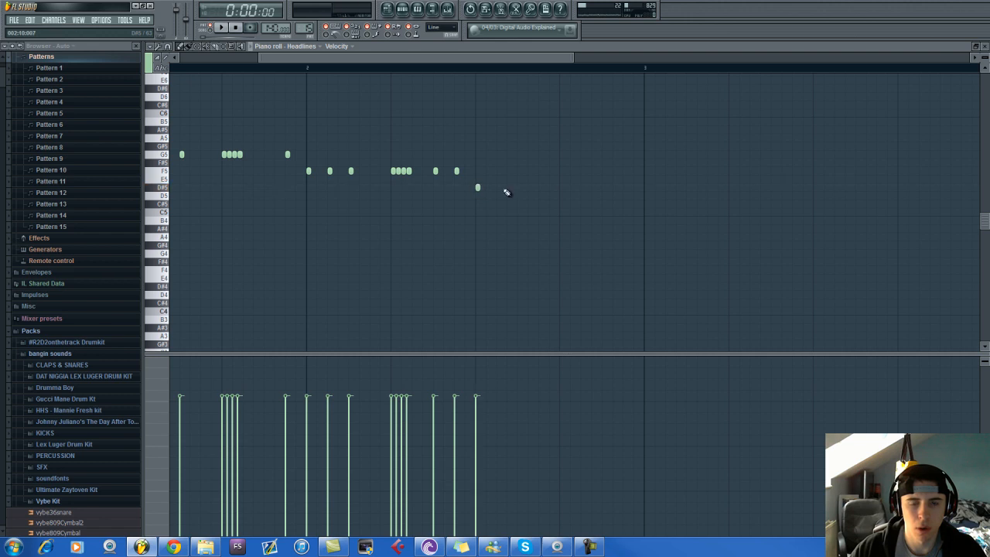
pyautogui.click(489, 188)
pyautogui.rightClick(488, 189)
pyautogui.click(481, 188)
pyautogui.click(487, 181)
pyautogui.click(487, 188)
pyautogui.click(493, 187)
# Draw a second four-note D#5 roll halfway through beat 3 of bar 2 and play the pattern back.
pyautogui.click(514, 187)
pyautogui.rightClick(515, 187)
pyautogui.click(520, 187)
pyautogui.click(525, 187)
pyautogui.click(530, 187)
pyautogui.click(535, 188)
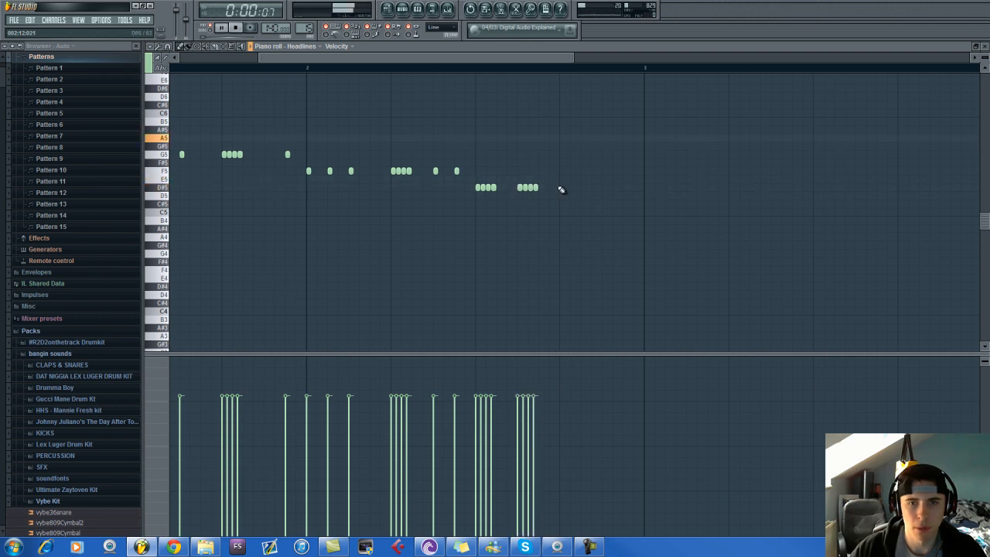
pyautogui.press('space')
pyautogui.scroll(-2, 559, 190)
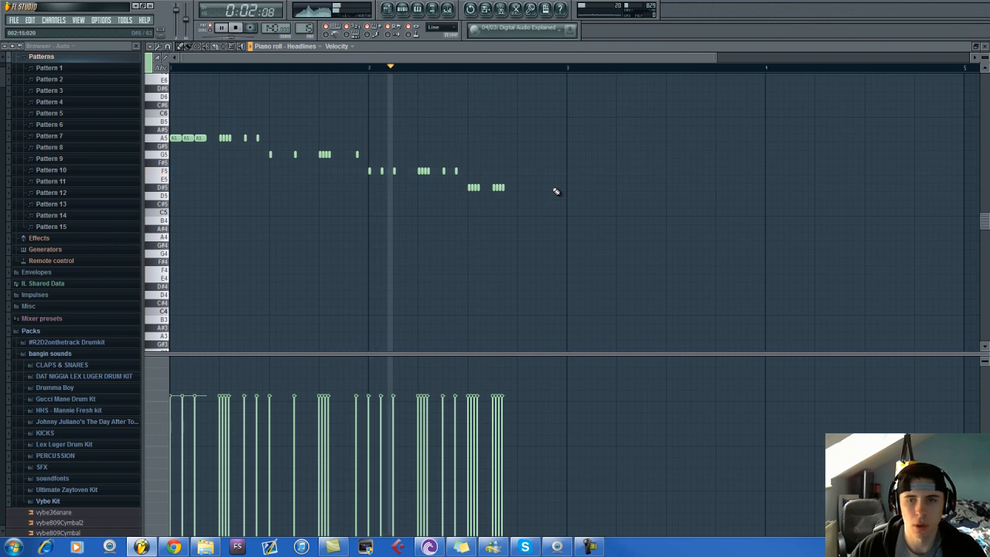
pyautogui.press('space')
pyautogui.scroll(2, 537, 189)
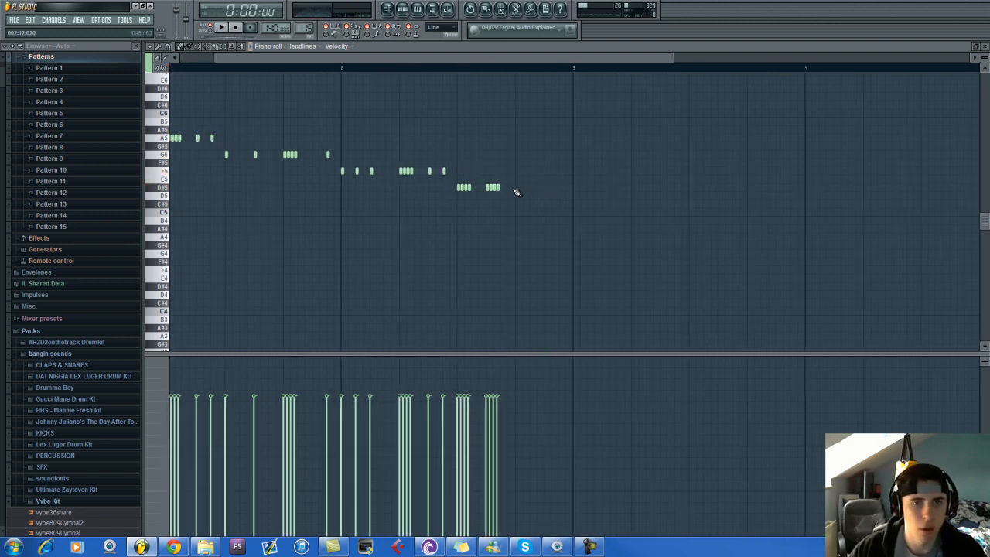
# Add three evenly spaced short D#5 notes from beat 4 of bar 2 and play the pattern back.
pyautogui.click(517, 189)
pyautogui.click(531, 189)
pyautogui.click(545, 189)
pyautogui.press('space')
pyautogui.scroll(-2, 552, 208)
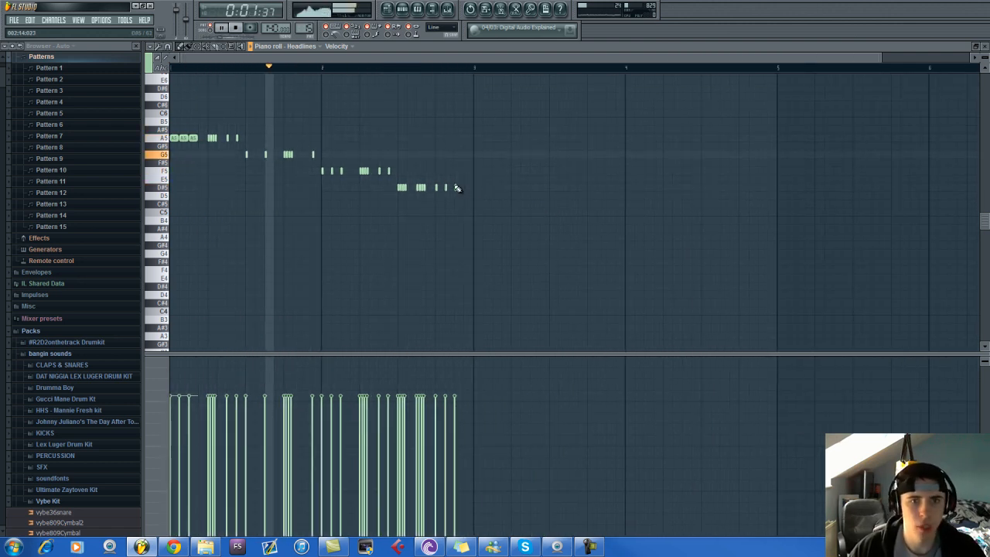
# Show note velocity and vary the levels of the four-note A5, G5 and F5 rolls.
pyautogui.click(159, 424)
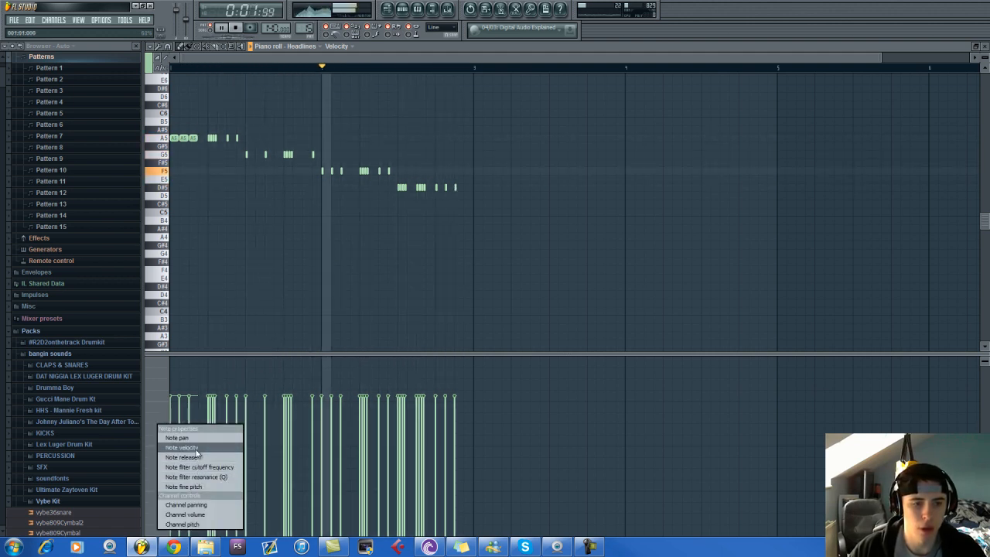
pyautogui.click(201, 449)
pyautogui.press('space')
pyautogui.scroll(2, 207, 400)
pyautogui.scroll(1, 207, 401)
pyautogui.moveTo(218, 402); pyautogui.dragTo(229, 424)
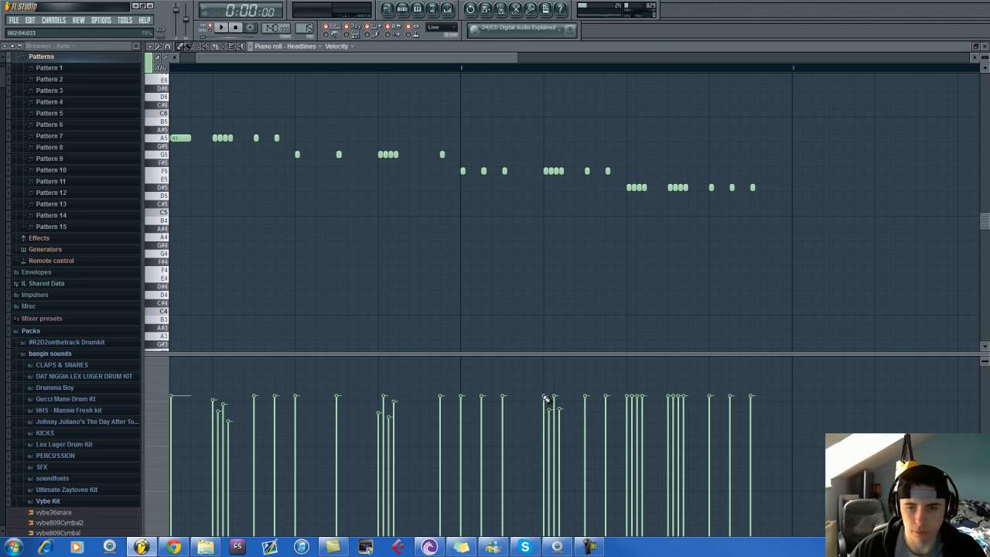
# Vary the velocities of the notes in both D#5 rolls while auditioning the melody.
pyautogui.moveTo(640, 410); pyautogui.dragTo(629, 414)
pyautogui.press('space')
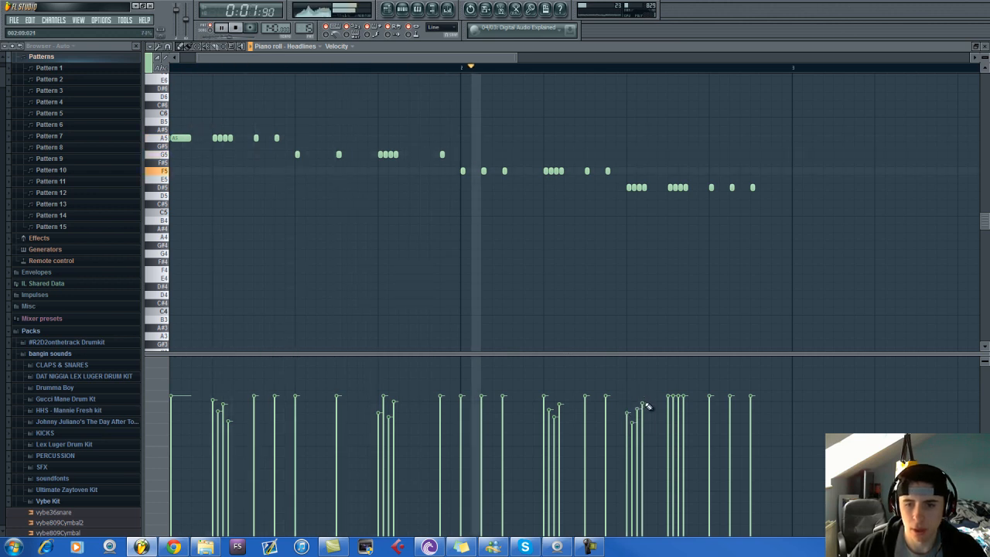
pyautogui.click(669, 415)
pyautogui.click(674, 409)
pyautogui.click(683, 407)
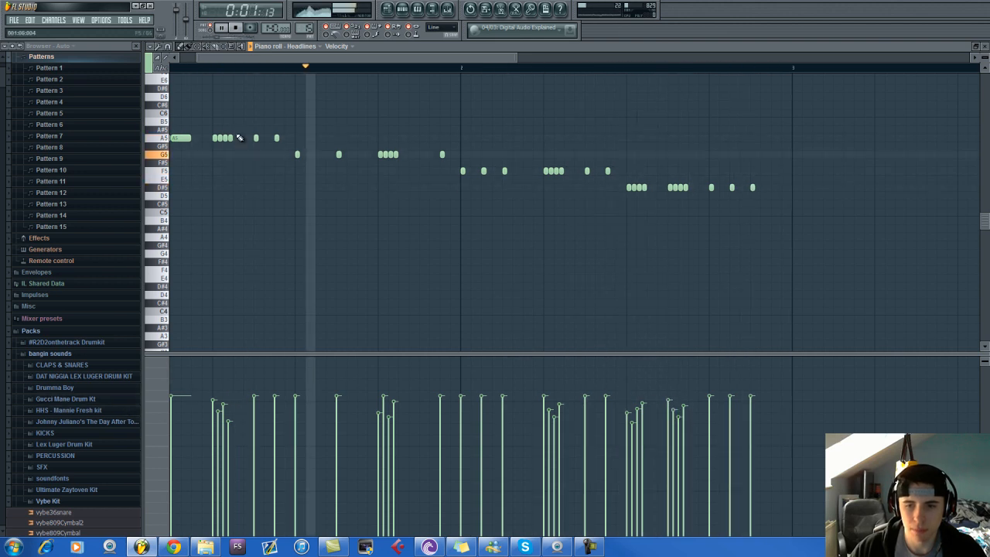
# Switch to note pan, offset the notes within every roll alternately left and right, and play the melody.
pyautogui.moveTo(247, 58); pyautogui.dragTo(227, 59)
pyautogui.press('space')
pyautogui.moveTo(144, 404); pyautogui.dragTo(98, 407)
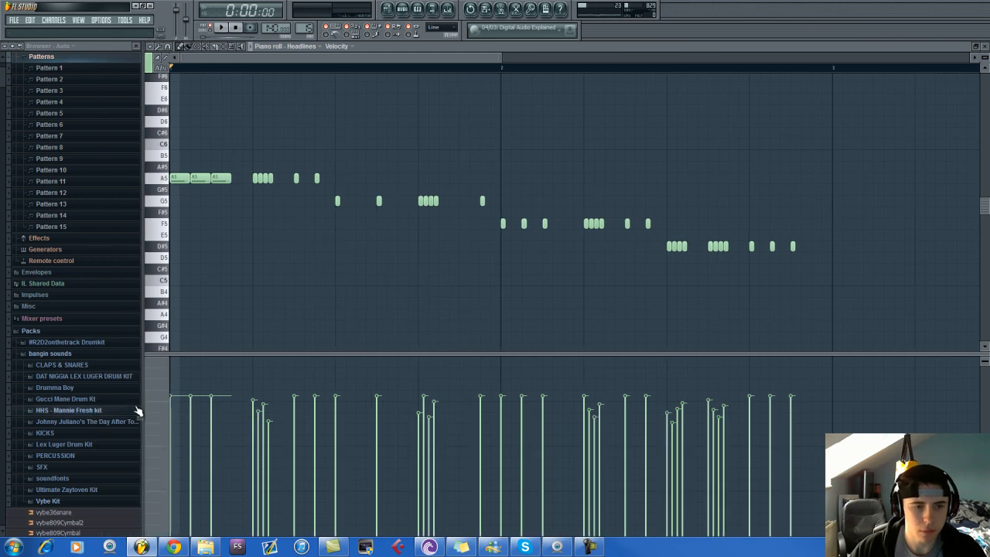
pyautogui.click(155, 414)
pyautogui.click(203, 424)
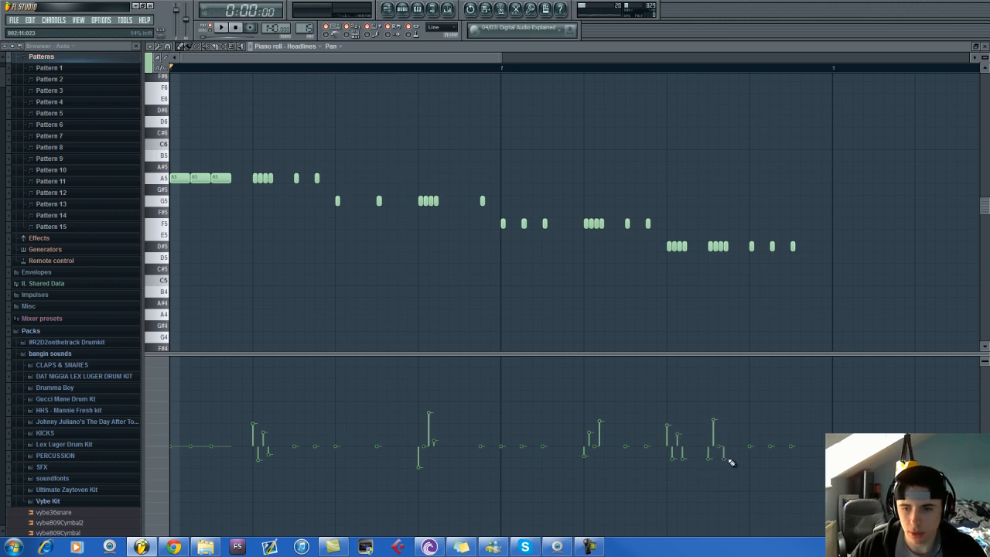
pyautogui.scroll(-1, 735, 463)
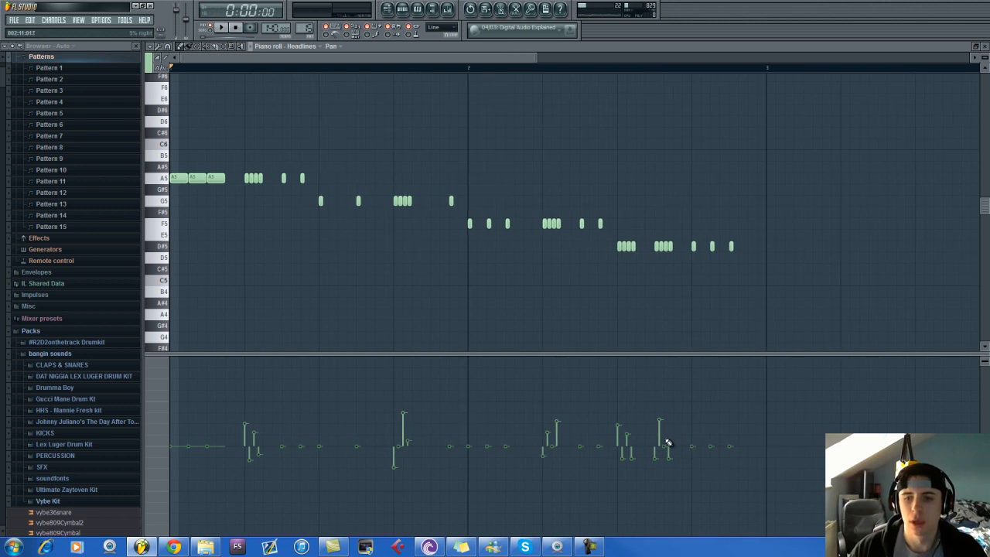
pyautogui.press('space')
# Assign the Headlines channel to a free mixer track.
pyautogui.press('F6')
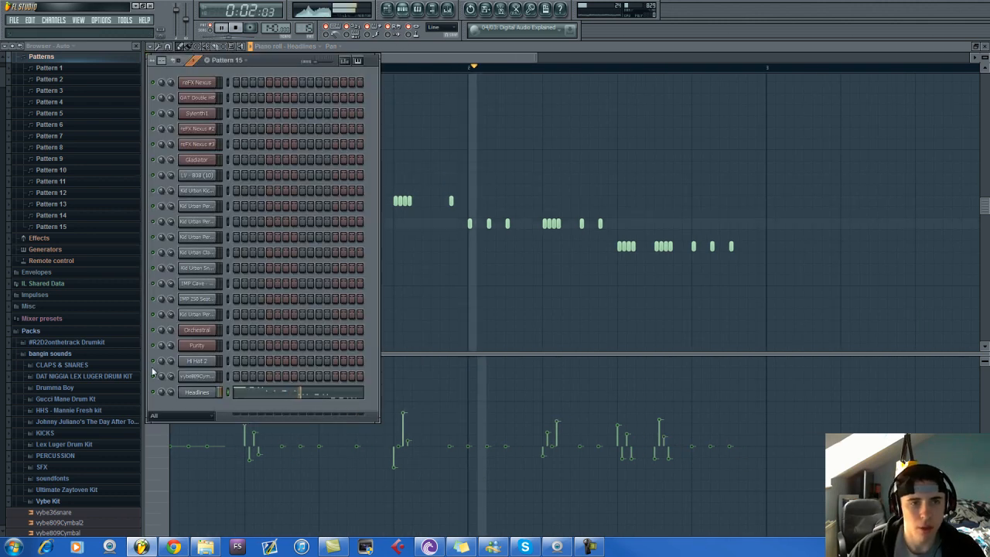
pyautogui.click(196, 391)
pyautogui.click(627, 110)
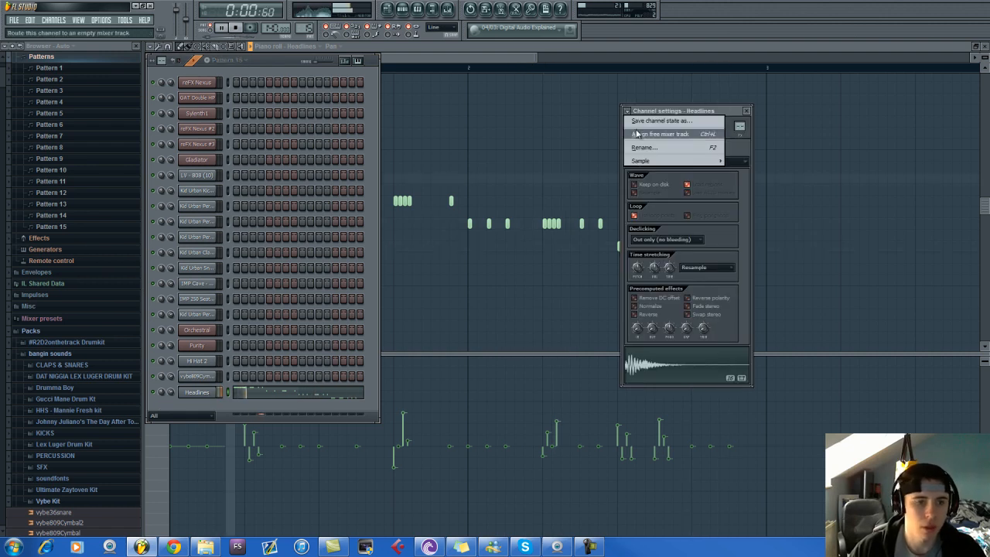
pyautogui.click(649, 134)
# Insert Fruity Parametric EQ 2 on the Headlines mixer track and move its first band to a higher frequency while the pattern plays.
pyautogui.click(874, 348)
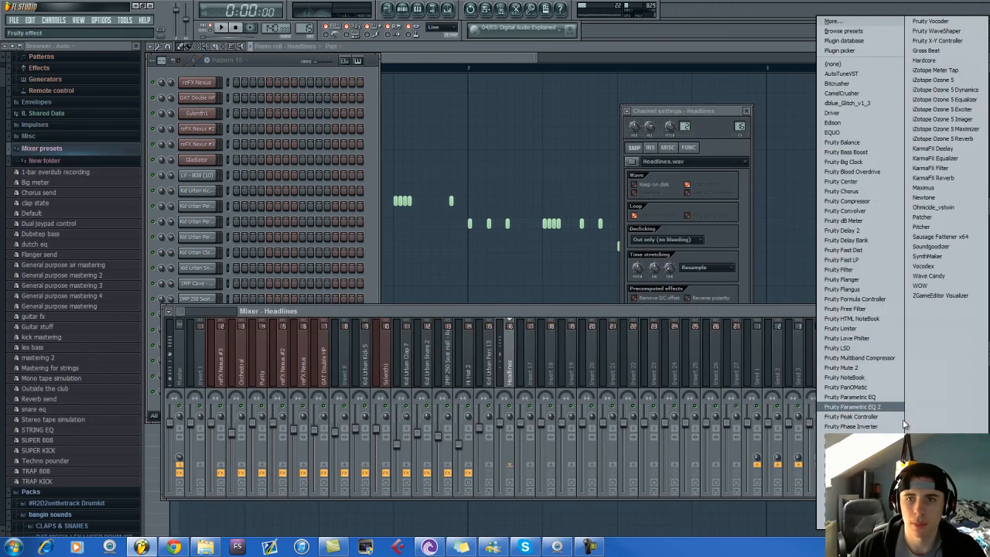
pyautogui.click(874, 407)
pyautogui.press('space')
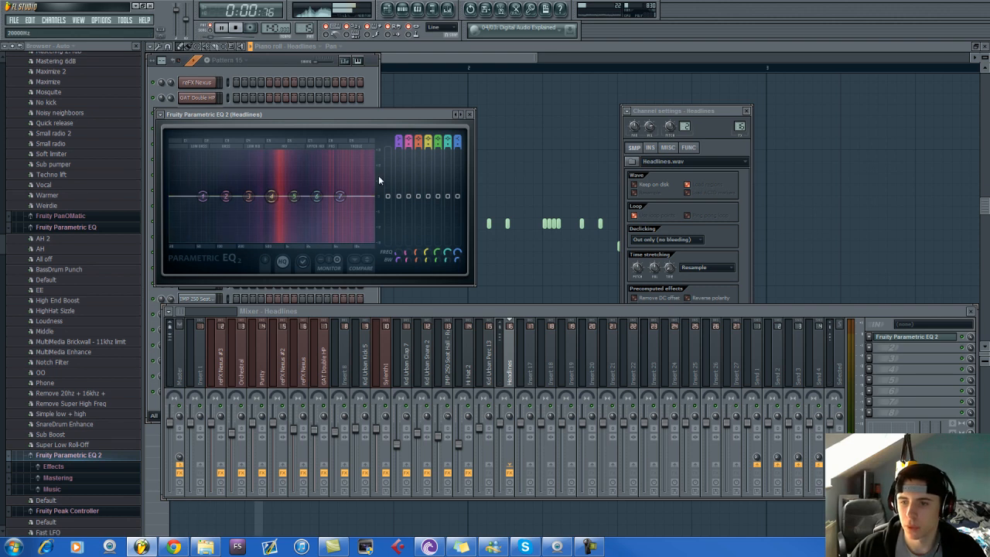
pyautogui.moveTo(202, 196); pyautogui.dragTo(279, 213)
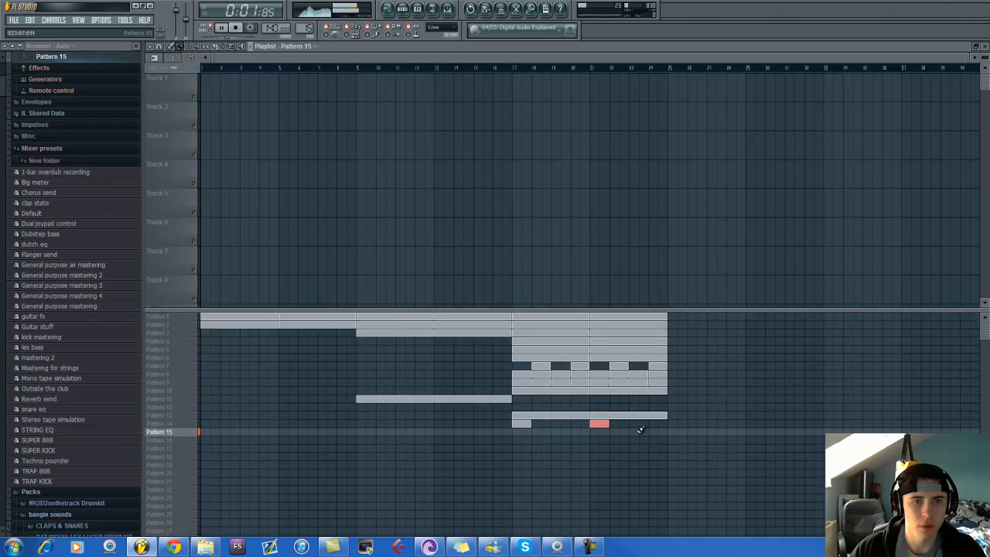
# Place Pattern 15 at bar 23 in the playlist and switch to the empty Pattern 16.
pyautogui.click(640, 431)
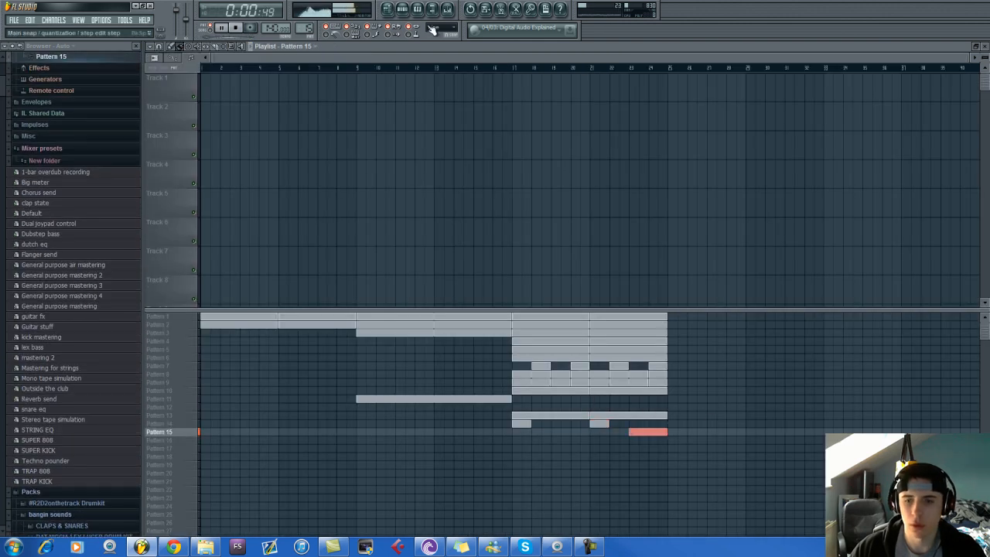
pyautogui.click(417, 8)
pyautogui.rightClick(310, 30)
pyautogui.click(341, 68)
pyautogui.click(530, 276)
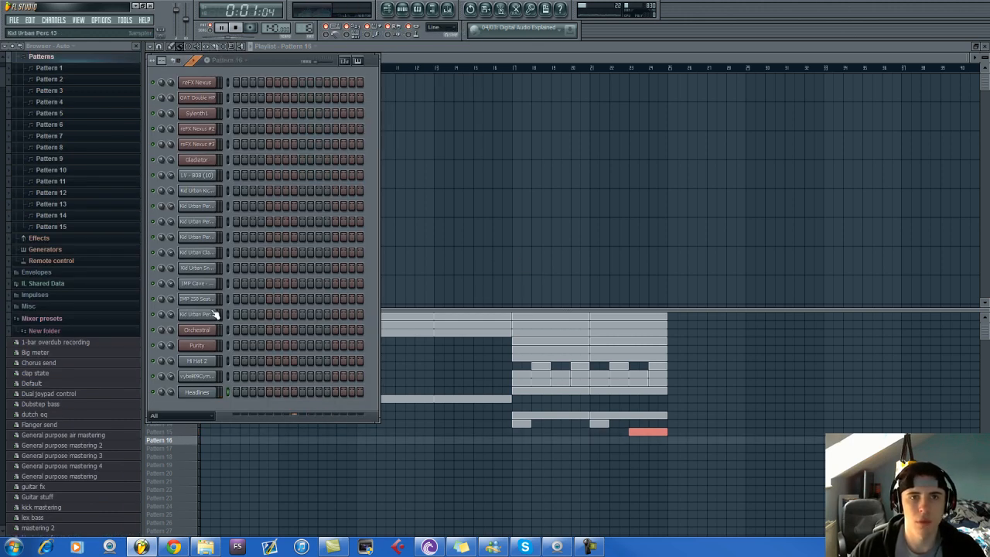
pyautogui.click(213, 265)
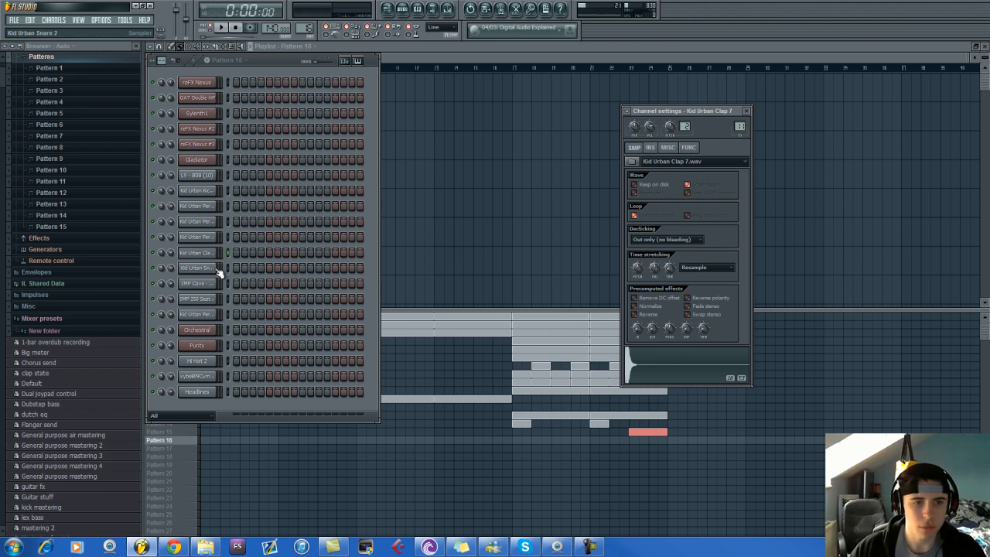
pyautogui.press('F9')
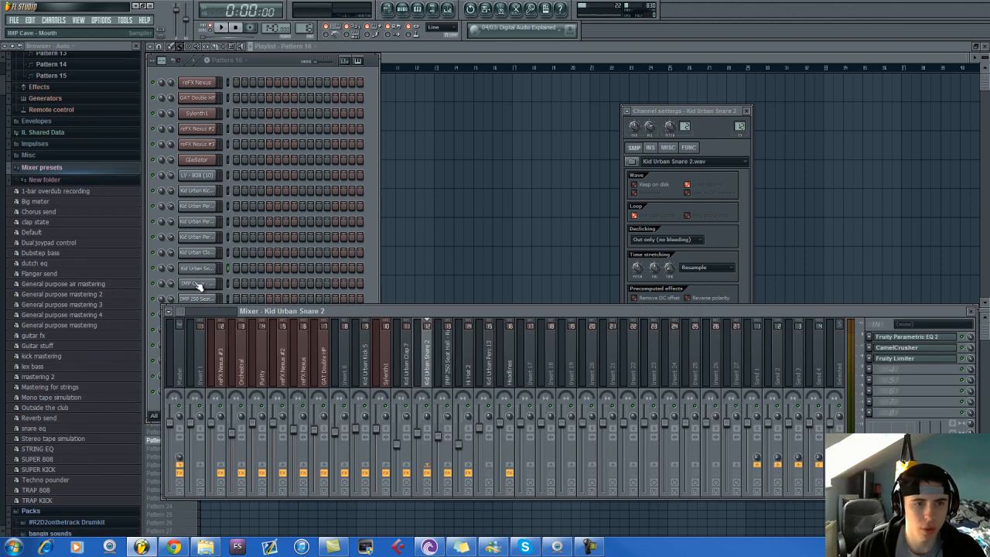
pyautogui.click(196, 284)
# Draw a two-bar D#5 note from the start of bar 1 for the LV - 808 (10) channel in Pattern 16.
pyautogui.rightClick(207, 175)
pyautogui.click(231, 179)
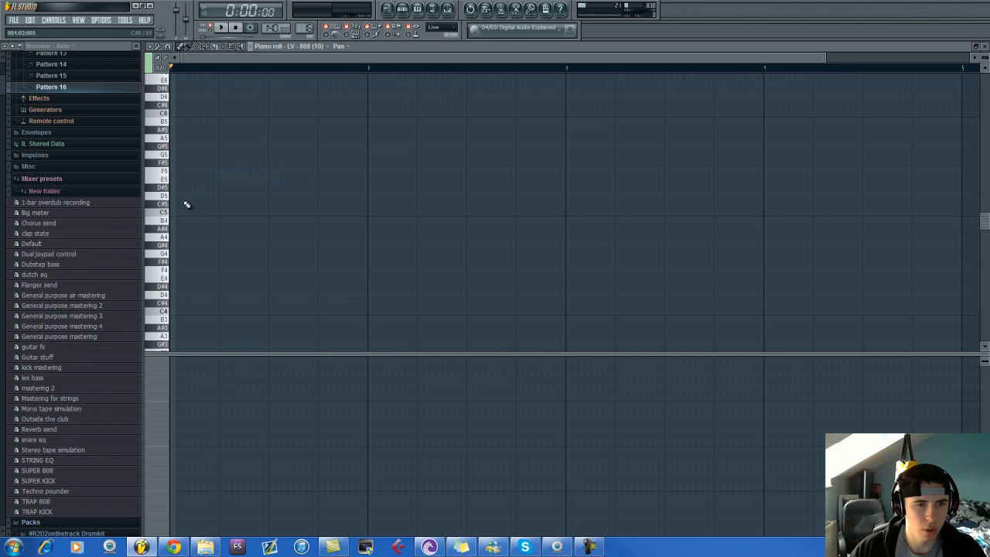
pyautogui.click(179, 451)
pyautogui.click(200, 433)
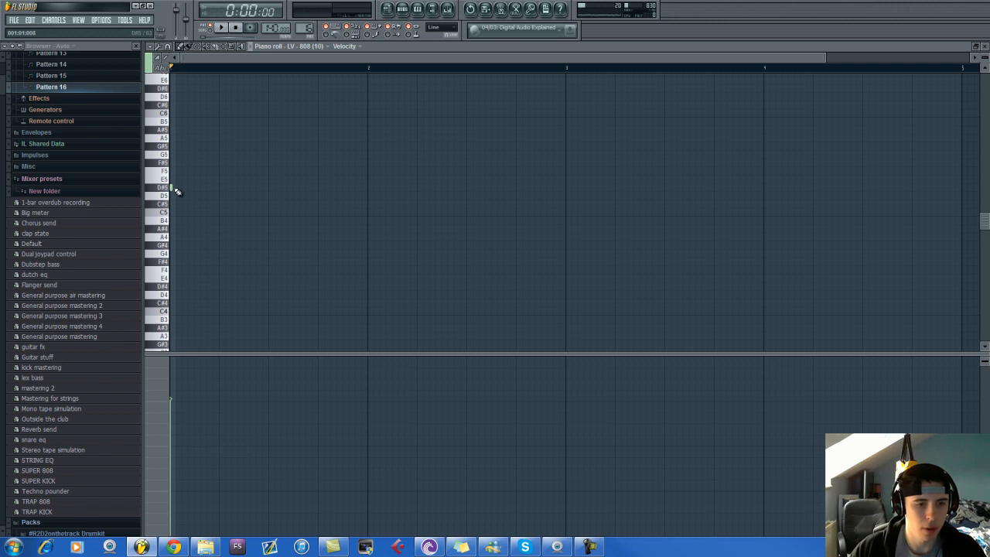
pyautogui.moveTo(176, 187); pyautogui.dragTo(562, 210)
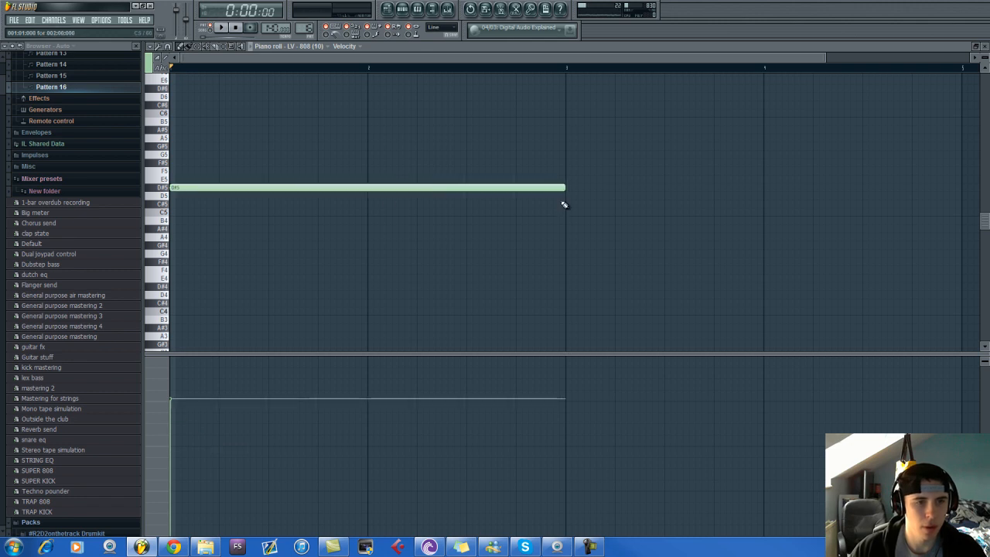
# Place Patterns 16, 1 and 2 at bar 25 in the playlist.
pyautogui.click(387, 9)
pyautogui.click(671, 440)
pyautogui.click(182, 317)
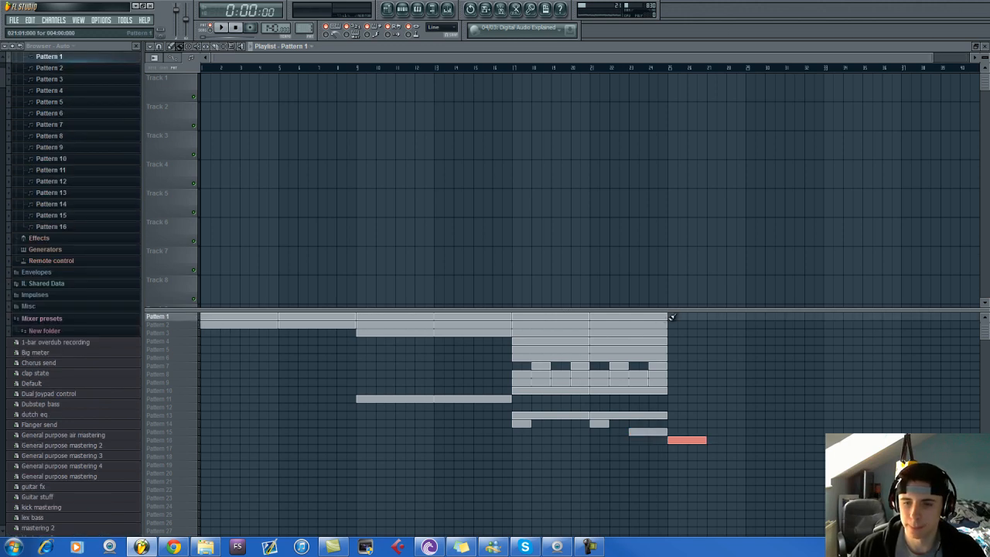
pyautogui.click(670, 318)
pyautogui.click(179, 326)
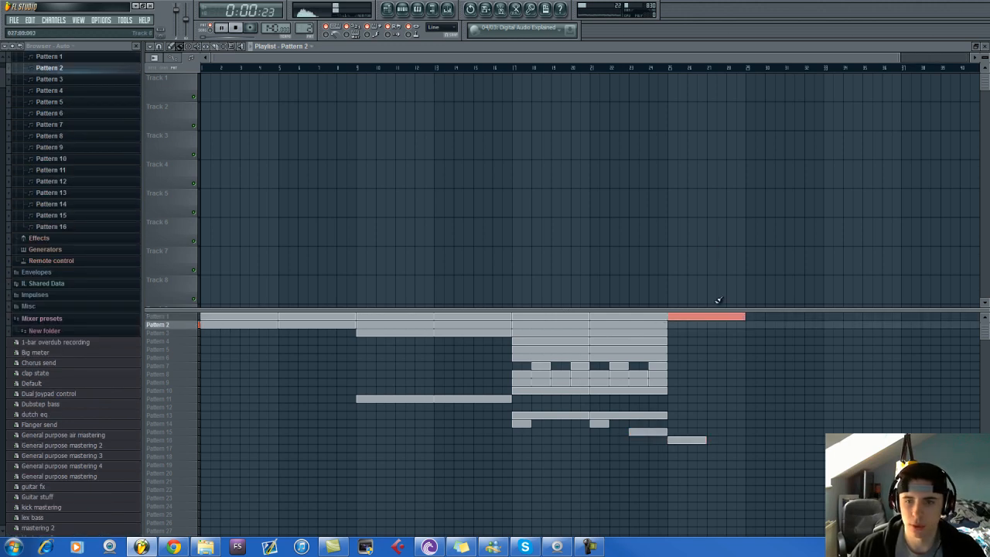
pyautogui.click(670, 325)
# Audition Patterns 3 to 5, and place Patterns 5, 2, 1 and 6 at bar 29.
pyautogui.click(174, 333)
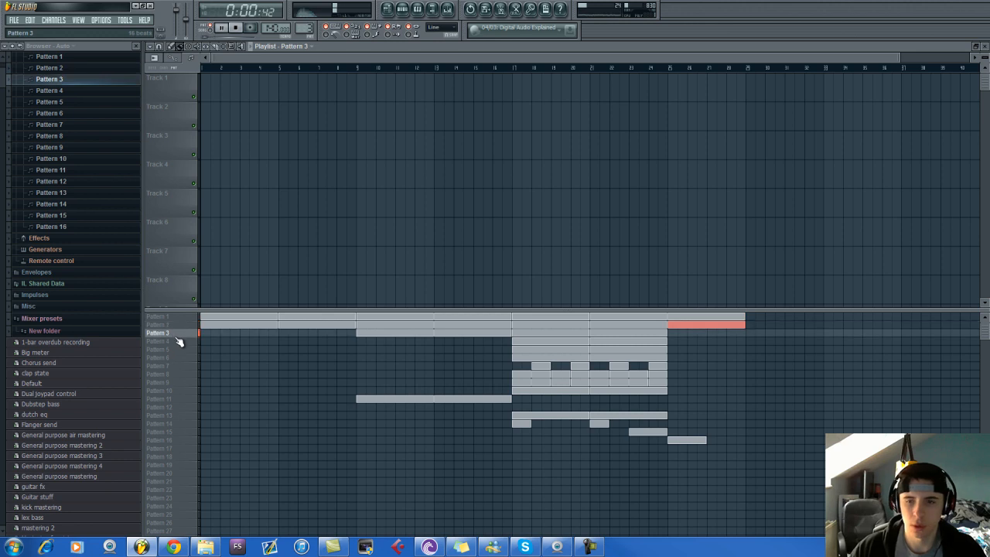
pyautogui.click(175, 342)
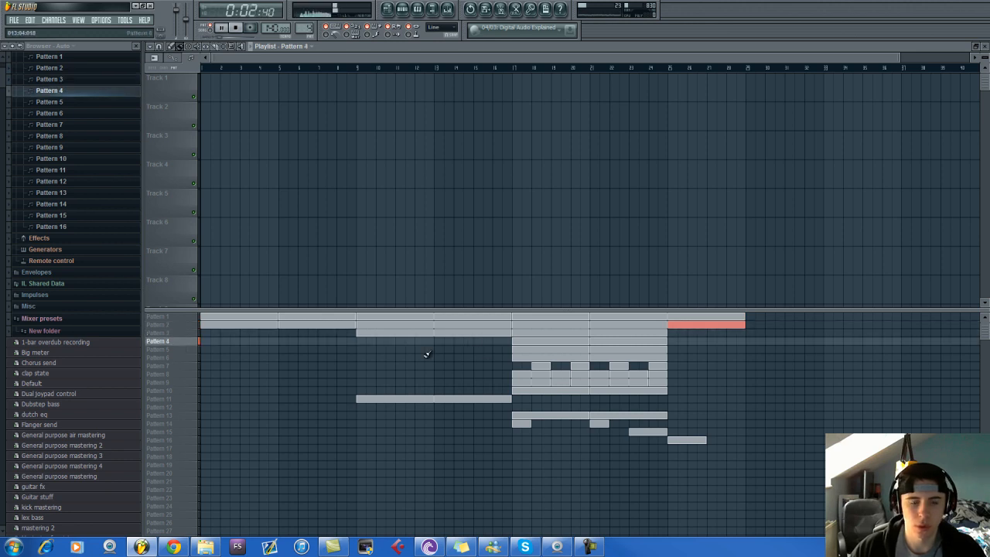
pyautogui.scroll(-1, 485, 355)
pyautogui.click(187, 350)
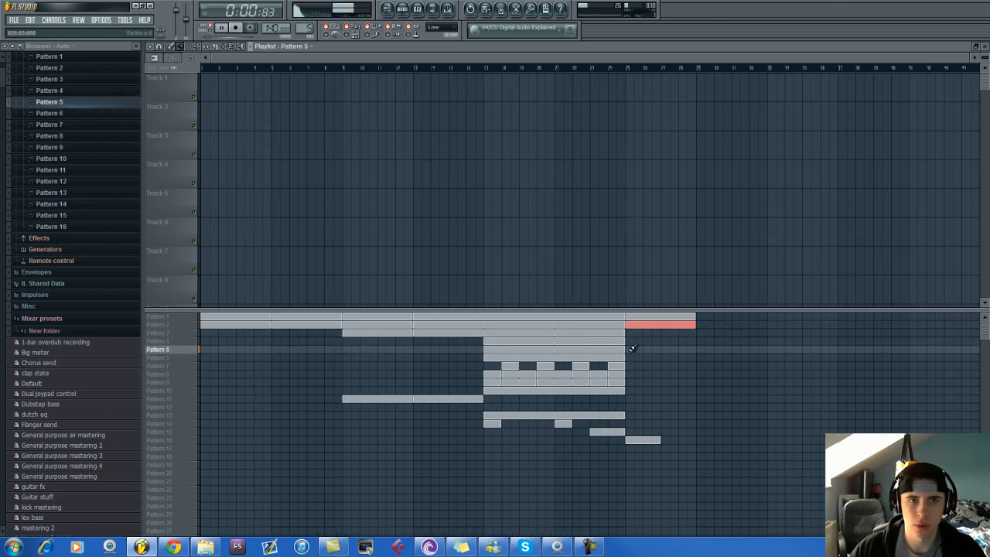
pyautogui.click(696, 348)
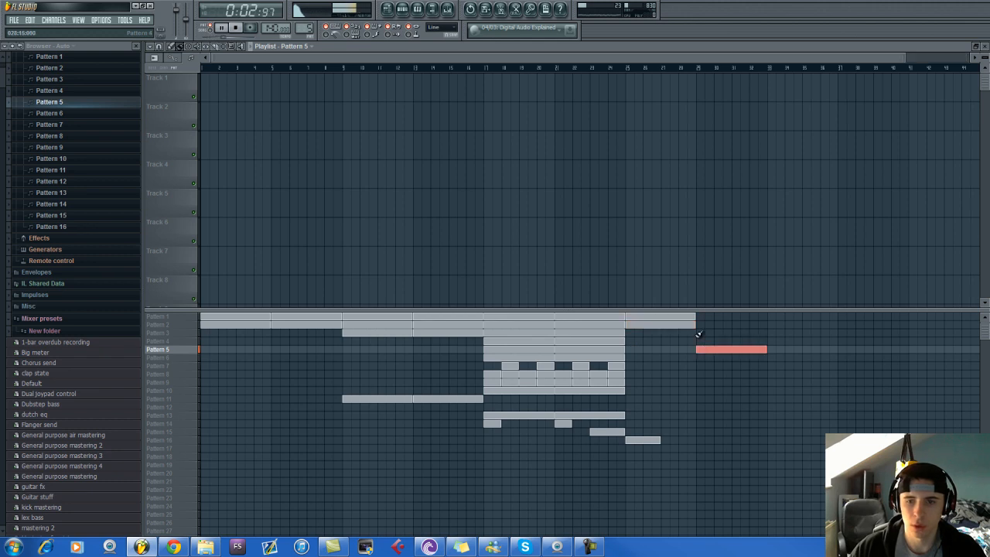
pyautogui.click(696, 325)
pyautogui.click(698, 317)
pyautogui.click(183, 358)
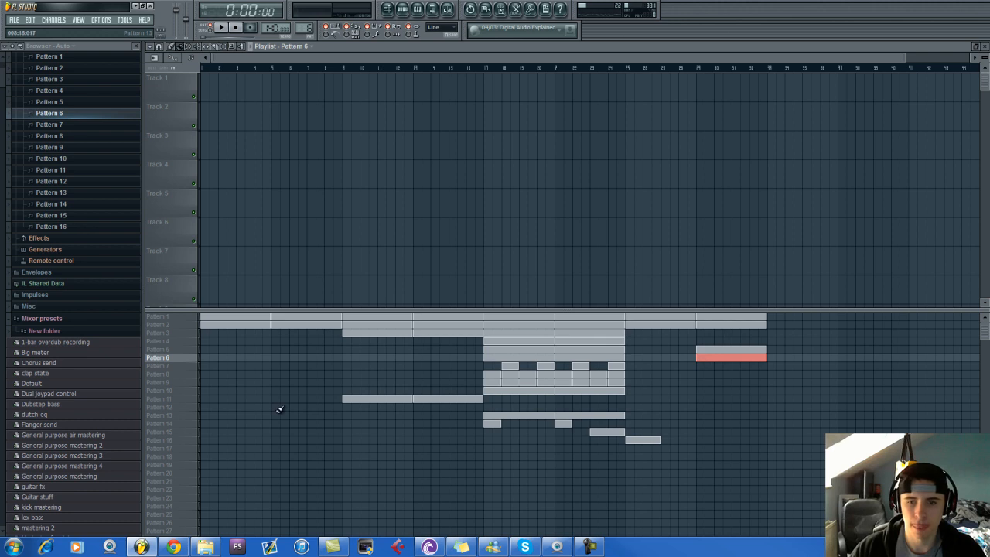
# Place Pattern 7 at bars 30 and 32, and fill bars 29 to 32 with Pattern 8.
pyautogui.click(606, 367)
pyautogui.press('space')
pyautogui.click(716, 367)
pyautogui.click(754, 367)
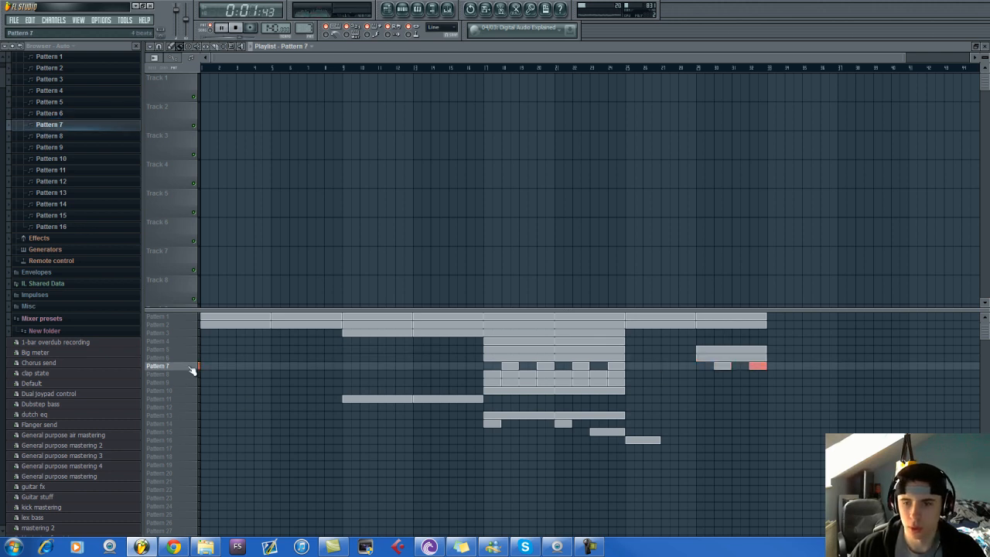
pyautogui.click(175, 375)
pyautogui.press('space')
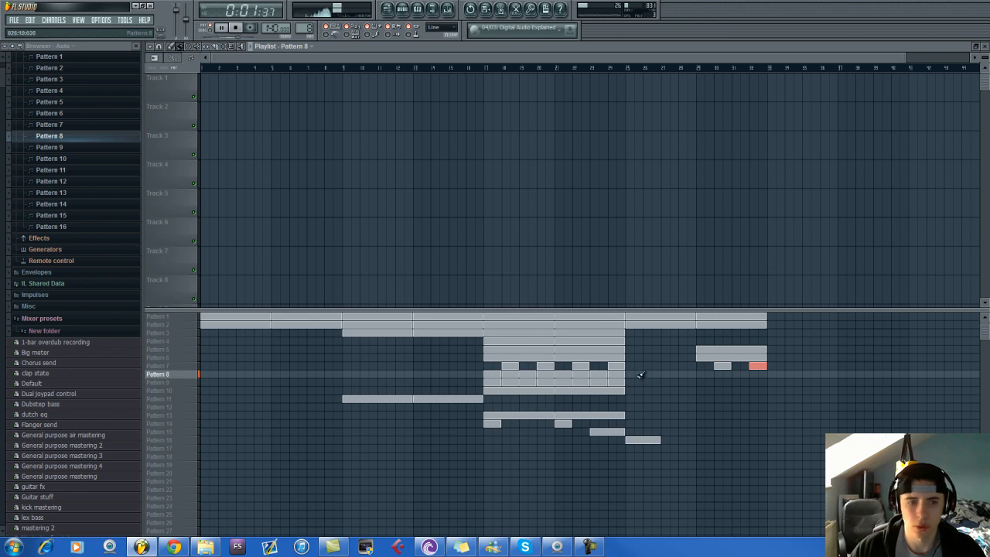
pyautogui.moveTo(701, 374); pyautogui.dragTo(751, 376)
# Paint Pattern 9 clips across bars 28 to 32, removing any clip beyond bar 32.
pyautogui.click(166, 382)
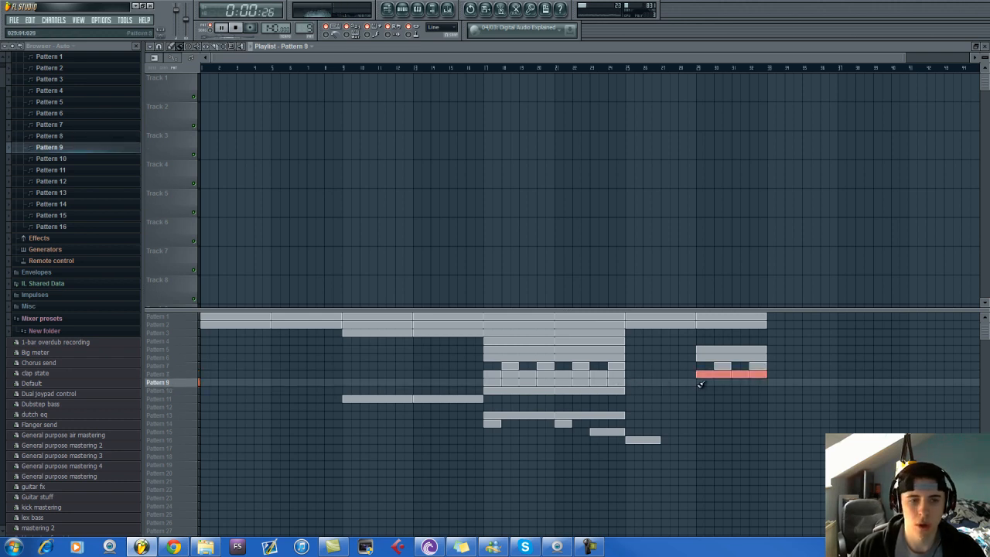
pyautogui.moveTo(683, 382); pyautogui.dragTo(771, 384)
pyautogui.rightClick(773, 382)
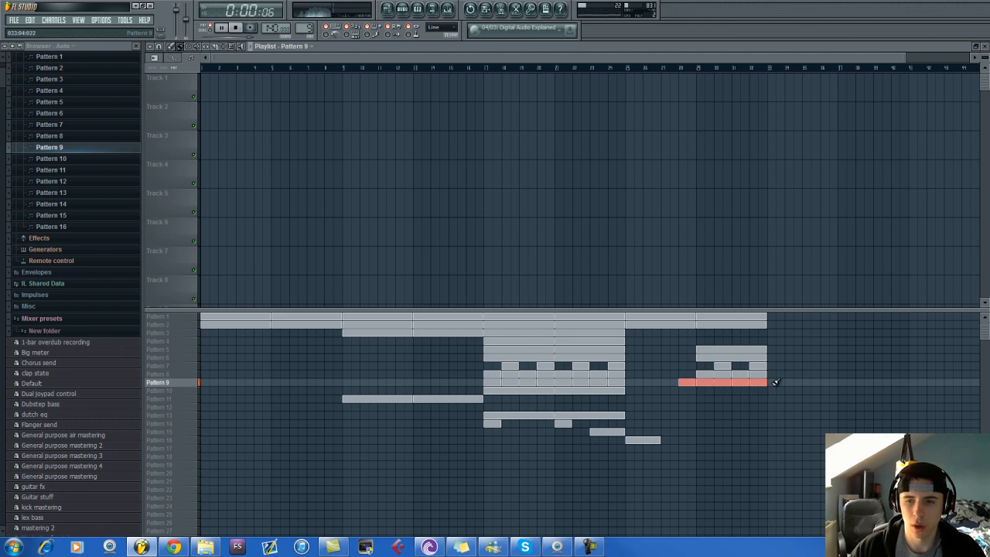
# Audition the remaining patterns and place Pattern 14 at bars 25 and 29.
pyautogui.click(175, 390)
pyautogui.click(177, 399)
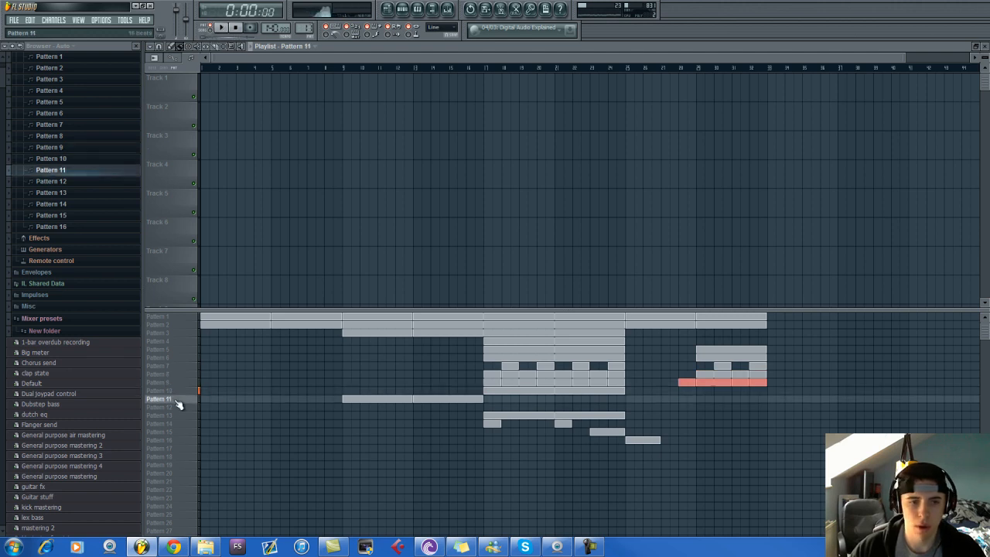
pyautogui.press('space')
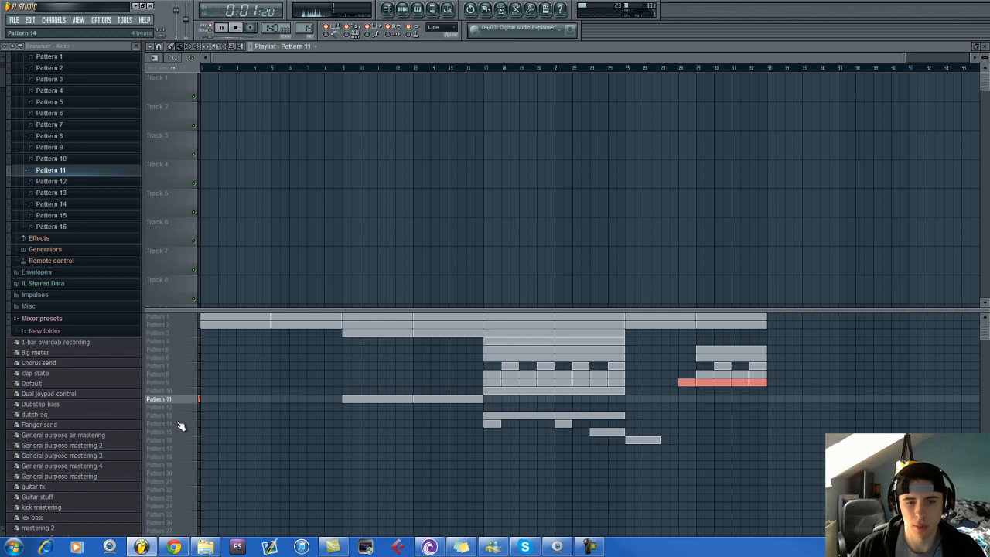
pyautogui.click(178, 425)
pyautogui.click(178, 417)
pyautogui.click(179, 425)
pyautogui.press('space')
pyautogui.click(632, 424)
pyautogui.click(700, 423)
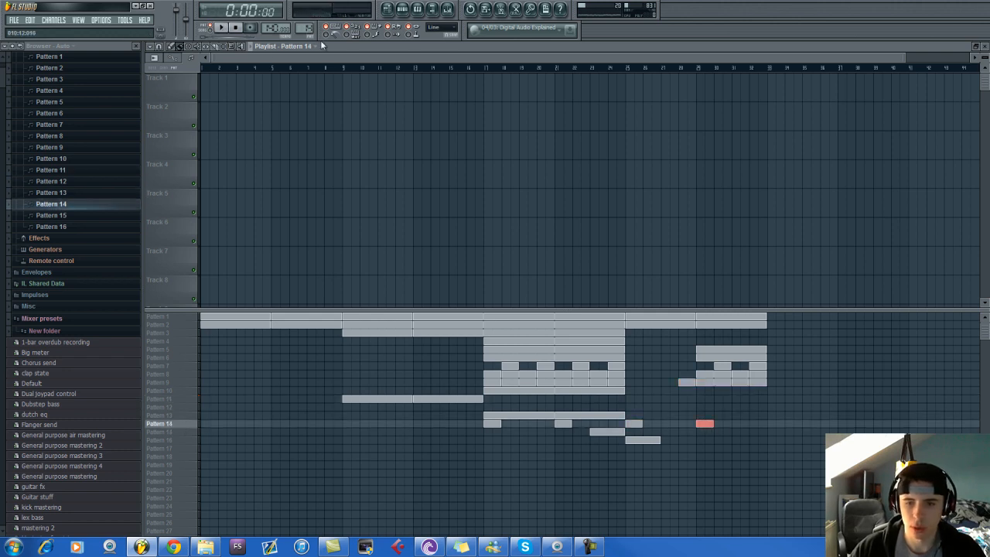
# Switch to song mode and play the arrangement from bar 17.
pyautogui.click(212, 32)
pyautogui.click(488, 70)
pyautogui.press('space')
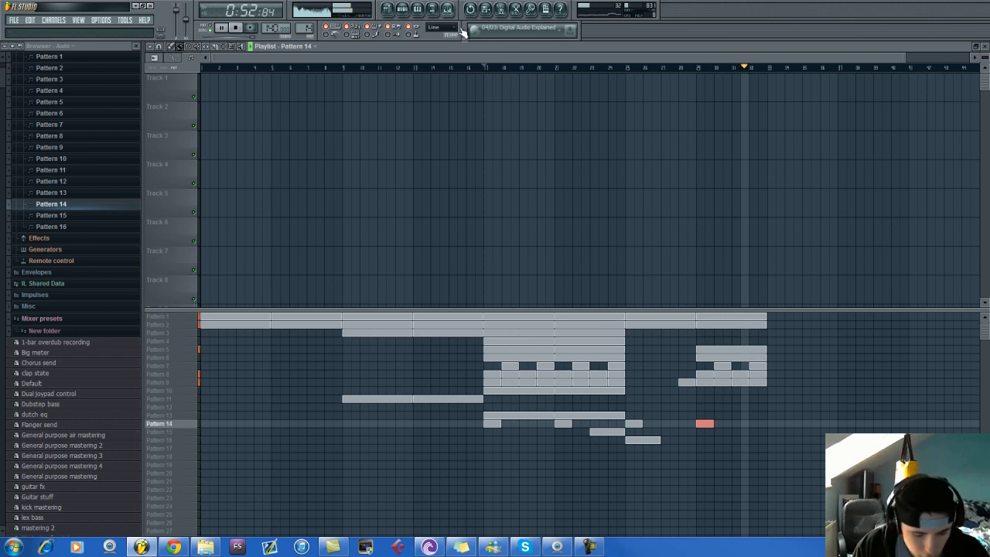
# Stop the arrangement playback.
pyautogui.scroll(-1, 498, 73)
pyautogui.press('space')
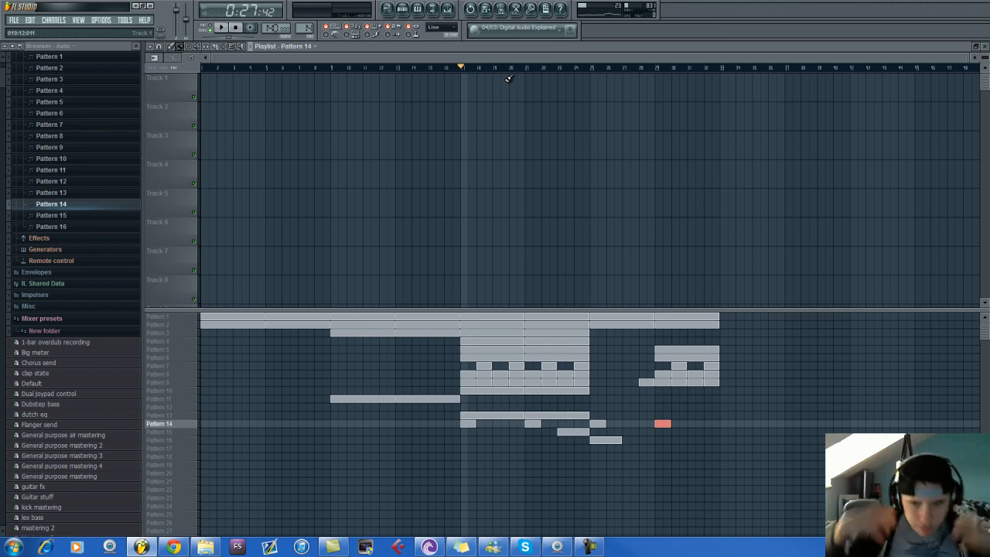
pyautogui.click(507, 87)
pyautogui.rightClick(510, 87)
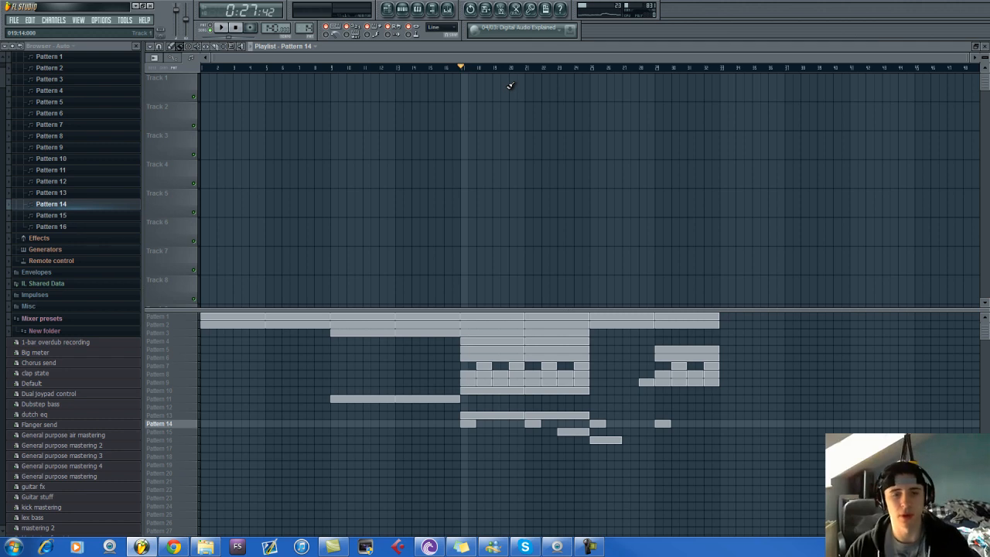
pyautogui.click(530, 151)
pyautogui.rightClick(534, 149)
# Select the empty Pattern 17 and start a melody on the first reFX Nexus channel with a C5 note at bar 1.
pyautogui.click(402, 9)
pyautogui.click(404, 10)
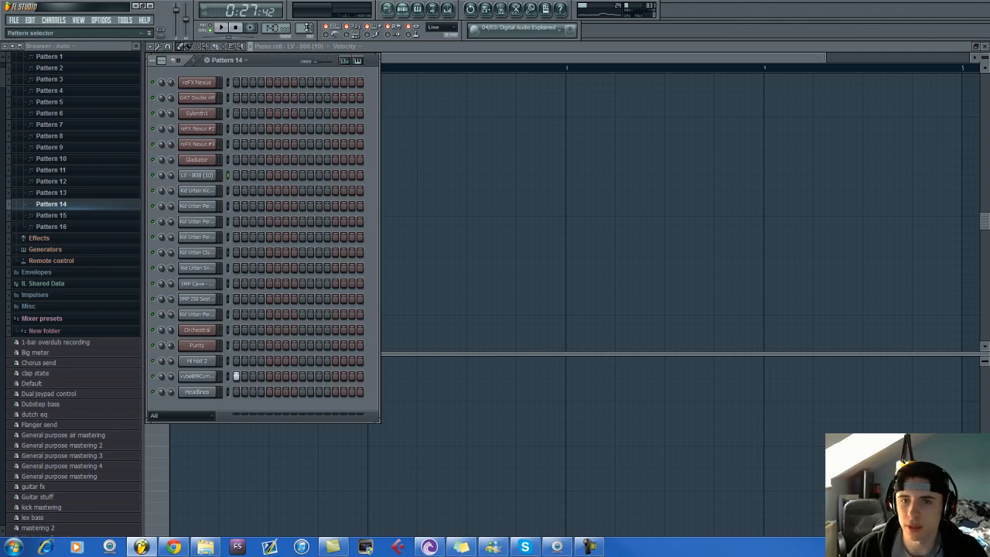
pyautogui.rightClick(307, 29)
pyautogui.click(392, 36)
pyautogui.click(528, 274)
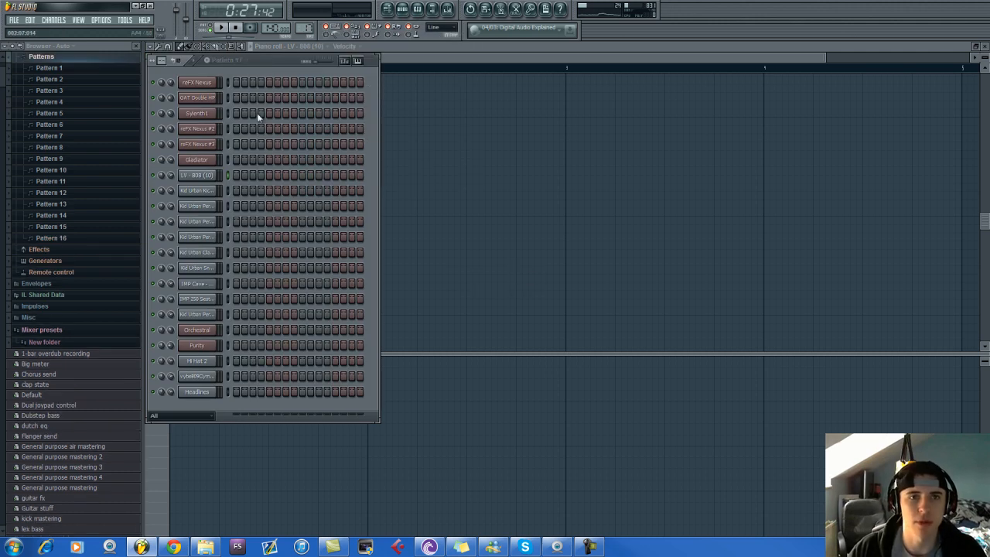
pyautogui.rightClick(204, 101)
pyautogui.click(205, 116)
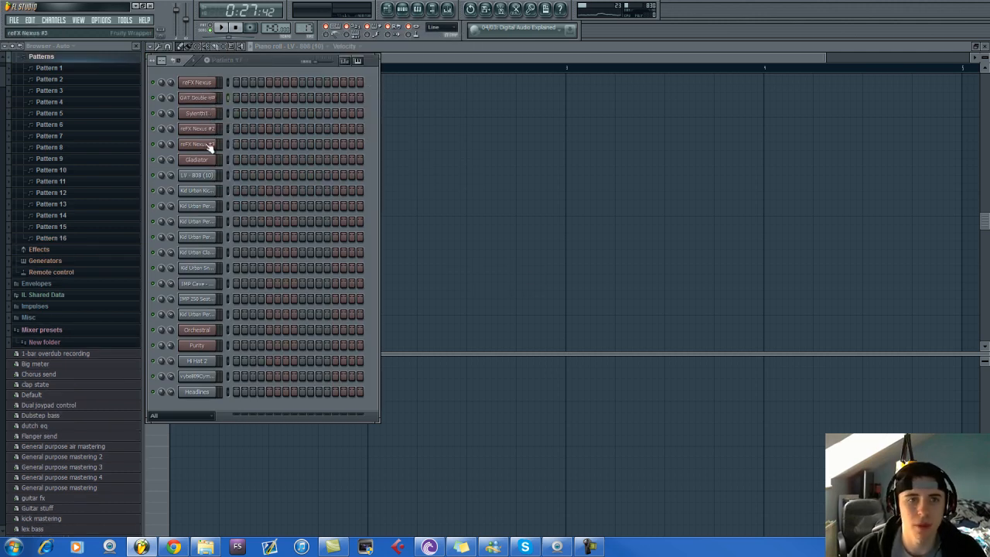
pyautogui.rightClick(214, 79)
pyautogui.click(235, 84)
pyautogui.click(176, 212)
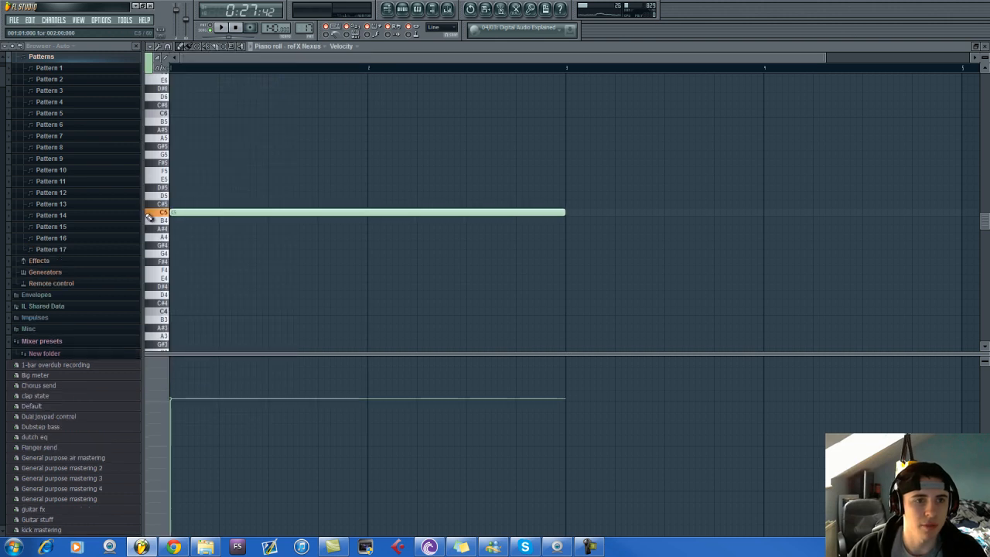
# Shorten the C5 note and add short G5 and G#5 notes after it.
pyautogui.moveTo(572, 217); pyautogui.dragTo(161, 214)
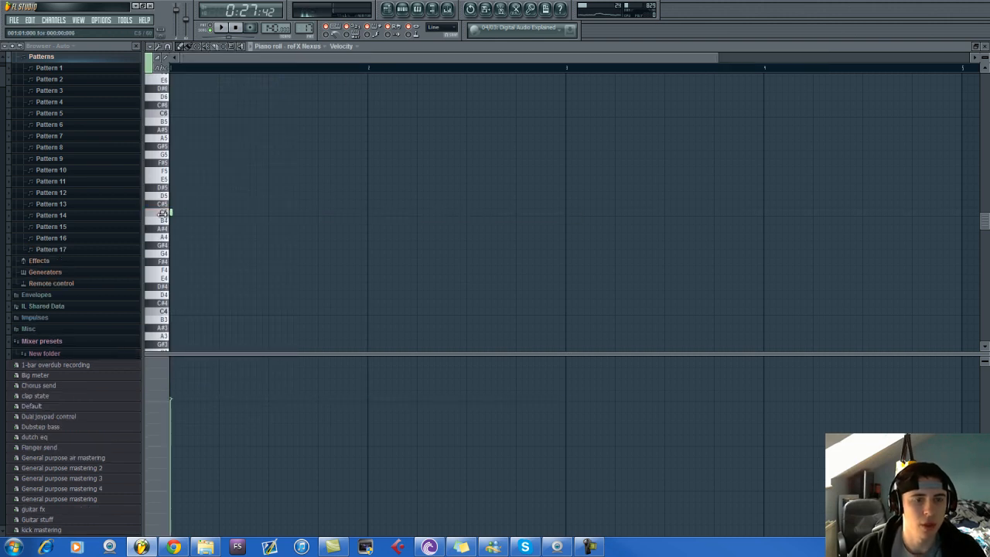
pyautogui.scroll(1, 207, 179)
pyautogui.click(195, 157)
pyautogui.click(221, 147)
pyautogui.scroll(-1, 244, 148)
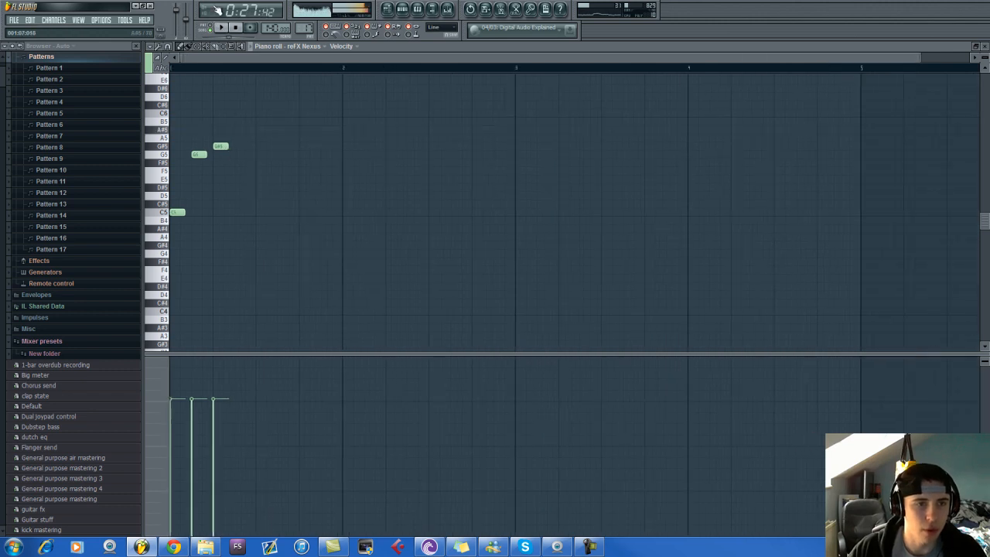
# Loop the pattern and repeat the C5, G5, G#5 figure from the third beat of bar 1.
pyautogui.click(213, 29)
pyautogui.press('space')
pyautogui.click(257, 214)
pyautogui.click(280, 155)
pyautogui.click(302, 147)
pyautogui.press('space')
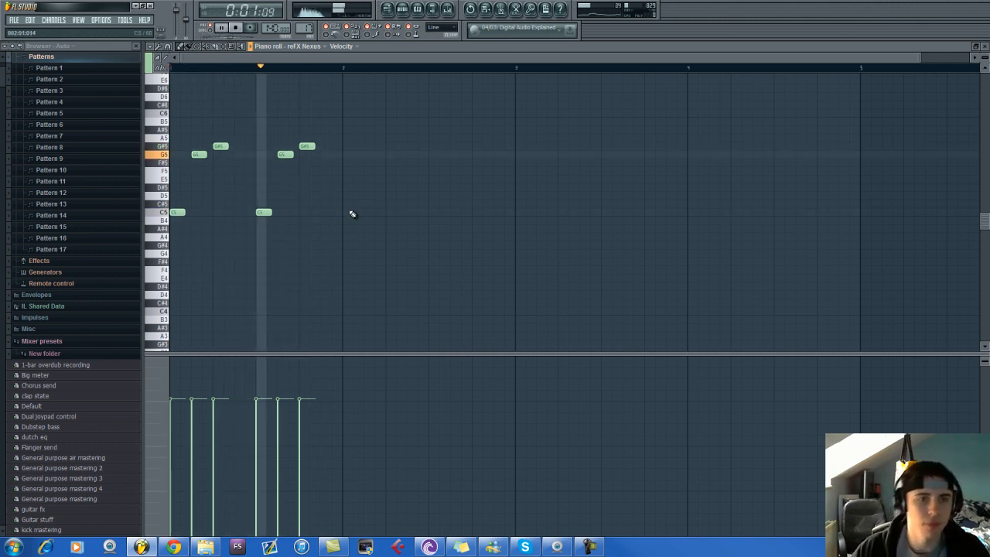
# Stop playback and delete all the reFX Nexus notes from Pattern 17.
pyautogui.press('space')
pyautogui.moveTo(352, 119); pyautogui.dragTo(170, 224)
pyautogui.press('Delete')
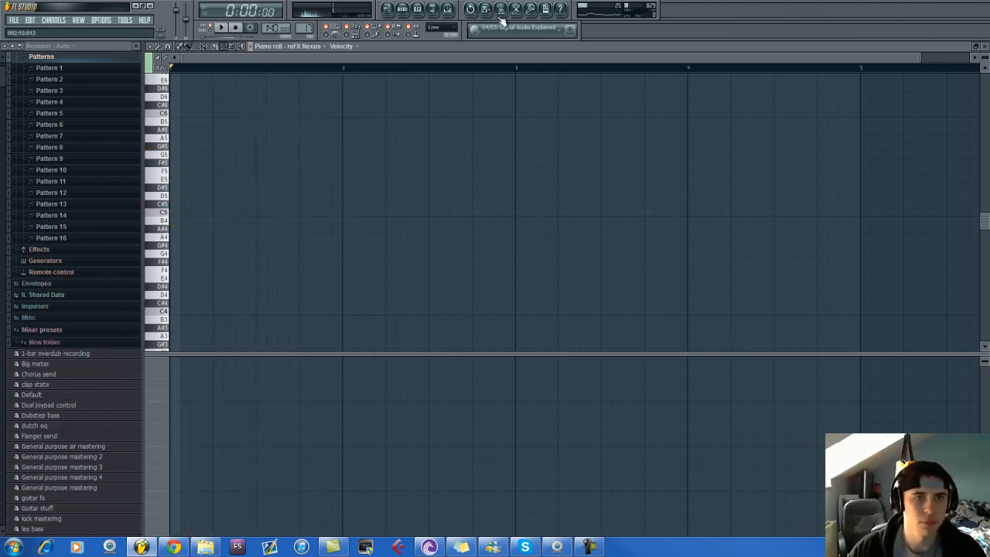
# Look through the Gladiator, Purity and reFX Nexus #2 instruments for a suitable melody sound.
pyautogui.click(402, 8)
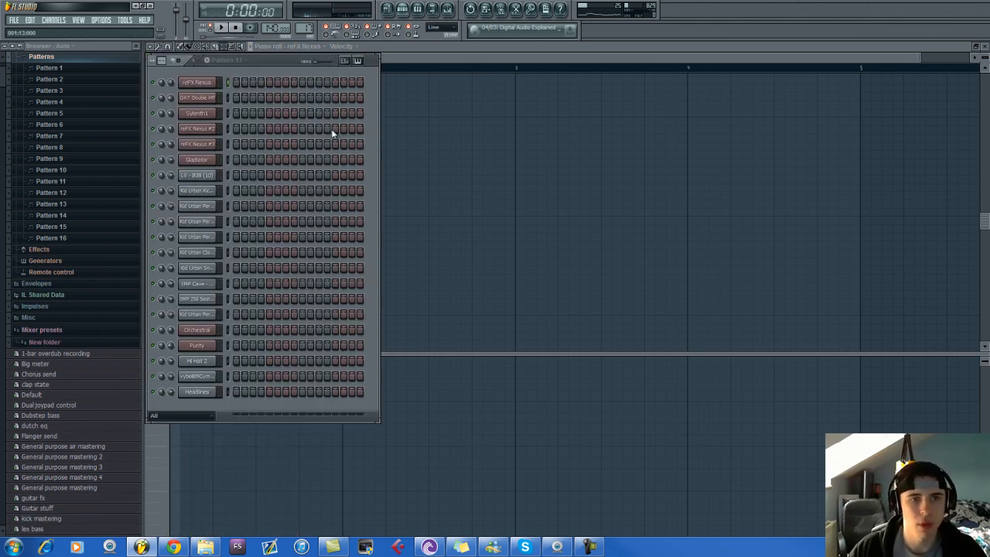
pyautogui.click(207, 161)
pyautogui.click(275, 59)
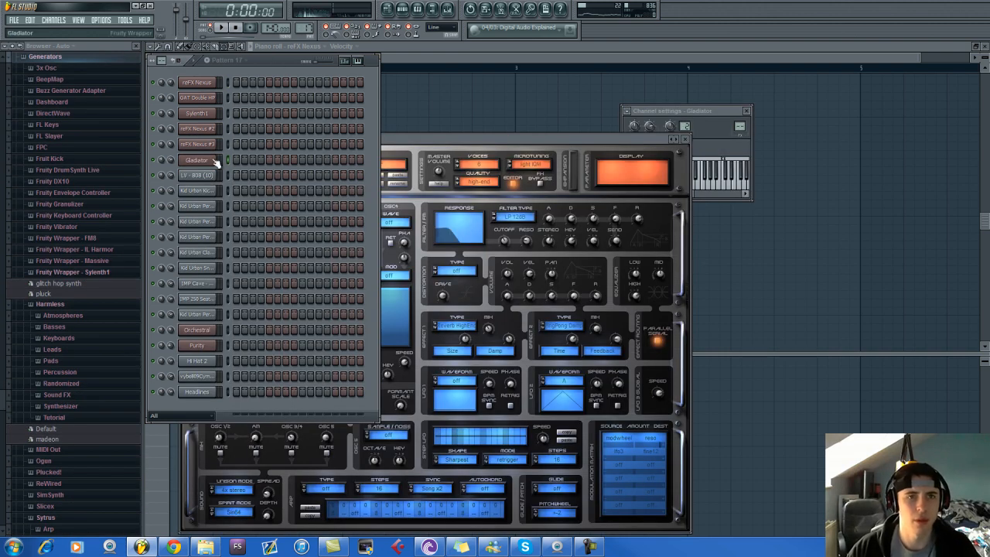
pyautogui.click(209, 349)
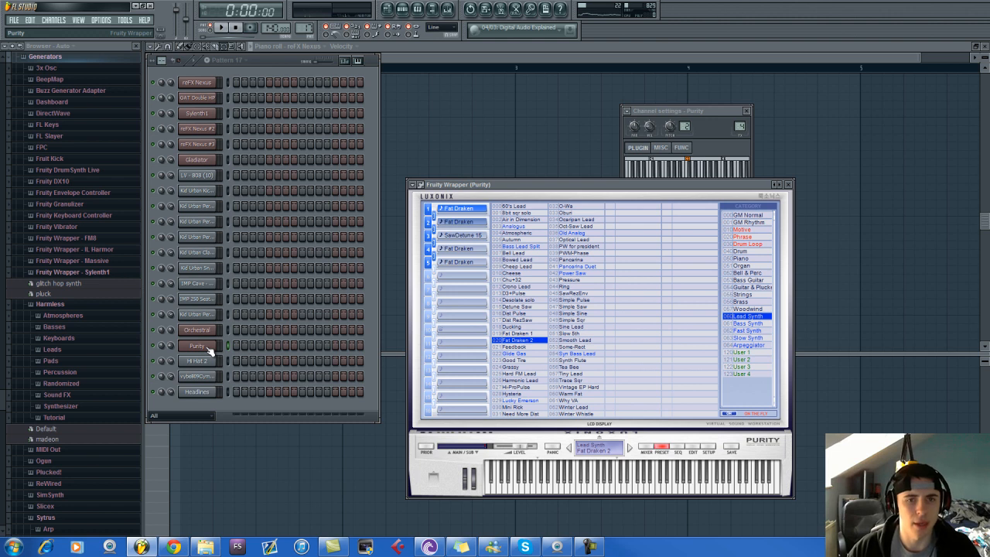
pyautogui.click(203, 130)
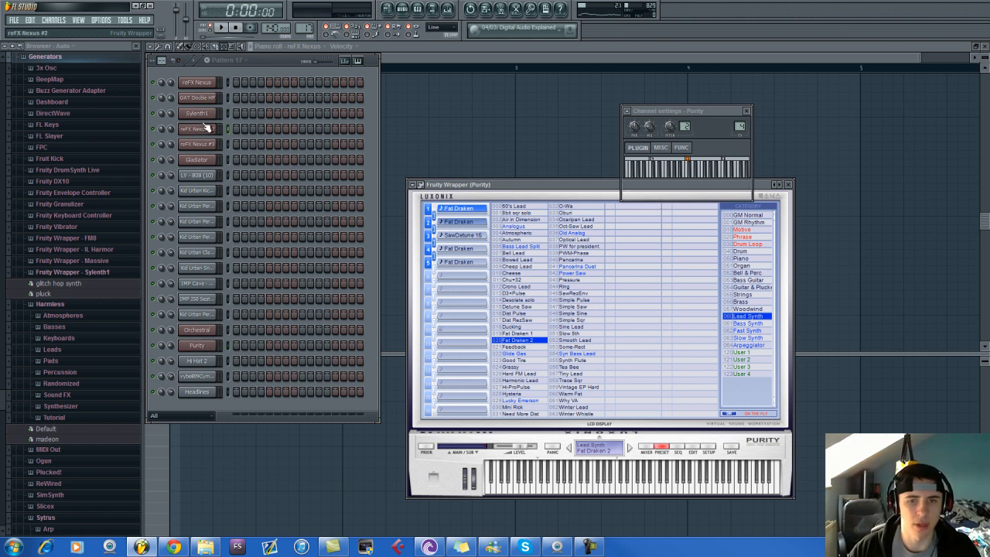
pyautogui.click(580, 314)
# Start a Sylenth1 melody in Pattern 17 with short C5, G5 and G#5 notes at the beginning of bar 1.
pyautogui.click(198, 113)
pyautogui.click(229, 114)
pyautogui.rightClick(230, 113)
pyautogui.click(231, 113)
pyautogui.click(178, 212)
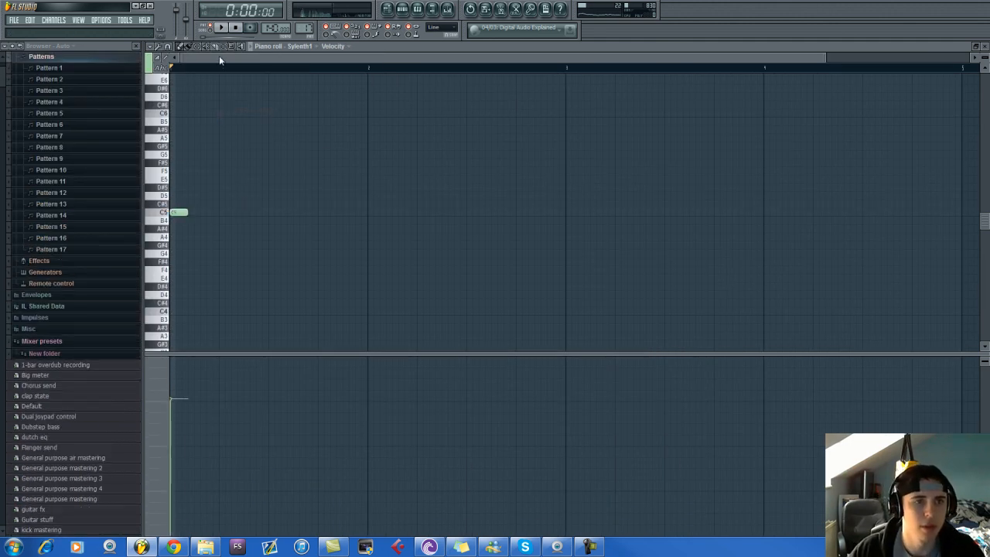
pyautogui.scroll(2, 232, 71)
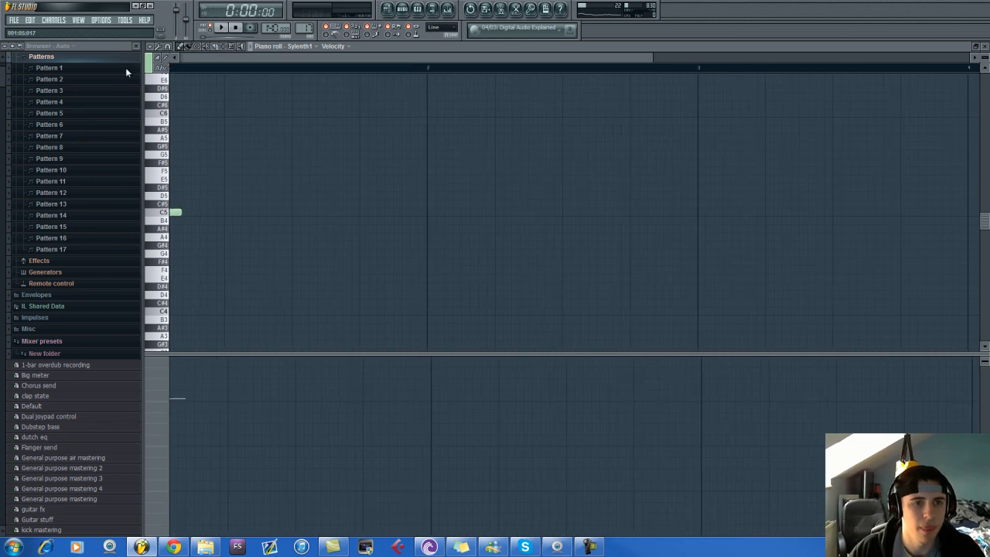
pyautogui.click(207, 155)
pyautogui.click(241, 146)
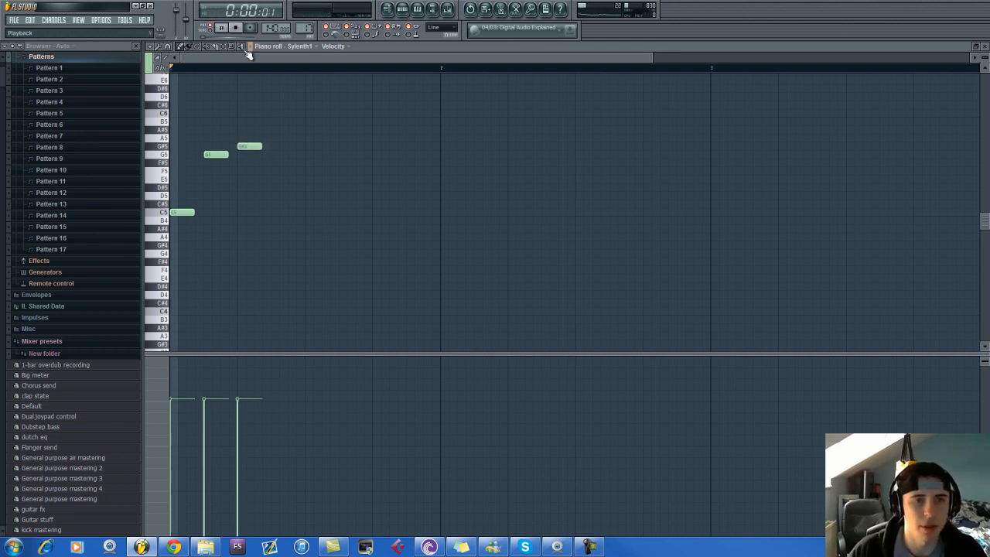
# Complete the bar 1 melody with a C6 on the fourth note, followed by C5, G5, G#5 and G5.
pyautogui.click(310, 213)
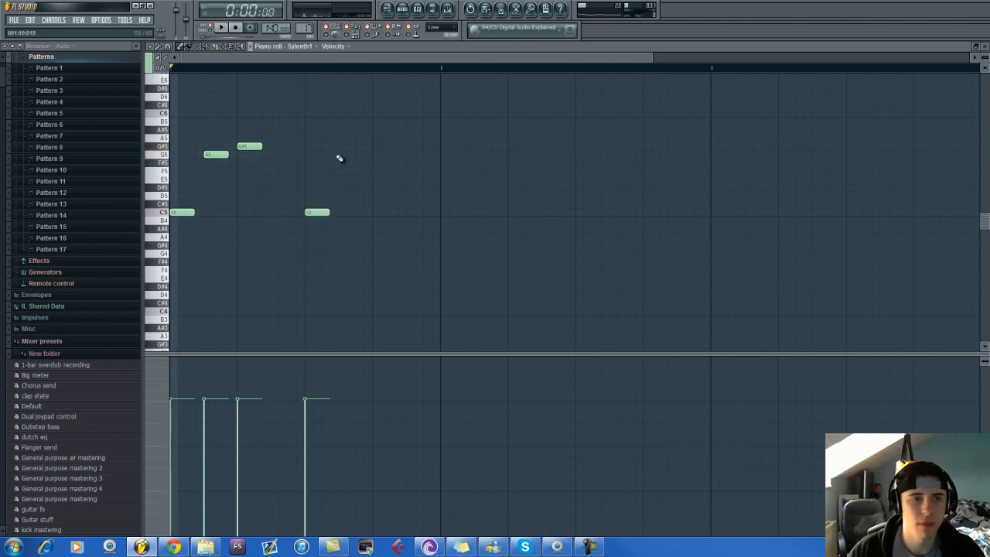
pyautogui.click(334, 154)
pyautogui.click(376, 146)
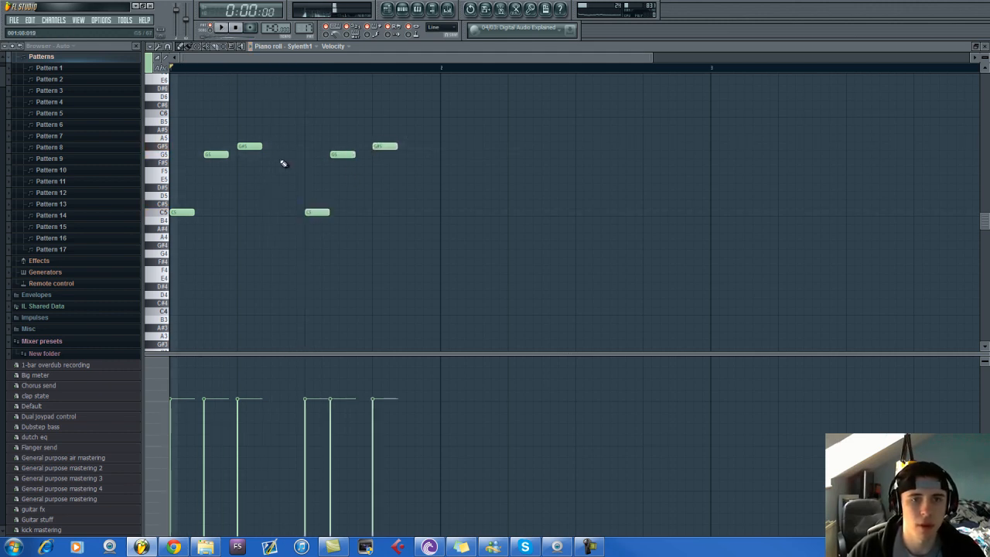
pyautogui.click(273, 114)
pyautogui.click(410, 155)
pyautogui.moveTo(347, 155); pyautogui.dragTo(348, 155)
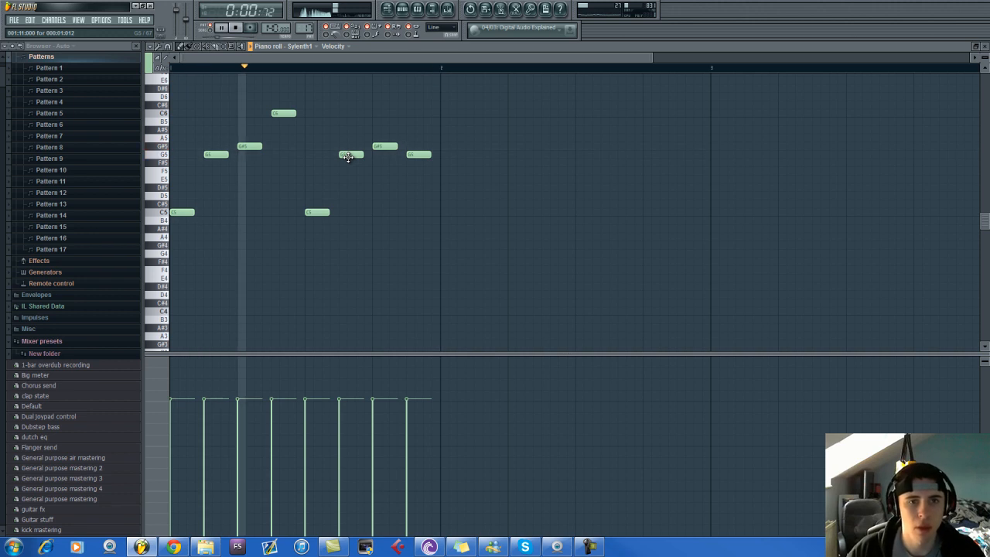
# Stop playback and delete all the Sylenth1 notes from Pattern 17.
pyautogui.press('space')
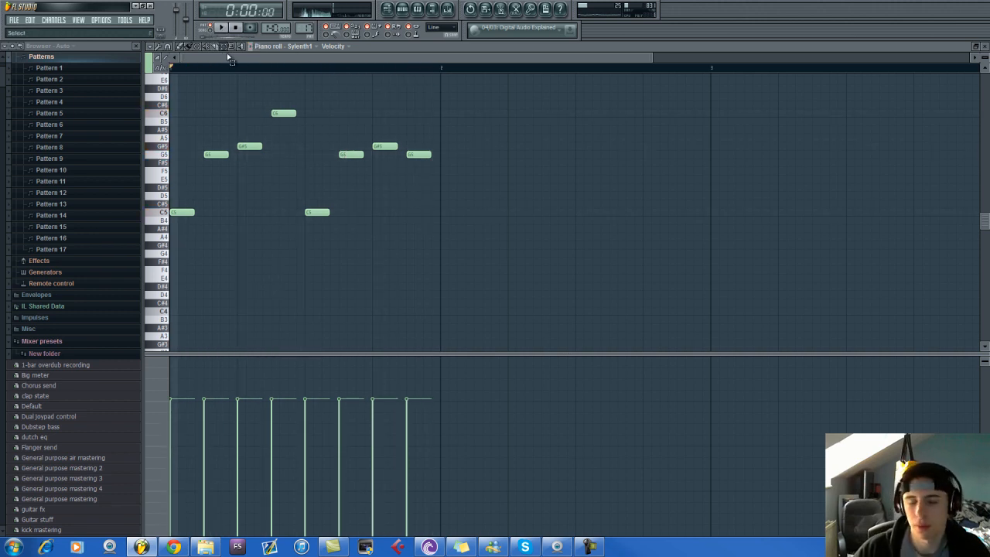
pyautogui.moveTo(467, 110); pyautogui.dragTo(106, 214)
pyautogui.press('Delete')
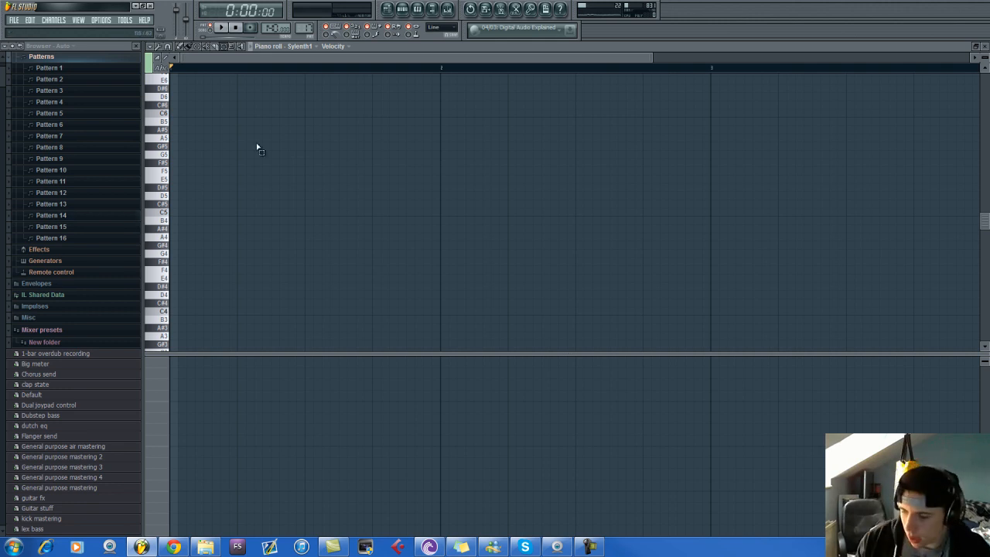
# Play the arrangement from bar 17 through the new section, and stop it.
pyautogui.click(402, 11)
pyautogui.click(388, 11)
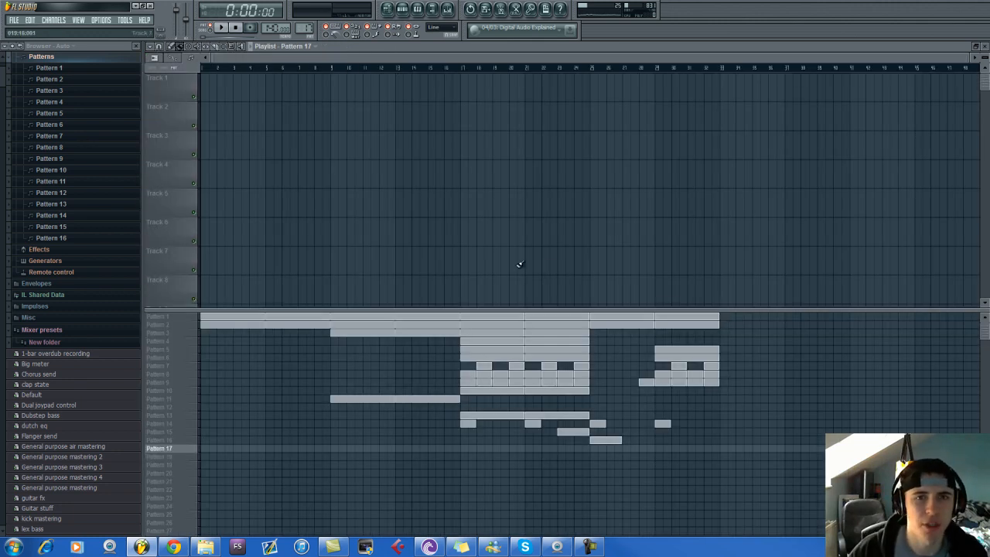
pyautogui.click(462, 69)
pyautogui.press('space')
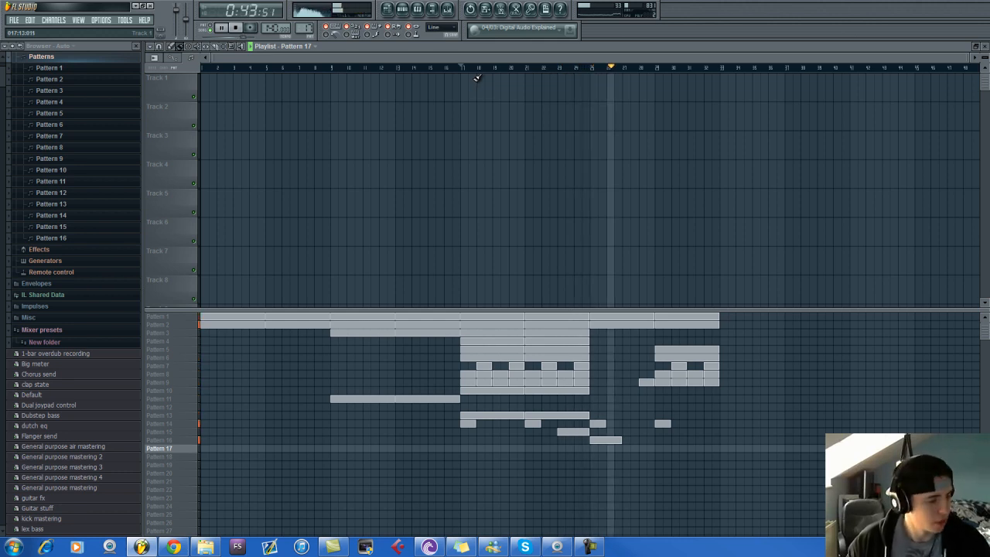
pyautogui.click(409, 8)
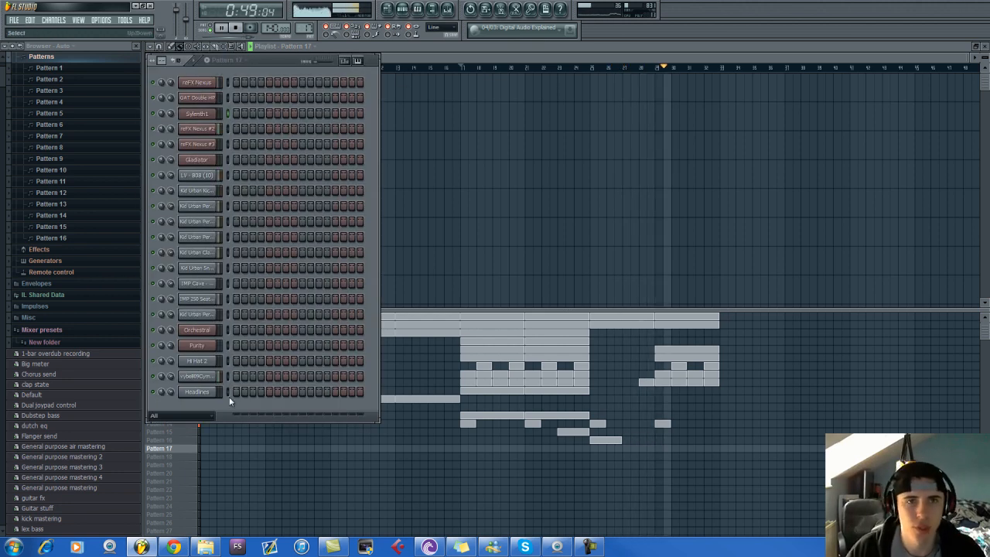
pyautogui.press('space')
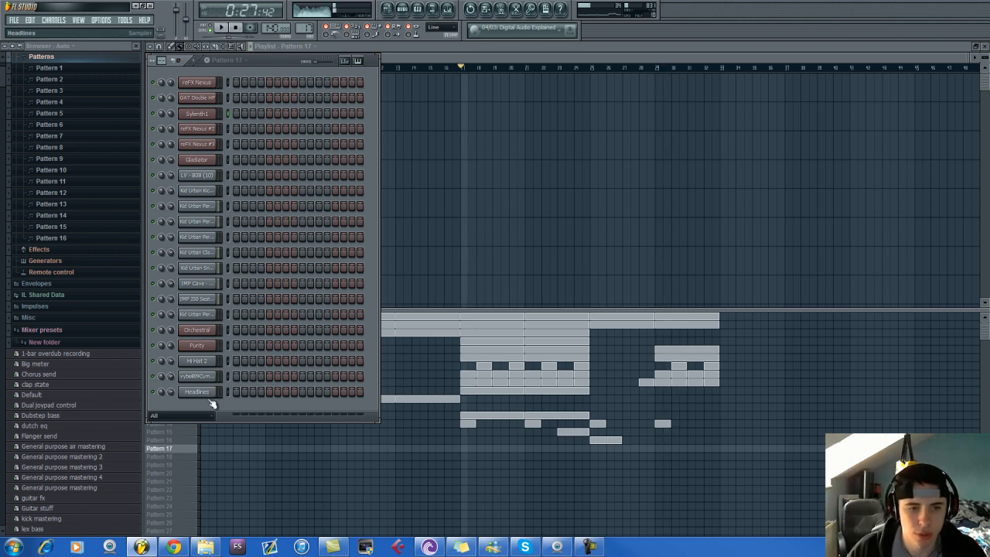
# Audition the LV - 808 (10) part of Pattern 16 and shorten its D#5 note to one bar and one step.
pyautogui.scroll(-1, 308, 31)
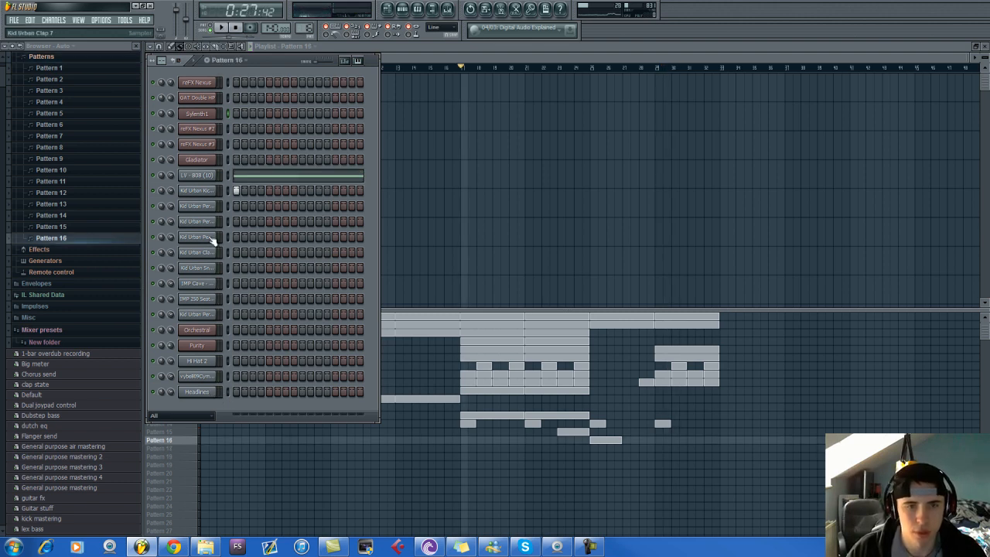
pyautogui.click(280, 184)
pyautogui.click(220, 28)
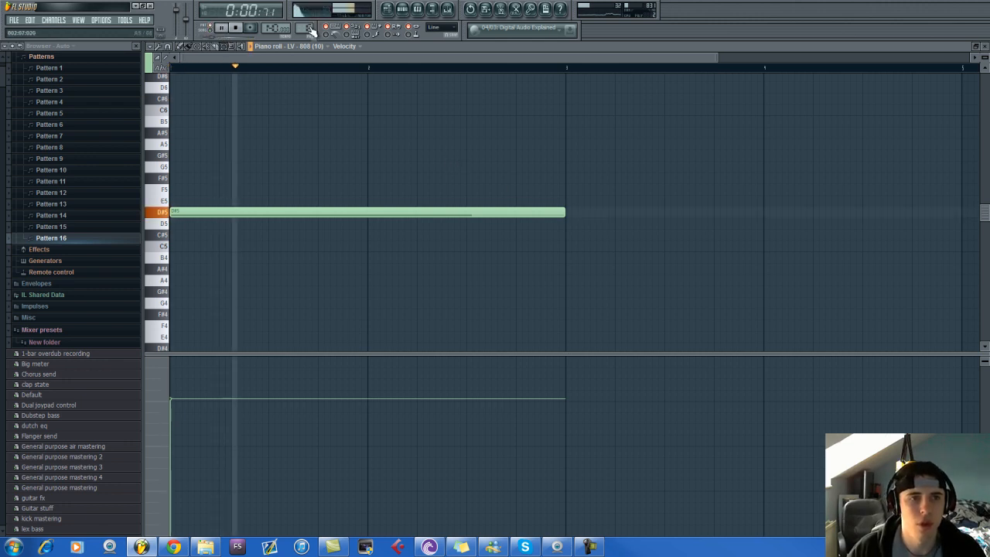
pyautogui.press('space')
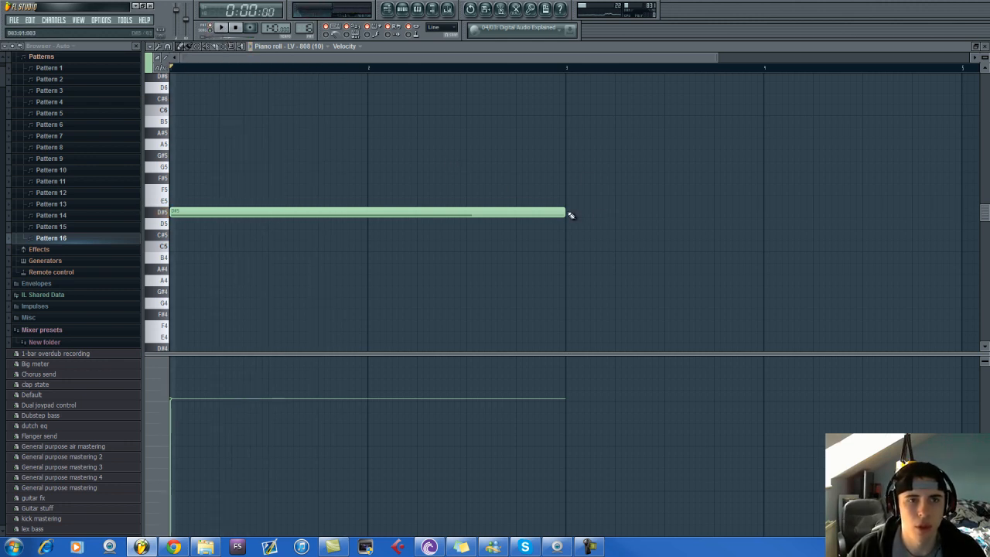
pyautogui.moveTo(563, 213); pyautogui.dragTo(380, 213)
pyautogui.scroll(2, 401, 217)
# Add a second D#5 808 note at step 3 of bar 2 with a lower velocity than the first, checking it in playback.
pyautogui.click(396, 214)
pyautogui.moveTo(410, 408); pyautogui.dragTo(411, 466)
pyautogui.press('space')
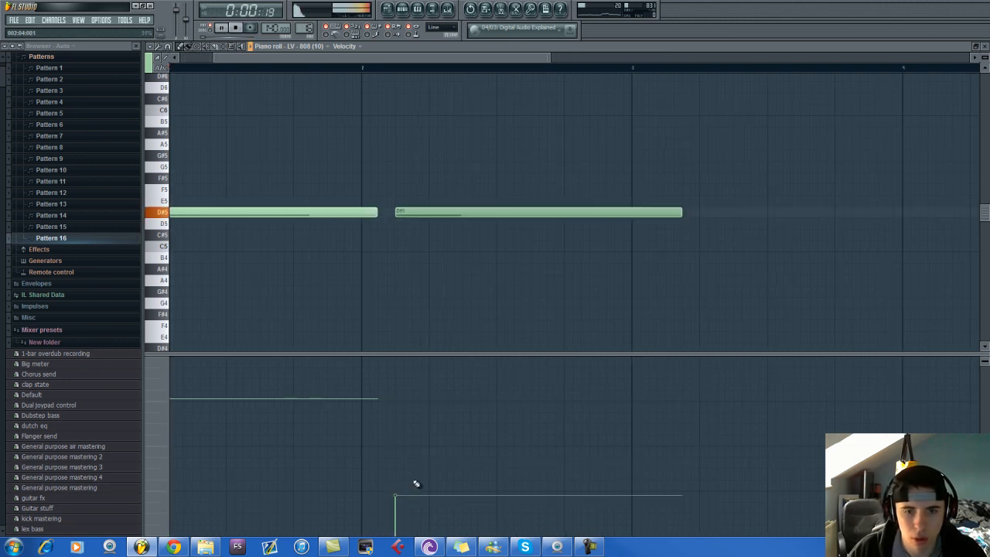
pyautogui.scroll(-1, 409, 495)
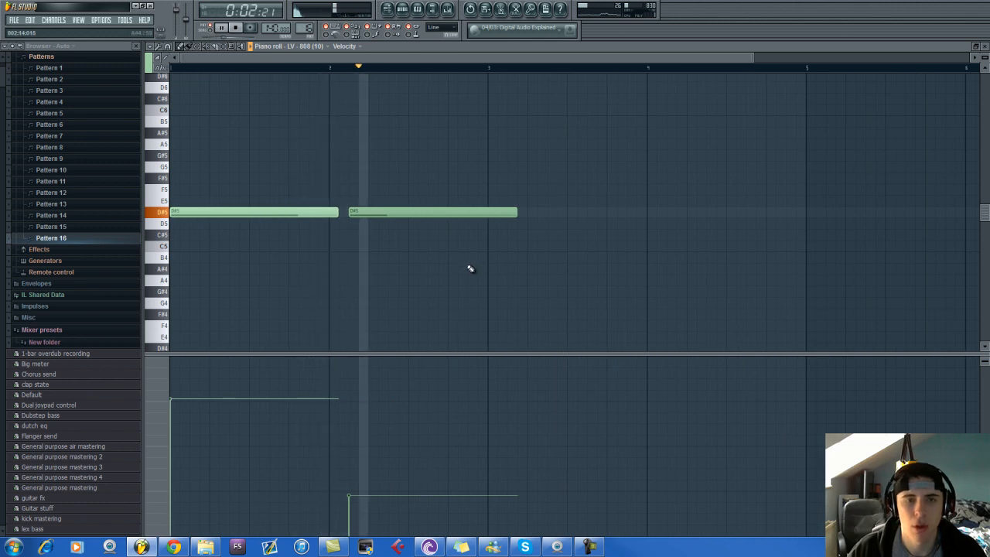
pyautogui.press('space')
pyautogui.click(371, 471)
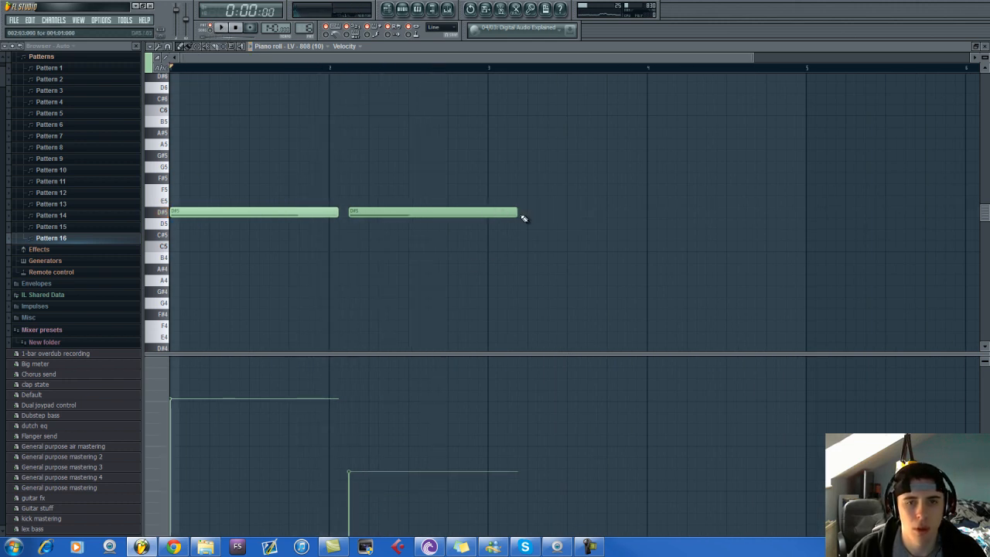
# Trim the second D#5 808 note to end at bar 3, and add shorter D#5 notes at steps 1 and 13 of bar 3.
pyautogui.moveTo(516, 214); pyautogui.dragTo(489, 216)
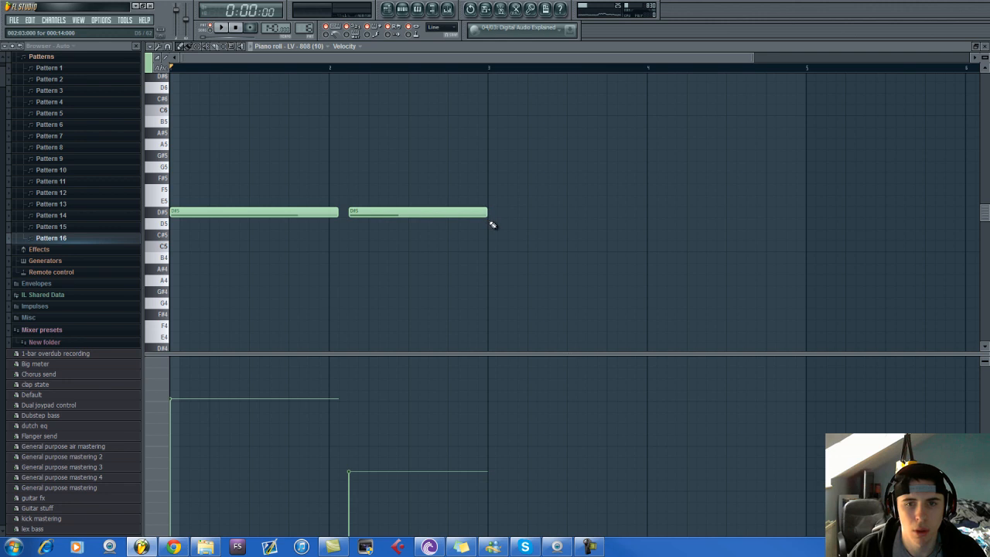
pyautogui.click(489, 214)
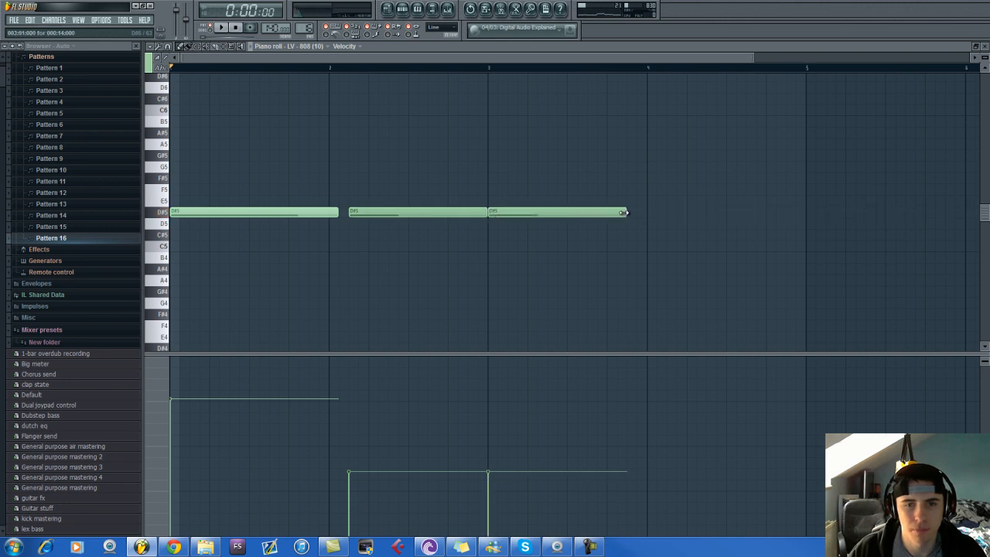
pyautogui.moveTo(626, 213); pyautogui.dragTo(600, 218)
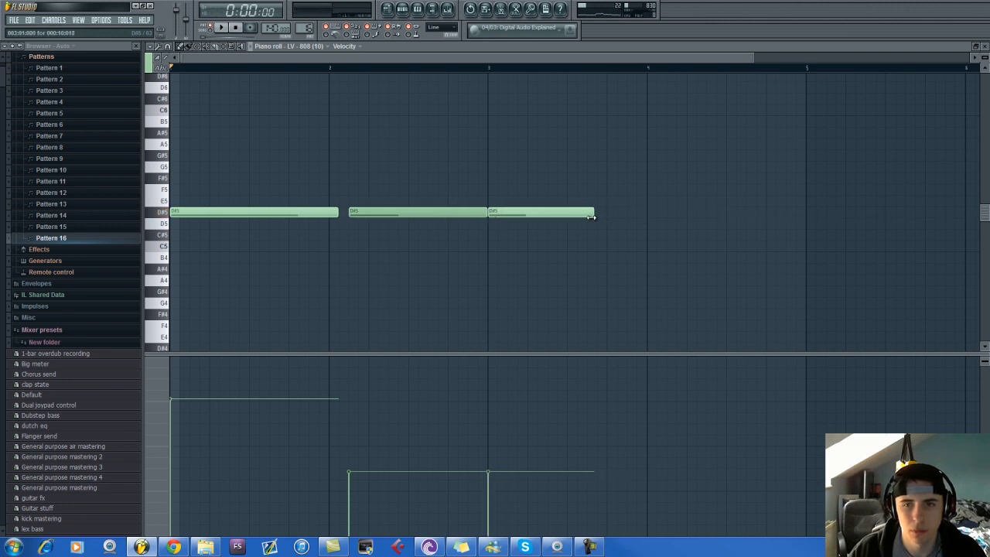
pyautogui.click(605, 215)
pyautogui.rightClick(608, 215)
pyautogui.click(609, 215)
pyautogui.moveTo(745, 211); pyautogui.dragTo(726, 212)
pyautogui.keyDown('ctrl'); pyautogui.scroll(1, 650, 263); pyautogui.keyUp('ctrl')
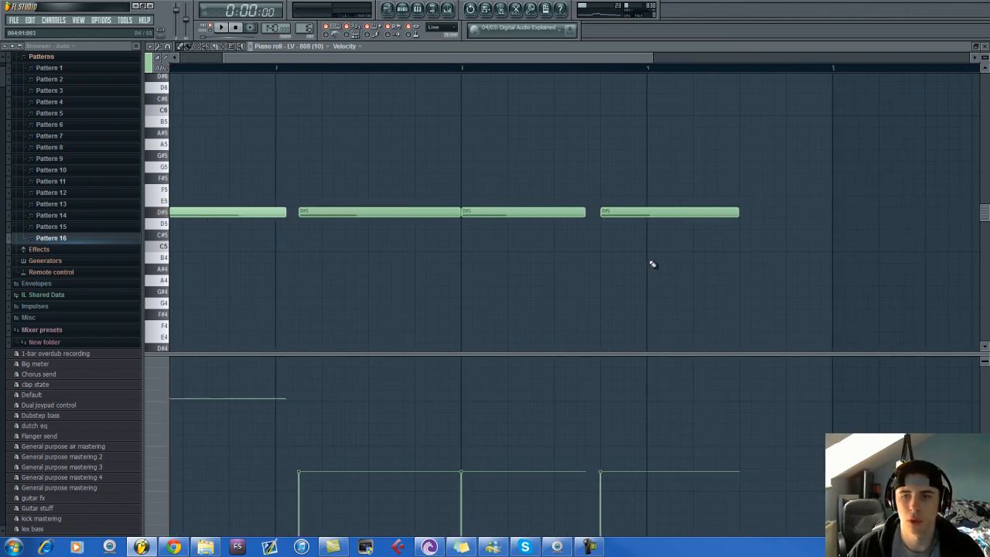
pyautogui.keyDown('ctrl'); pyautogui.scroll(-1, 778, 227); pyautogui.keyUp('ctrl')
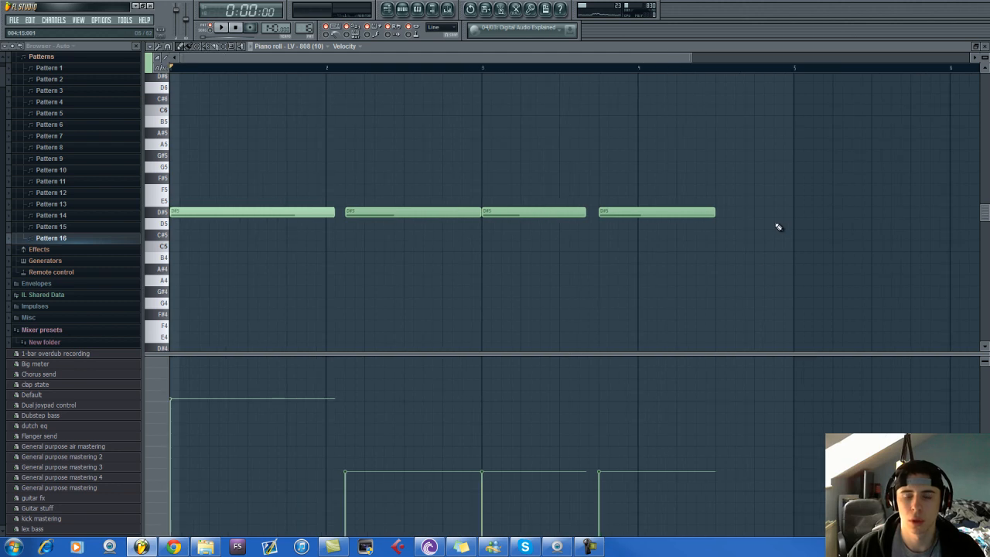
# Lower the two 808 notes starting in bar 3 from D#5 to A#4.
pyautogui.click(776, 135)
pyautogui.rightClick(797, 135)
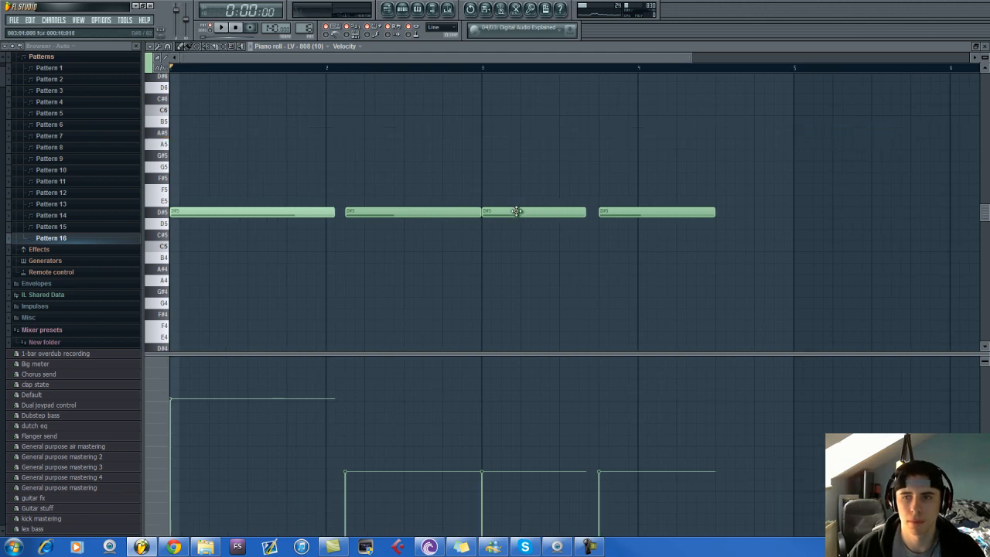
pyautogui.moveTo(517, 212); pyautogui.dragTo(515, 270)
pyautogui.moveTo(616, 212); pyautogui.dragTo(620, 267)
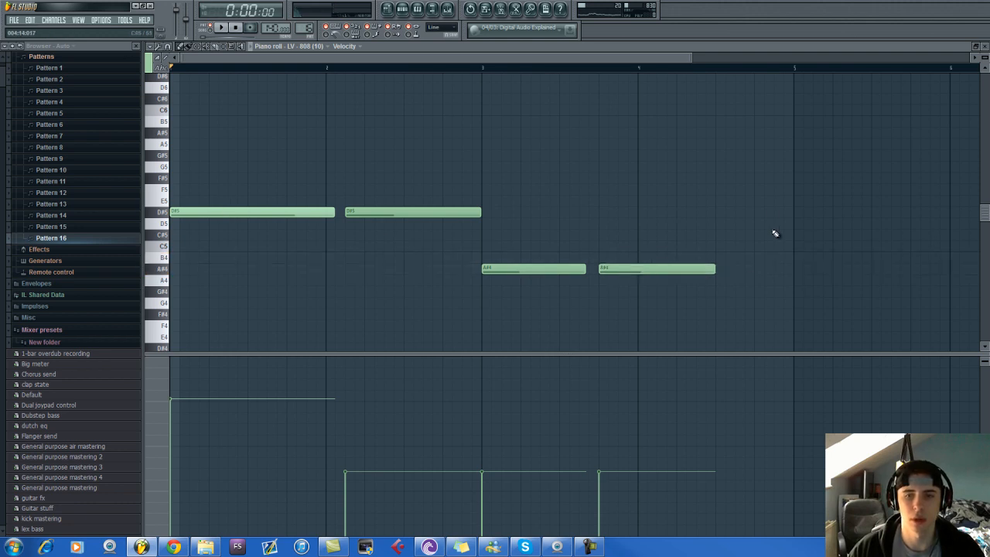
# Add a two-step F5 808 note at step 15 of bar 4 with a velocity close to the first note's.
pyautogui.click(768, 193)
pyautogui.moveTo(795, 191); pyautogui.dragTo(802, 192)
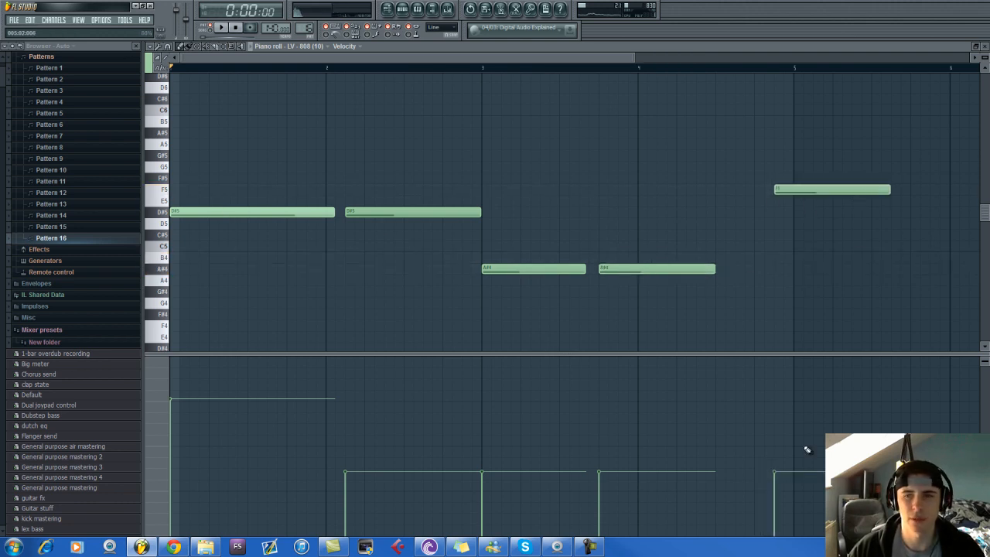
pyautogui.moveTo(788, 414); pyautogui.dragTo(789, 407)
pyautogui.moveTo(890, 190); pyautogui.dragTo(800, 191)
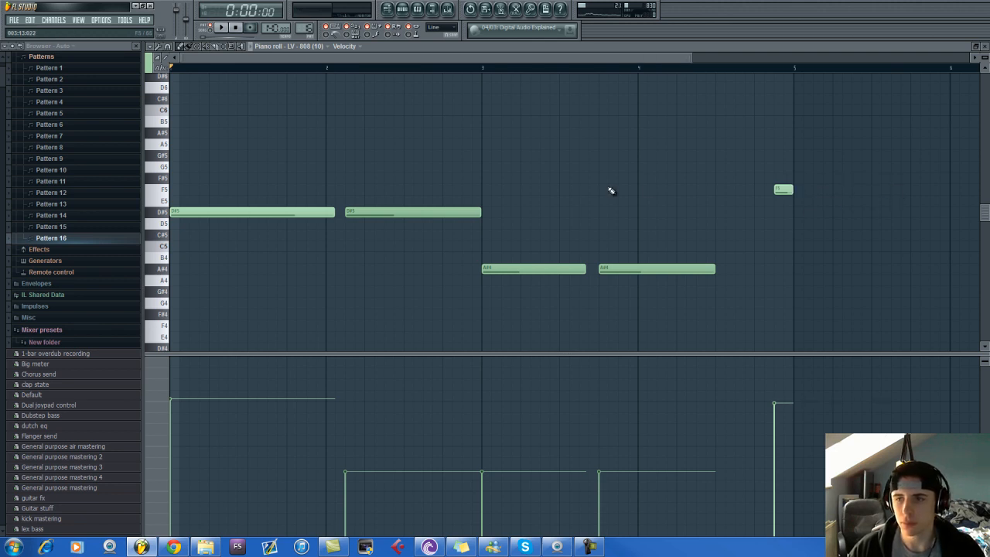
# Audition the 808 part, start the second D#5 note at step 5 of bar 2, and lengthen the first D#5 note slightly.
pyautogui.press('space')
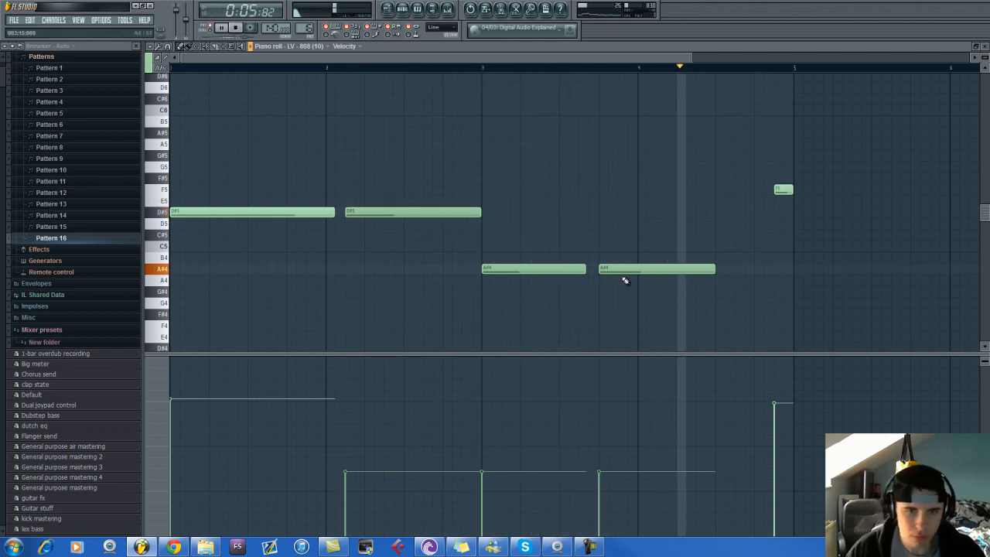
pyautogui.press('space')
pyautogui.moveTo(622, 272); pyautogui.dragTo(656, 272)
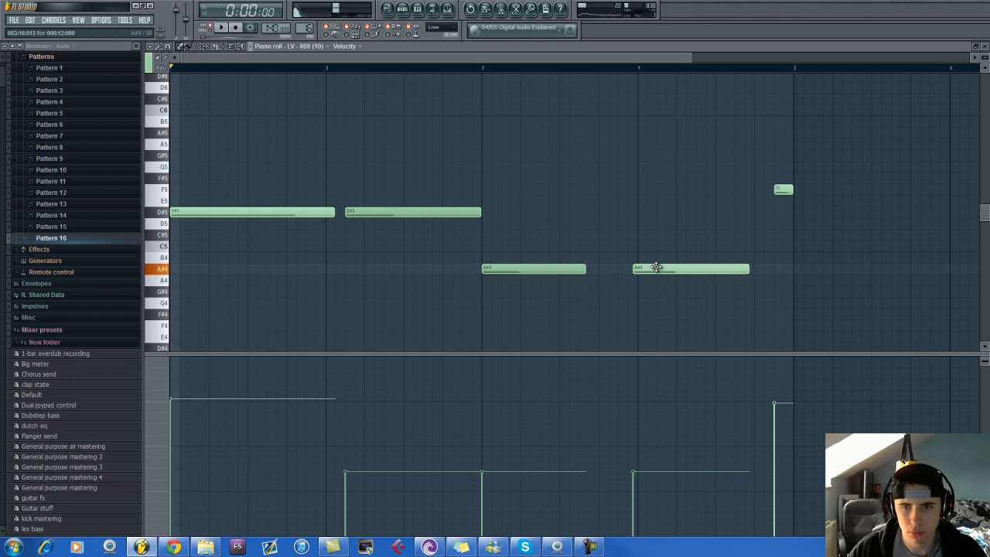
pyautogui.moveTo(387, 209); pyautogui.dragTo(408, 209)
pyautogui.moveTo(495, 212); pyautogui.dragTo(475, 212)
pyautogui.moveTo(333, 213); pyautogui.dragTo(338, 216)
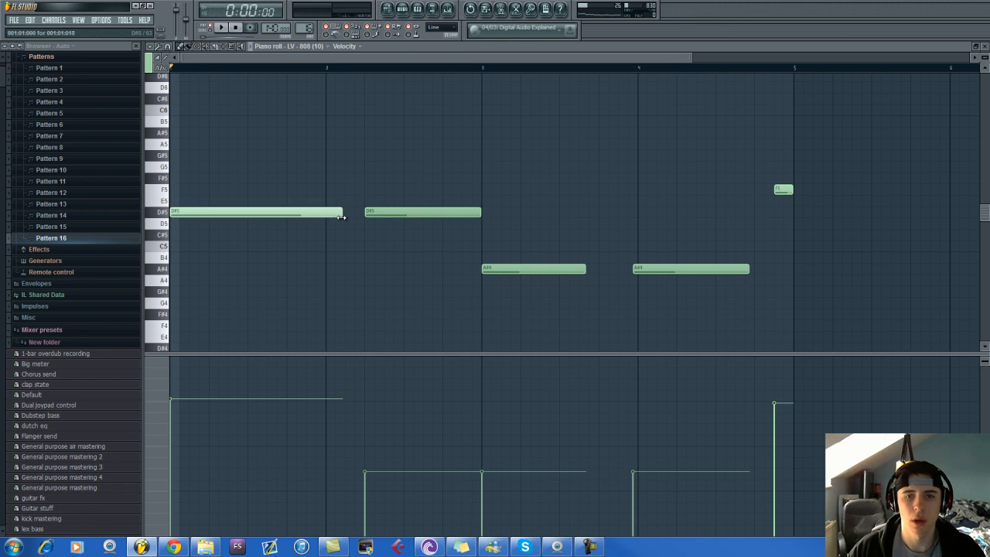
# Match the A#4 pair's timing to the D#5 pair from bar 3, ending at the F5 note, with the first A#4's velocity lowered.
pyautogui.click(227, 212)
pyautogui.rightClick(484, 268)
pyautogui.click(483, 269)
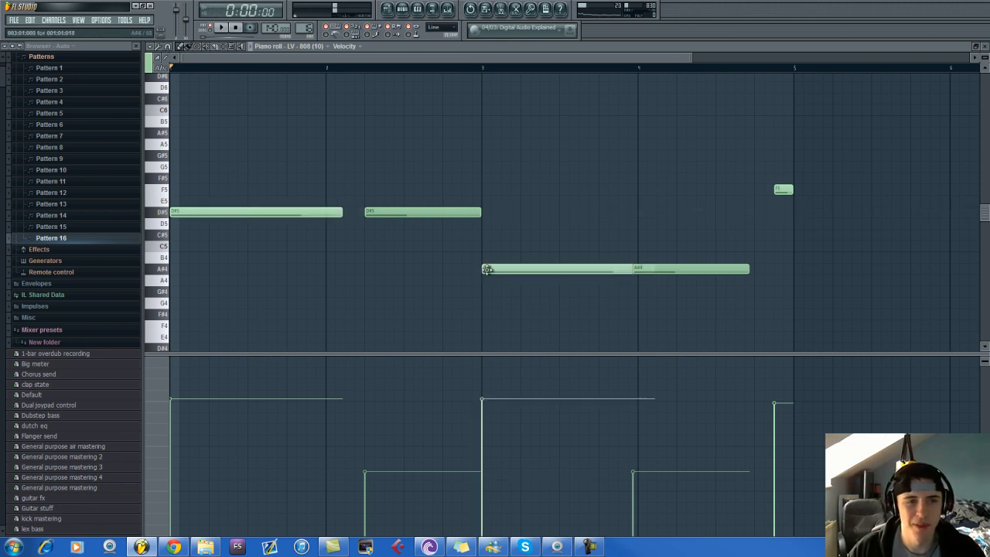
pyautogui.click(399, 212)
pyautogui.rightClick(691, 270)
pyautogui.click(677, 269)
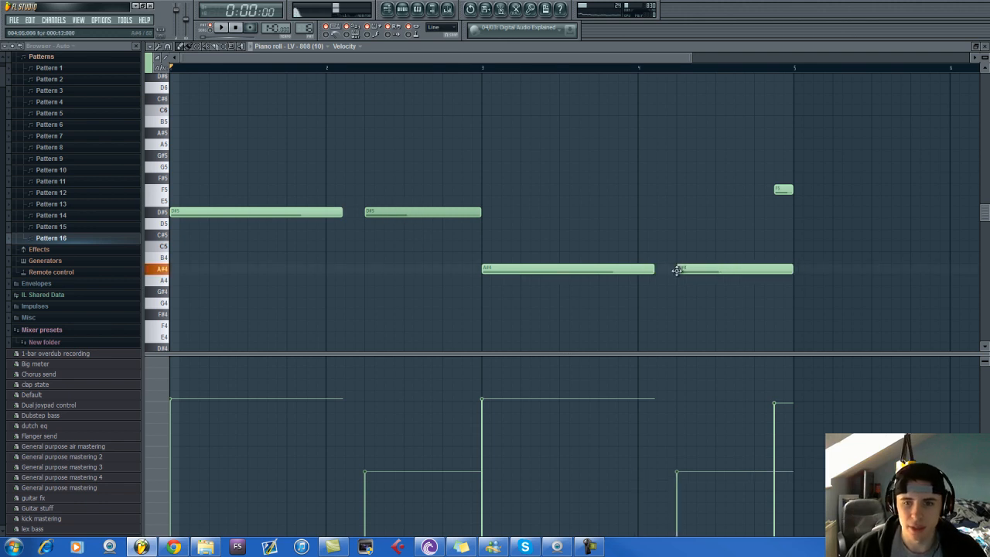
pyautogui.moveTo(785, 269); pyautogui.dragTo(772, 280)
pyautogui.click(482, 472)
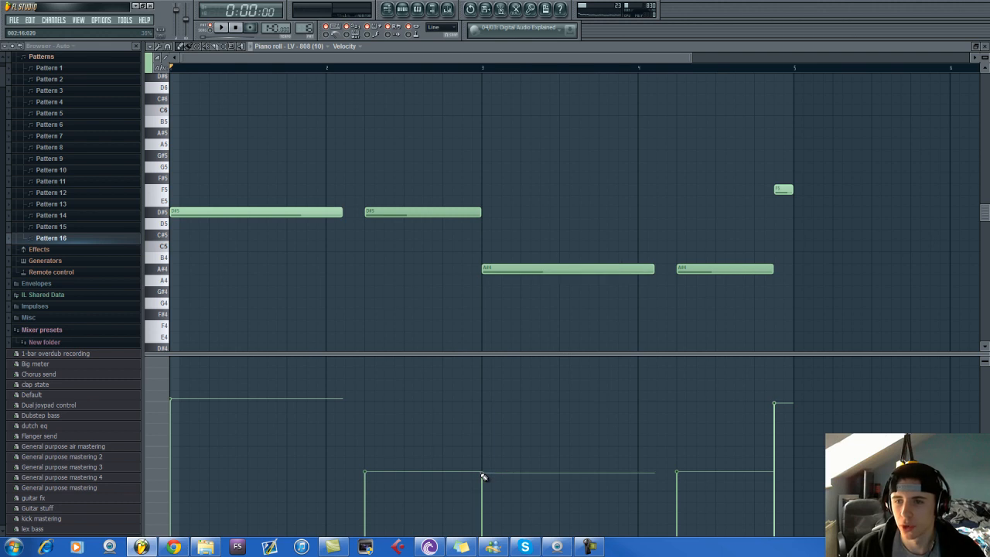
# Place a C5 note at the start of bar 1 for Kid Urban Kick 5, matching the first 808 note's velocity.
pyautogui.click(403, 9)
pyautogui.rightClick(206, 192)
pyautogui.click(231, 192)
pyautogui.rightClick(396, 213)
pyautogui.moveTo(306, 213); pyautogui.dragTo(127, 214)
pyautogui.click(172, 400)
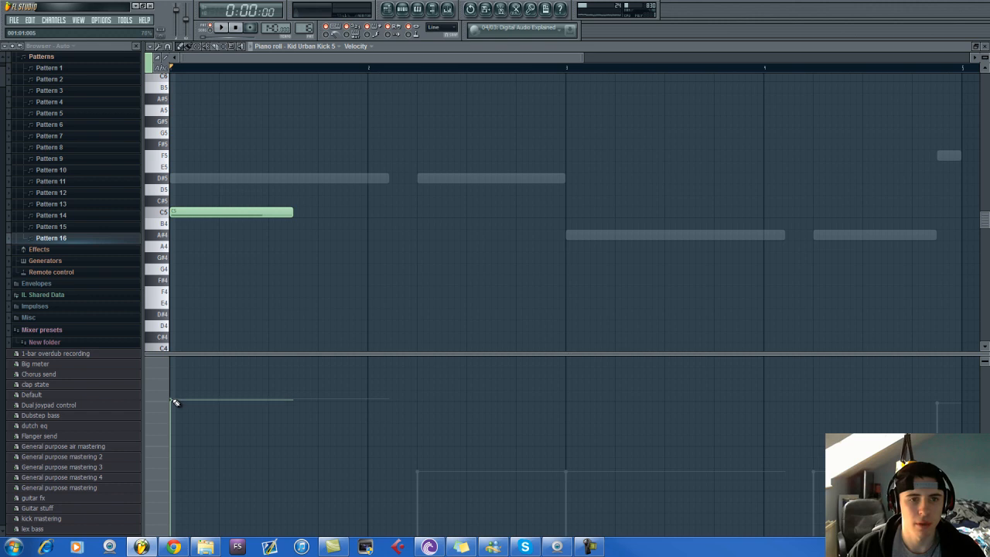
# Add C5 kick notes at step 5 of bar 2 and the start of bar 3, with velocities matching the quieter 808 notes.
pyautogui.click(422, 213)
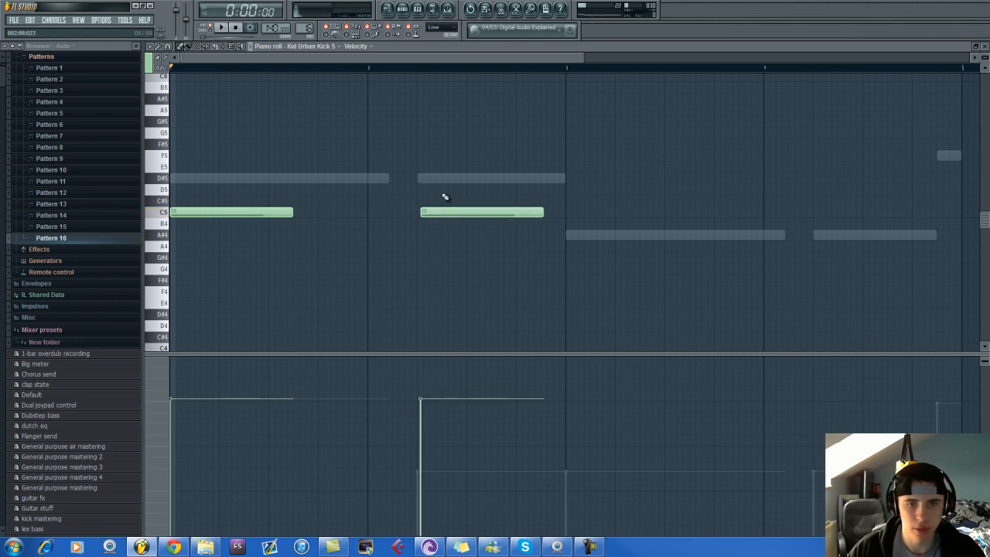
pyautogui.moveTo(438, 212); pyautogui.dragTo(435, 212)
pyautogui.click(426, 473)
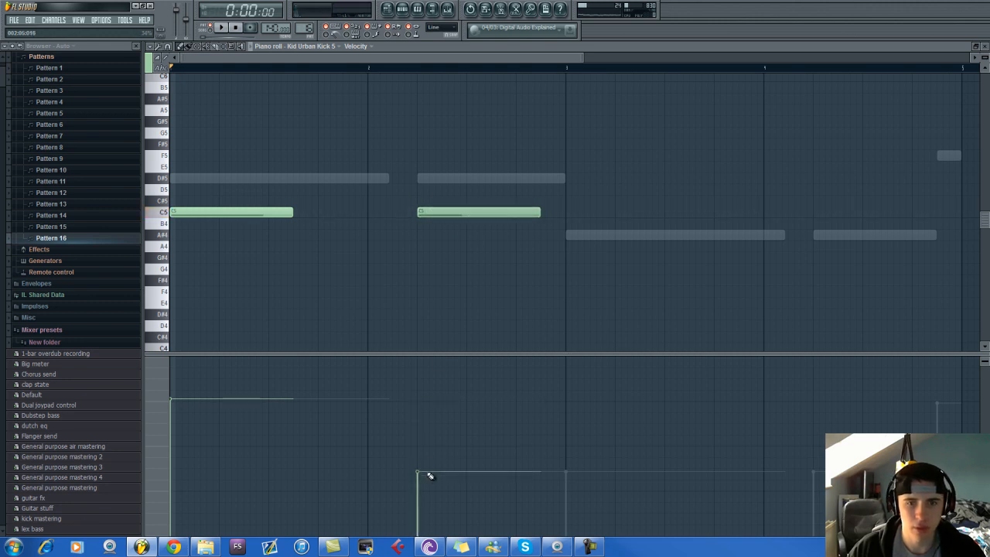
pyautogui.click(570, 236)
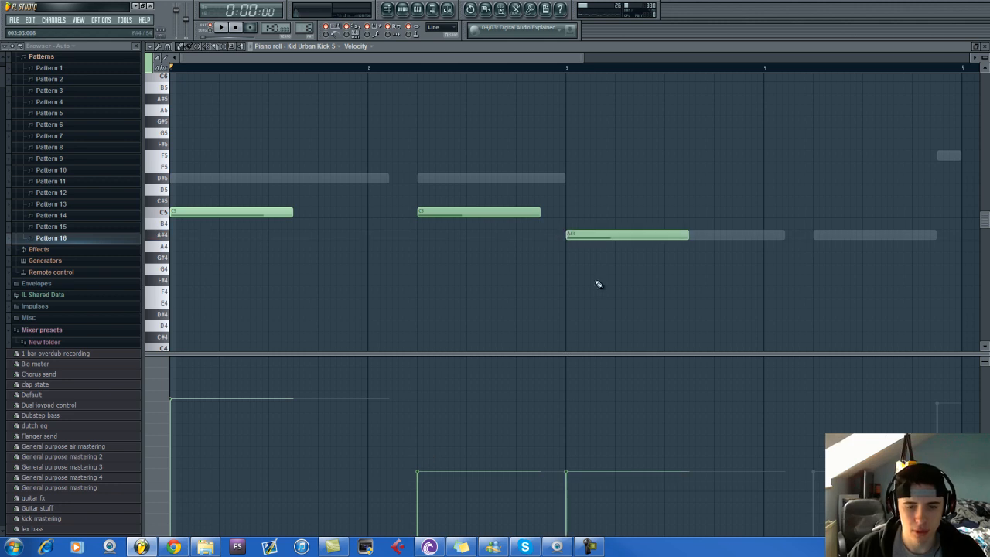
pyautogui.moveTo(597, 235); pyautogui.dragTo(596, 211)
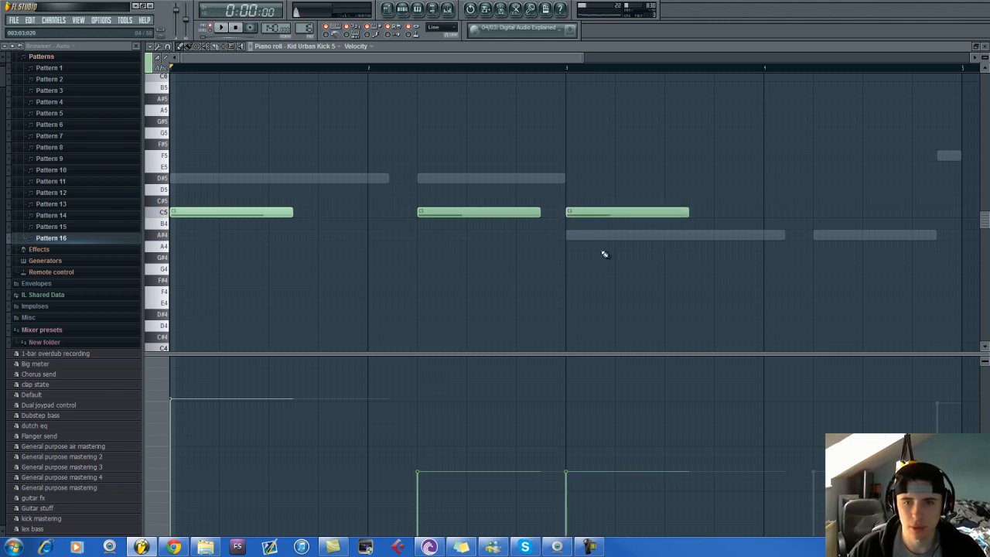
# Add C5 kick notes at step 5 of bar 4 and, two steps long and louder, at step 15 under the F5 808 note.
pyautogui.click(814, 212)
pyautogui.scroll(-1, 887, 275)
pyautogui.moveTo(853, 205); pyautogui.dragTo(853, 223)
pyautogui.moveTo(951, 212); pyautogui.dragTo(868, 222)
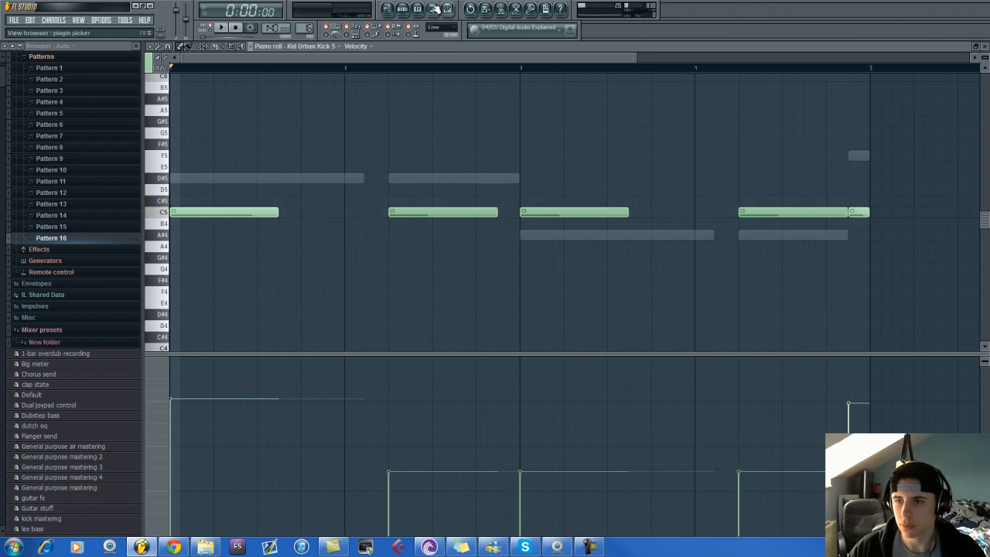
# Play the arrangement from bar 25 and delete the kick notes under the second D#5 and both A#4 808 notes.
pyautogui.click(401, 8)
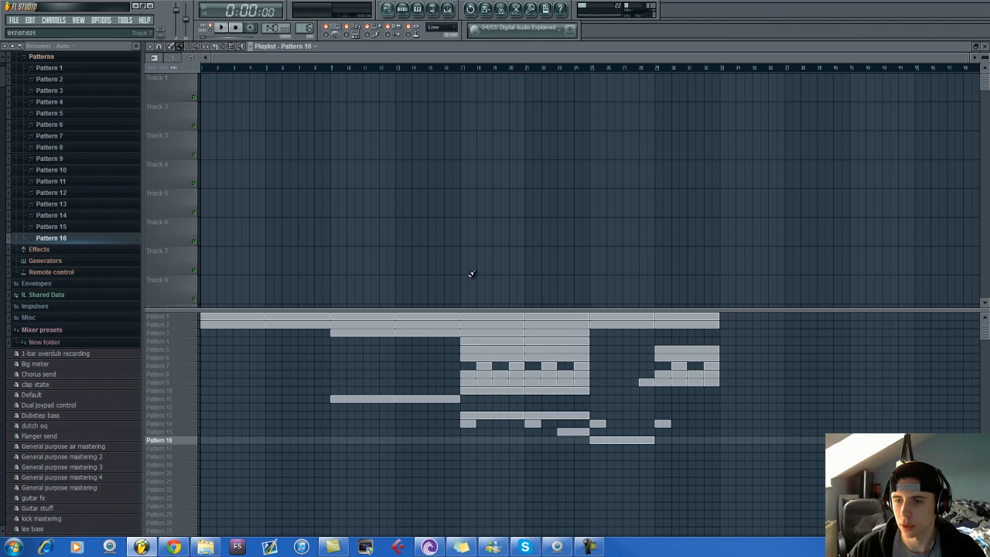
pyautogui.click(591, 70)
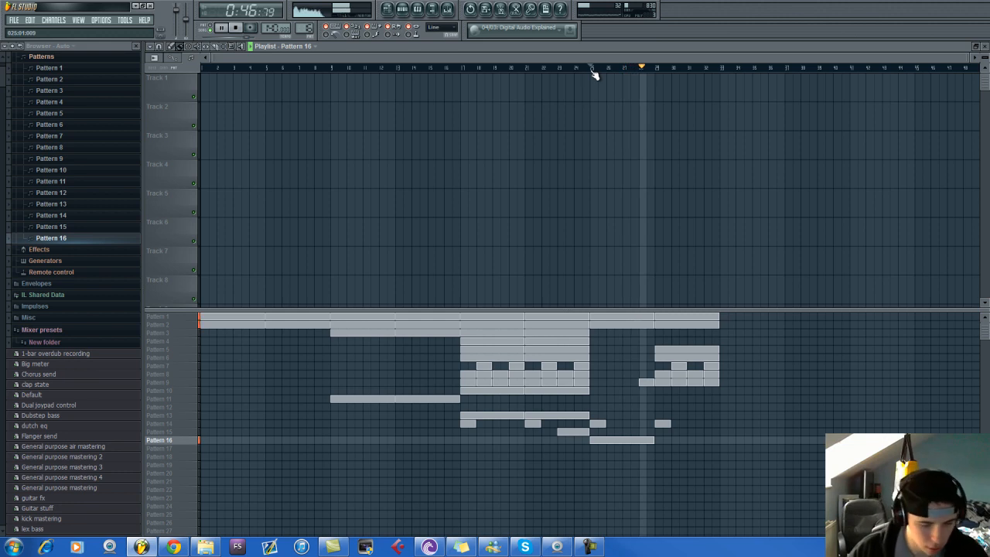
pyautogui.press('F6')
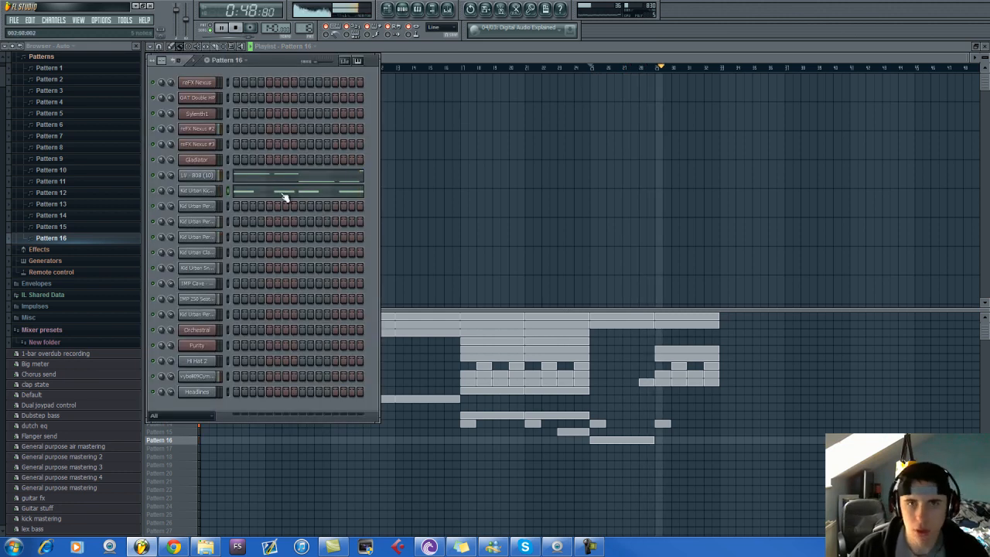
pyautogui.click(284, 192)
pyautogui.rightClick(627, 212)
pyautogui.rightClick(524, 212)
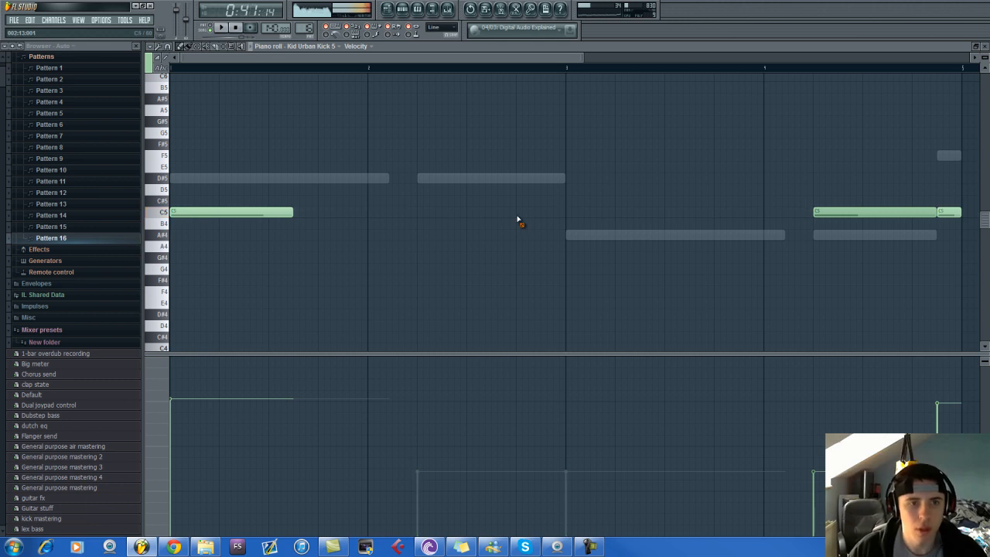
pyautogui.rightClick(835, 212)
# Listen to the section from bar 25 while checking Pattern 16's 808 notes, and stop playback in the playlist.
pyautogui.click(389, 10)
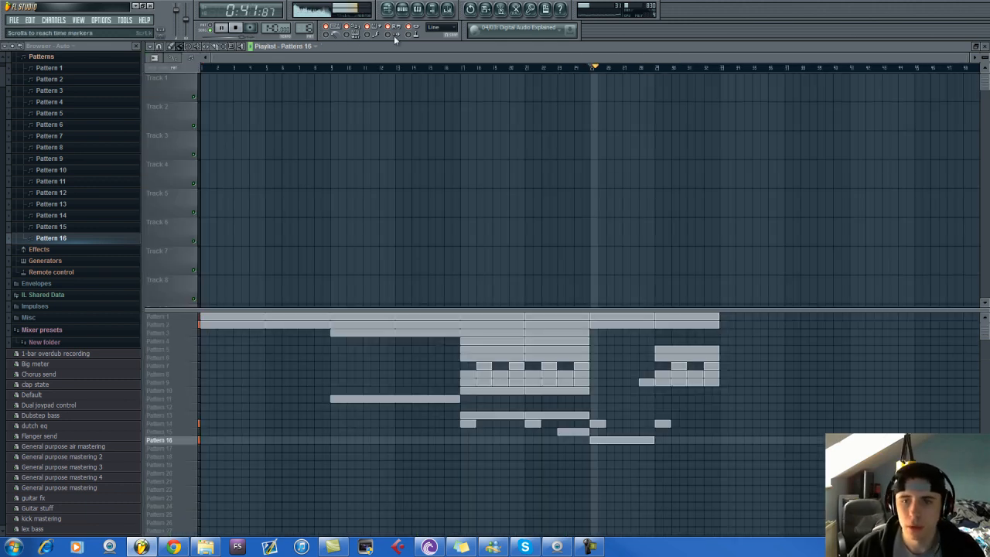
pyautogui.click(404, 11)
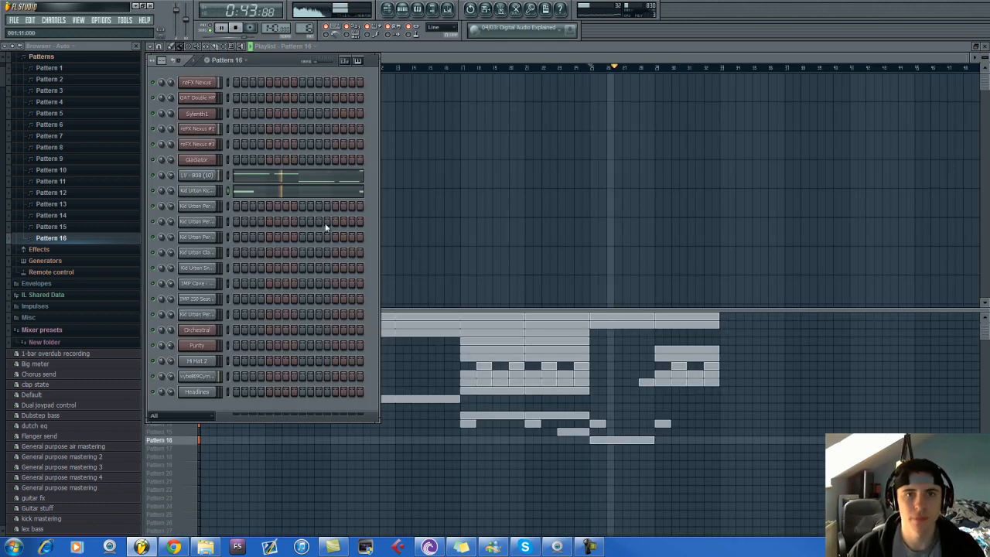
pyautogui.click(349, 184)
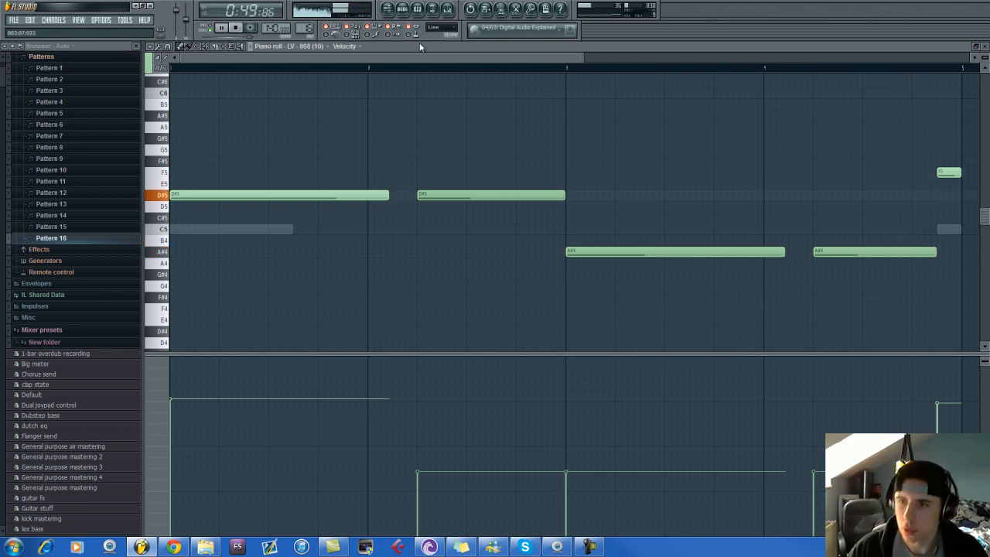
pyautogui.click(386, 10)
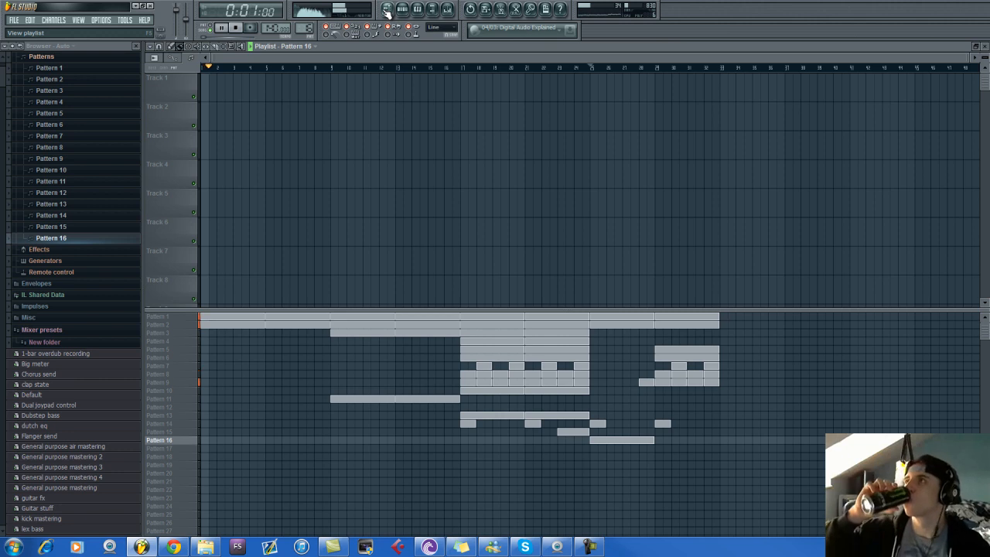
pyautogui.press('space')
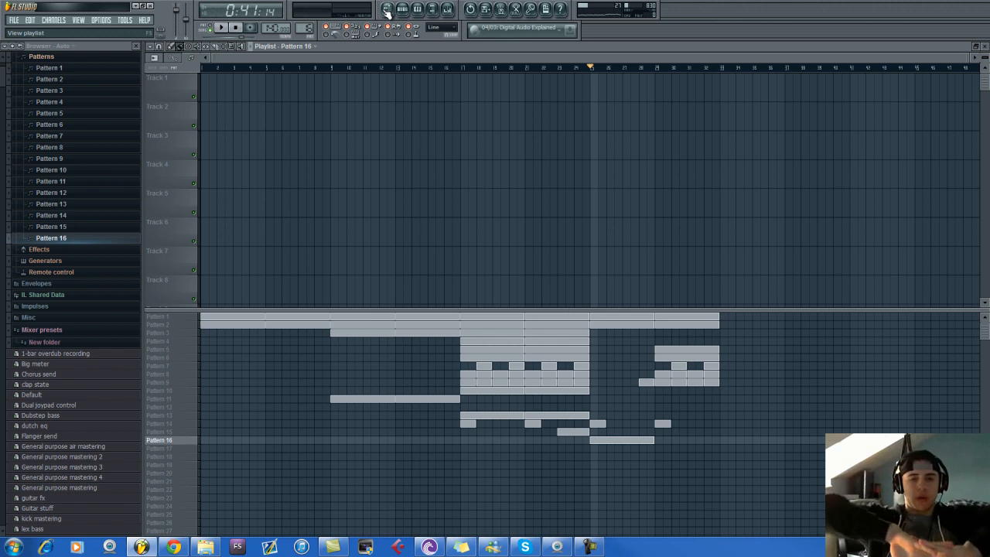
# Decline the incoming Skype call, play the arrangement from bar 17, and stop it.
pyautogui.click(397, 67)
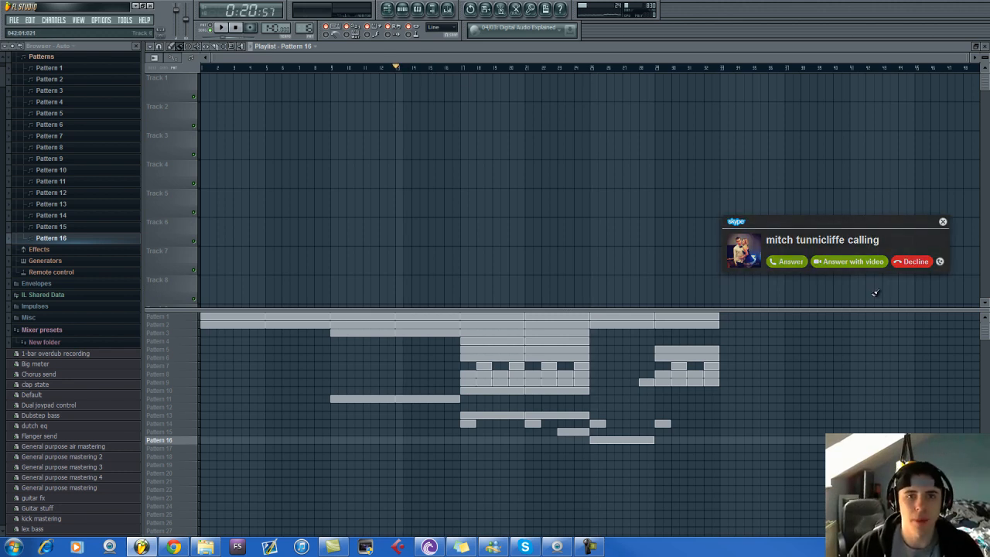
pyautogui.click(913, 262)
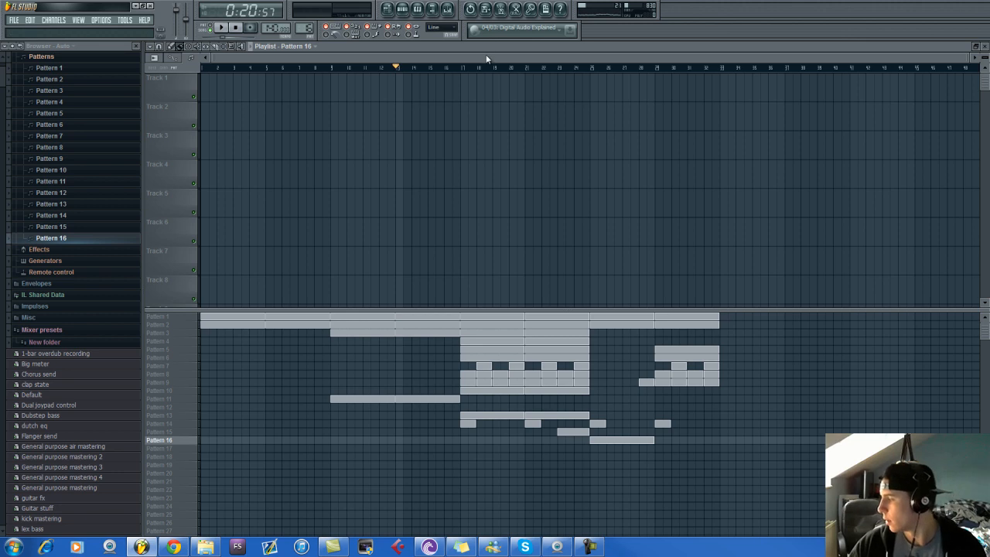
pyautogui.click(462, 69)
pyautogui.press('space')
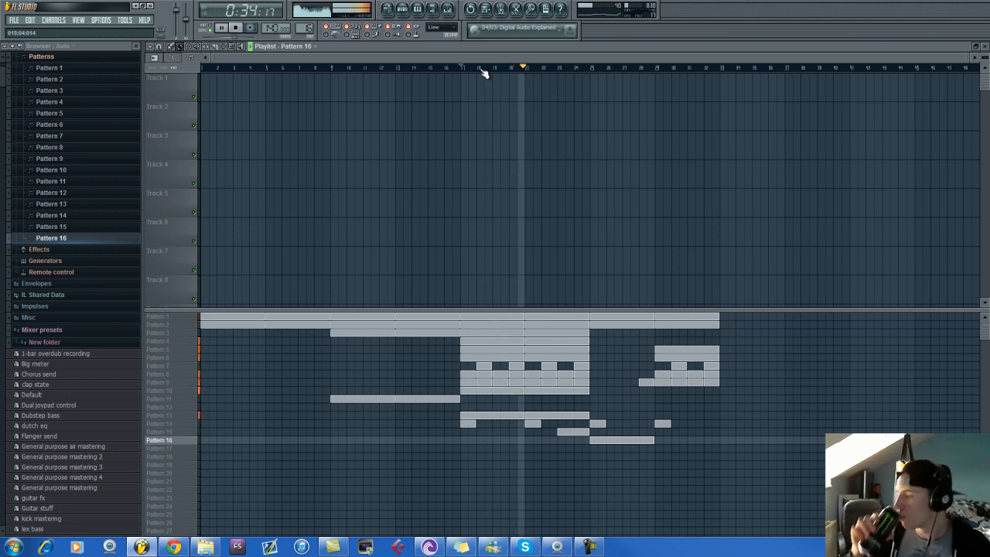
pyautogui.click(236, 29)
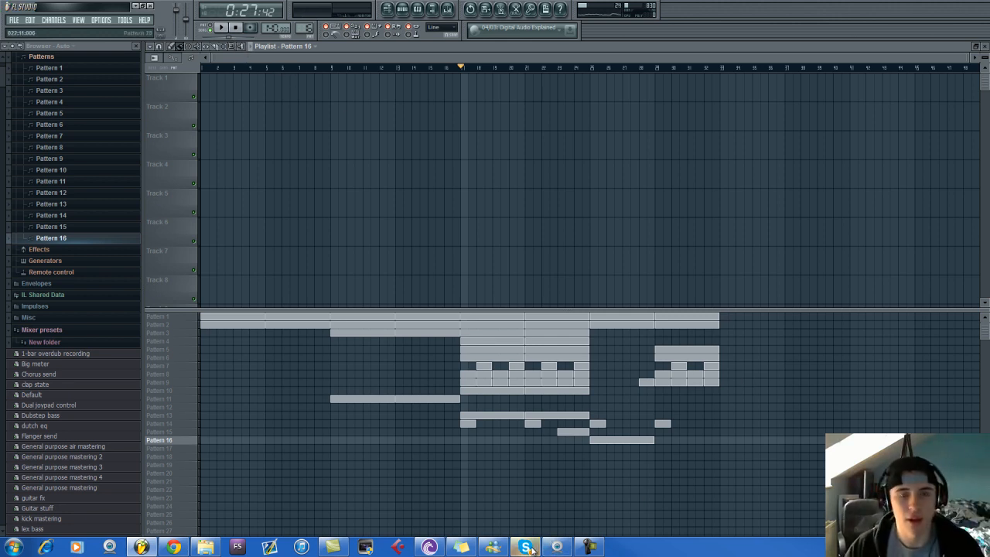
pyautogui.moveTo(614, 52); pyautogui.dragTo(735, 67)
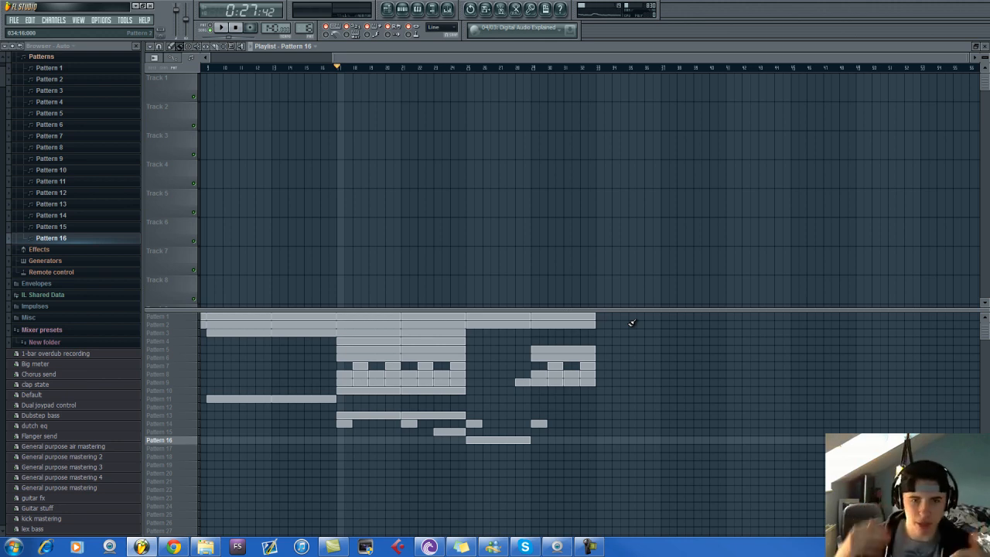
# Extend Patterns 1 and 2 in the playlist across bars 33 to 40.
pyautogui.scroll(-2, 442, 69)
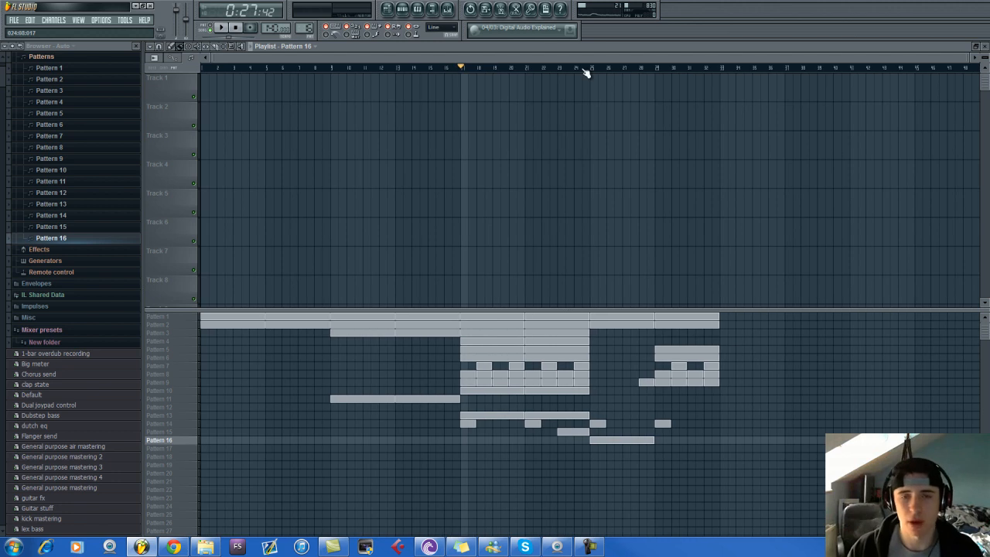
pyautogui.scroll(4, 581, 72)
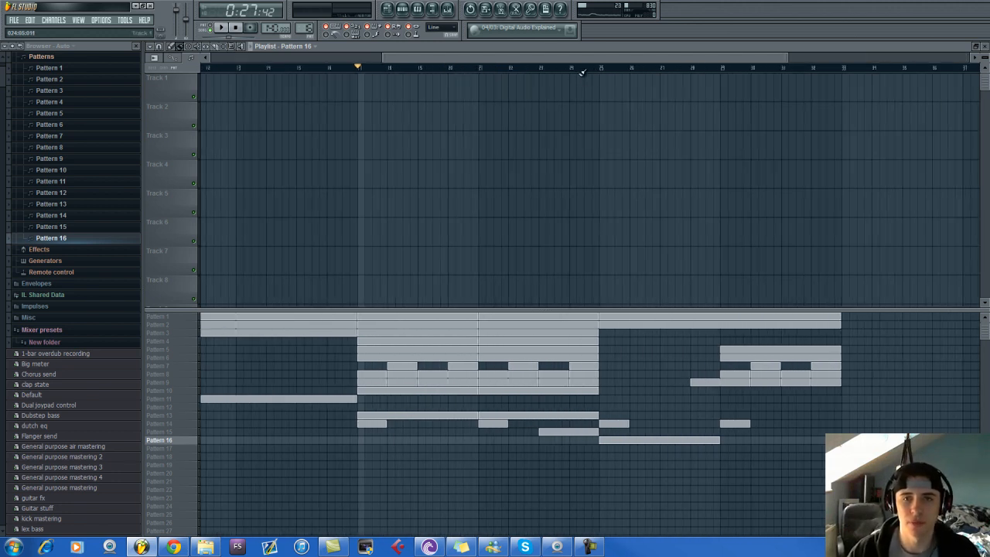
pyautogui.scroll(-1, 581, 73)
pyautogui.scroll(-2, 596, 68)
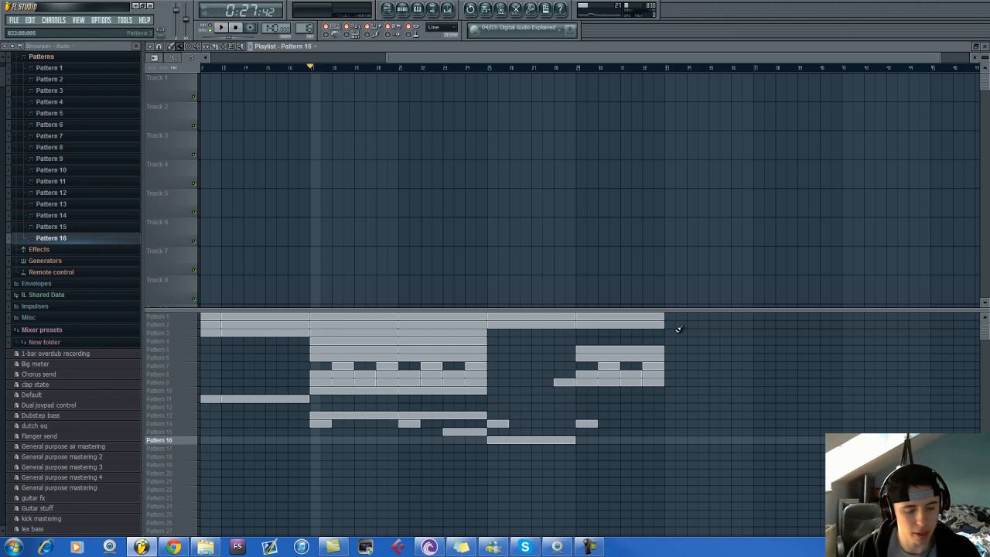
pyautogui.moveTo(677, 317); pyautogui.dragTo(762, 320)
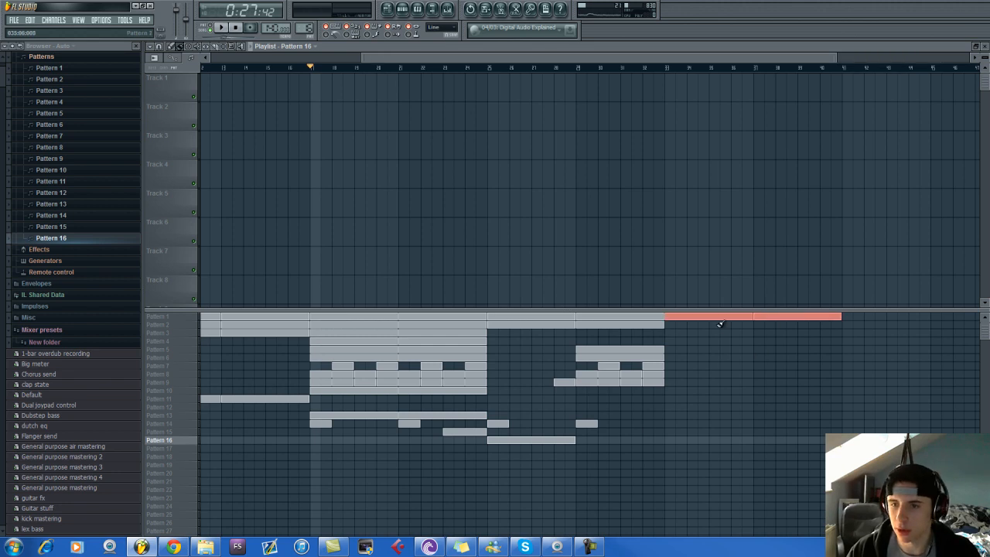
pyautogui.click(672, 325)
pyautogui.moveTo(672, 324); pyautogui.dragTo(766, 326)
# Extend Patterns 5, 6, 8 and 9 and the alternating Pattern 7 clips over bars 33 to 40, and place Pattern 14 at bars 33 and 37.
pyautogui.moveTo(667, 347); pyautogui.dragTo(767, 357)
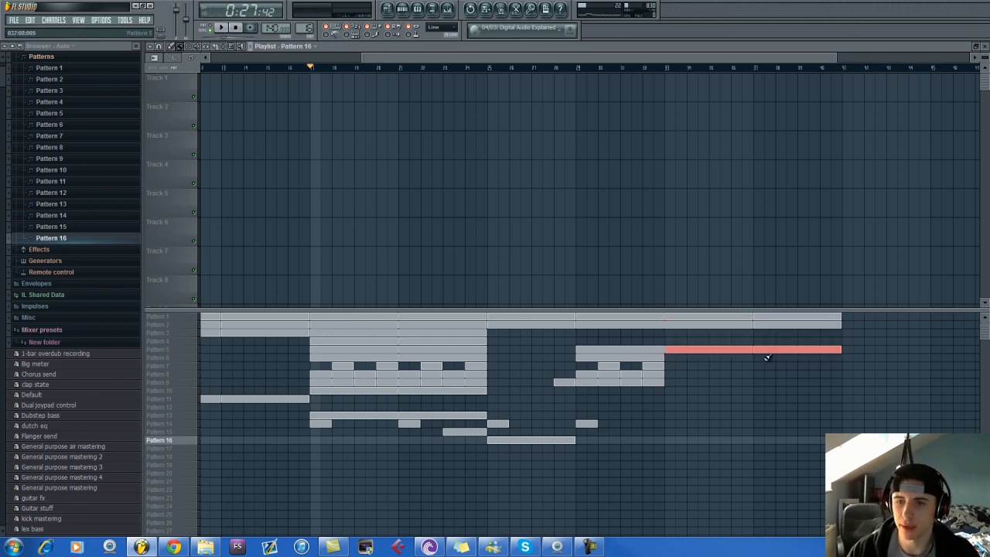
pyautogui.moveTo(668, 356); pyautogui.dragTo(826, 366)
pyautogui.click(687, 366)
pyautogui.moveTo(676, 375)
pyautogui.mouseDown()
pyautogui.moveTo(840, 375)
pyautogui.moveTo(665, 382)
pyautogui.moveTo(835, 384)
pyautogui.mouseUp()
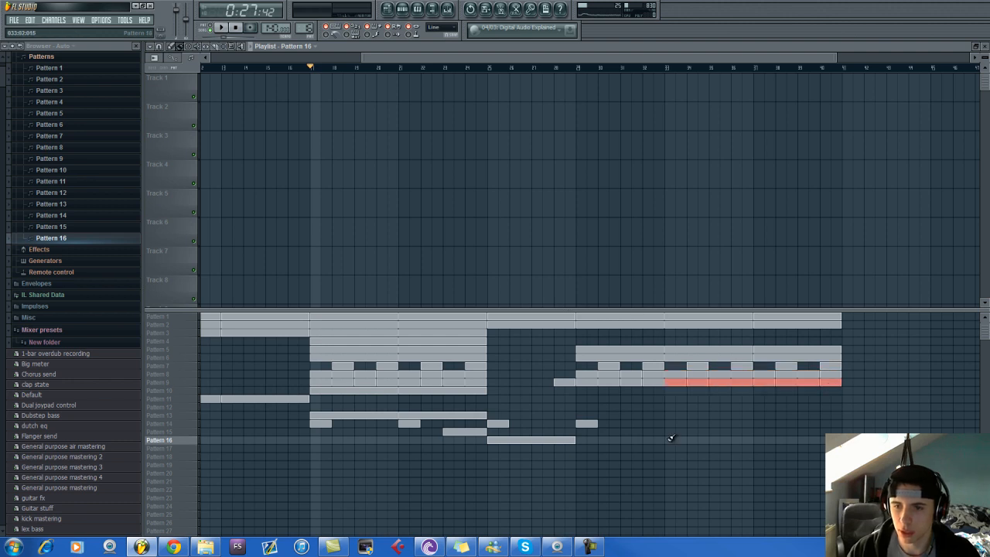
pyautogui.click(671, 424)
pyautogui.click(757, 424)
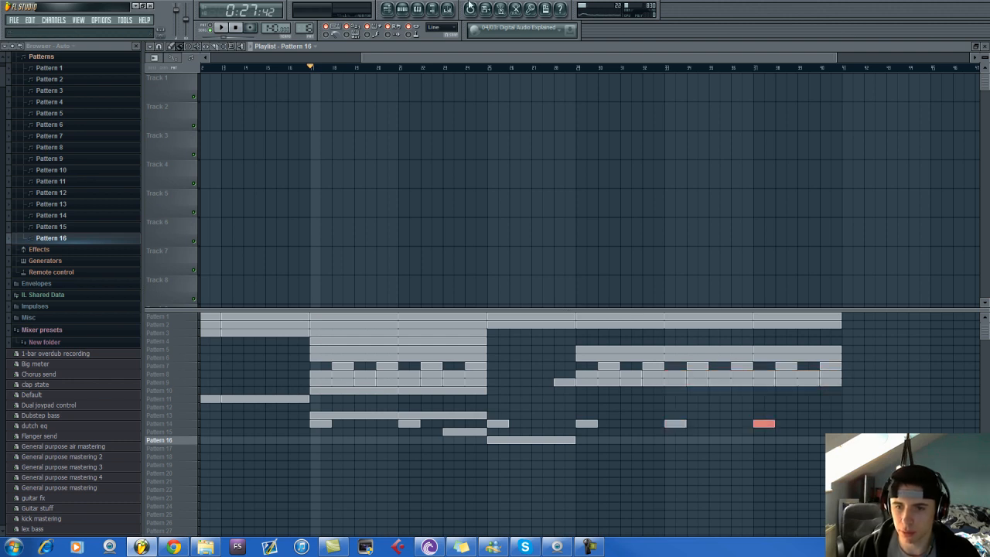
# Place Pattern 11 across bars 33 to 40 and play the arrangement from bar 25.
pyautogui.click(403, 9)
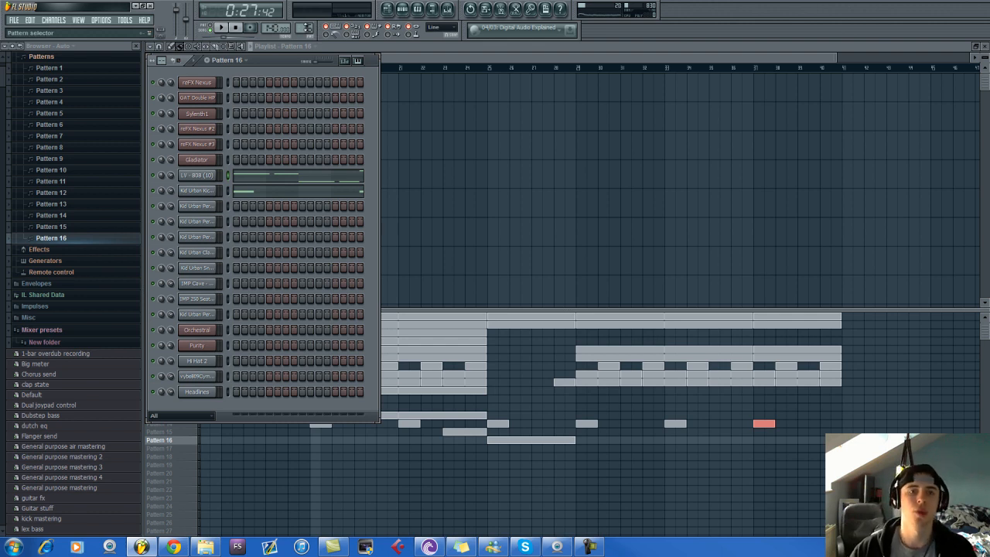
pyautogui.scroll(3, 306, 29)
pyautogui.scroll(1, 308, 38)
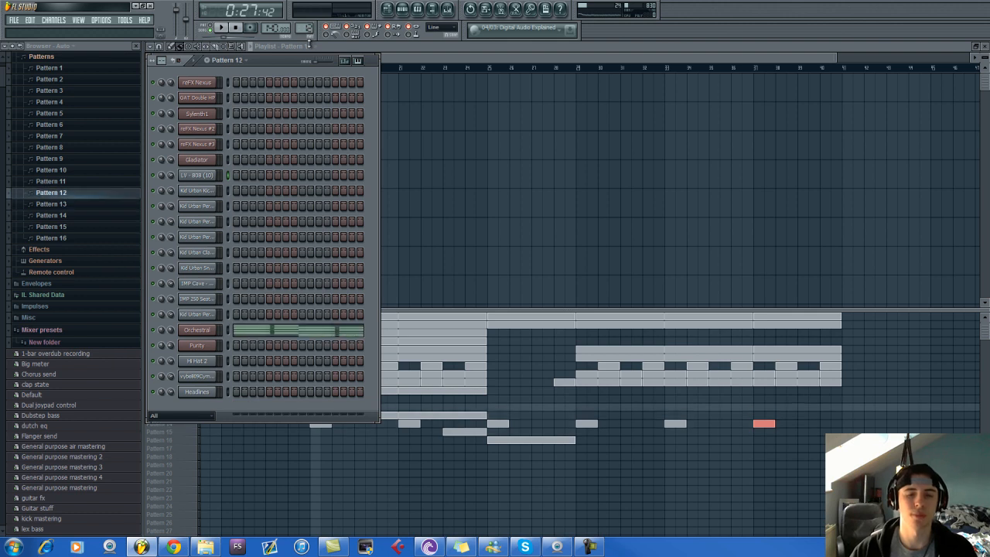
pyautogui.scroll(1, 308, 43)
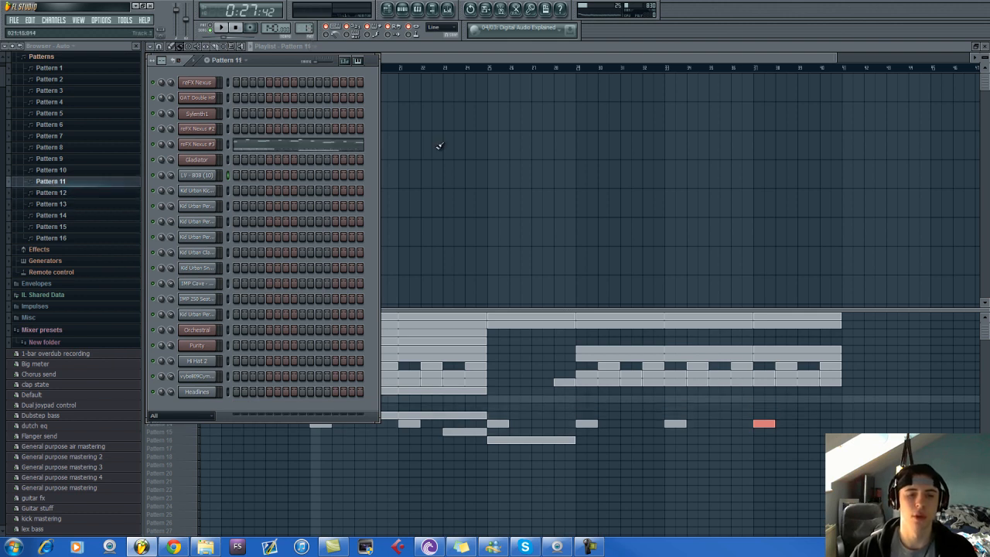
pyautogui.click(489, 71)
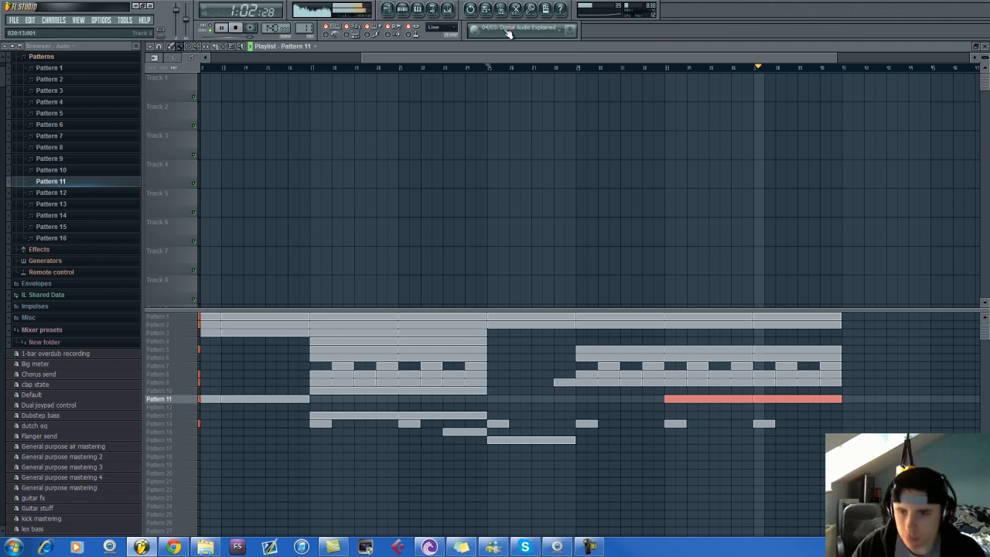
pyautogui.scroll(-2, 495, 62)
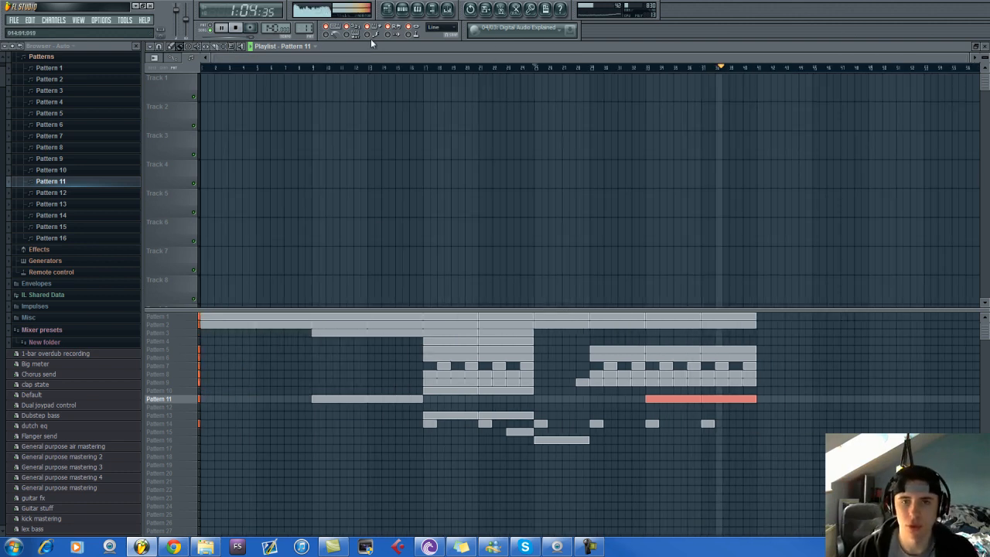
# Stop playback and place Pattern 10 across bars 33 to 40.
pyautogui.click(403, 10)
pyautogui.press('space')
pyautogui.moveTo(308, 27)
pyautogui.mouseDown()
pyautogui.moveTo(309, 51)
pyautogui.moveTo(308, 31)
pyautogui.mouseUp()
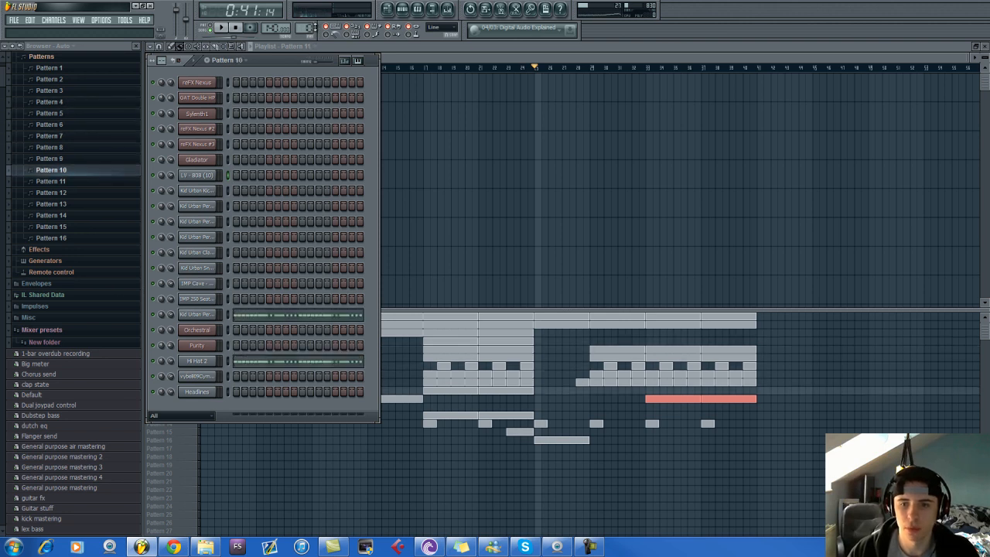
pyautogui.moveTo(653, 392); pyautogui.dragTo(709, 393)
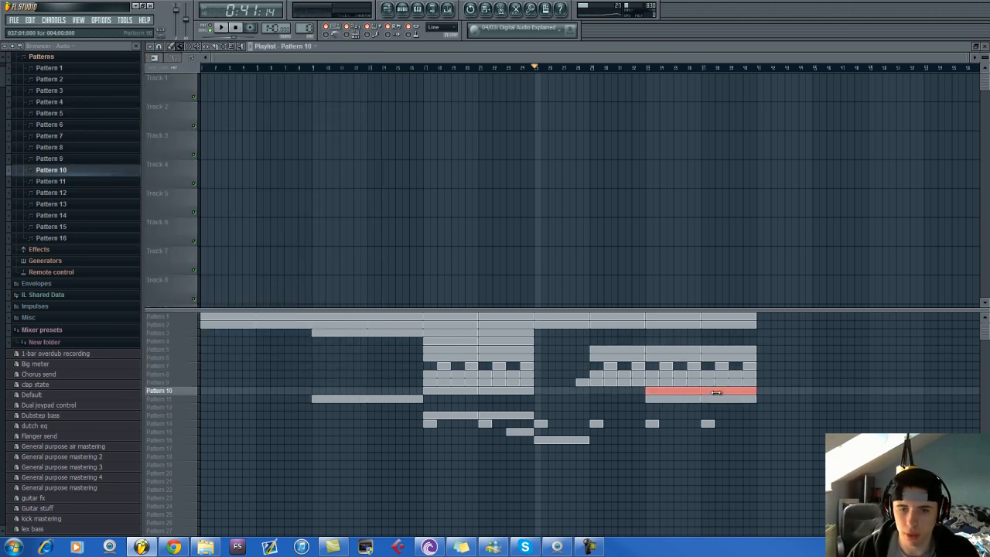
# Insert Fruity Mute 2 in the first effect slot of the Master mixer track.
pyautogui.scroll(3, 717, 364)
pyautogui.click(186, 318)
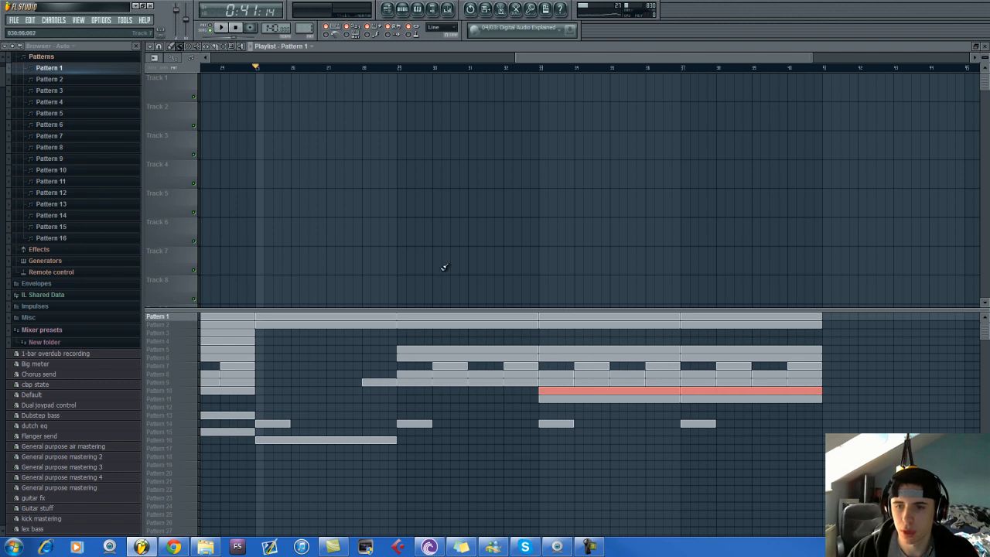
pyautogui.click(403, 255)
pyautogui.rightClick(441, 256)
pyautogui.click(448, 9)
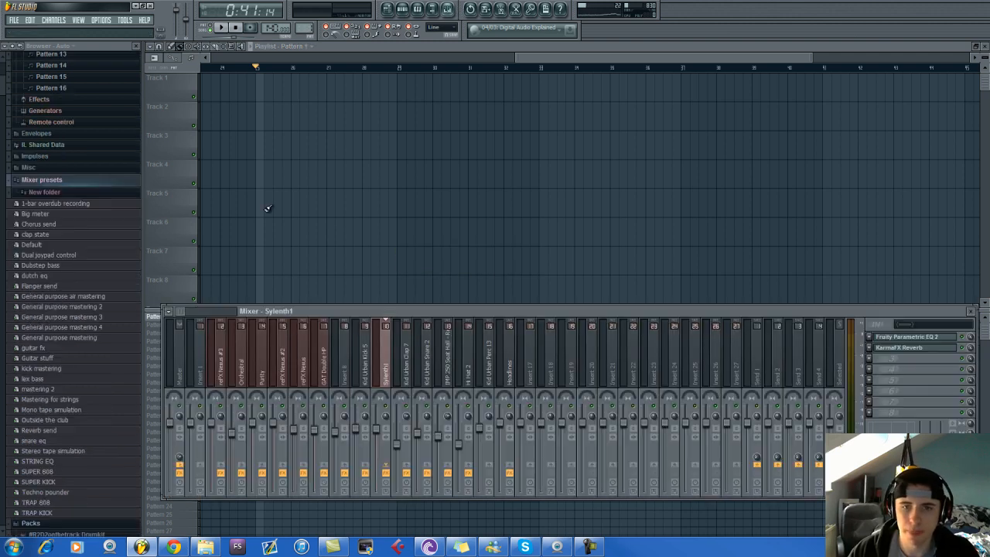
pyautogui.click(183, 345)
pyautogui.click(887, 339)
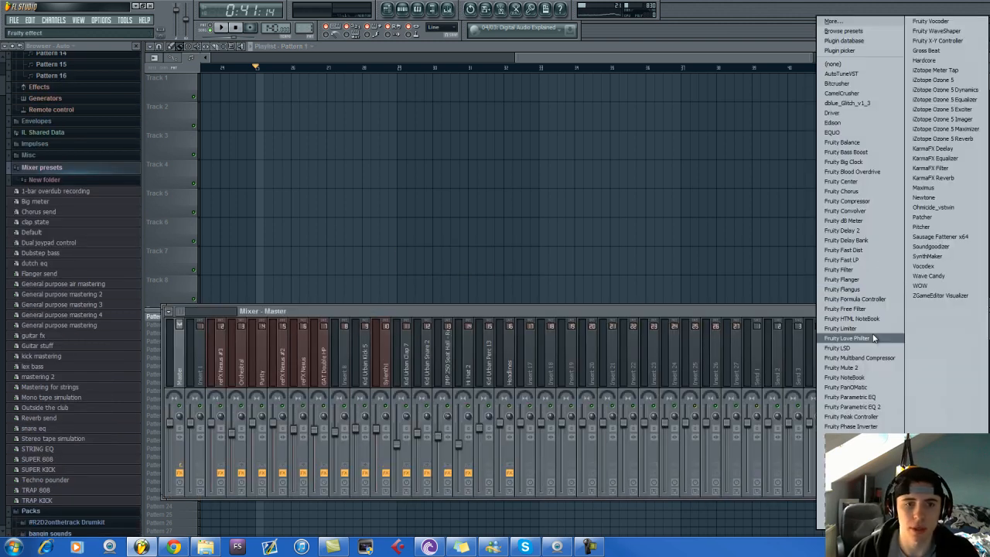
pyautogui.click(854, 364)
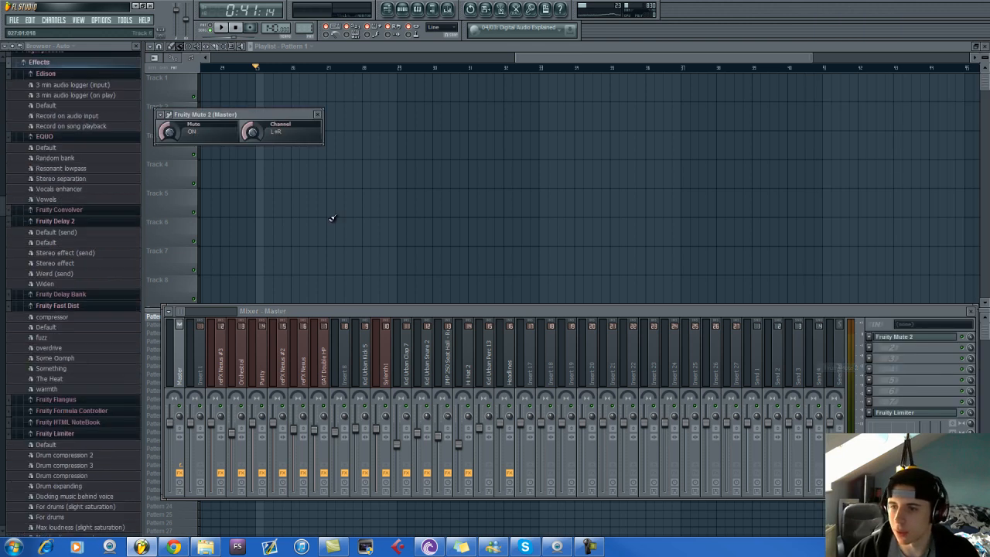
# Create an automation clip for the Mute control and drop its envelope to the minimum for the last half of bar 32.
pyautogui.rightClick(169, 133)
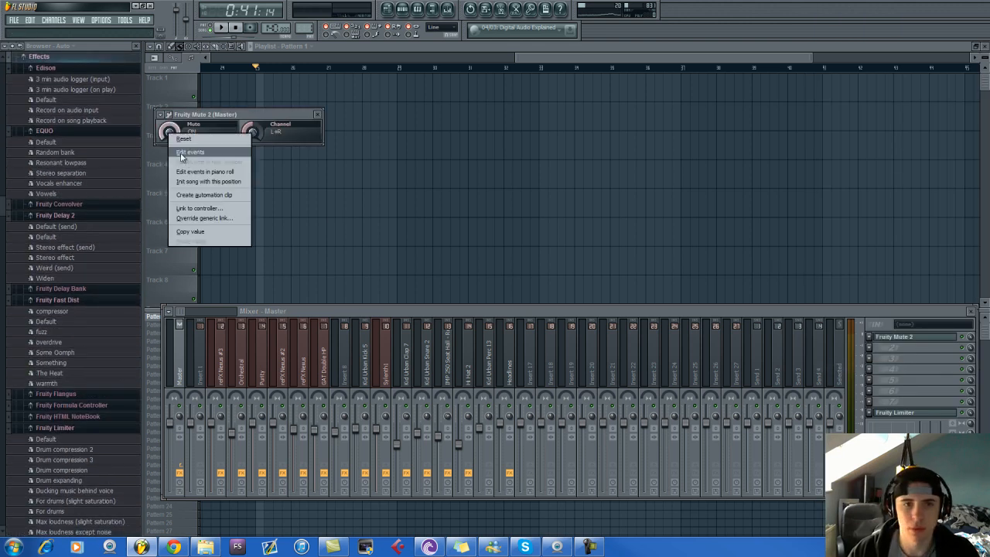
pyautogui.click(195, 195)
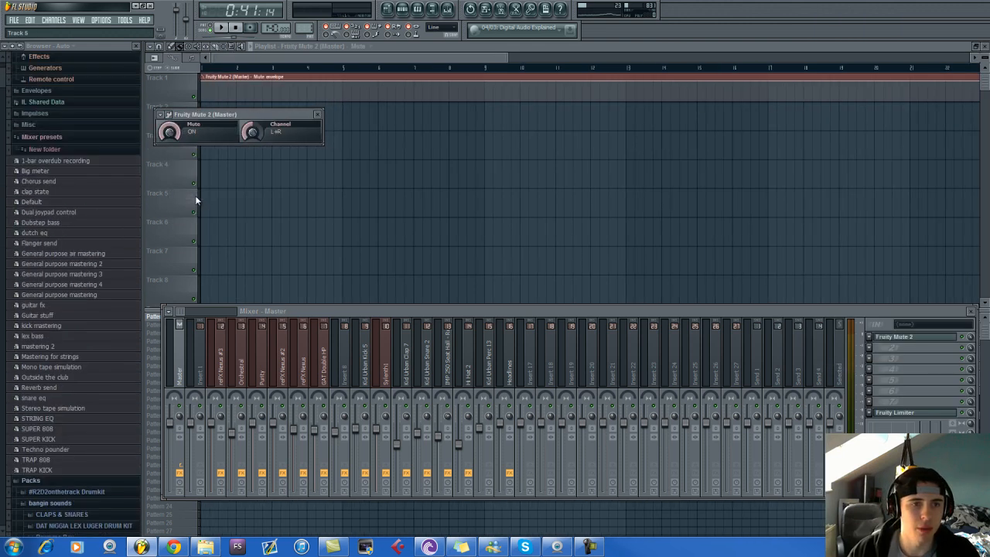
pyautogui.moveTo(424, 58); pyautogui.dragTo(730, 59)
pyautogui.scroll(2, 554, 94)
pyautogui.rightClick(550, 88)
pyautogui.moveTo(550, 87); pyautogui.dragTo(581, 100)
pyautogui.rightClick(580, 84)
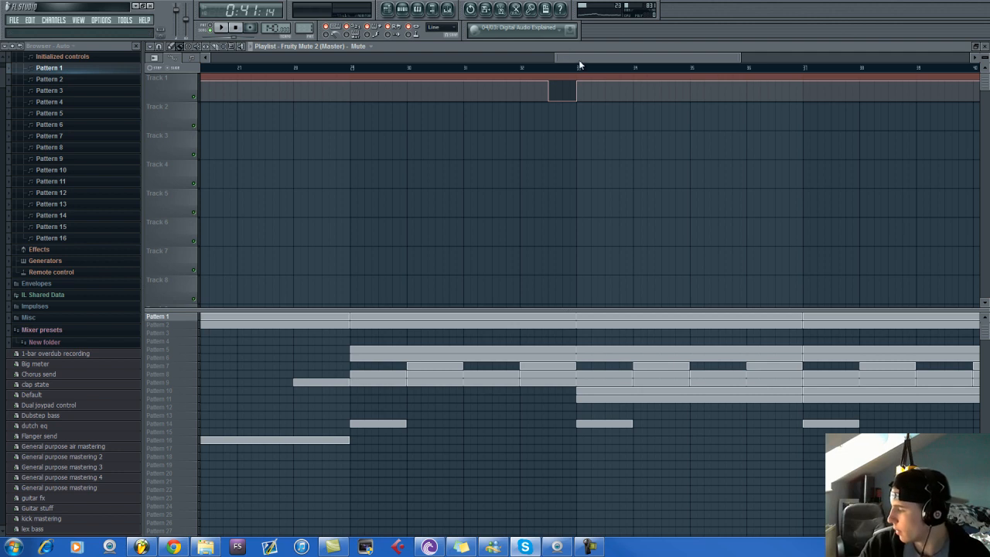
# Play the arrangement from bar 29 through the muted gap and the section after bar 33, and stop it.
pyautogui.click(351, 69)
pyautogui.press('space')
pyautogui.scroll(-3, 377, 100)
pyautogui.scroll(-2, 448, 209)
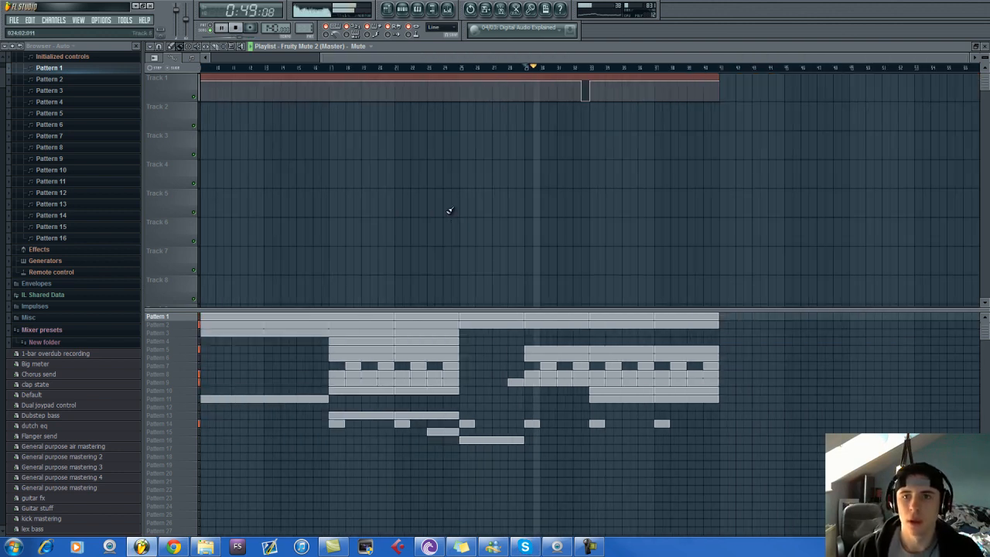
pyautogui.scroll(2, 568, 214)
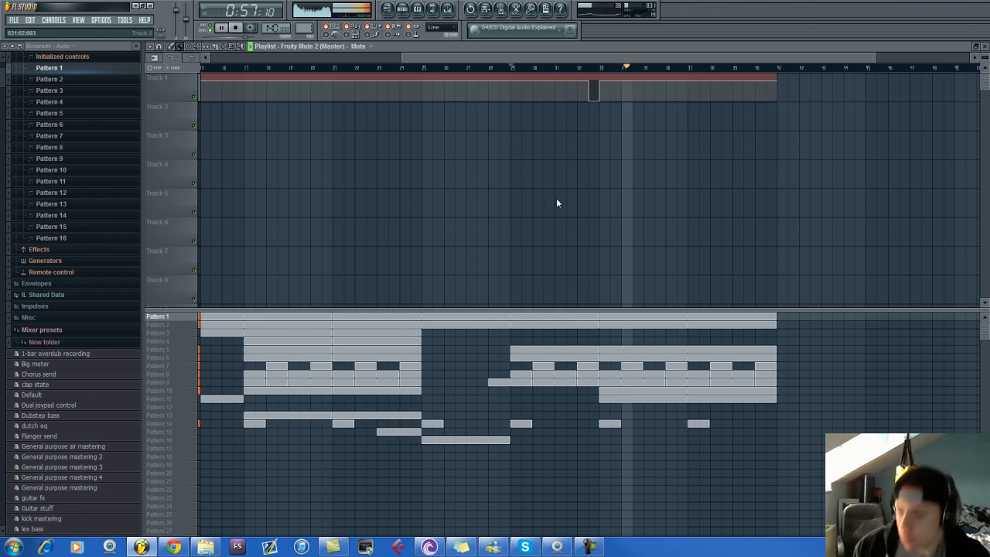
pyautogui.scroll(-2, 498, 68)
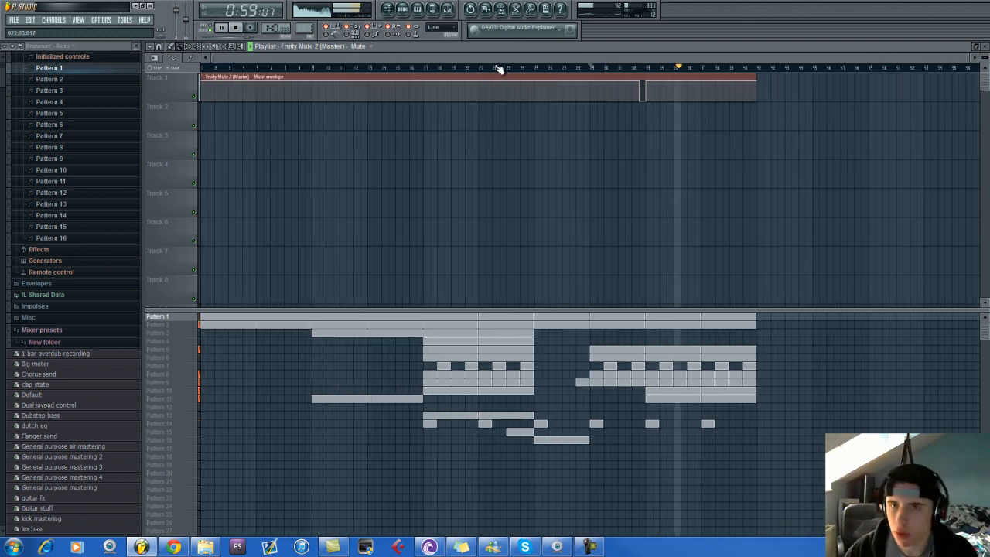
pyautogui.moveTo(426, 57); pyautogui.dragTo(652, 73)
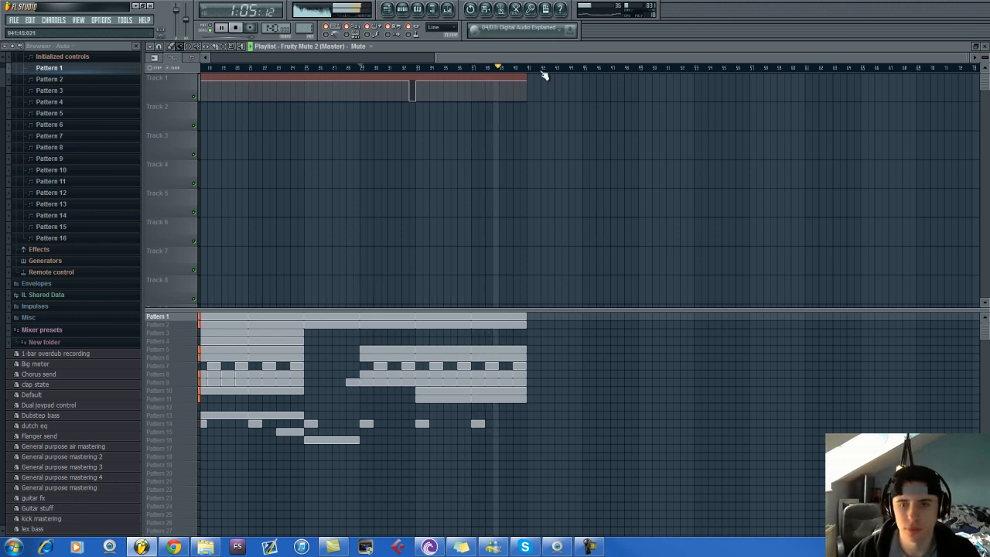
pyautogui.press('space')
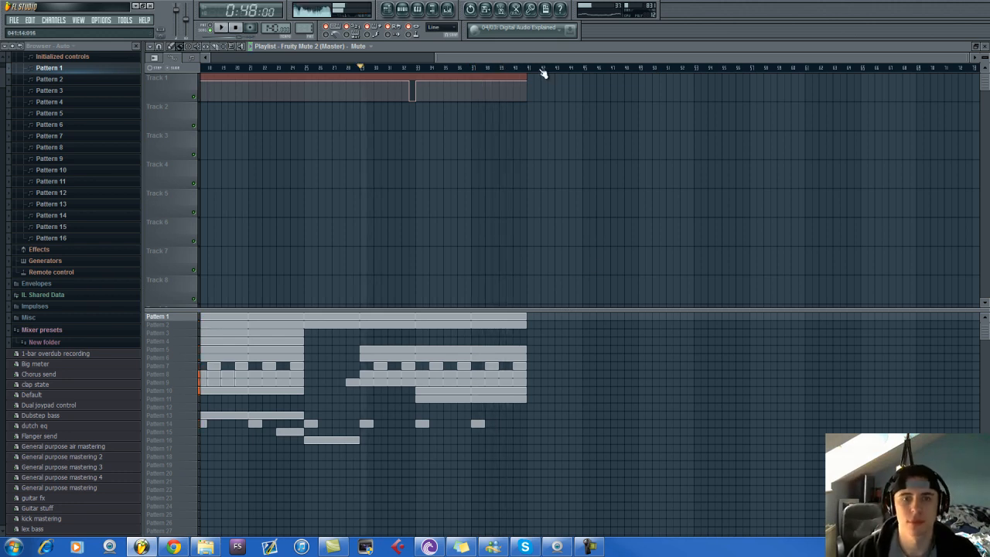
# Copy all pattern clips of the drop in bars 17 to 24 and paste them at bars 41 to 48.
pyautogui.moveTo(446, 57)
pyautogui.mouseDown()
pyautogui.moveTo(512, 58)
pyautogui.moveTo(224, 58)
pyautogui.mouseUp()
pyautogui.click(223, 47)
pyautogui.moveTo(427, 454); pyautogui.dragTo(532, 311)
pyautogui.hotkey('ctrl', 'v')
pyautogui.click(173, 46)
pyautogui.moveTo(234, 339)
pyautogui.mouseDown()
pyautogui.moveTo(464, 329)
pyautogui.moveTo(788, 342)
pyautogui.mouseUp()
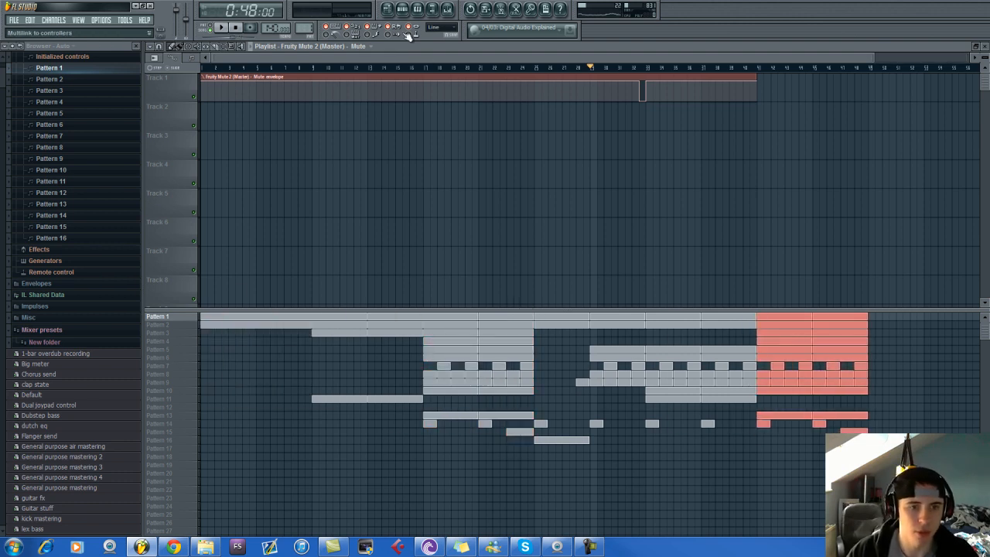
# Copy the notes in the last two bars of Pattern 1's reFX Nexus melody into the reFX Nexus piano roll of Pattern 17, starting at bar 1.
pyautogui.click(403, 10)
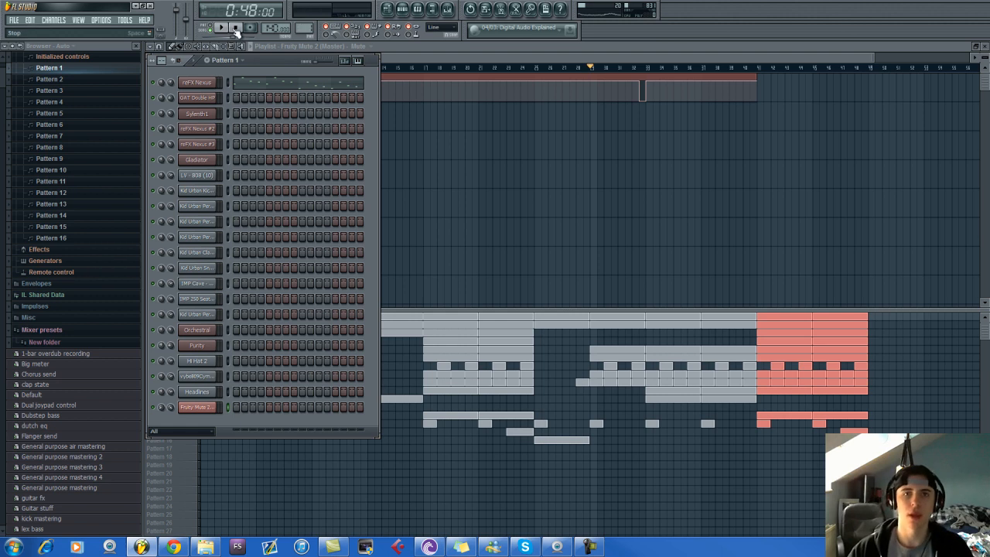
pyautogui.click(265, 83)
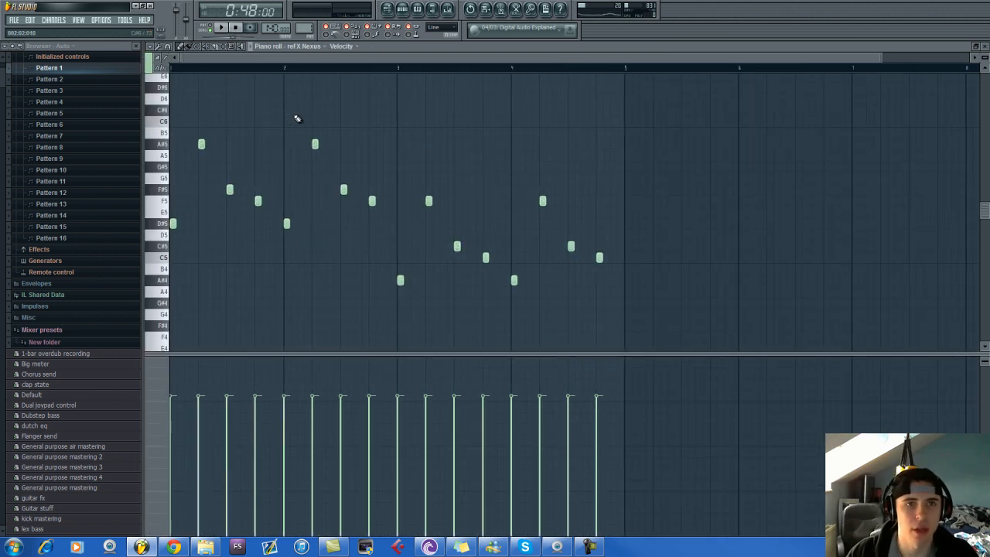
pyautogui.click(387, 10)
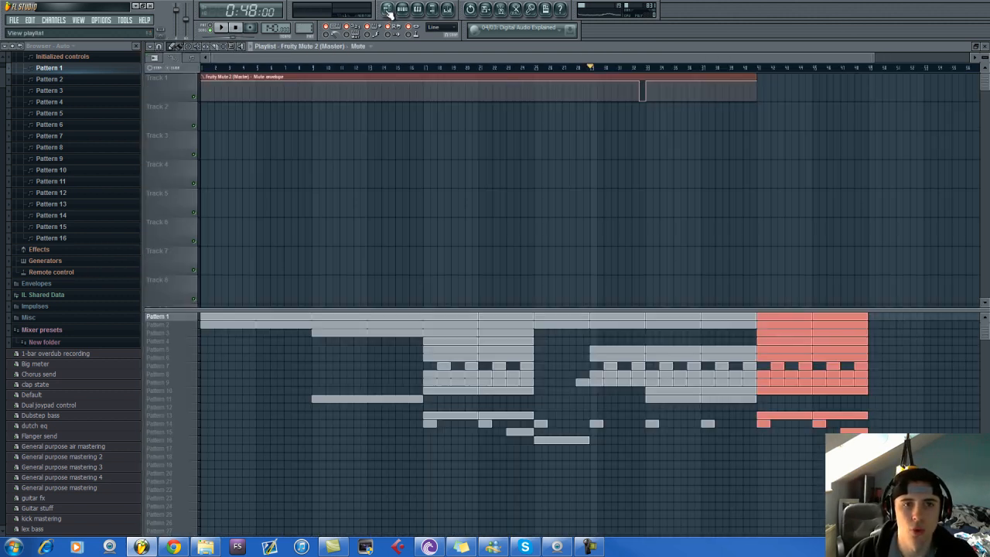
pyautogui.click(388, 10)
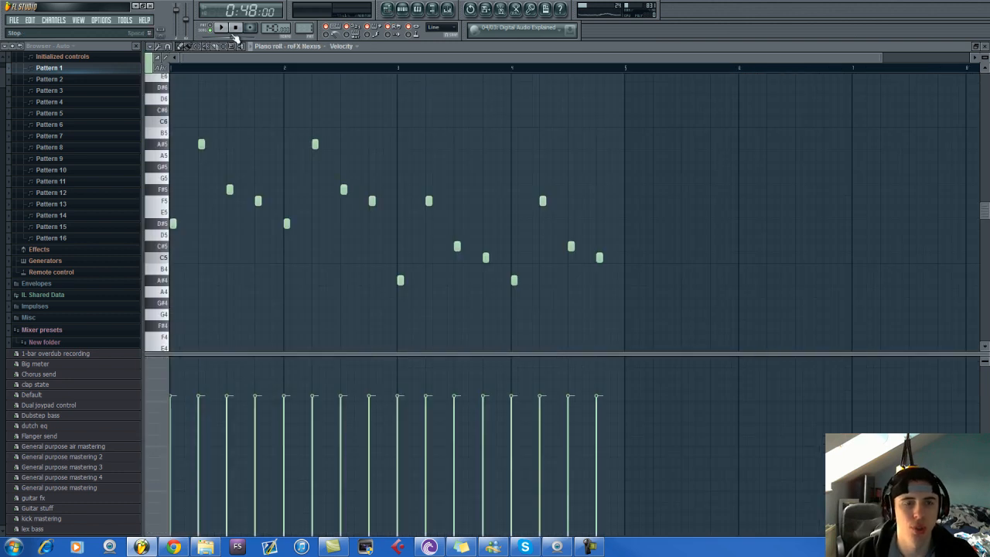
pyautogui.moveTo(656, 128); pyautogui.dragTo(404, 307)
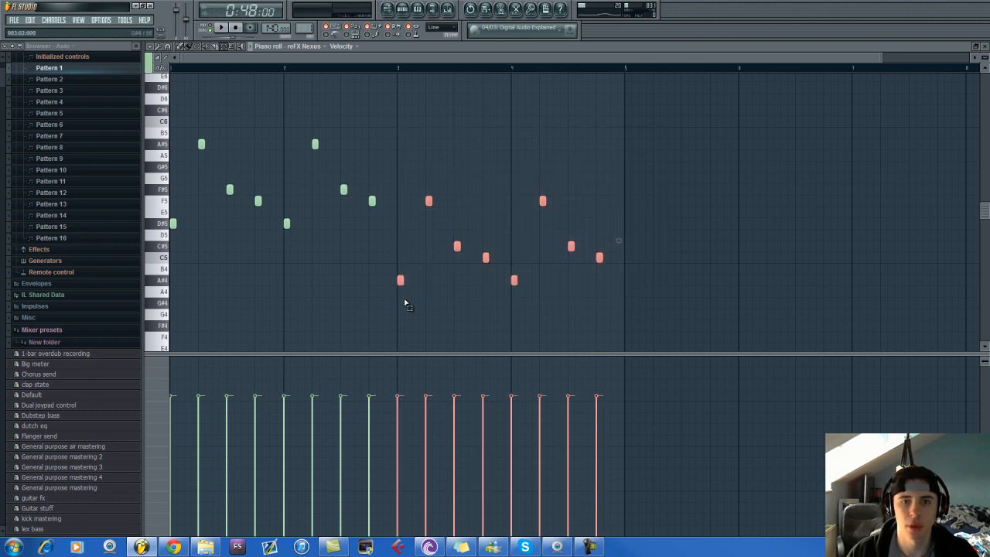
pyautogui.click(402, 9)
pyautogui.click(306, 28)
pyautogui.click(394, 38)
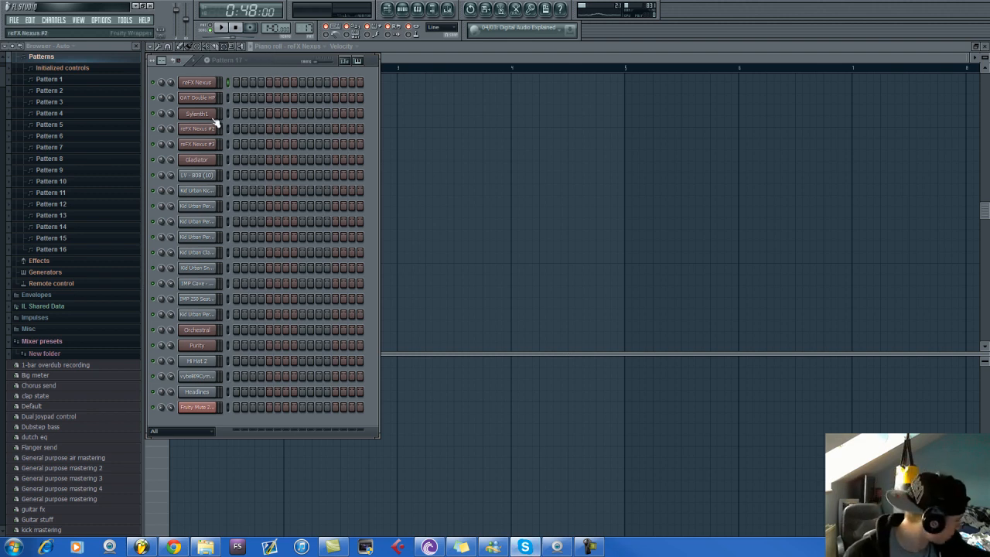
pyautogui.rightClick(207, 84)
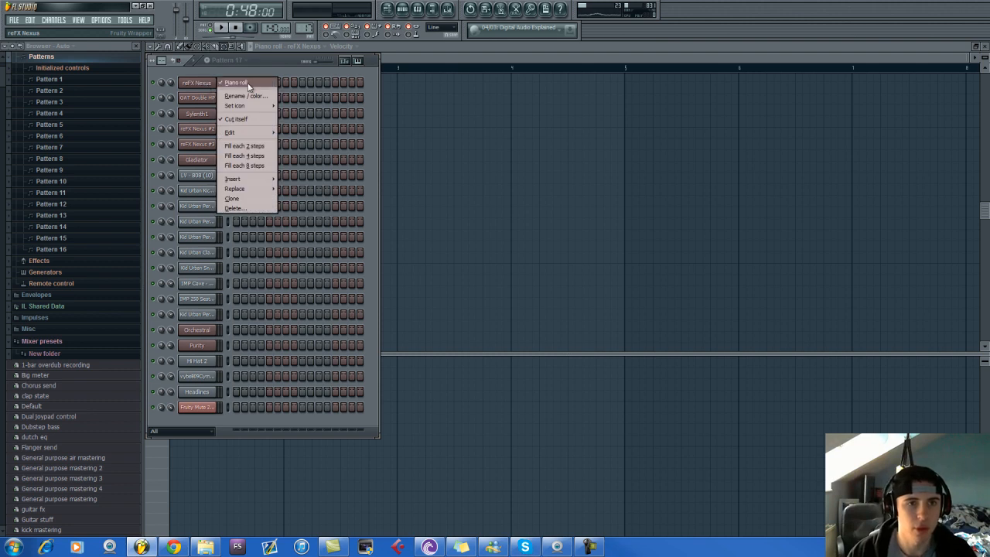
pyautogui.click(236, 82)
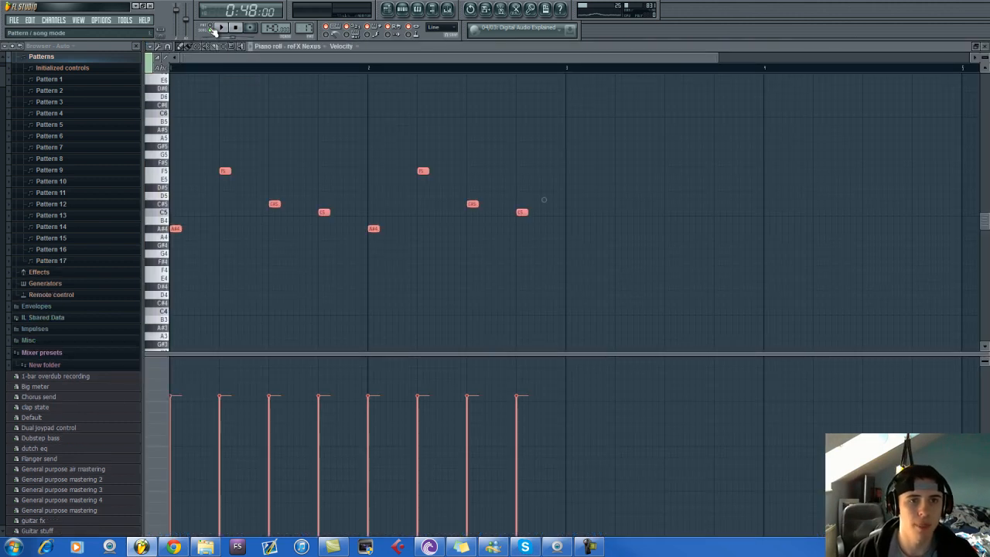
# Add a C5 note on the first beat of bar 3 in Pattern 17's reFX Nexus piano roll.
pyautogui.press('space')
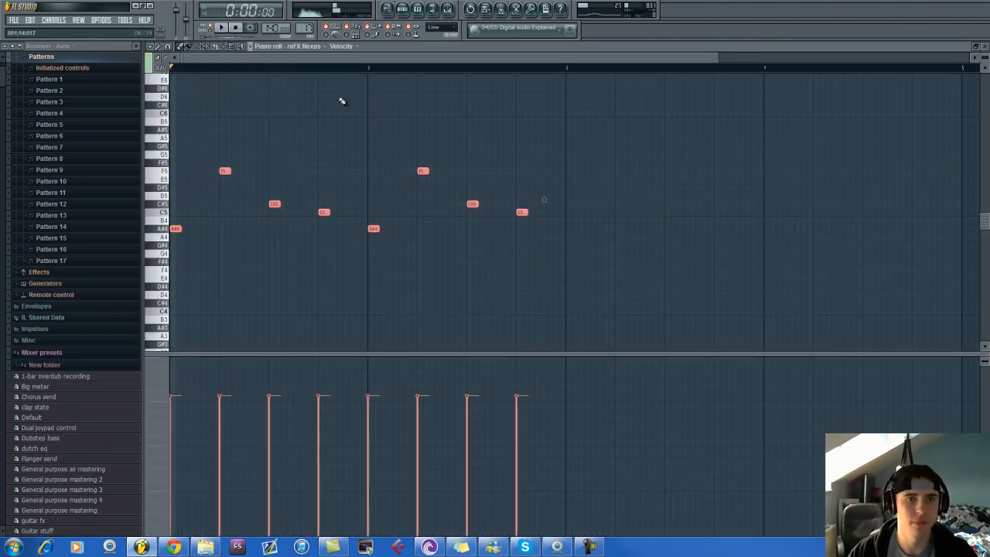
pyautogui.scroll(-2, 587, 228)
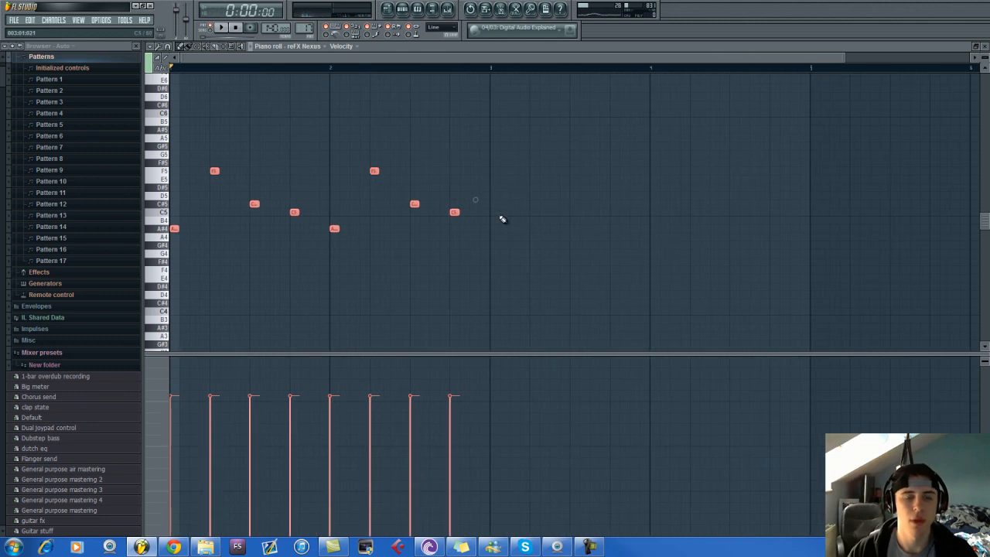
pyautogui.scroll(1, 502, 219)
pyautogui.click(491, 213)
pyautogui.rightClick(504, 214)
pyautogui.click(446, 213)
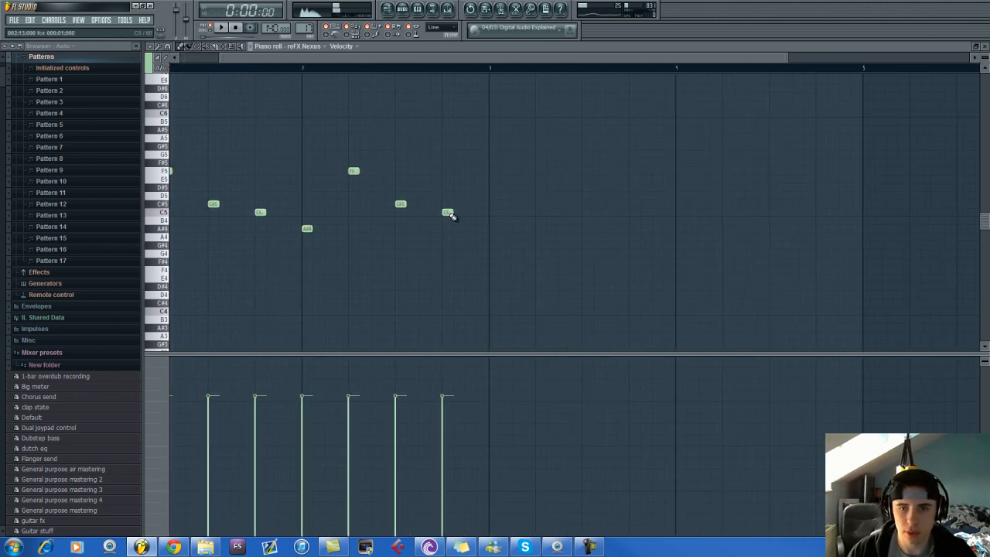
pyautogui.click(490, 212)
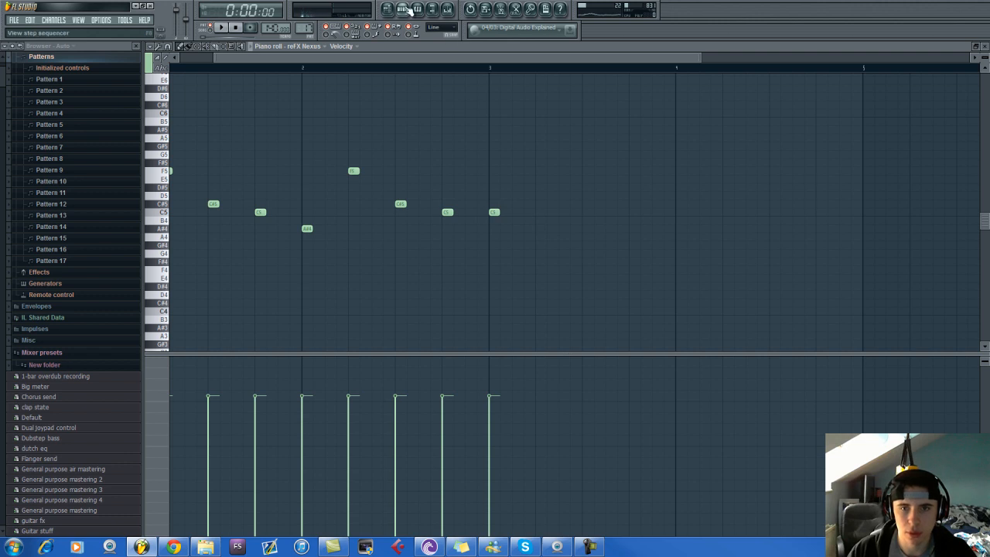
# Complete bar 3 of the Pattern 17 melody with C#5, F5 and A#4 notes on beats two to four.
pyautogui.click(447, 9)
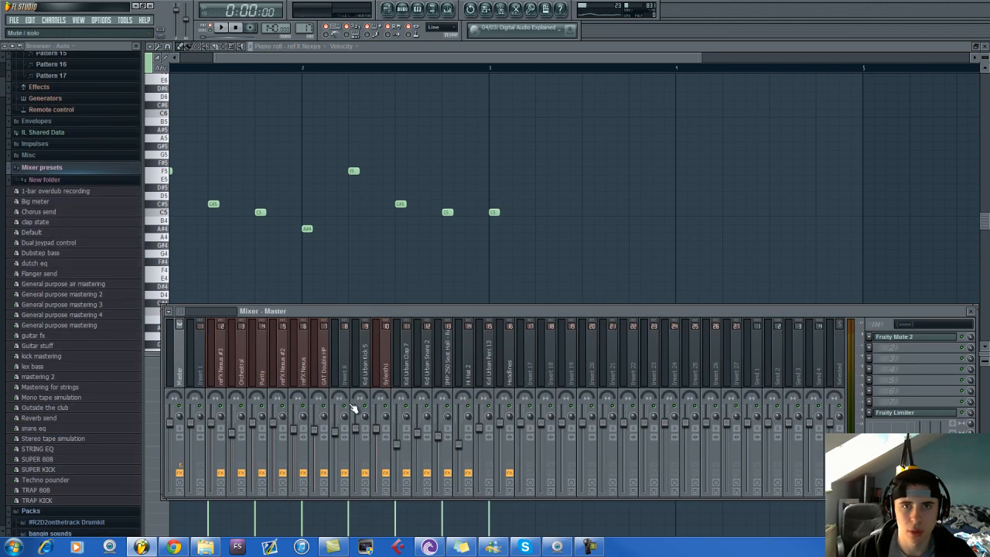
pyautogui.click(408, 278)
pyautogui.rightClick(407, 277)
pyautogui.scroll(-2, 556, 237)
pyautogui.scroll(1, 508, 216)
pyautogui.click(471, 203)
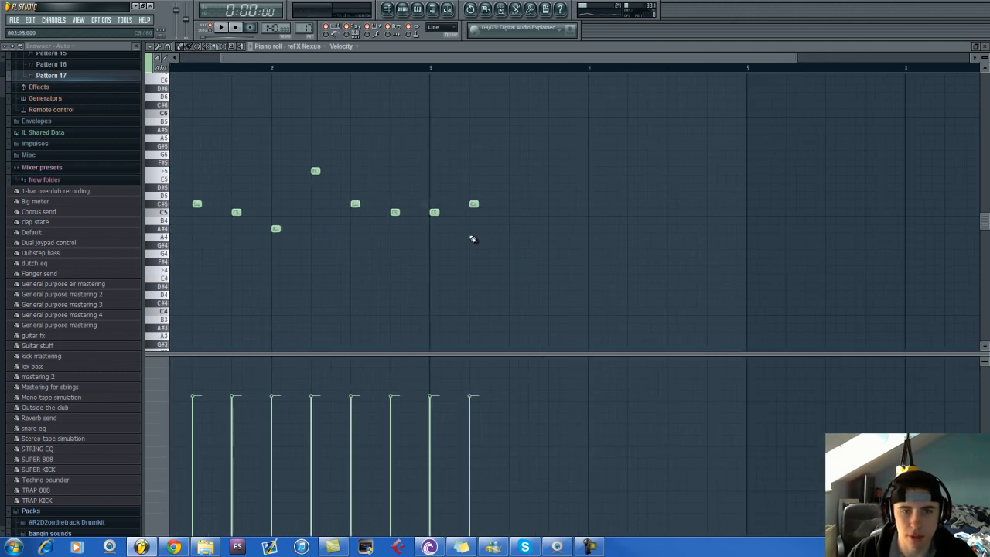
pyautogui.scroll(-2, 457, 276)
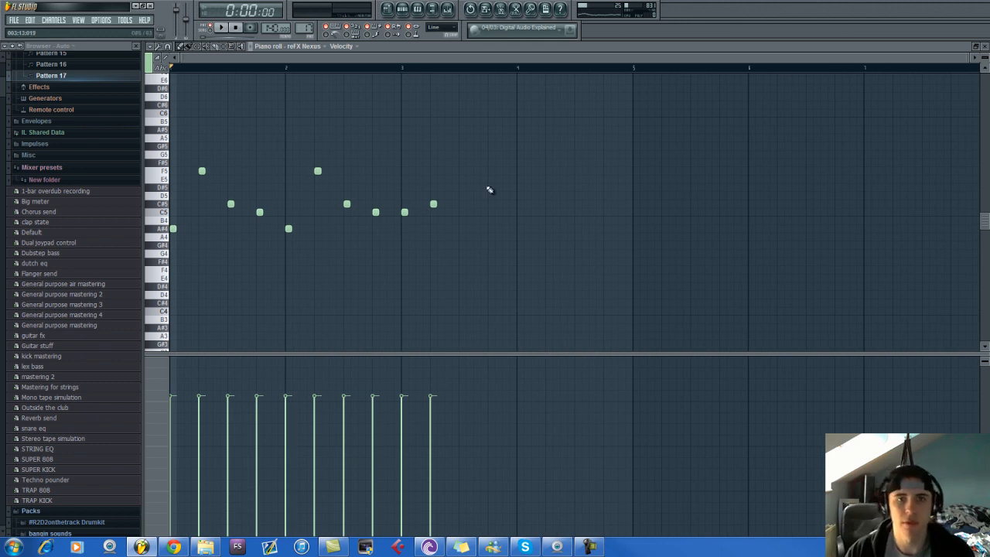
pyautogui.click(462, 172)
pyautogui.click(491, 229)
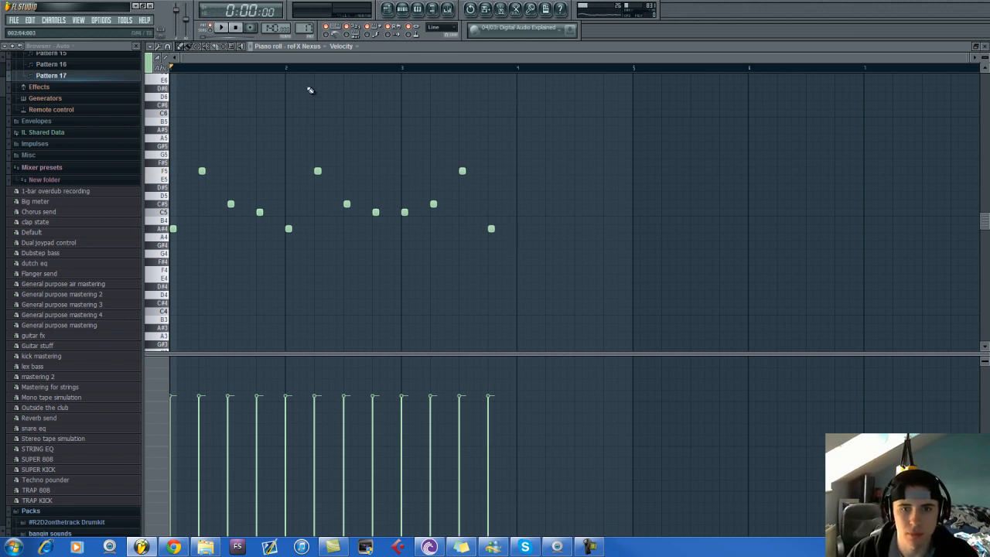
# Copy the four notes in bar 3 and place the copies in bar 4, starting on the first beat.
pyautogui.moveTo(549, 134); pyautogui.dragTo(402, 241)
pyautogui.hotkey('ctrl', 'c')
pyautogui.hotkey('ctrl', 'v')
pyautogui.moveTo(172, 212); pyautogui.dragTo(520, 217)
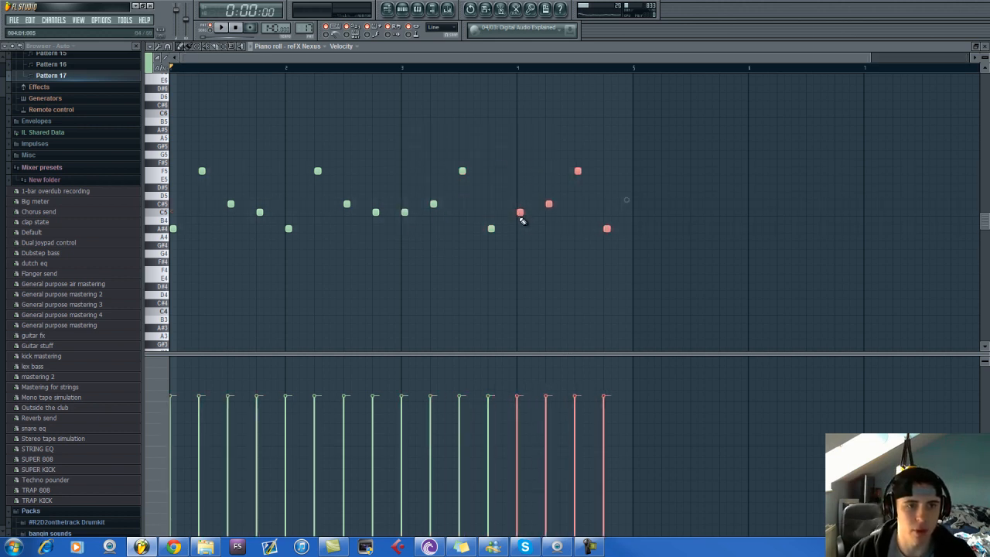
pyautogui.scroll(-1, 539, 240)
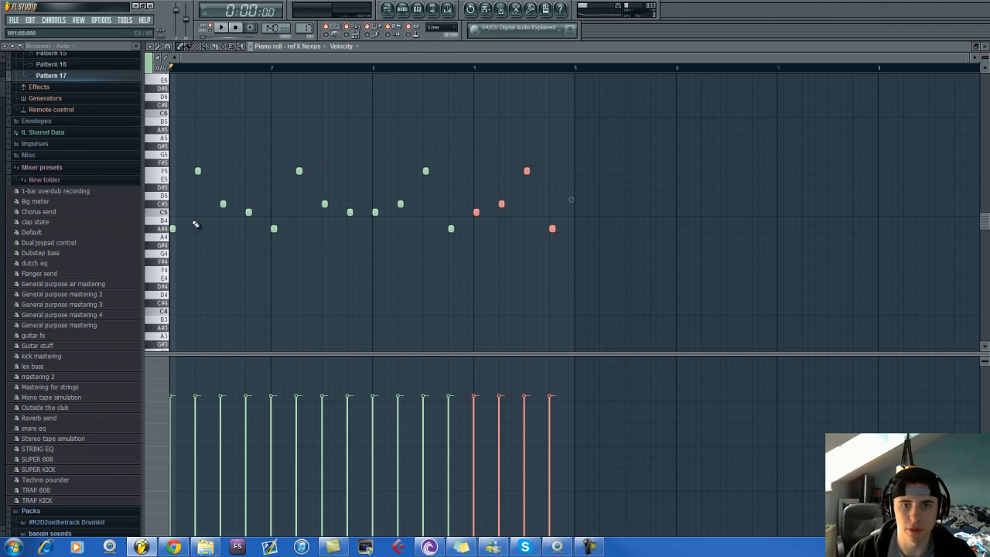
# Delete the notes in bars 1 and 2 and move the remaining eight notes so they start at bar 1.
pyautogui.click(223, 46)
pyautogui.moveTo(356, 145); pyautogui.dragTo(168, 273)
pyautogui.press('Delete')
pyautogui.moveTo(590, 144); pyautogui.dragTo(362, 265)
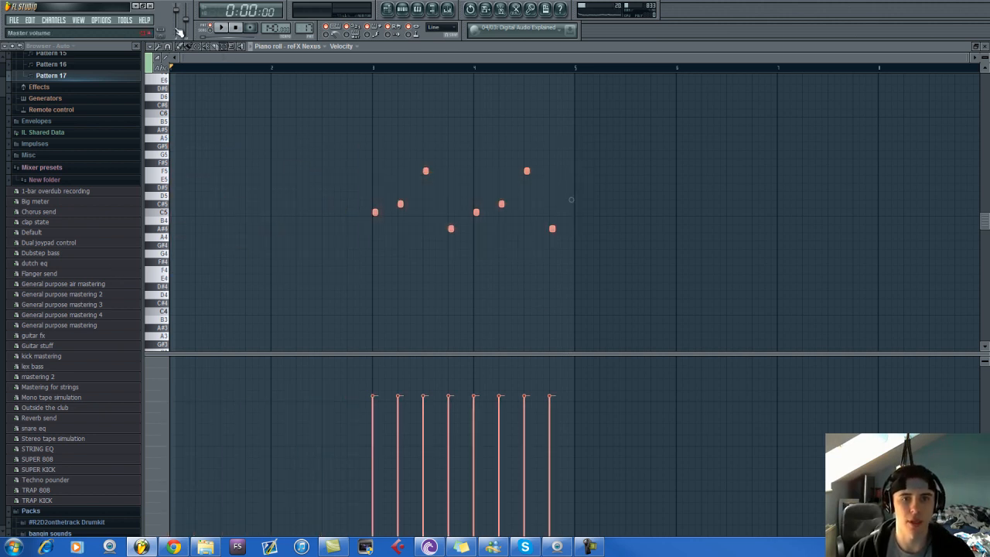
pyautogui.click(180, 46)
pyautogui.moveTo(373, 211); pyautogui.dragTo(172, 212)
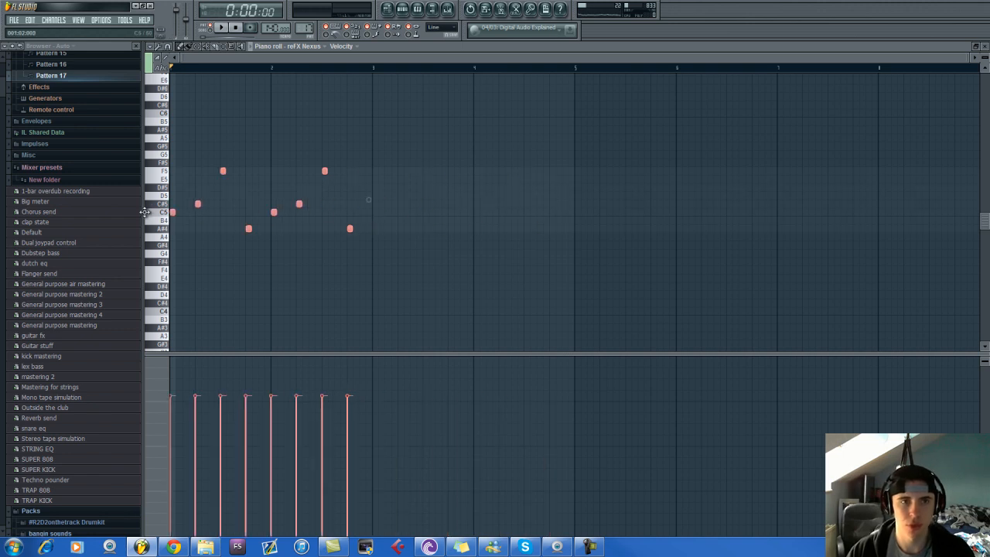
# Insert the Edison effect on the Master mixer track in the slot below Fruity Mute 2.
pyautogui.click(403, 9)
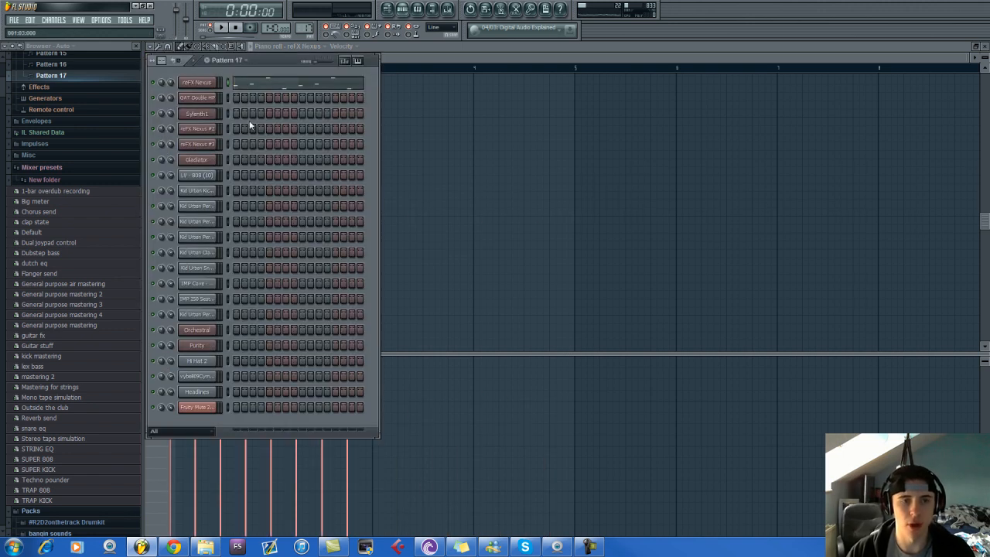
pyautogui.click(212, 84)
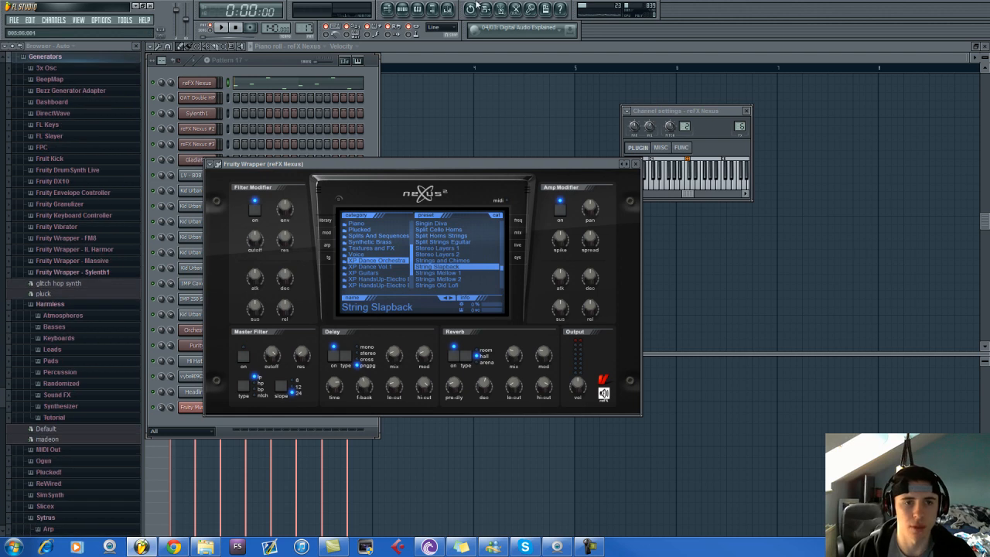
pyautogui.click(448, 10)
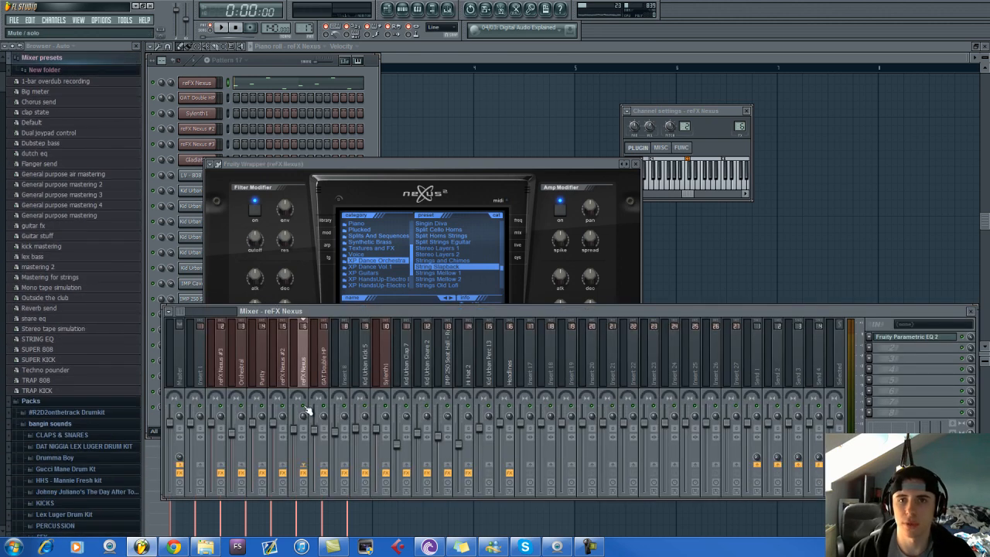
pyautogui.click(180, 352)
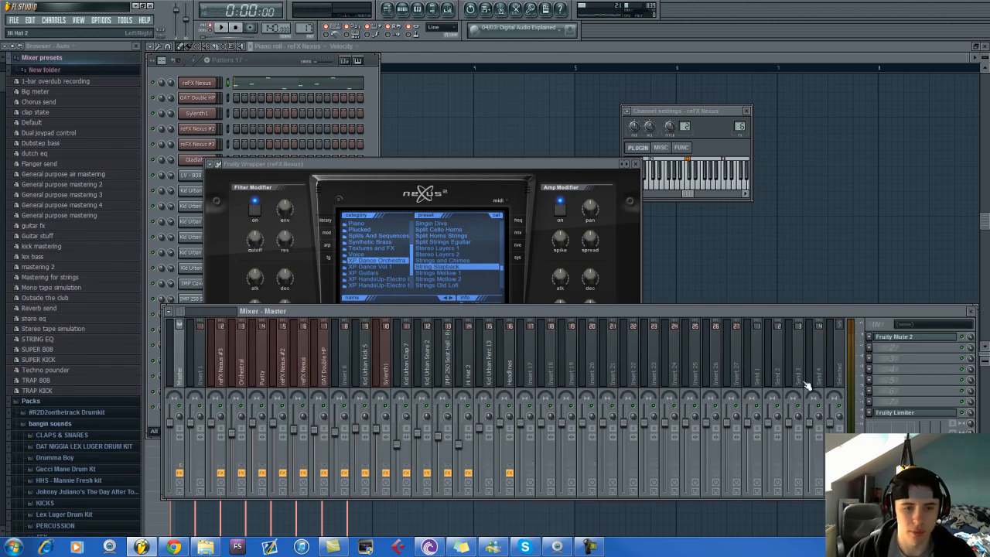
pyautogui.click(878, 352)
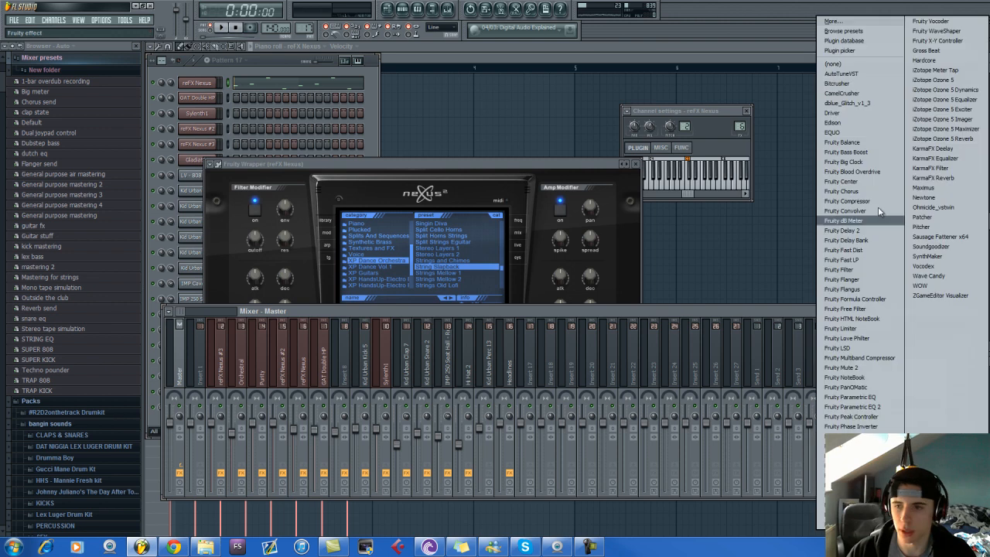
pyautogui.click(834, 128)
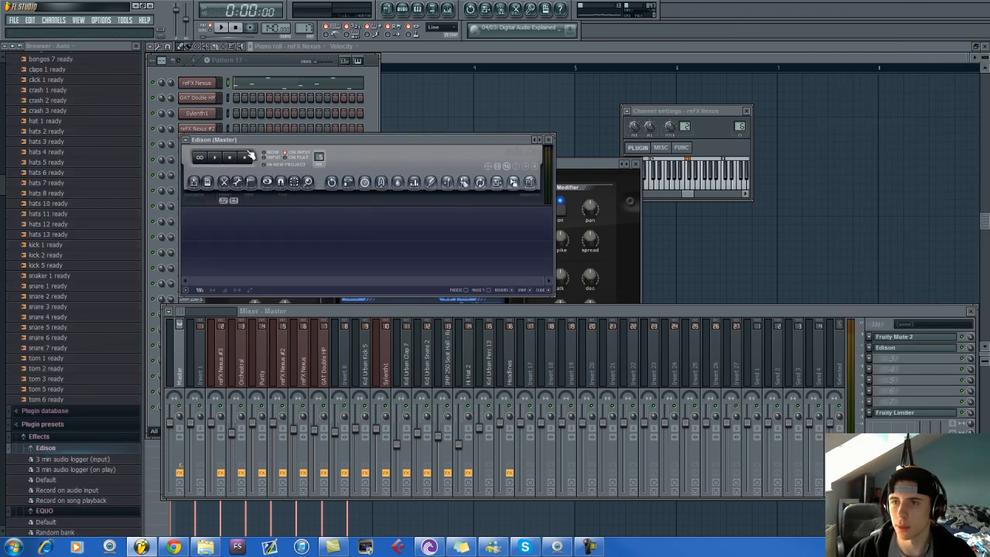
# Disarm Edison's recording and add an A#4 note near the start of bar 4 in Pattern 17's reFX Nexus piano roll.
pyautogui.click(245, 157)
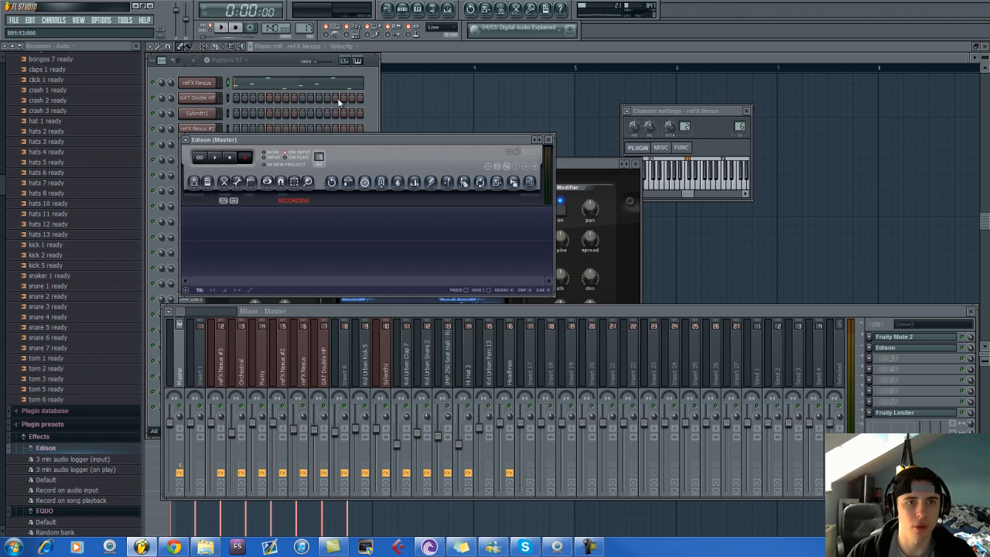
pyautogui.click(230, 158)
pyautogui.click(276, 82)
pyautogui.click(278, 83)
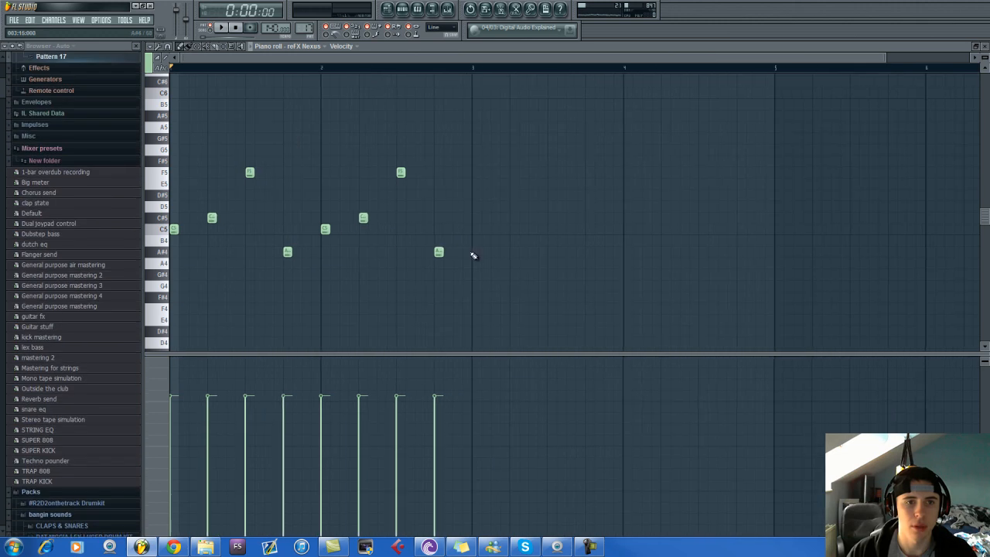
pyautogui.click(647, 253)
# Record the playback of Pattern 17 into Edison on the Master track, and stop playback after the melody.
pyautogui.press('F9')
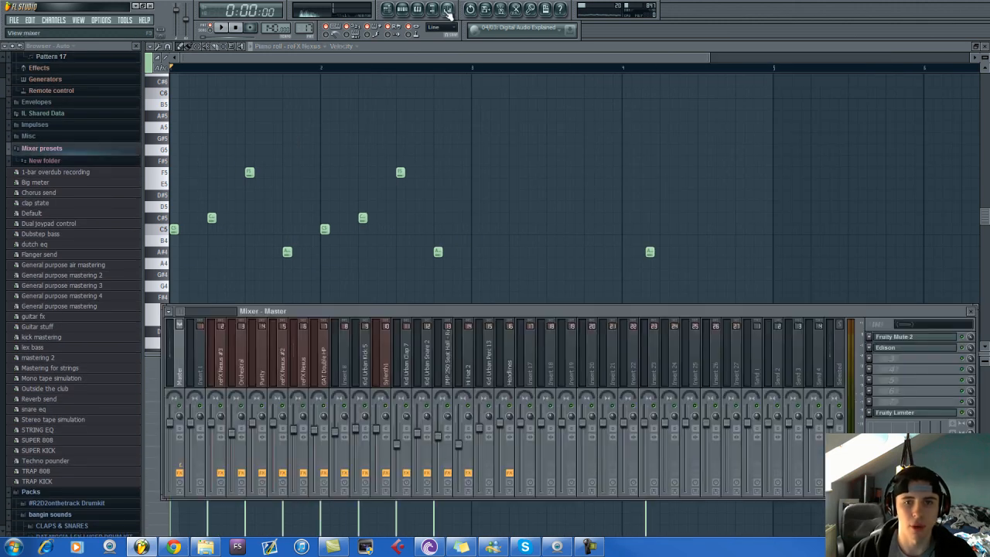
pyautogui.click(911, 352)
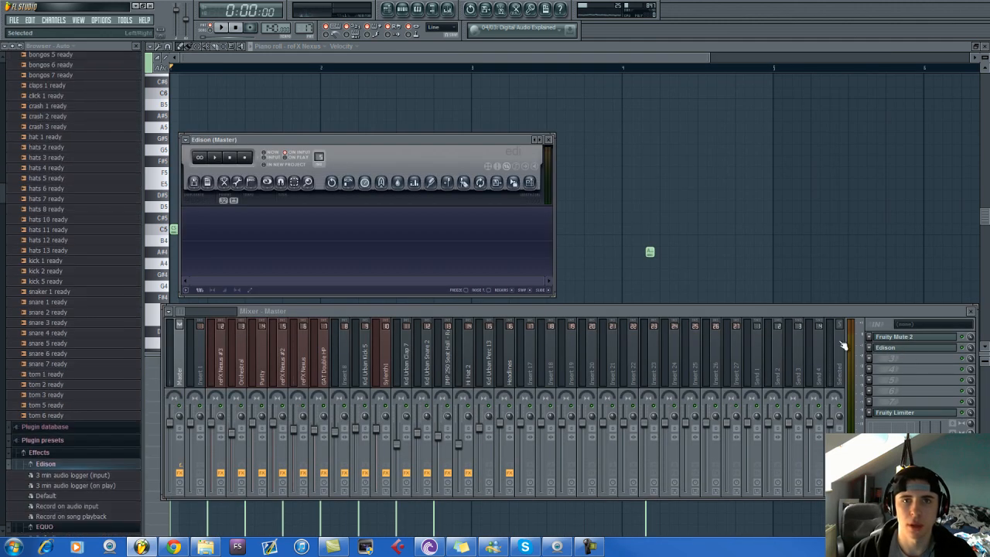
pyautogui.click(245, 157)
pyautogui.click(221, 29)
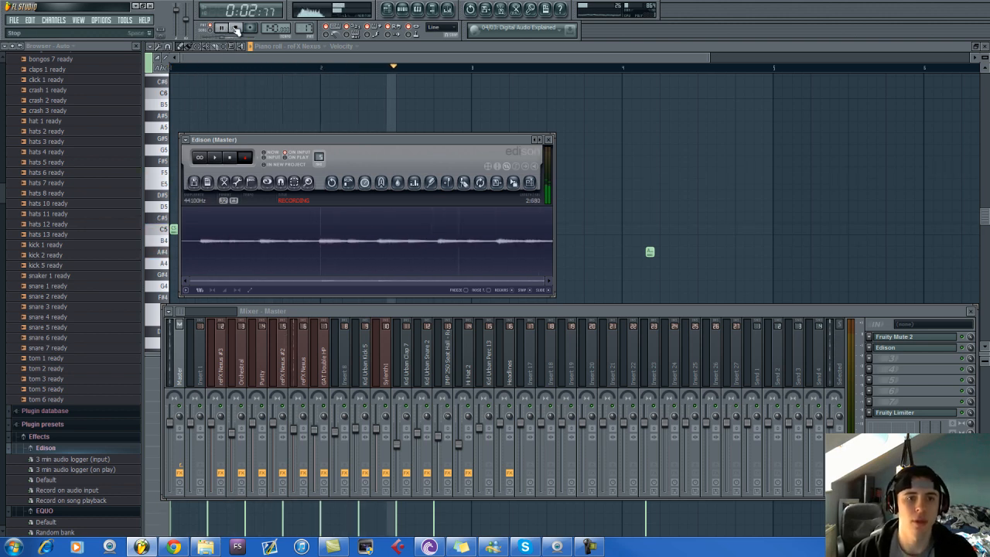
pyautogui.click(237, 28)
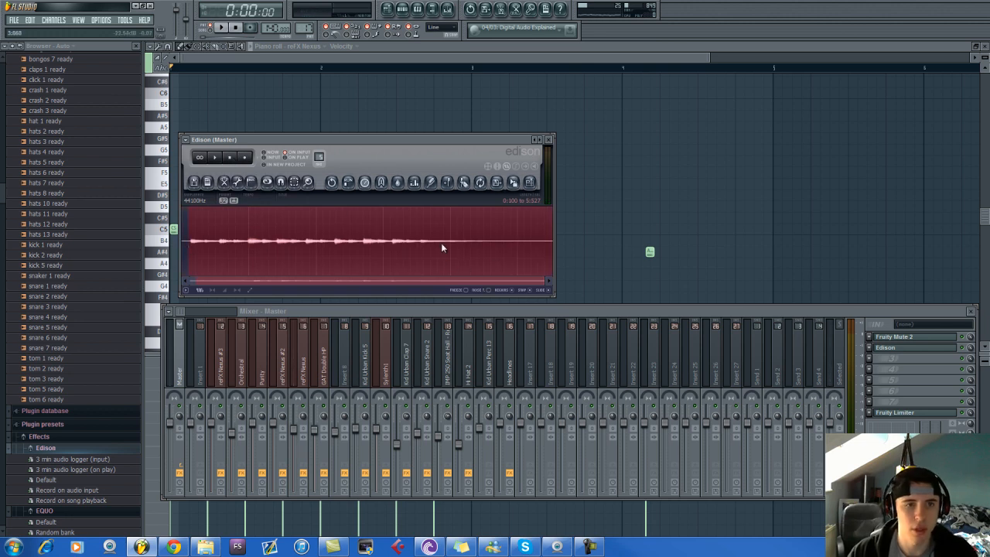
# Limit the selection in Edison to 0:100 to 3:600, auditioning it as a loop.
pyautogui.click(224, 159)
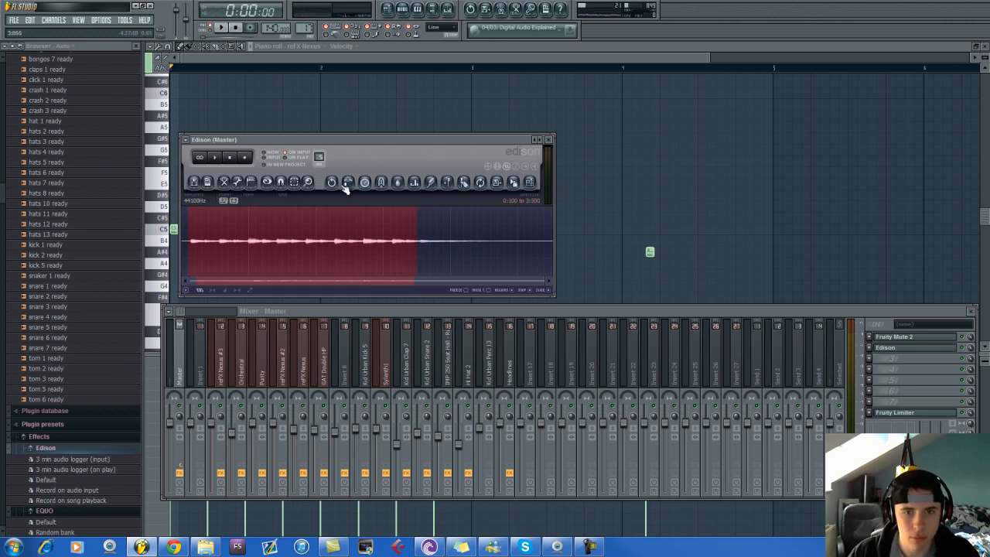
pyautogui.click(201, 159)
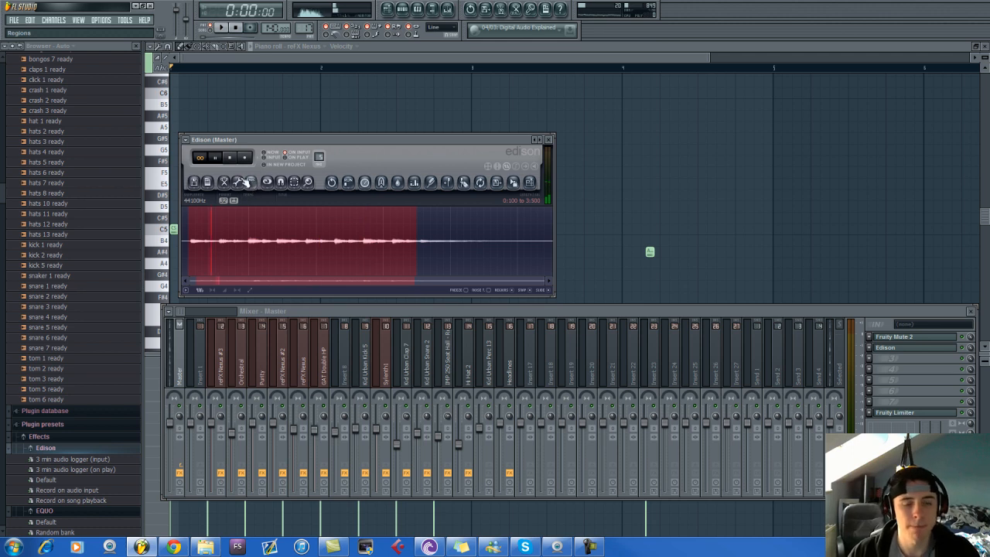
pyautogui.click(229, 158)
pyautogui.click(216, 159)
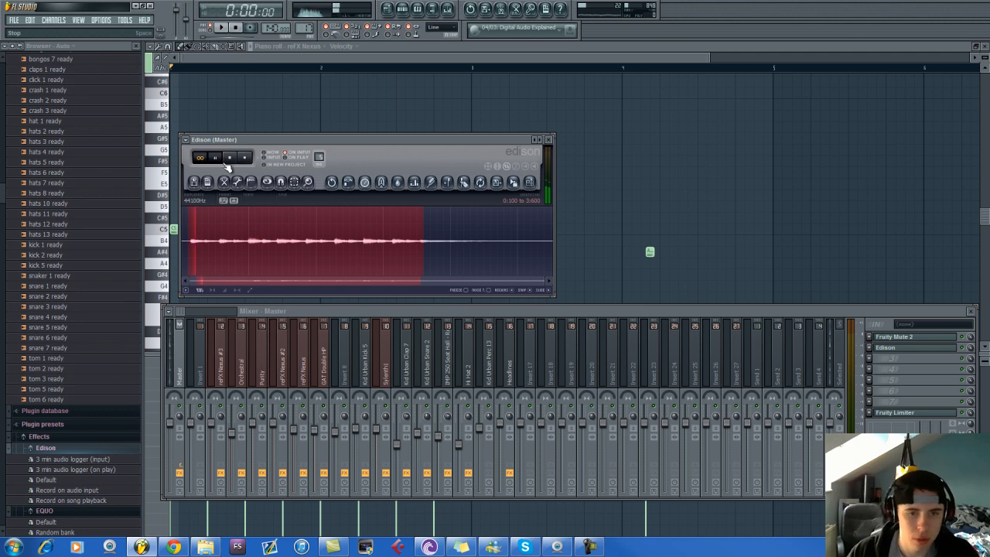
pyautogui.click(232, 158)
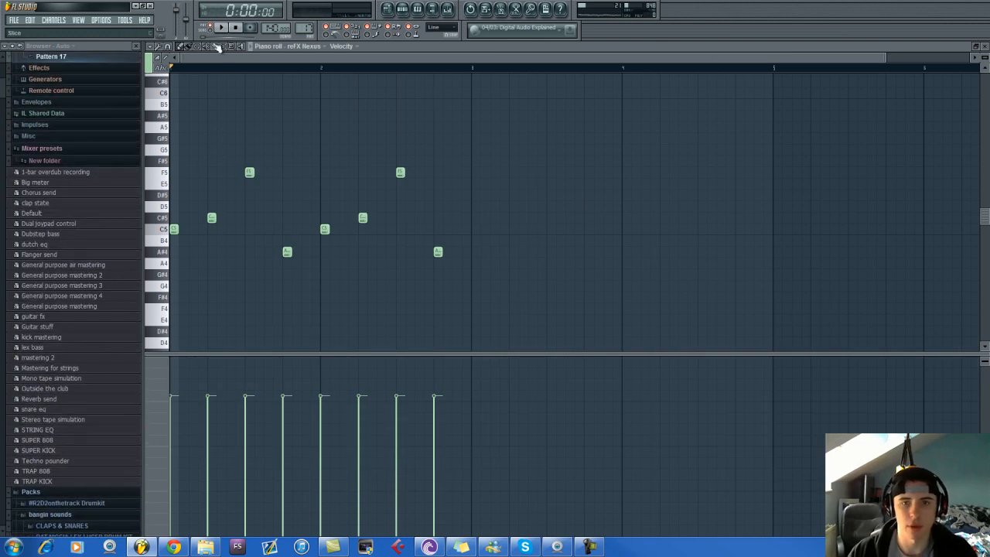
# Delete all melody notes from Pattern 17's reFX Nexus piano roll.
pyautogui.moveTo(532, 146); pyautogui.dragTo(101, 267)
pyautogui.press('Delete')
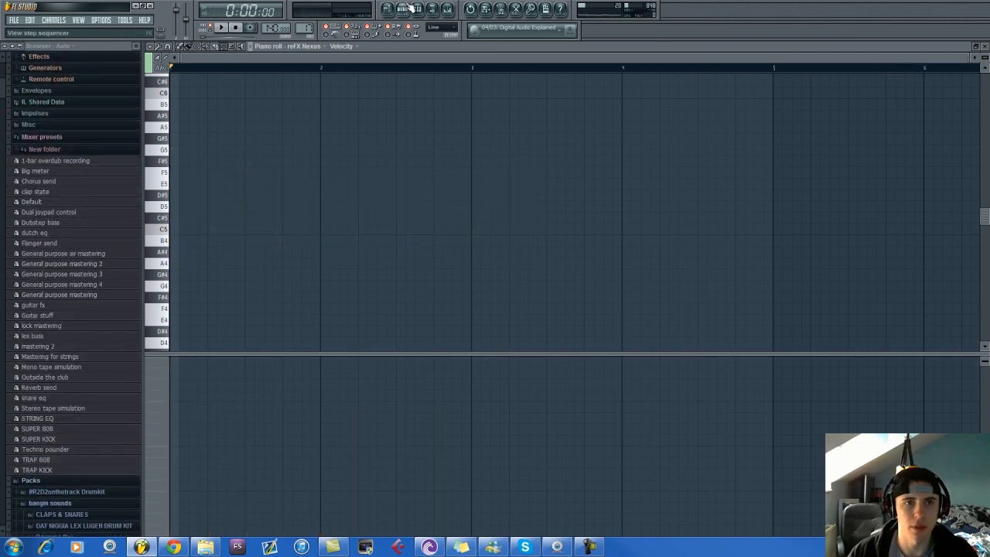
# Reverse the selected part of the Edison recording and play it back to check it.
pyautogui.click(447, 9)
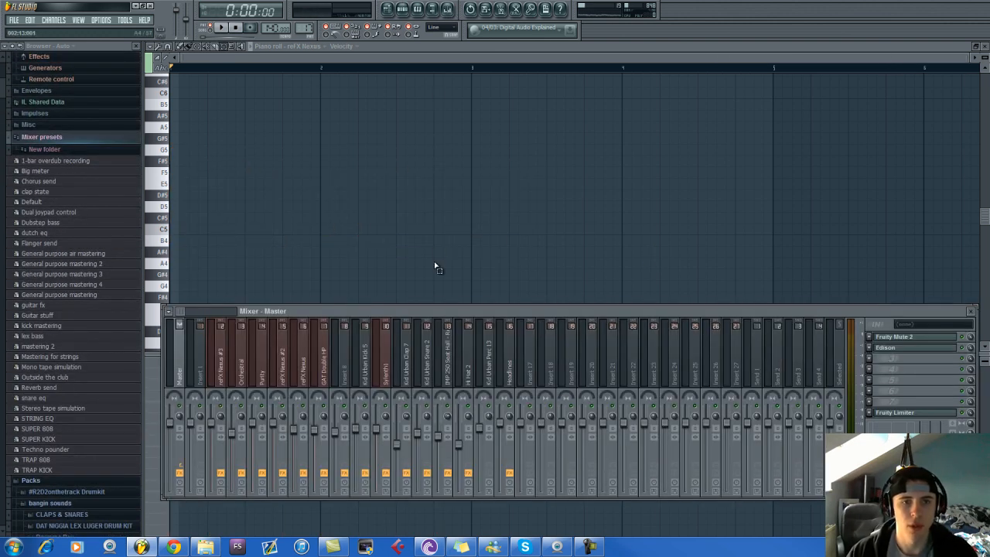
pyautogui.click(909, 350)
pyautogui.click(237, 182)
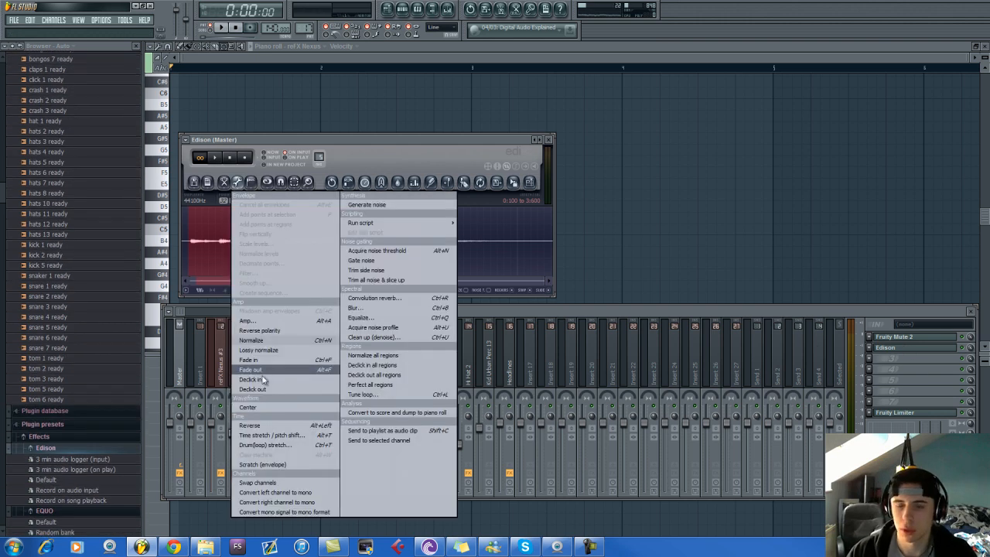
pyautogui.click(249, 425)
pyautogui.click(216, 157)
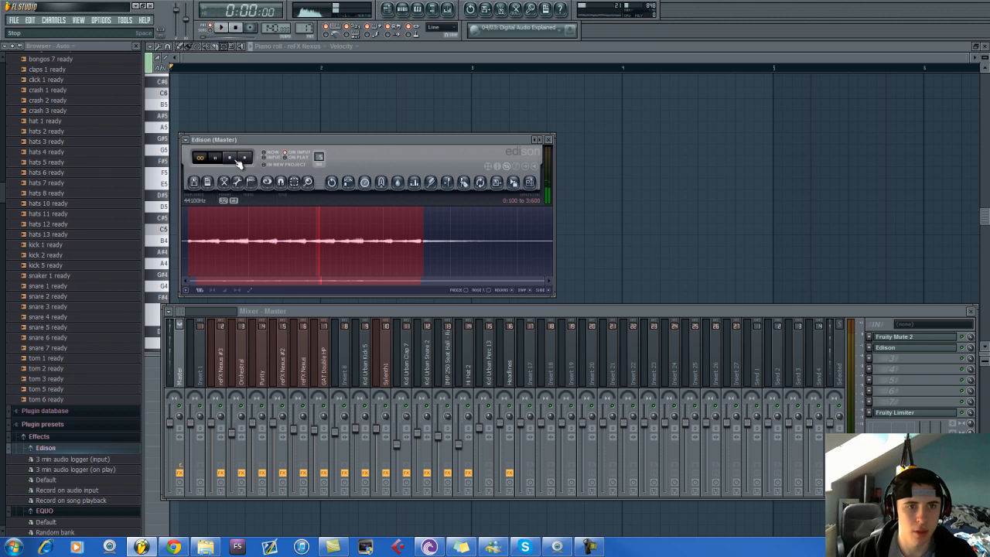
pyautogui.click(239, 160)
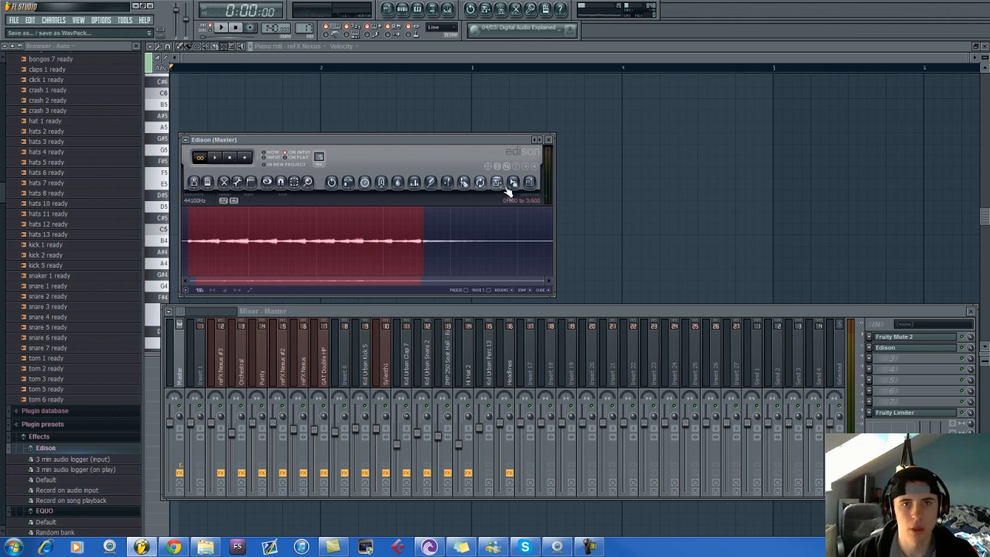
# Place the reversed Edison selection in the playlist as an audio clip on Track 5, starting at bar 39.
pyautogui.click(390, 8)
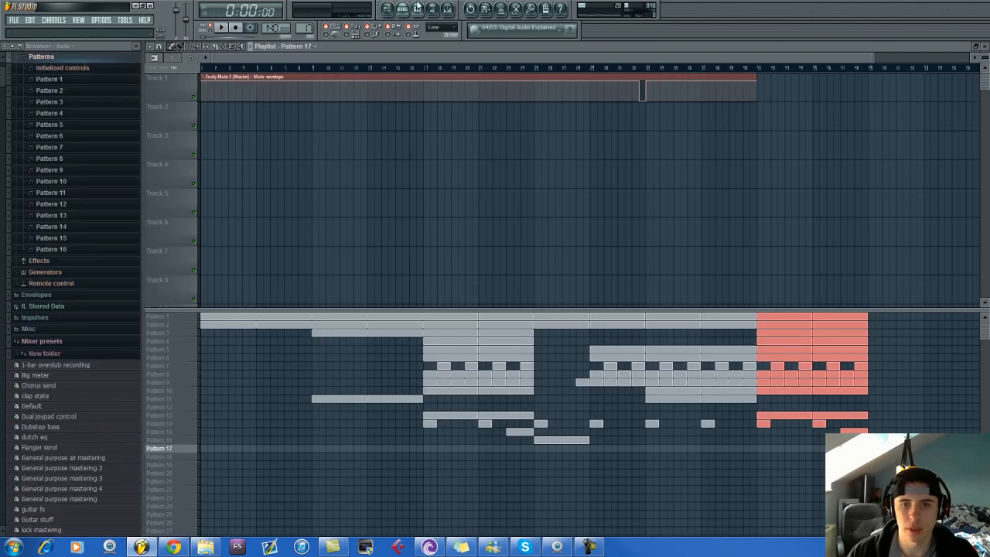
pyautogui.click(447, 8)
pyautogui.click(897, 348)
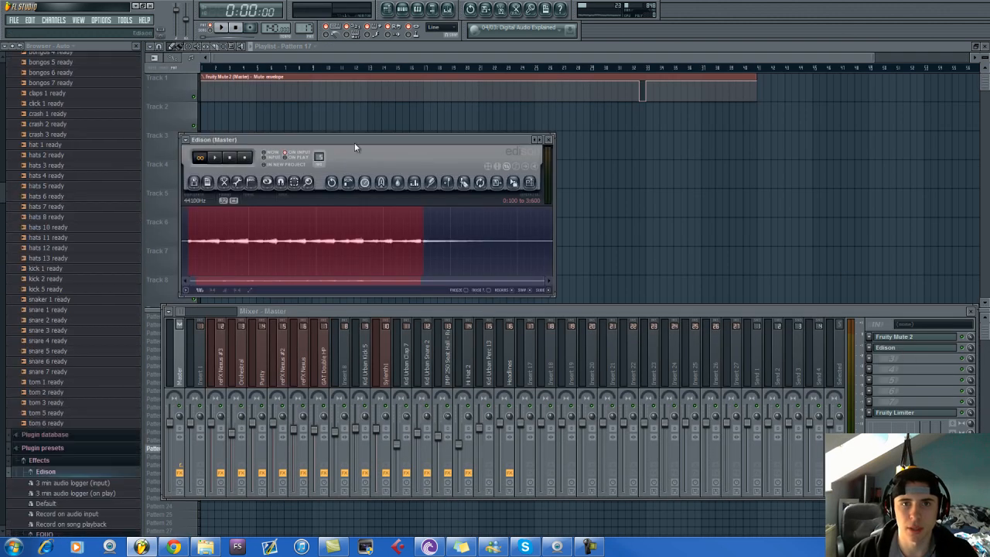
pyautogui.moveTo(674, 209); pyautogui.dragTo(758, 203)
pyautogui.scroll(3, 735, 290)
pyautogui.scroll(2, 811, 258)
pyautogui.scroll(-2, 412, 325)
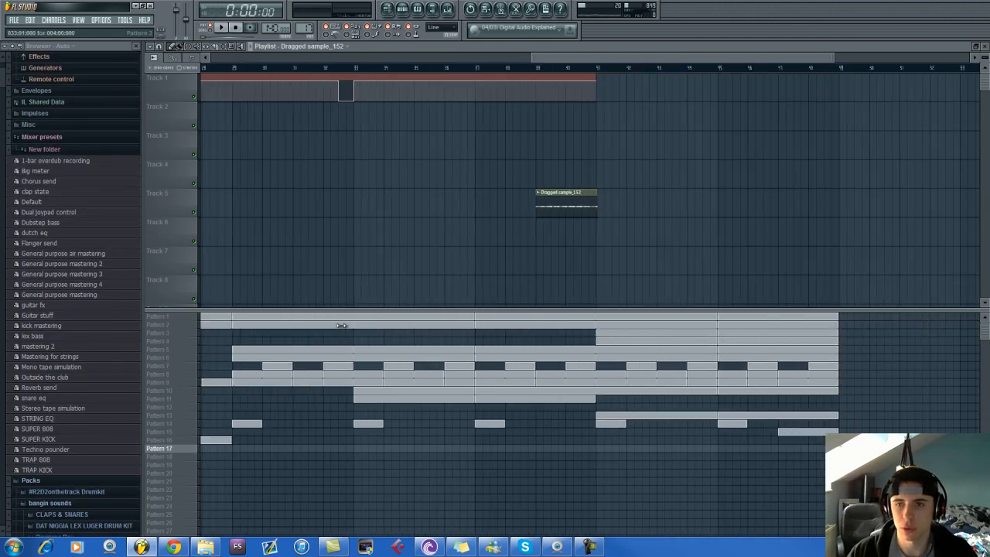
# Replace Pattern 1's block at bar 37 with a Pattern 1 clip on Track 6 shortened to two bars.
pyautogui.click(187, 318)
pyautogui.click(481, 237)
pyautogui.moveTo(596, 240); pyautogui.dragTo(534, 242)
pyautogui.rightClick(518, 319)
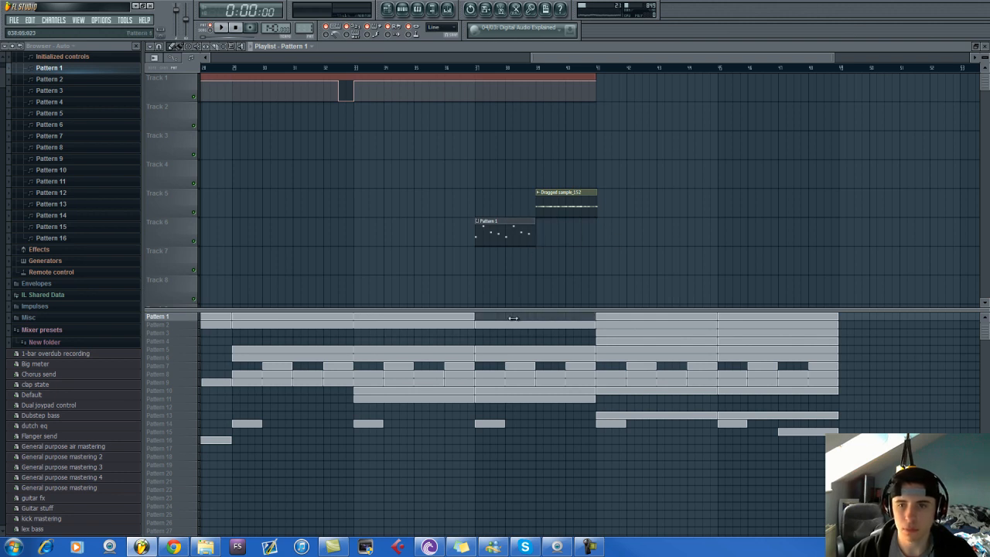
# Replace Pattern 2's block at bar 37 with a Pattern 2 clip on Track 4 shortened to about two bars.
pyautogui.click(172, 325)
pyautogui.click(486, 161)
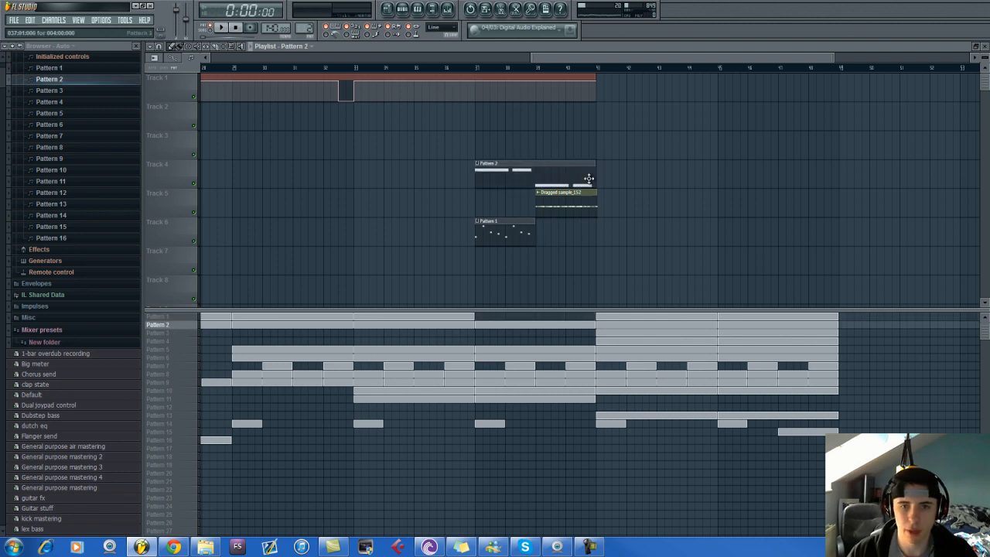
pyautogui.moveTo(594, 181); pyautogui.dragTo(530, 184)
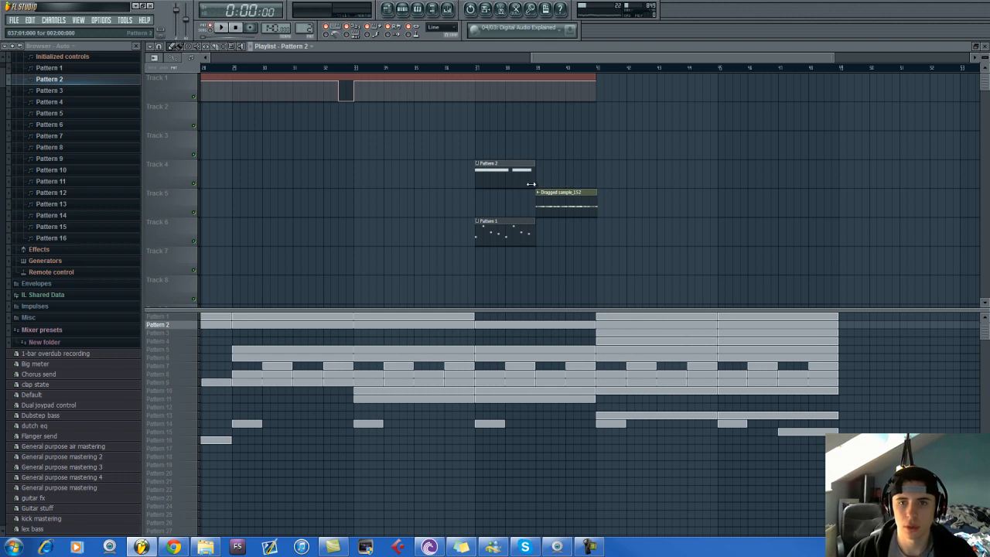
pyautogui.scroll(3, 548, 159)
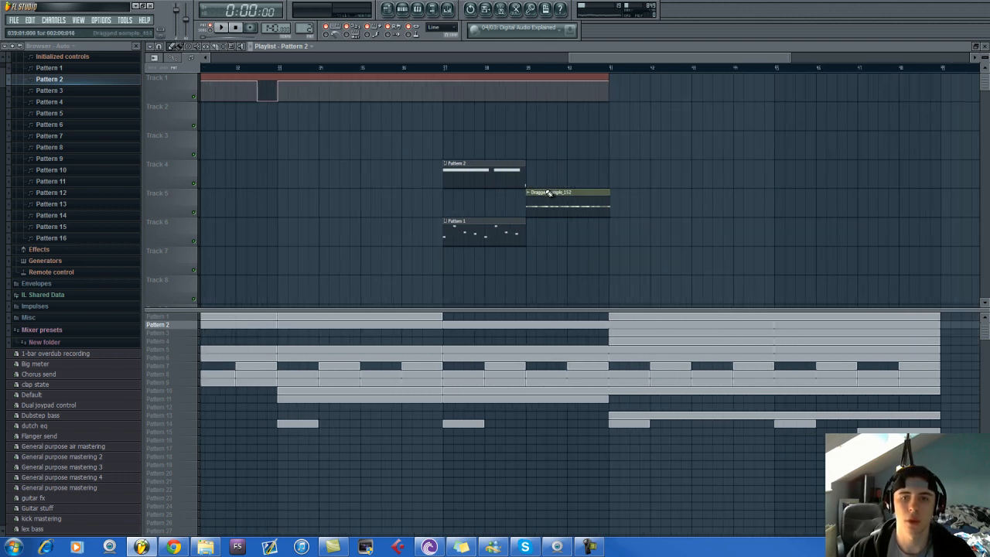
pyautogui.scroll(-3, 533, 325)
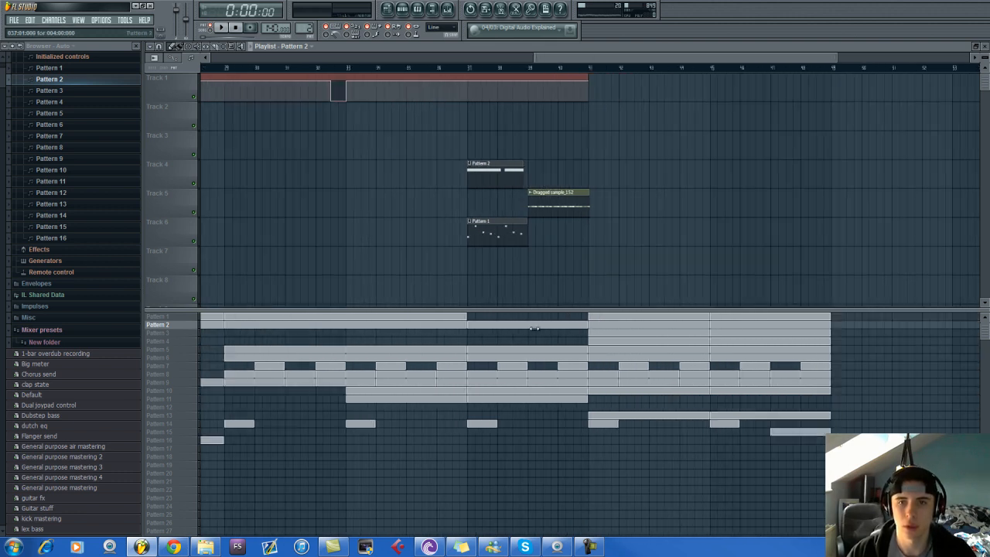
# Replace Pattern 5's block at bar 37 with a Pattern 5 clip on Track 3 shortened to two bars.
pyautogui.click(165, 349)
pyautogui.click(468, 137)
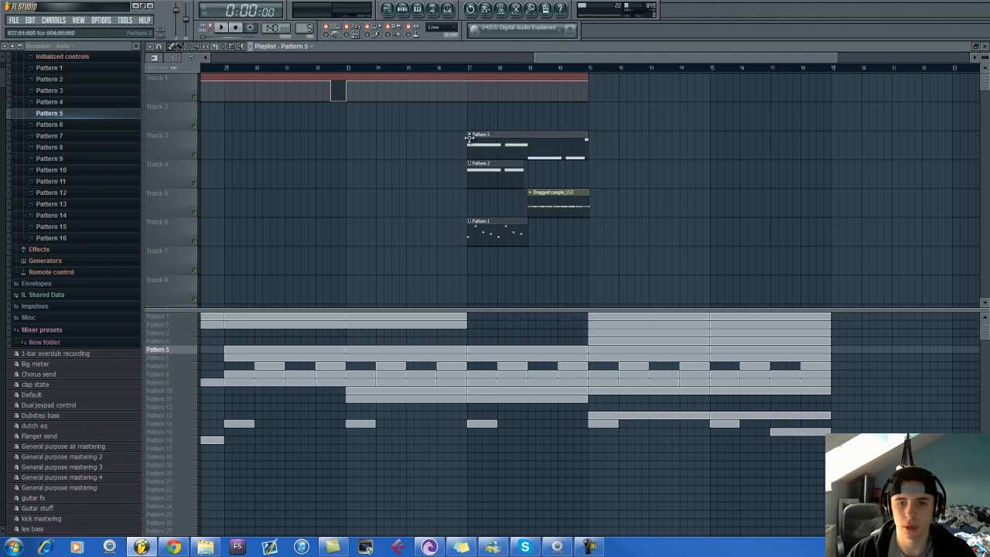
pyautogui.moveTo(587, 151); pyautogui.dragTo(532, 160)
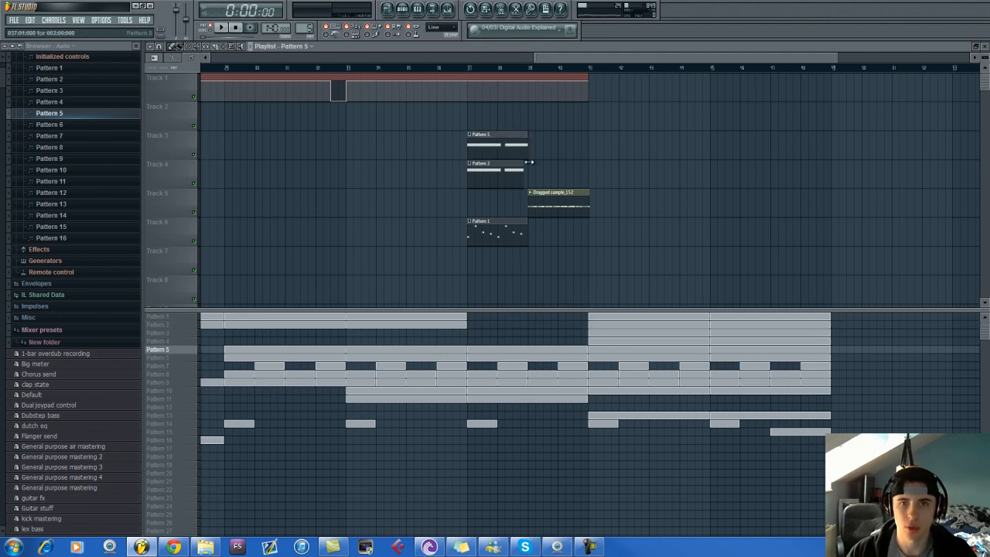
pyautogui.rightClick(501, 349)
# Replace Pattern 6's block at bar 37 with a Pattern 6 clip on Track 7 shortened to two bars.
pyautogui.click(177, 358)
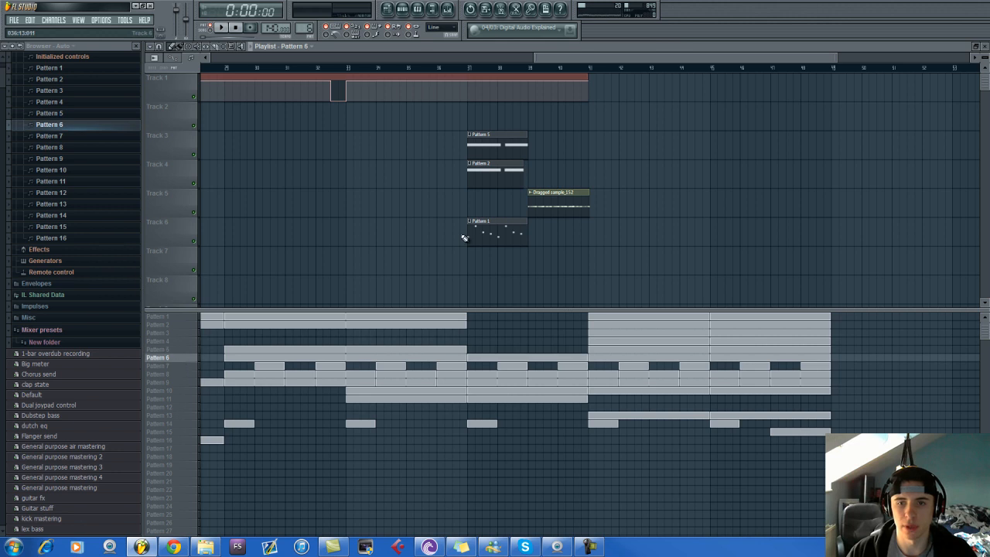
pyautogui.click(468, 258)
pyautogui.click(594, 266)
pyautogui.rightClick(606, 265)
pyautogui.moveTo(587, 257); pyautogui.dragTo(523, 265)
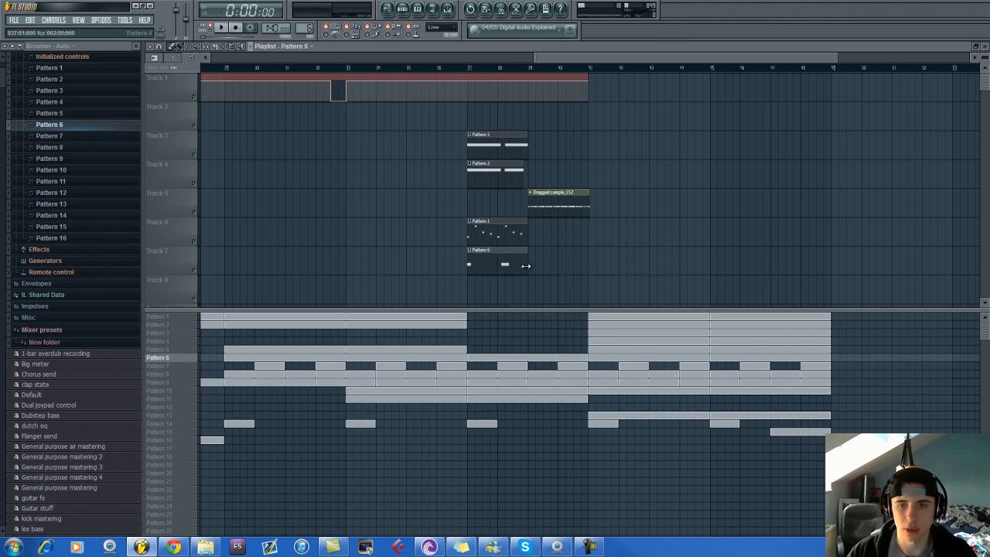
pyautogui.rightClick(535, 358)
# Remove the Pattern 7, 8 and 9 blocks from bars 39 and 40.
pyautogui.rightClick(562, 366)
pyautogui.rightClick(564, 374)
pyautogui.rightClick(557, 383)
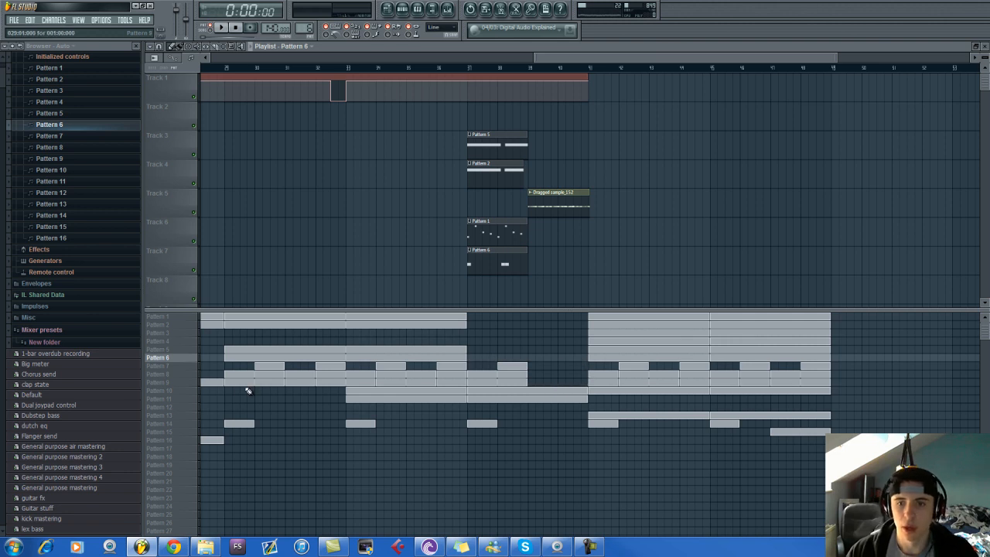
# Replace Pattern 10's block at bar 37 with a Pattern 10 clip on Track 8 shortened to two bars.
pyautogui.click(168, 391)
pyautogui.click(475, 291)
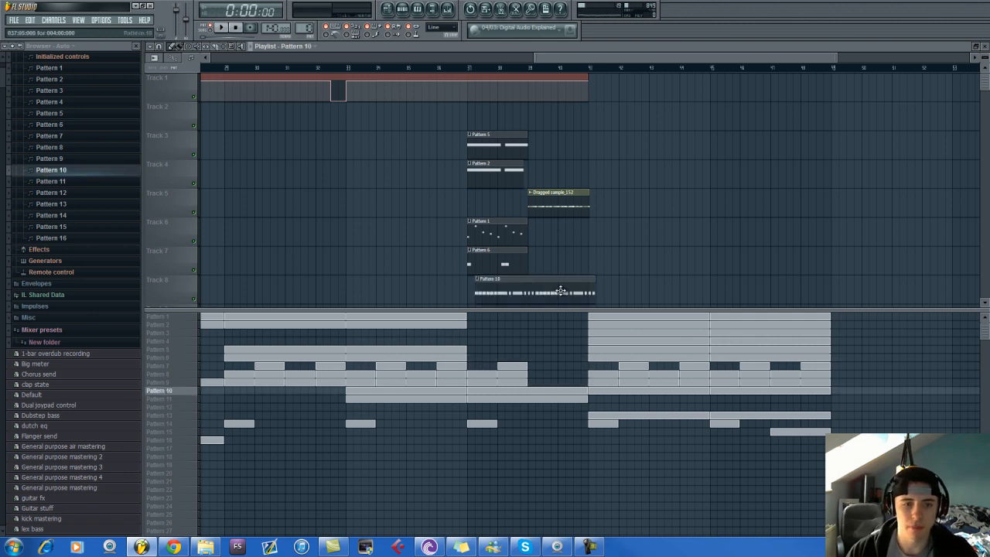
pyautogui.moveTo(586, 294); pyautogui.dragTo(535, 296)
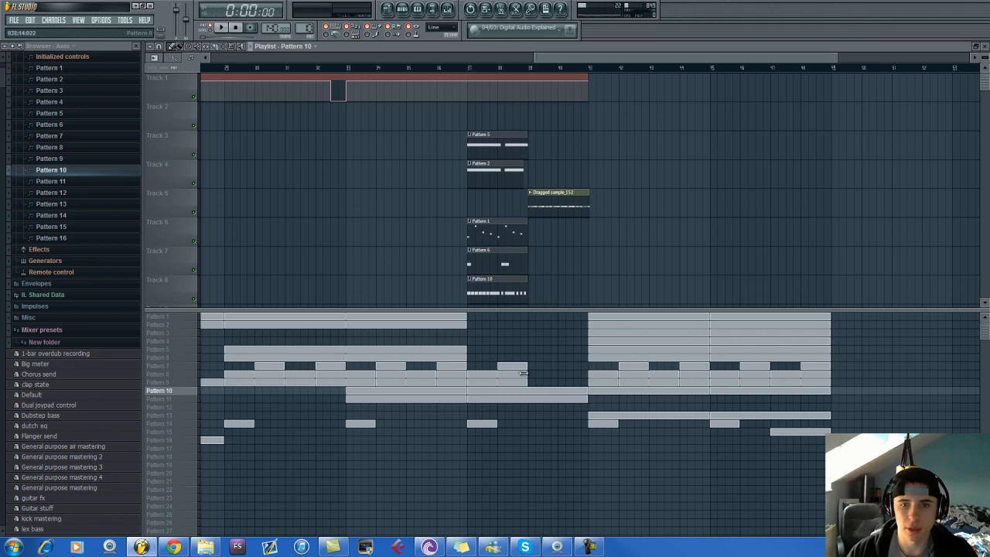
# Replace Pattern 11's block at bar 37 with a two-bar Pattern 11 clip on Track 2, and set the playback start there.
pyautogui.click(181, 400)
pyautogui.click(476, 120)
pyautogui.moveTo(562, 126); pyautogui.dragTo(527, 126)
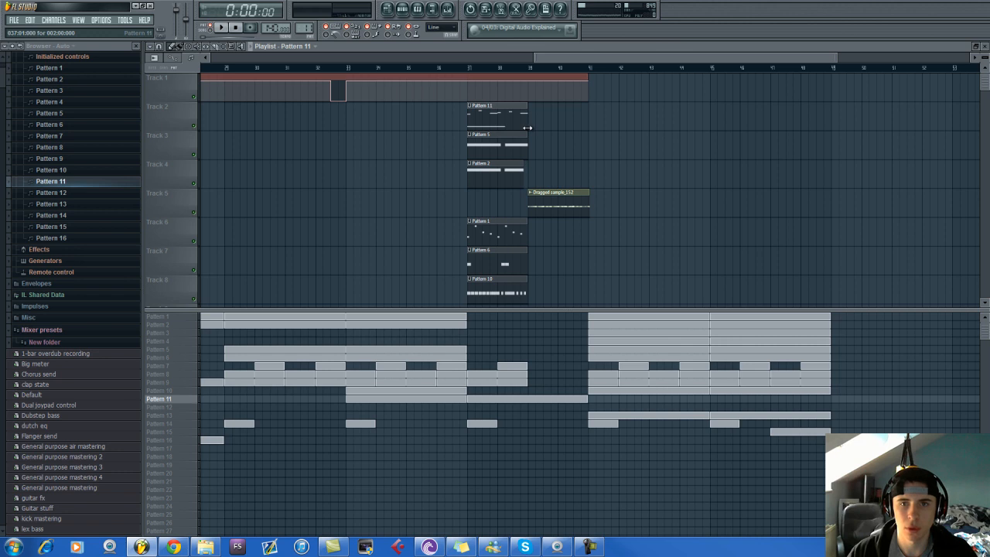
pyautogui.click(466, 69)
pyautogui.rightClick(556, 399)
# Play the song from about bar 37 through the reversed sample, and stop after the following section begins.
pyautogui.press('space')
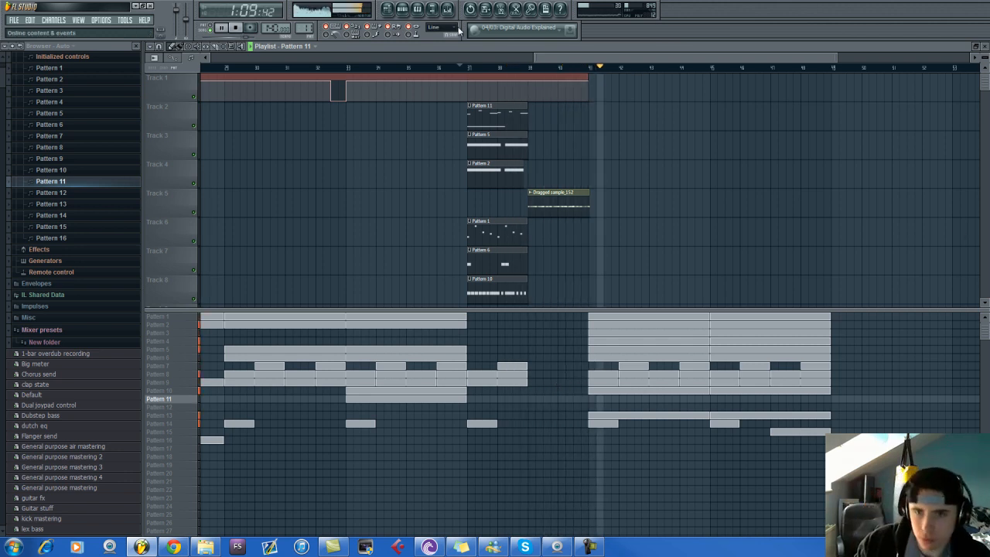
pyautogui.scroll(3, 580, 59)
pyautogui.scroll(2, 526, 193)
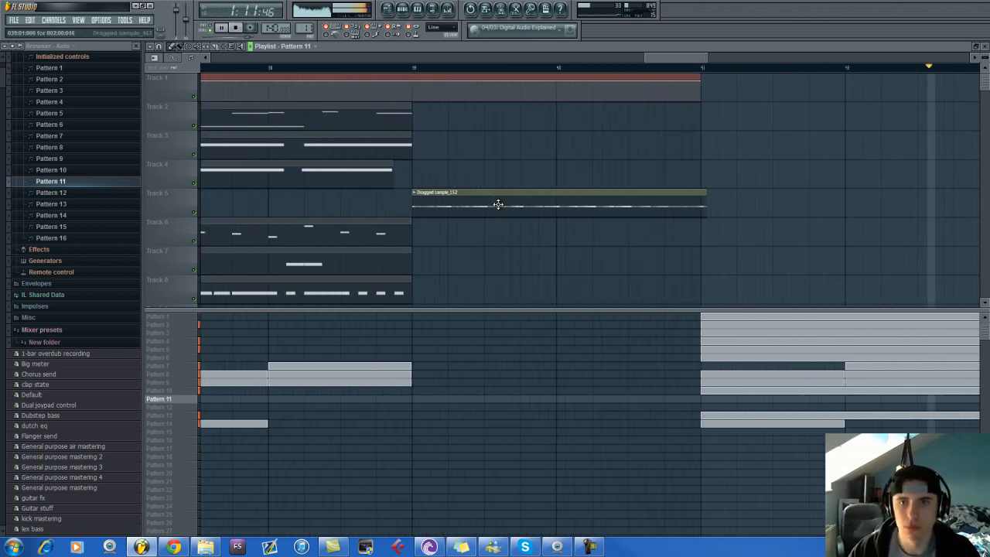
pyautogui.press('space')
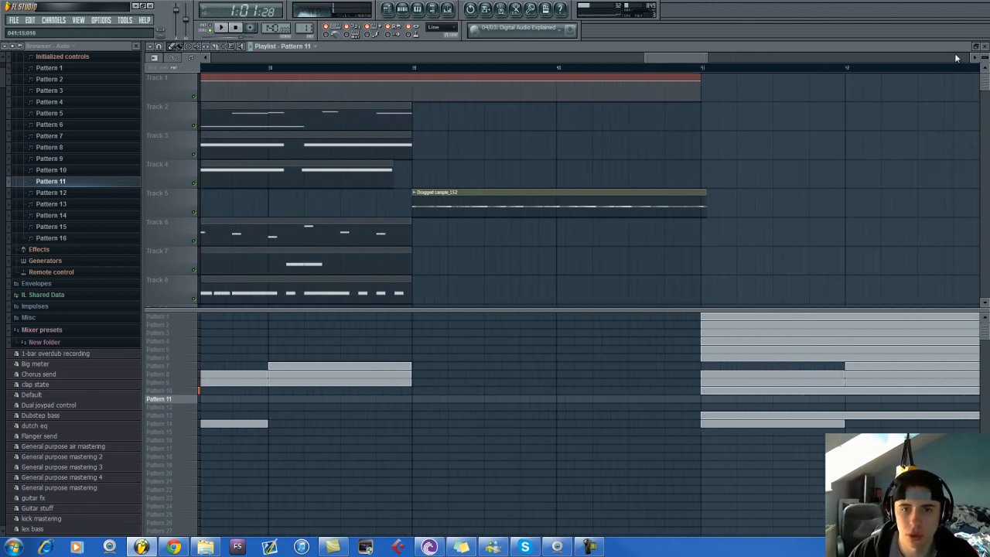
# Normalize the Dragged sample_152 audio clip in its channel settings.
pyautogui.scroll(3, 778, 163)
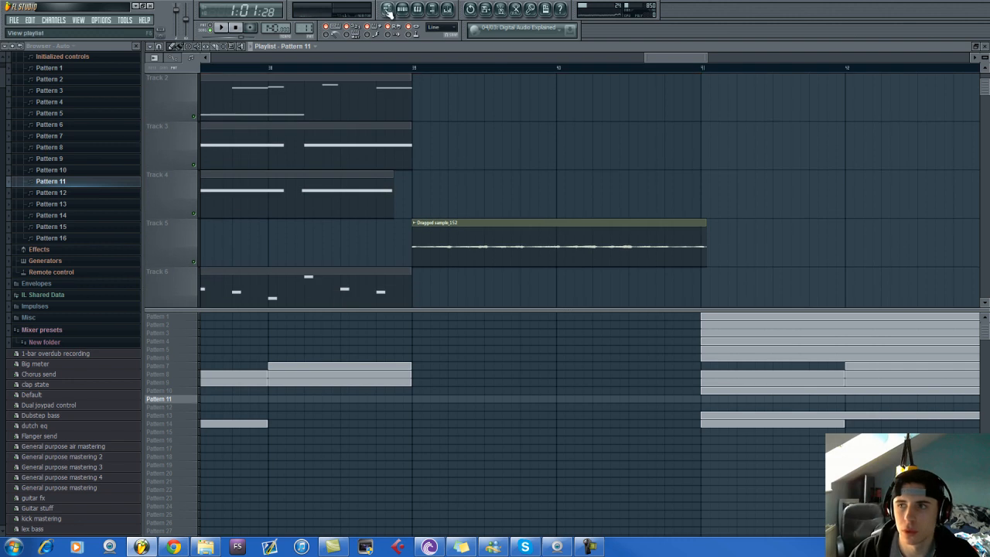
pyautogui.click(402, 8)
pyautogui.click(185, 415)
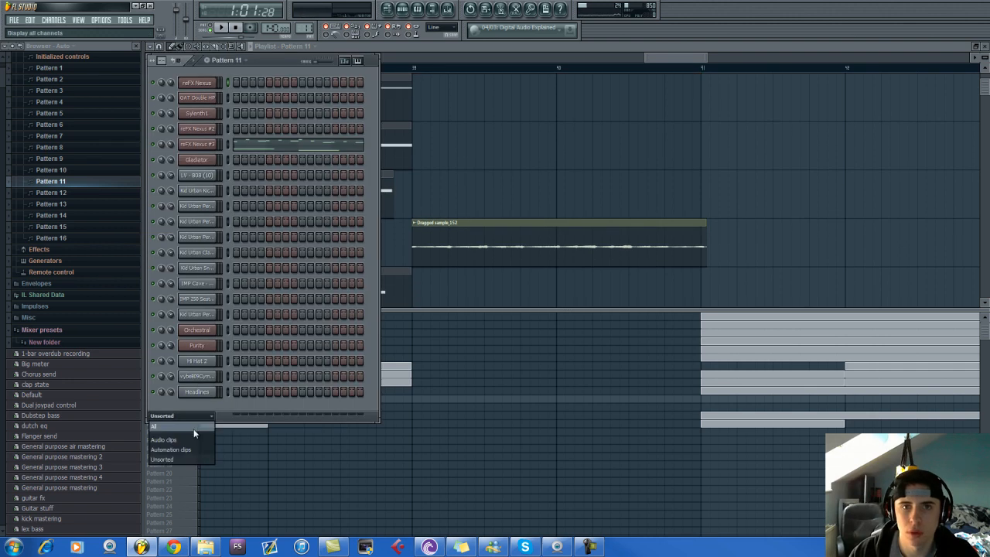
pyautogui.click(178, 437)
pyautogui.click(197, 82)
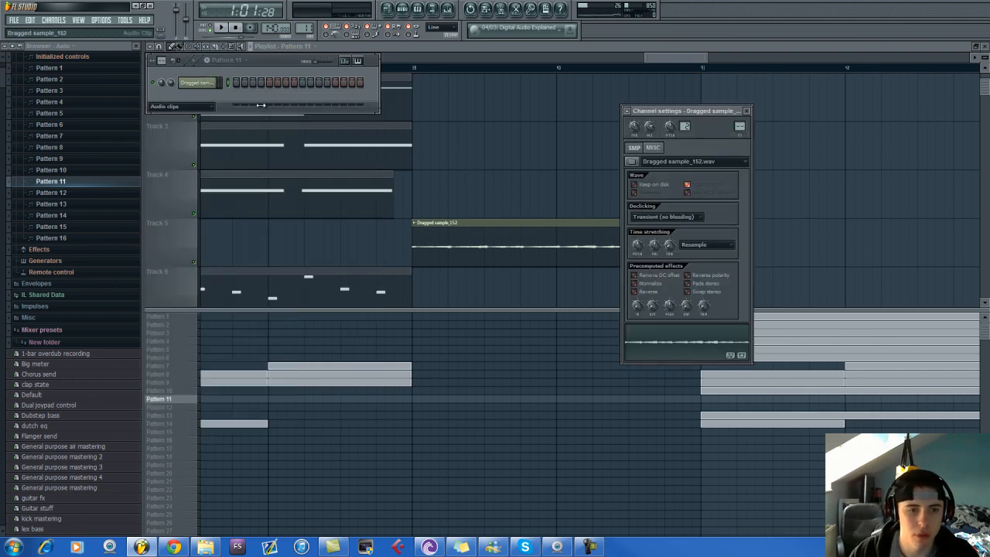
pyautogui.click(651, 284)
pyautogui.click(444, 158)
pyautogui.scroll(3, 470, 139)
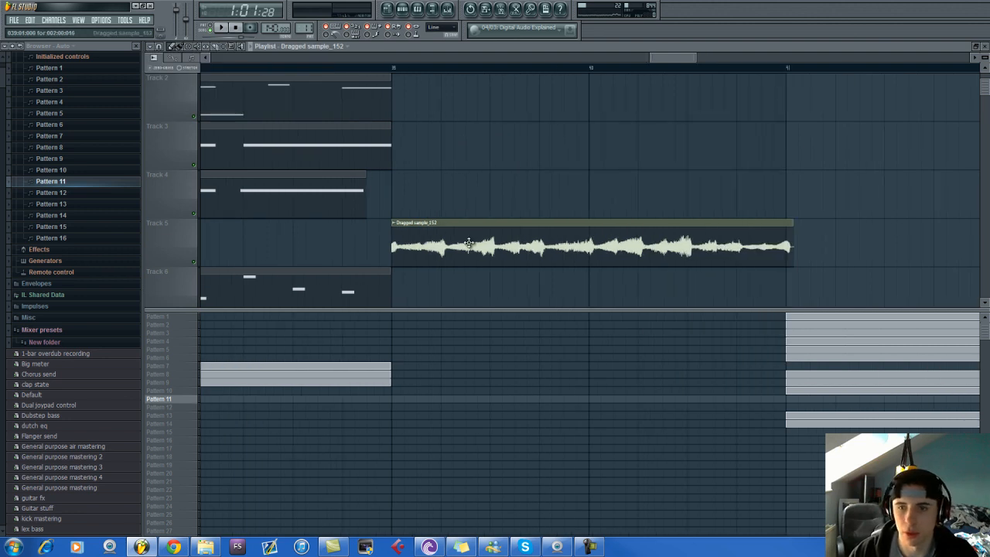
# Play the song from just before bar 39 to audition the start of the normalized sample, and stop.
pyautogui.click(407, 9)
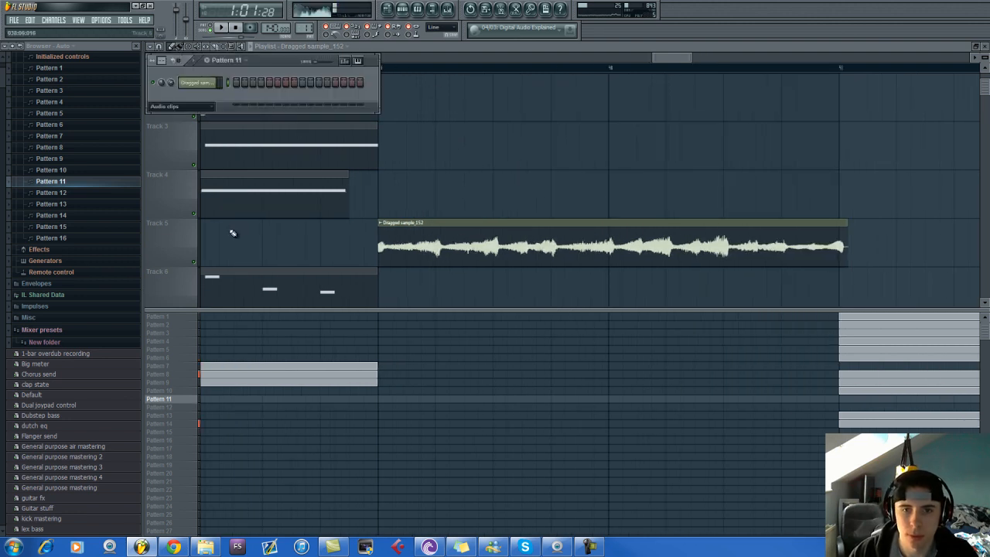
pyautogui.press('space')
pyautogui.moveTo(657, 60)
pyautogui.mouseDown()
pyautogui.moveTo(644, 60)
pyautogui.moveTo(656, 58)
pyautogui.mouseUp()
pyautogui.click(605, 68)
pyautogui.press('space')
# Trim the beginning of the Dragged sample_152 clip while keeping it starting at bar 39, and play the transition to check it.
pyautogui.scroll(3, 580, 244)
pyautogui.scroll(-2, 515, 251)
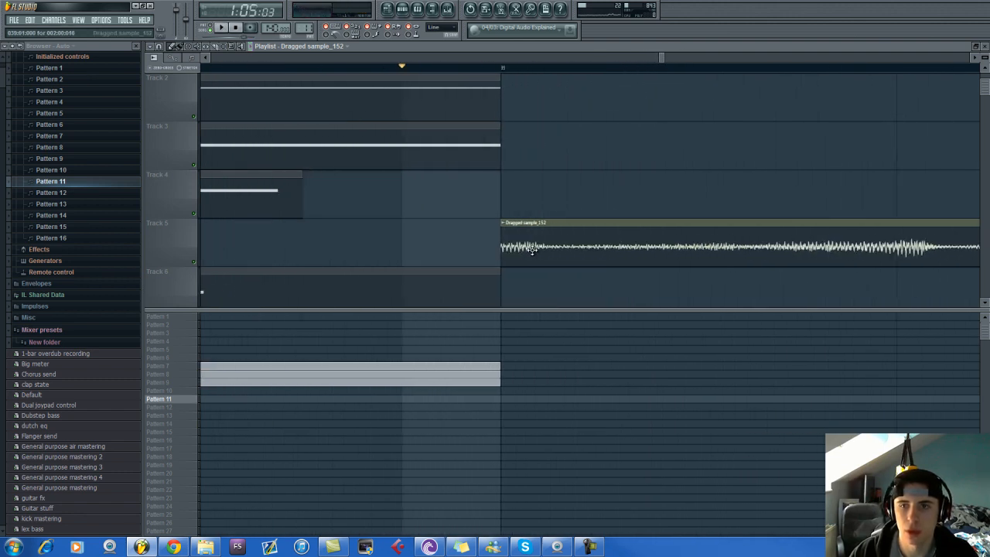
pyautogui.moveTo(504, 246); pyautogui.dragTo(560, 248)
pyautogui.press('space')
pyautogui.scroll(-3, 561, 248)
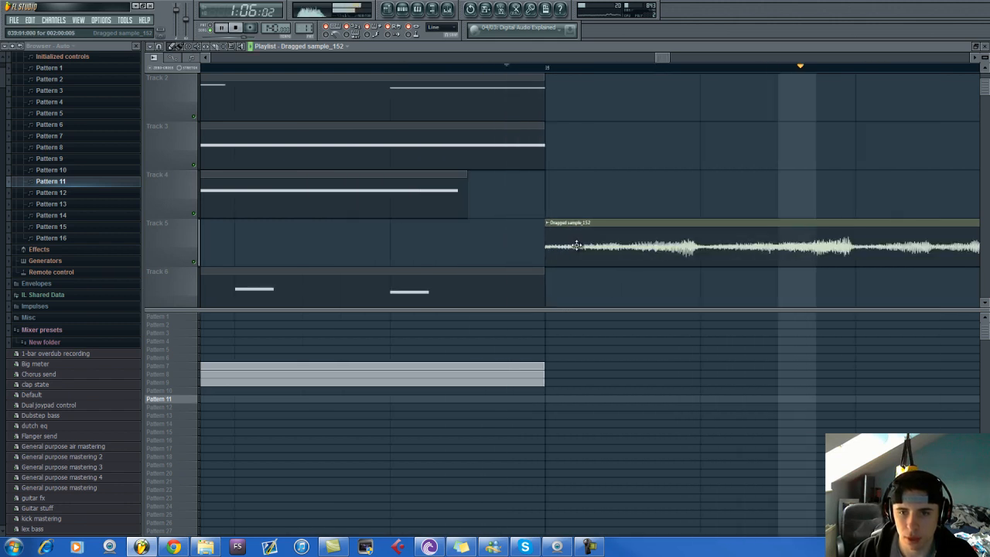
pyautogui.scroll(-2, 618, 65)
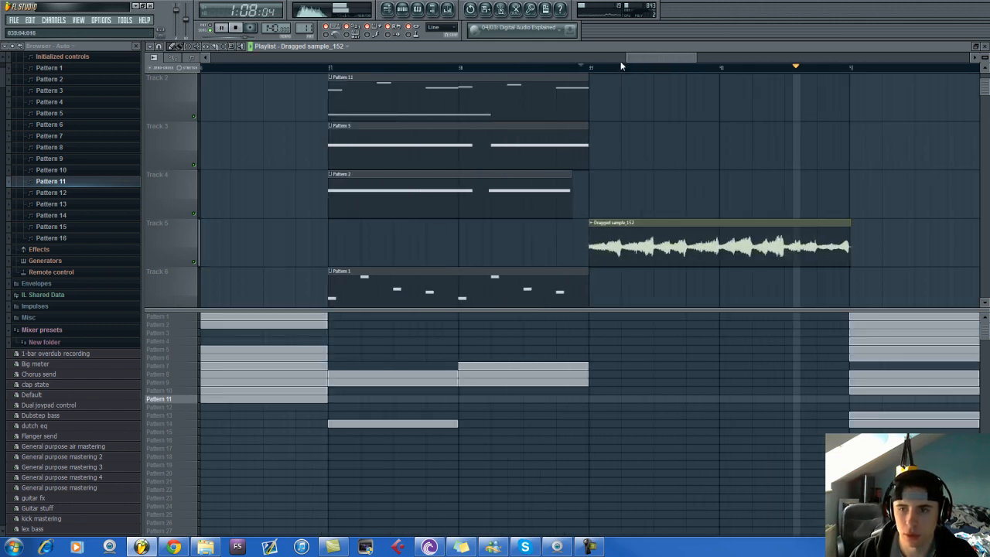
pyautogui.scroll(-2, 643, 66)
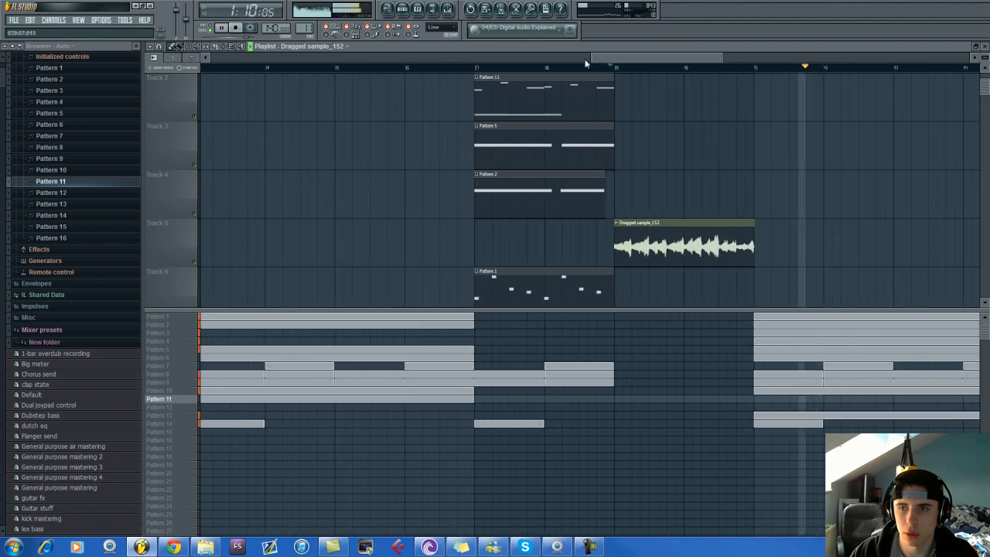
# Lower the Dragged sample_152 channel's volume and assign the channel to a free mixer track.
pyautogui.press('F6')
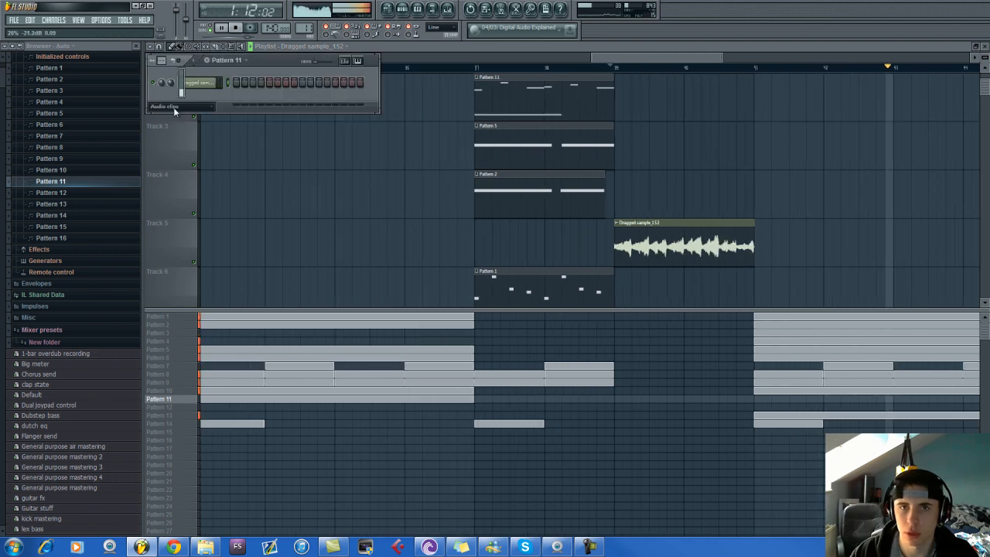
pyautogui.press('space')
pyautogui.click(201, 83)
pyautogui.click(628, 111)
pyautogui.click(645, 134)
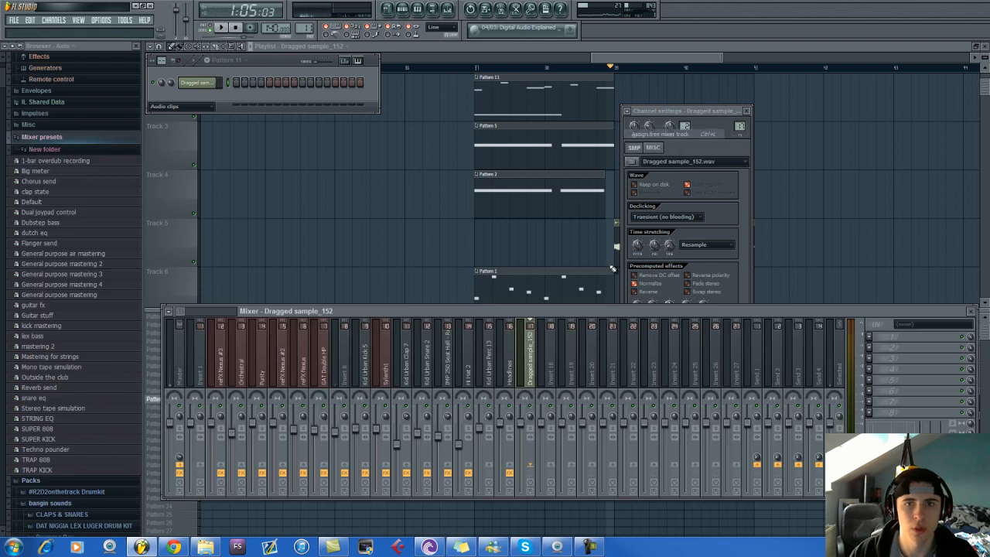
# Add KarmaFX Reverb to the Dragged sample_152 mixer track and slightly lower the track's fader during playback.
pyautogui.click(870, 345)
pyautogui.click(931, 179)
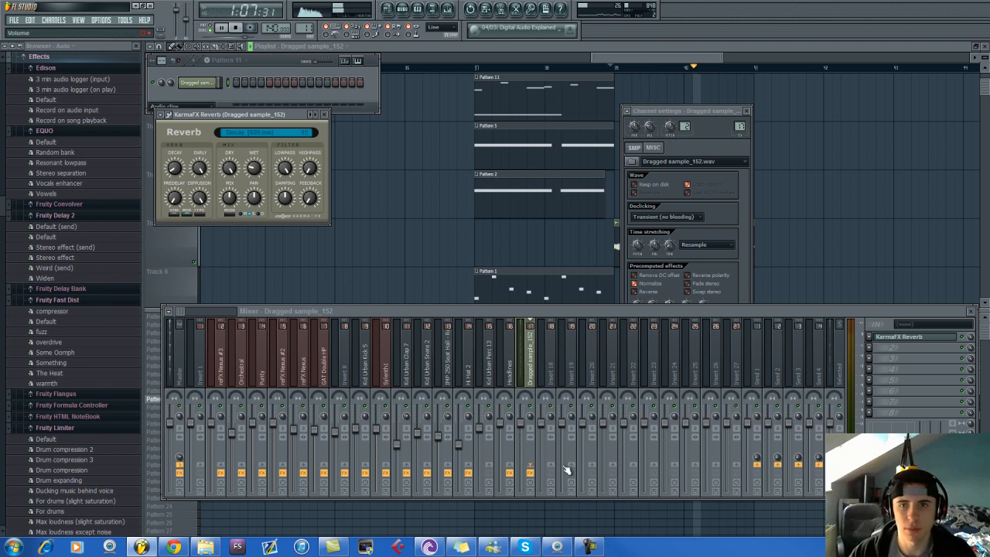
pyautogui.moveTo(527, 432); pyautogui.dragTo(526, 442)
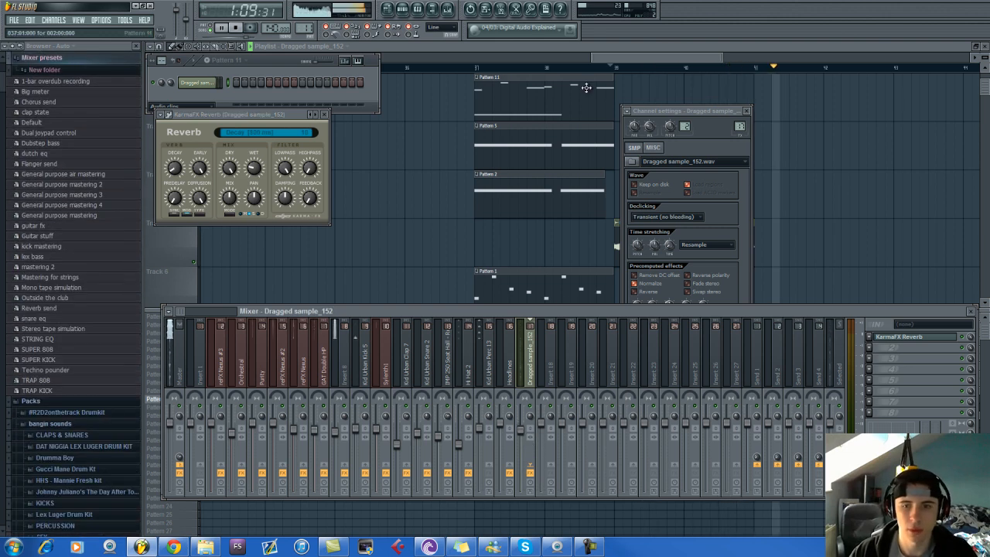
# Stop the song playback and switch to the empty Pattern 17.
pyautogui.click(91, 60)
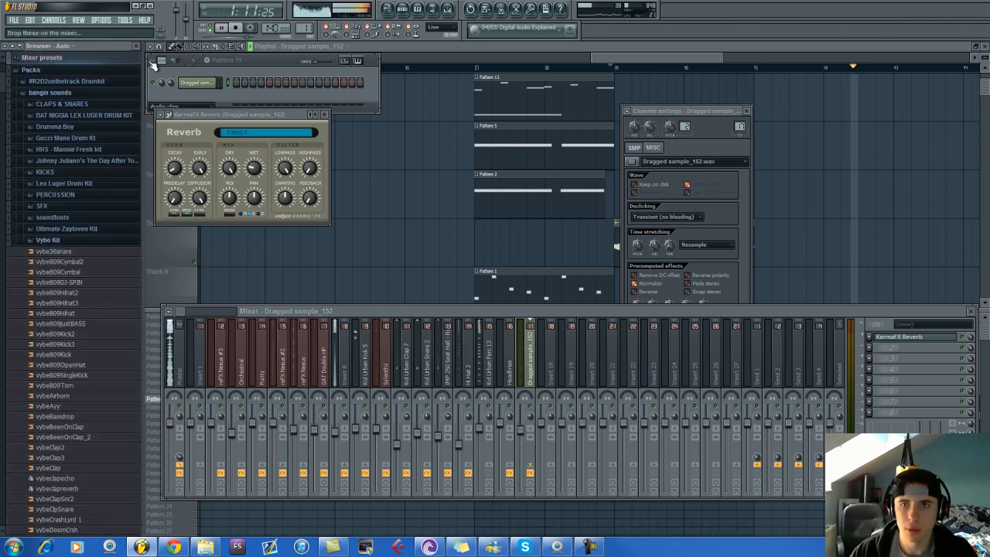
pyautogui.click(270, 62)
pyautogui.press('space')
pyautogui.rightClick(308, 27)
pyautogui.click(340, 60)
pyautogui.press('Return')
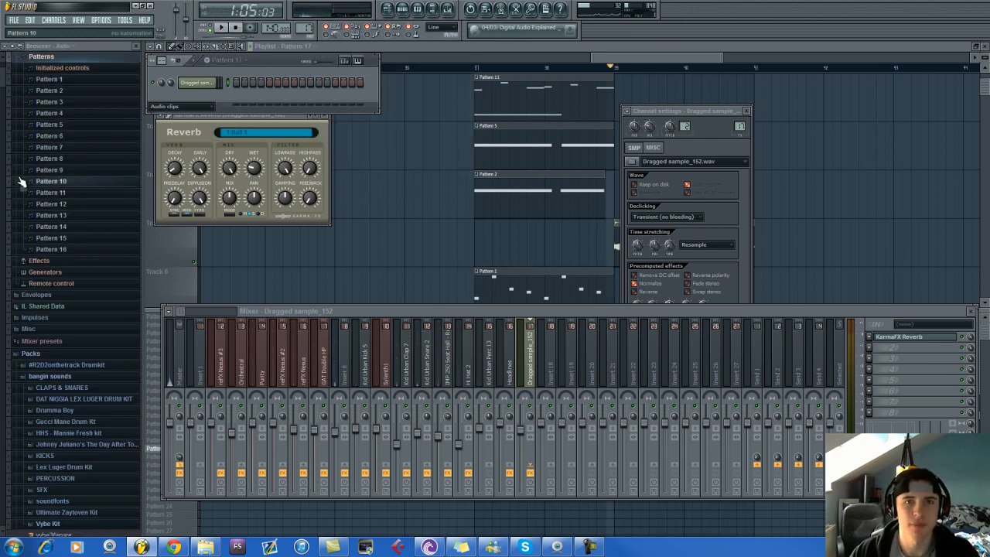
# Browse the sample packs and open the EOTW 808 folder of the Kid Urban End Of The World BeatKit.
pyautogui.scroll(-8, 2, 97)
pyautogui.scroll(-2, 54, 166)
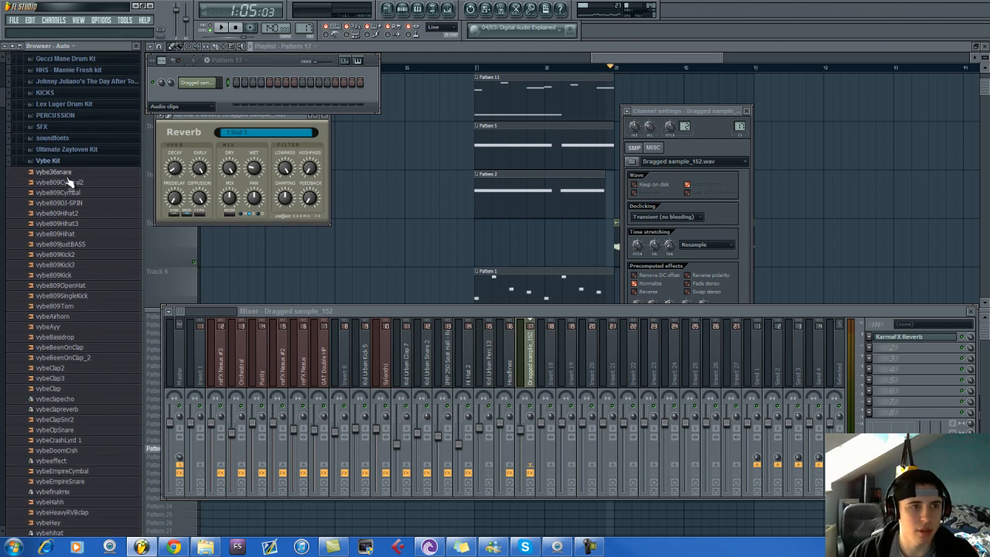
pyautogui.click(65, 164)
pyautogui.scroll(3, 67, 170)
pyautogui.scroll(-2, 74, 220)
pyautogui.scroll(-5, 77, 271)
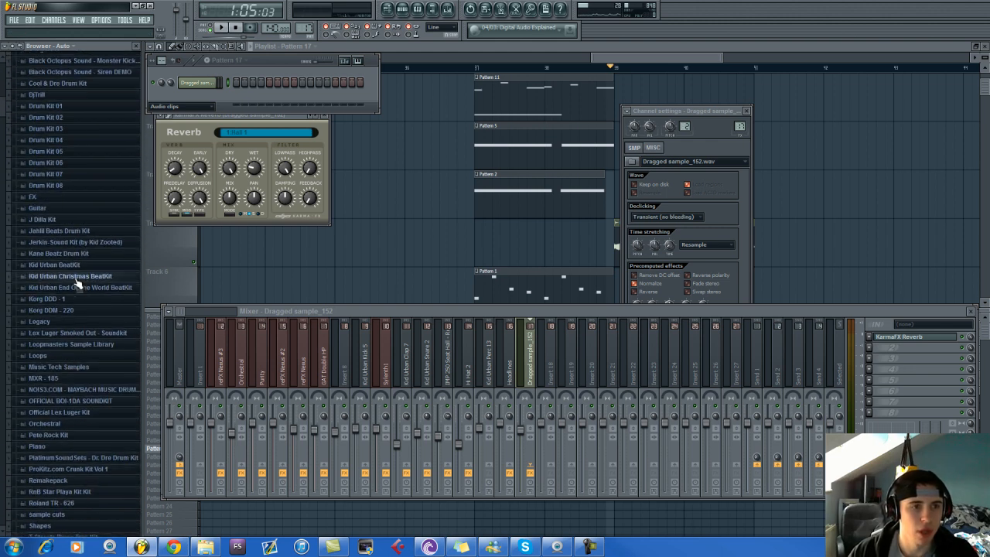
pyautogui.click(76, 287)
pyautogui.click(73, 297)
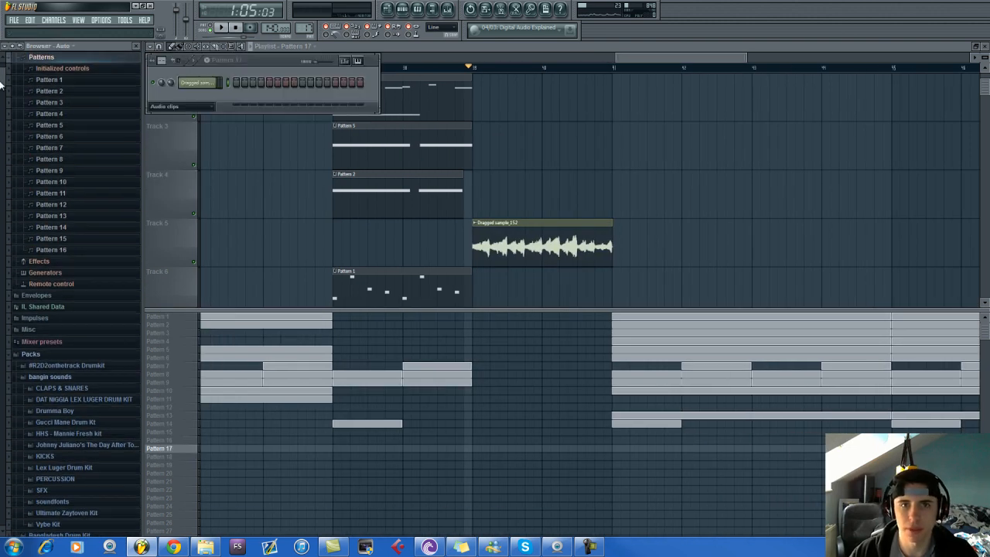
# Audition the Kid Urban 808 2, 3 and 4 samples and add Kid Urban 808 3 as a new channel.
pyautogui.scroll(-10, 47, 309)
pyautogui.click(66, 420)
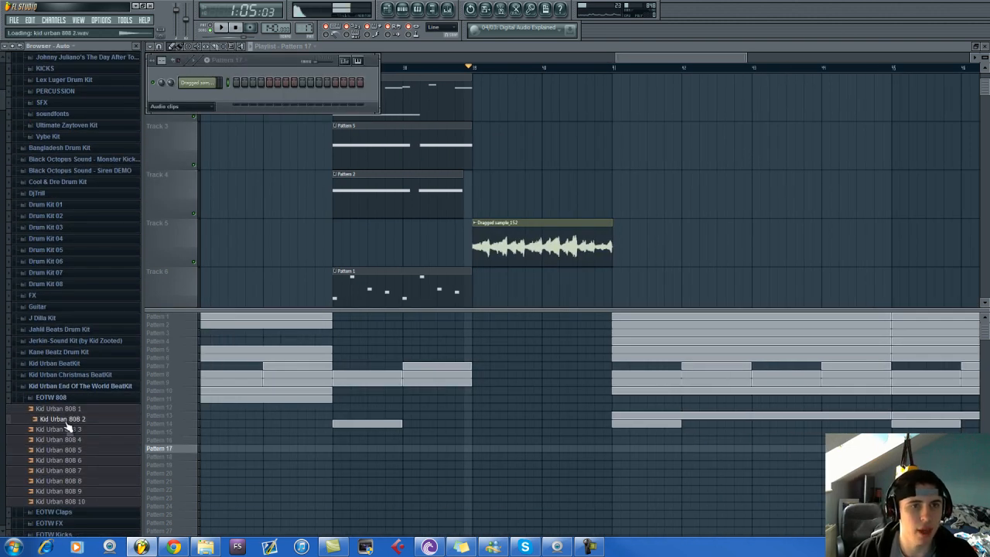
pyautogui.click(68, 430)
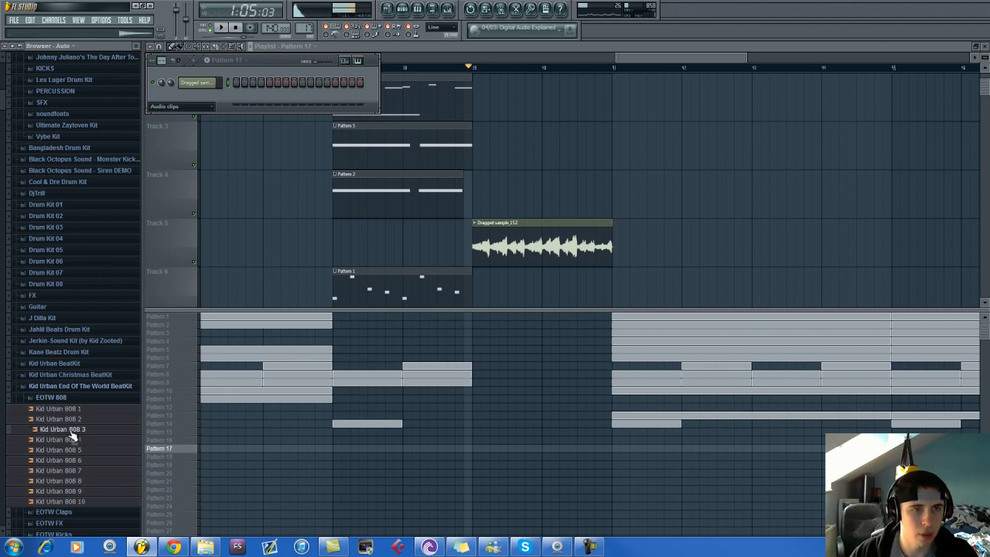
pyautogui.click(73, 440)
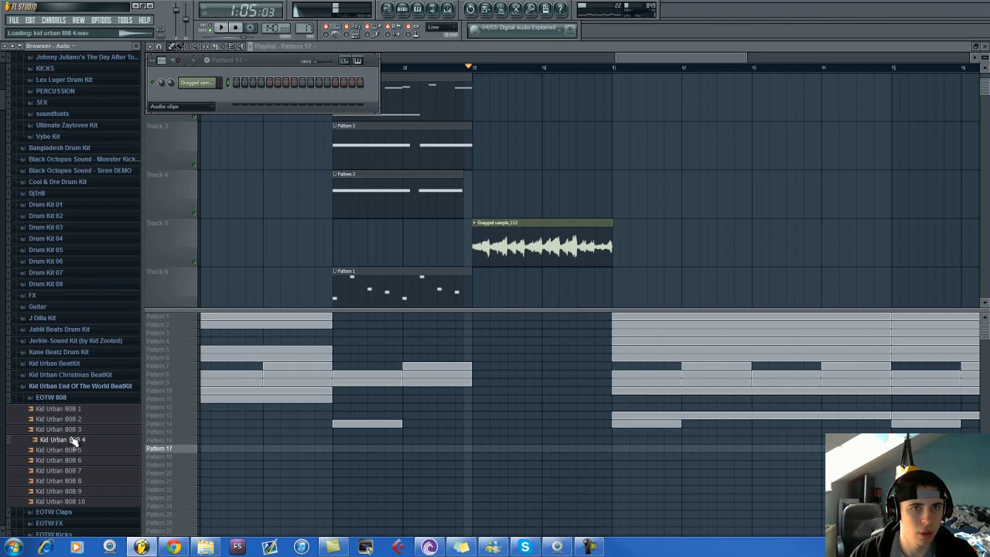
pyautogui.moveTo(72, 429); pyautogui.dragTo(208, 100)
# Draw consecutive A#4 notes of 12, 8 and 4 steps from bar 1 in the Kid Urban 808 3 piano roll and lower their velocities.
pyautogui.rightClick(207, 101)
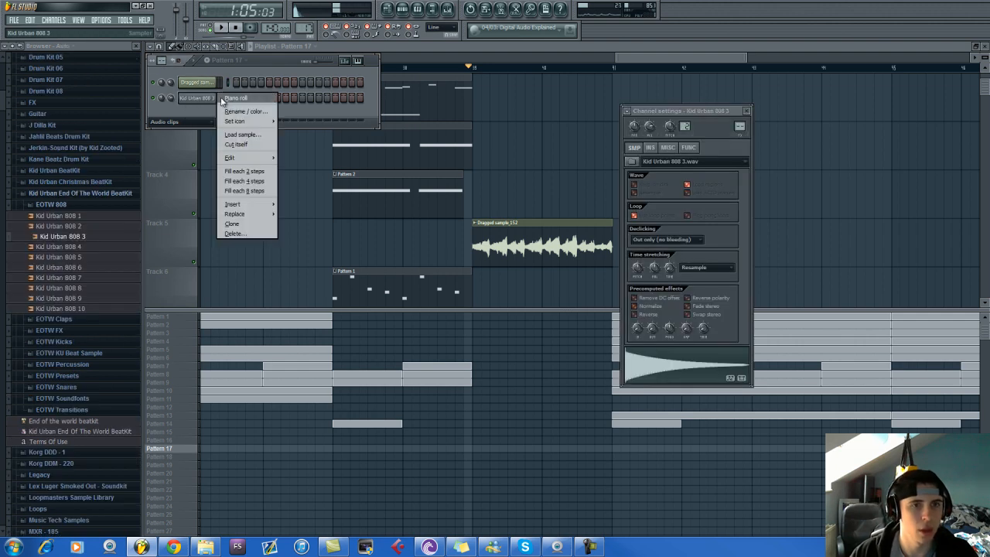
pyautogui.click(228, 97)
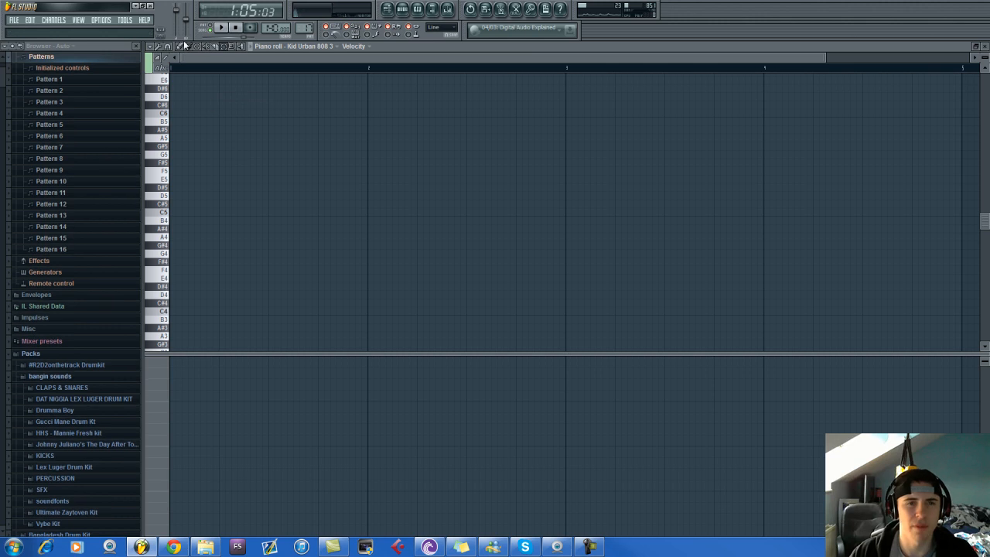
pyautogui.click(176, 229)
pyautogui.moveTo(180, 230); pyautogui.dragTo(367, 230)
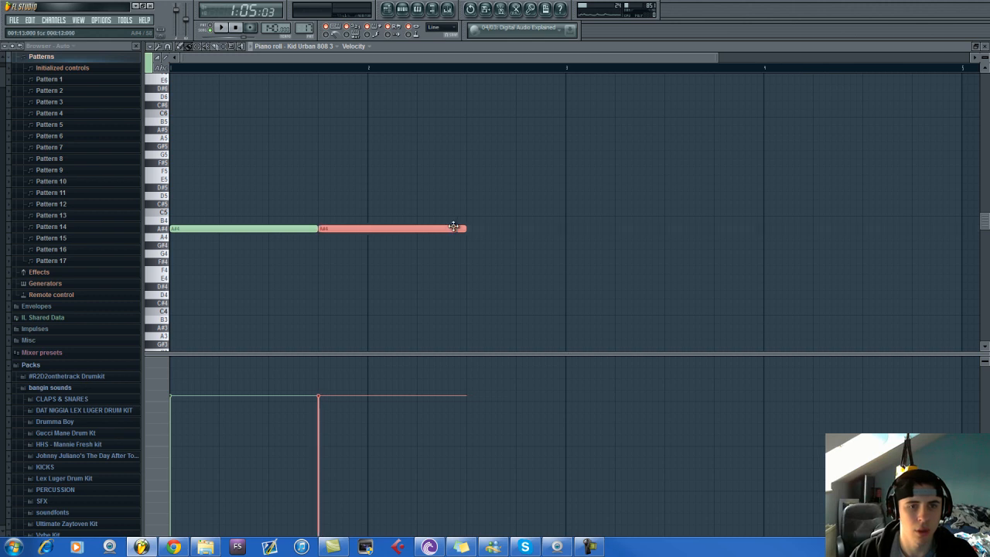
pyautogui.moveTo(463, 228)
pyautogui.mouseDown()
pyautogui.moveTo(412, 231)
pyautogui.moveTo(451, 230)
pyautogui.mouseUp()
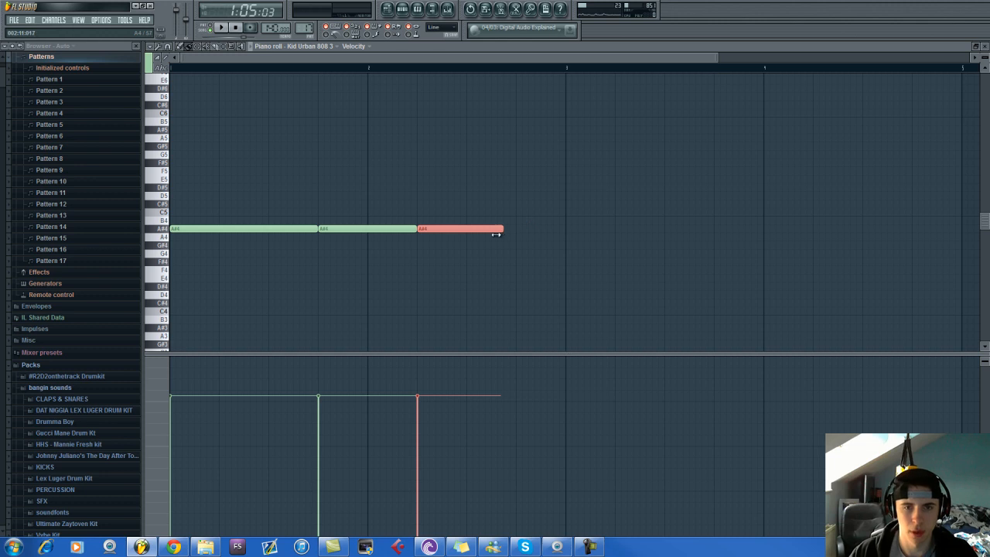
pyautogui.click(202, 318)
pyautogui.rightClick(228, 318)
pyautogui.moveTo(180, 439); pyautogui.dragTo(467, 445)
# Enable the Kid Urban 808 3 volume envelope, shorten its hold time, adjust the decay and release, and play the pattern to check it.
pyautogui.press('space')
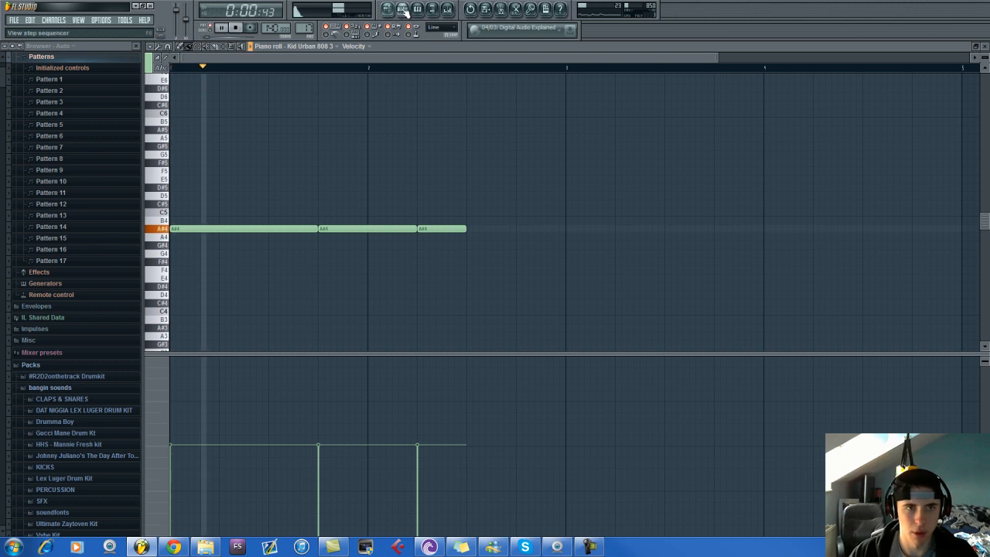
pyautogui.press('F6')
pyautogui.click(207, 101)
pyautogui.press('space')
pyautogui.click(650, 147)
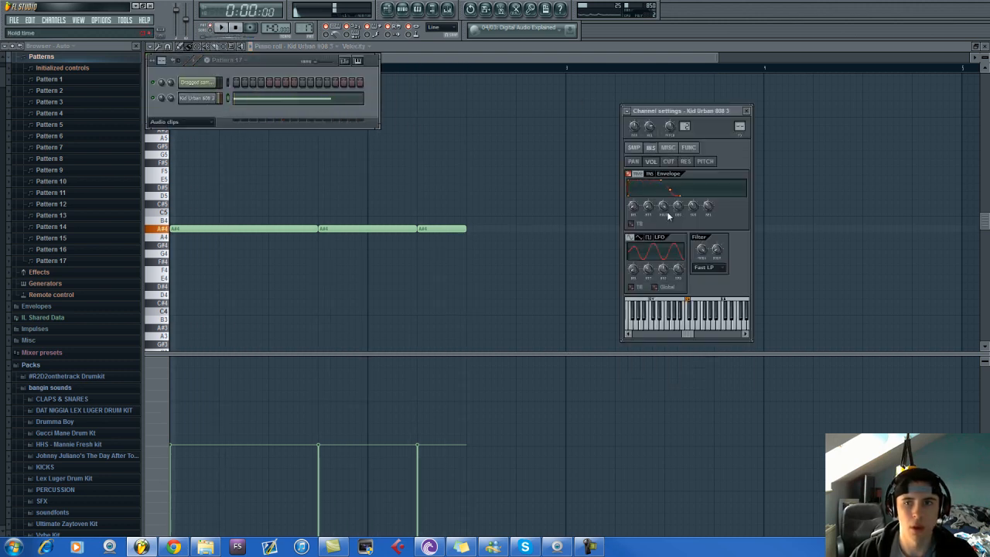
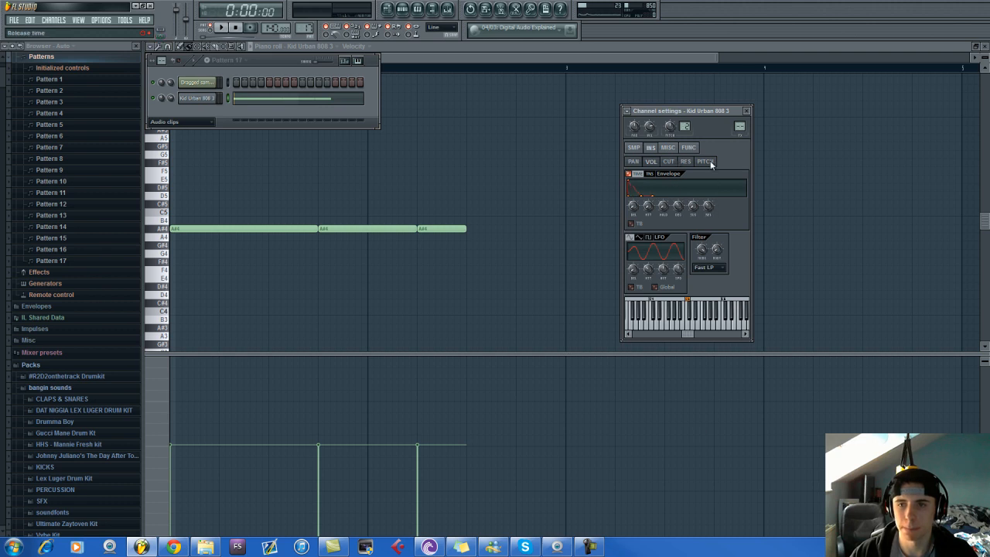
pyautogui.press('space')
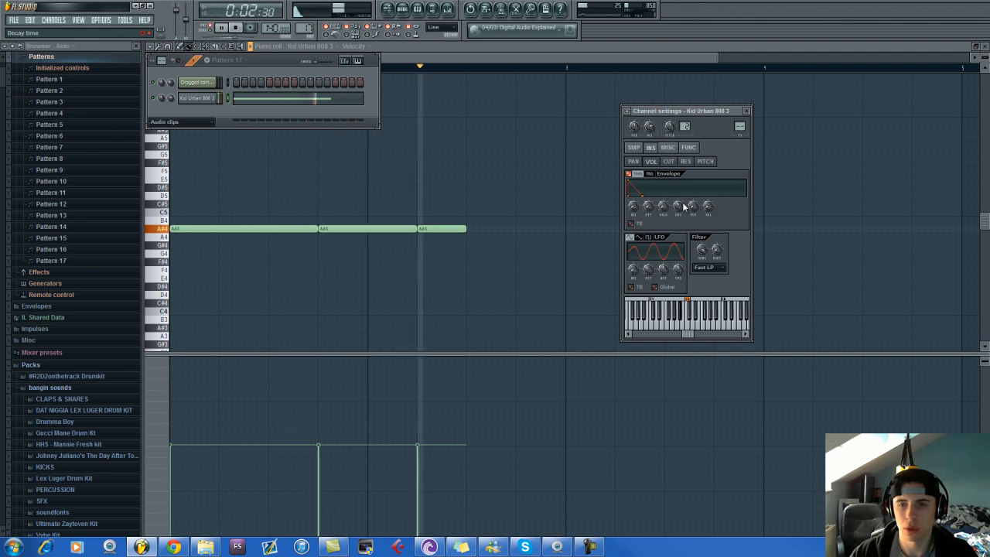
pyautogui.press('space')
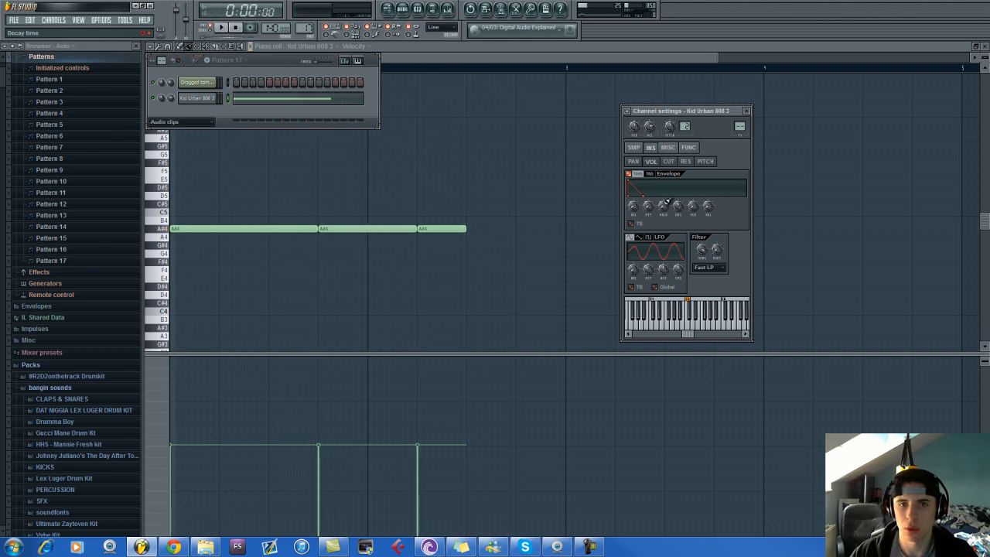
# Extend the third A#4 note to the end of bar 2, play the pattern and stop it.
pyautogui.click(499, 210)
pyautogui.moveTo(461, 229); pyautogui.dragTo(563, 231)
pyautogui.press('space')
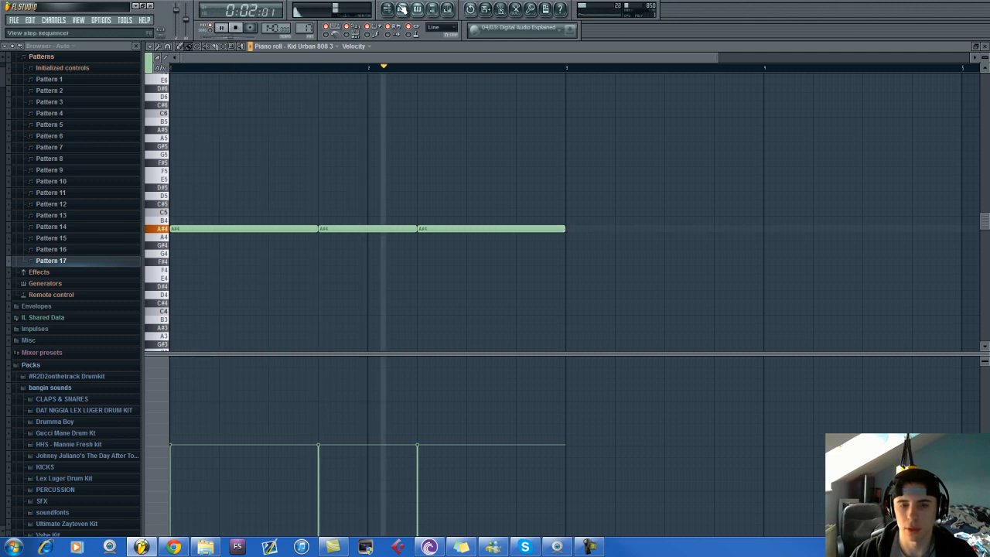
pyautogui.press('space')
# Find the Vintage folder in the sample packs, audition VT_SD and add it as a new channel.
pyautogui.moveTo(2, 88); pyautogui.dragTo(1, 118)
pyautogui.click(87, 186)
pyautogui.scroll(-10, 84, 378)
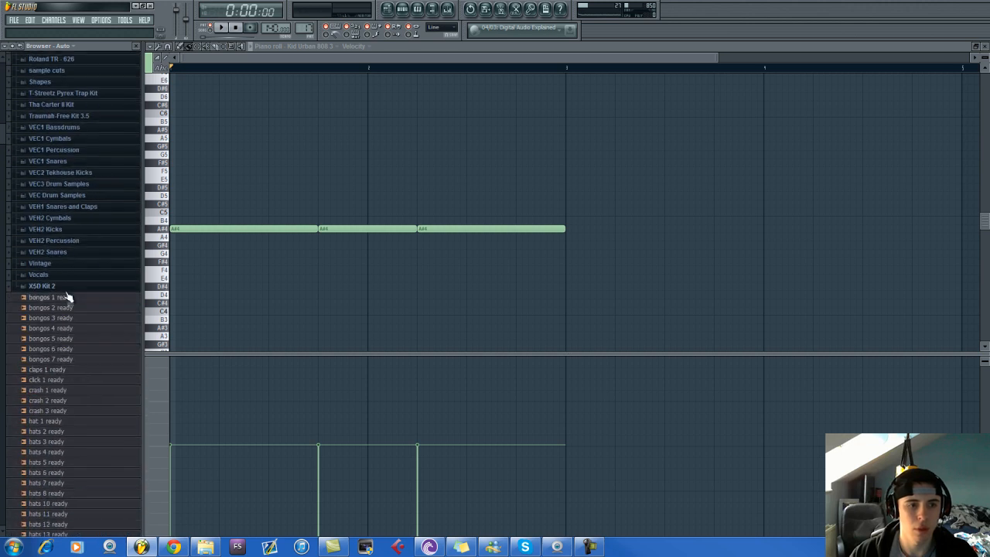
pyautogui.click(60, 275)
pyautogui.click(60, 274)
pyautogui.click(60, 264)
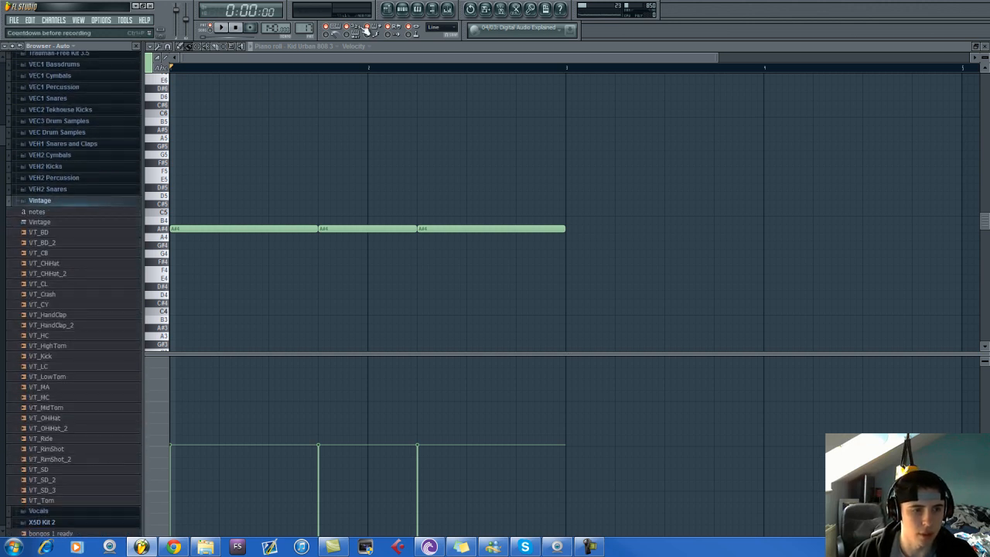
pyautogui.click(403, 9)
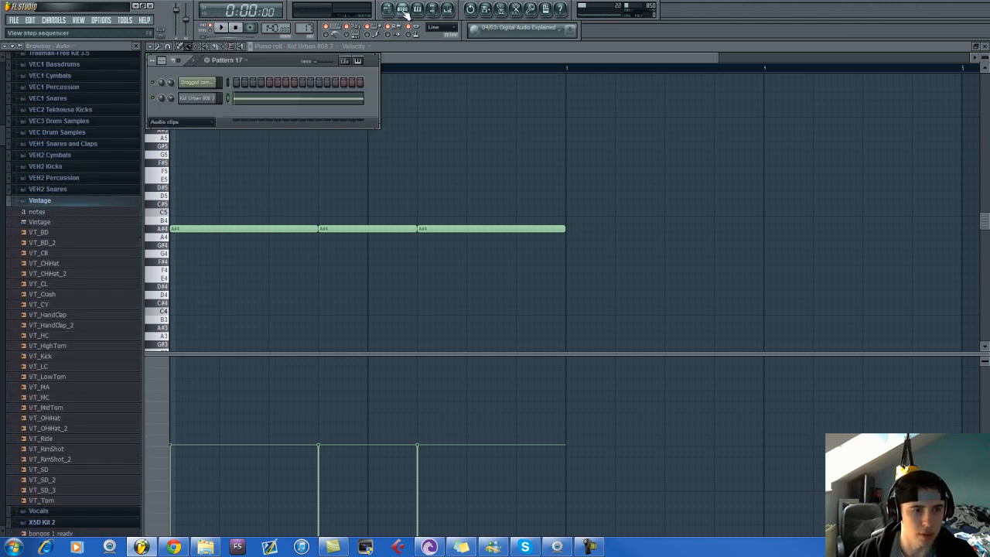
pyautogui.click(48, 471)
pyautogui.moveTo(53, 477); pyautogui.dragTo(204, 116)
# Place a VT_SD hit on step 9, play the pattern and clone the VT_SD channel.
pyautogui.rightClick(205, 117)
pyautogui.click(226, 113)
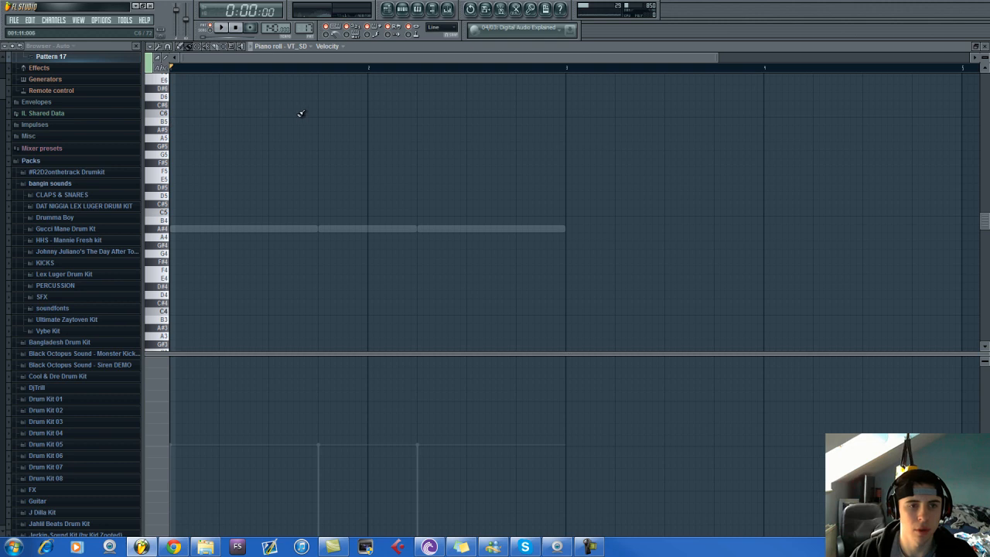
pyautogui.click(268, 114)
pyautogui.rightClick(392, 115)
pyautogui.click(397, 32)
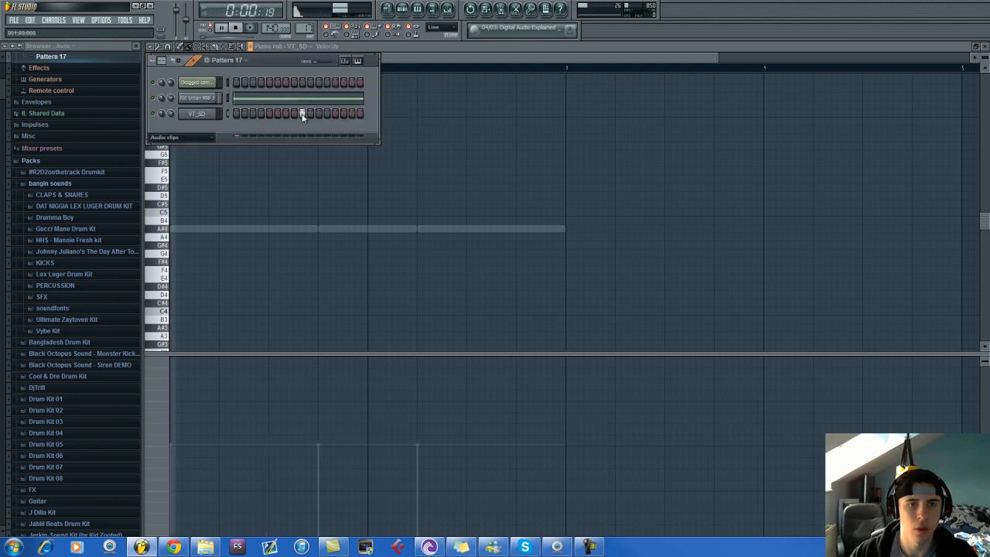
pyautogui.rightClick(203, 119)
pyautogui.press('c')
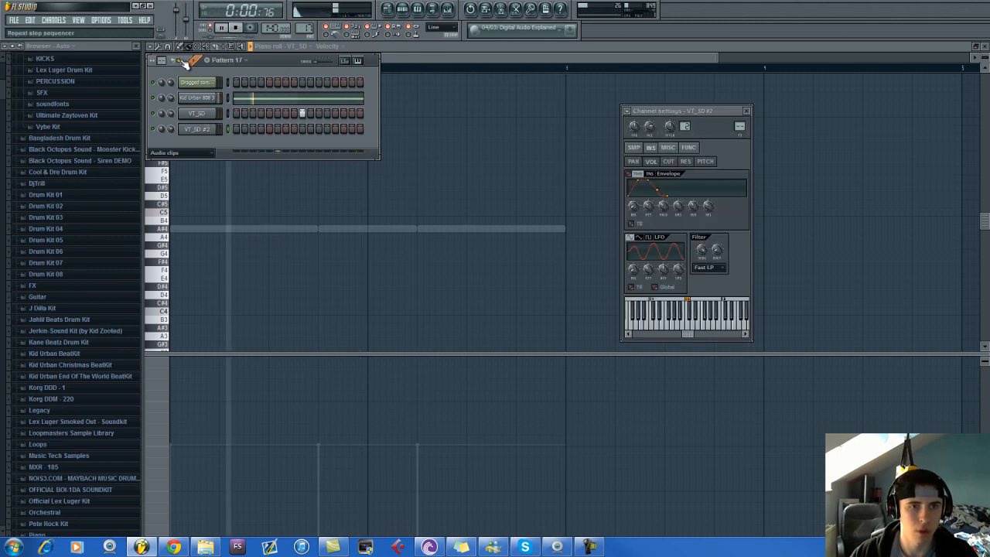
pyautogui.press('space')
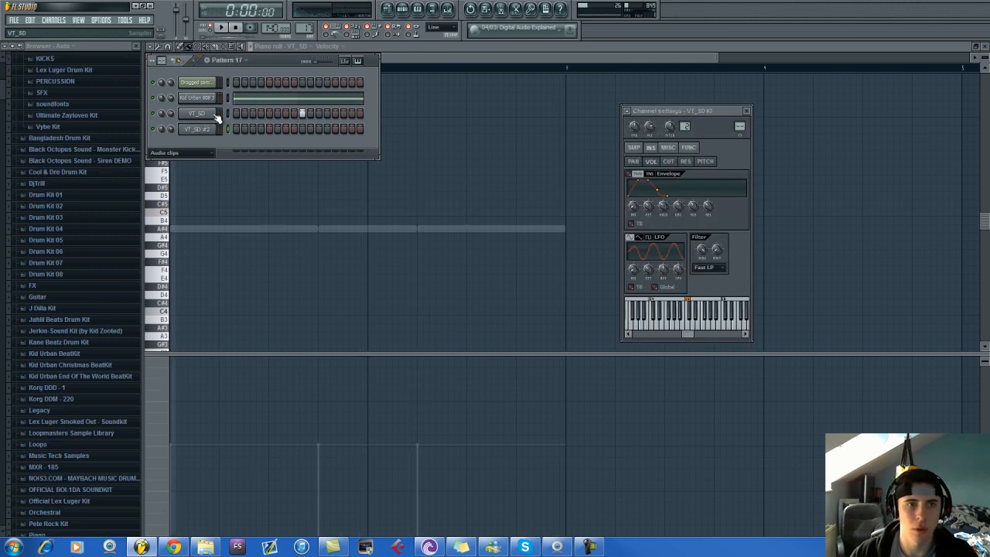
# Send the VT_SD channel's step sequence to the piano roll.
pyautogui.rightClick(215, 113)
pyautogui.click(236, 116)
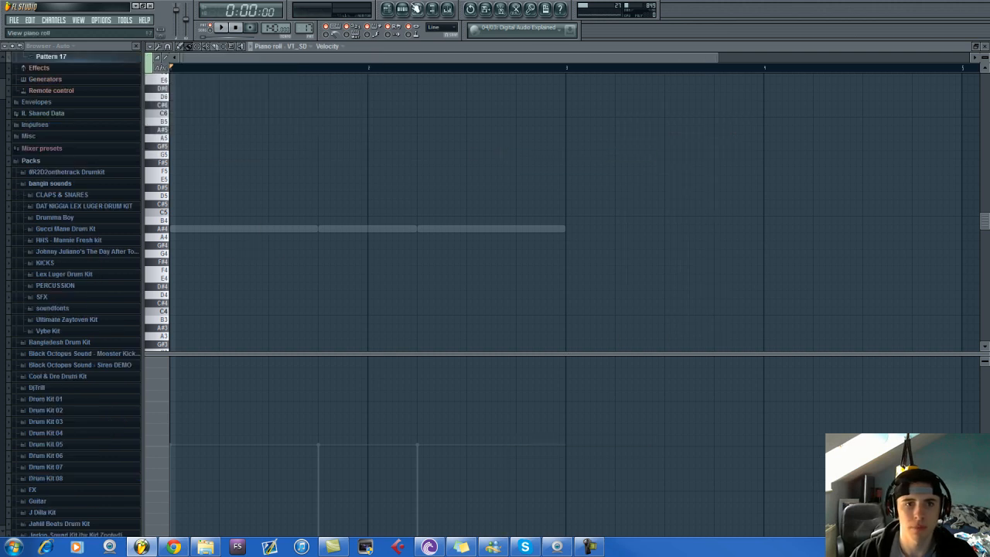
pyautogui.click(401, 8)
pyautogui.rightClick(215, 114)
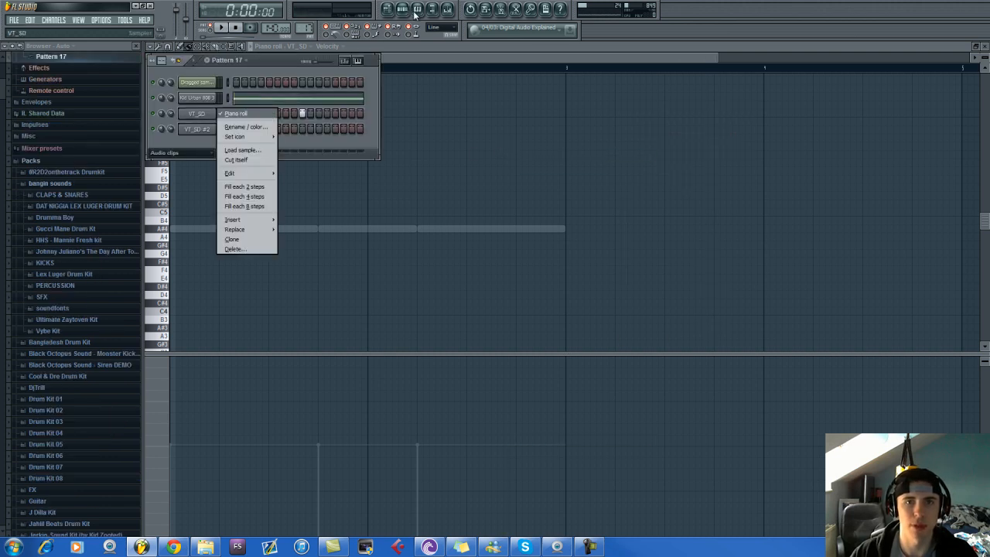
pyautogui.doubleClick(417, 11)
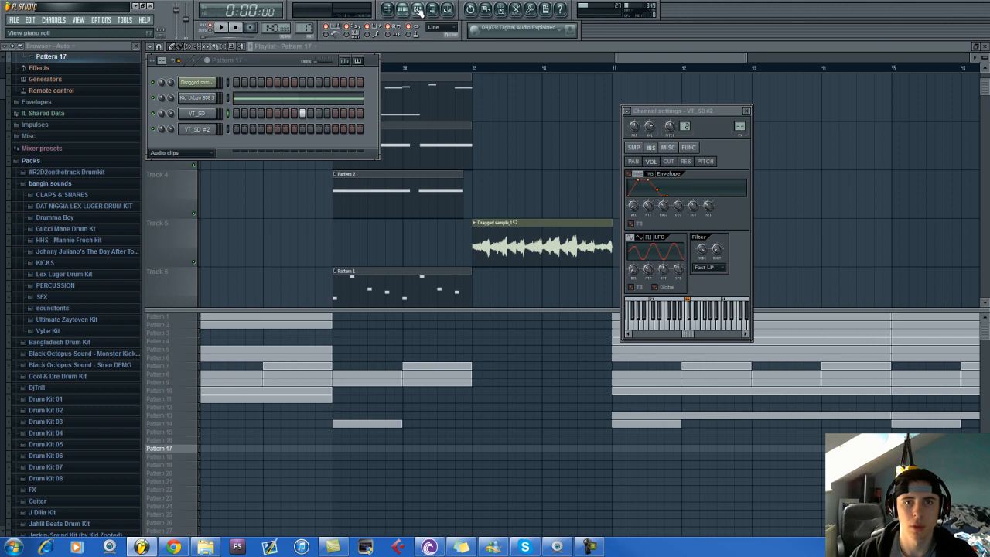
pyautogui.click(417, 11)
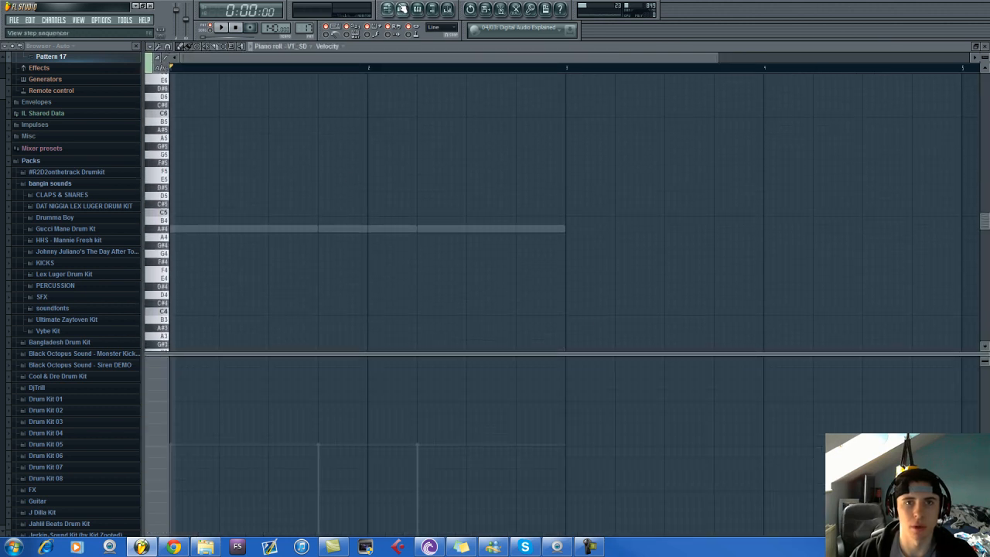
pyautogui.click(402, 9)
pyautogui.rightClick(207, 115)
pyautogui.click(241, 114)
pyautogui.rightClick(209, 116)
pyautogui.click(241, 114)
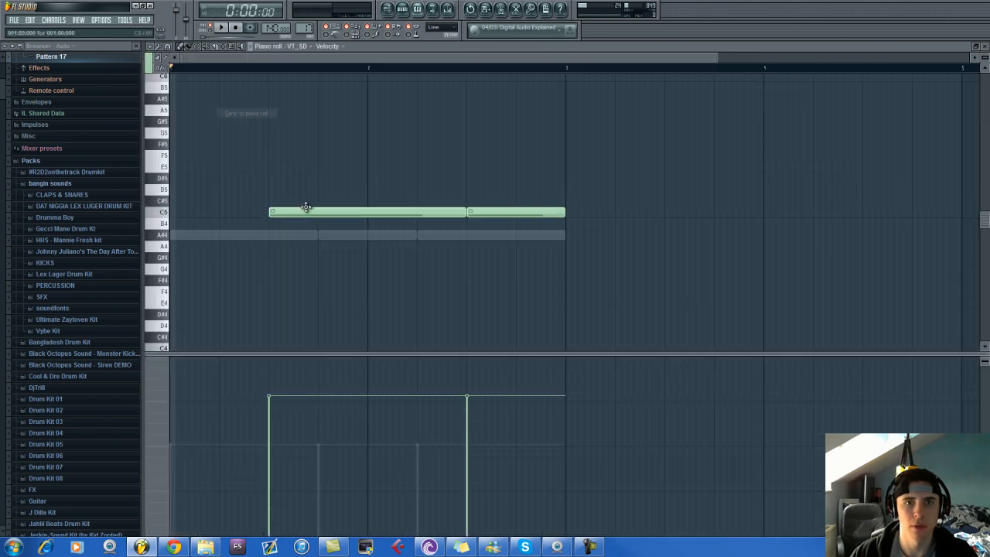
# Replace the VT_SD C5 notes with C6 notes at beat 3 of bars 1 and 2, and raise both velocities to the same level.
pyautogui.rightClick(466, 213)
pyautogui.click(270, 78)
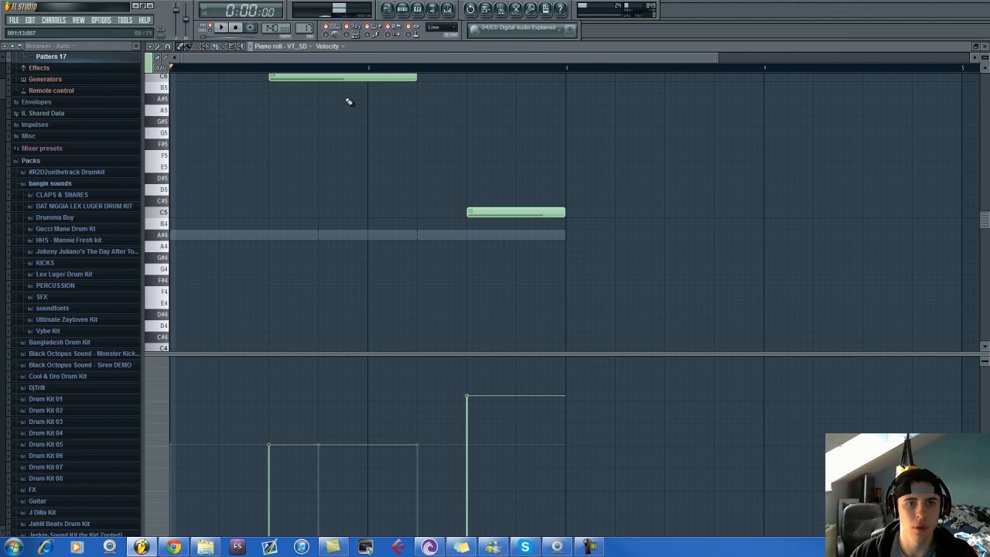
pyautogui.rightClick(511, 217)
pyautogui.scroll(3, 436, 168)
pyautogui.moveTo(419, 146); pyautogui.dragTo(467, 147)
pyautogui.click(270, 401)
pyautogui.click(467, 401)
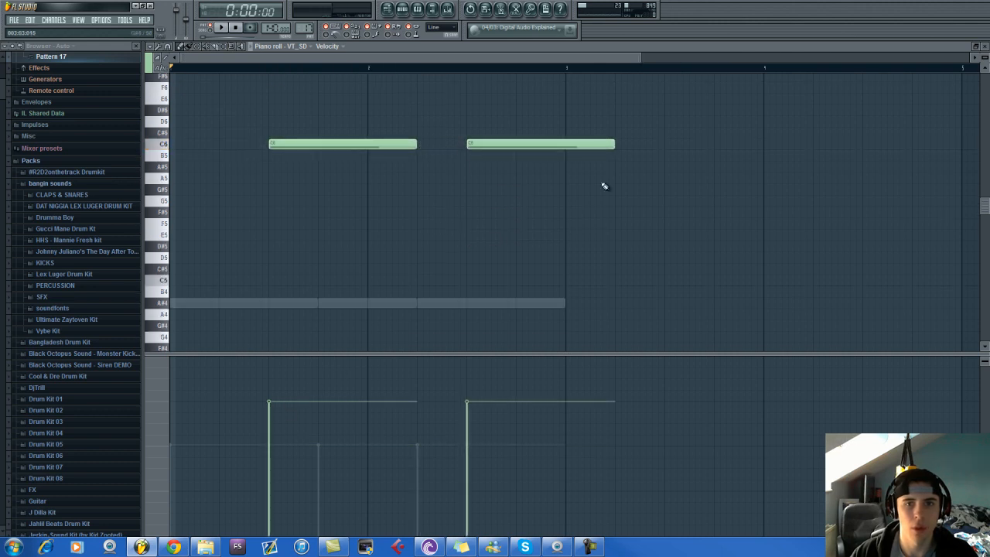
# Shorten both VT_SD C6 notes to the same length and play the pattern to check them.
pyautogui.moveTo(611, 144); pyautogui.dragTo(537, 144)
pyautogui.rightClick(272, 144)
pyautogui.click(271, 144)
pyautogui.press('space')
pyautogui.press('F6')
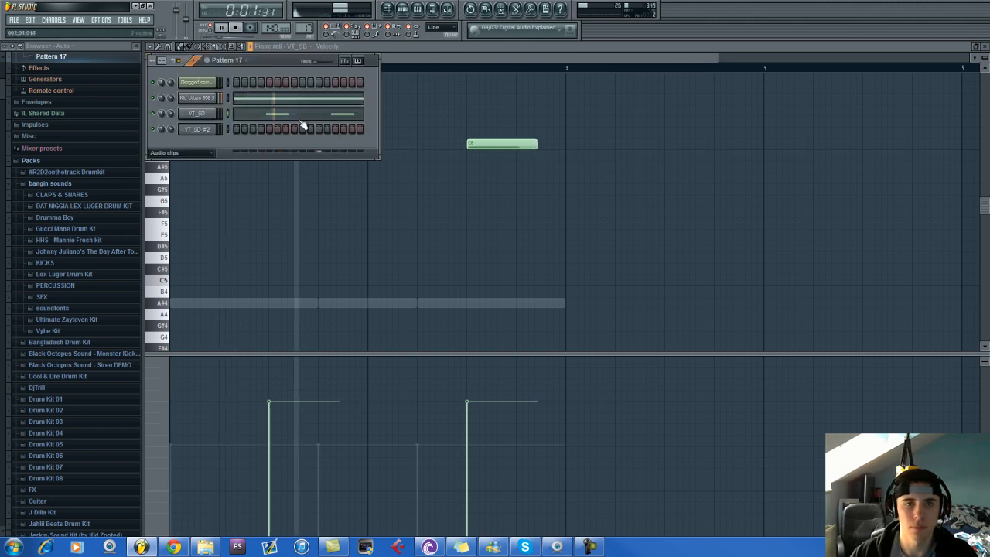
pyautogui.press('space')
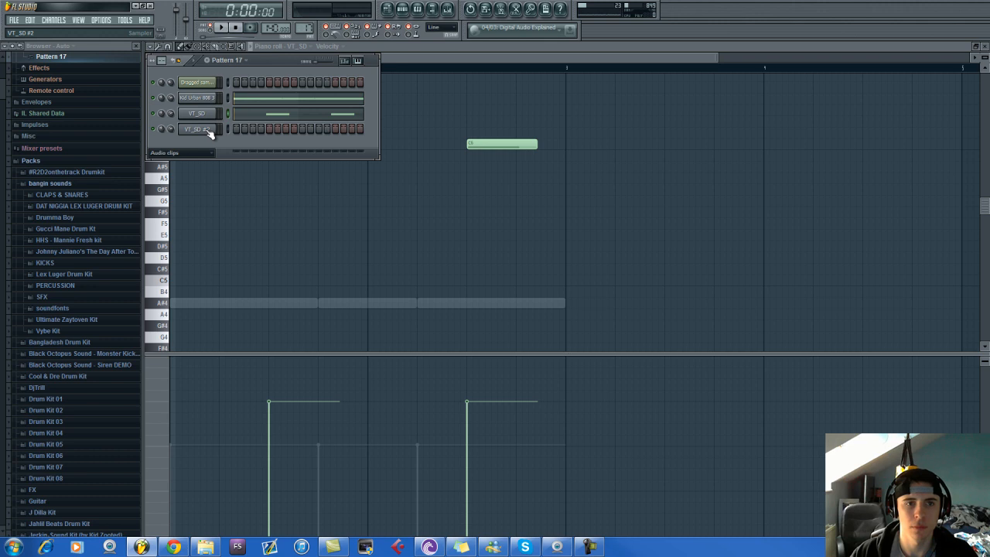
# Reverse the sample of the VT_SD #2 channel.
pyautogui.click(207, 131)
pyautogui.click(635, 147)
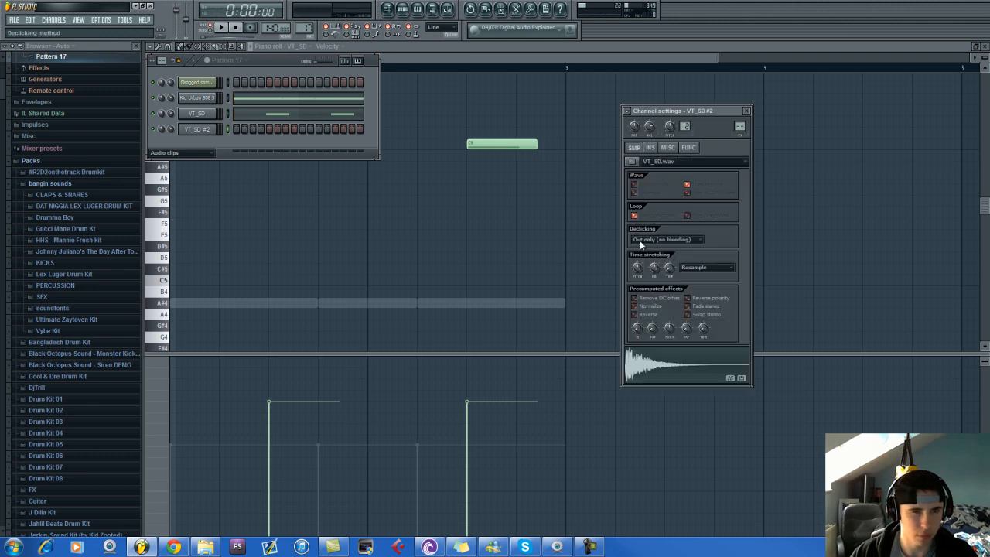
pyautogui.click(634, 314)
# Add short VT_SD #2 C6 notes in the piano roll just before beat 3 of bars 1 and 2, leading into the snare hits.
pyautogui.rightClick(209, 136)
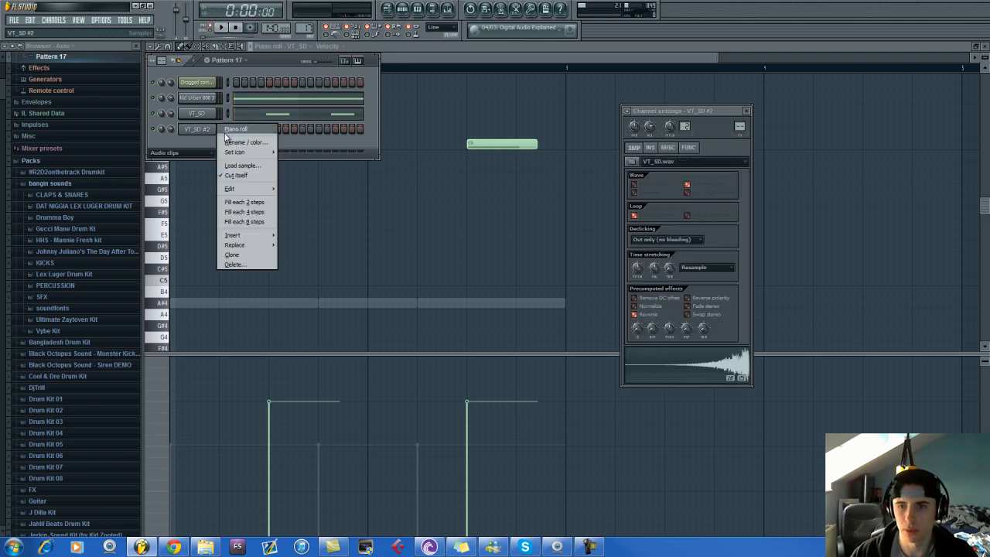
pyautogui.click(232, 137)
pyautogui.click(246, 163)
pyautogui.press('space')
pyautogui.moveTo(290, 164); pyautogui.dragTo(268, 168)
pyautogui.press('space')
pyautogui.click(455, 163)
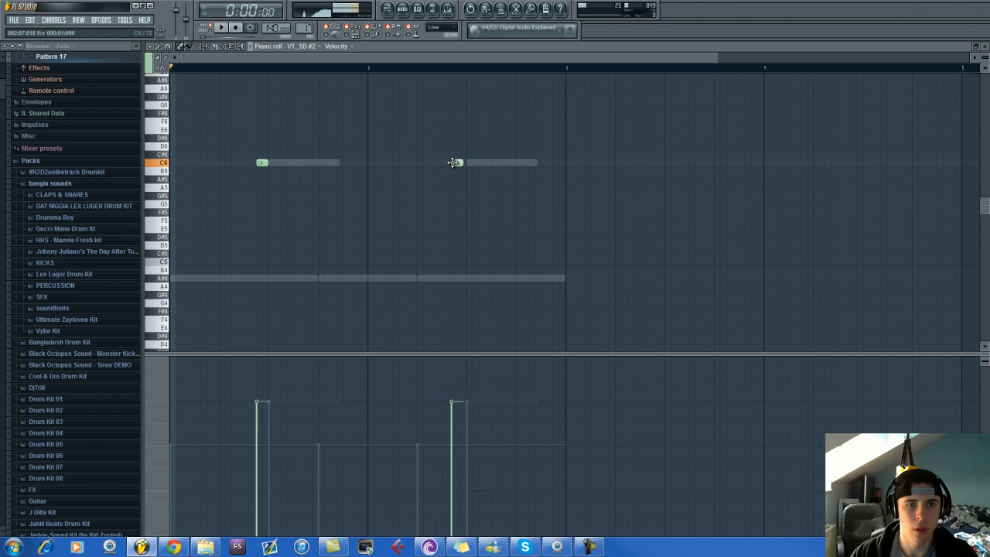
# Enable the volume envelope on VT_SD #2, cut its decay so the sound drops sharply after the hold, and play the pattern.
pyautogui.click(403, 10)
pyautogui.click(202, 129)
pyautogui.click(652, 149)
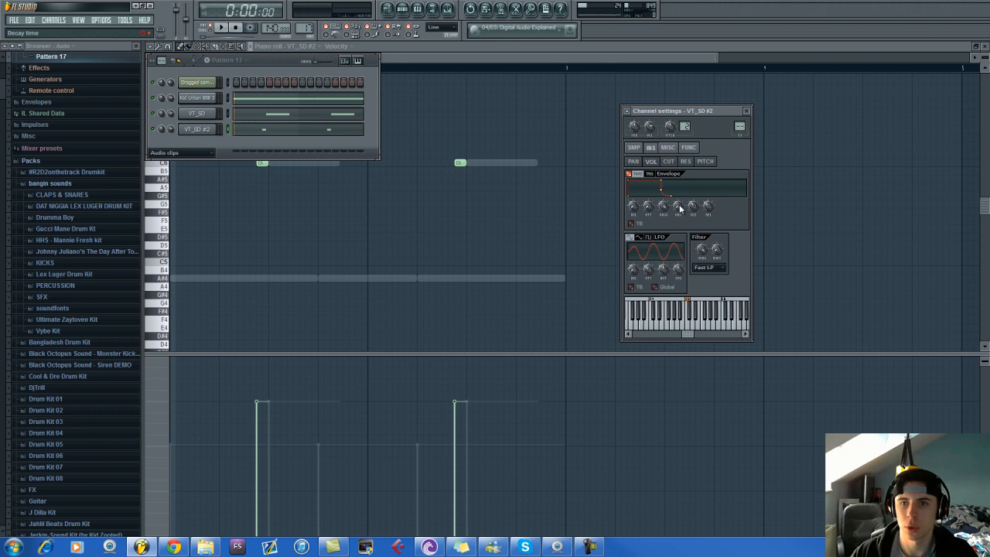
pyautogui.press('space')
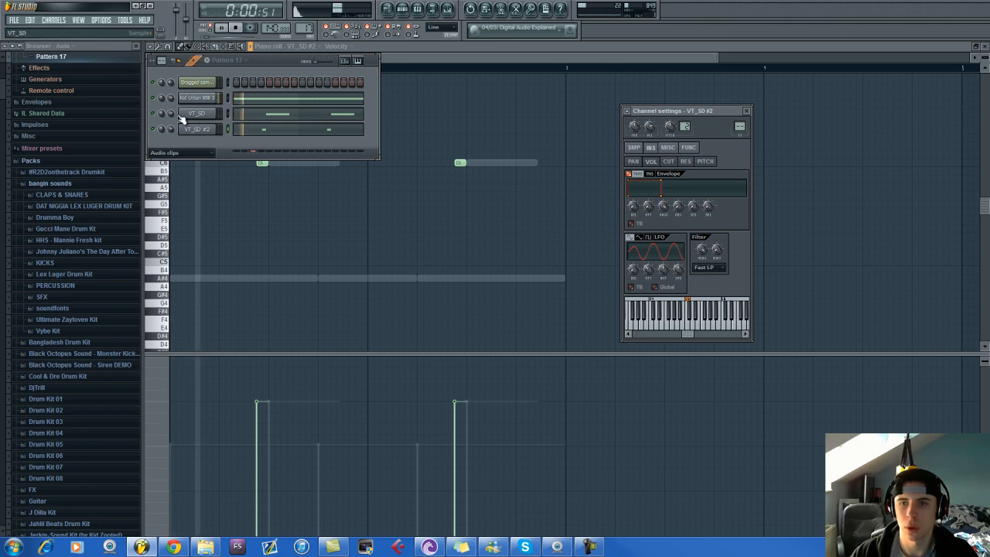
pyautogui.press('space')
# Route VT_SD and VT_SD #2 to mixer track 18 and load KarmaFX Reverb on that track.
pyautogui.click(198, 114)
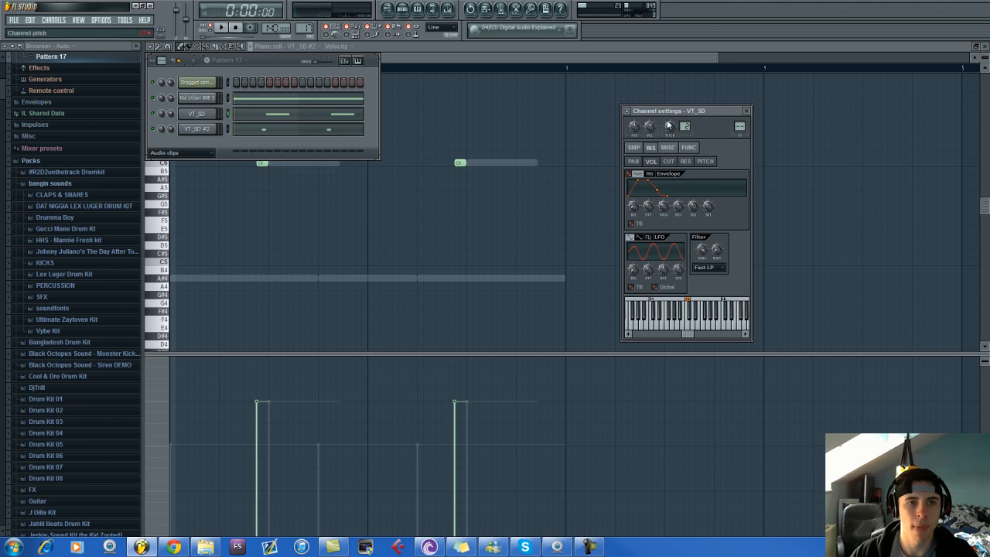
pyautogui.click(627, 113)
pyautogui.click(637, 135)
pyautogui.click(205, 130)
pyautogui.moveTo(739, 126); pyautogui.dragTo(746, 51)
pyautogui.click(872, 340)
pyautogui.click(935, 173)
# Play the pattern with the reverb and lower the volume of the VT_SD mixer track.
pyautogui.press('space')
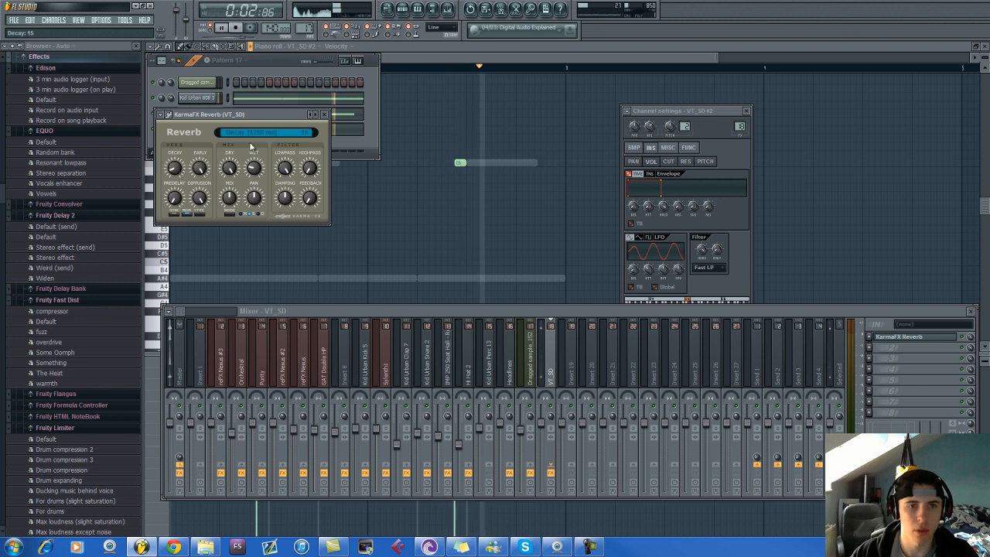
pyautogui.click(286, 61)
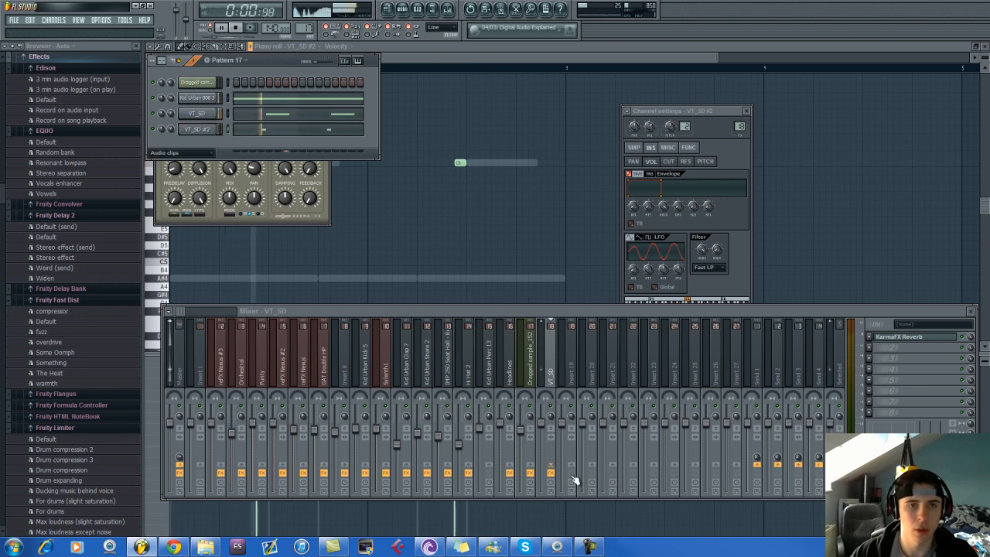
pyautogui.click(548, 442)
# Place Pattern 17 at bar 39 in the playlist, beneath the reversed sample, and play the song.
pyautogui.click(387, 10)
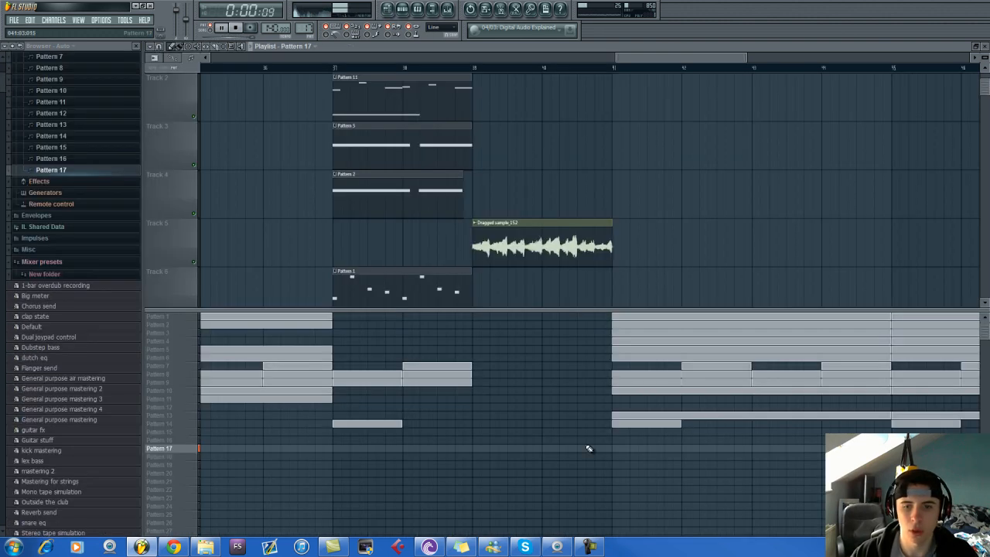
pyautogui.click(474, 450)
pyautogui.press('space')
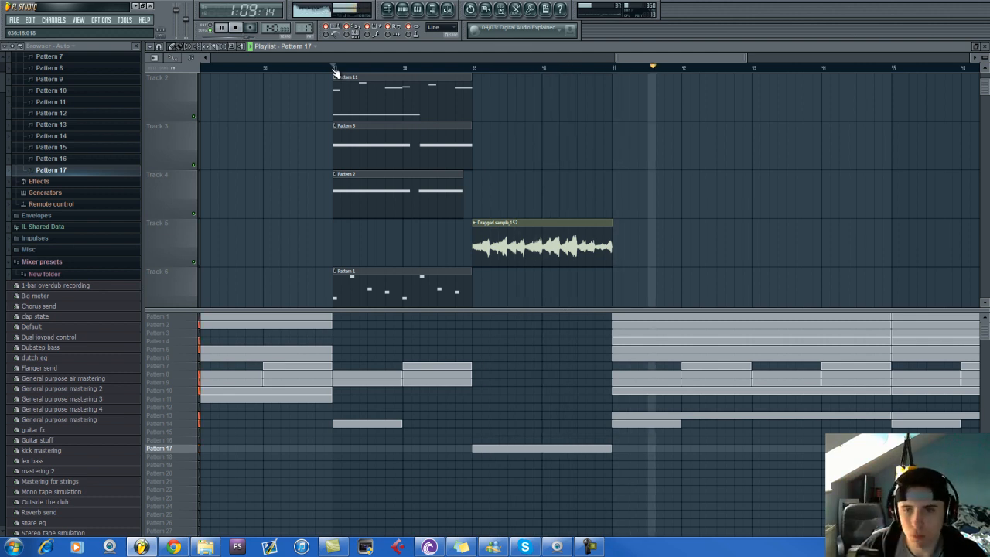
# Lower the Dragged sample_152 mixer track's volume and replay the song from bar 39.
pyautogui.click(415, 11)
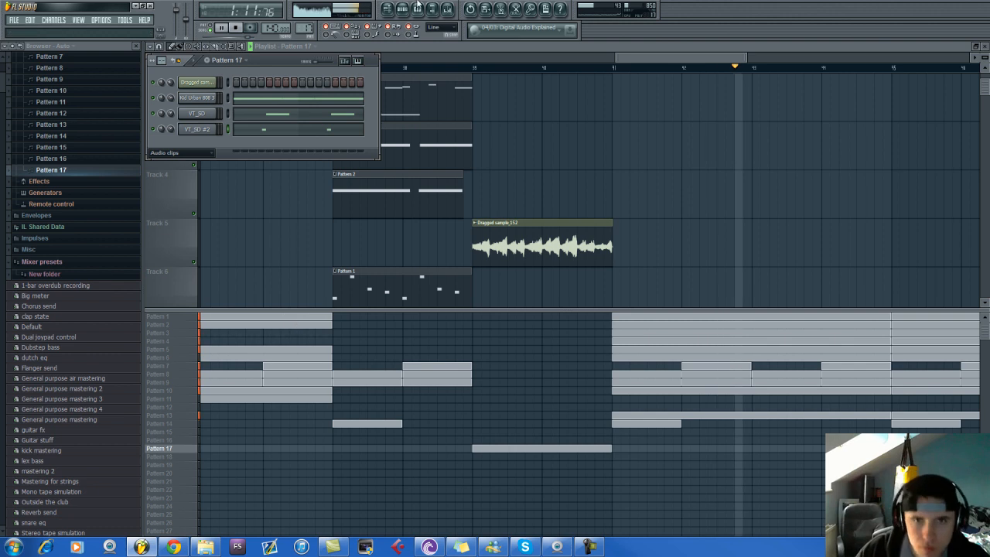
pyautogui.click(449, 11)
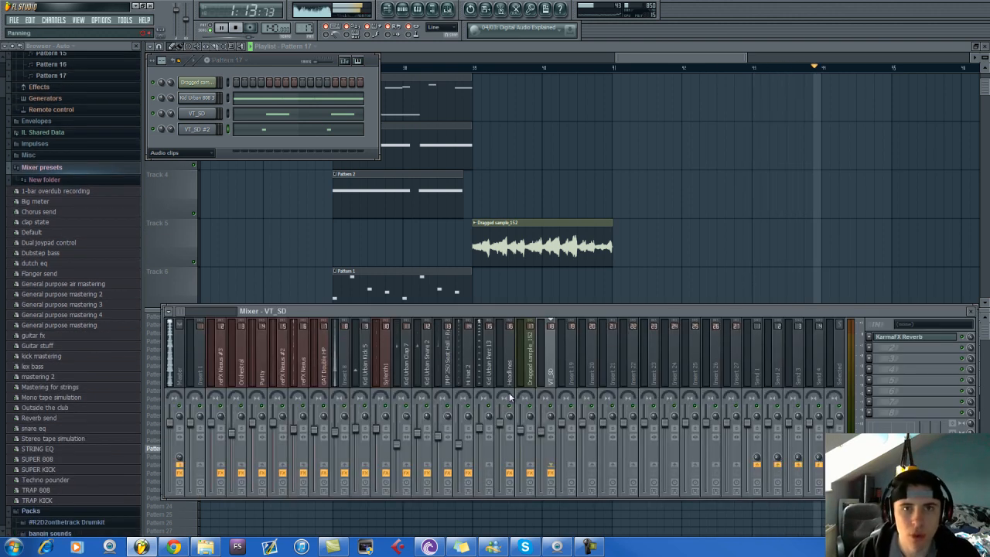
pyautogui.click(521, 433)
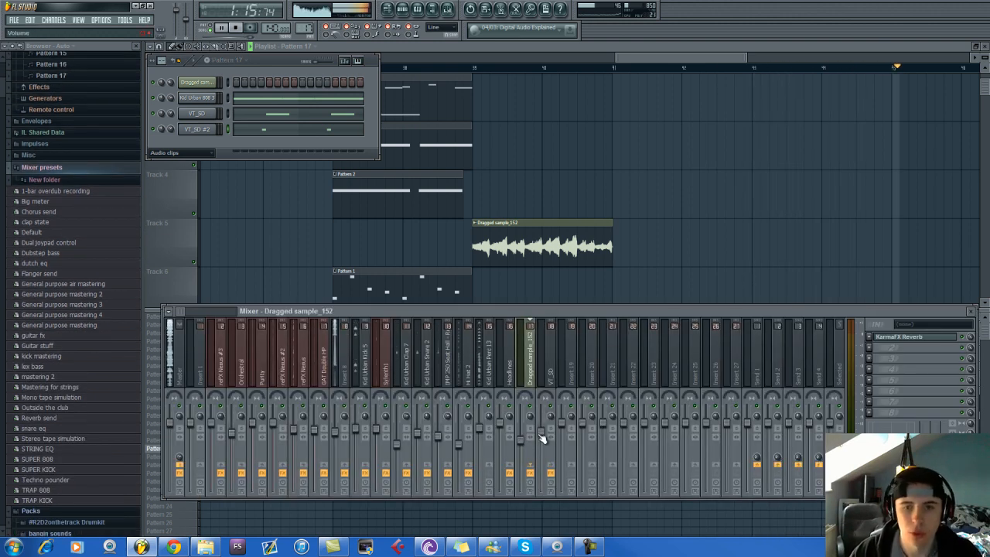
pyautogui.click(470, 67)
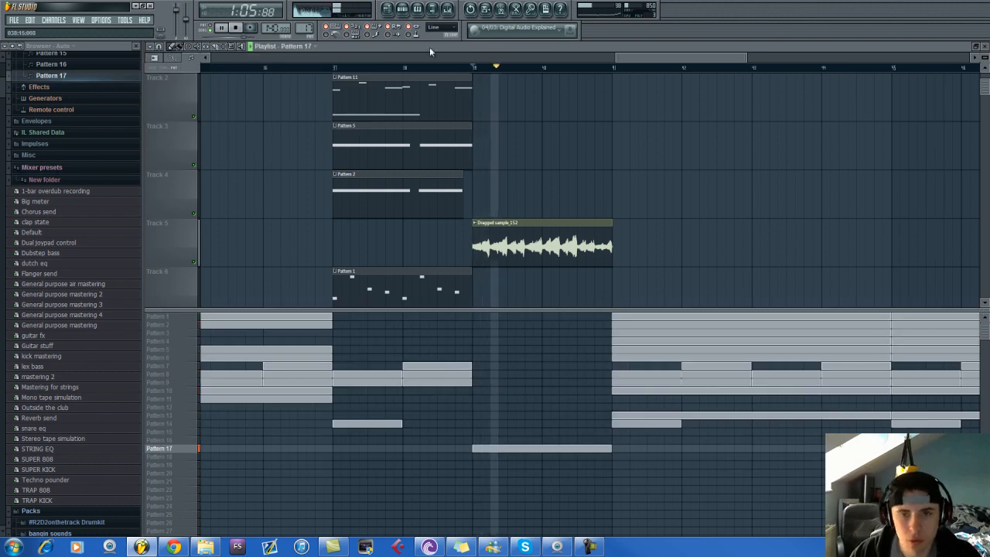
# Raise the velocities of all three Kid Urban 808 3 notes in Pattern 17 to the same level.
pyautogui.press('F6')
pyautogui.click(197, 99)
pyautogui.click(199, 99)
pyautogui.click(244, 99)
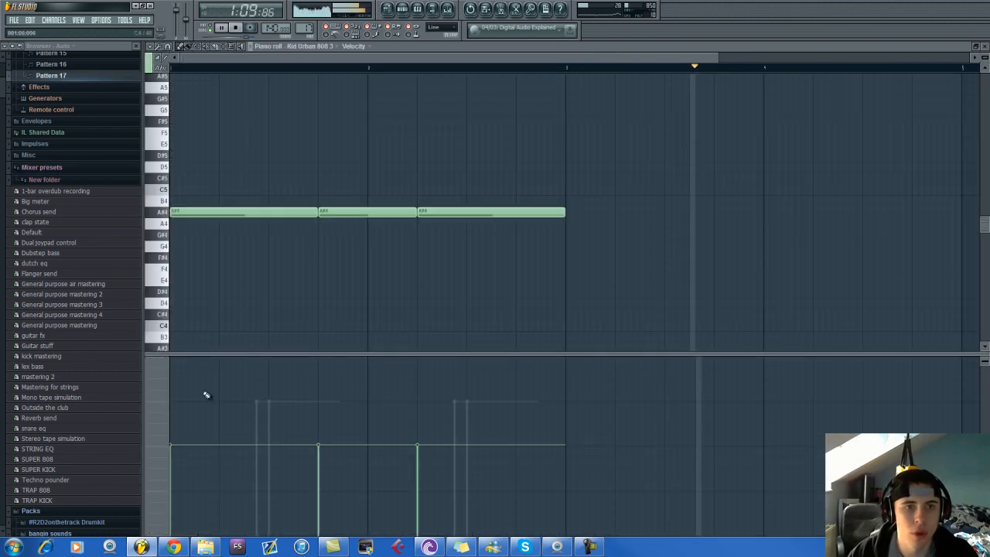
pyautogui.moveTo(172, 413); pyautogui.dragTo(534, 414)
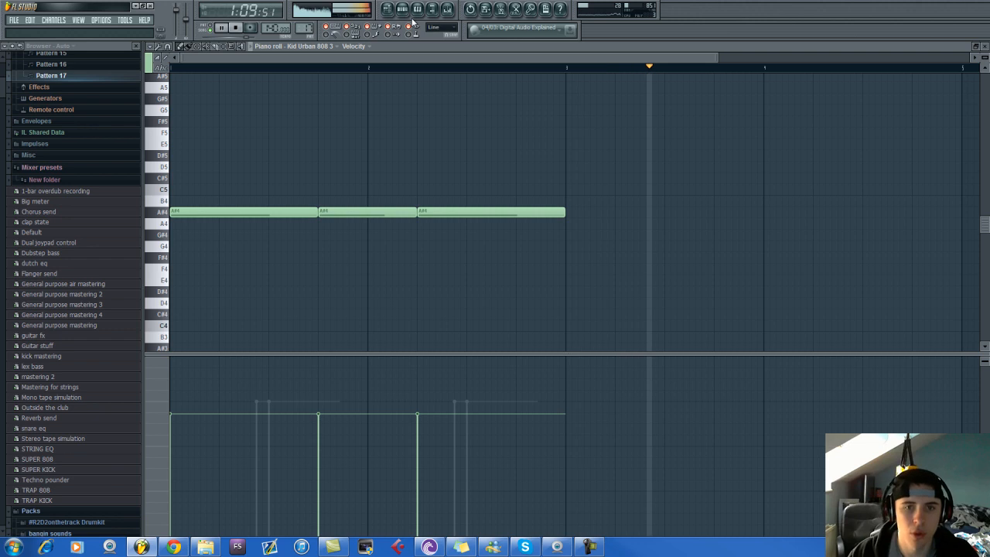
# Check the louder 808 against the whole arrangement in the playlist, then stop playback.
pyautogui.click(404, 10)
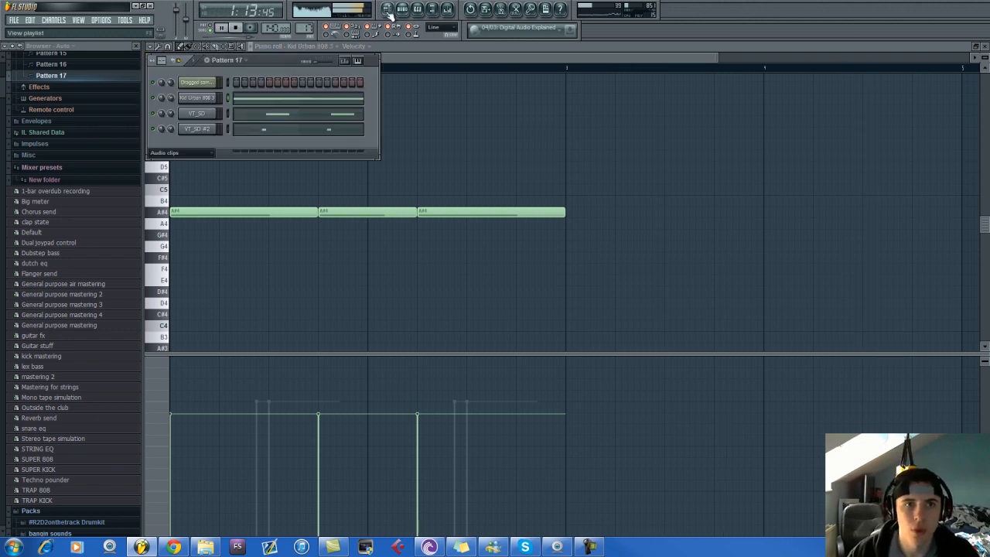
pyautogui.click(389, 10)
pyautogui.scroll(-4, 442, 69)
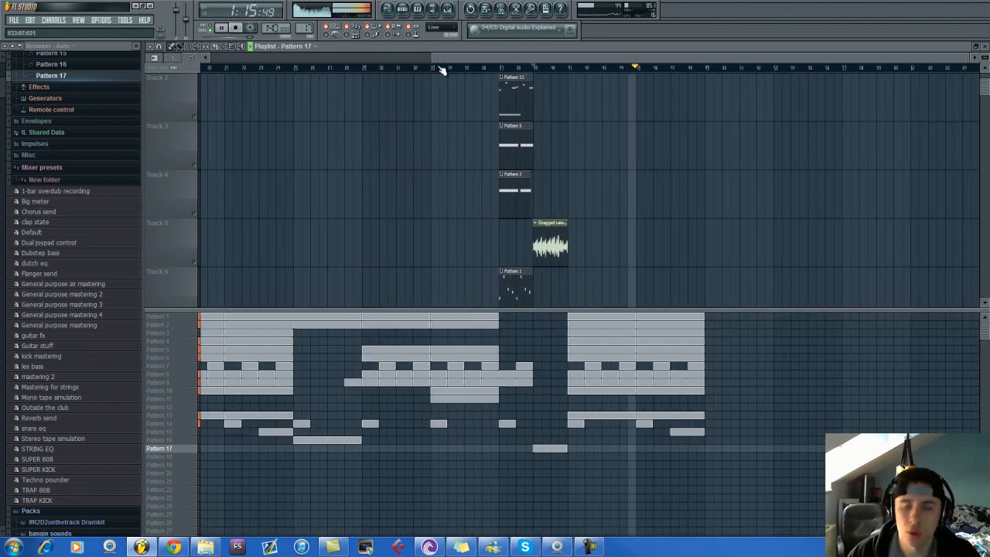
pyautogui.scroll(-2, 442, 70)
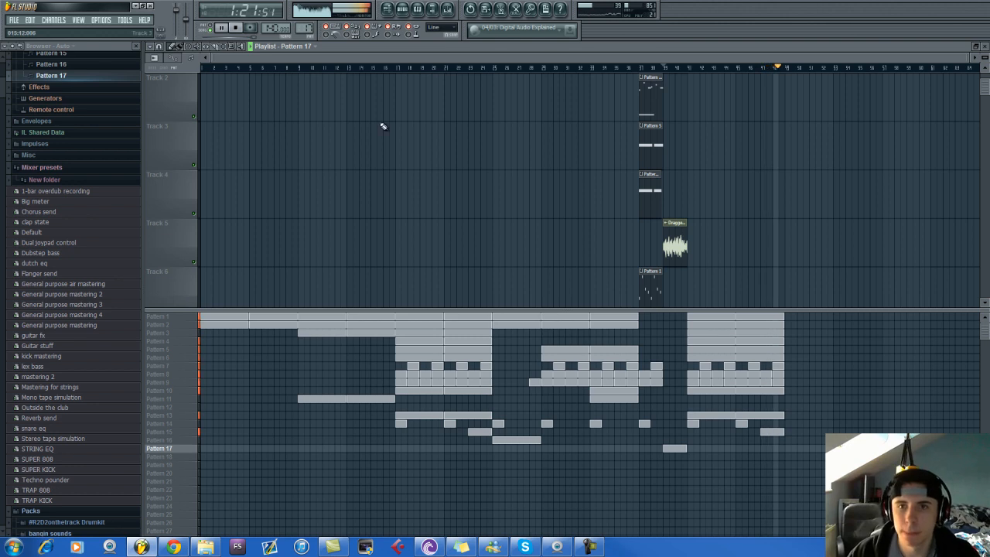
pyautogui.press('space')
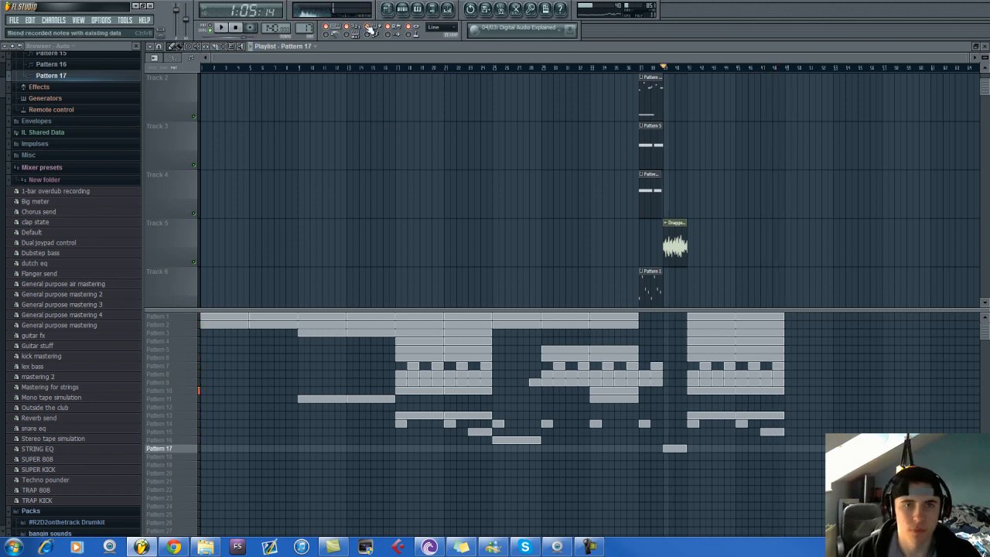
# Place the Kid Urban BeatTag sample from the Kid Urban Christmas BeatKit on Track 5, starting in bar 7.
pyautogui.click(49, 169)
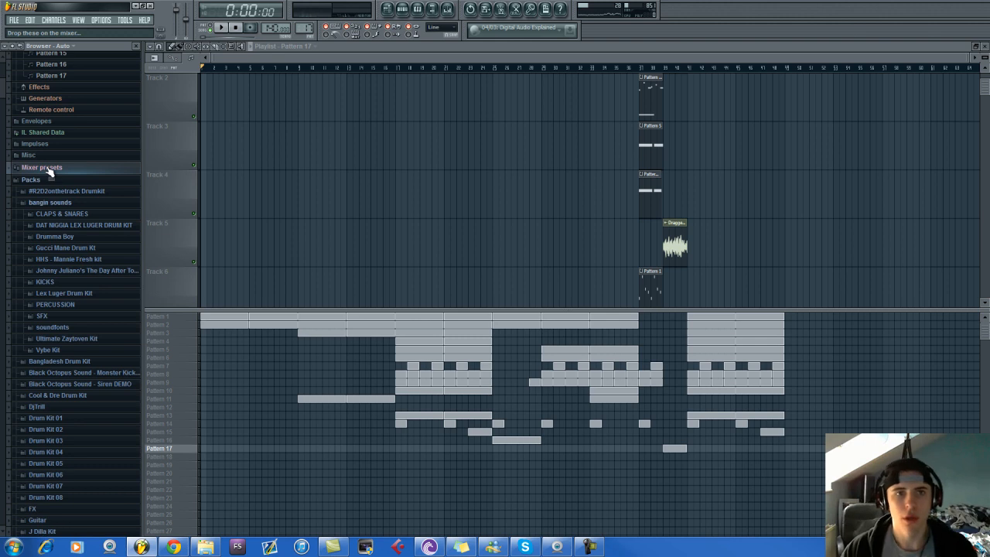
pyautogui.scroll(-5, 77, 248)
pyautogui.scroll(-8, 81, 253)
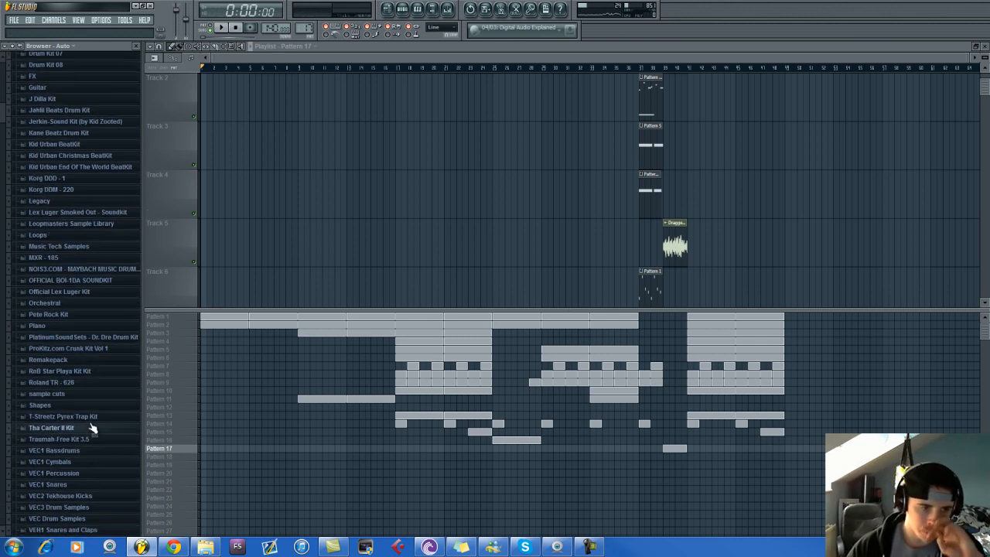
pyautogui.click(75, 157)
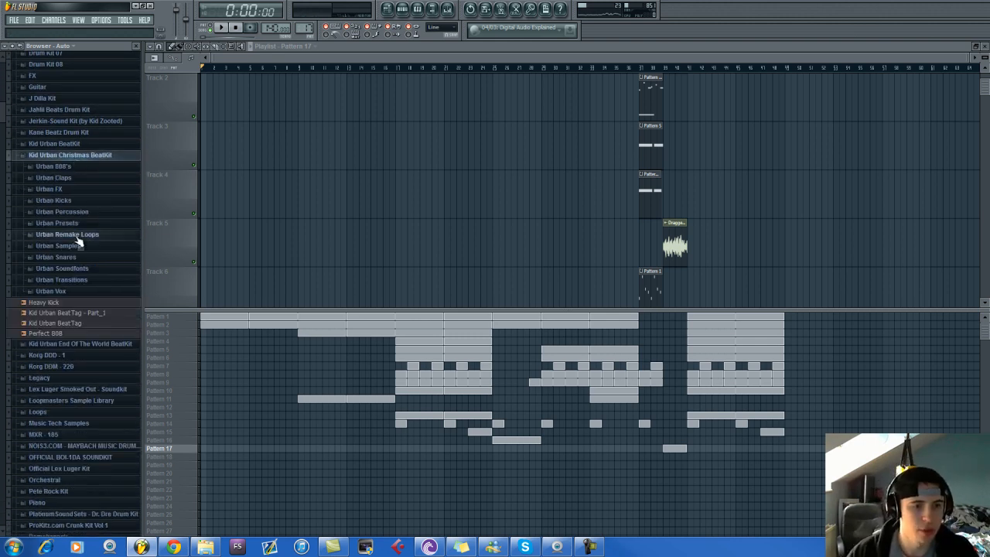
pyautogui.click(71, 303)
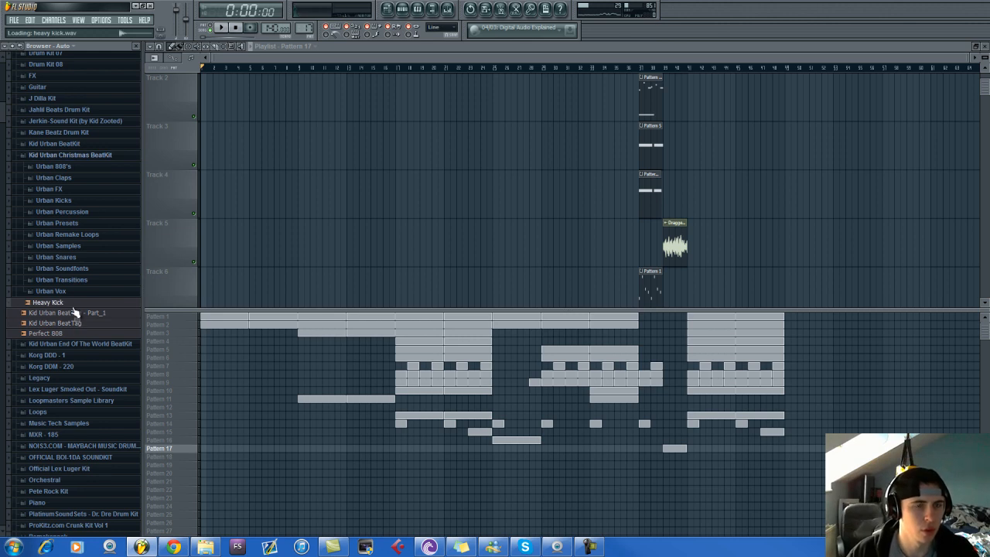
pyautogui.moveTo(80, 325); pyautogui.dragTo(296, 252)
# Play the song to hear the beat tag and check its channel in the step sequencer.
pyautogui.press('space')
pyautogui.scroll(3, 288, 255)
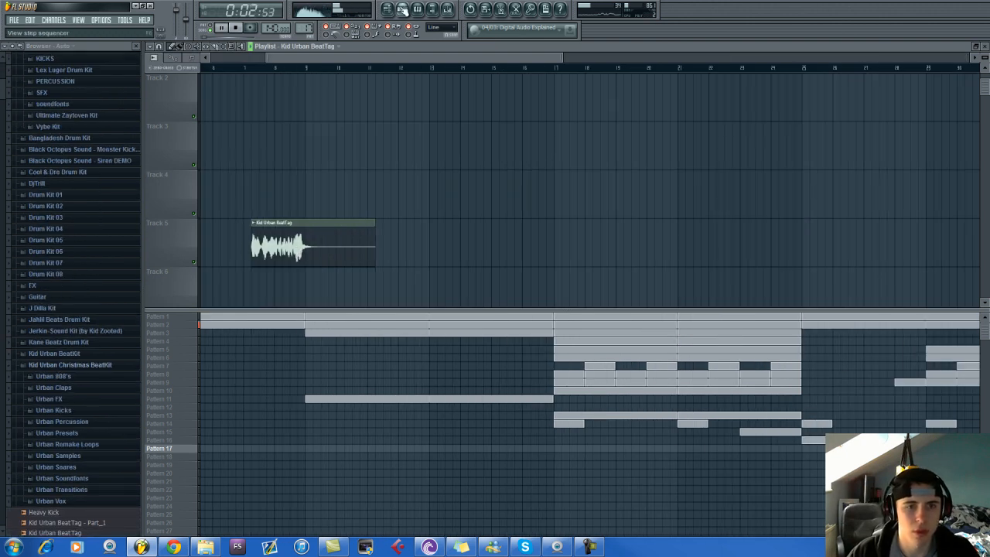
pyautogui.press('F6')
pyautogui.press('space')
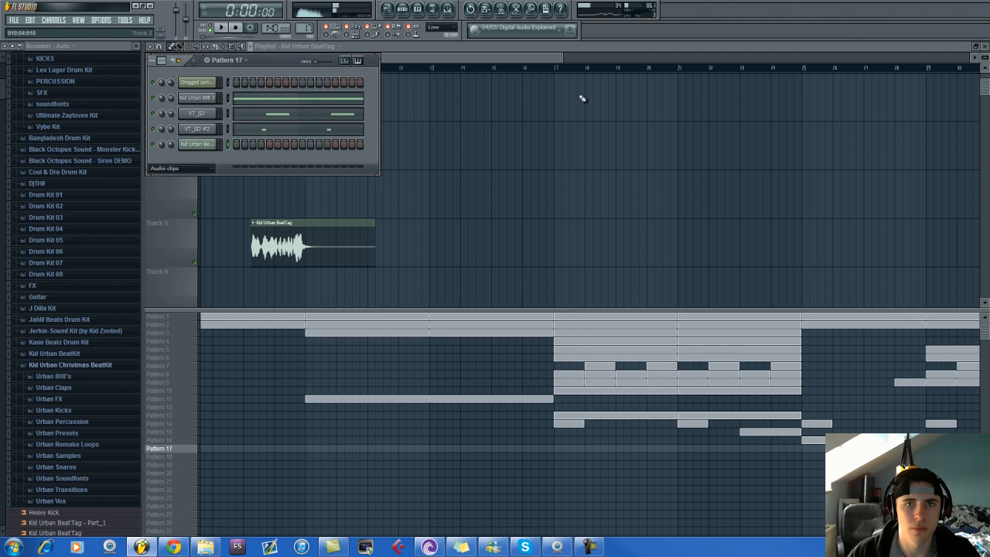
pyautogui.press('F6')
pyautogui.scroll(-5, 518, 67)
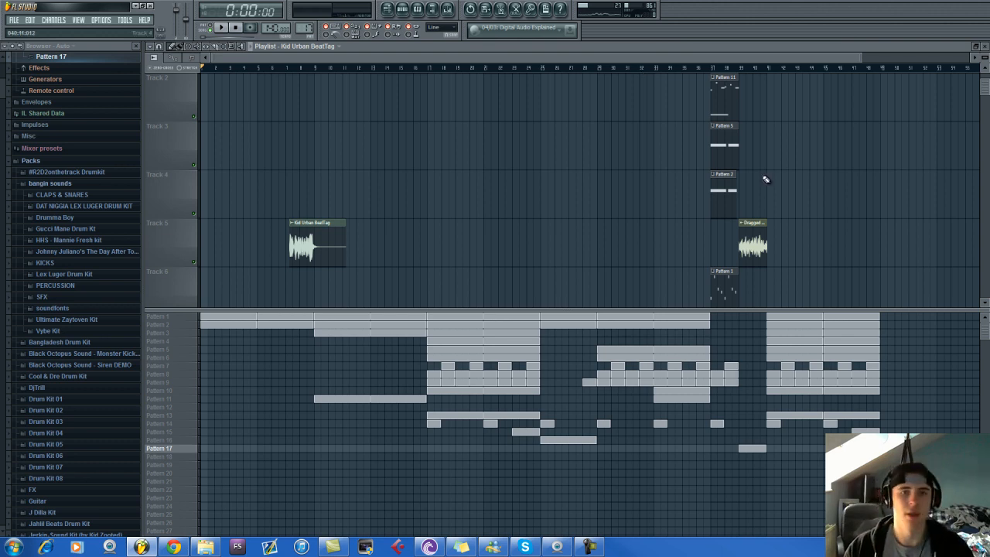
# Play the arrangement from bar 37 to review the transition and final section, then stop playback.
pyautogui.scroll(1, 764, 155)
pyautogui.click(714, 69)
pyautogui.press('space')
pyautogui.moveTo(615, 59); pyautogui.dragTo(698, 59)
pyautogui.keyDown('ctrl'); pyautogui.scroll(2, 740, 217); pyautogui.keyUp('ctrl')
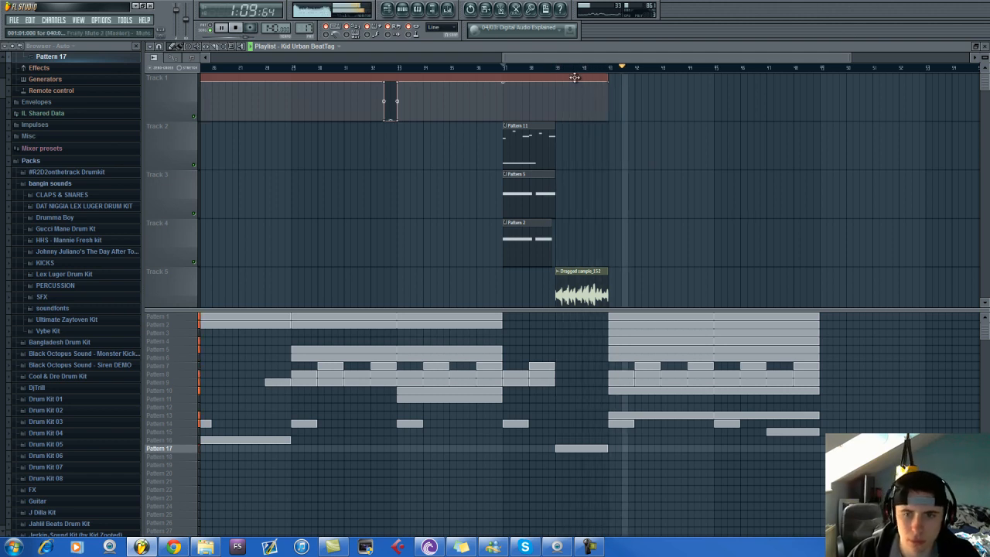
pyautogui.scroll(-2, 559, 71)
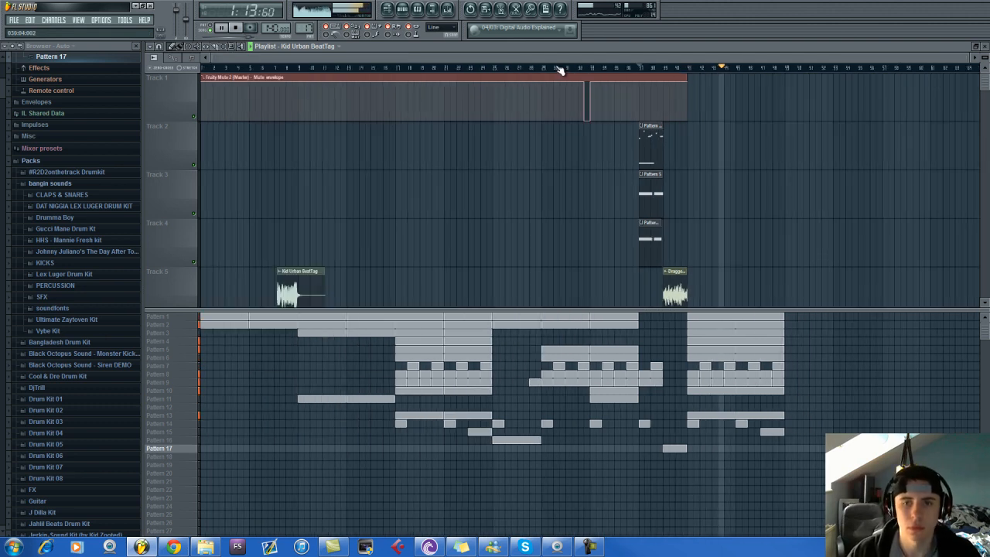
pyautogui.scroll(-3, 390, 201)
pyautogui.scroll(3, 395, 198)
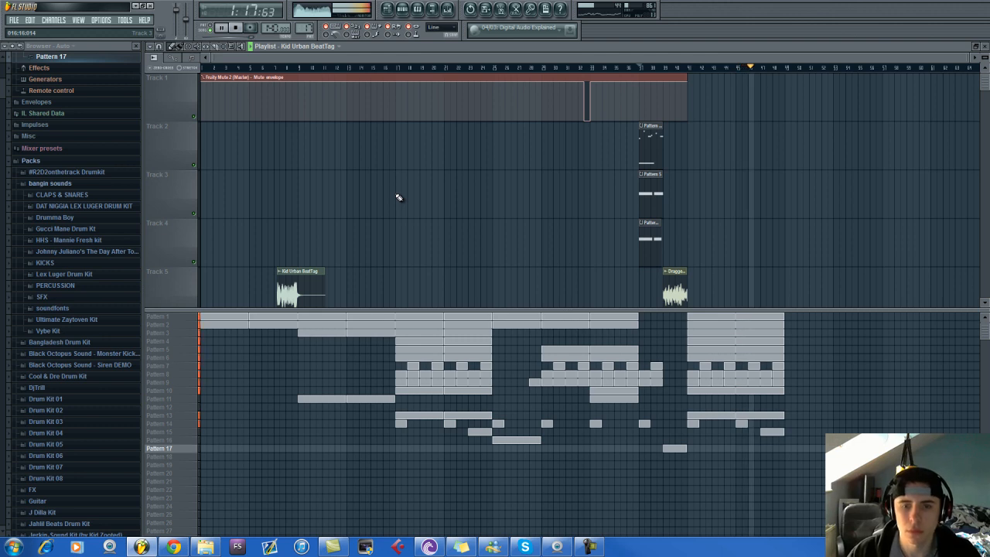
pyautogui.click(235, 28)
pyautogui.click(235, 27)
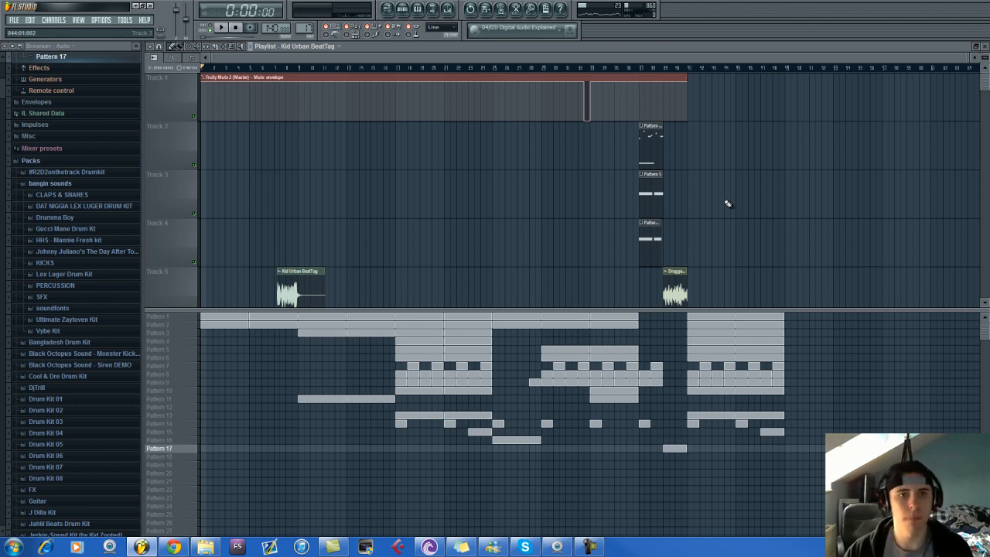
# Reduce the playlist track height to show 12 tracks, and play the whole arrangement through from the start.
pyautogui.moveTo(985, 67); pyautogui.dragTo(25, 94)
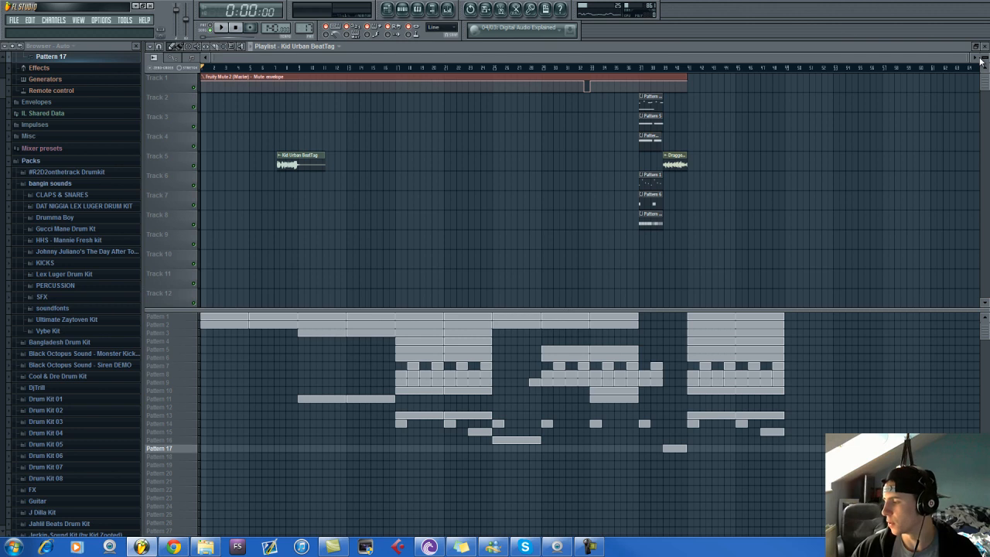
pyautogui.click(228, 30)
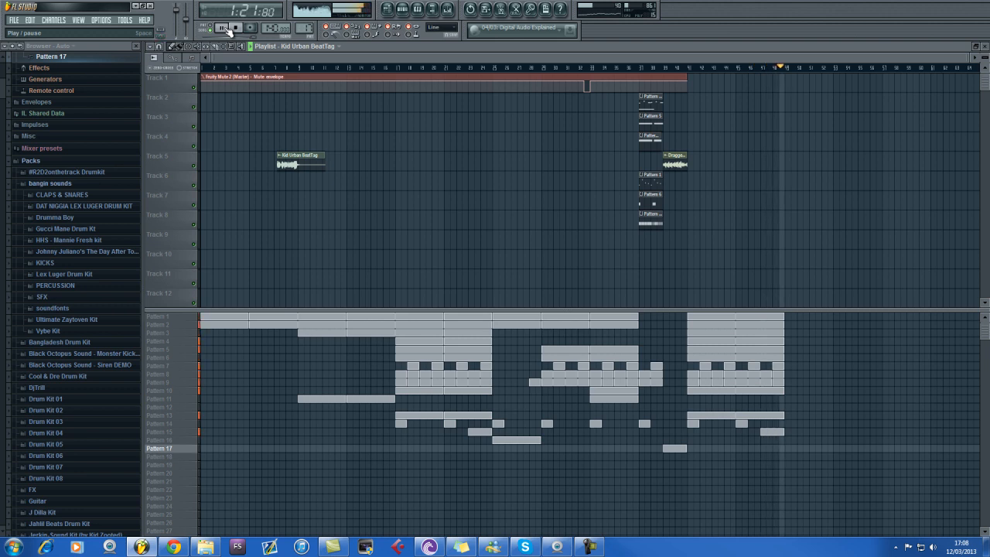
pyautogui.click(226, 28)
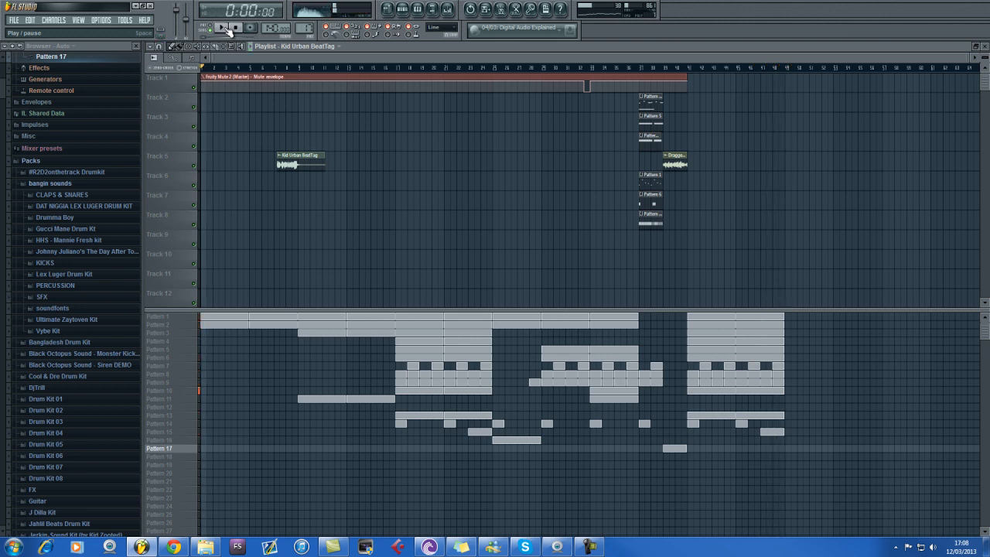